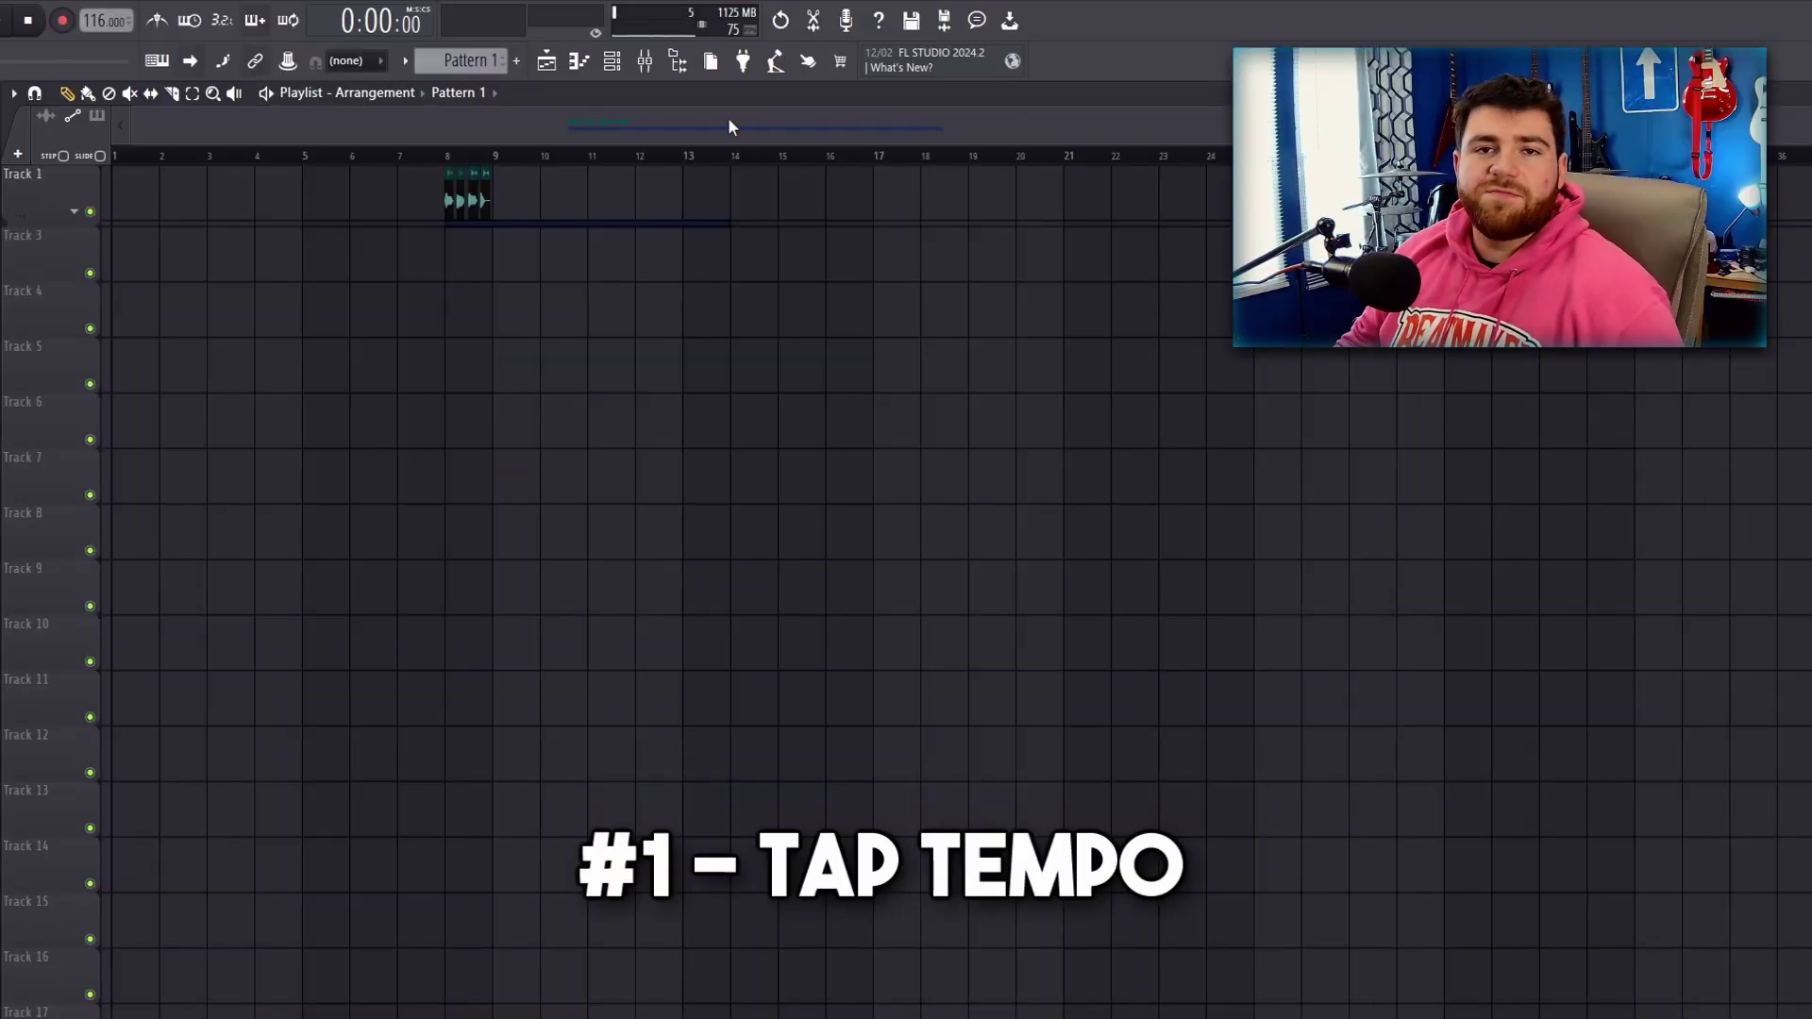
Open the tempo tapper and tap out a tempo of 101 BPM with Apply tempo enabled.
click(775, 62)
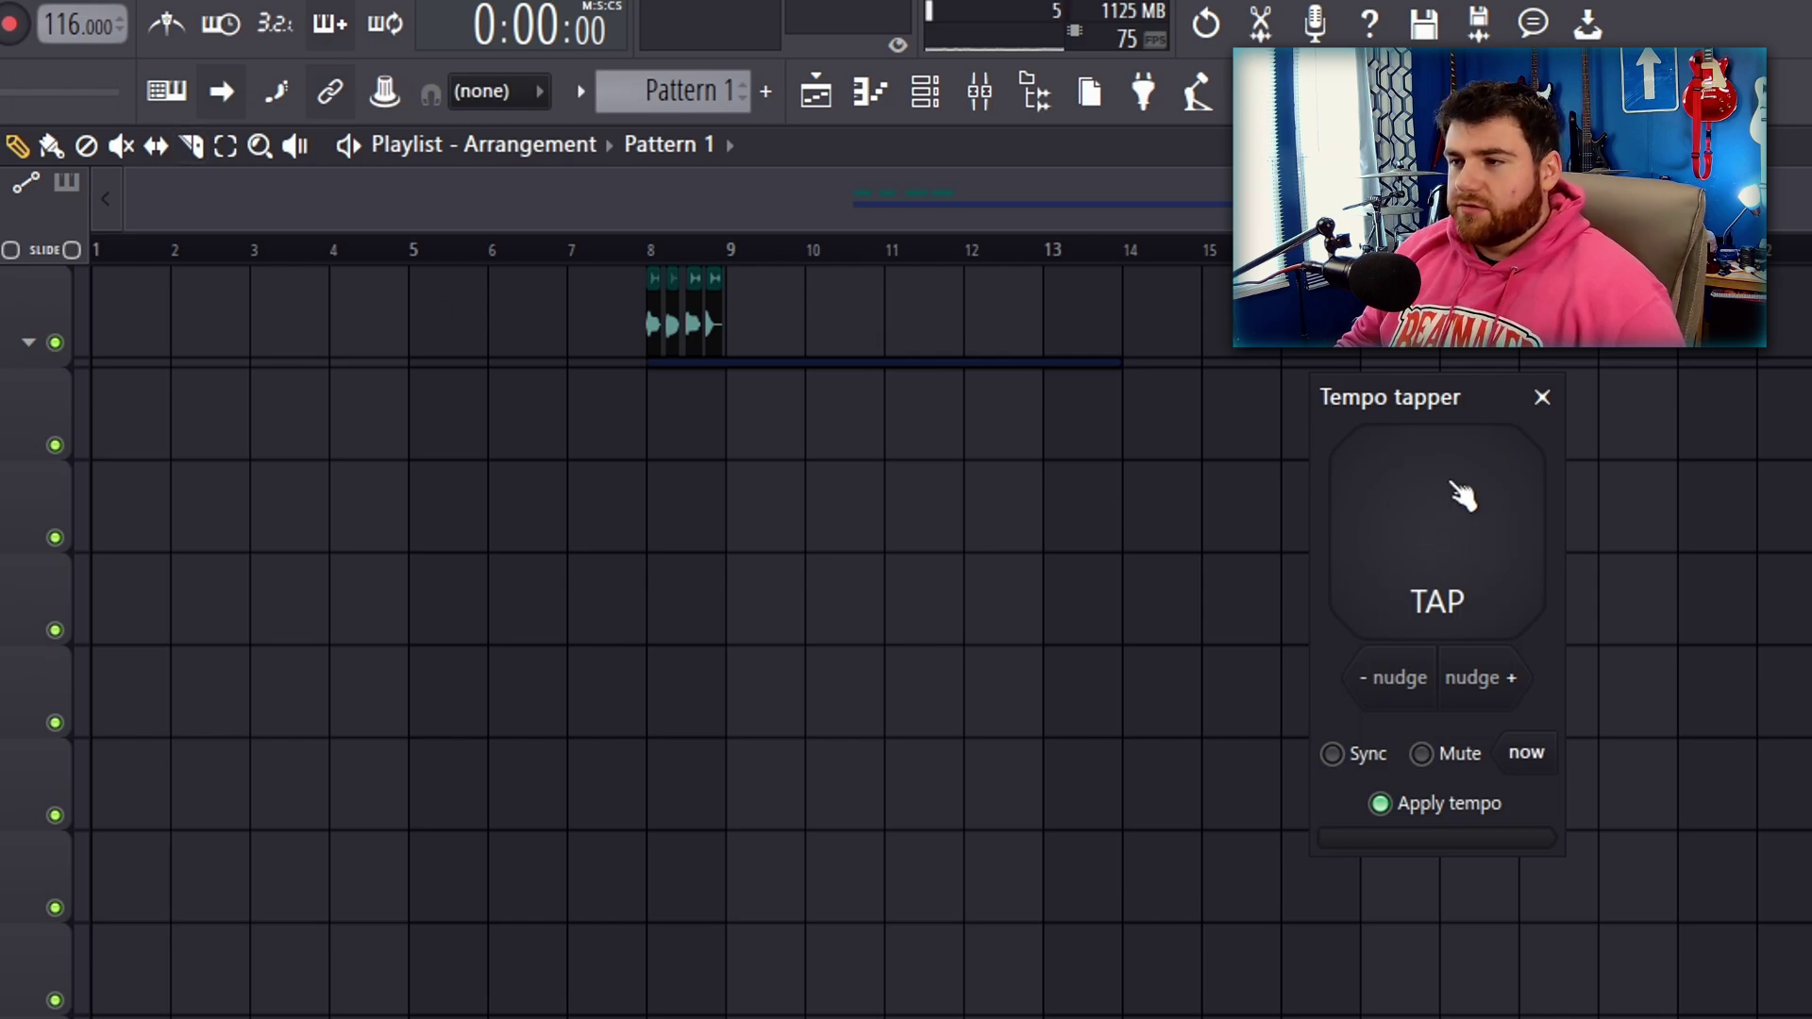
click(1458, 495)
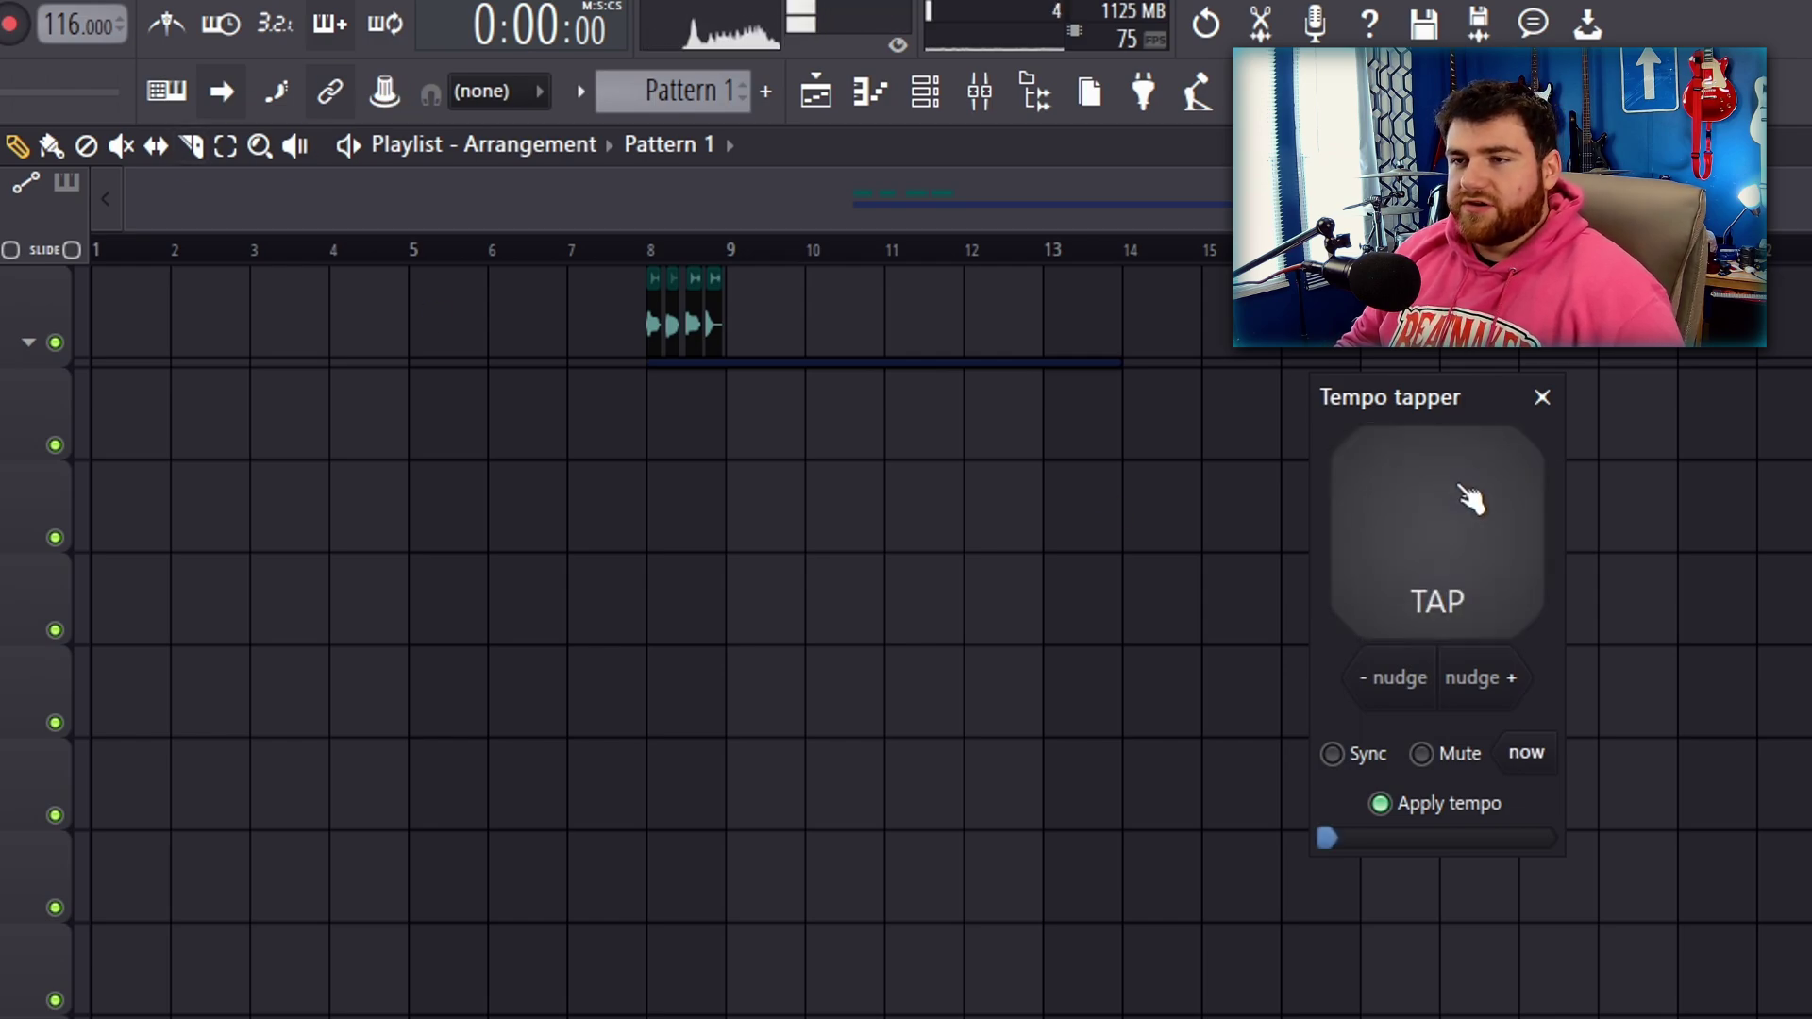
click(1458, 500)
click(1461, 500)
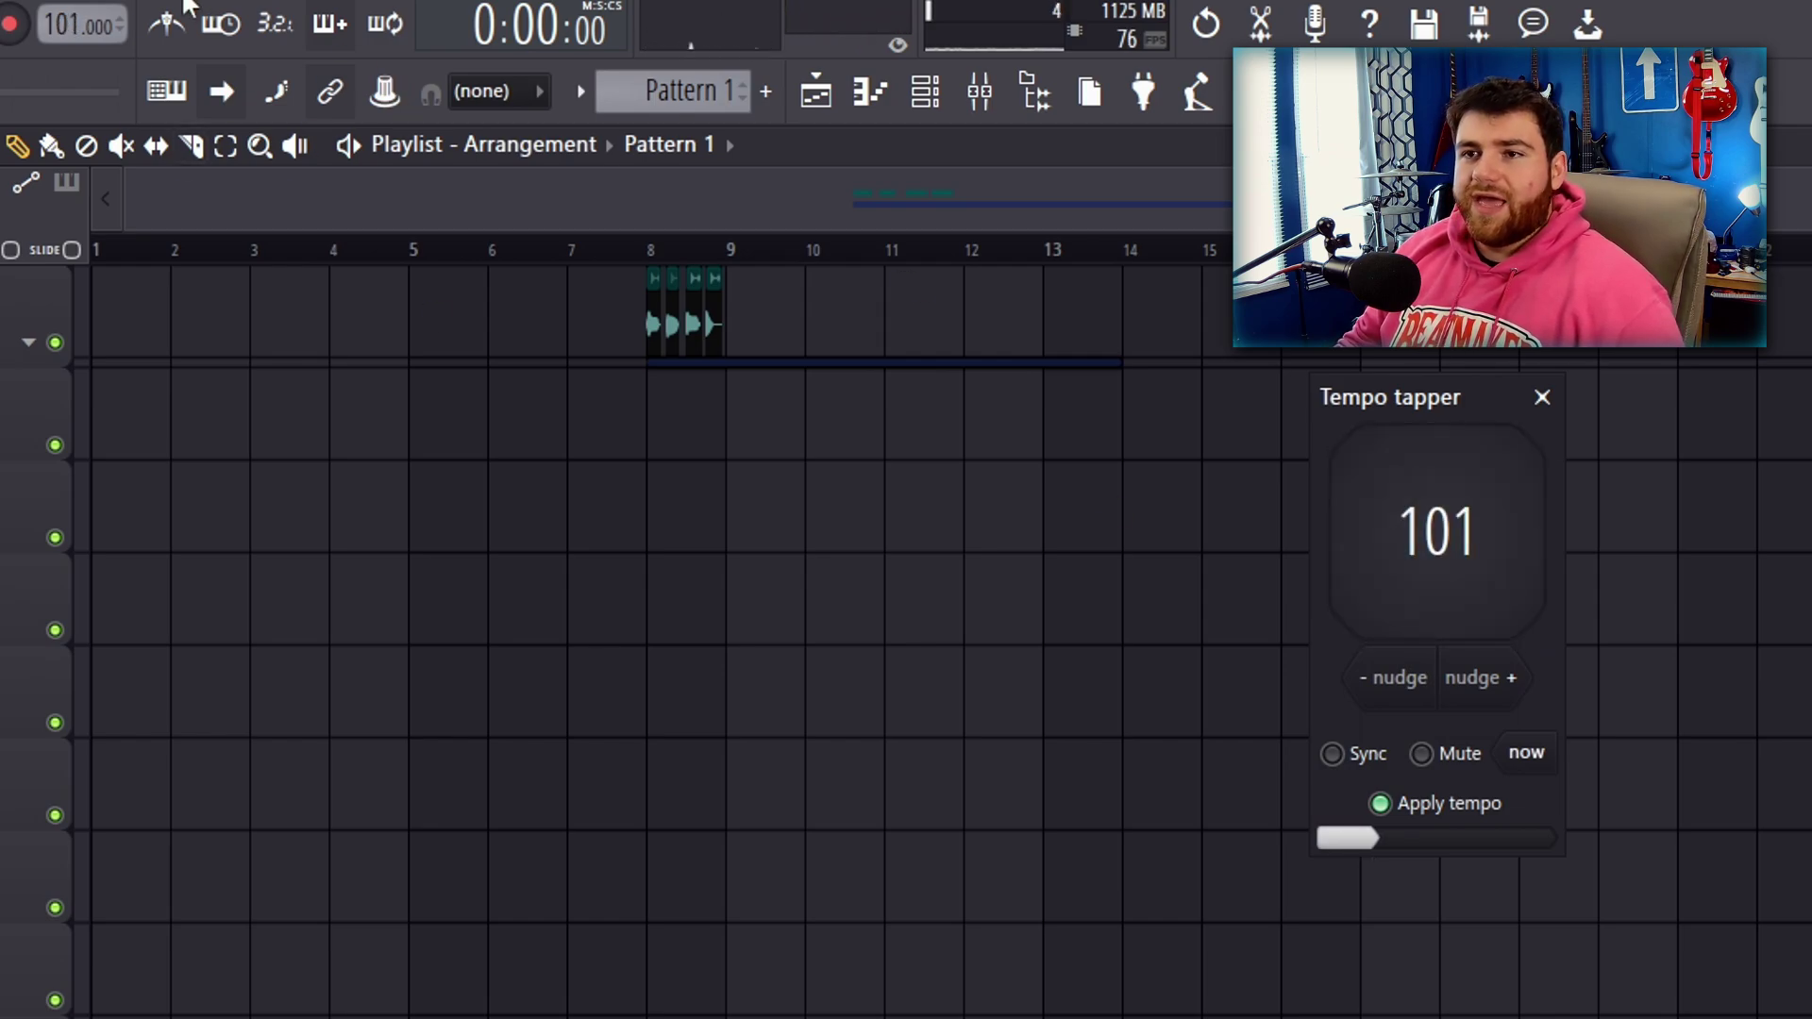
Turn off Apply tempo, tap out several tempos without applying them to the project, and close the tempo tapper.
click(1406, 808)
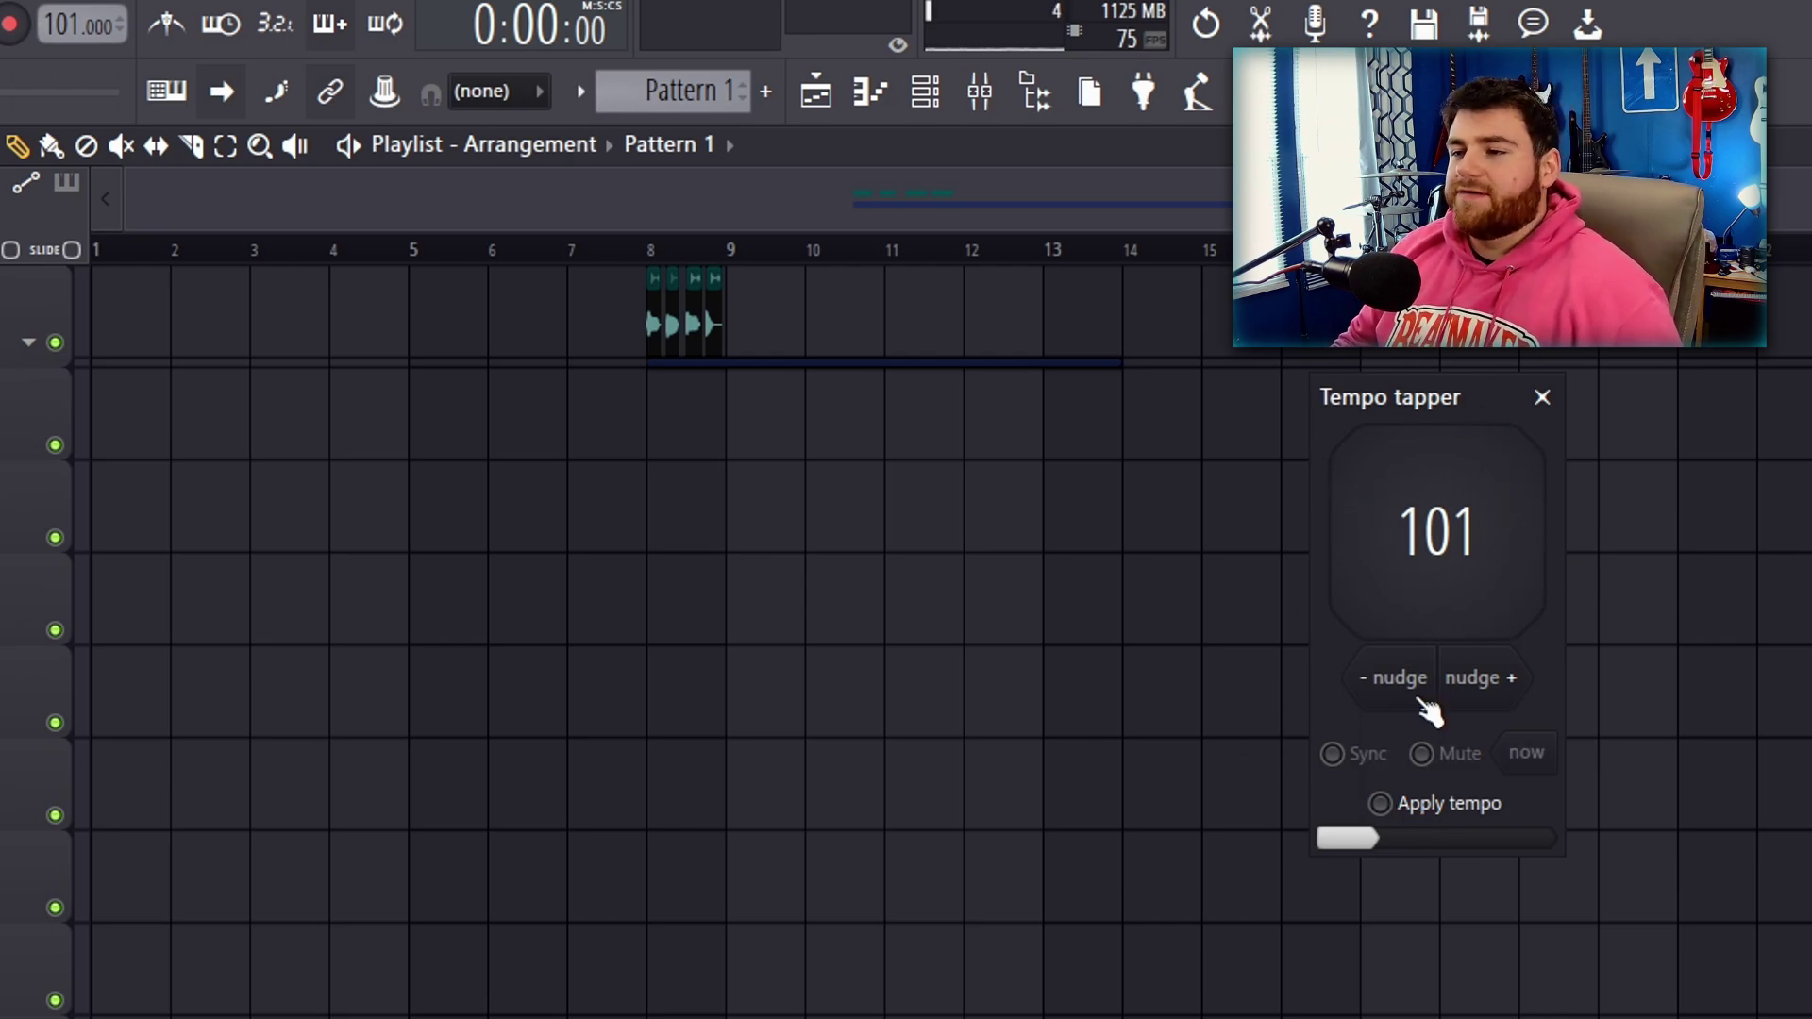
click(1433, 519)
click(1444, 528)
click(1447, 552)
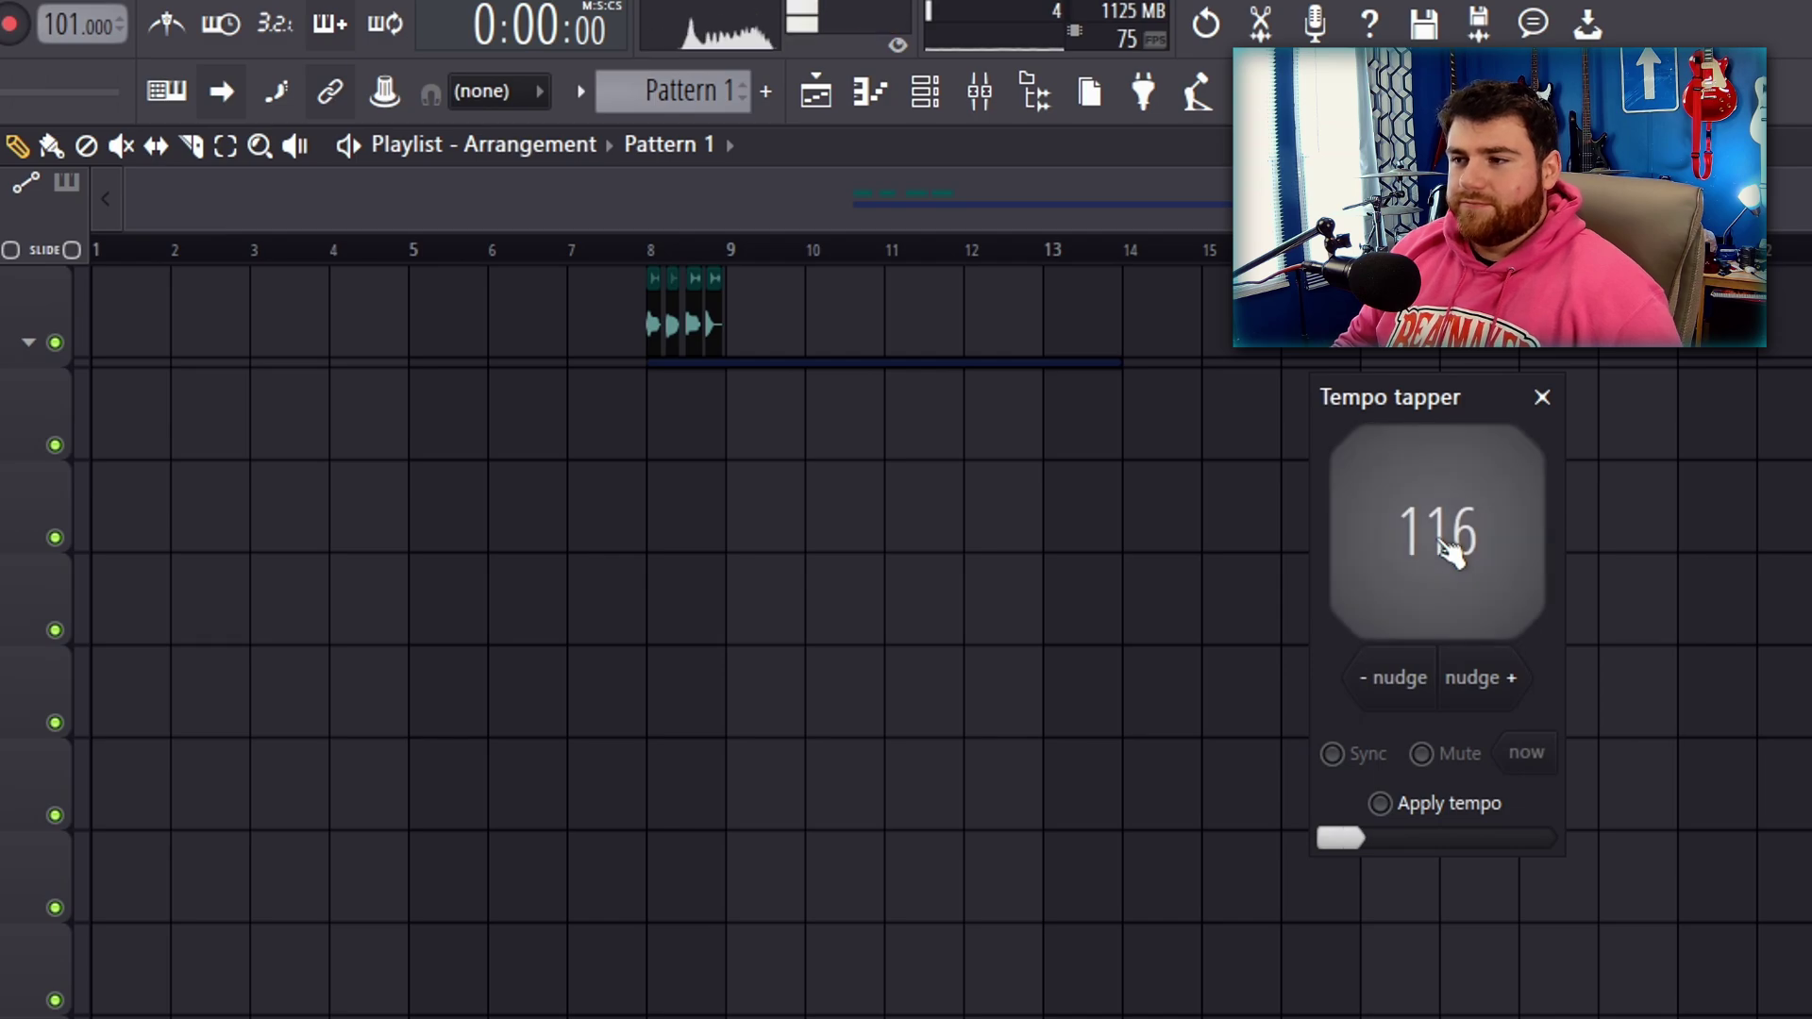
click(1449, 552)
click(1447, 554)
click(1464, 554)
click(1491, 534)
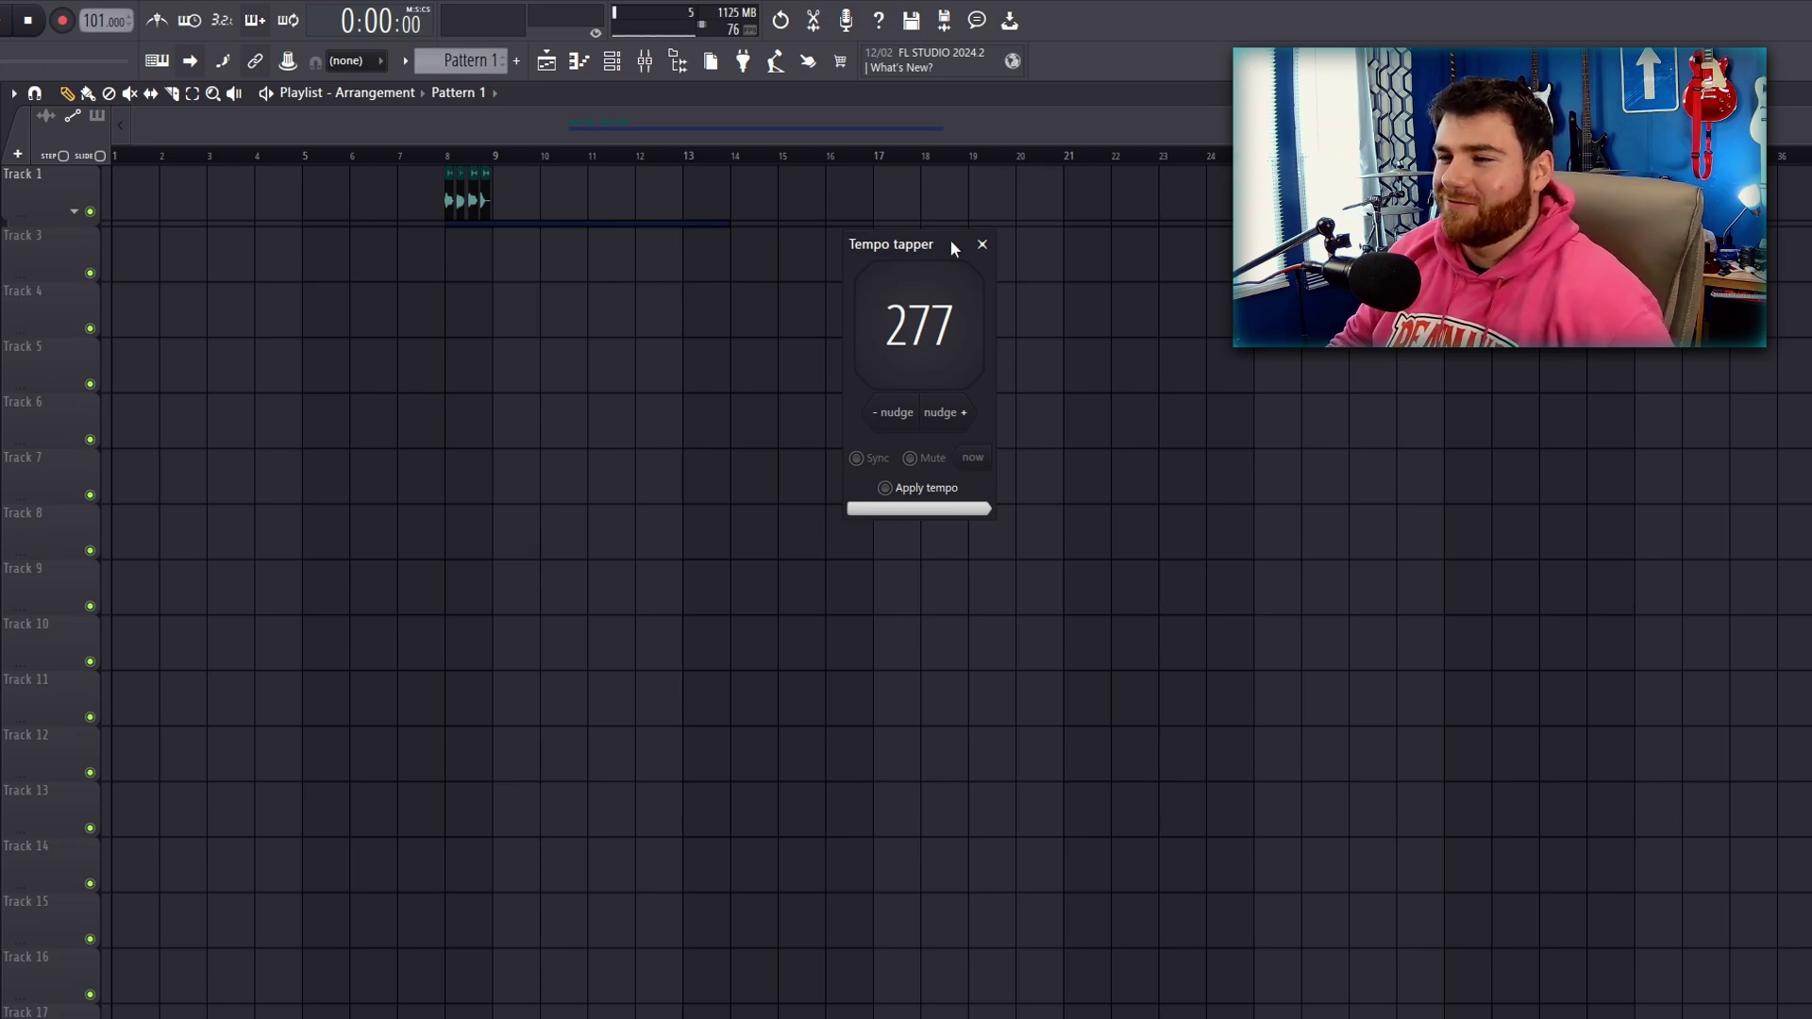
click(982, 244)
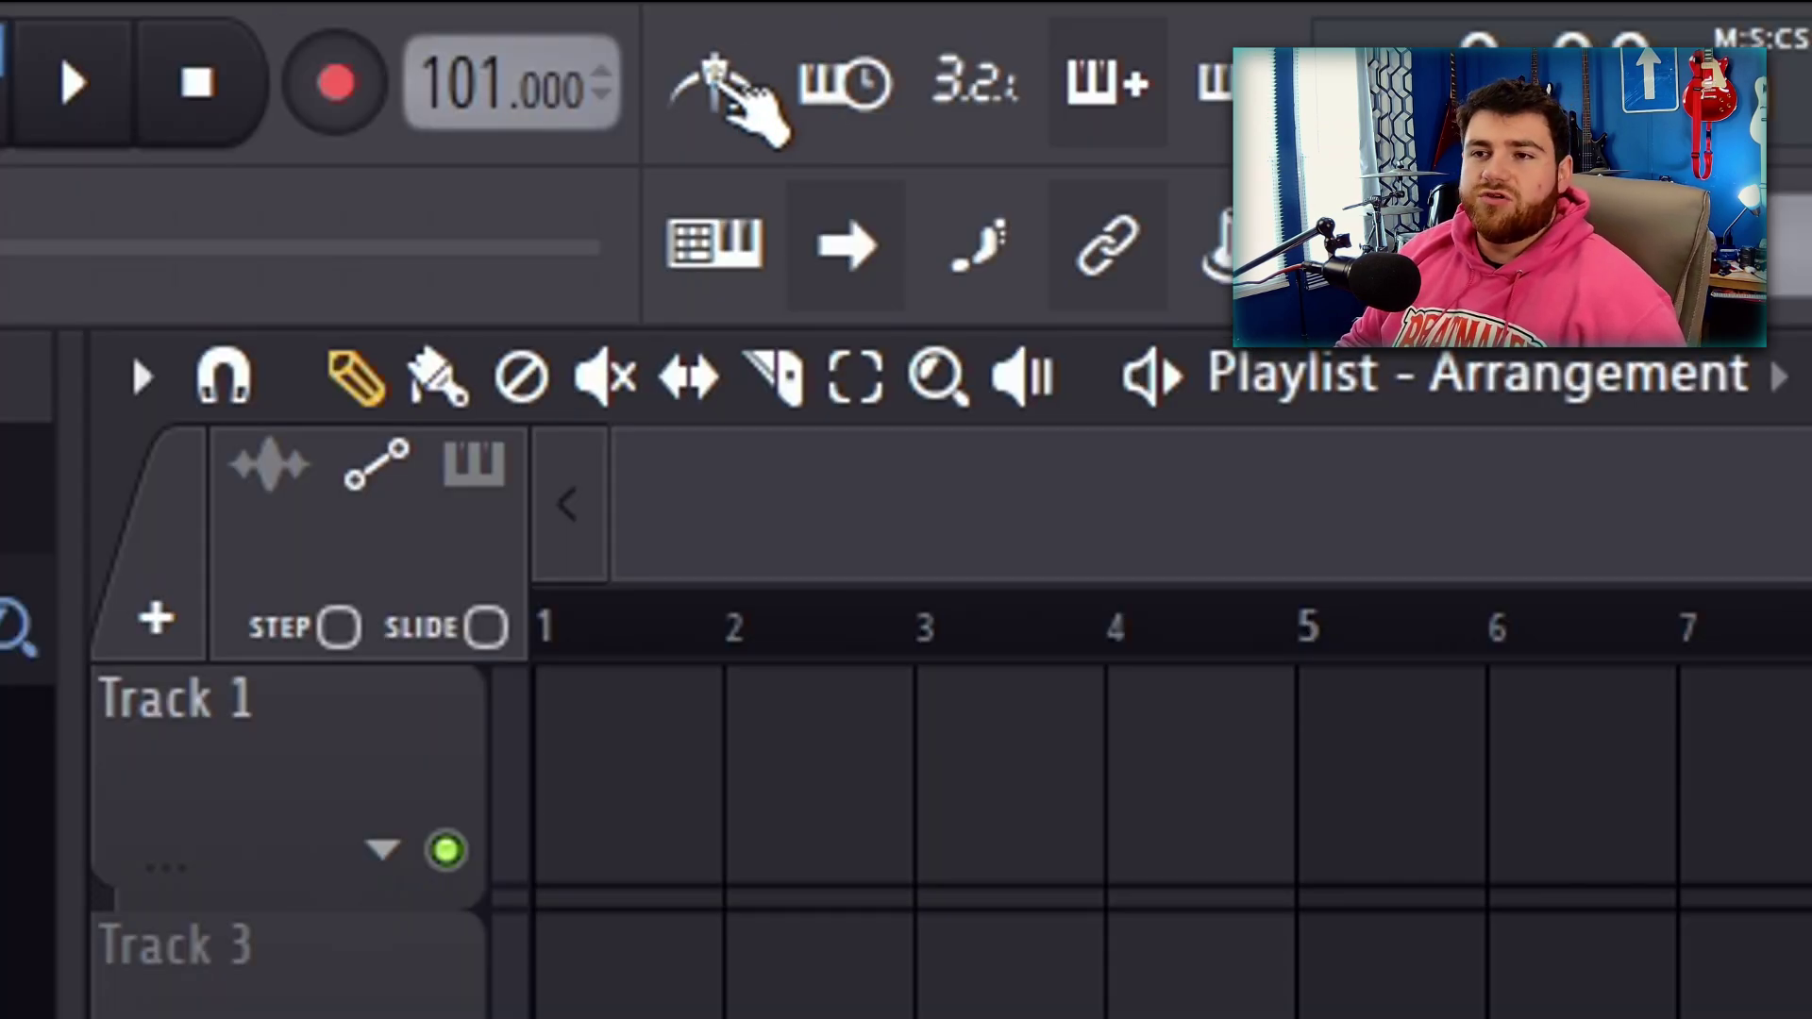
Audition the metronome with the Pulse and Tick sounds and set its sound to Cowbell.
right_click(159, 20)
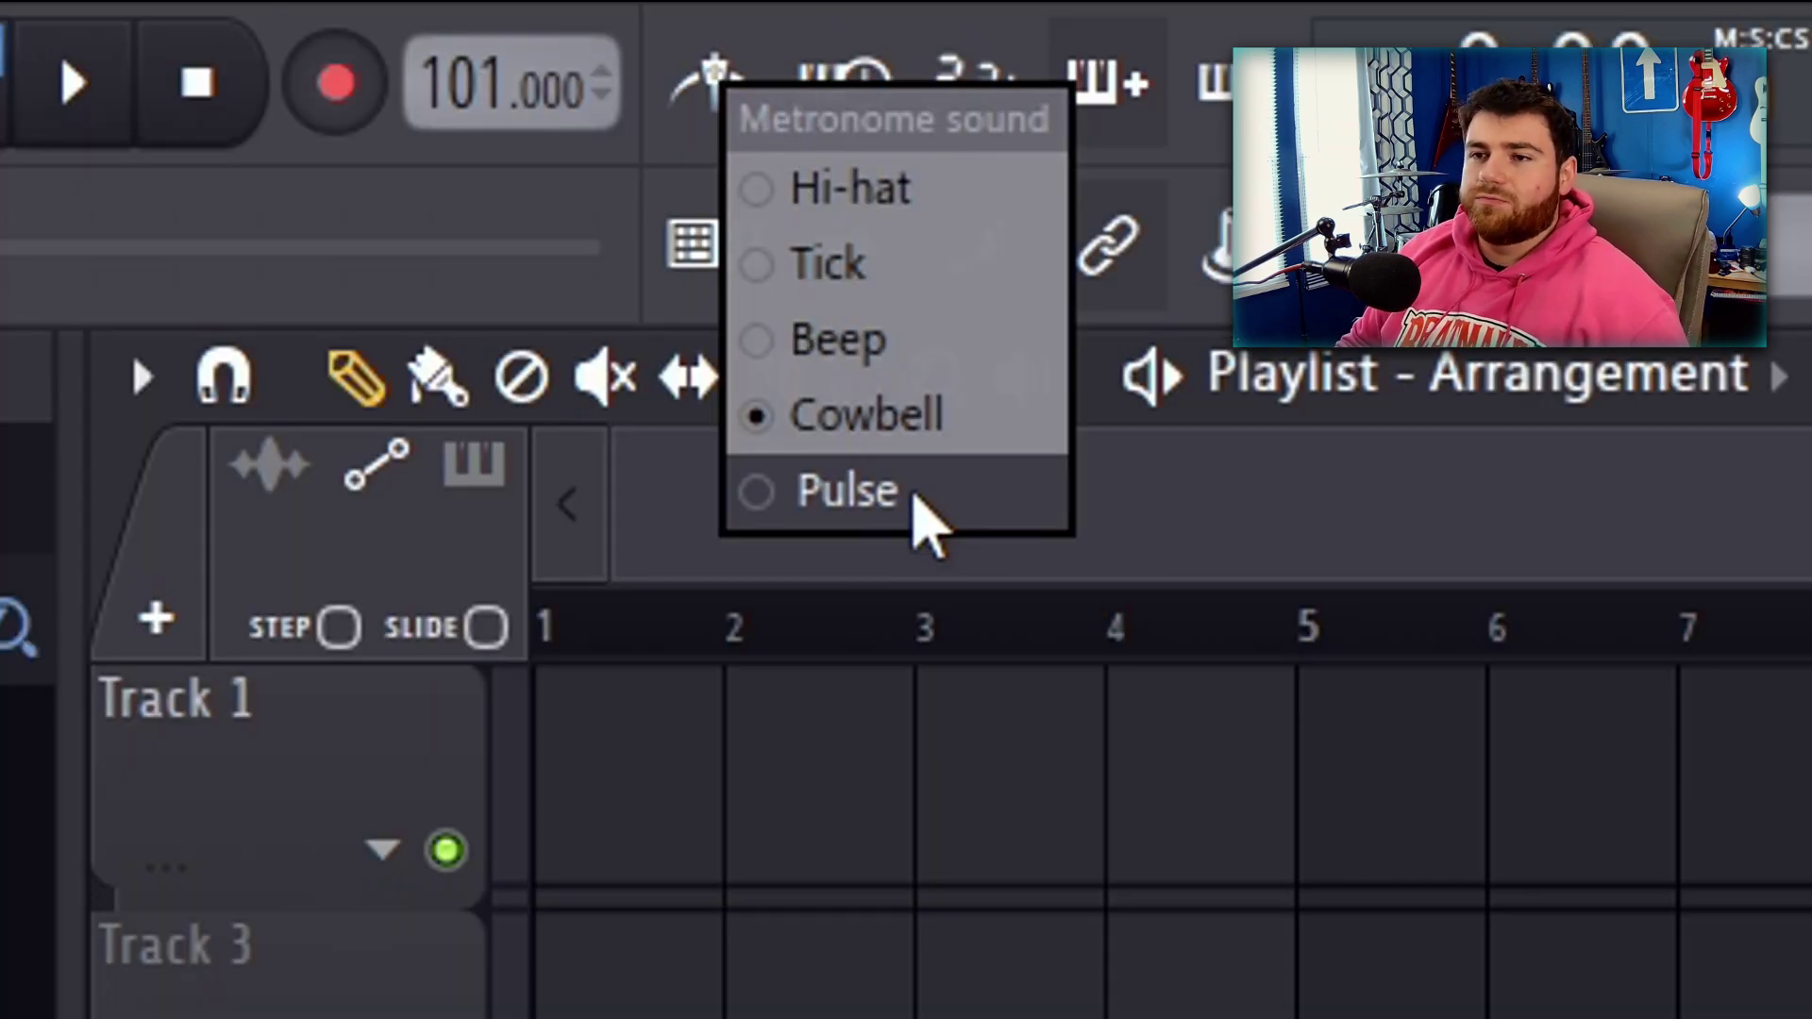
click(912, 495)
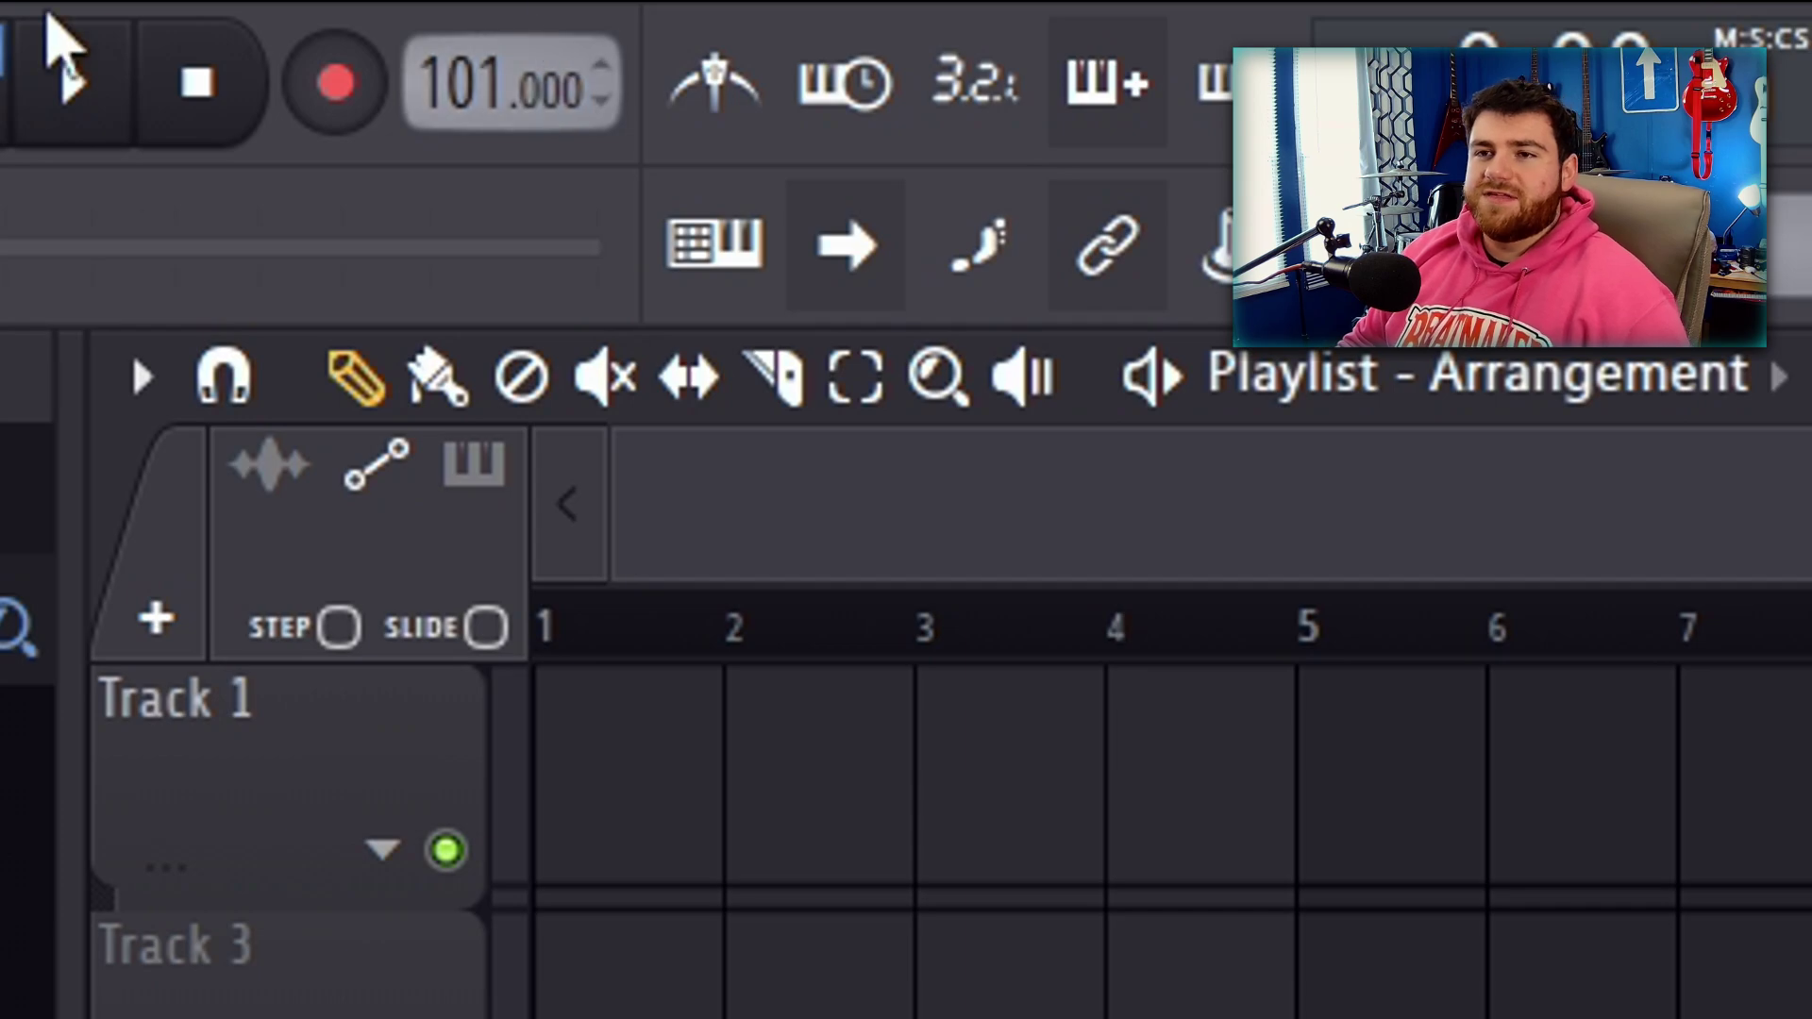
key(space)
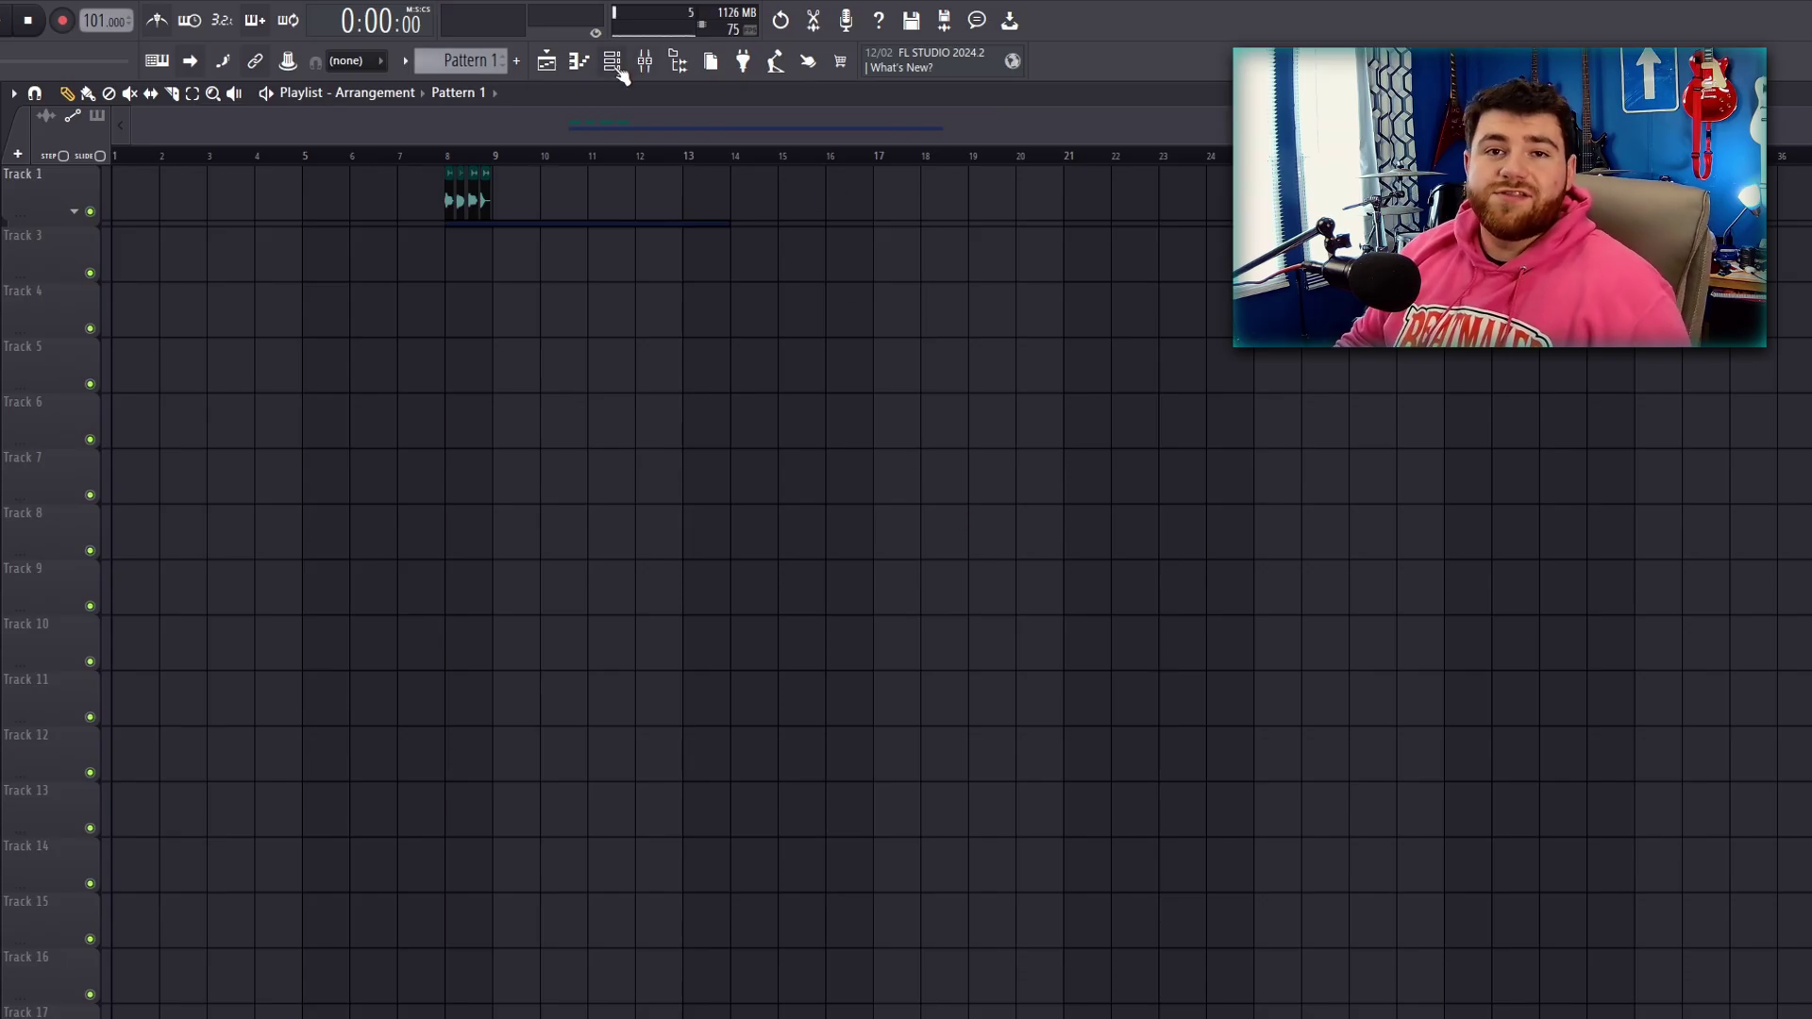
right_click(173, 19)
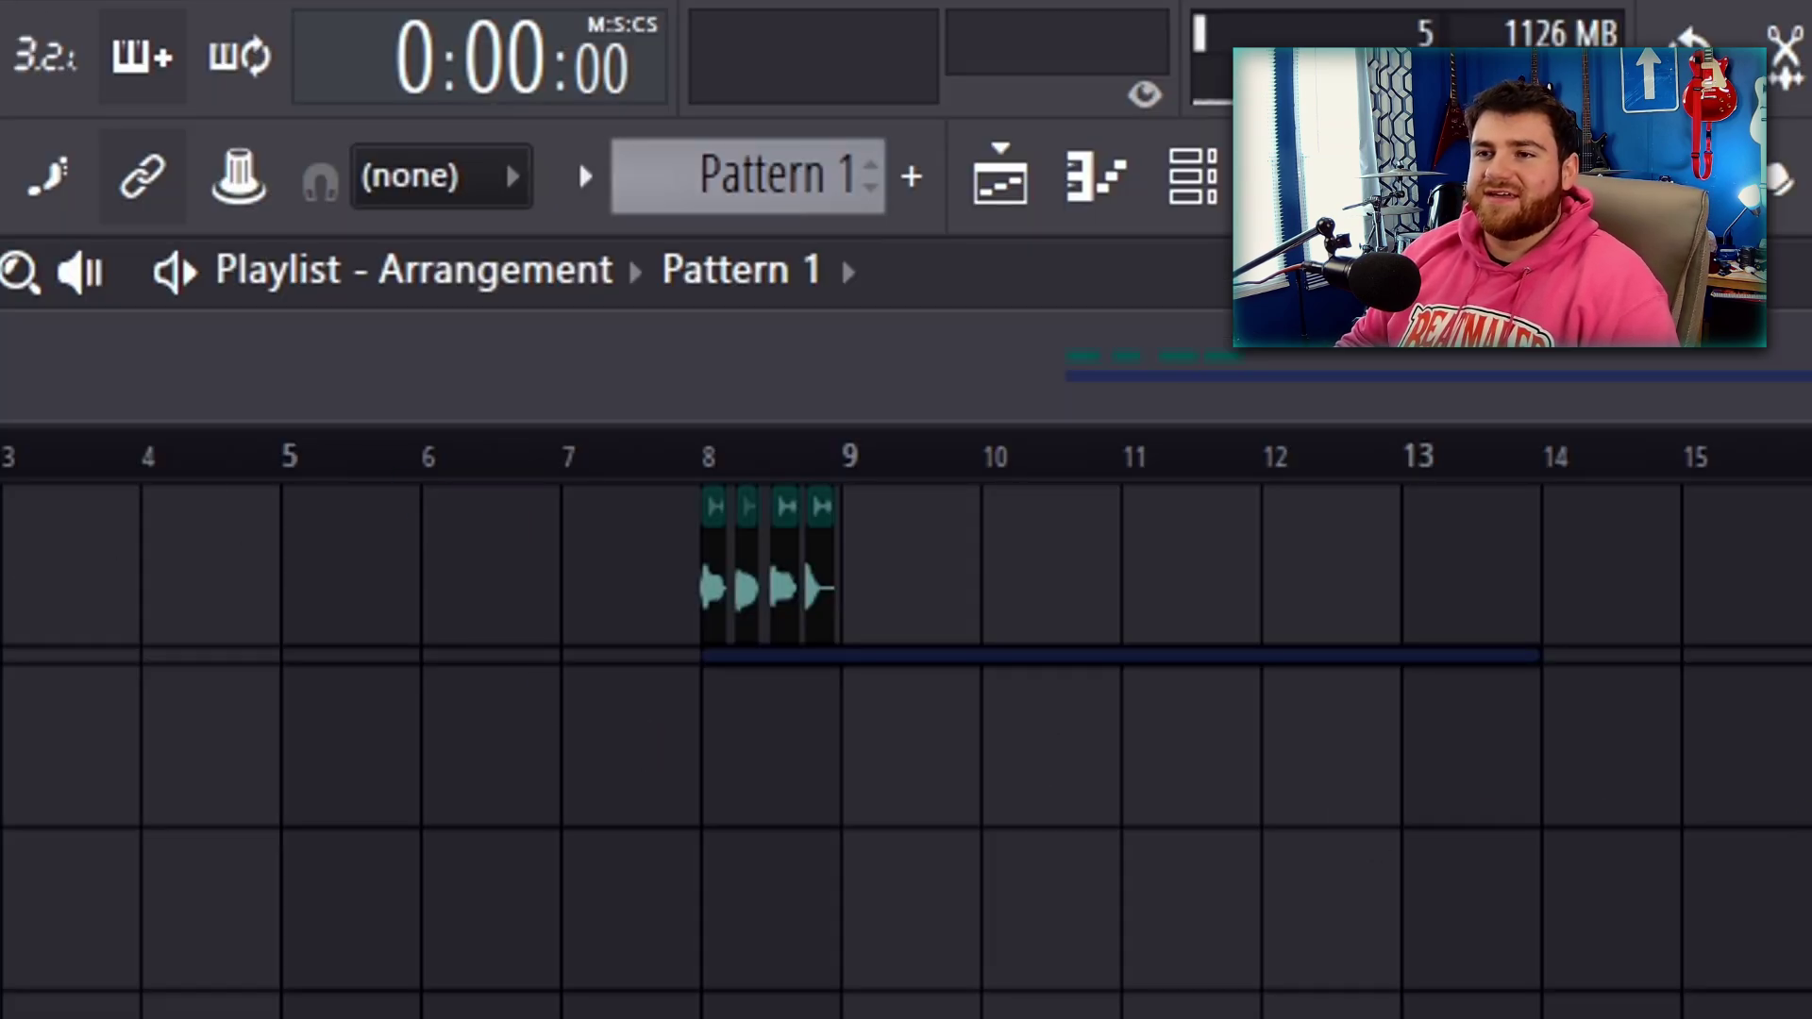
key(space)
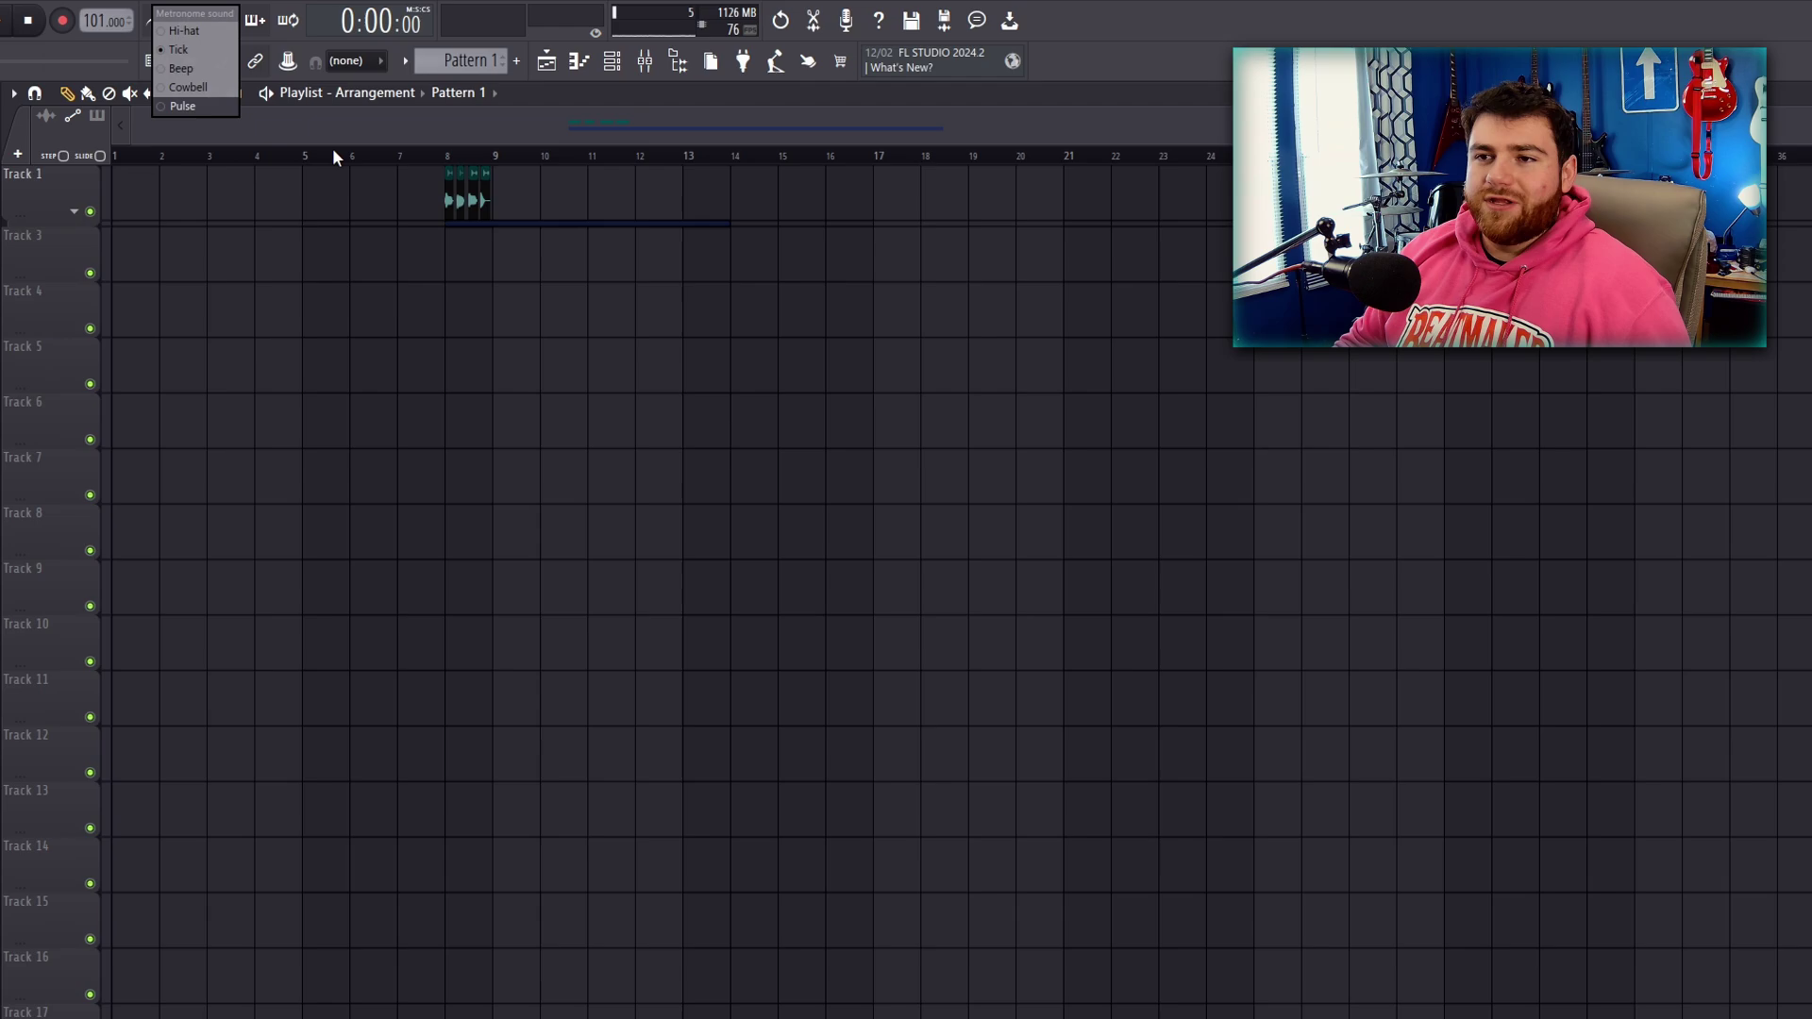
click(180, 87)
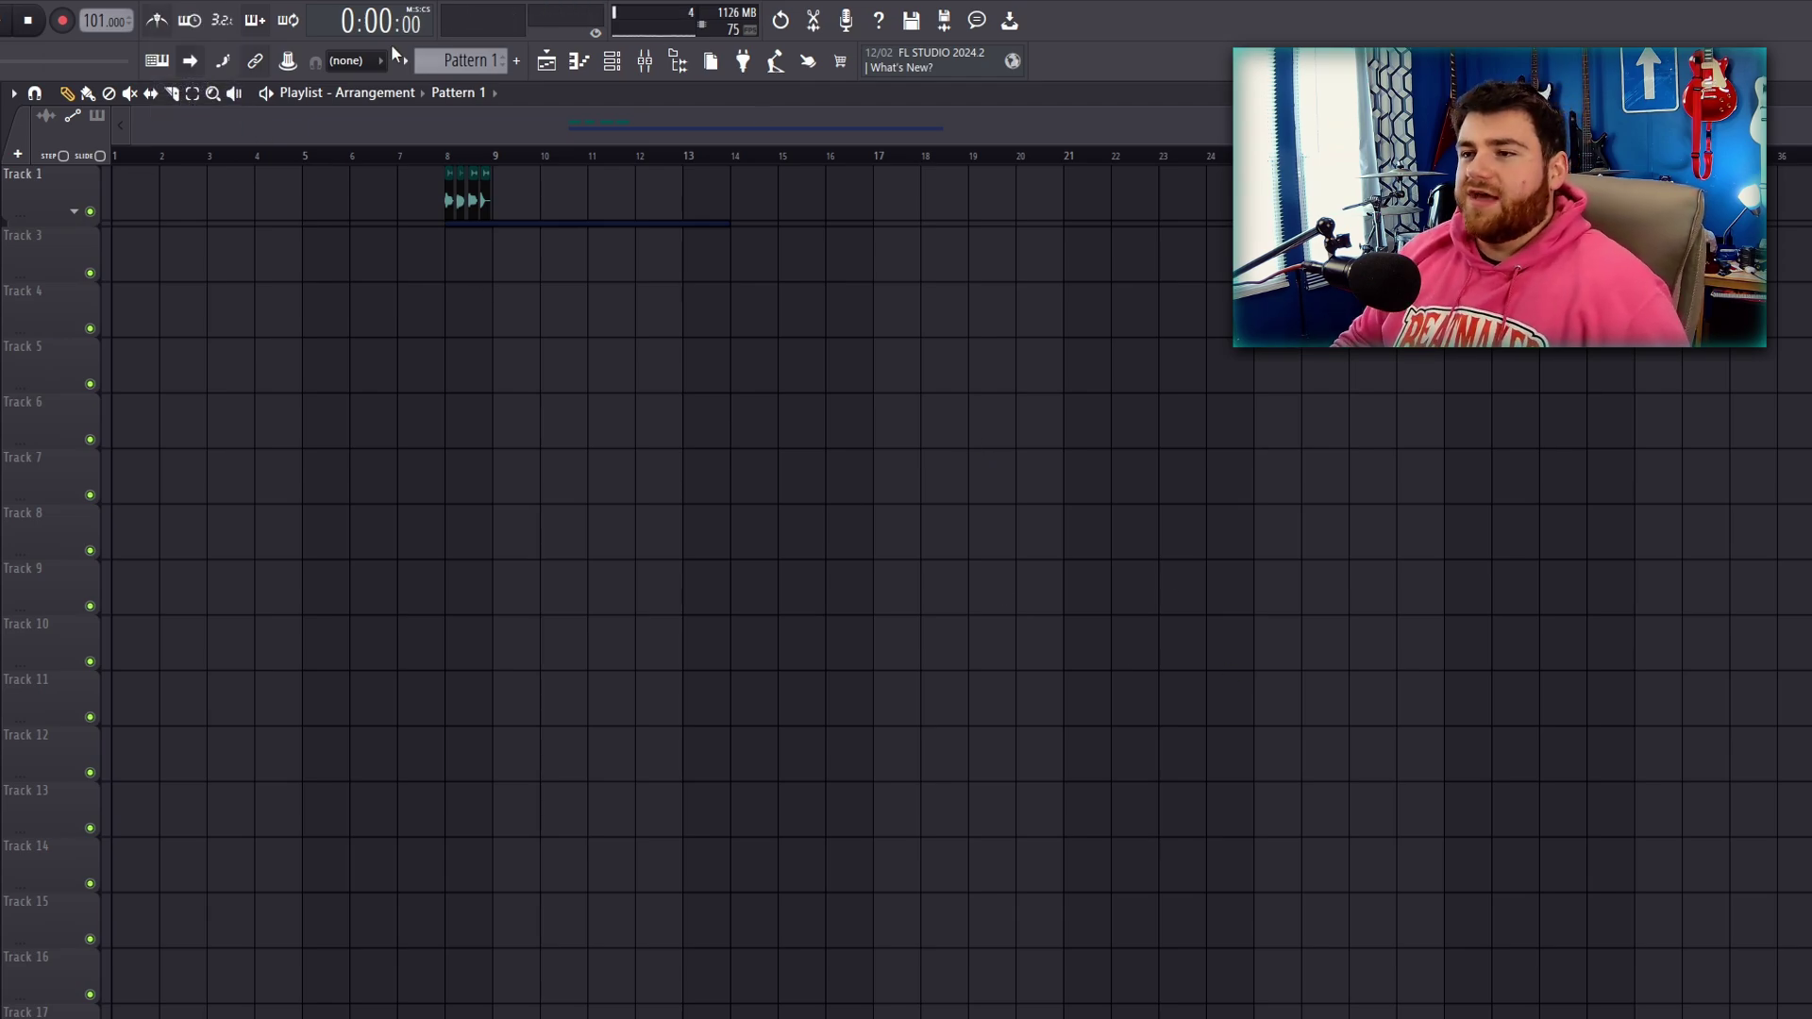
Show the channel rack and bring up the metronome sound choices again to preview the metronome during playback.
click(612, 61)
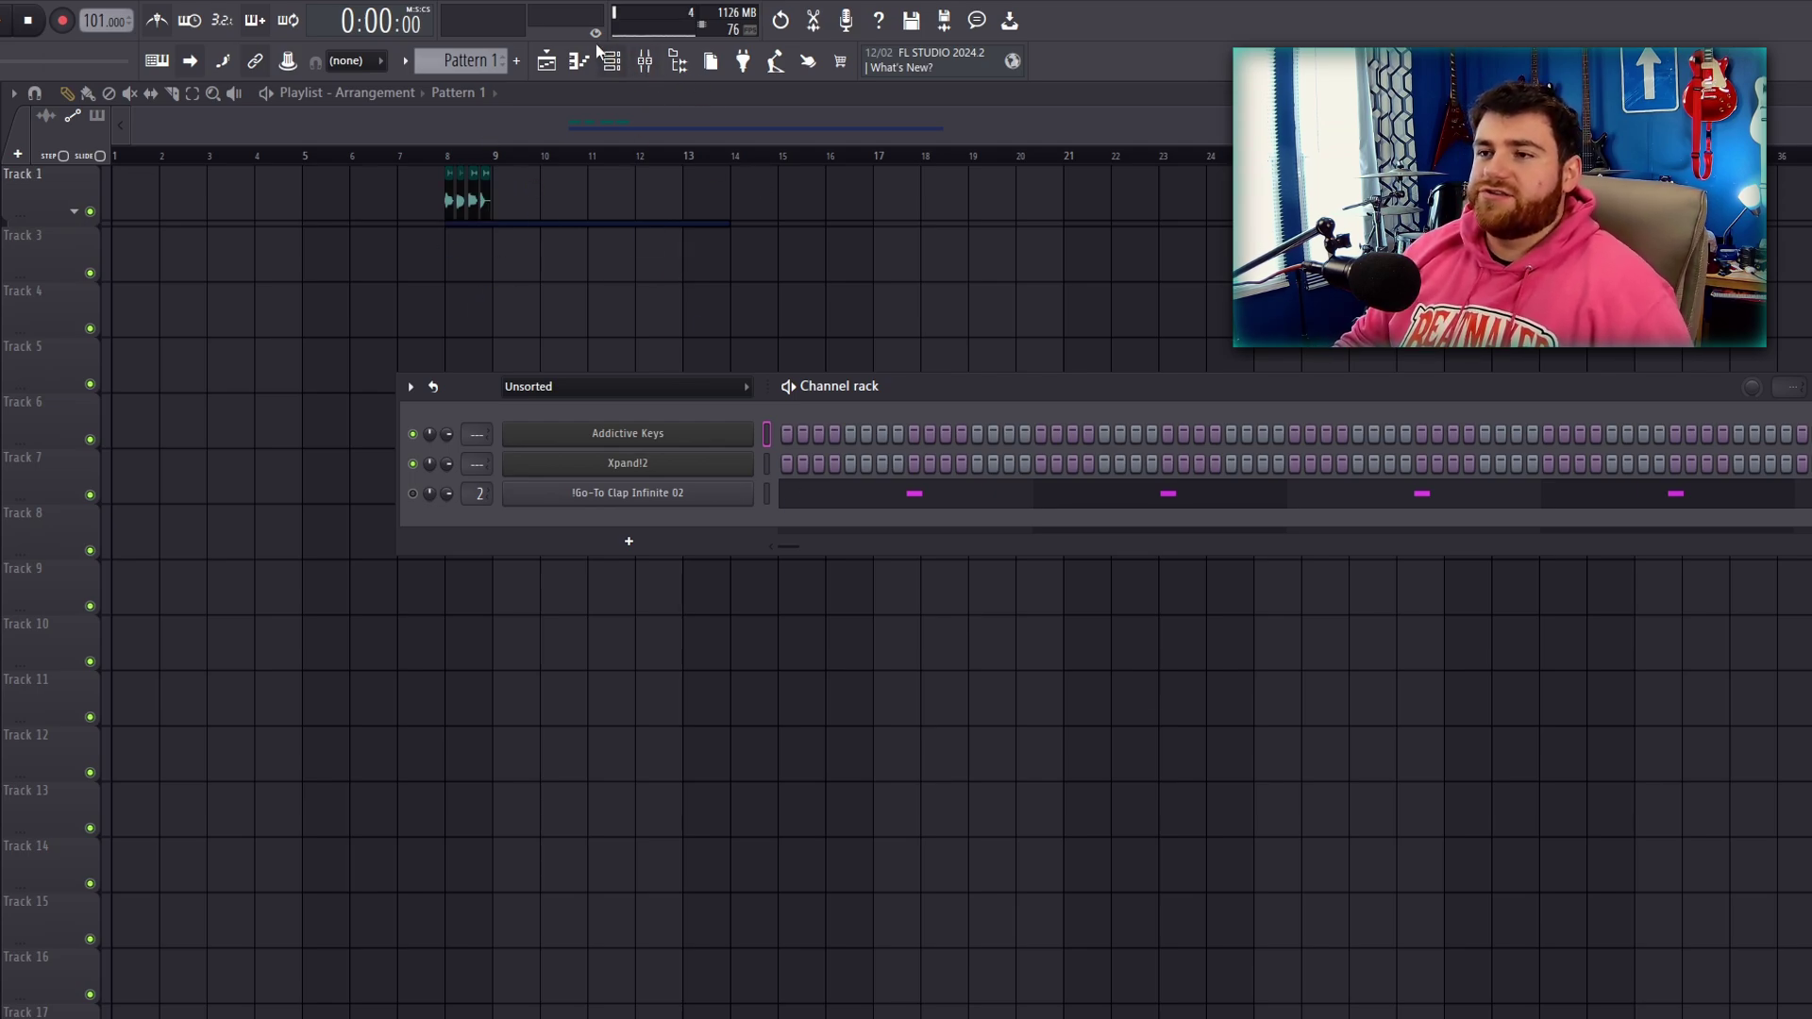
right_click(156, 18)
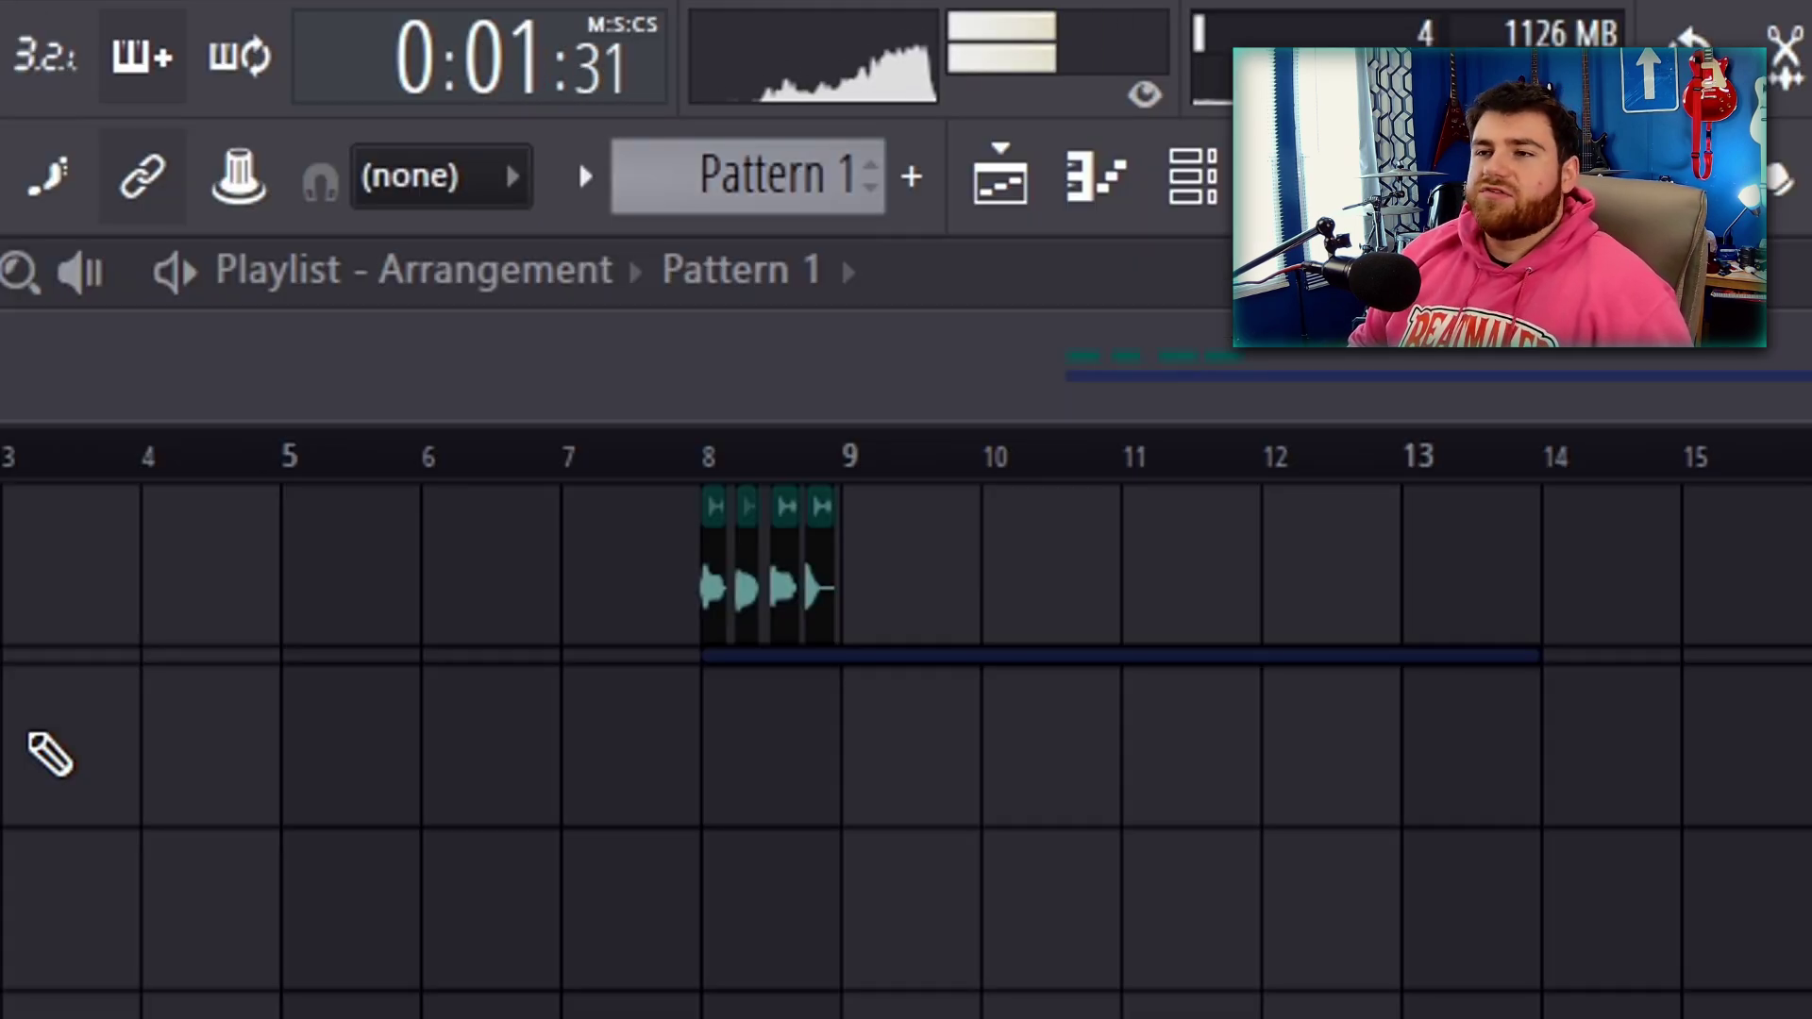
key(space)
right_click(2, 58)
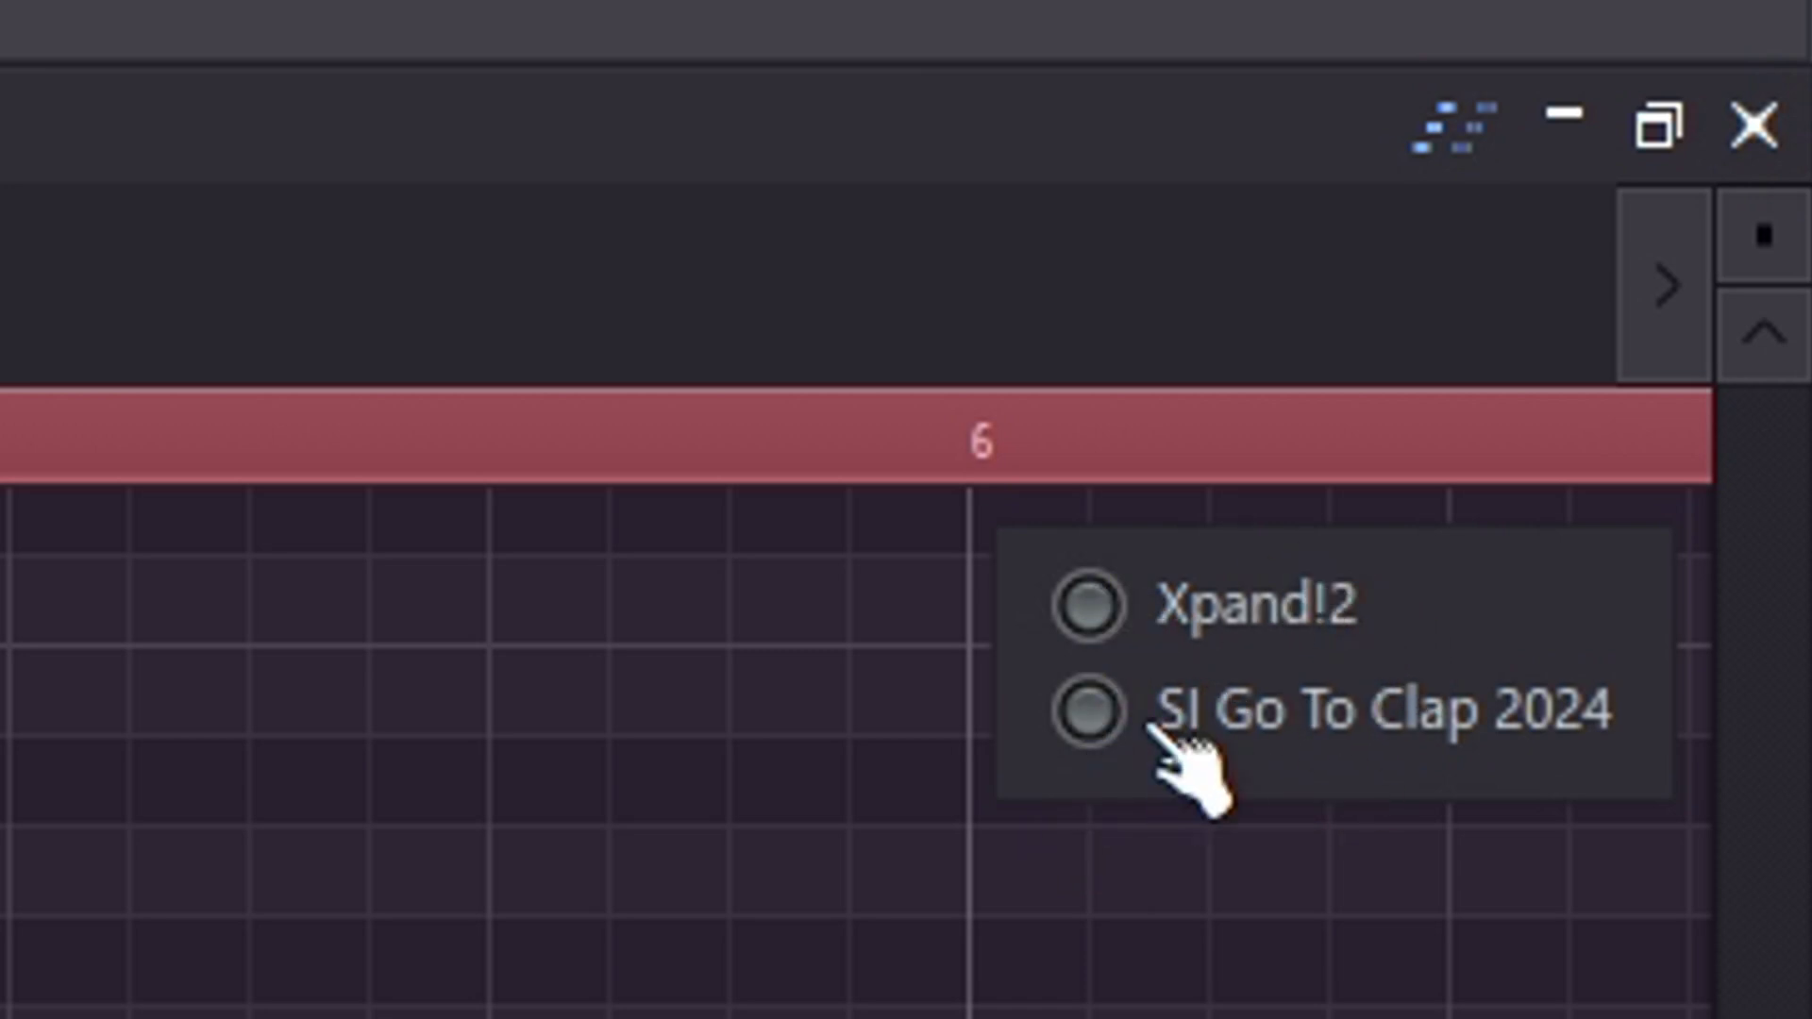
Toggle the Xpand!2 and SI Go To Clap 2024 ghost notes in the Addictive Keys piano roll, leaving both shown.
click(1087, 608)
click(1090, 710)
click(1616, 113)
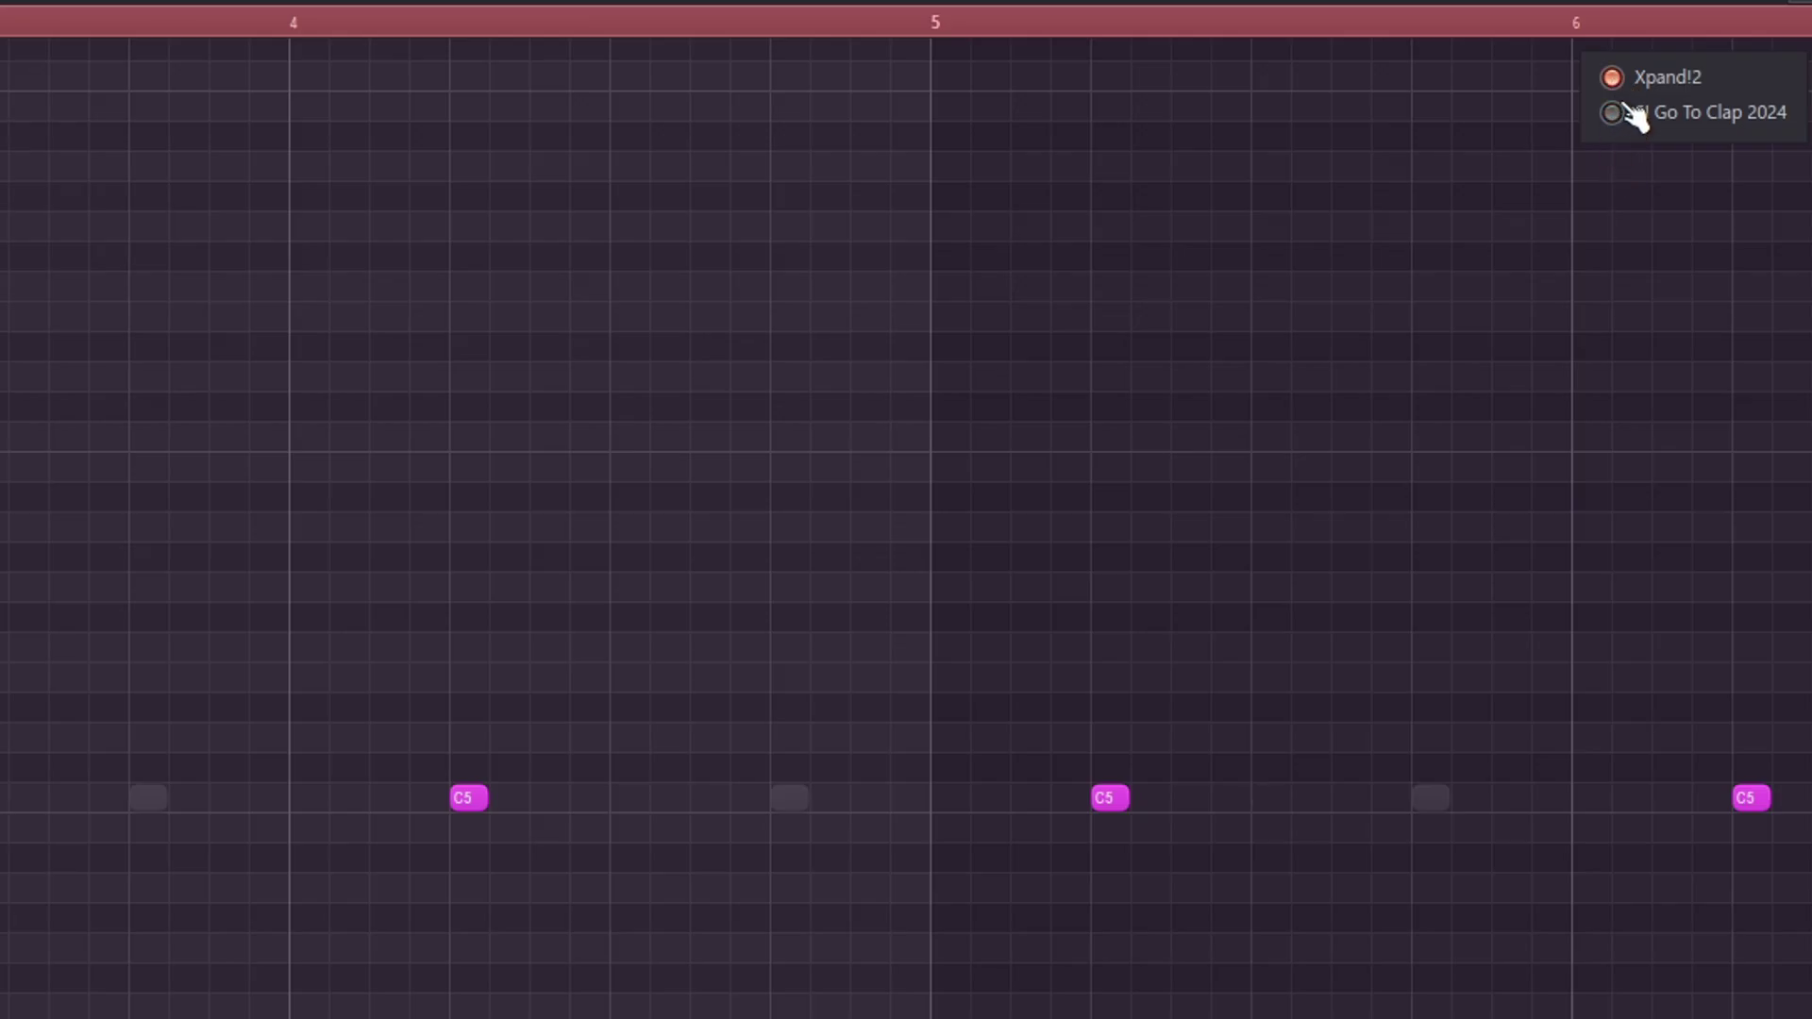
click(1619, 113)
click(1610, 82)
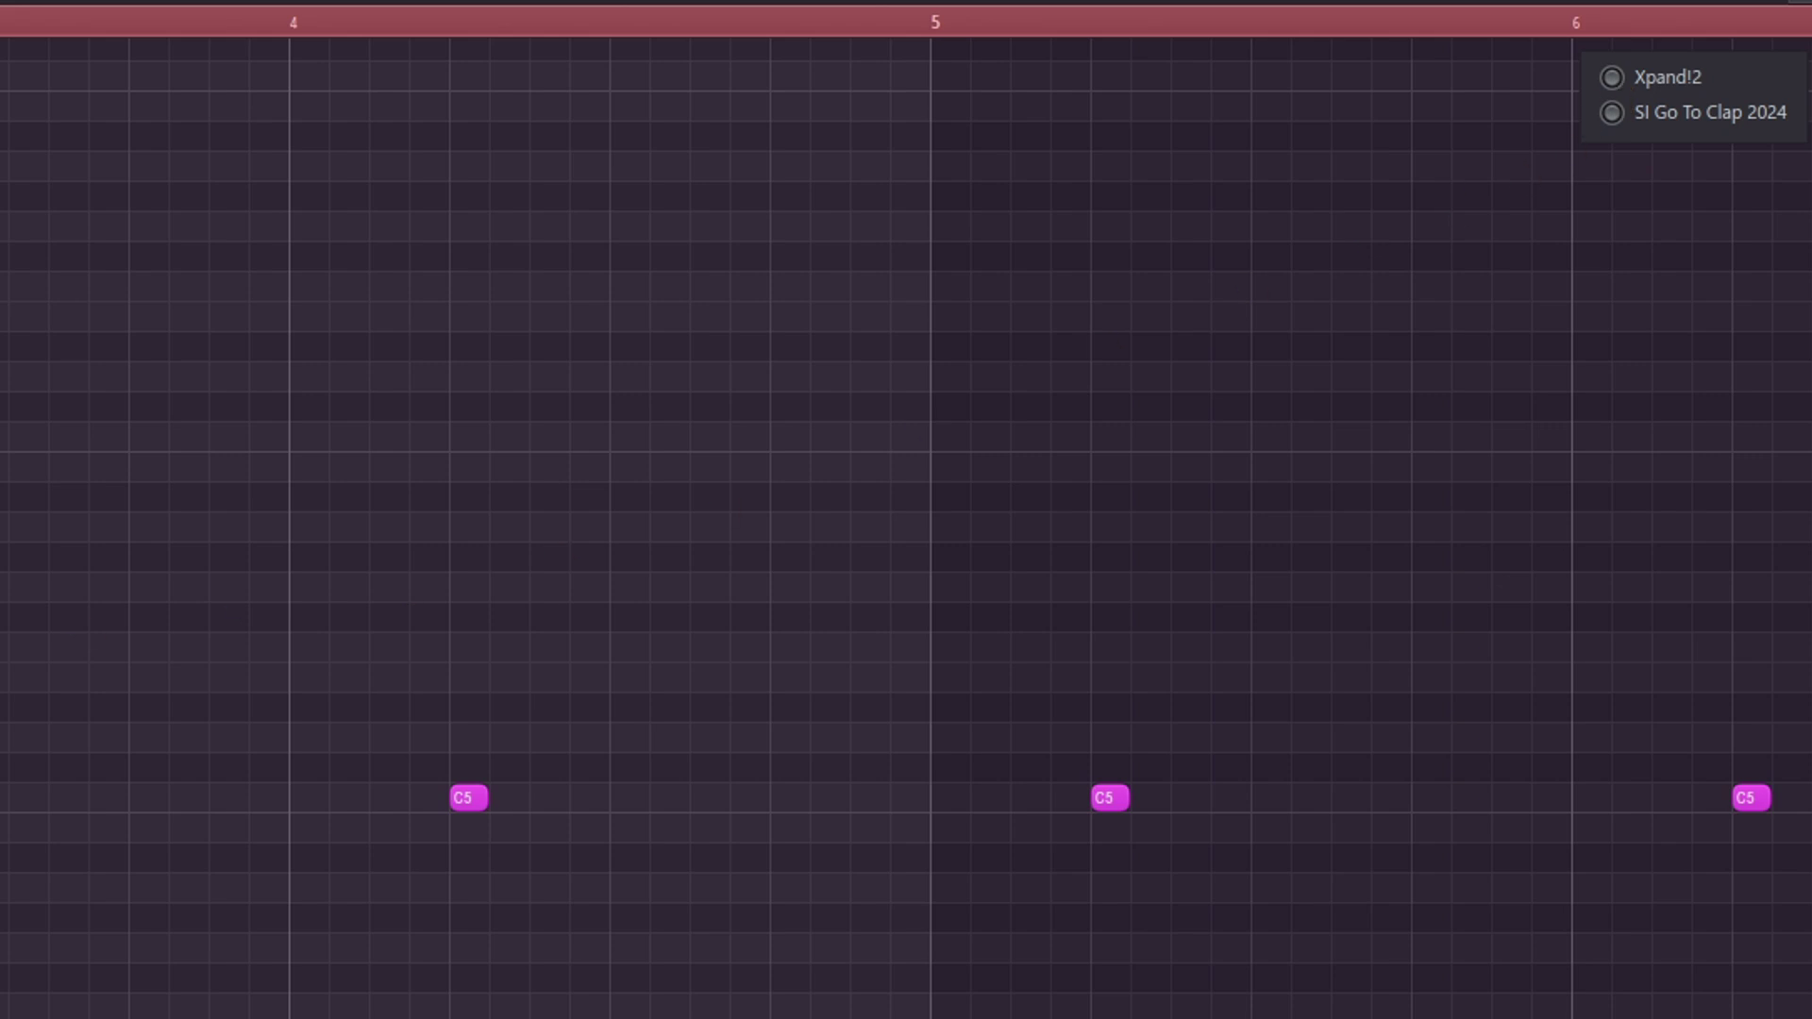
click(1613, 111)
click(1614, 79)
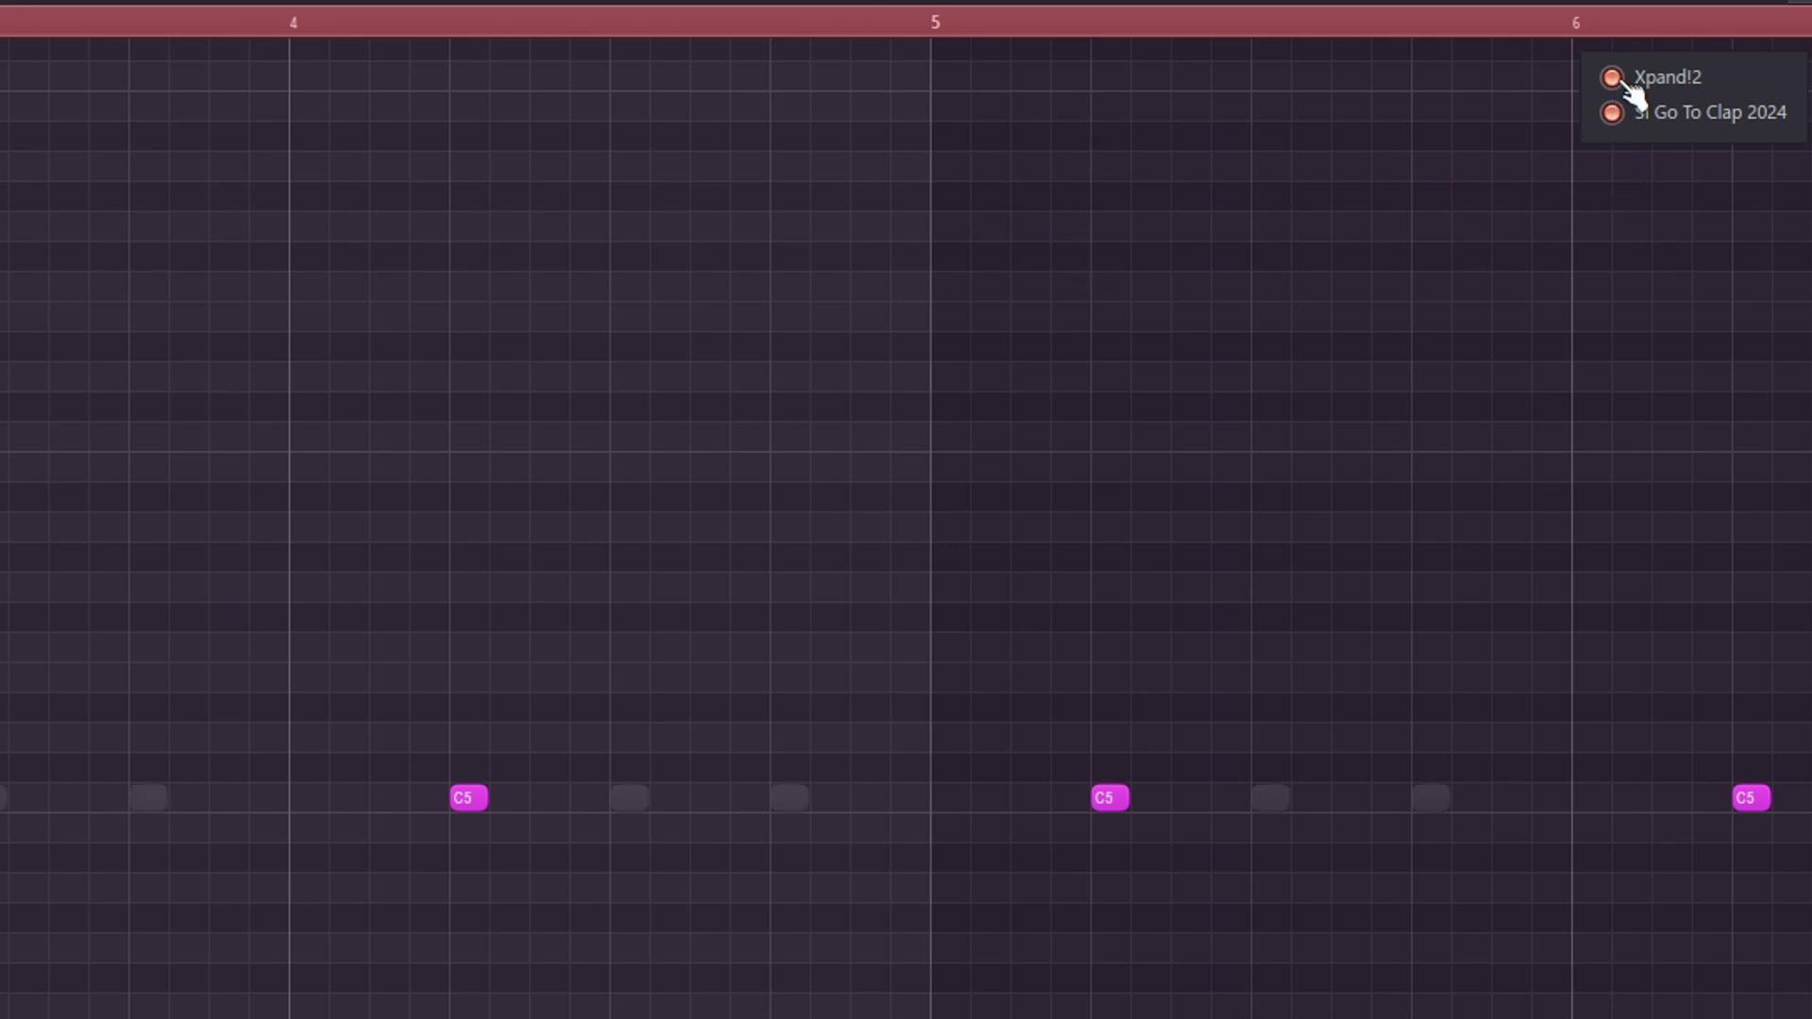
click(1612, 80)
click(1613, 113)
click(1614, 113)
click(1612, 79)
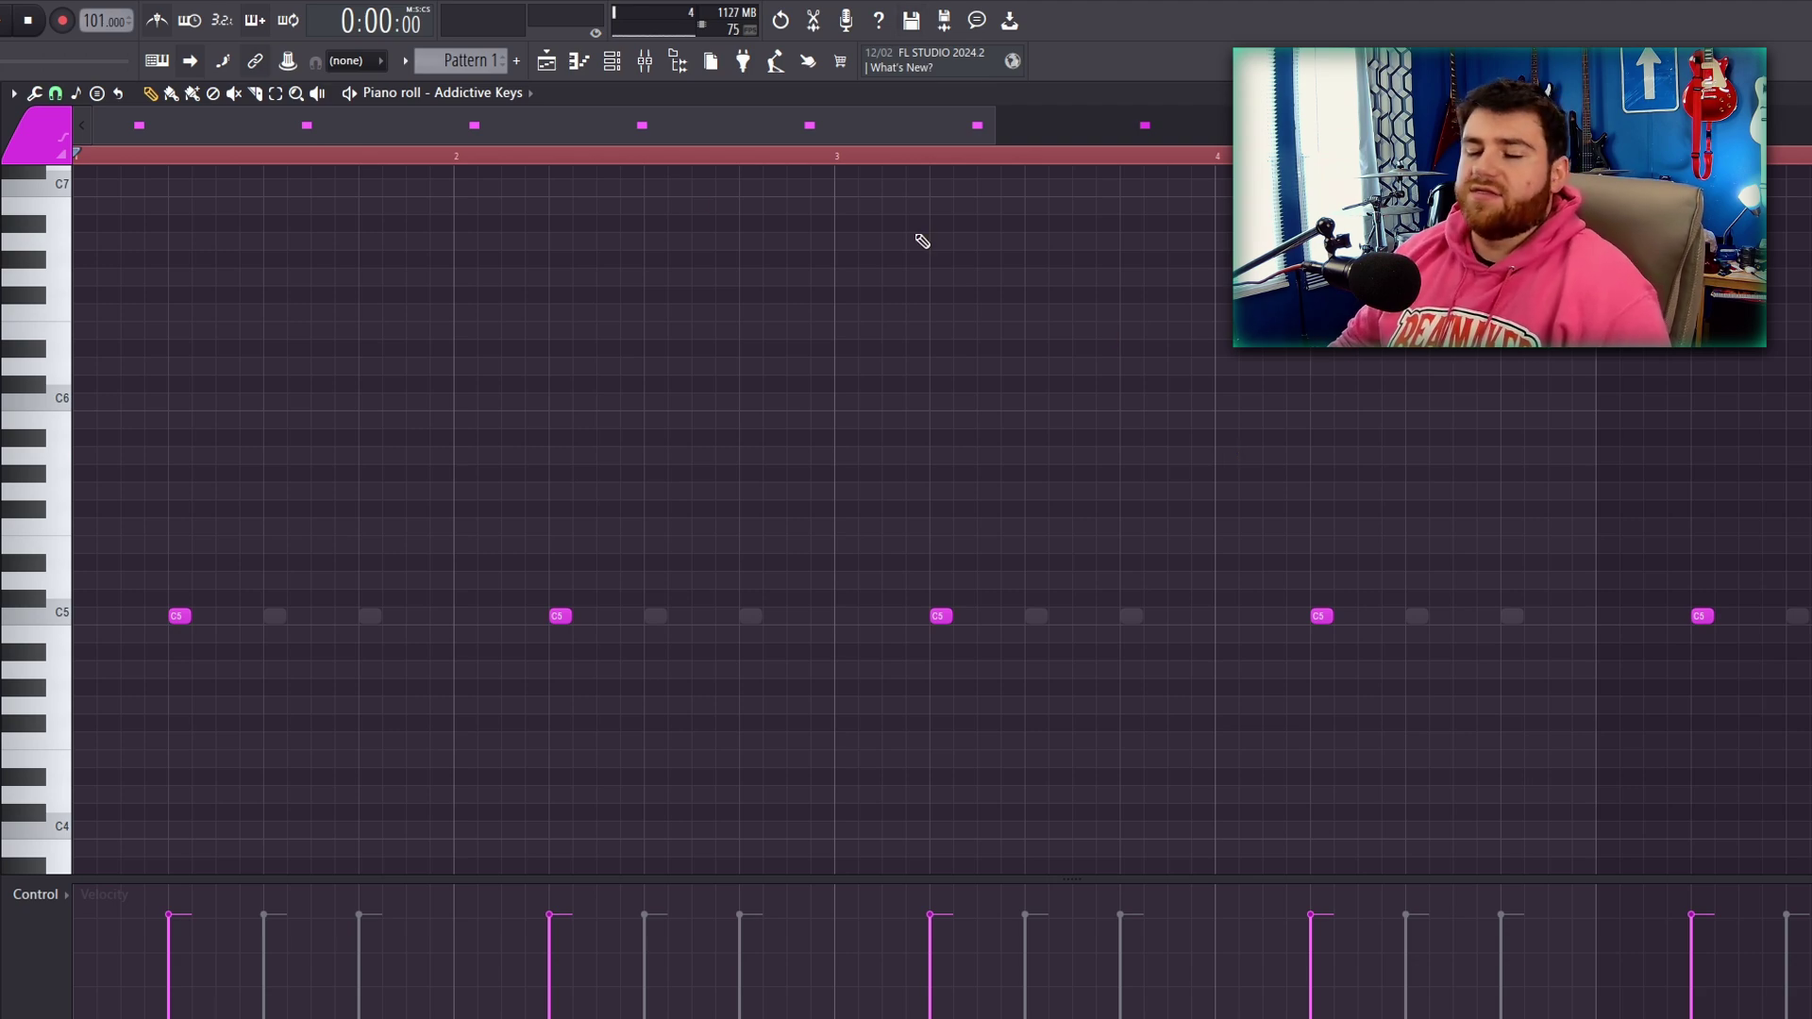
Check the channels in the channel rack and try different on/off combinations of the two ghost channels, leaving only Xpand!2 on.
key(F6)
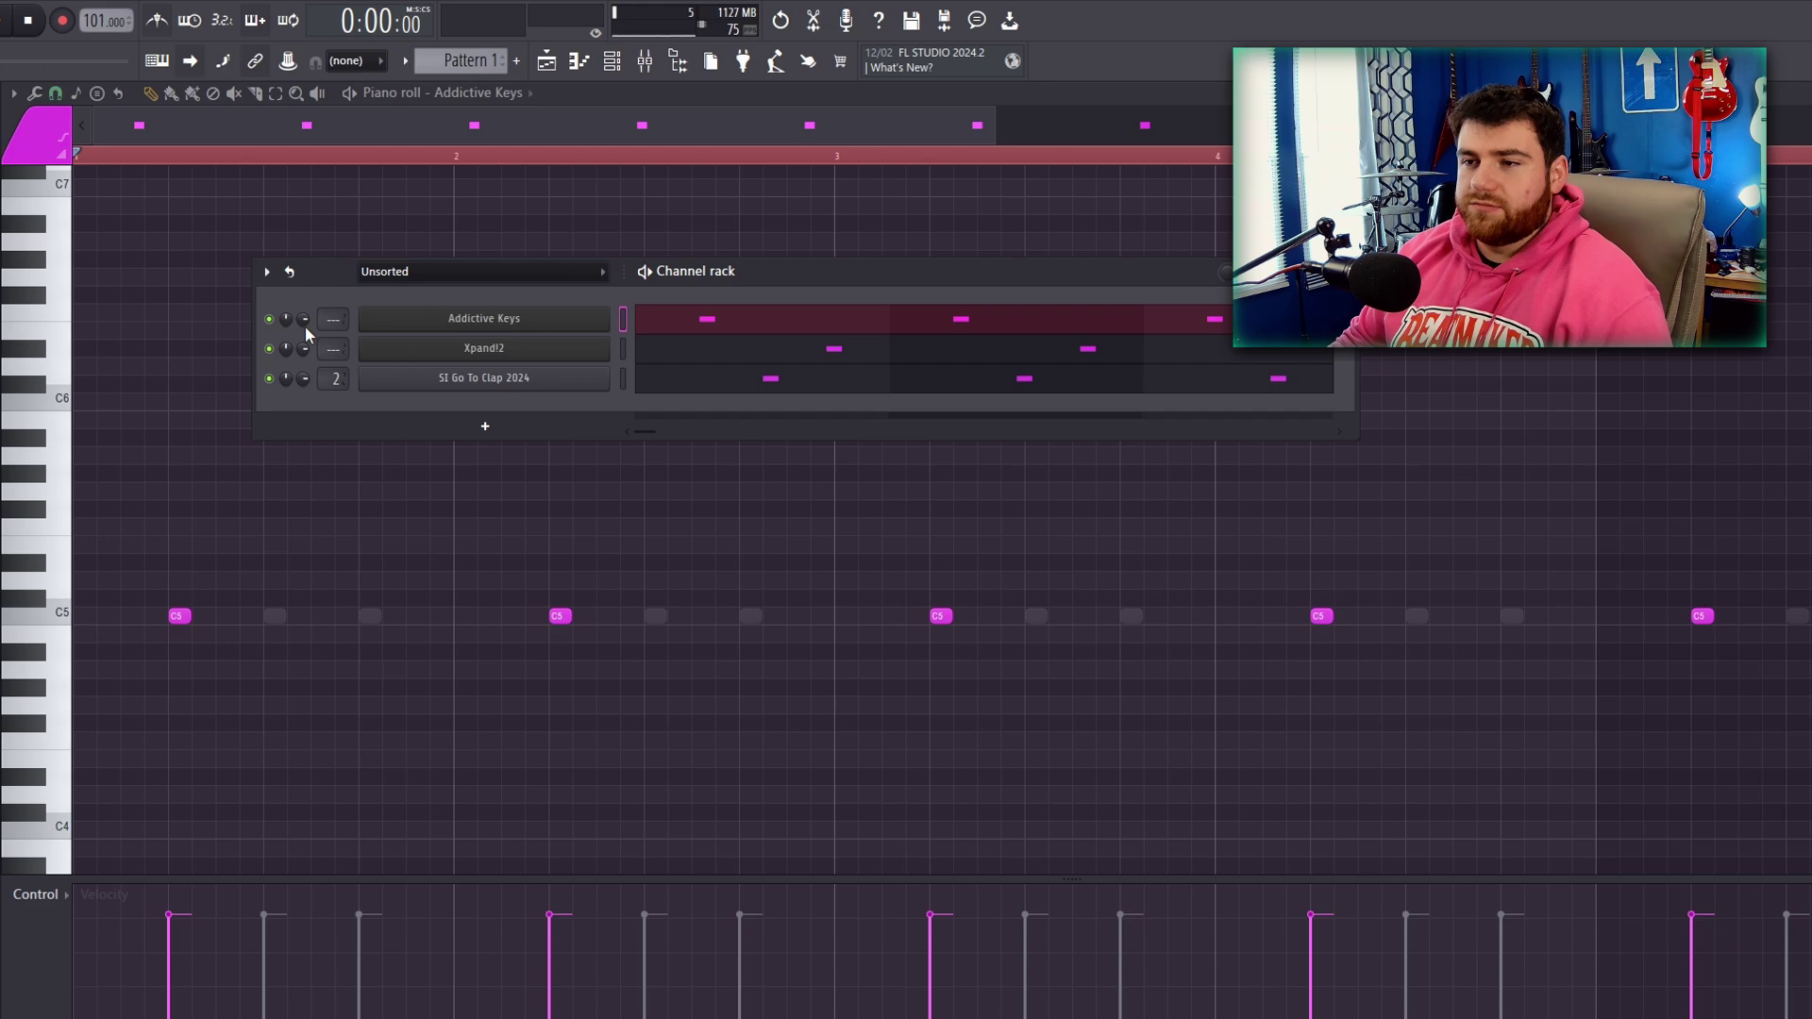
key(F6)
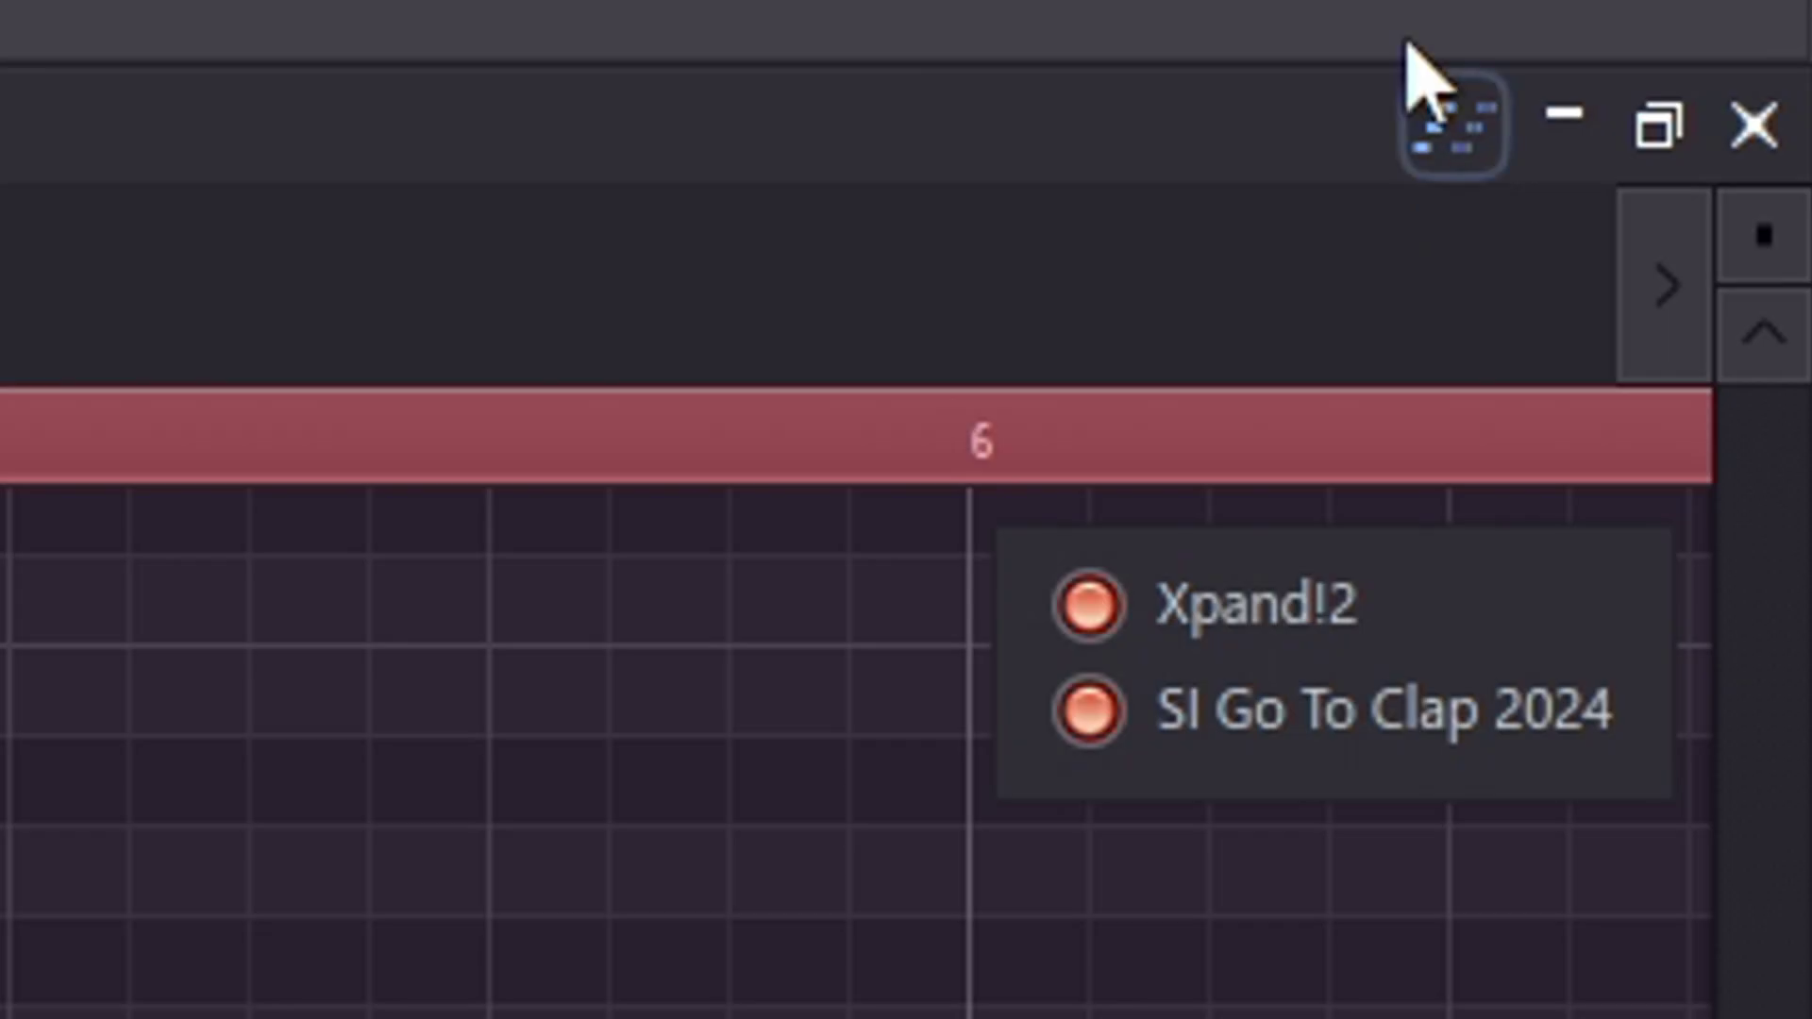
click(1170, 613)
click(1162, 721)
click(1162, 722)
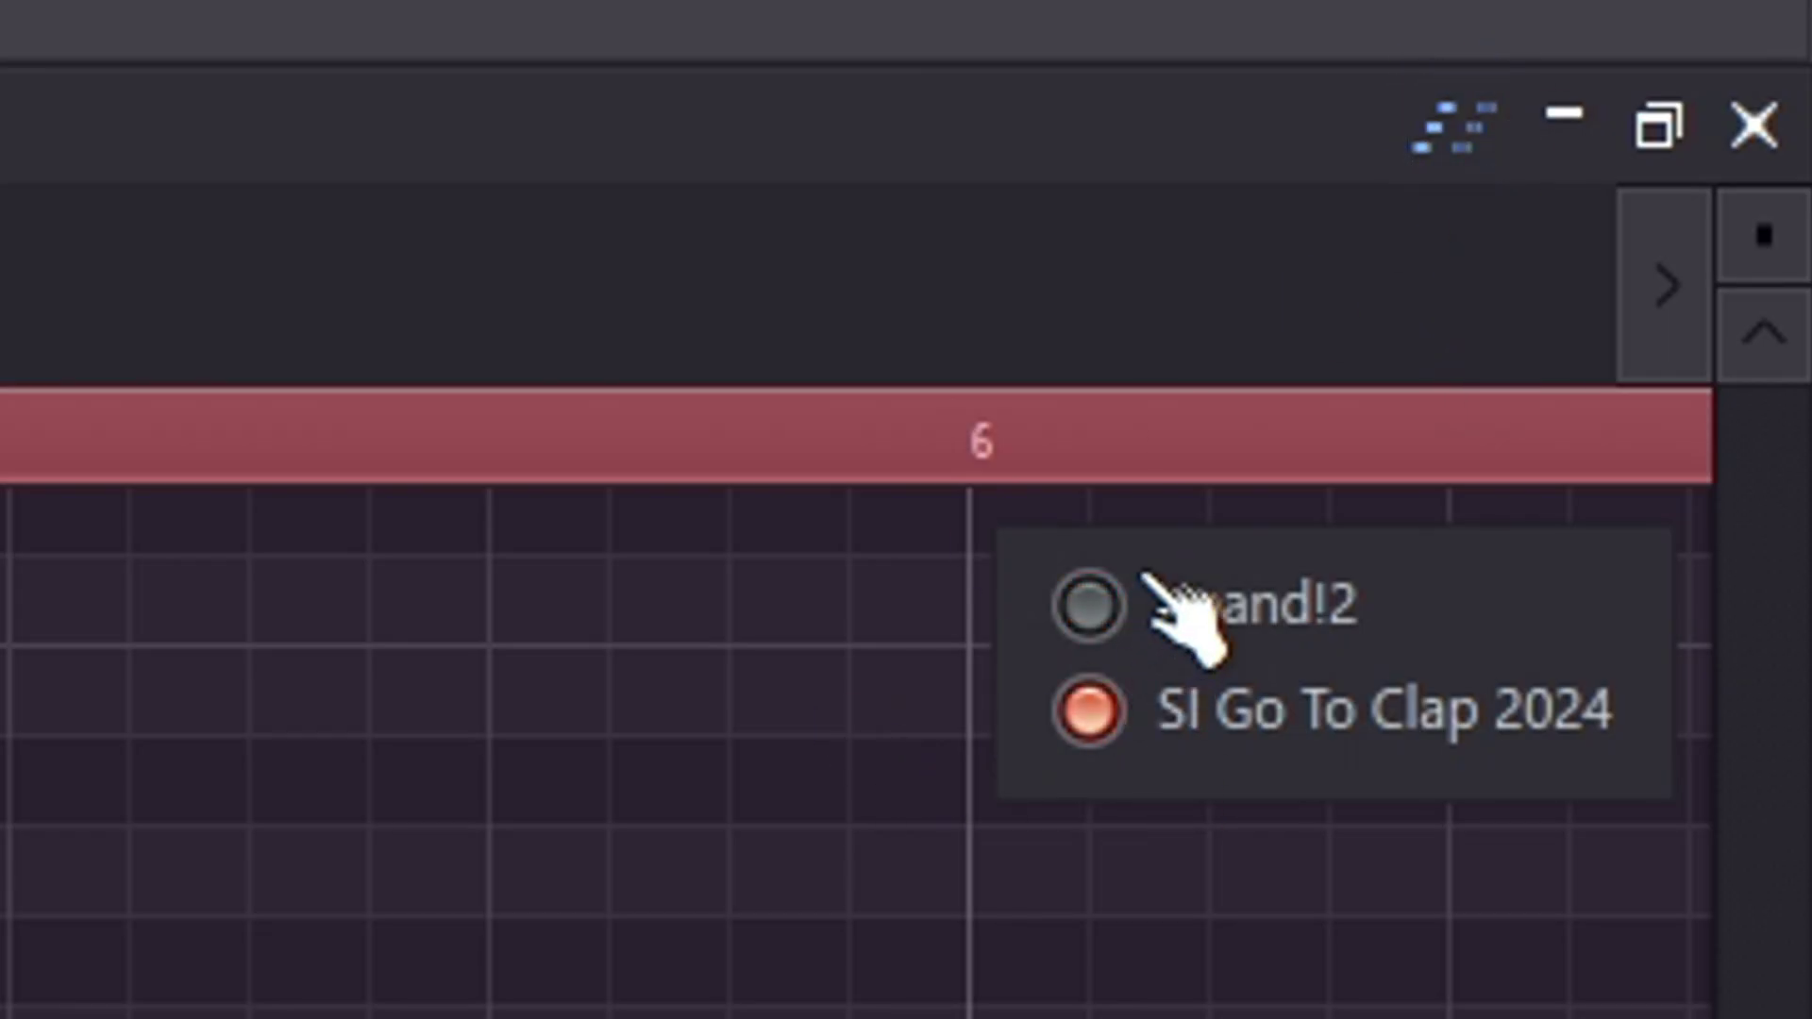
click(1166, 606)
click(1161, 724)
click(1142, 745)
click(1112, 618)
click(1130, 710)
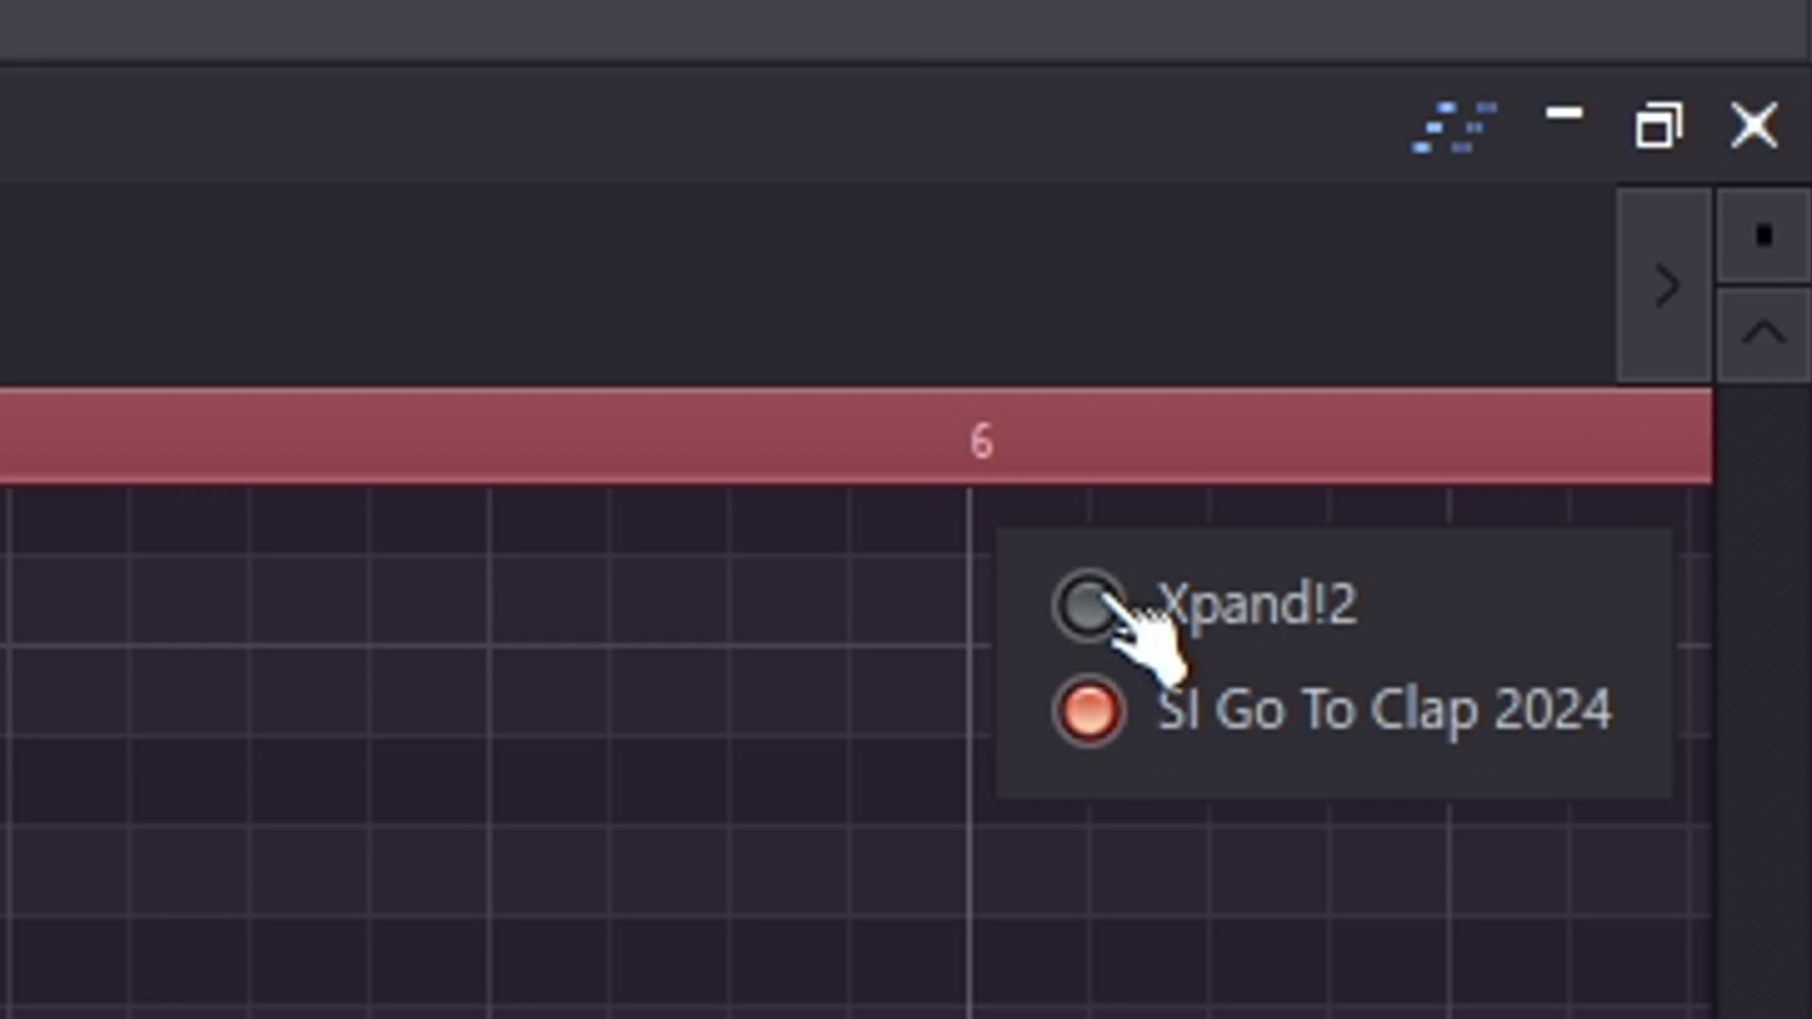
click(1104, 598)
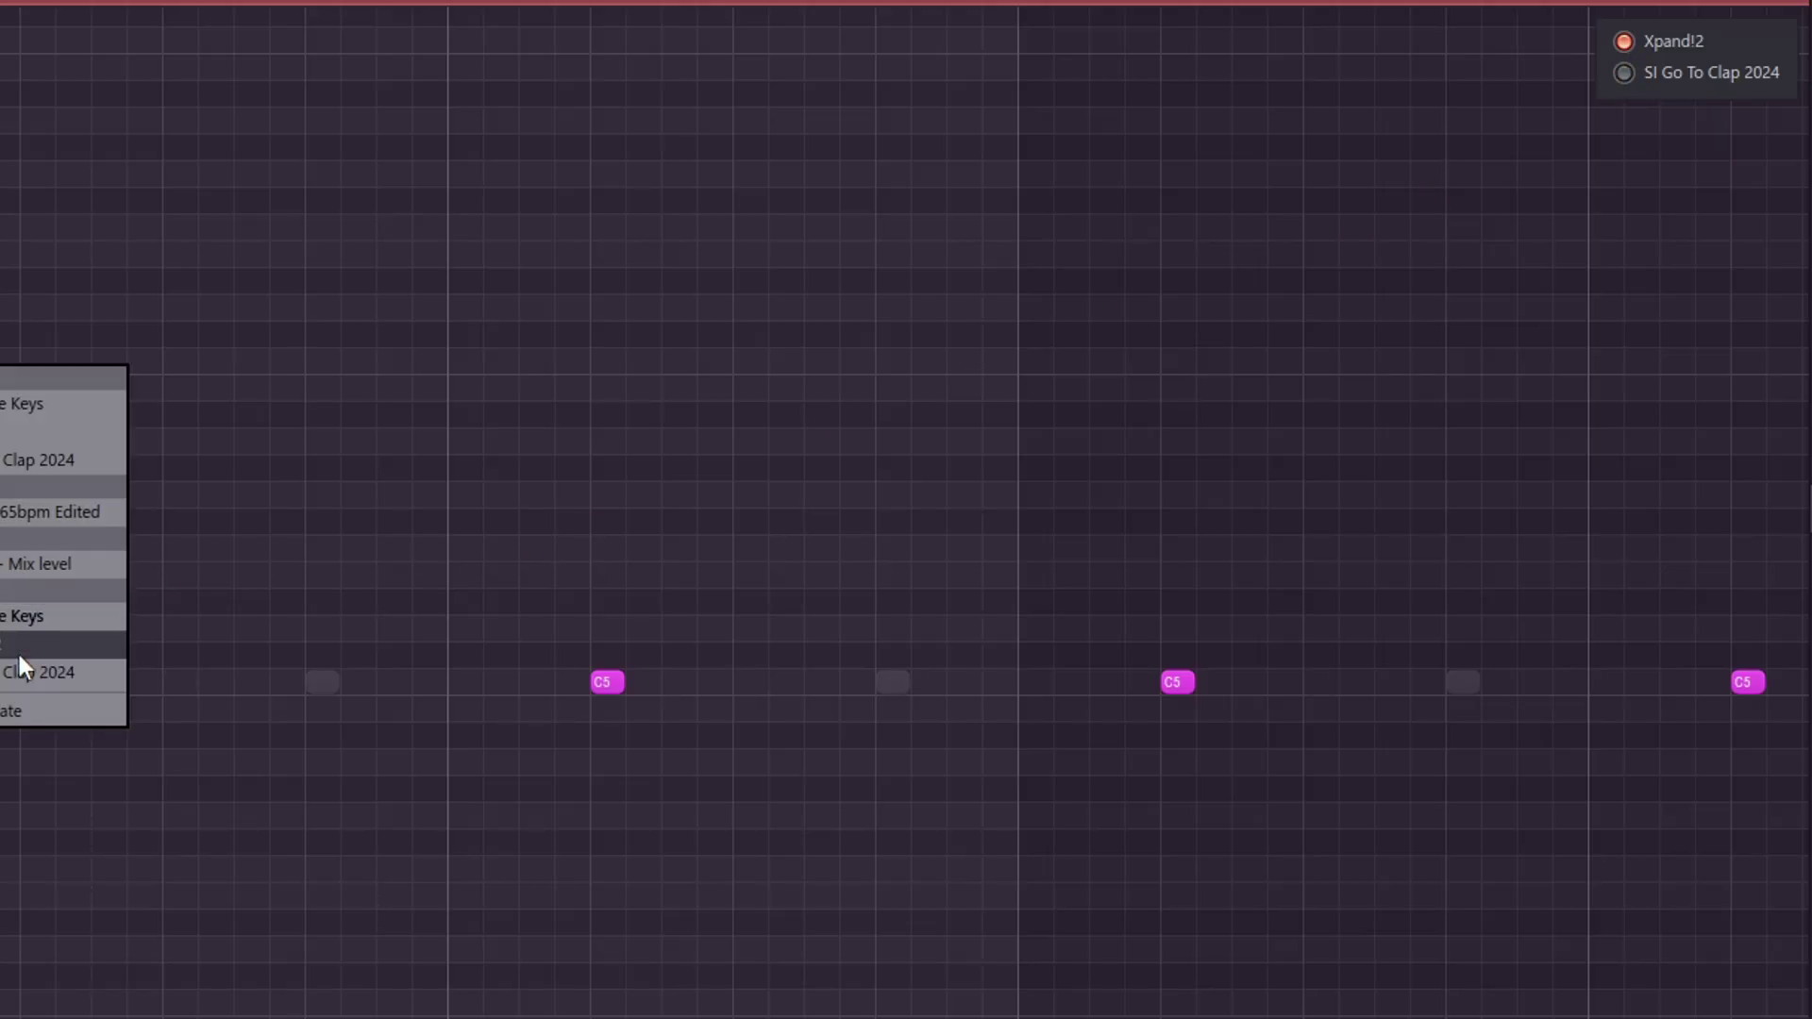
Switch the piano roll to Xpand!2 and turn on the ghost notes of Addictive Keys and SI Go To Clap 2024.
click(17, 649)
click(1629, 39)
middle_click(330, 396)
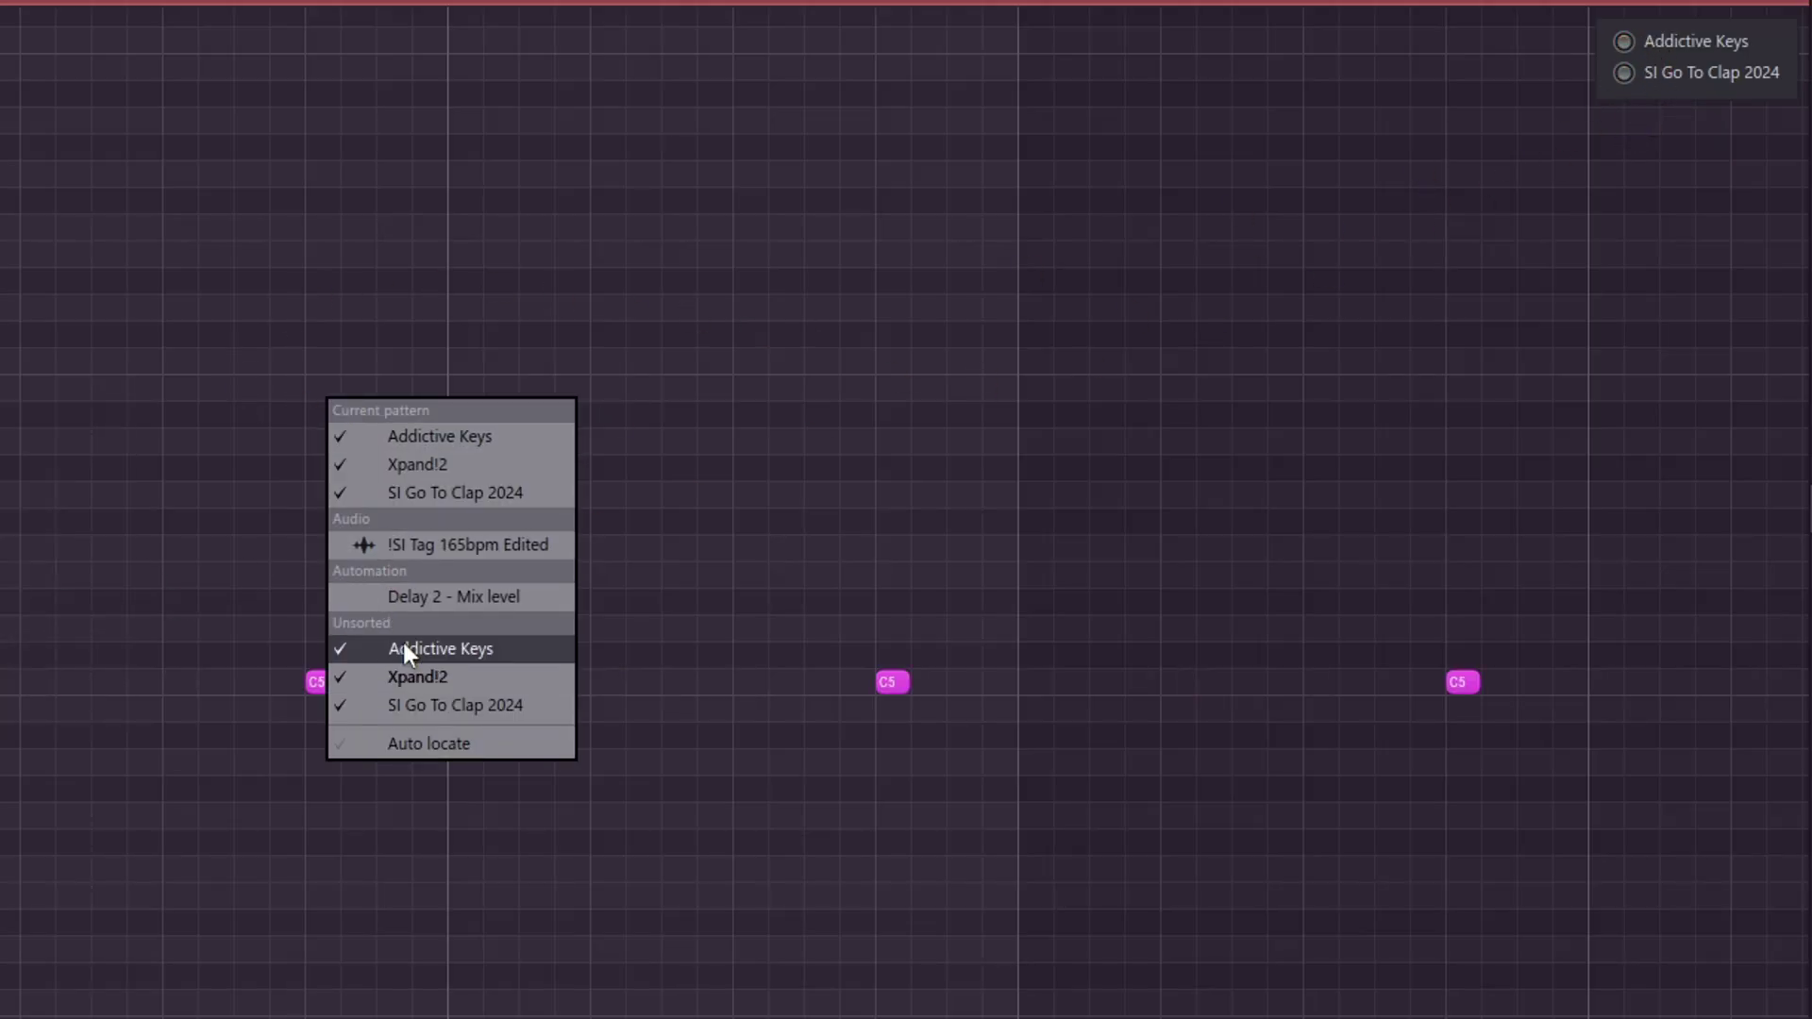
click(1622, 52)
click(1623, 53)
click(1623, 53)
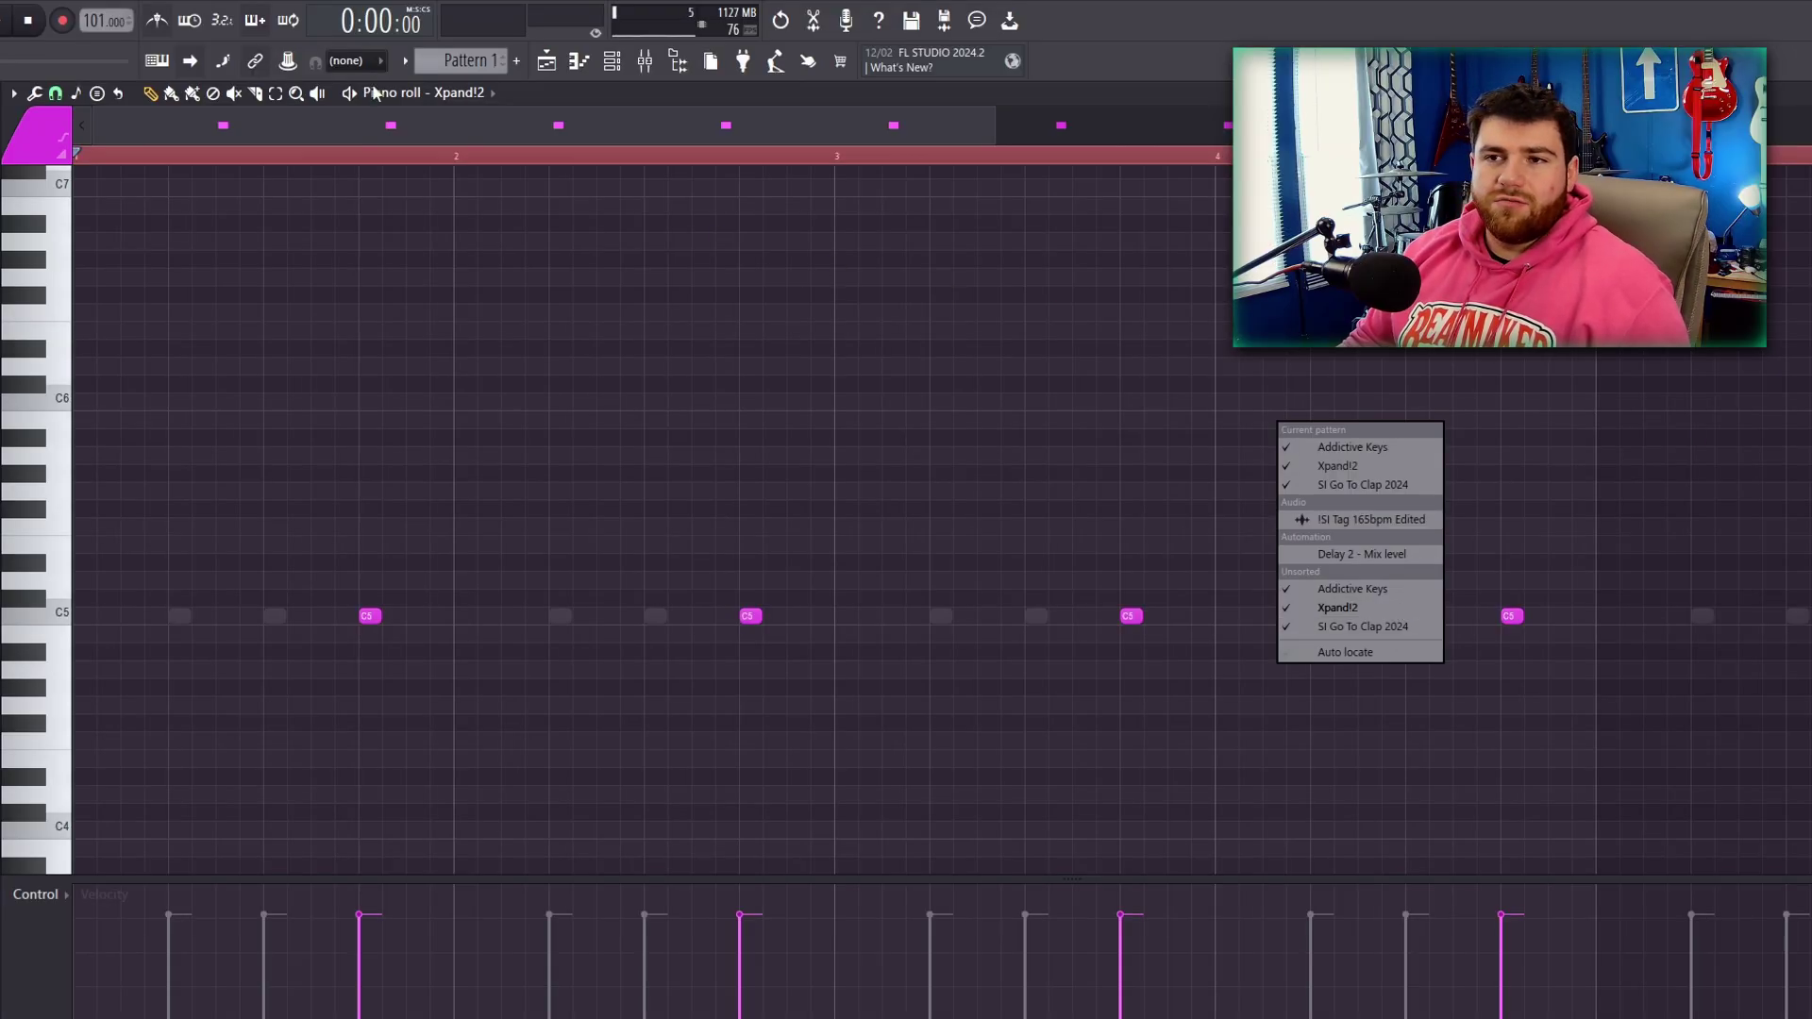
Look through the piano roll options and switch the piano roll back to the Addictive Keys channel.
click(14, 93)
mouse_move(33, 152)
click(1355, 405)
click(1621, 114)
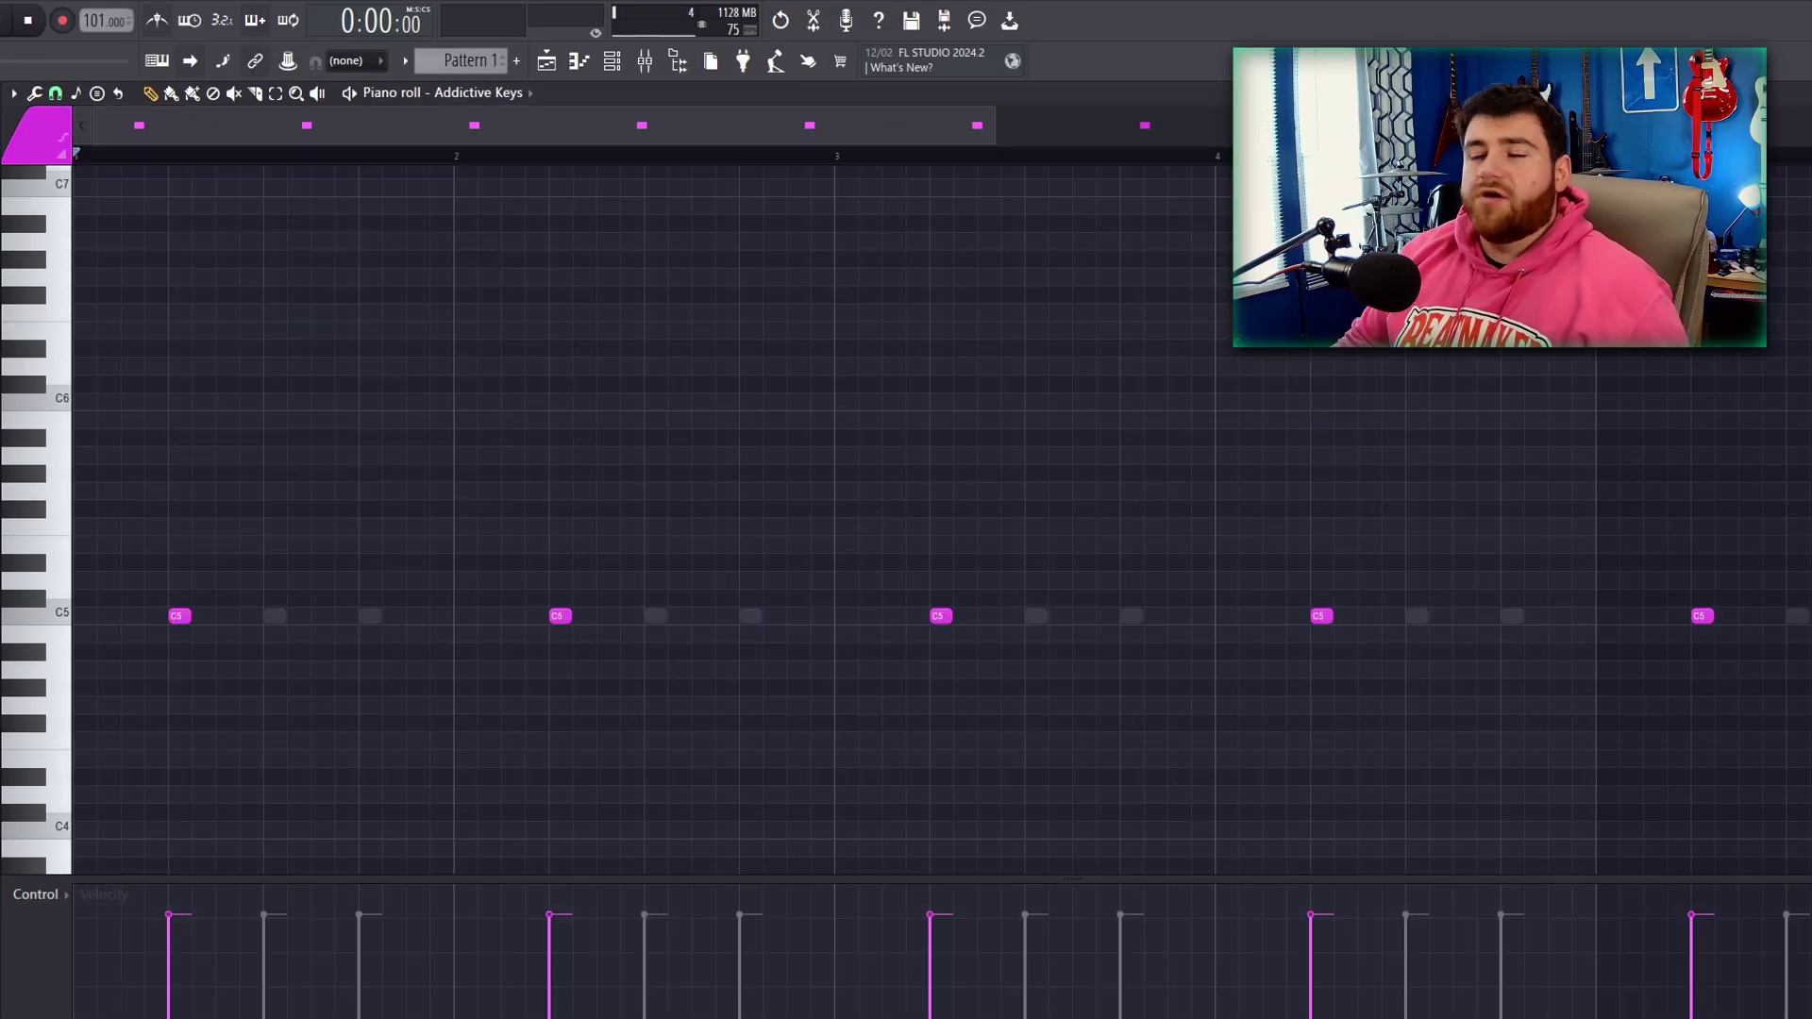
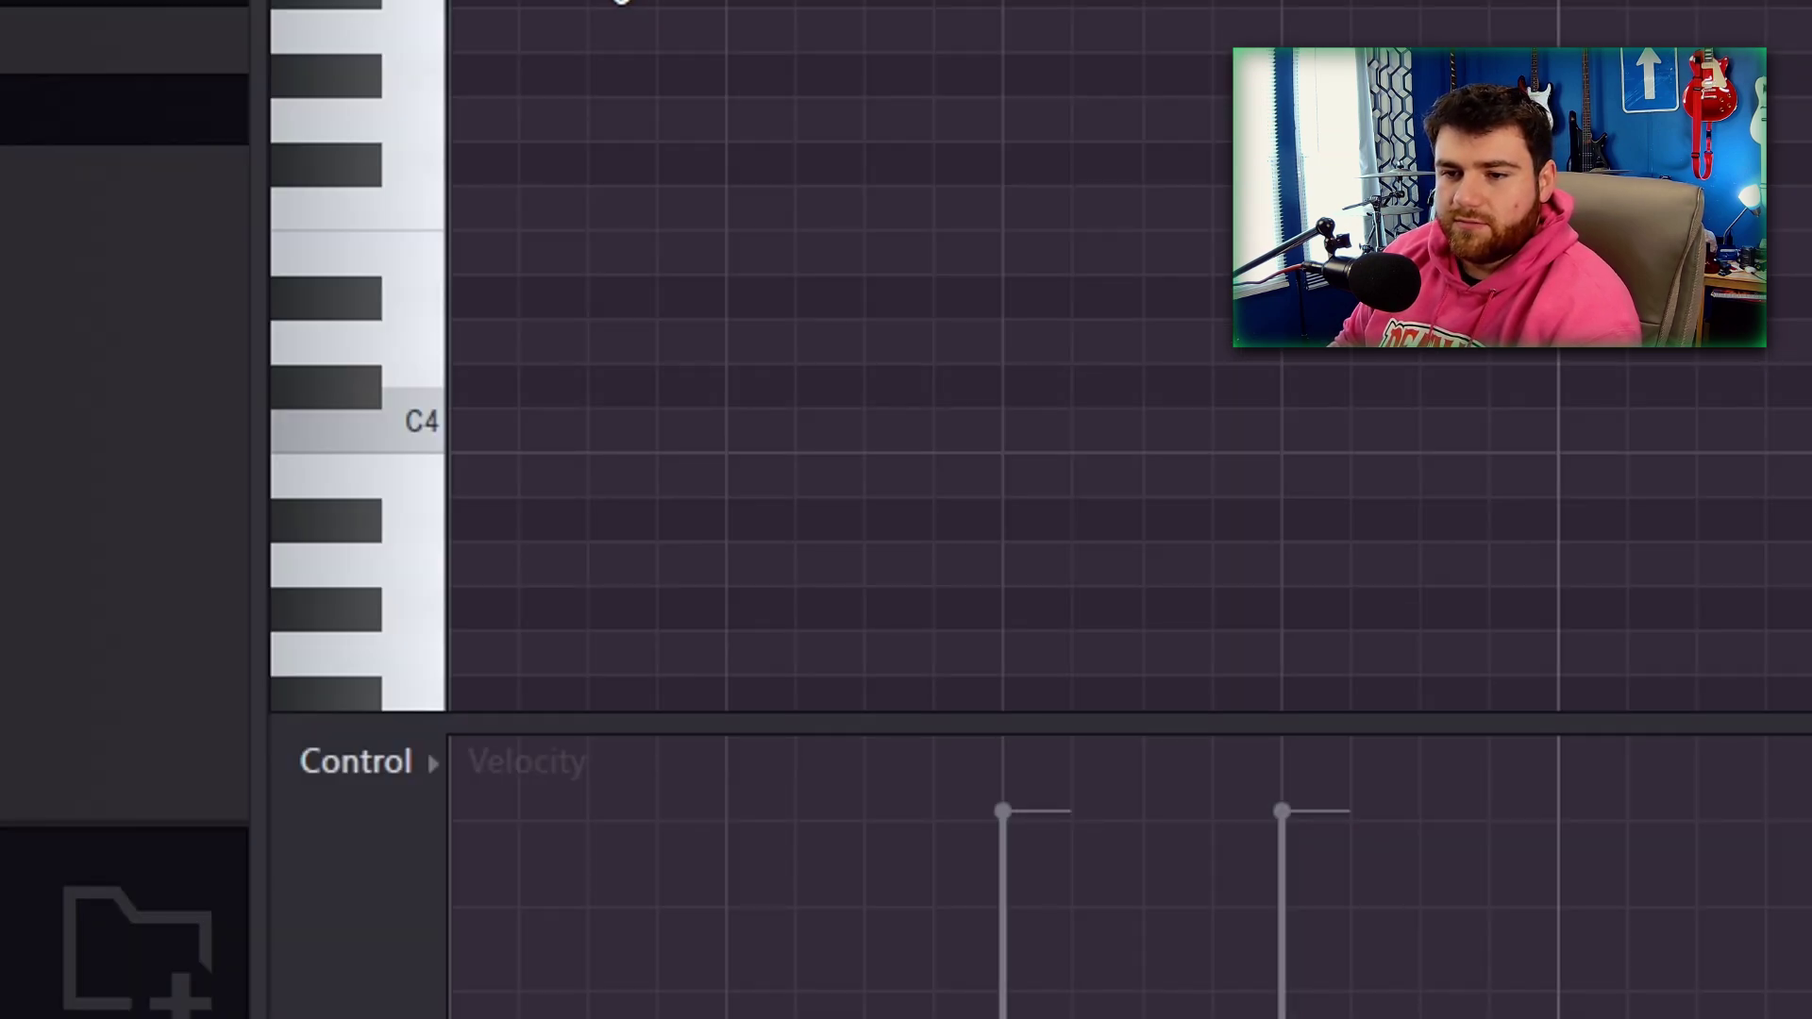
Choose a major scale for the Addictive Keys piano roll and set its root note to F#.
click(47, 752)
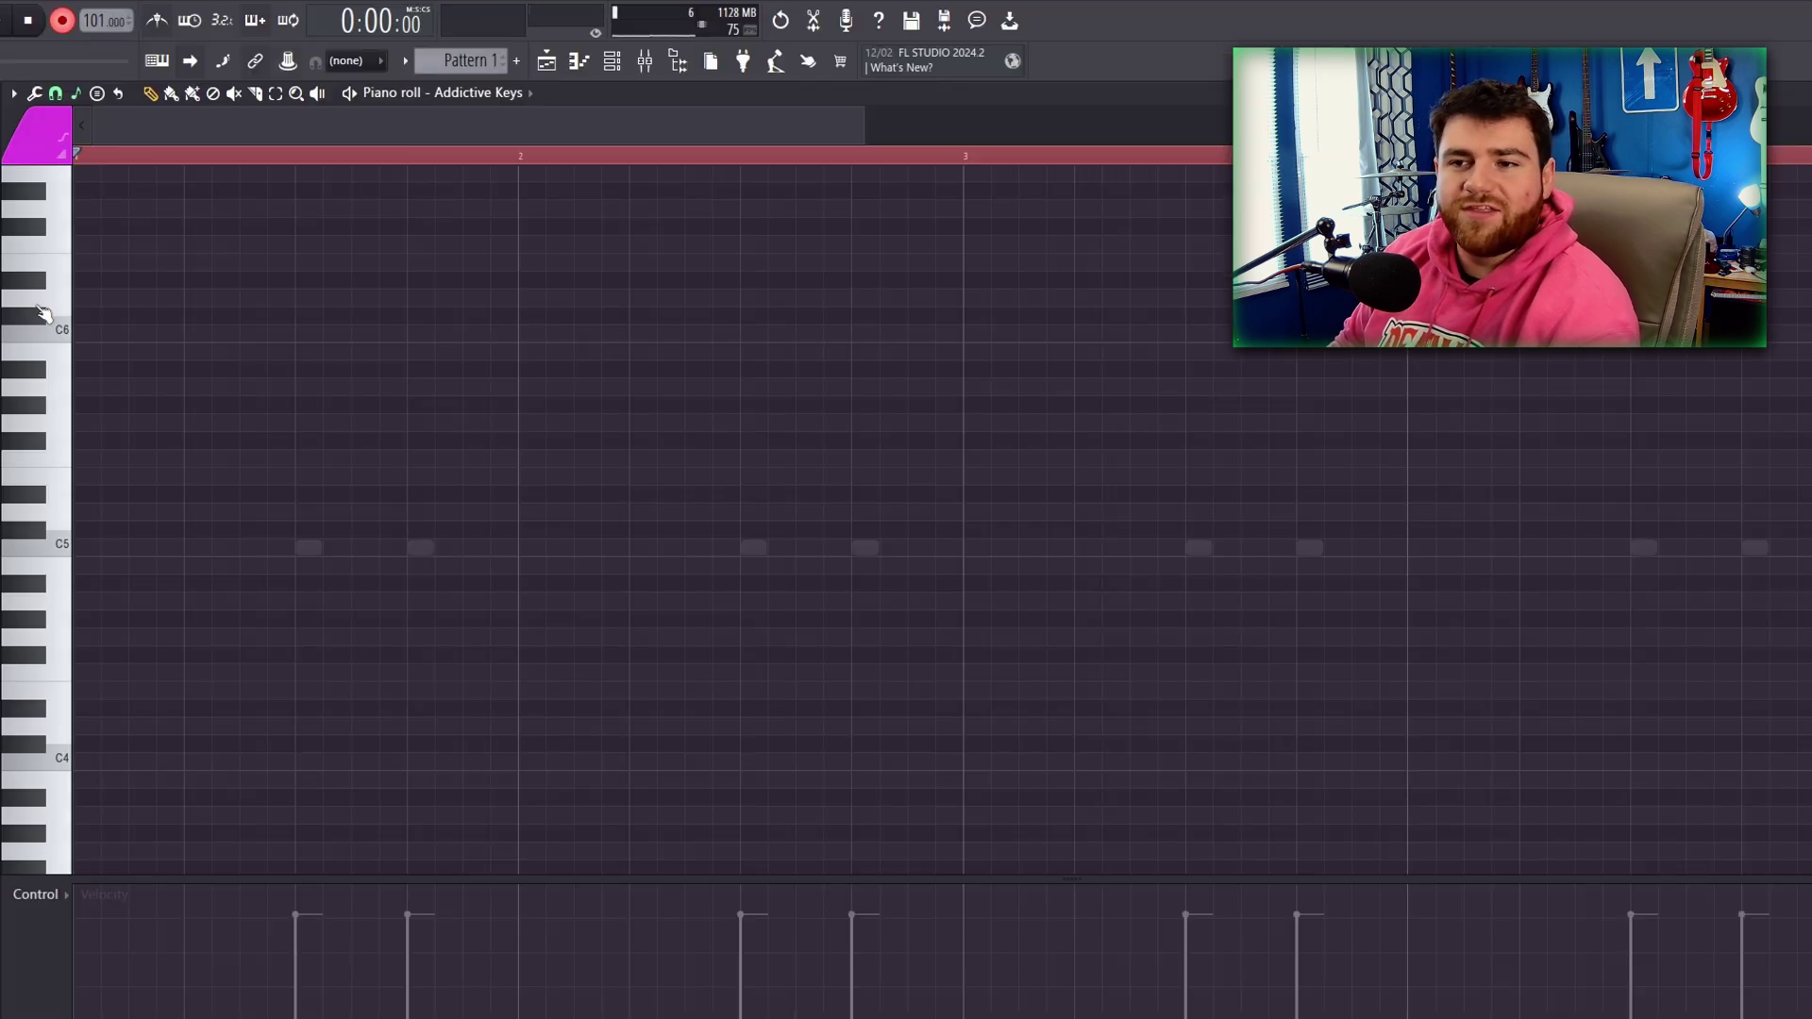
click(75, 93)
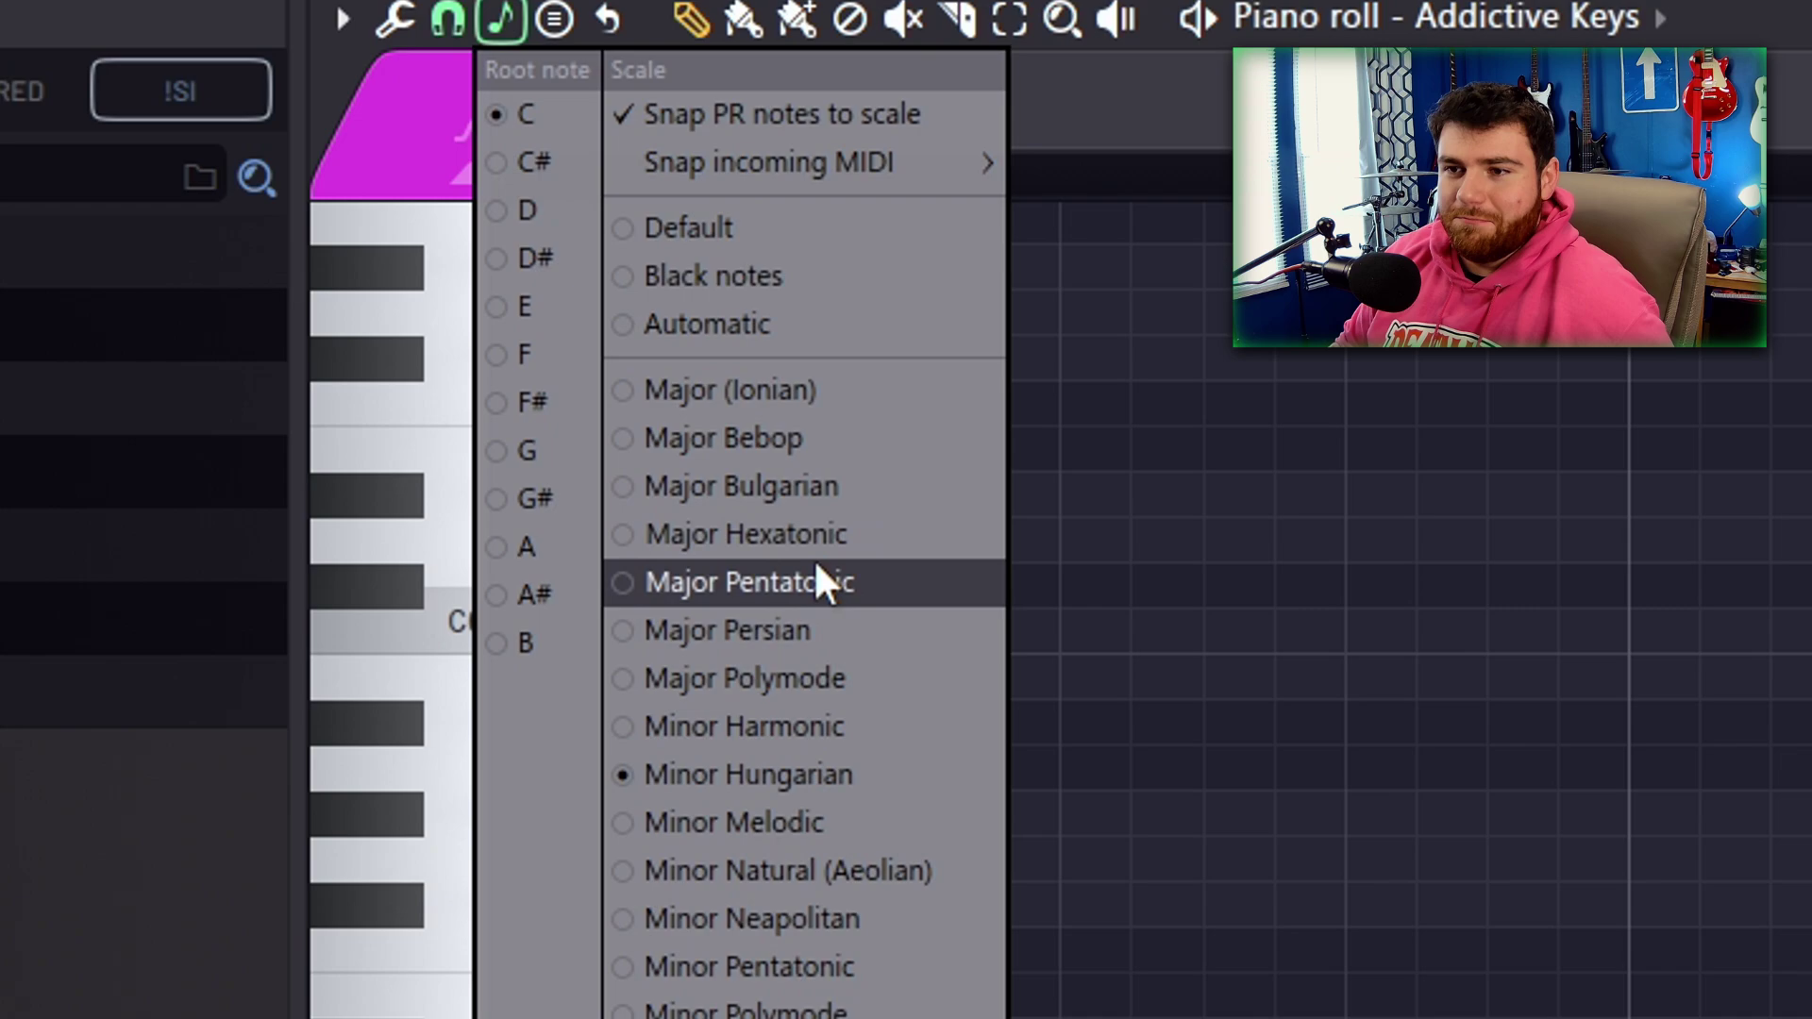
click(836, 534)
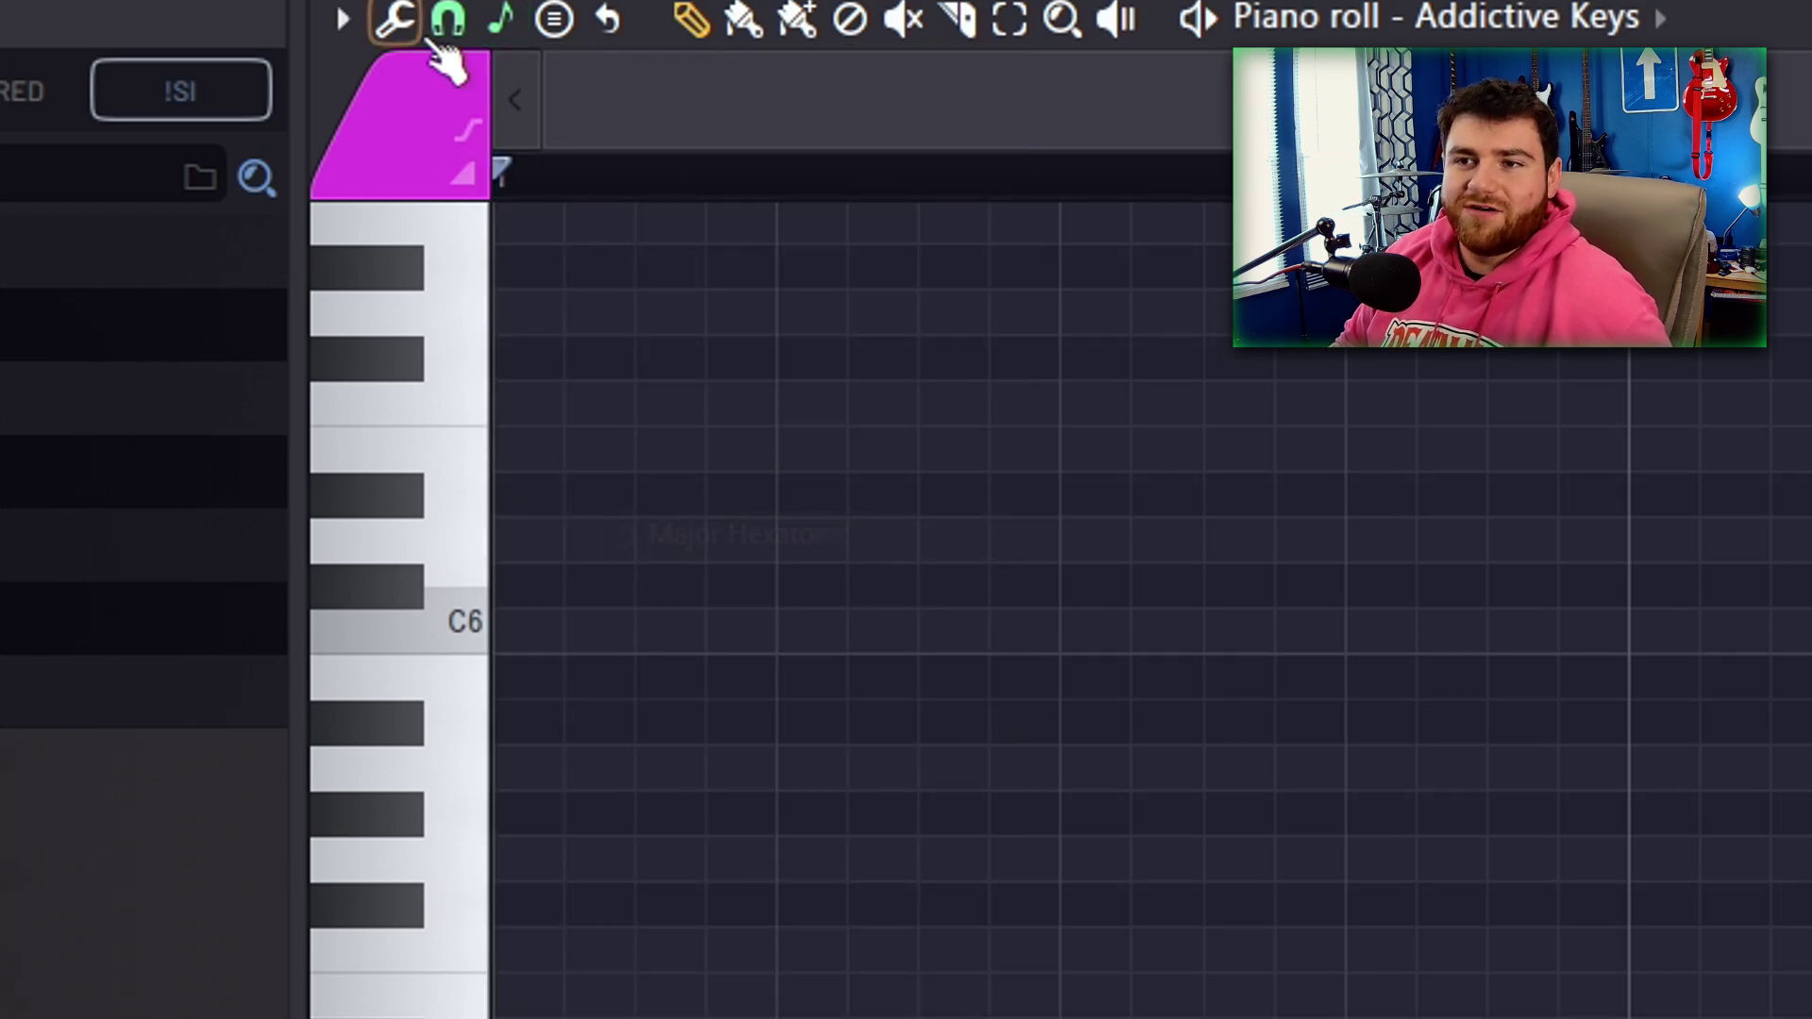
click(500, 20)
click(579, 398)
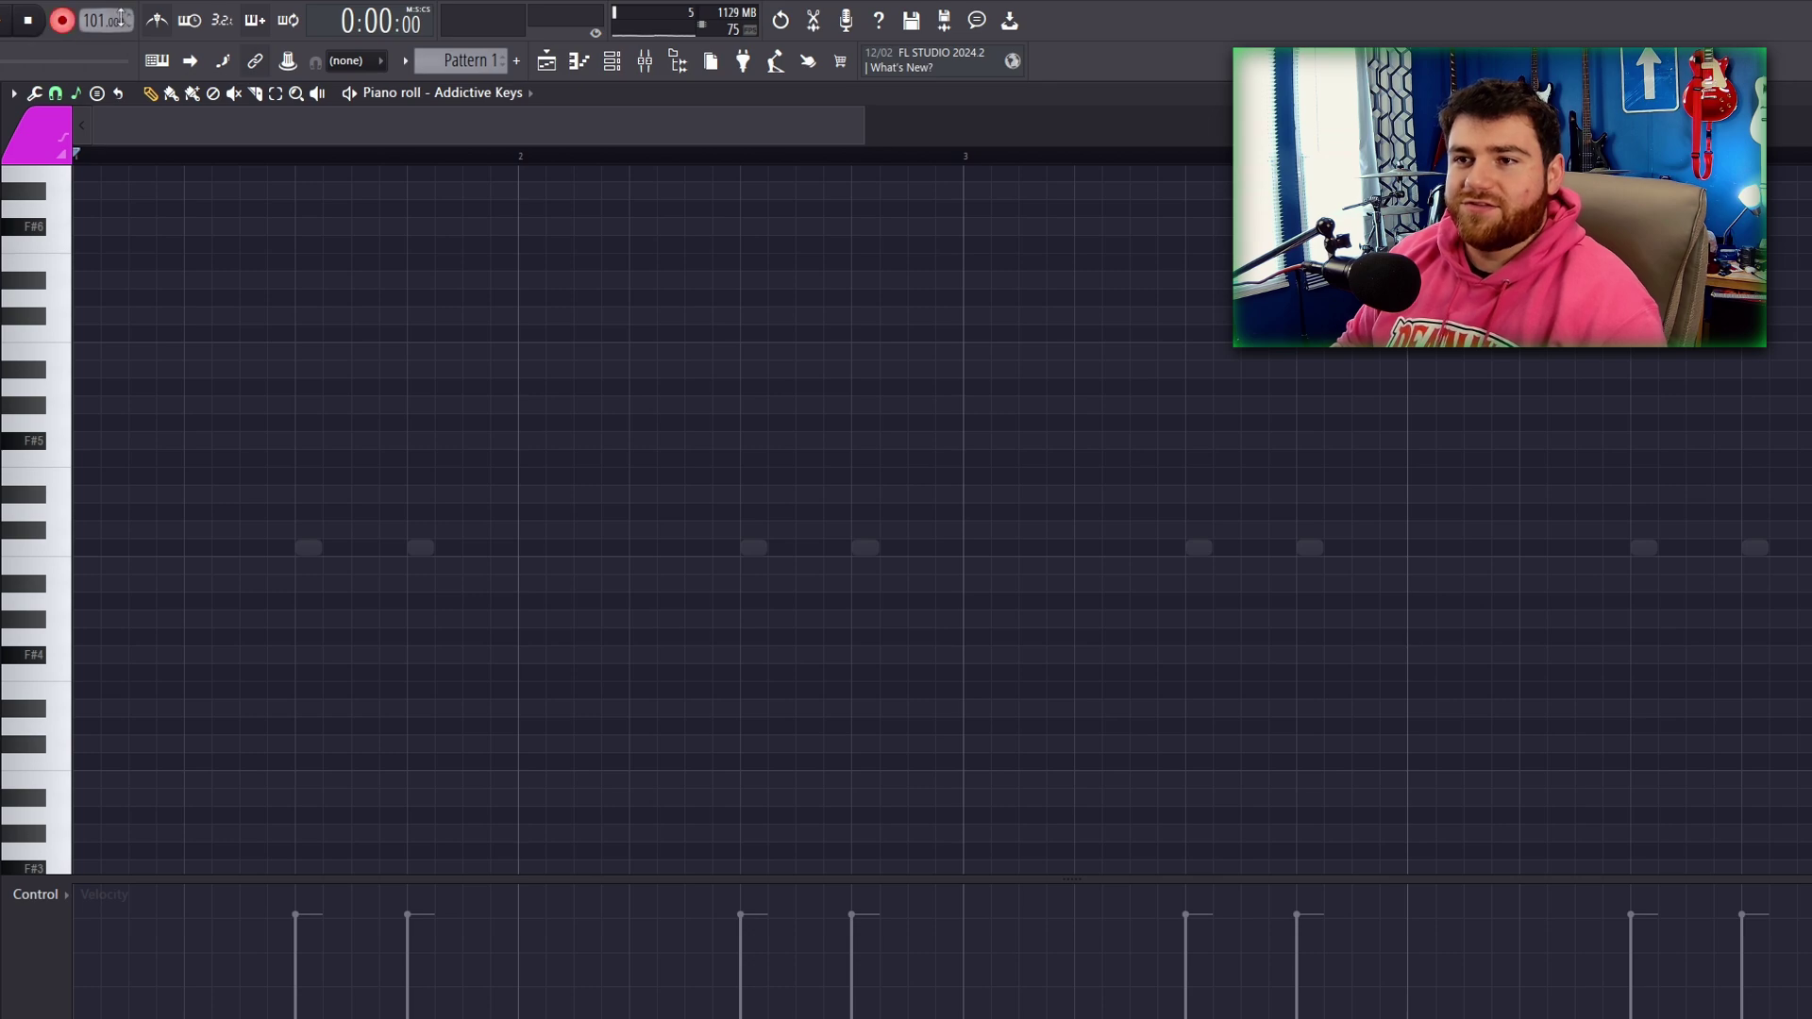
Record a chord progression into the Addictive Keys piano roll at 101 BPM and tidy its timing.
key(space)
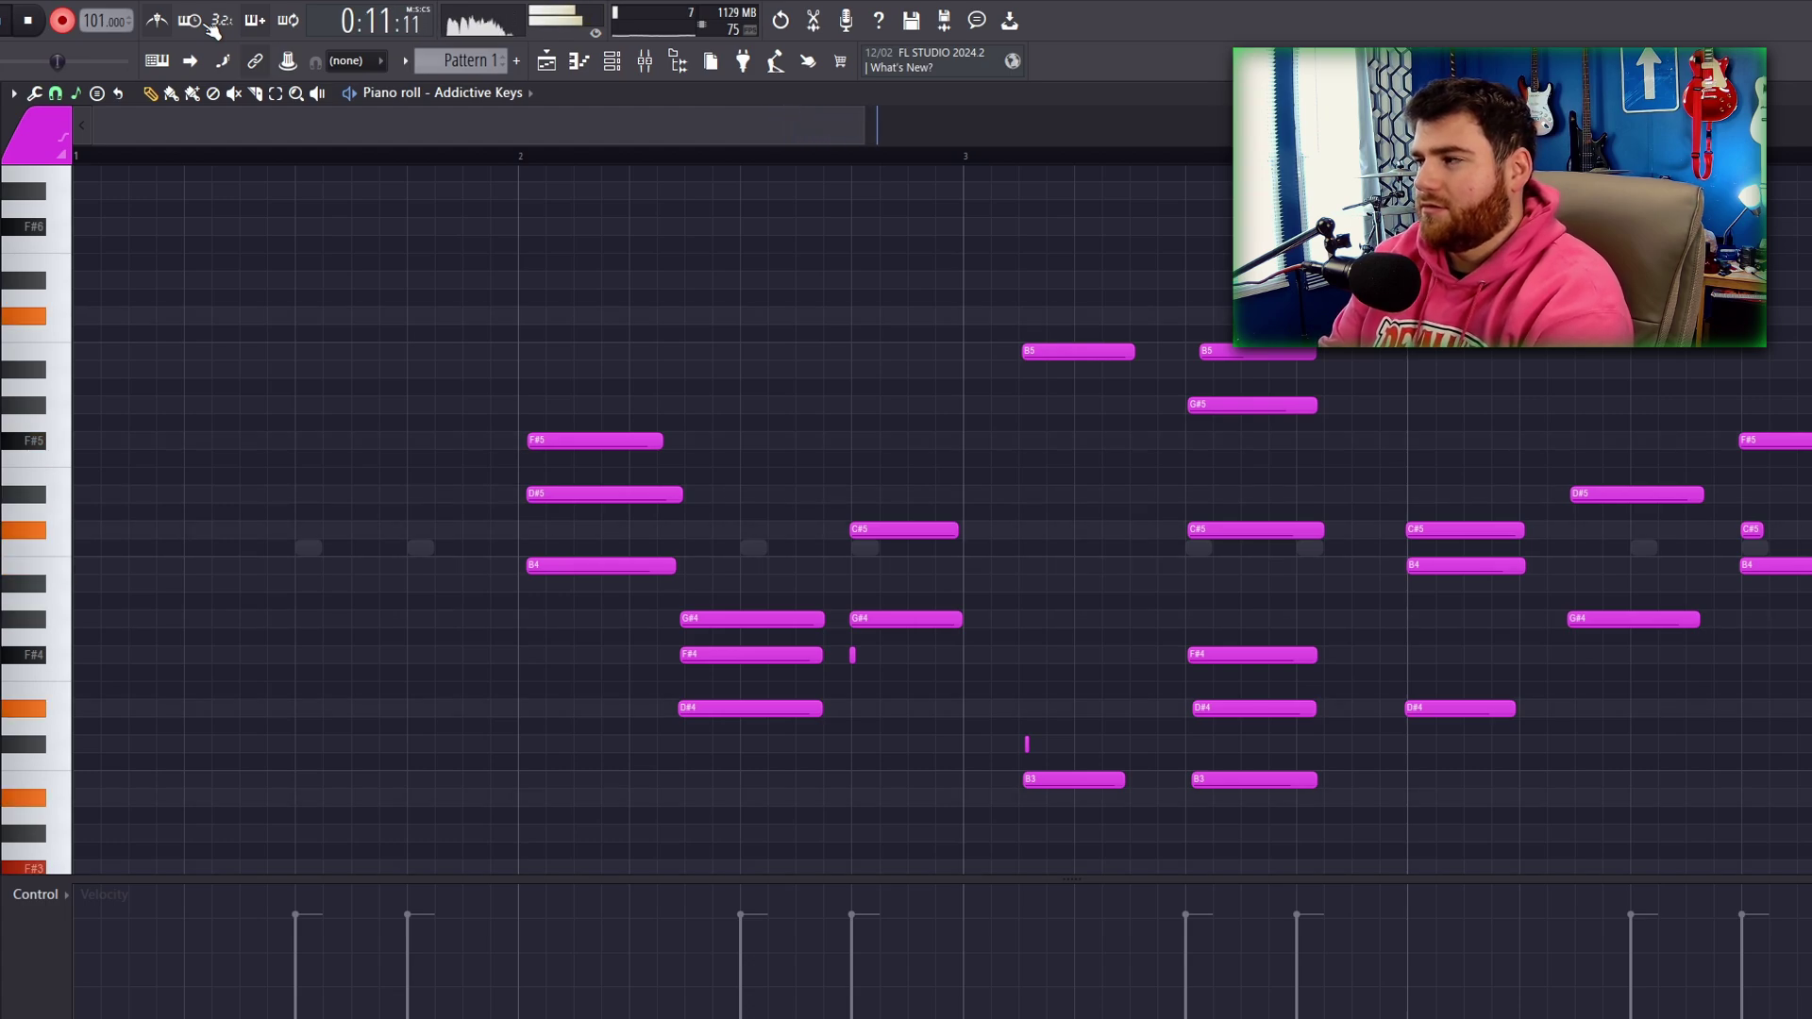
key(space)
drag(1178, 601, 681, 652)
scroll(681, 652, down, 3)
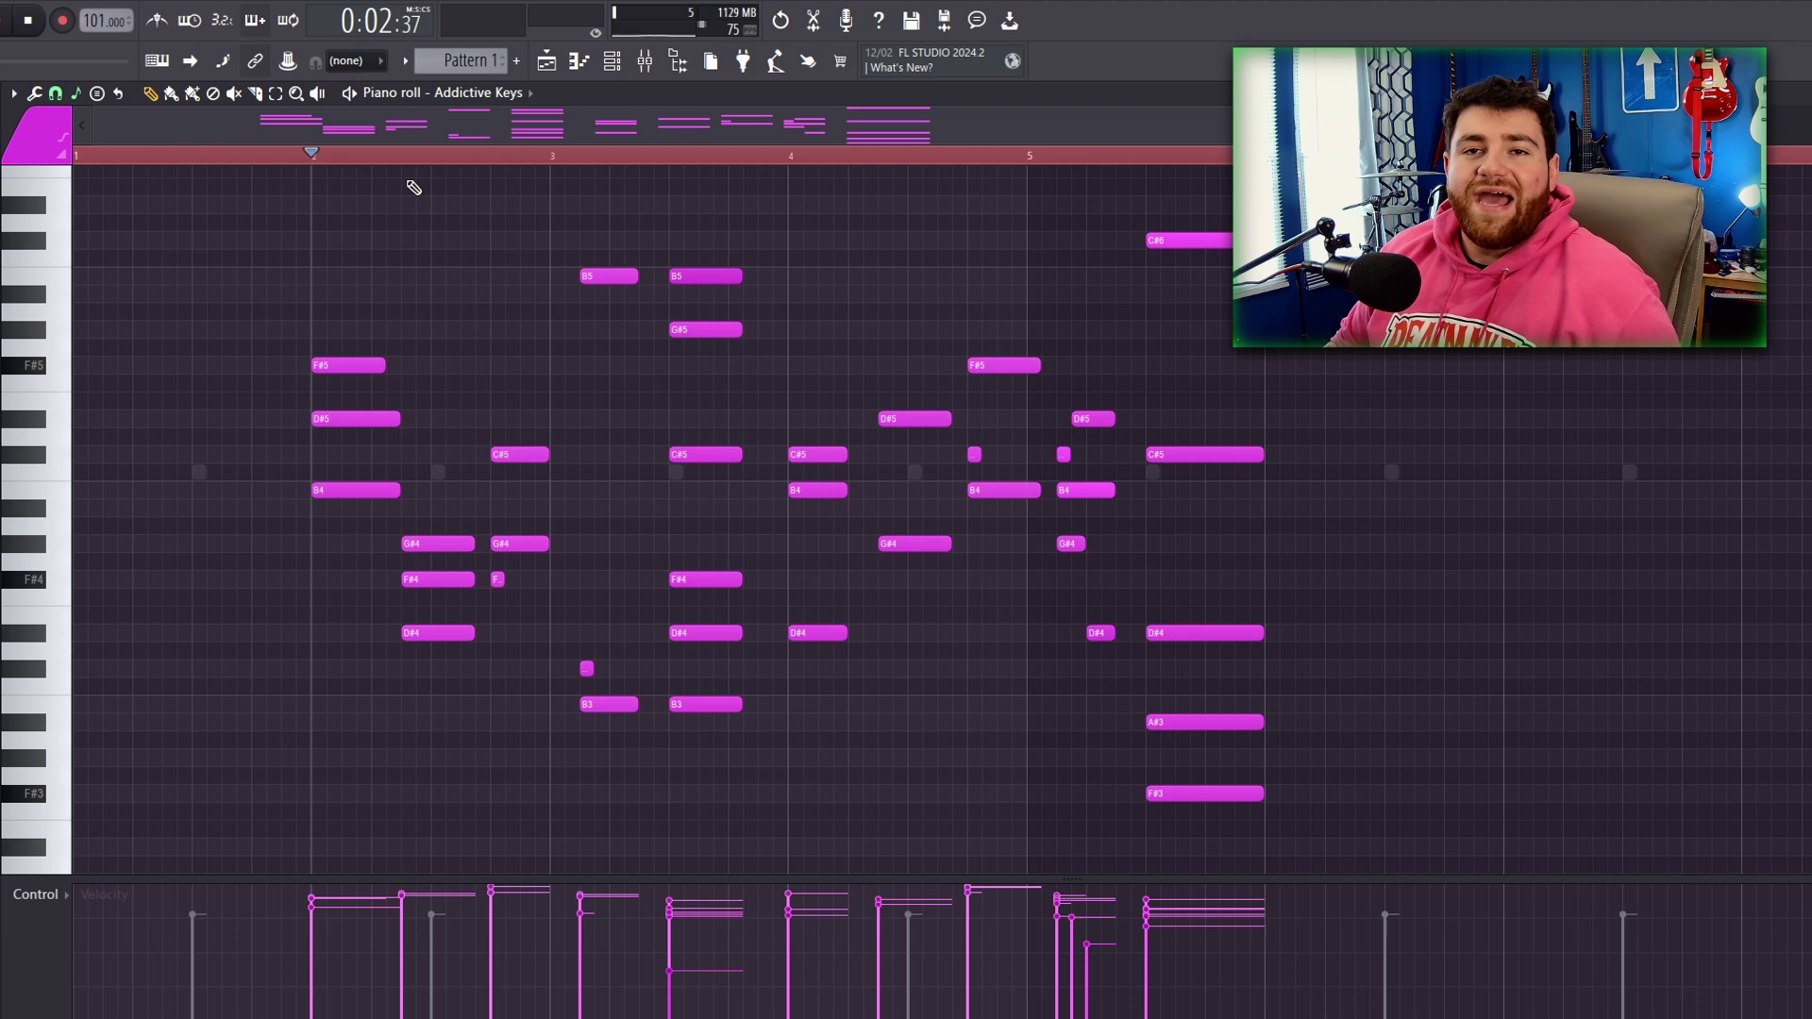
scroll(266, 279, down, 2)
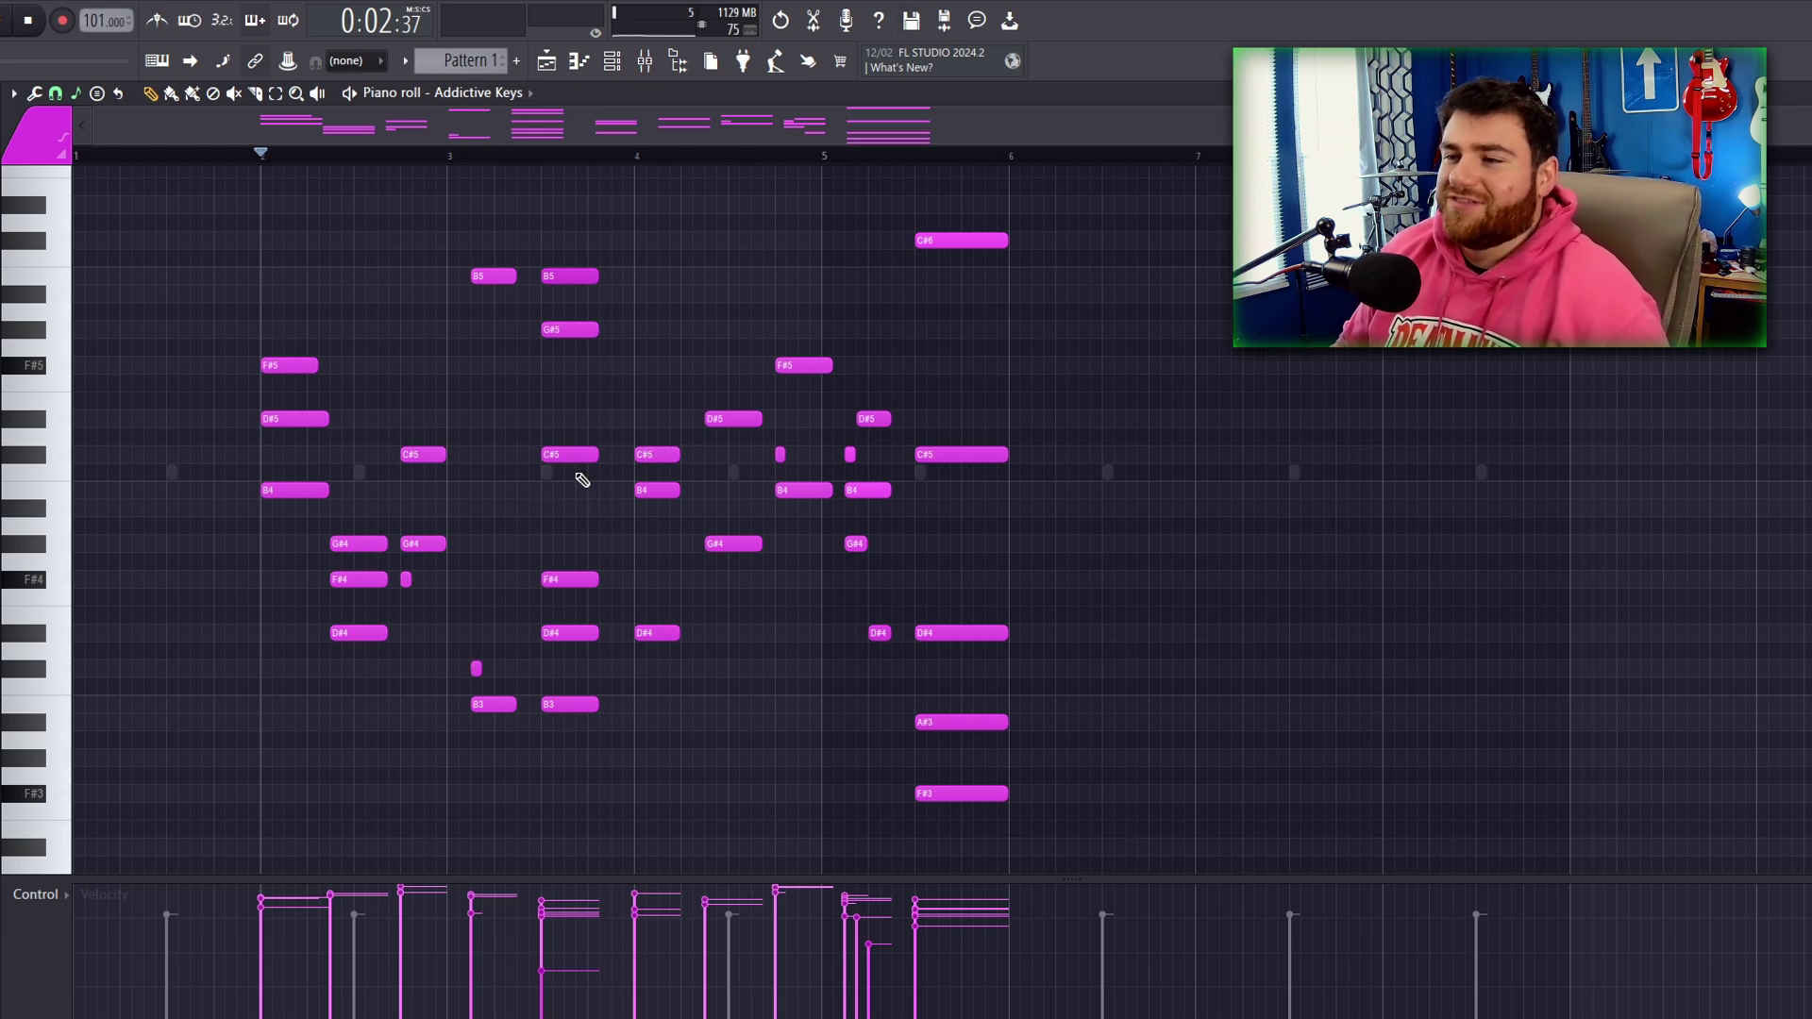
click(308, 426)
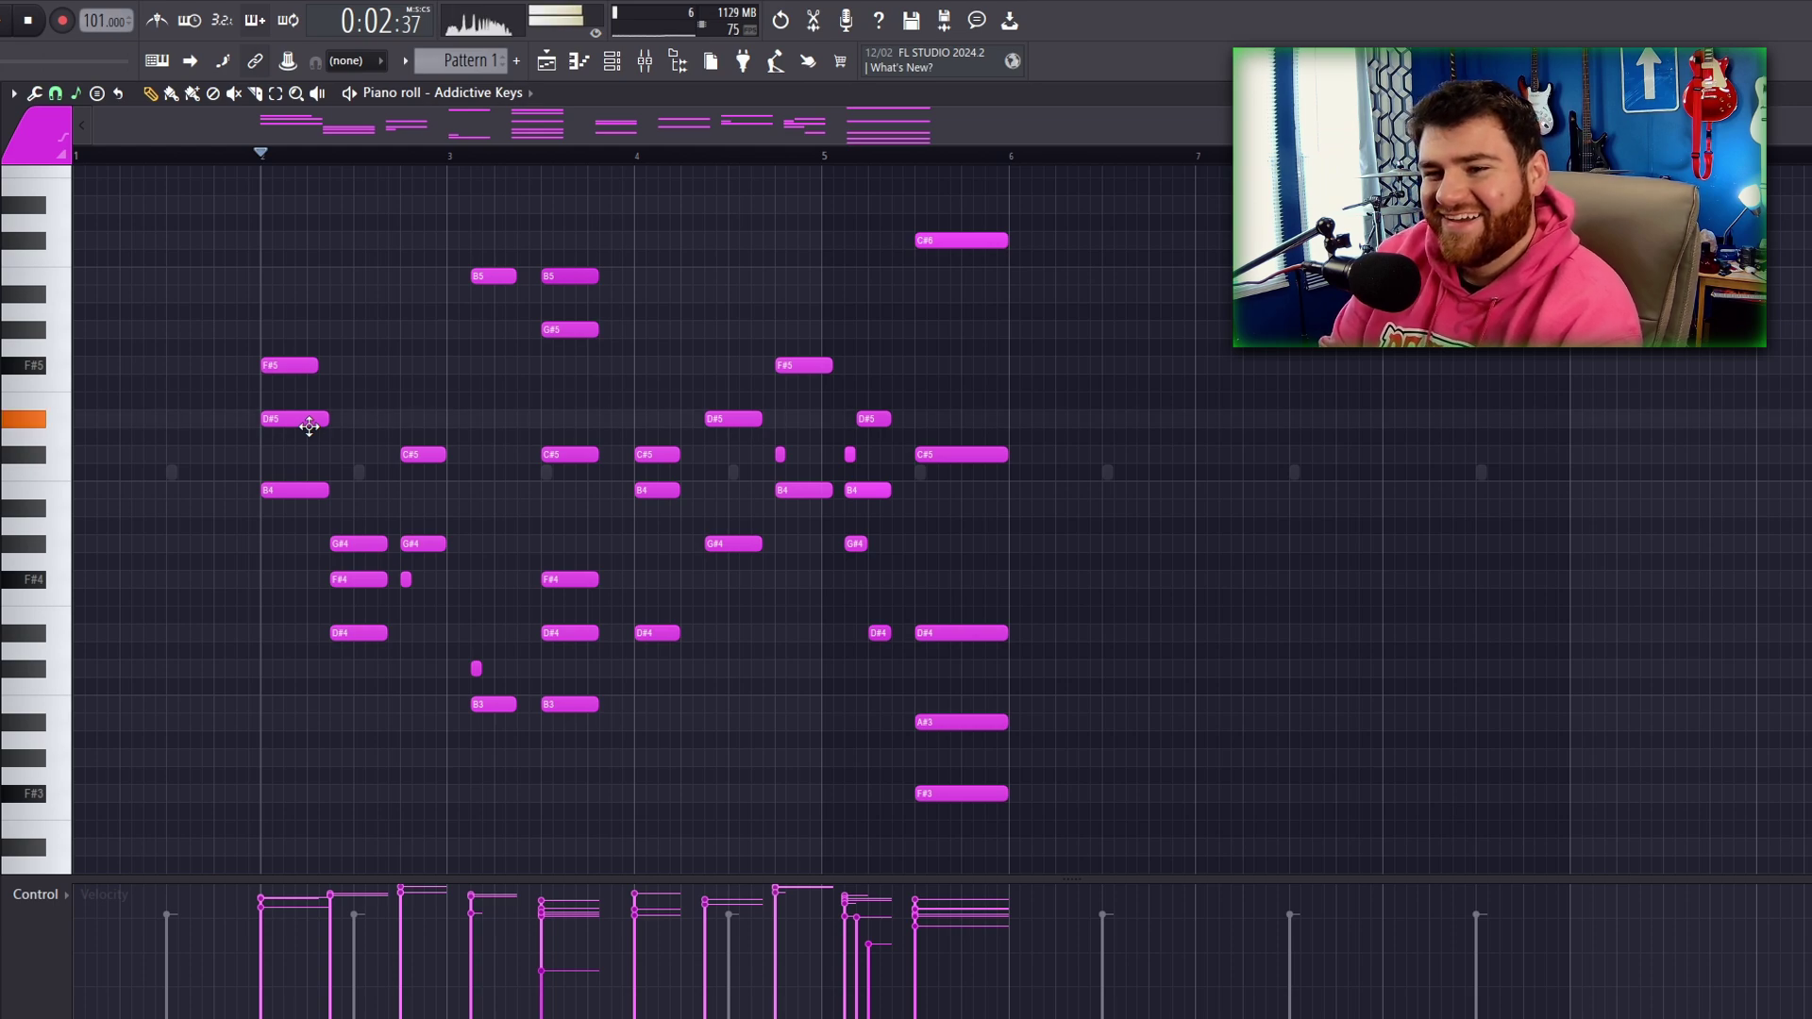
click(308, 427)
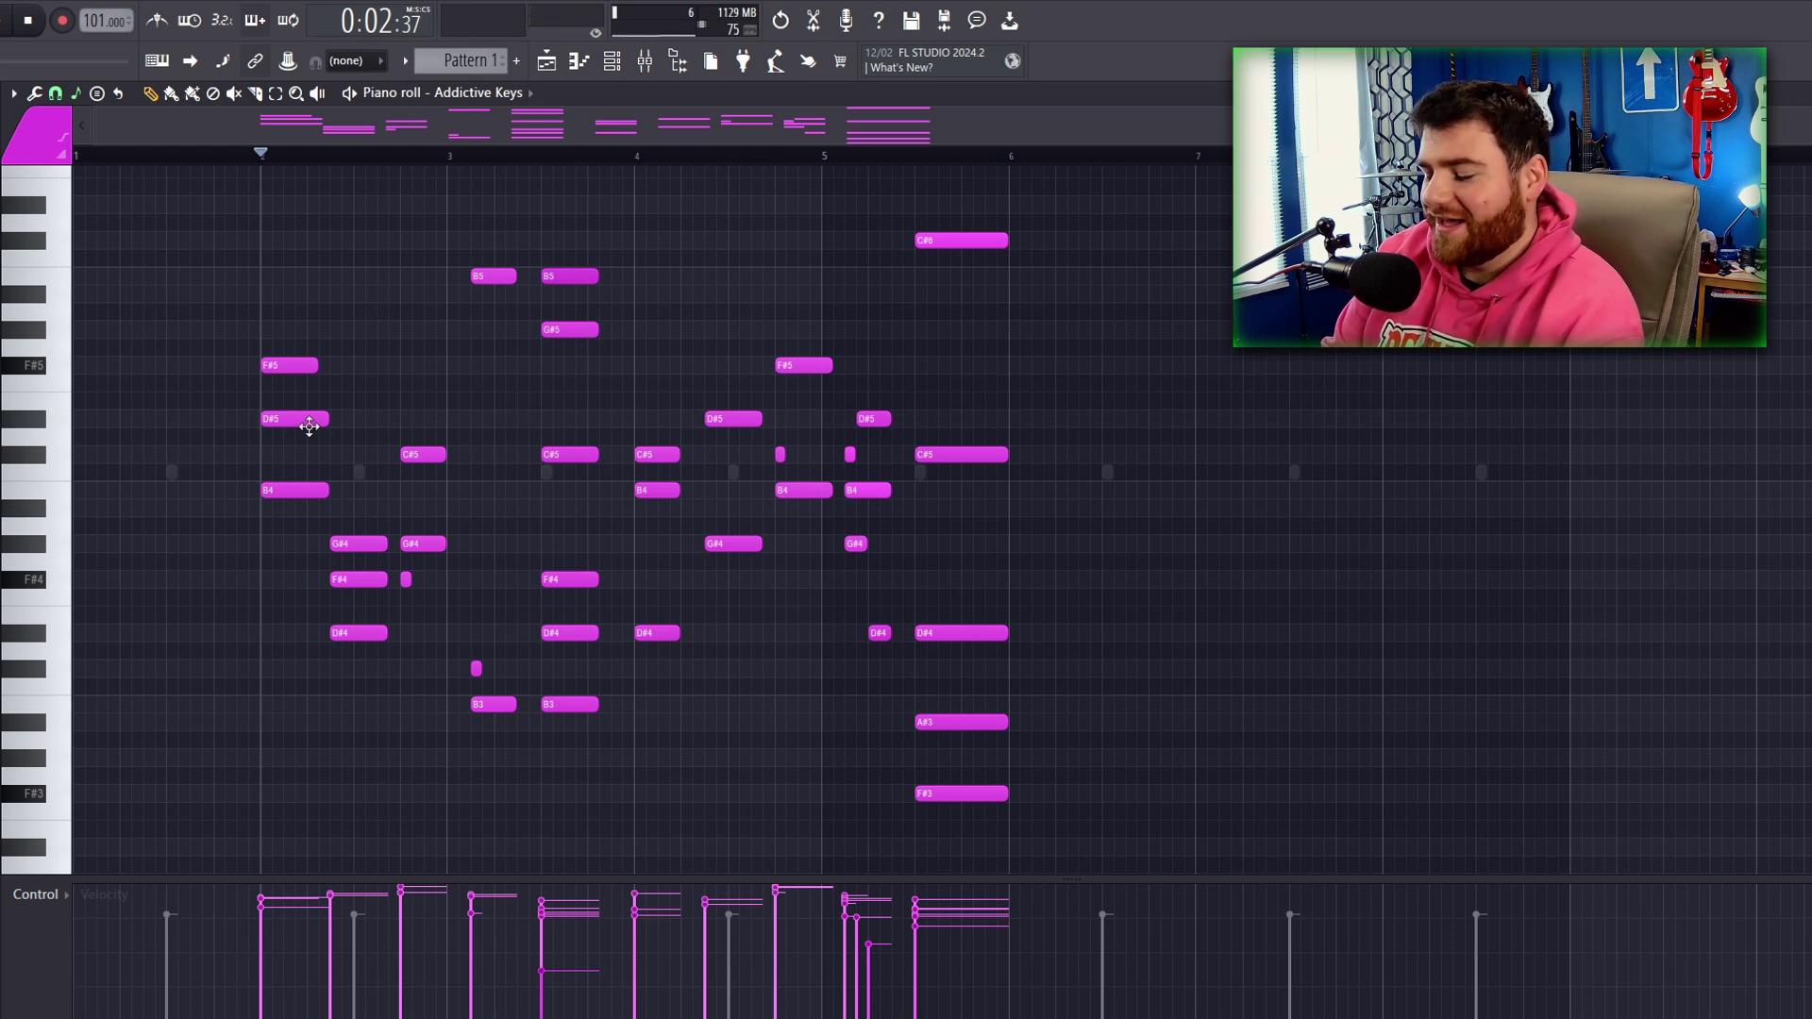
click(308, 426)
click(308, 426)
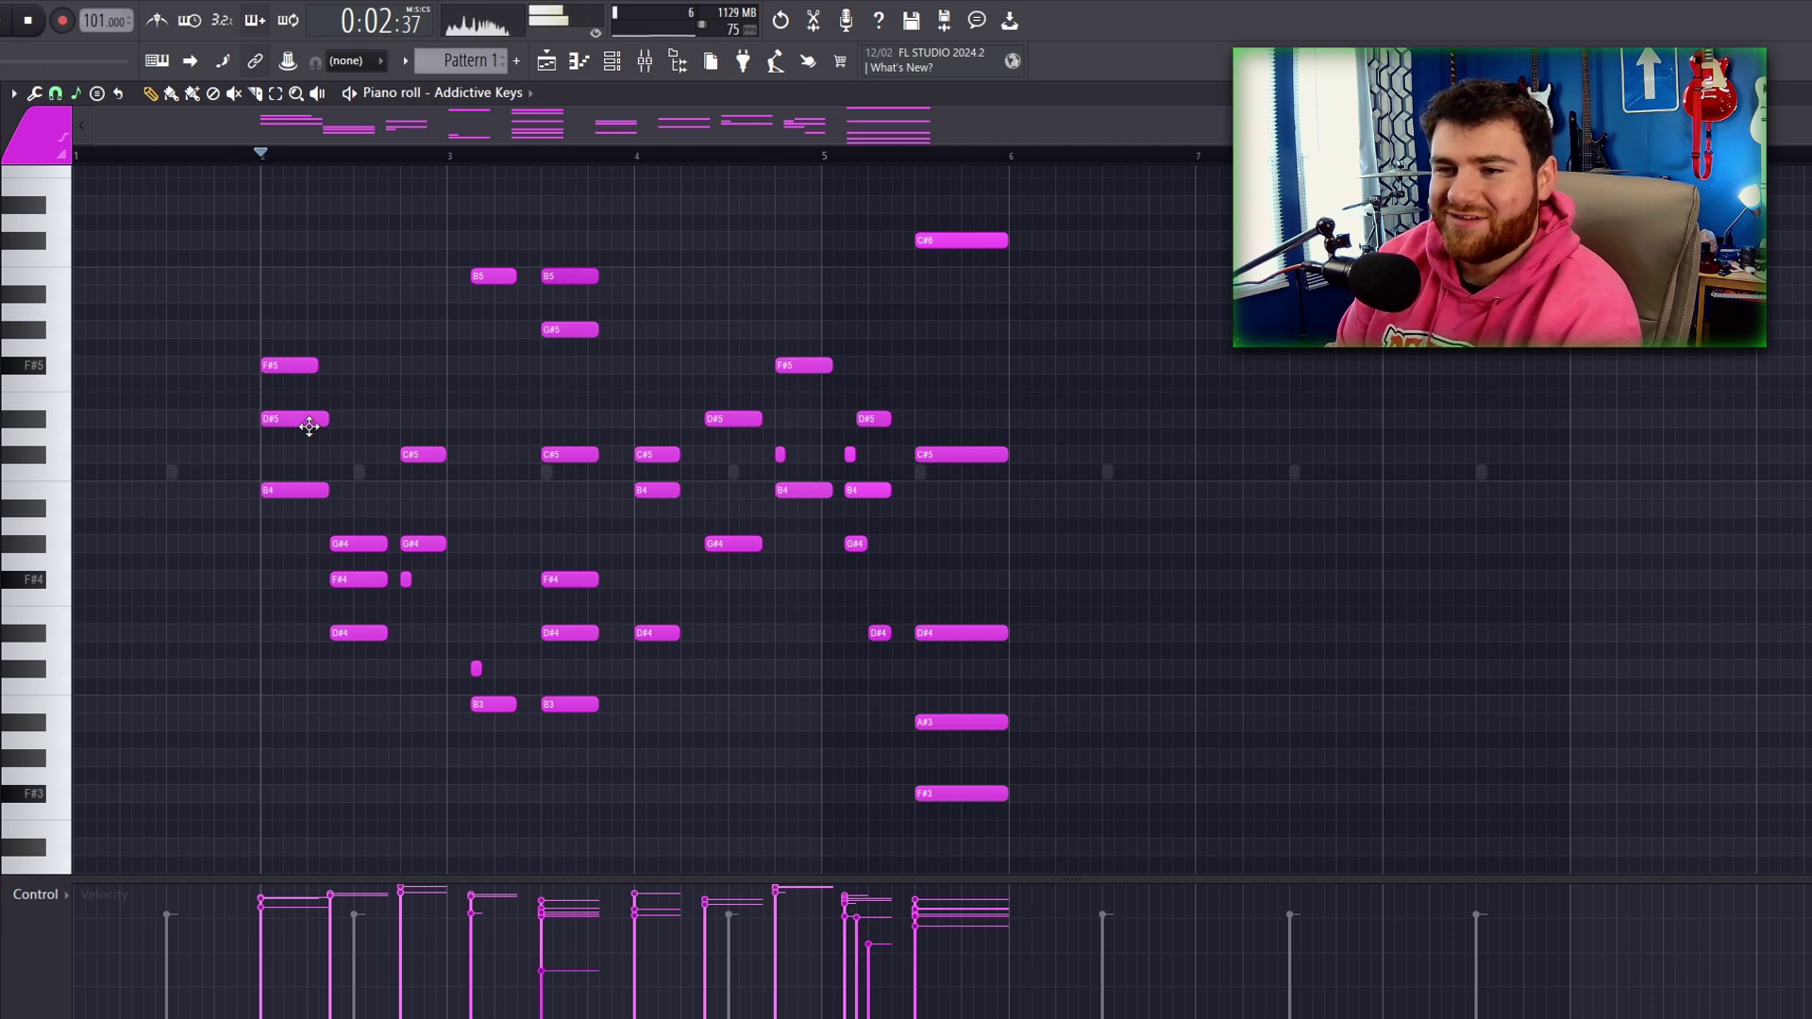
click(308, 426)
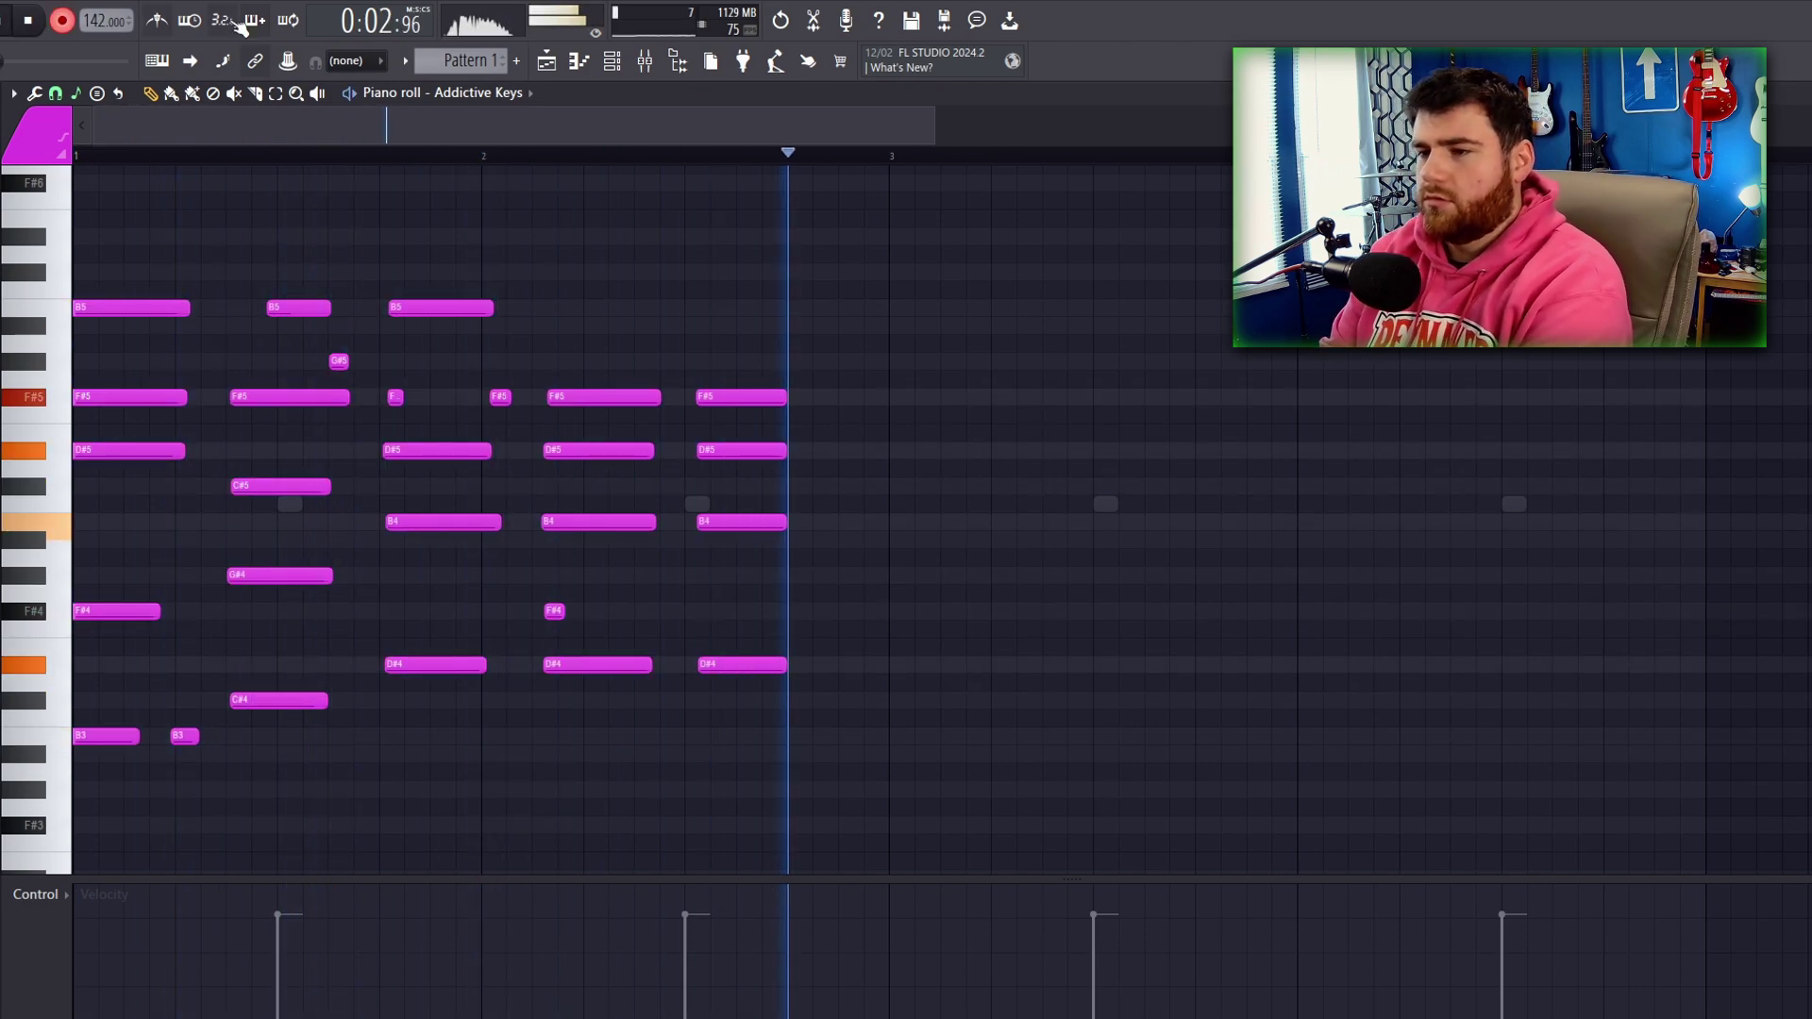
Finish the new chord take recorded at 142 BPM and quantize all its notes.
key(space)
key(ctrl+a)
key(ctrl+q)
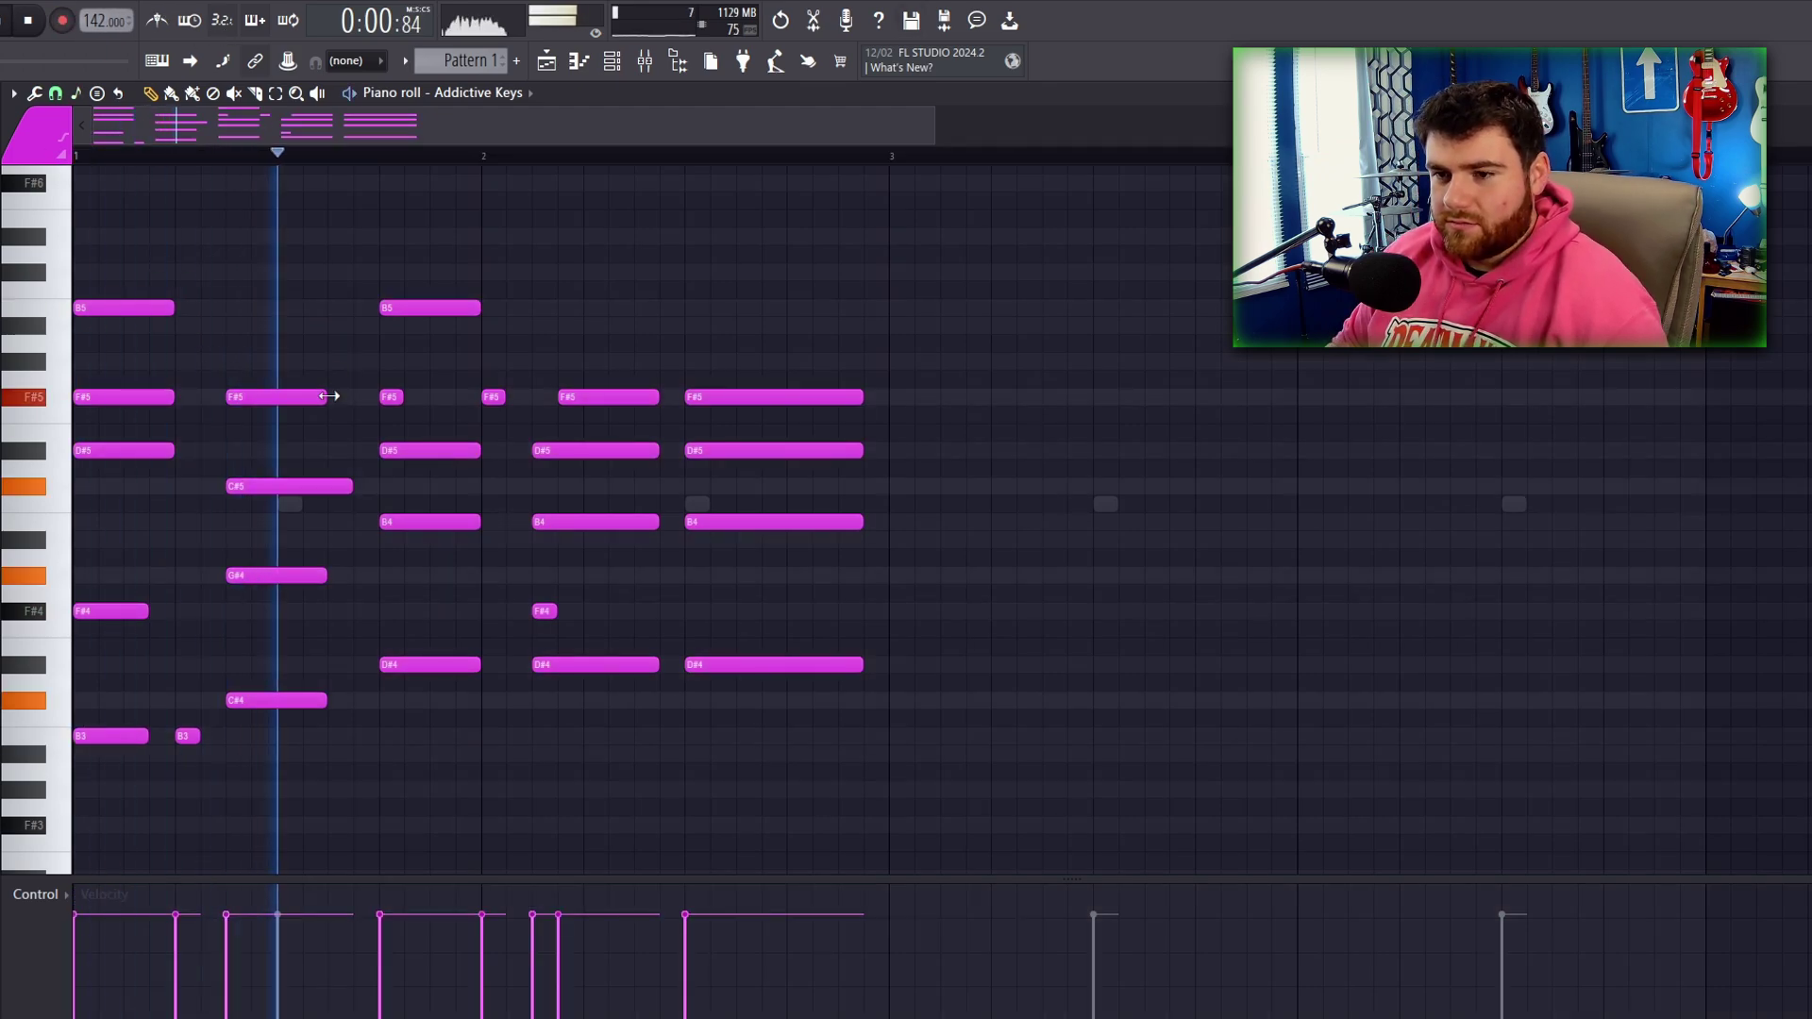
Trim overlong notes and remove stray short ones in the first chords, and add a short C#4 after the second chord.
drag(350, 486, 329, 486)
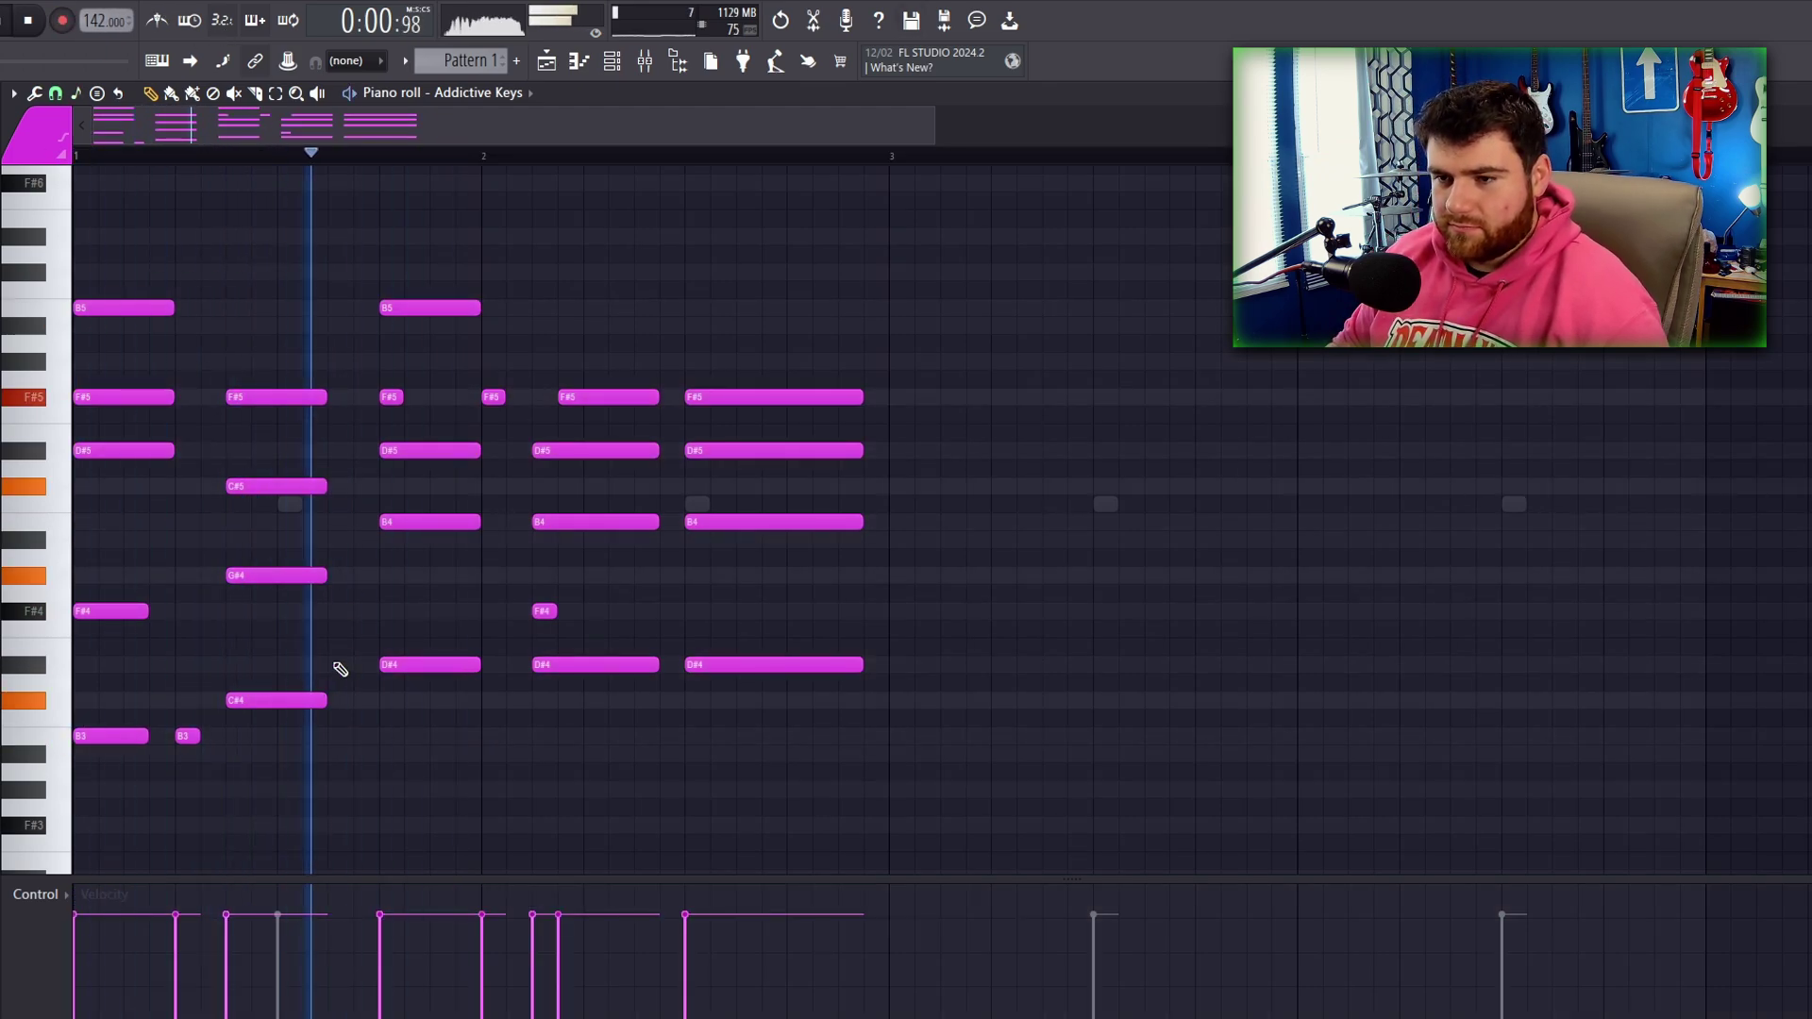
click(339, 700)
key(ctrl+z)
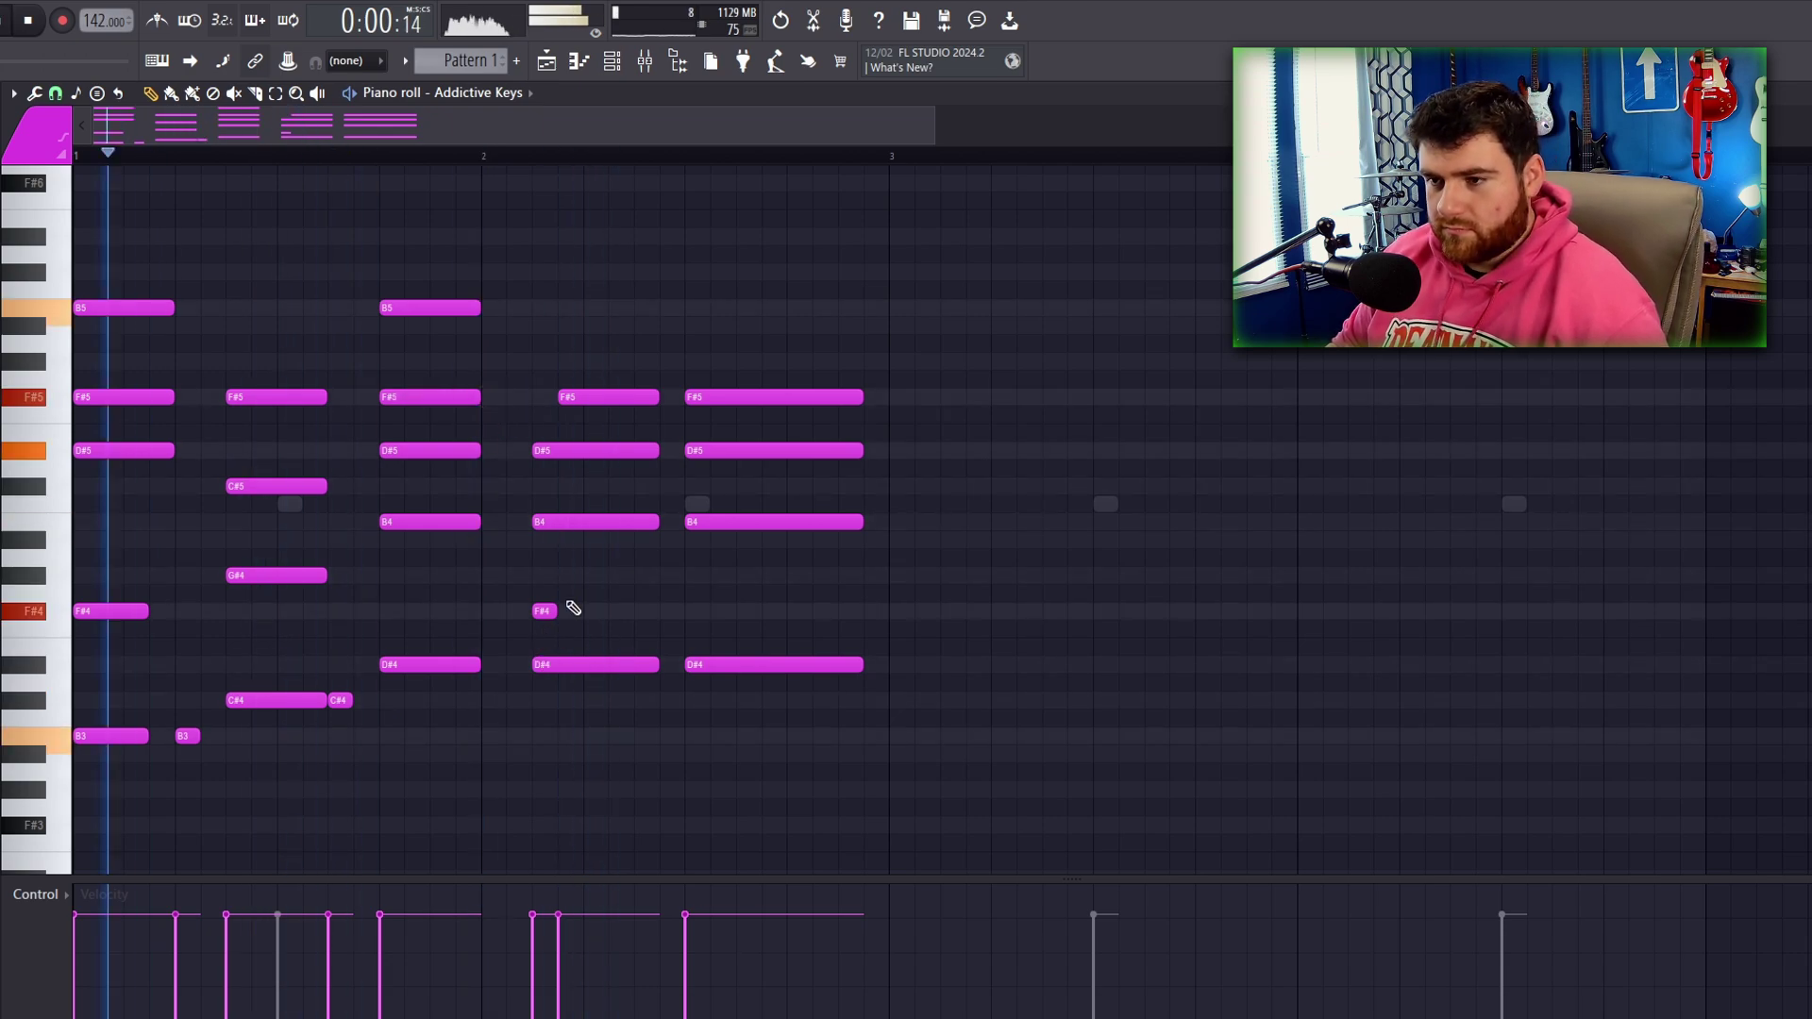
Rework the last two chords by deleting the short F#4, raising the fourth chord's F#5 to G#5 and moving both D#4 notes to E4.
key(space)
right_click(544, 611)
drag(604, 397, 604, 362)
drag(599, 664, 599, 647)
drag(717, 665, 717, 647)
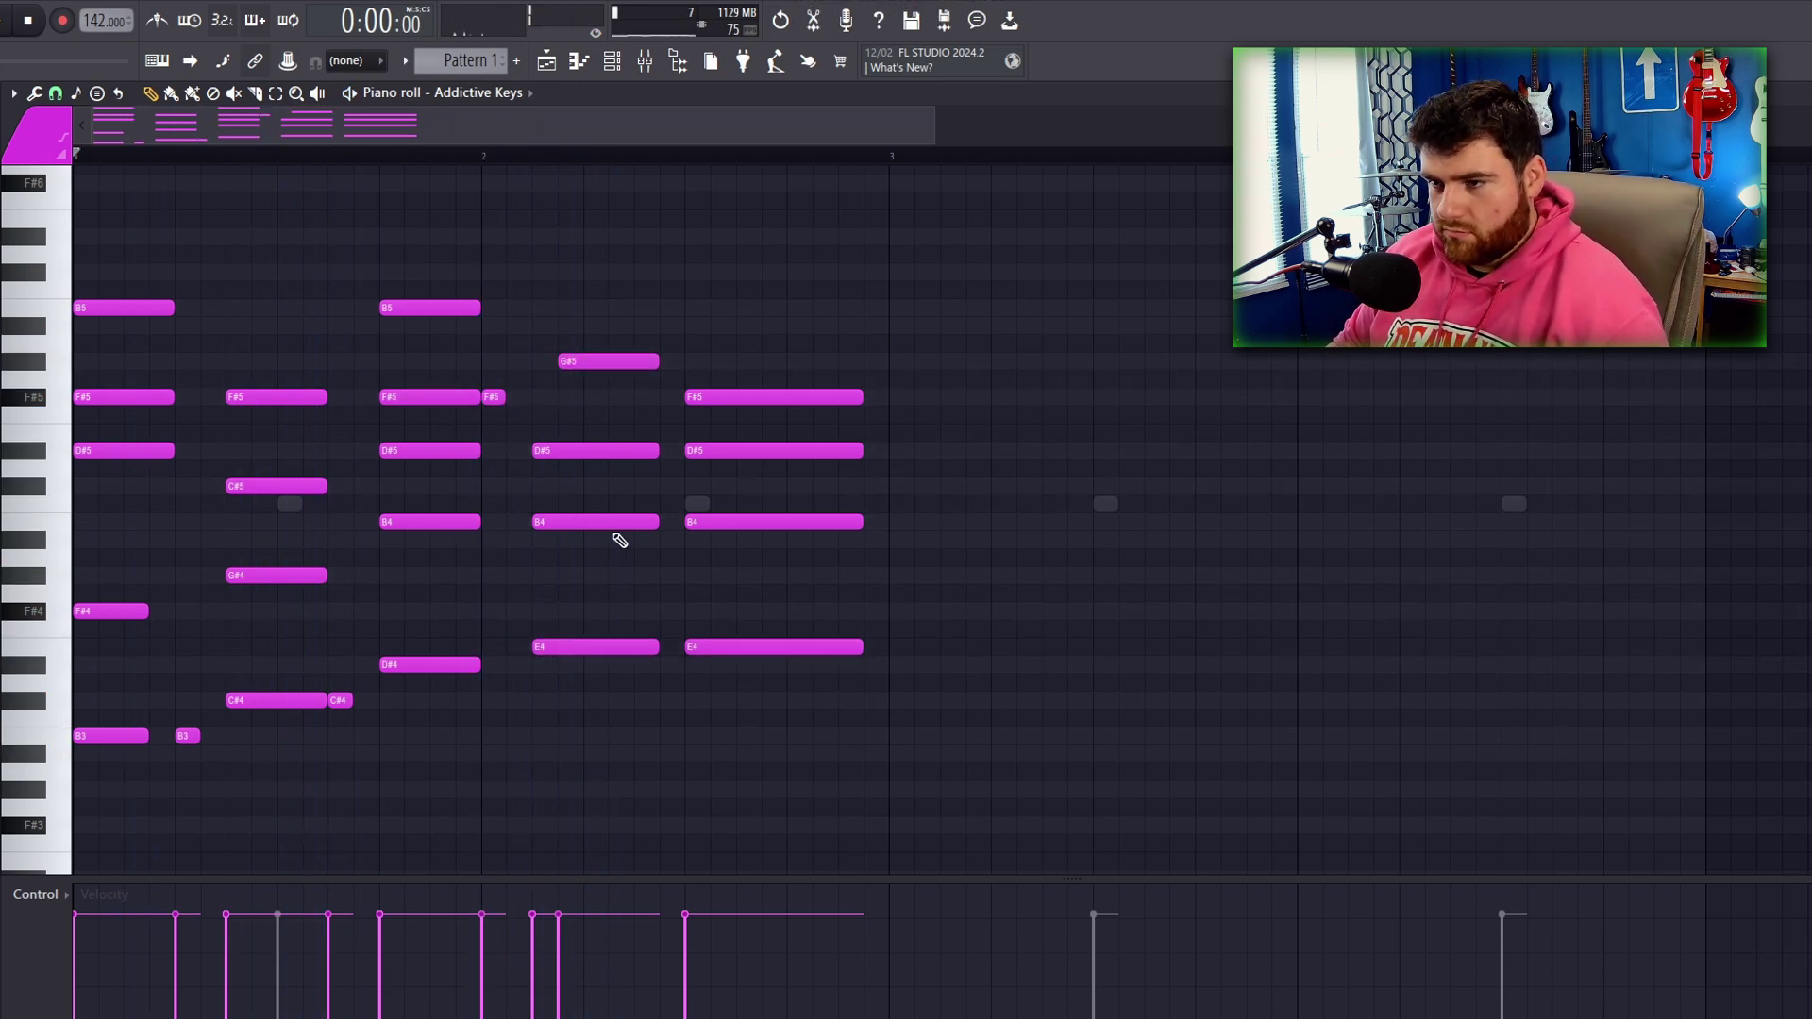
Start the G#5 together with the fourth chord and hold that chord's D#5, B4 and E4 through the last chord.
click(586, 448)
key(space)
drag(604, 361, 578, 362)
drag(638, 692, 817, 470)
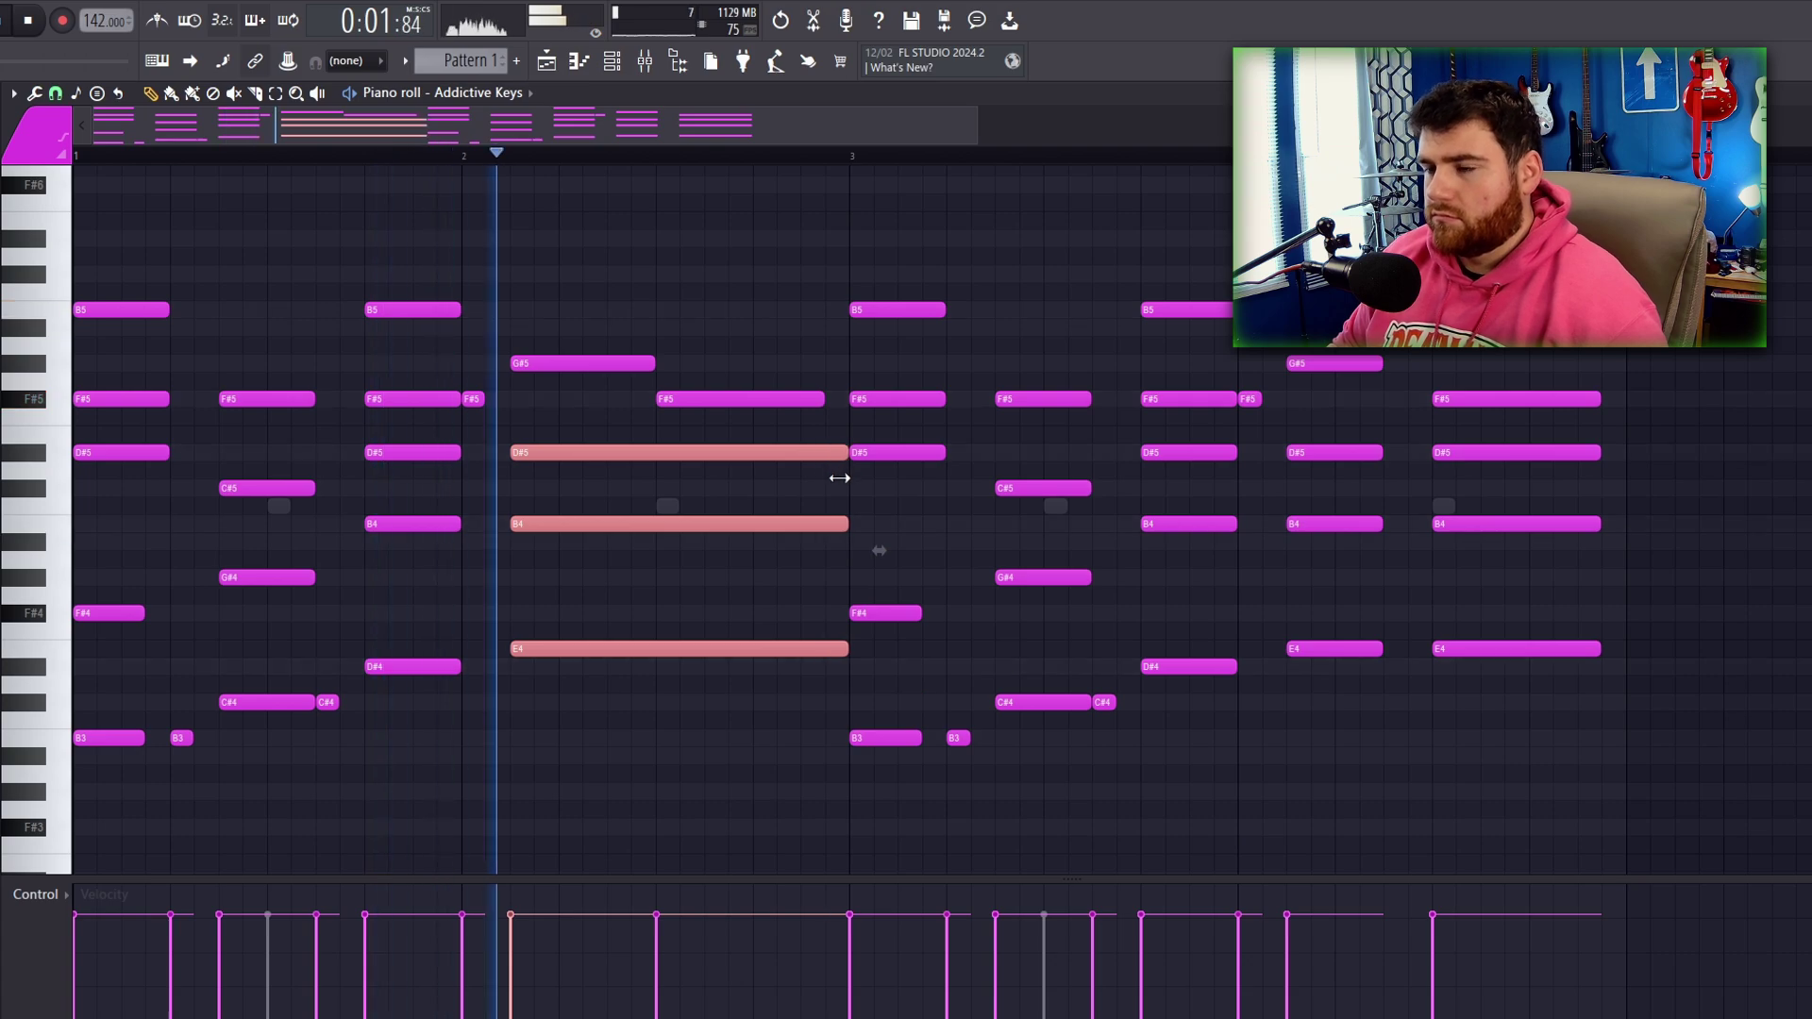
ctrl+click(776, 295)
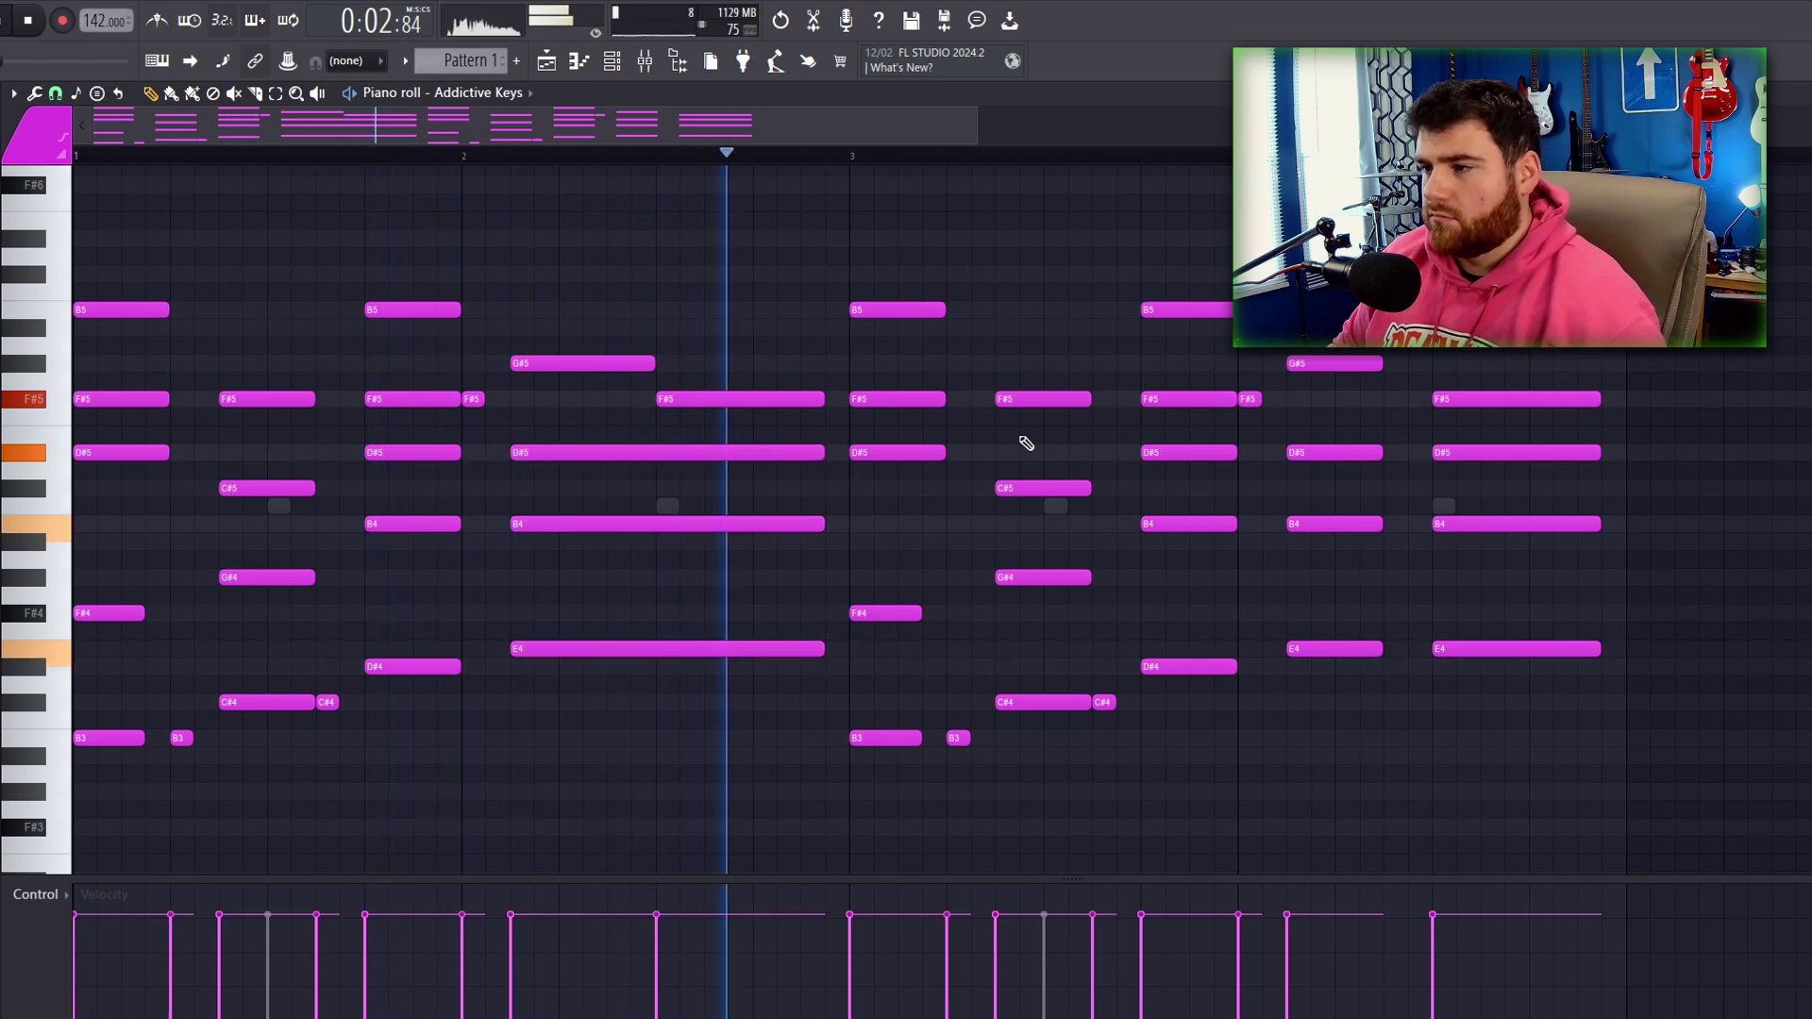
Replace the copied notes from bar 3 onward with a fresh duplicate of the edited two-bar phrase.
drag(1641, 727, 862, 271)
key(space)
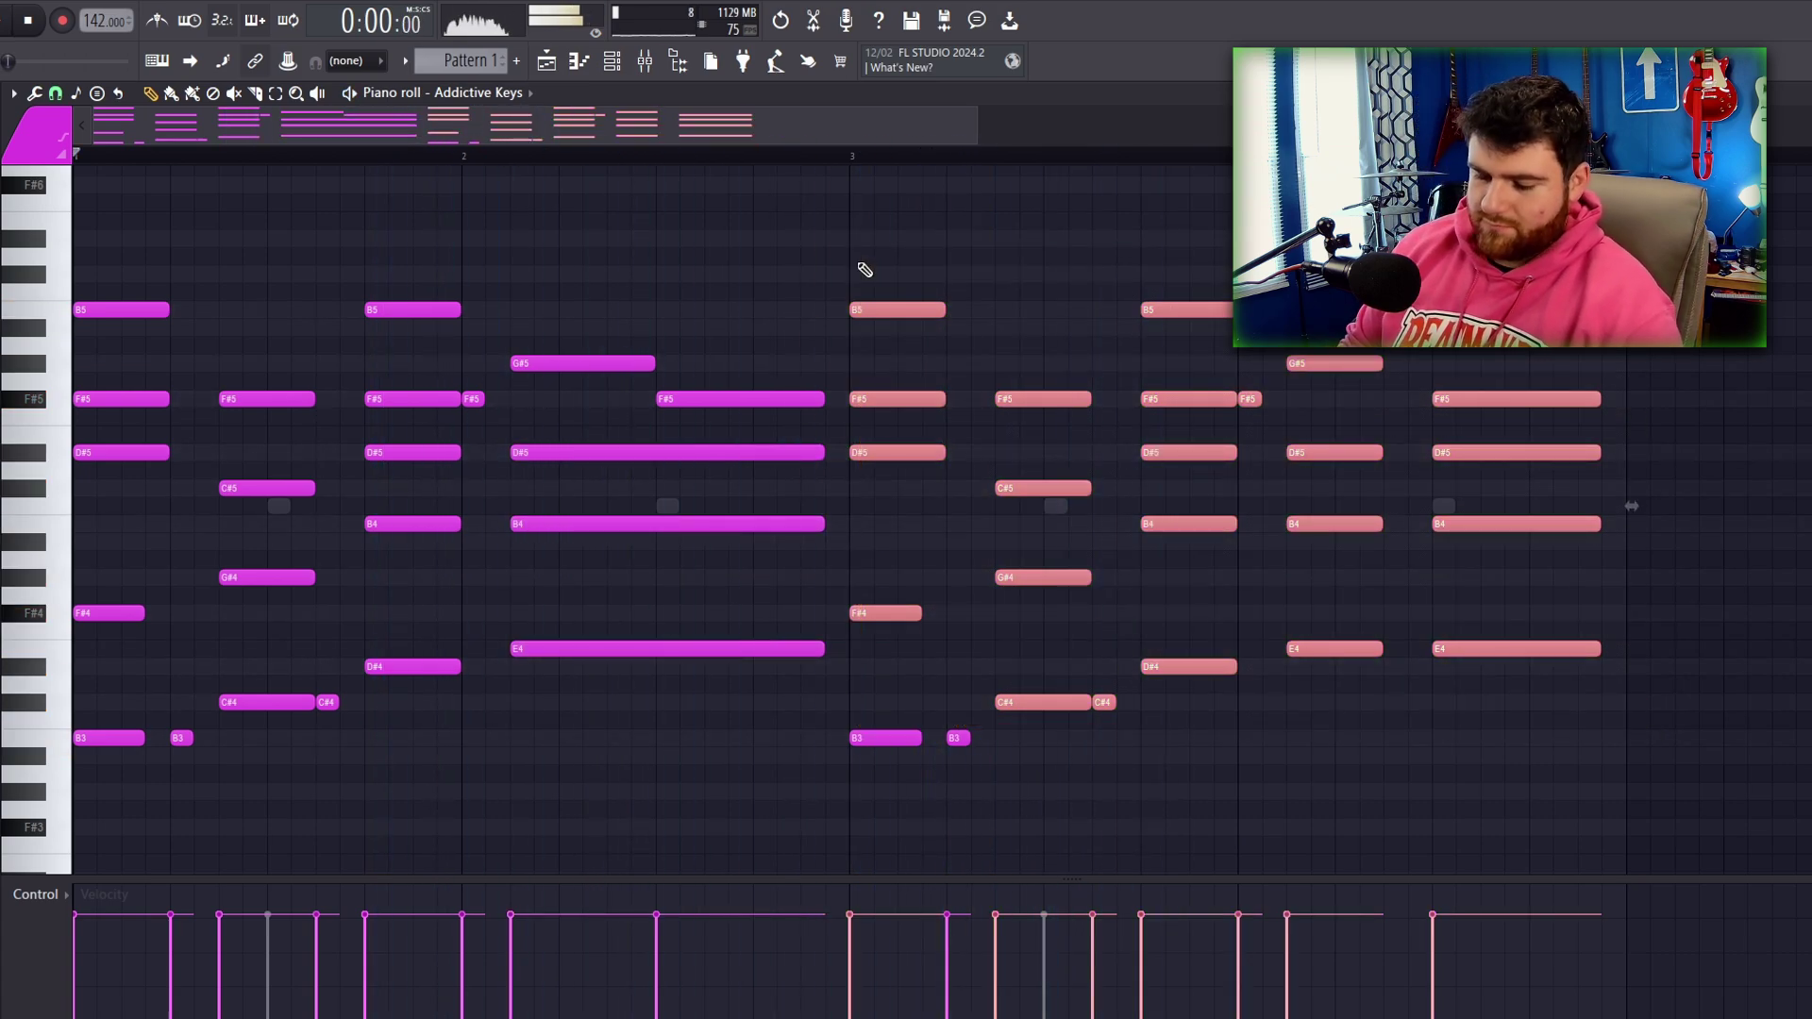
key(Delete)
right_click(957, 738)
right_click(904, 736)
drag(1028, 838, 122, 312)
key(ctrl+b)
click(889, 375)
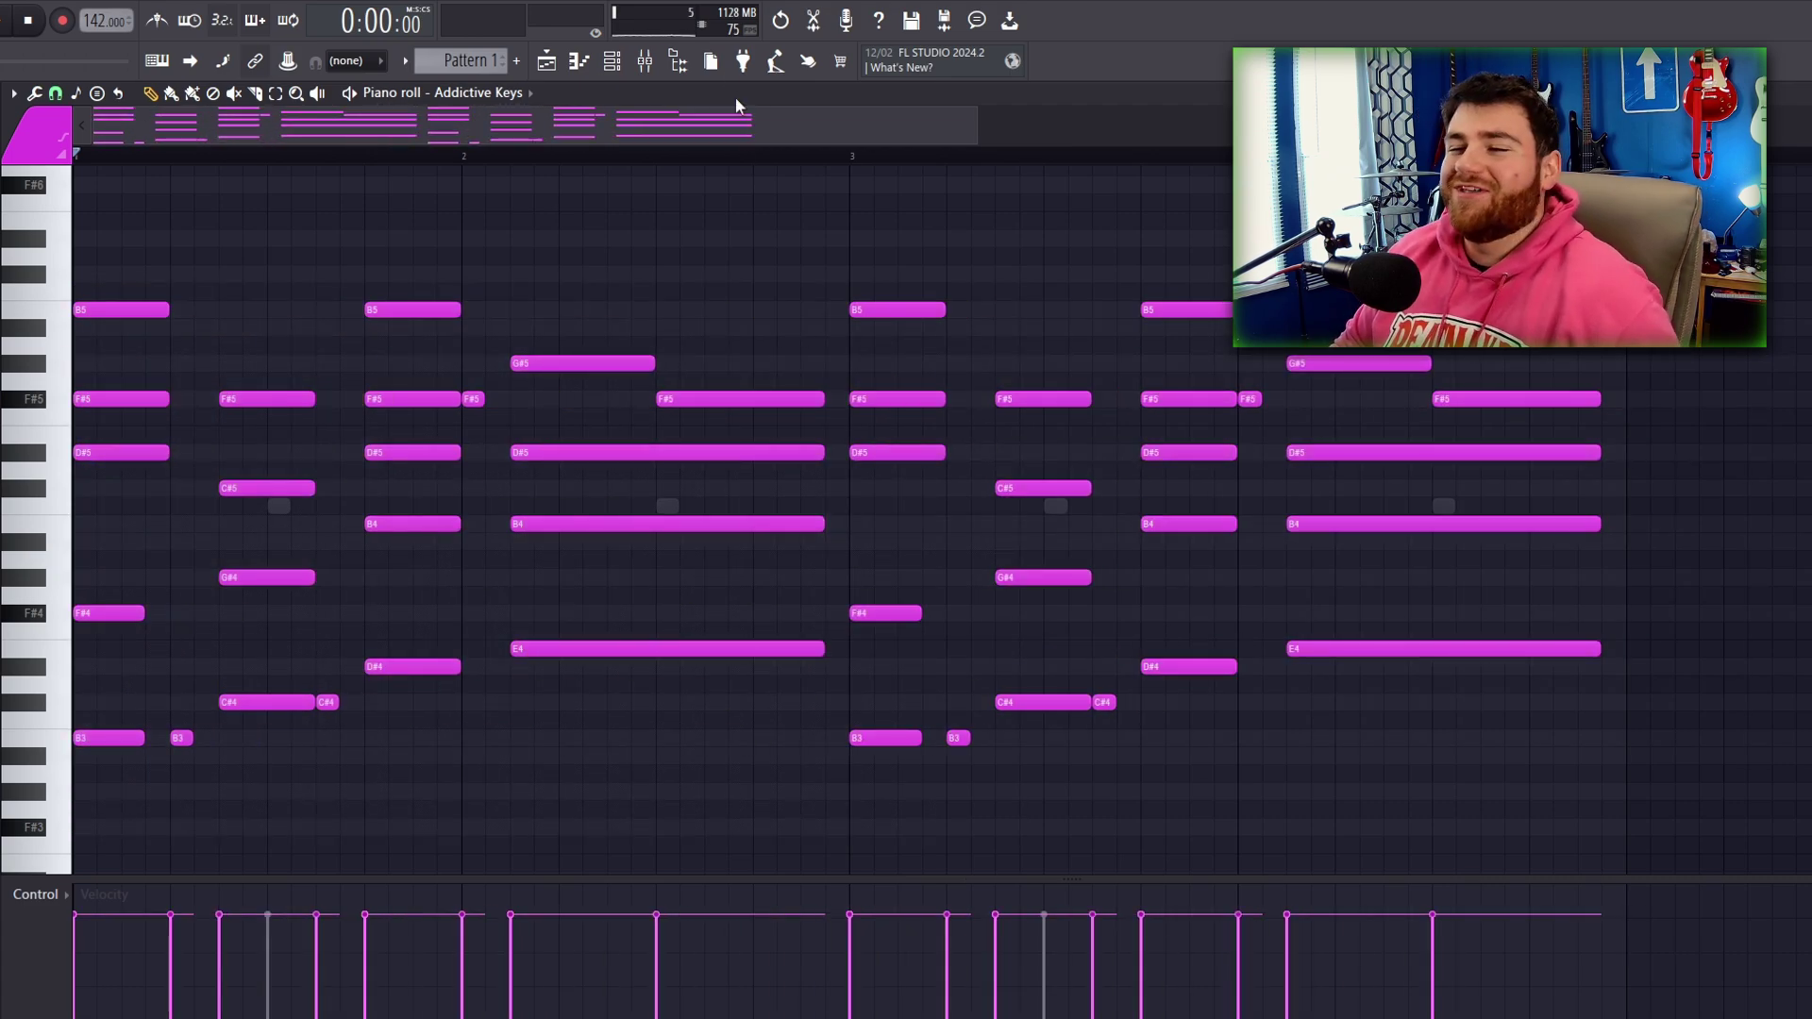
Open the playlist and place three Pattern 1 clips end to end on Track 5, starting at bar 1.
click(615, 66)
click(906, 380)
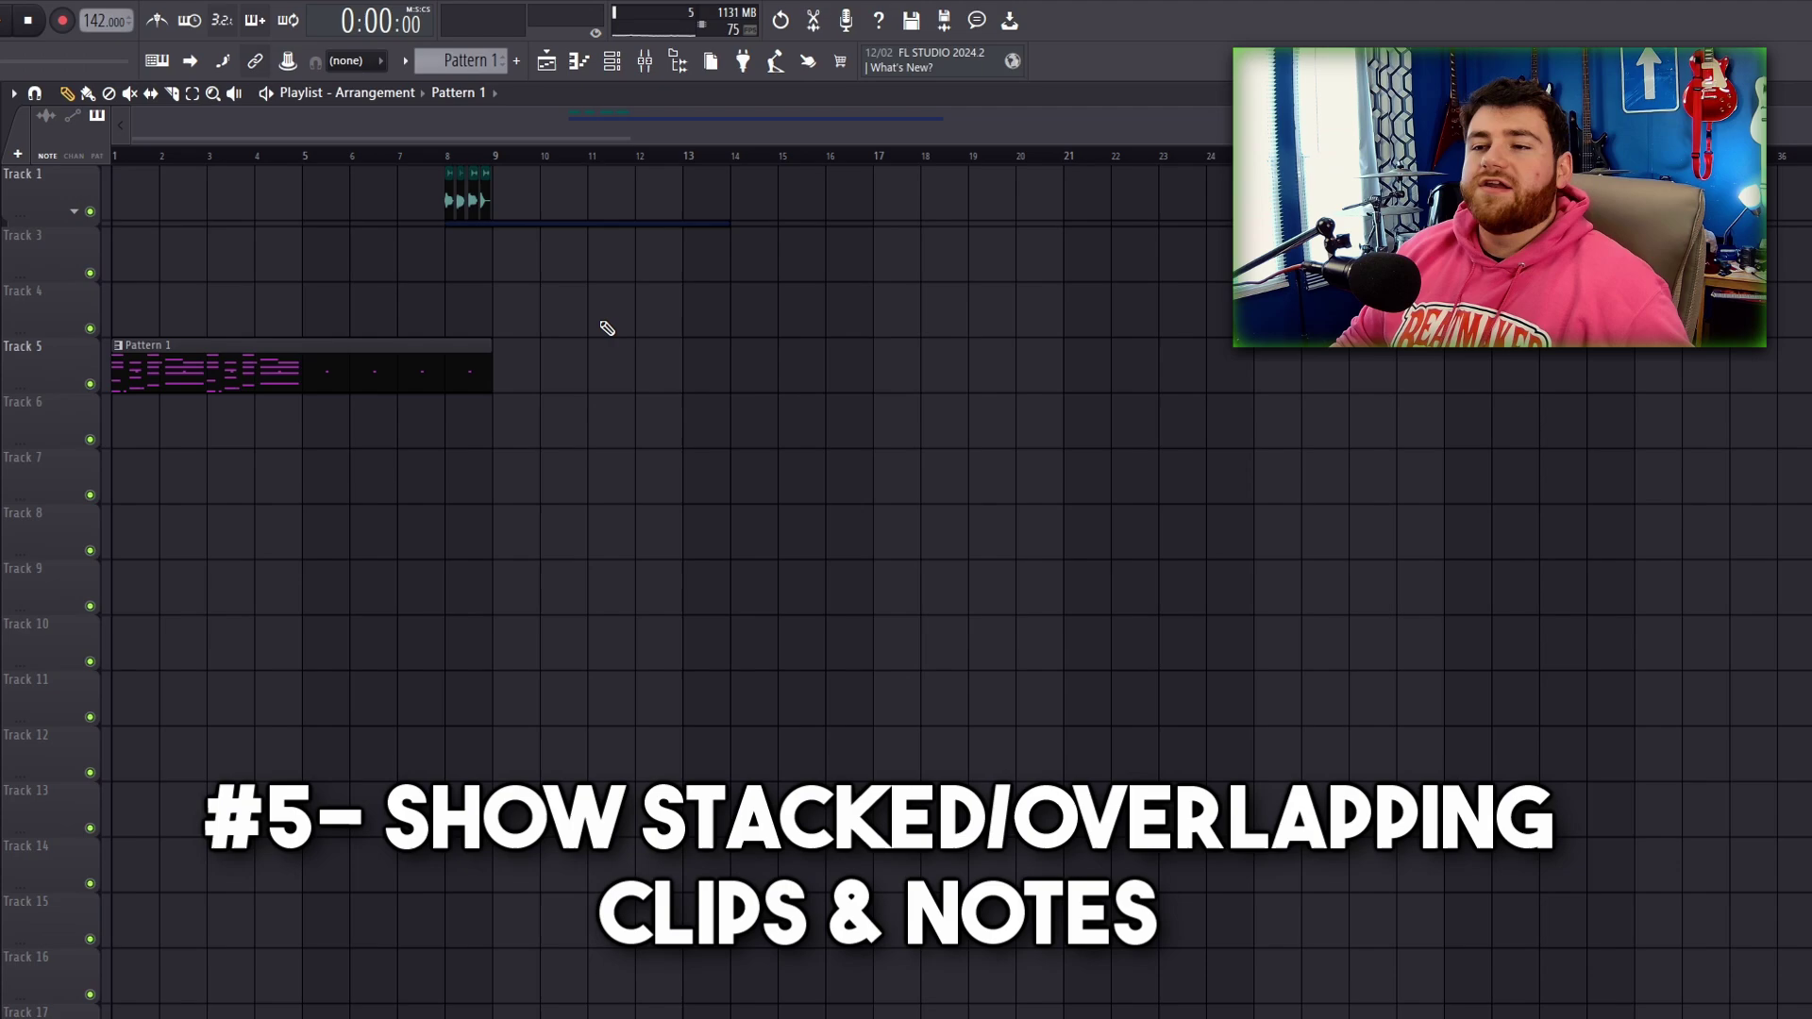
click(631, 381)
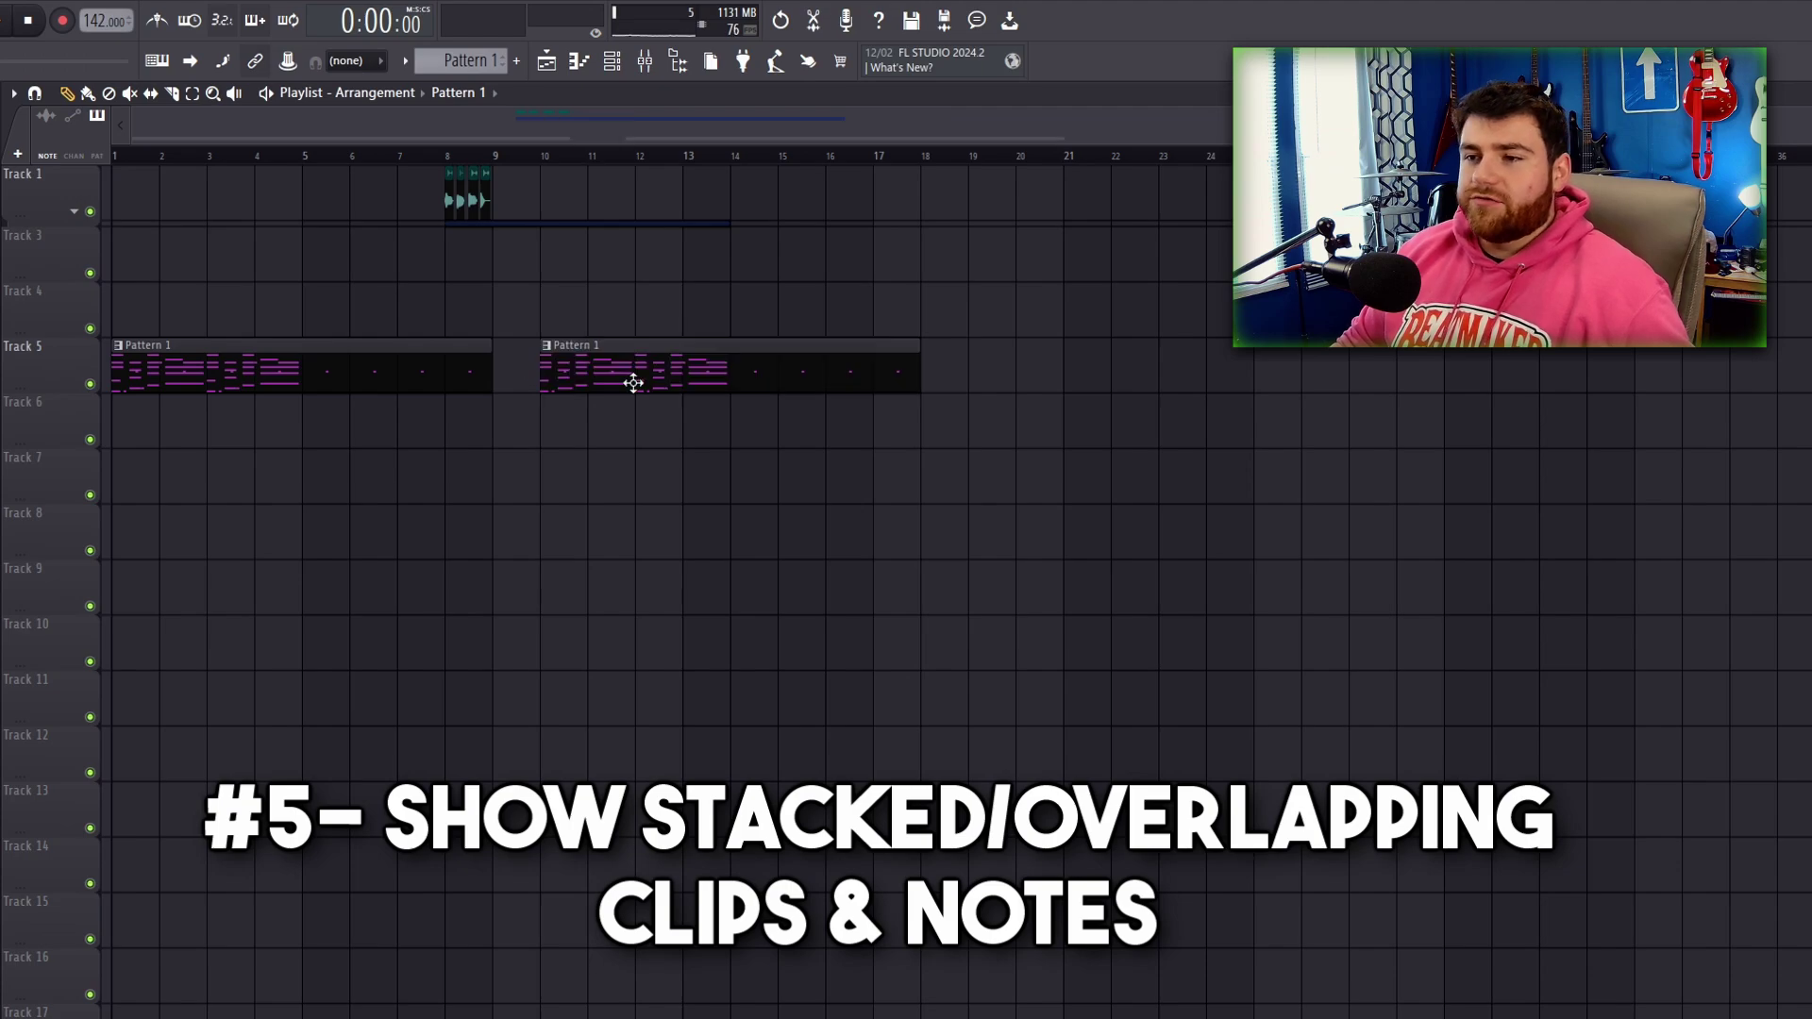
drag(672, 372, 626, 372)
click(884, 366)
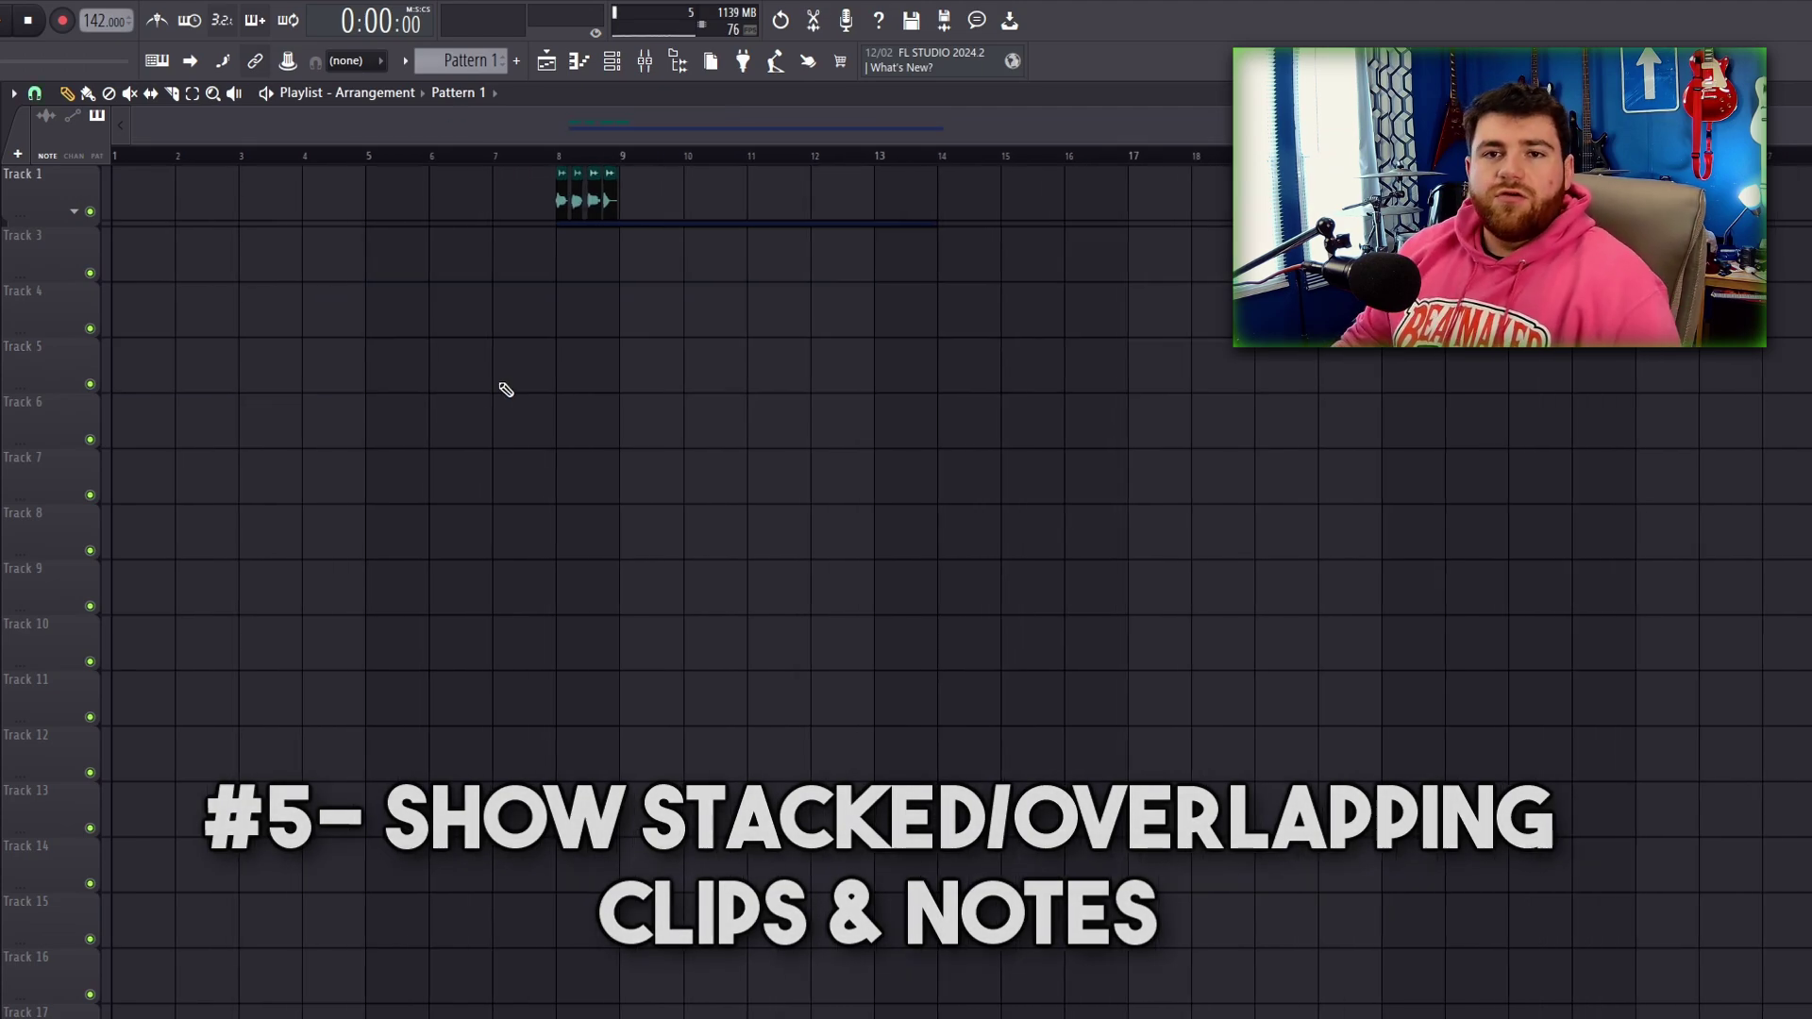
Place Pattern 1 clips on Track 4 at bars 1, 9 and 11, stacking a second one on bar 1.
click(142, 312)
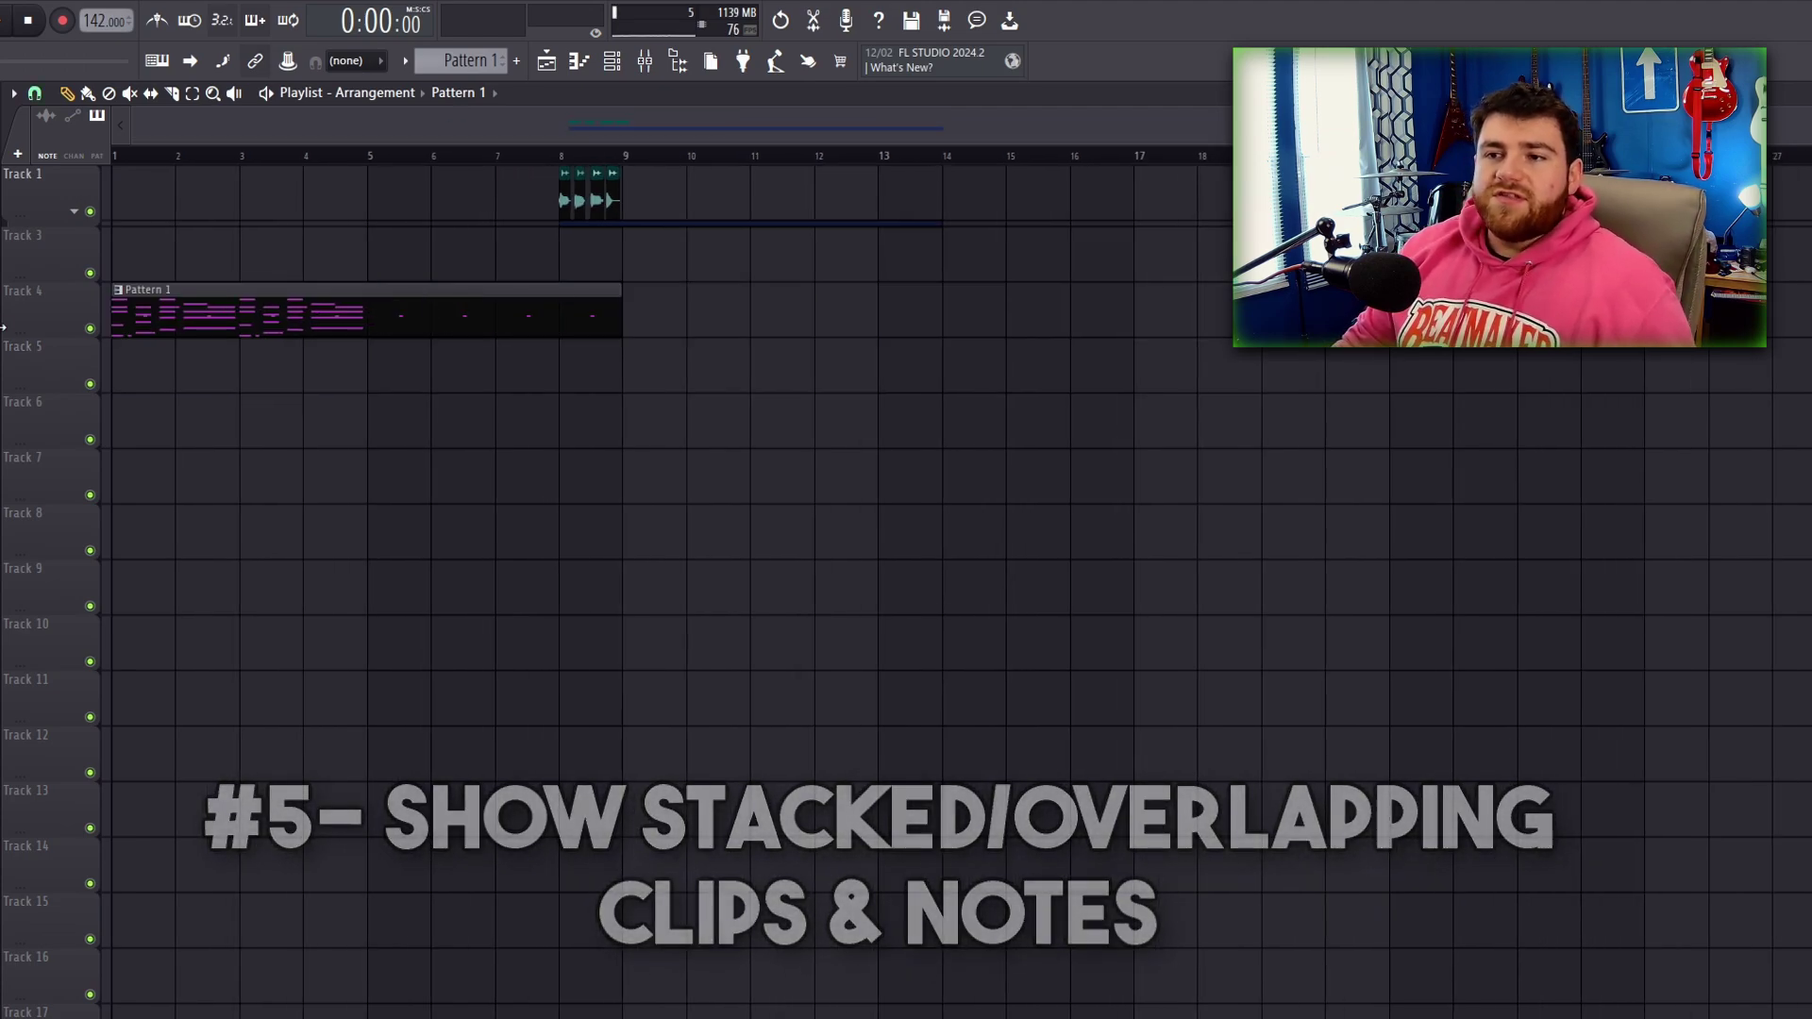
click(661, 366)
drag(661, 367, 151, 311)
drag(706, 366, 792, 311)
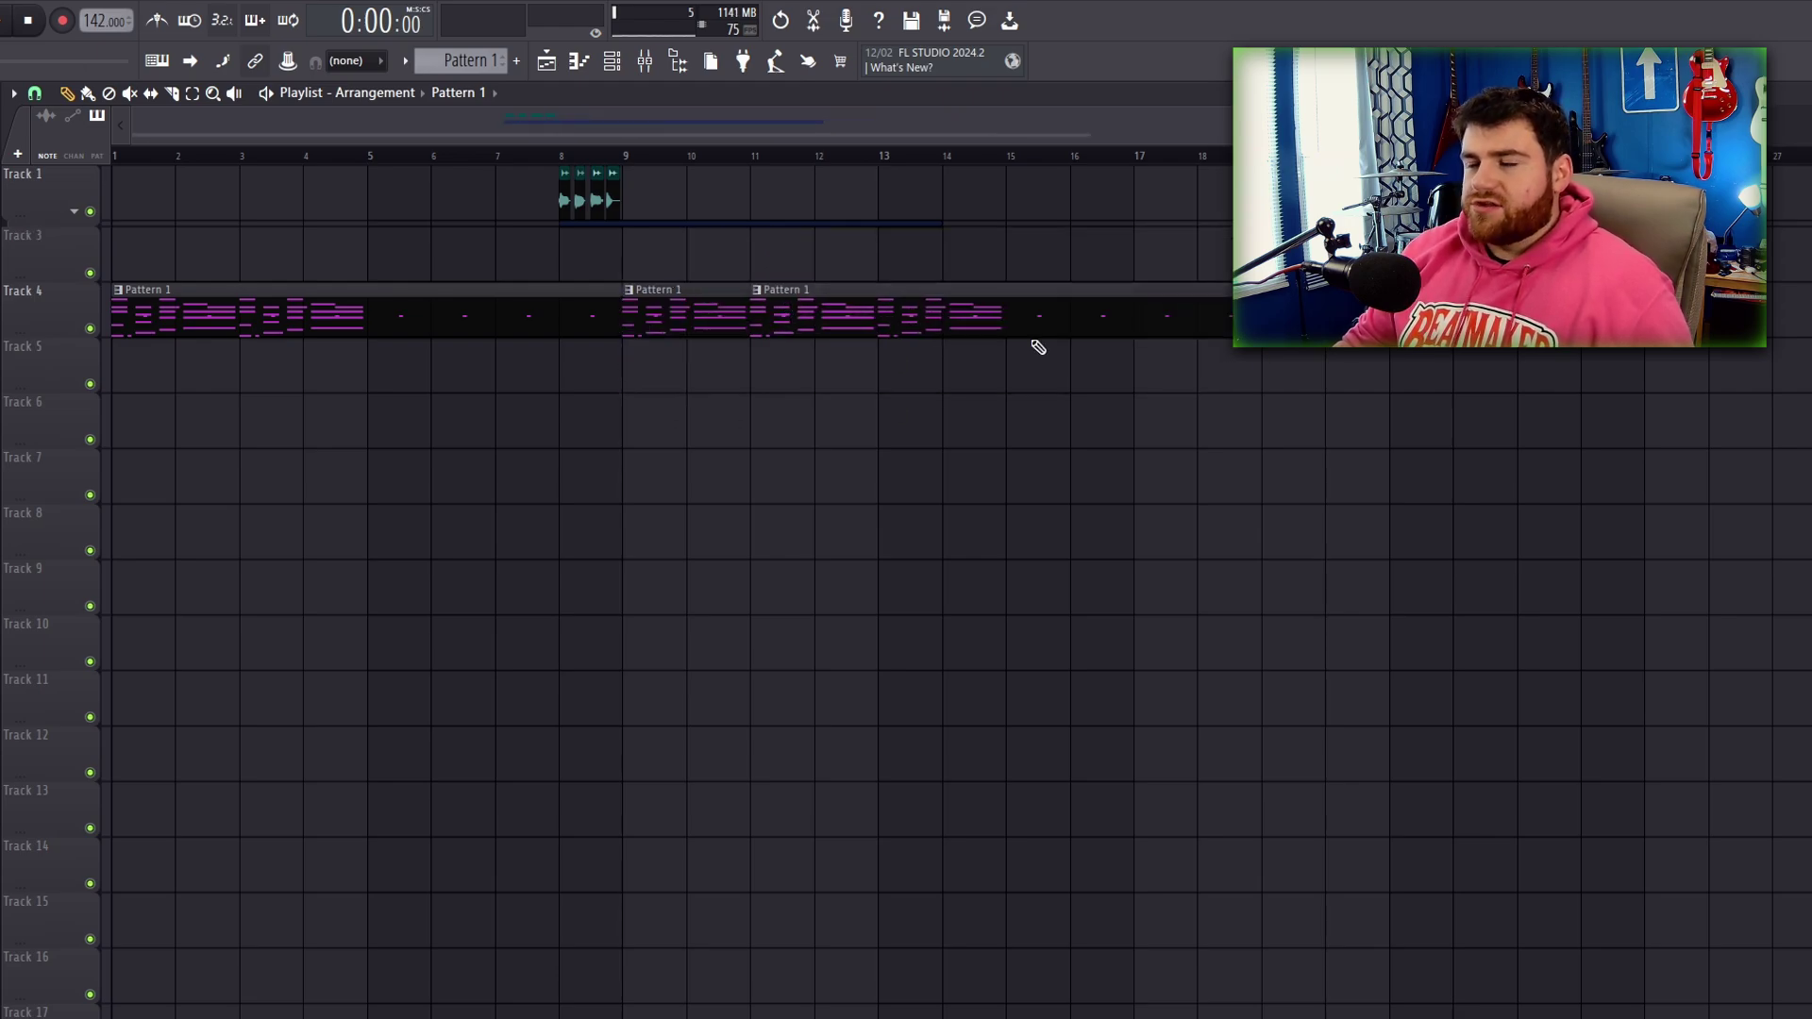
Add a Pattern 1 clip on Track 6 at bar 17 and duplicate it to bar 25.
scroll(958, 429, down, 2)
click(954, 433)
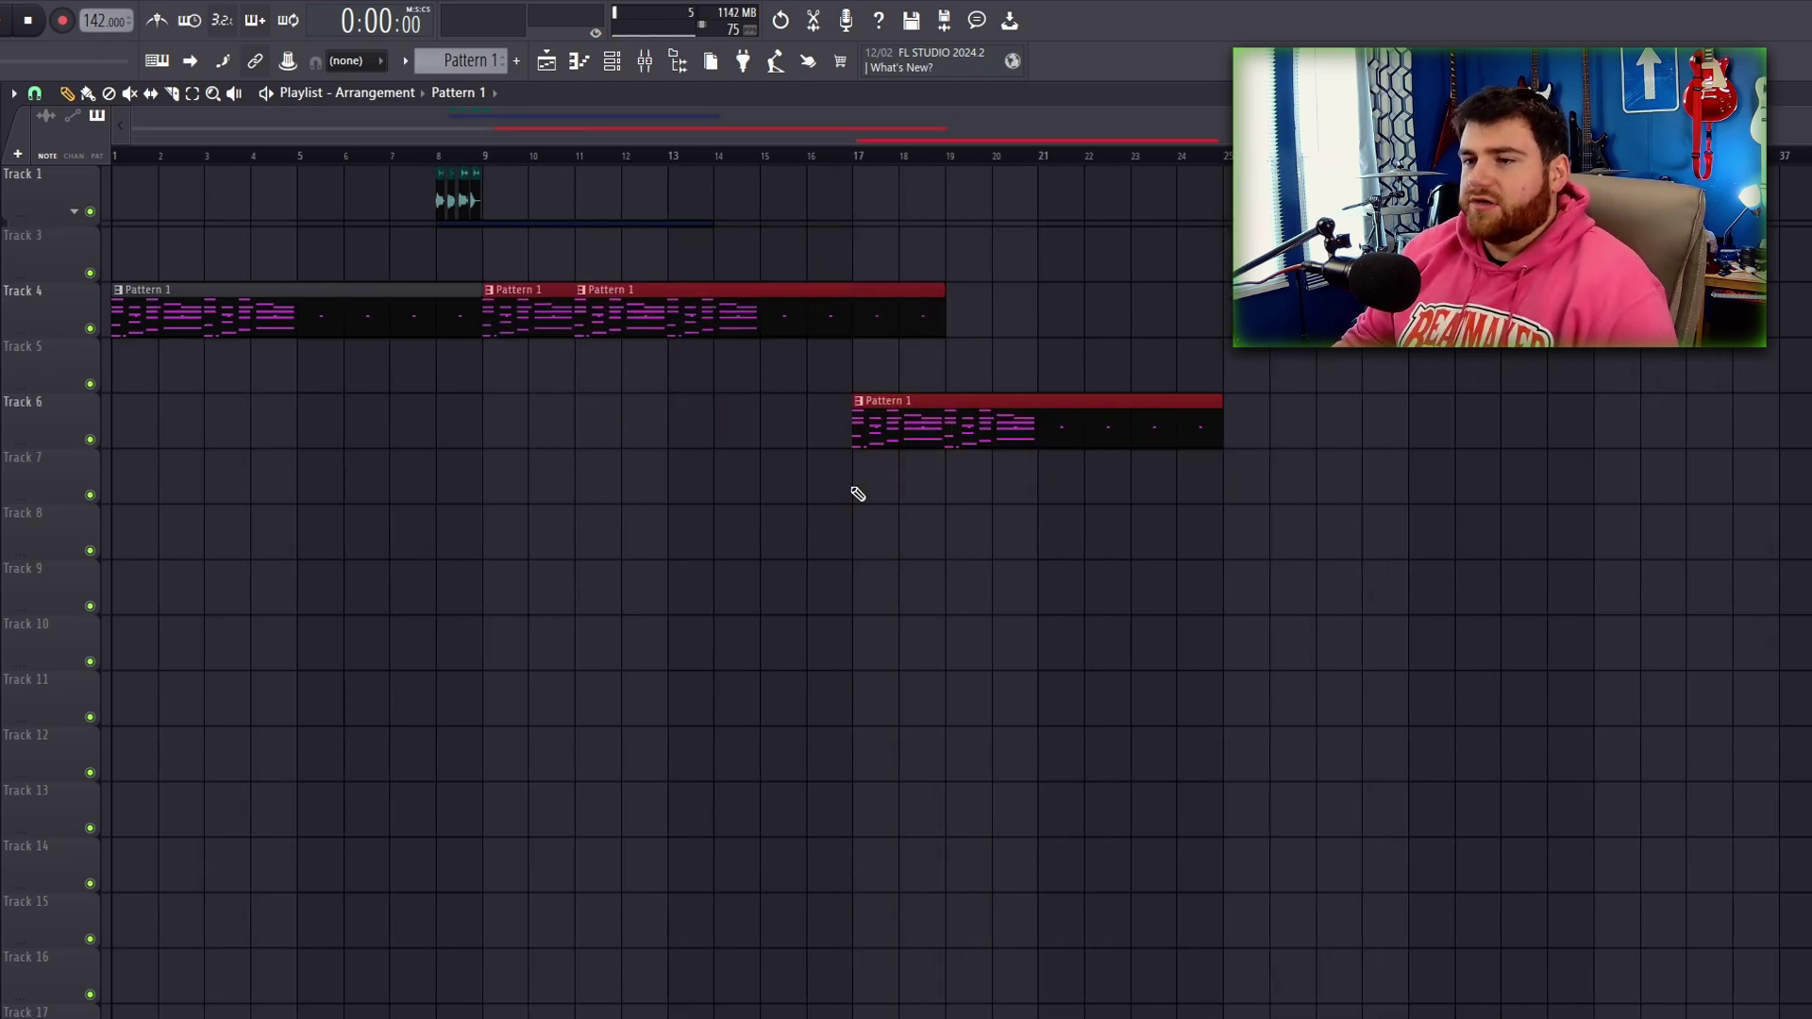
drag(1201, 536, 993, 436)
mouse_move(962, 431)
mouse_down()
mouse_move(1387, 364)
mouse_move(1362, 404)
mouse_up()
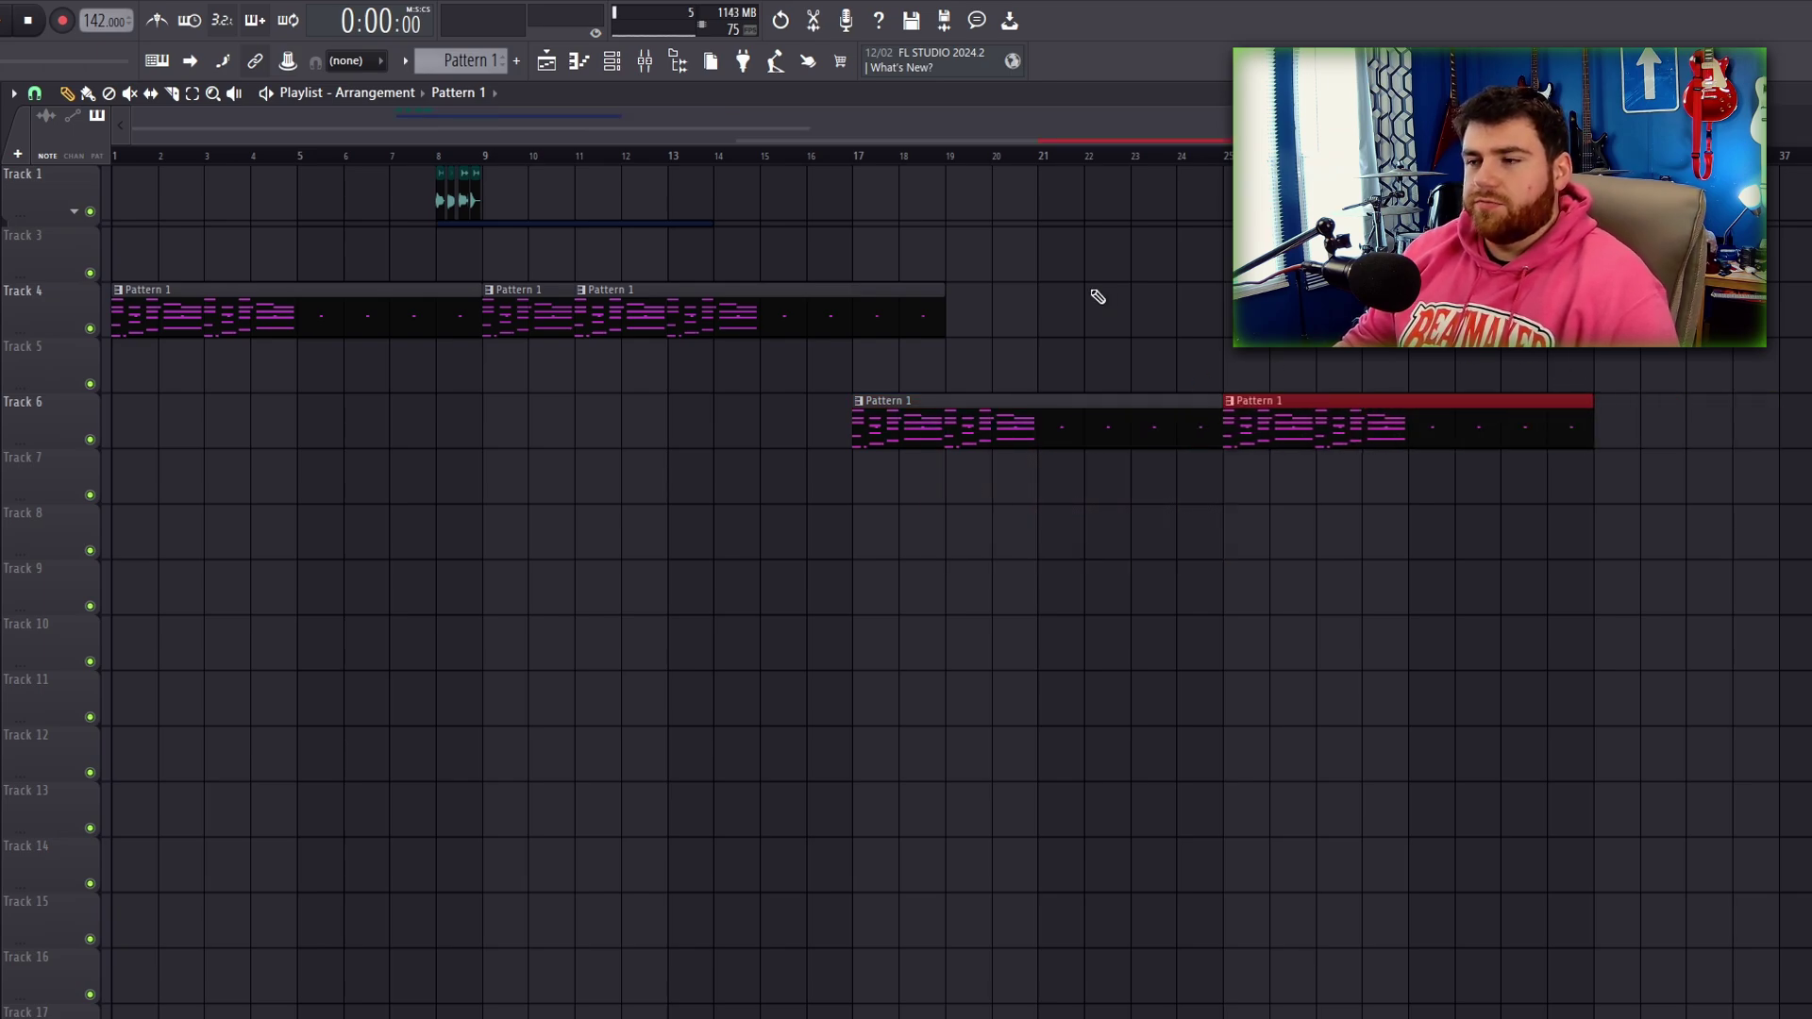
Duplicate the Pattern 1 clip at bar 25 of Track 6 to bar 33.
scroll(1123, 316, down, 3)
scroll(1387, 540, up, 3)
drag(1473, 559, 1424, 410)
key(ctrl+b)
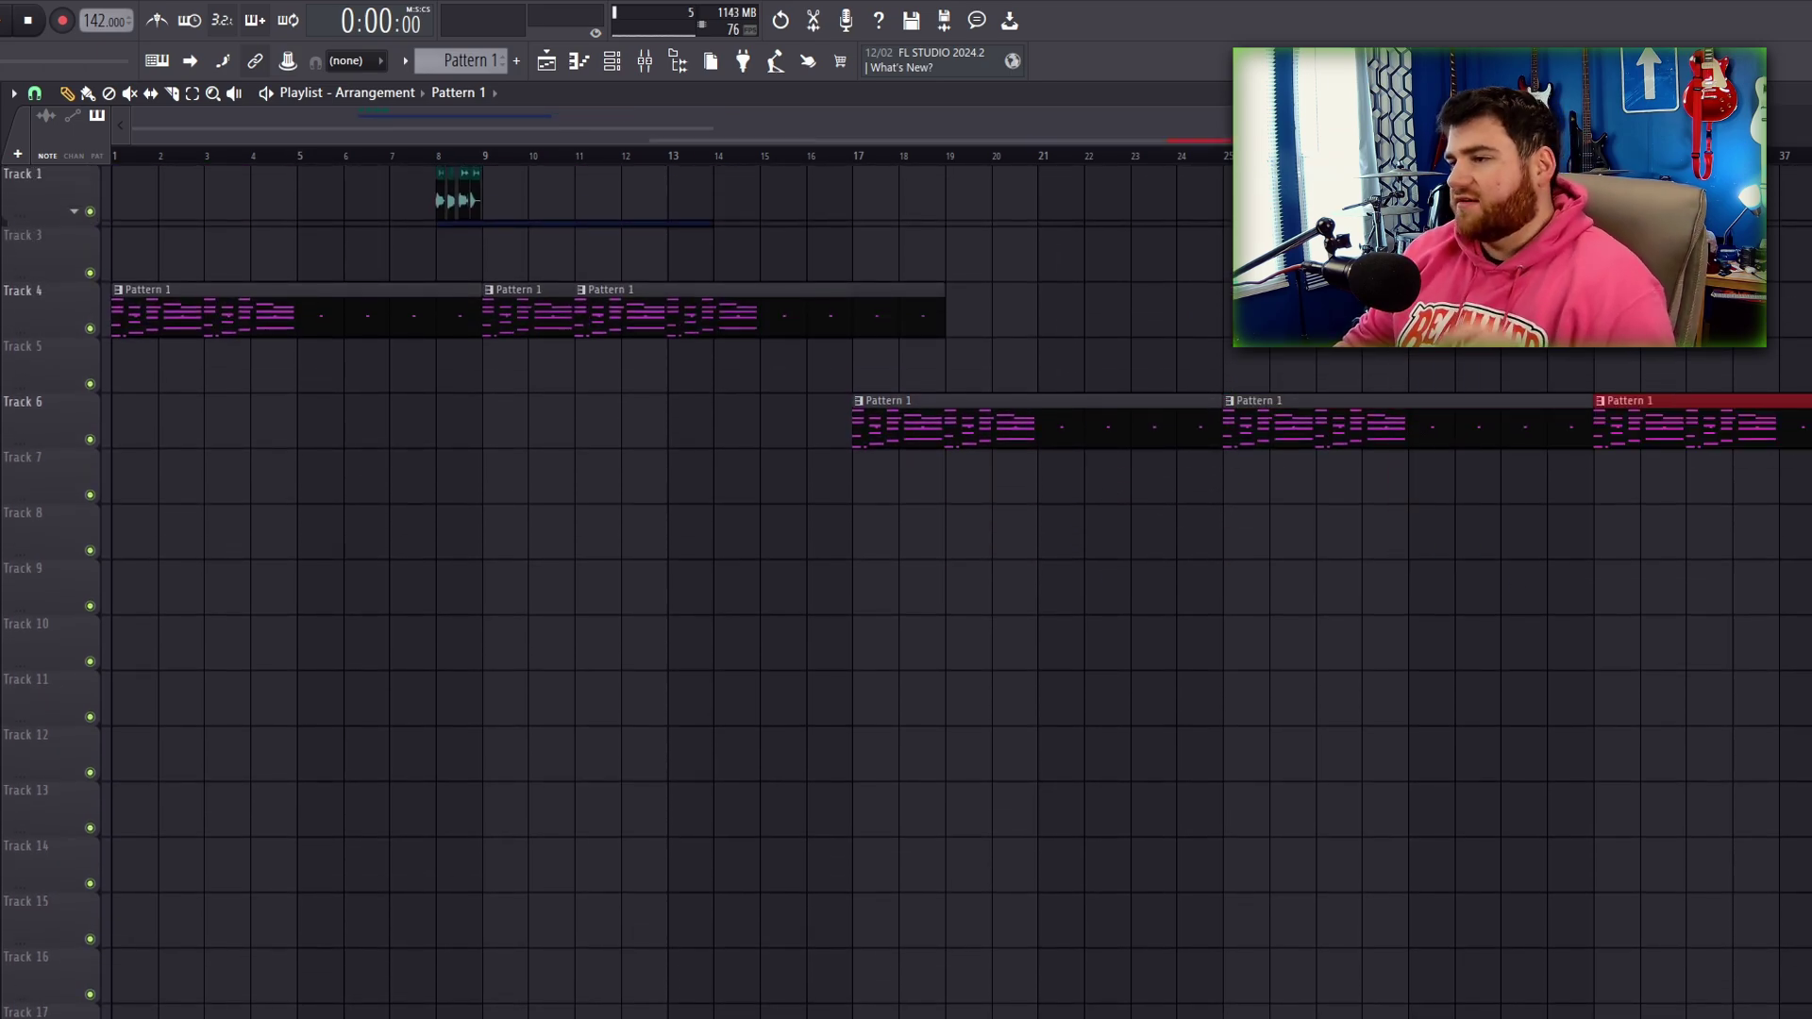
ctrl+click(452, 366)
scroll(453, 366, down, 1)
scroll(453, 366, up, 1)
Select all stacked clips in the playlist.
click(36, 95)
click(274, 213)
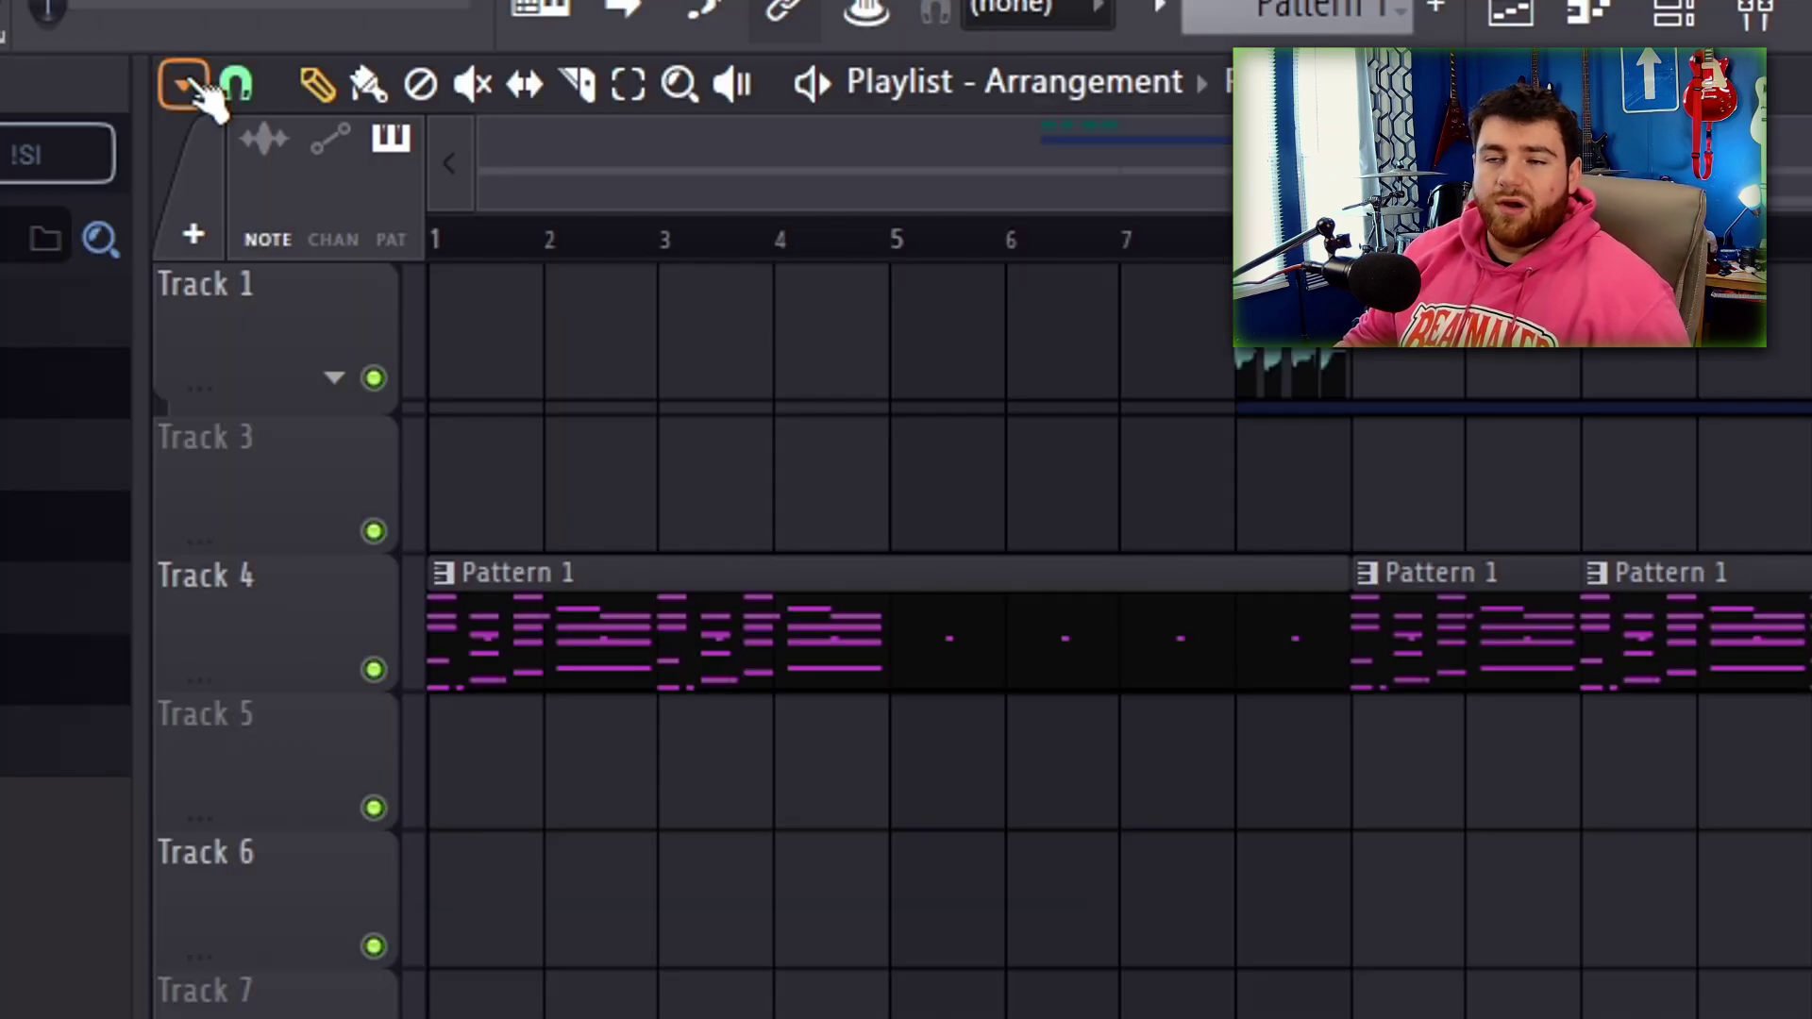
click(184, 85)
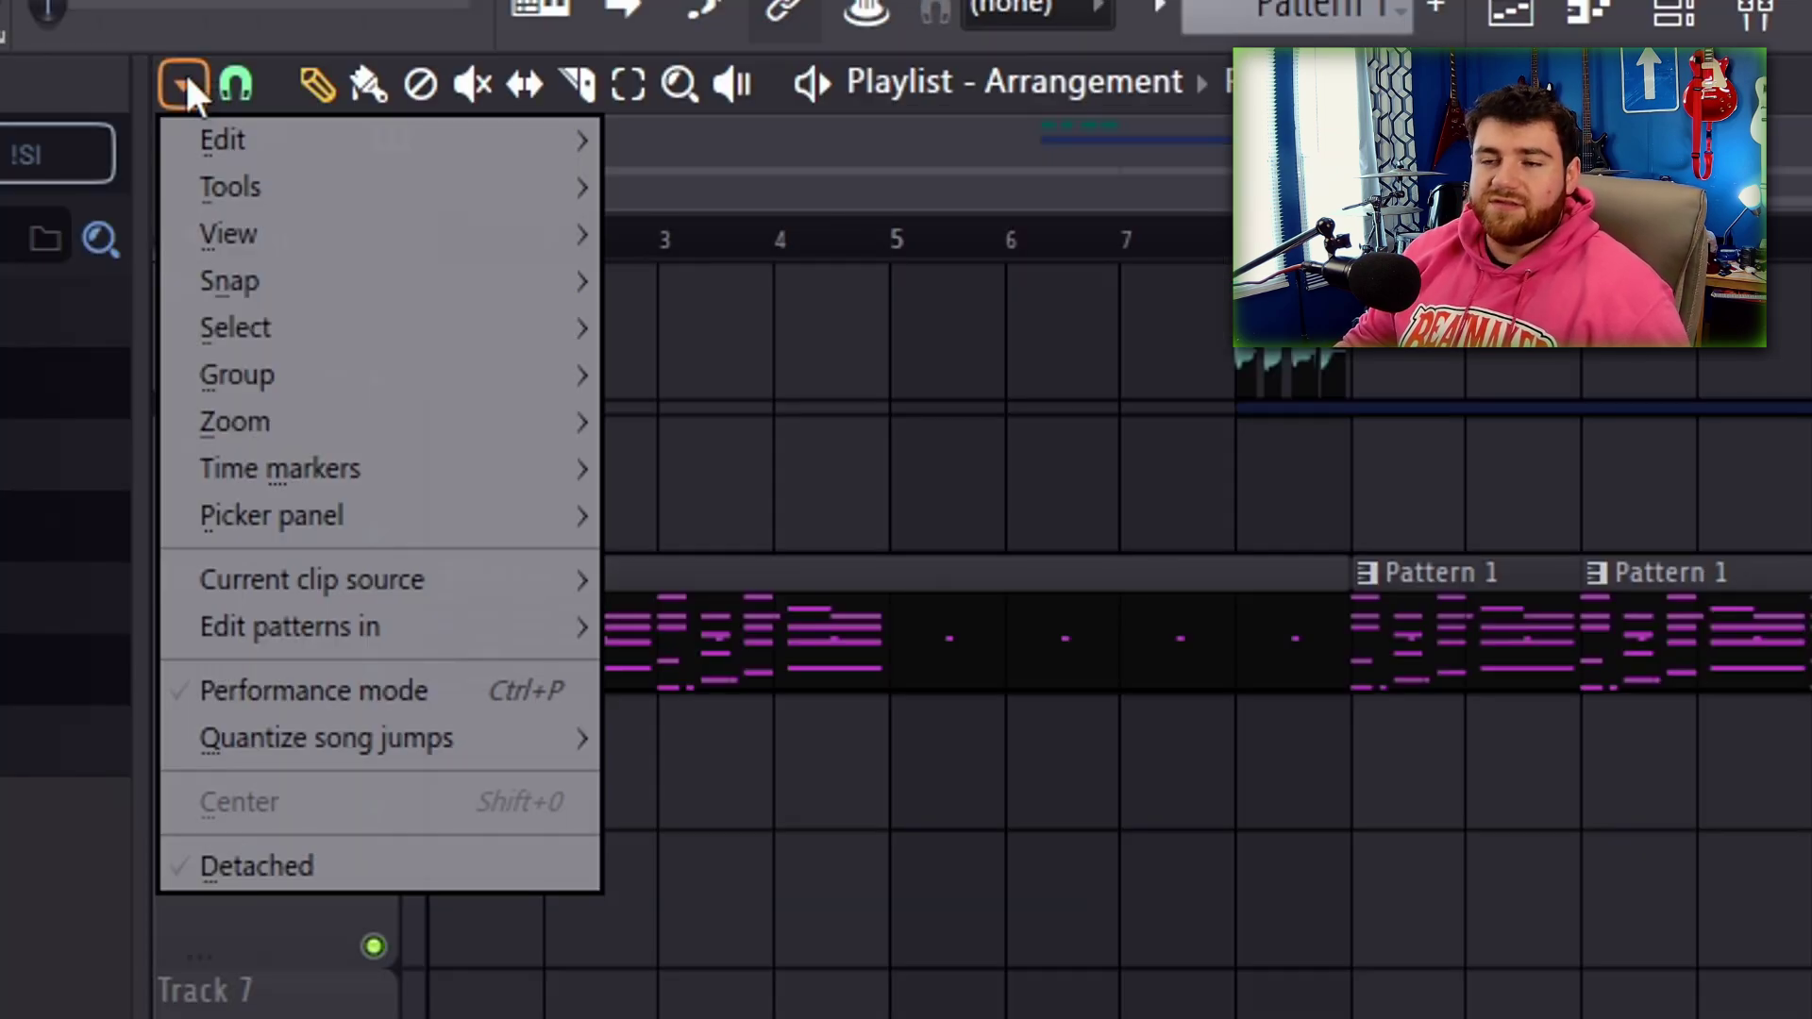
mouse_move(304, 328)
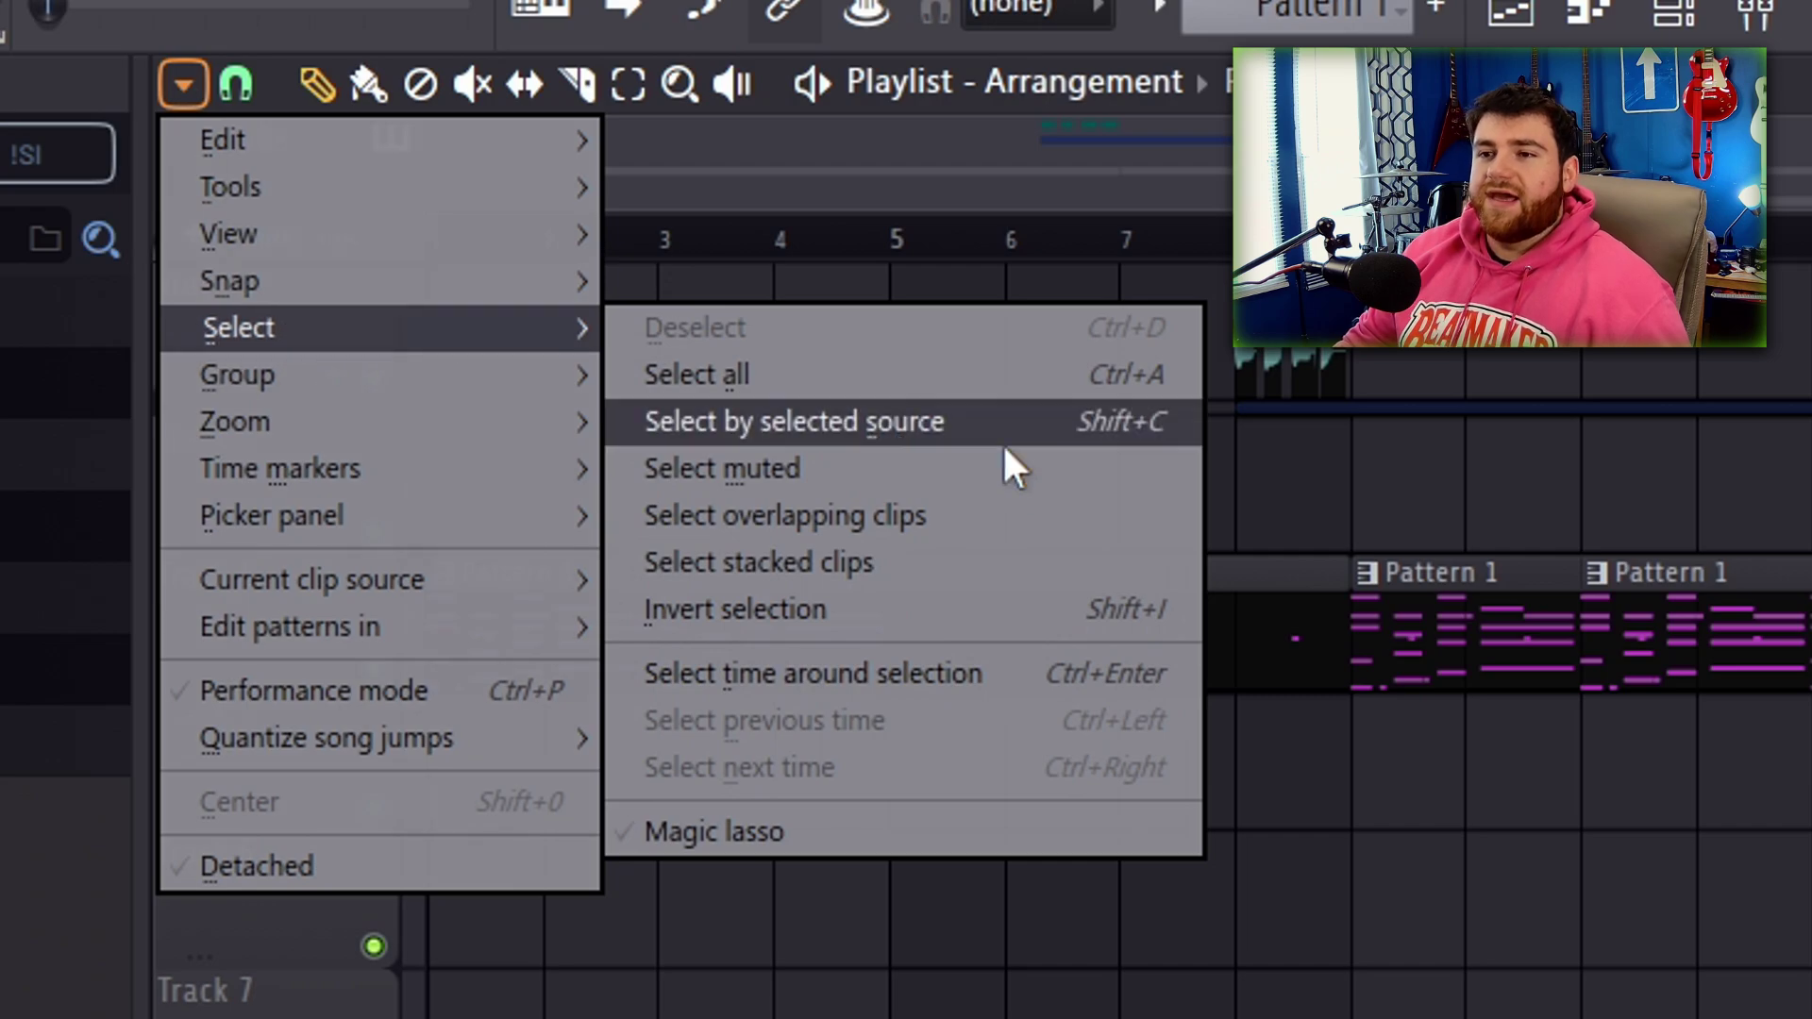
click(955, 566)
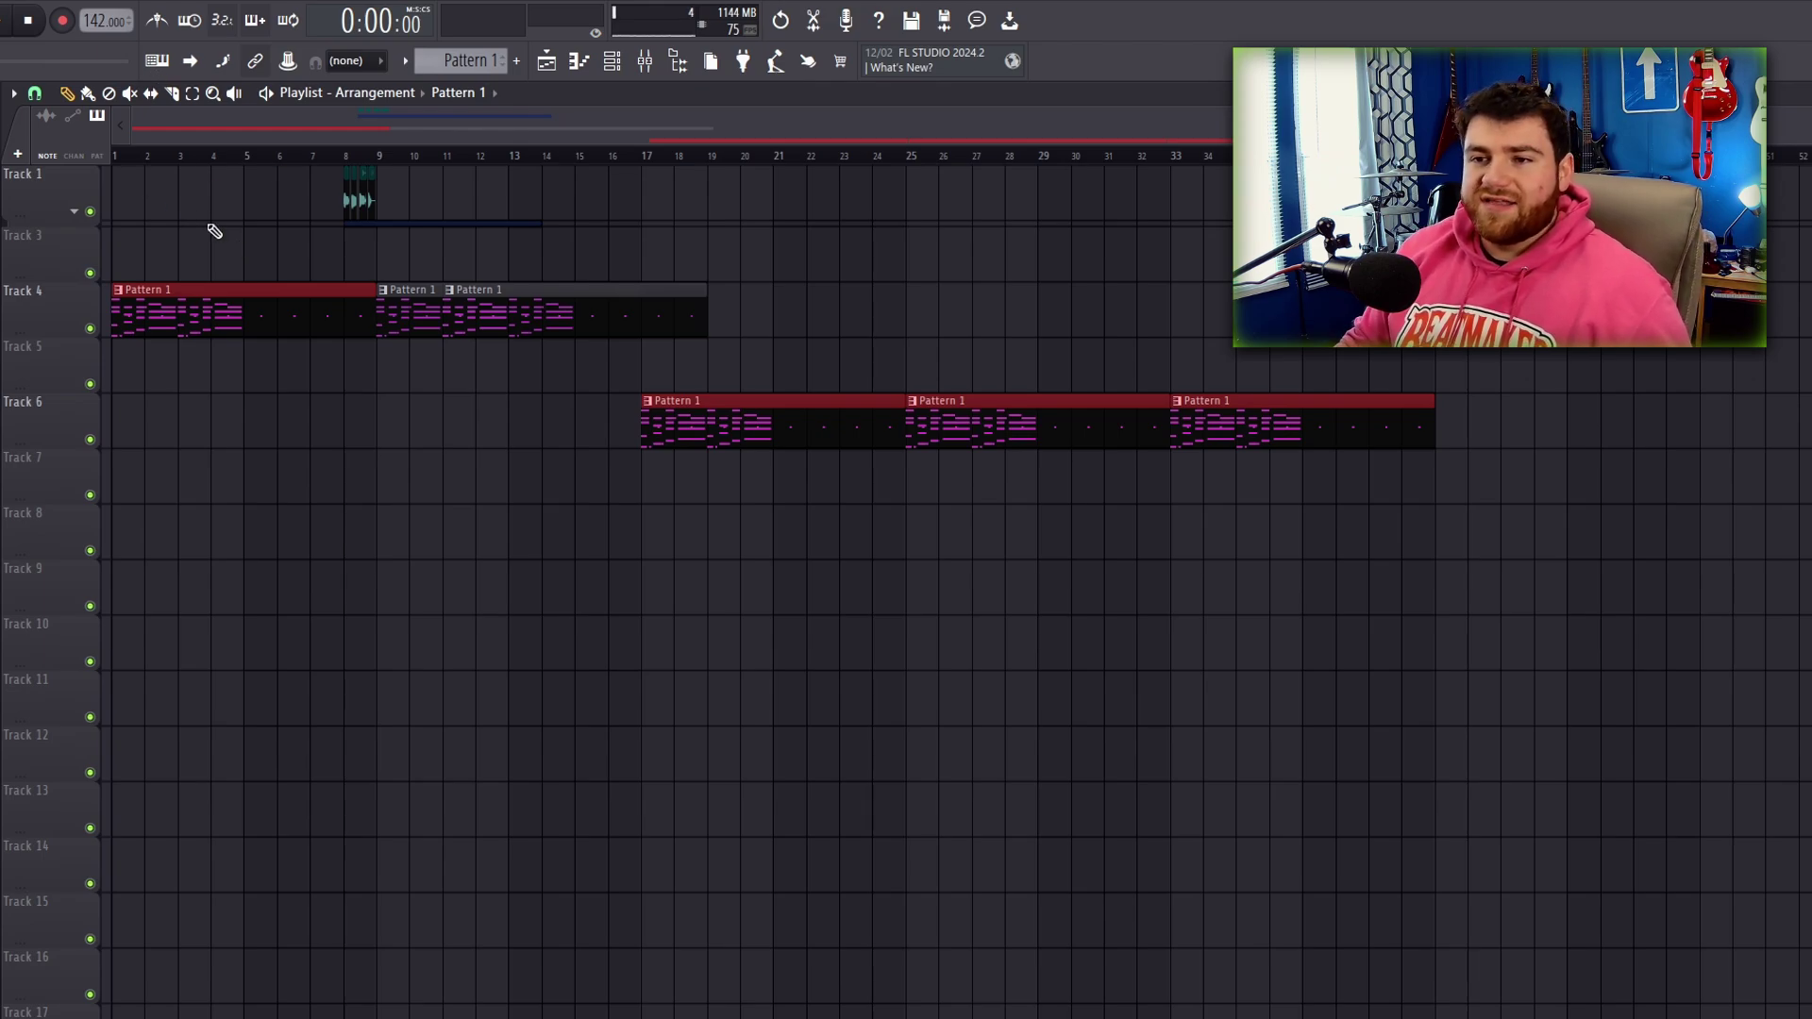
Deselect the clips and add overlapping Pattern 1 clips on Track 6 at bars 13, 27 and 38.
key(ctrl+d)
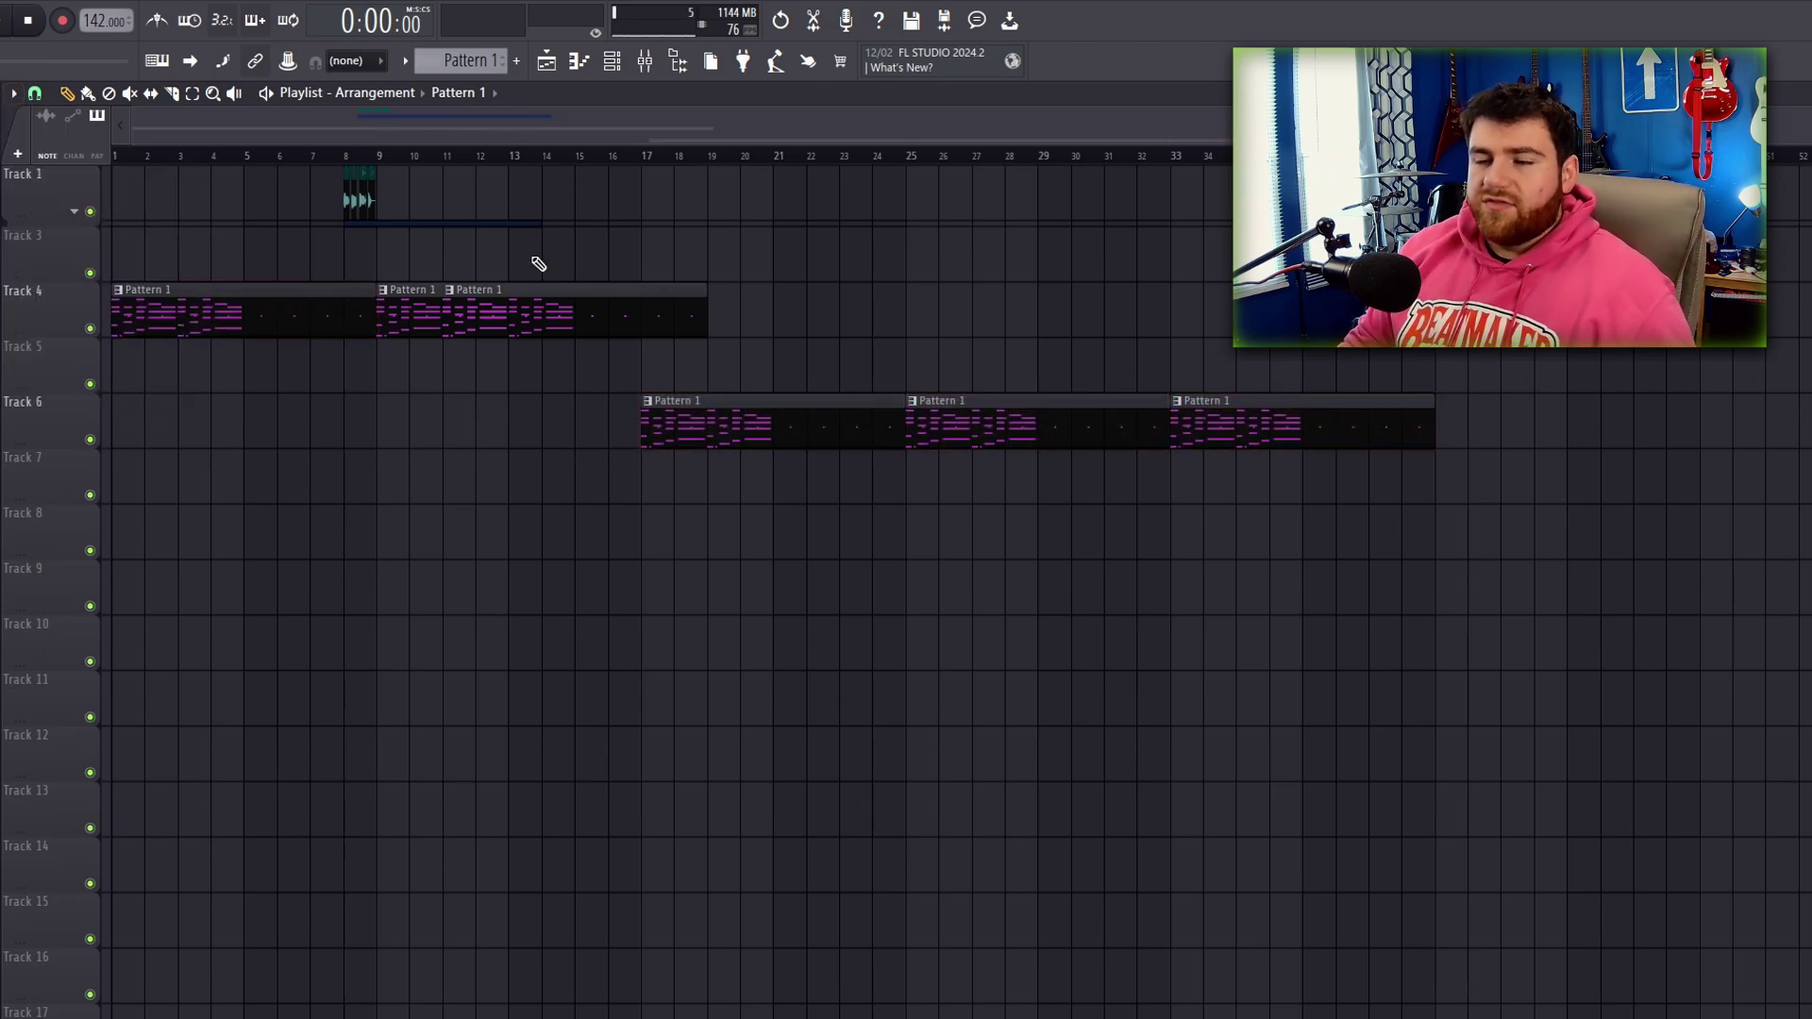
drag(719, 379, 508, 432)
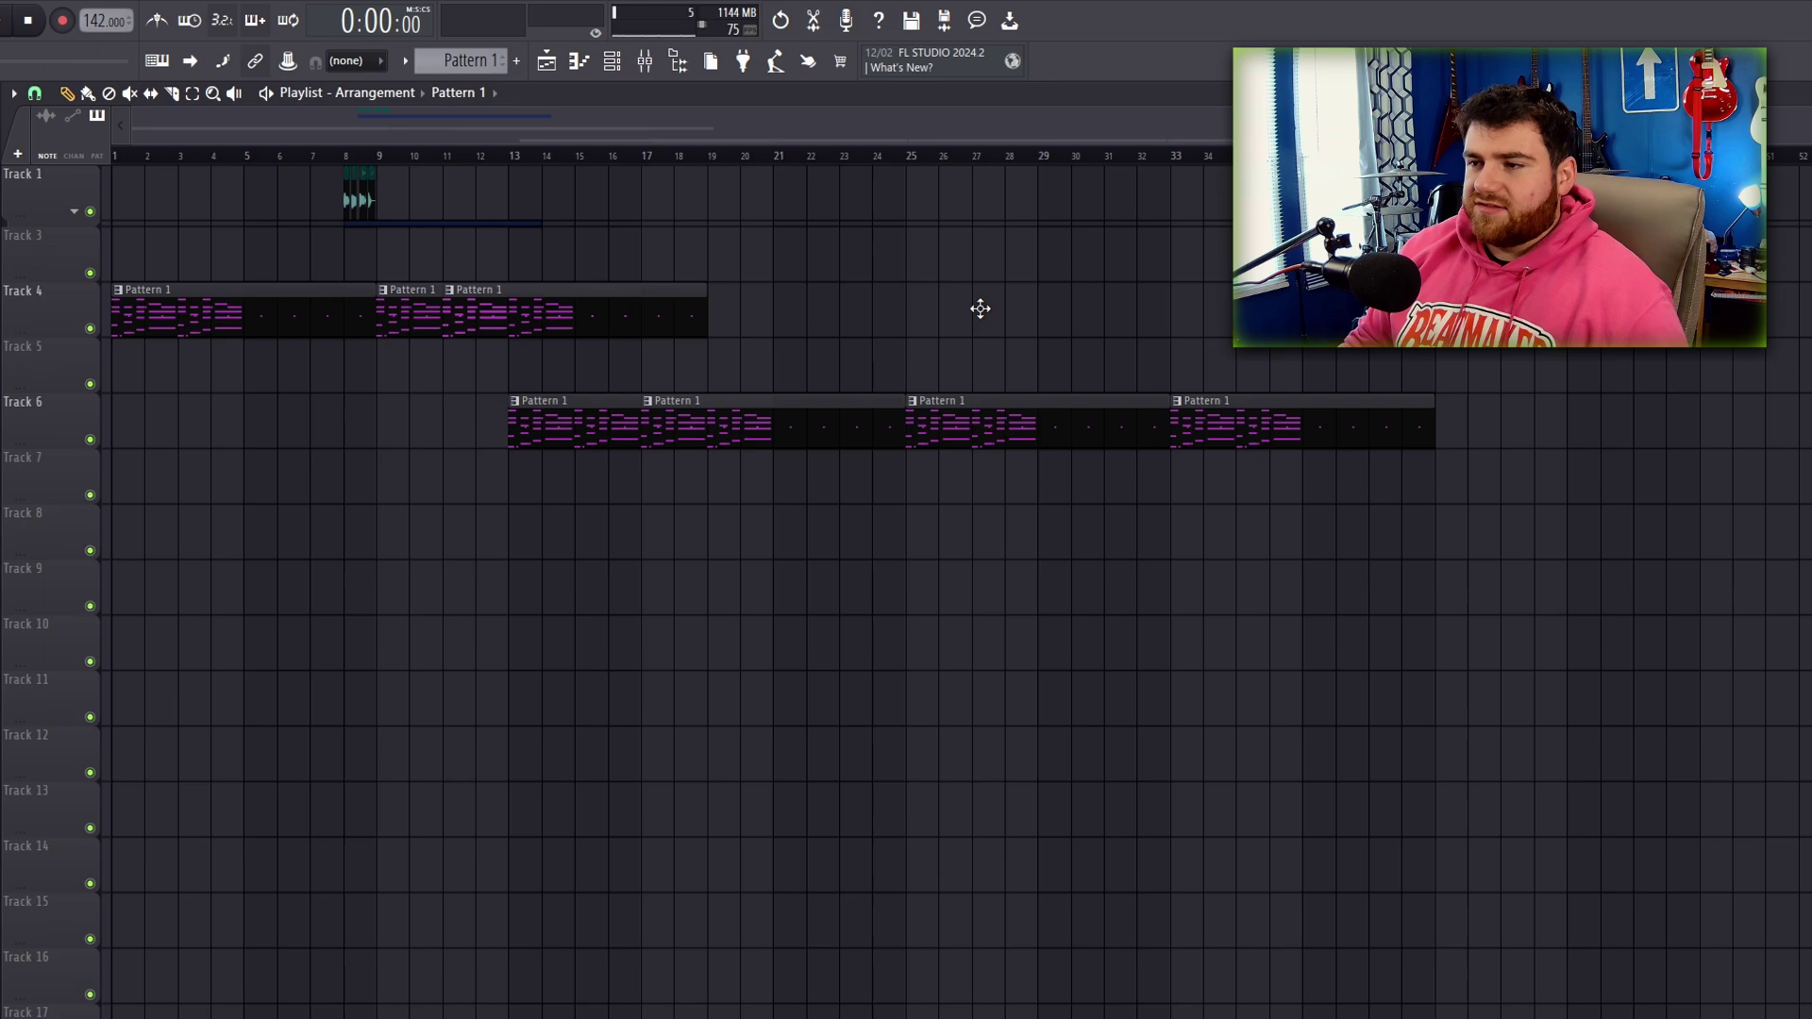
drag(978, 460, 918, 360)
click(986, 425)
click(1347, 424)
Select all overlapping clips in the playlist.
click(14, 93)
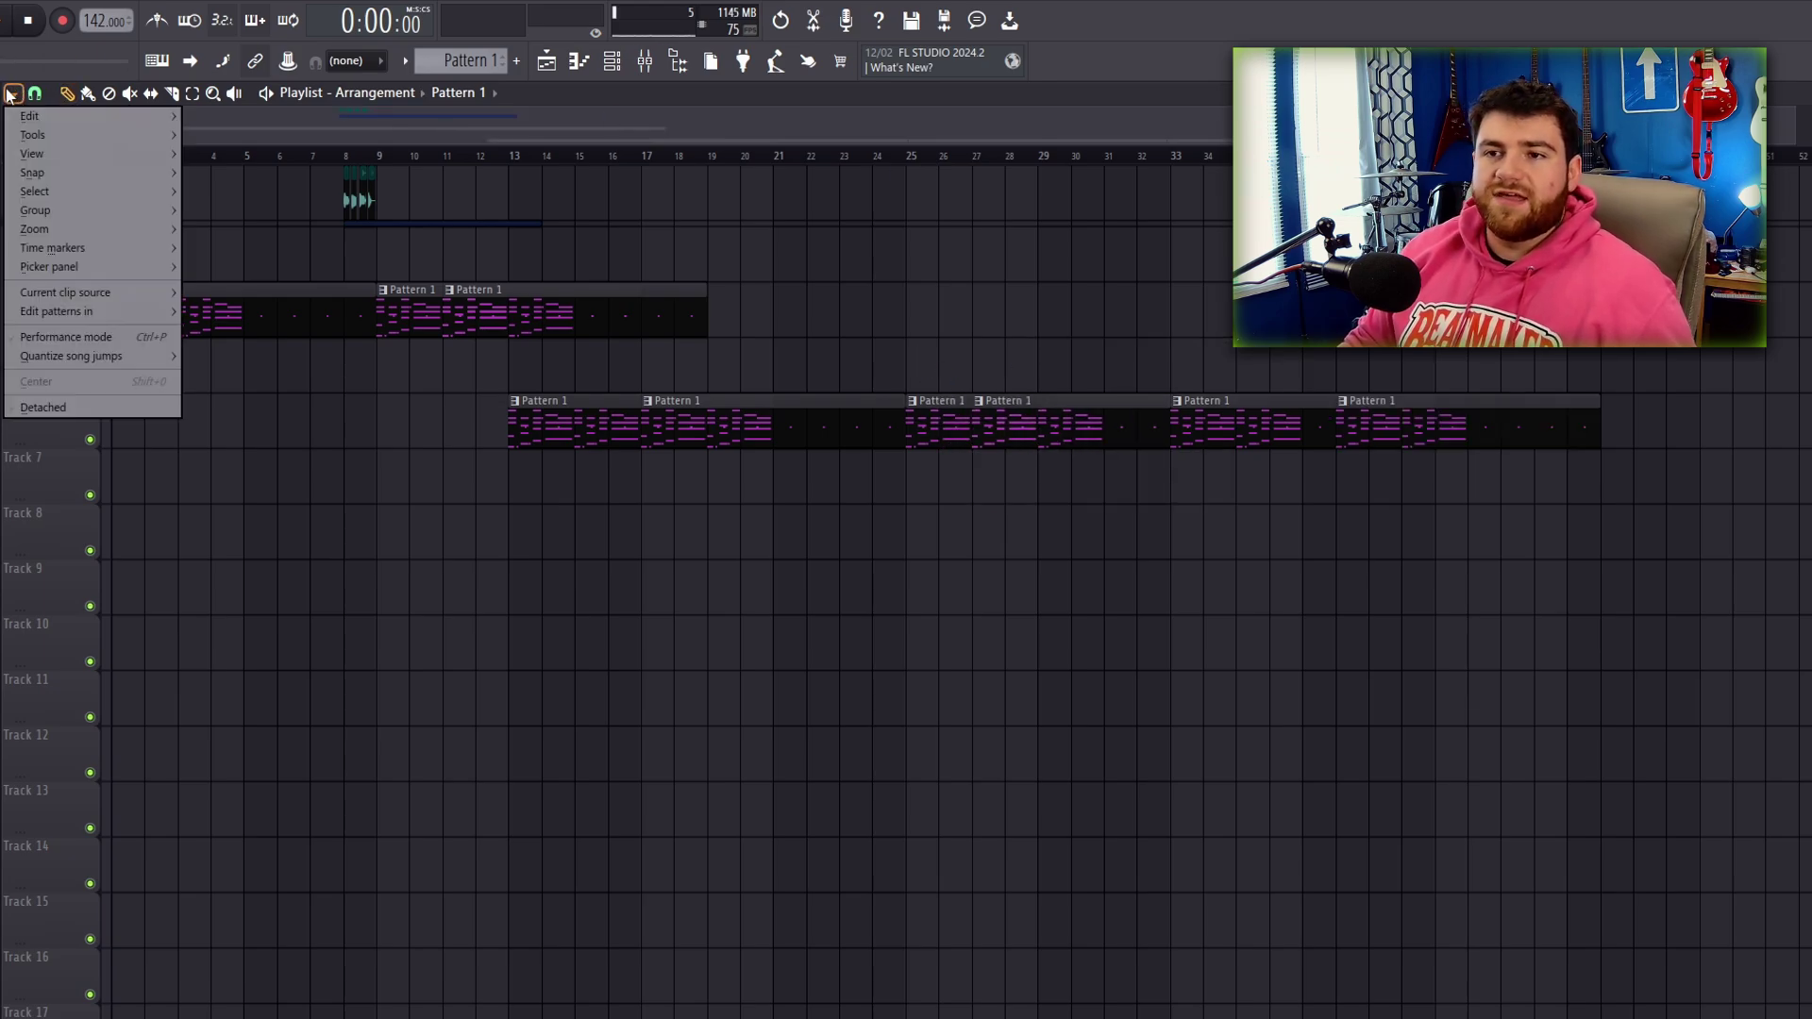
mouse_move(118, 191)
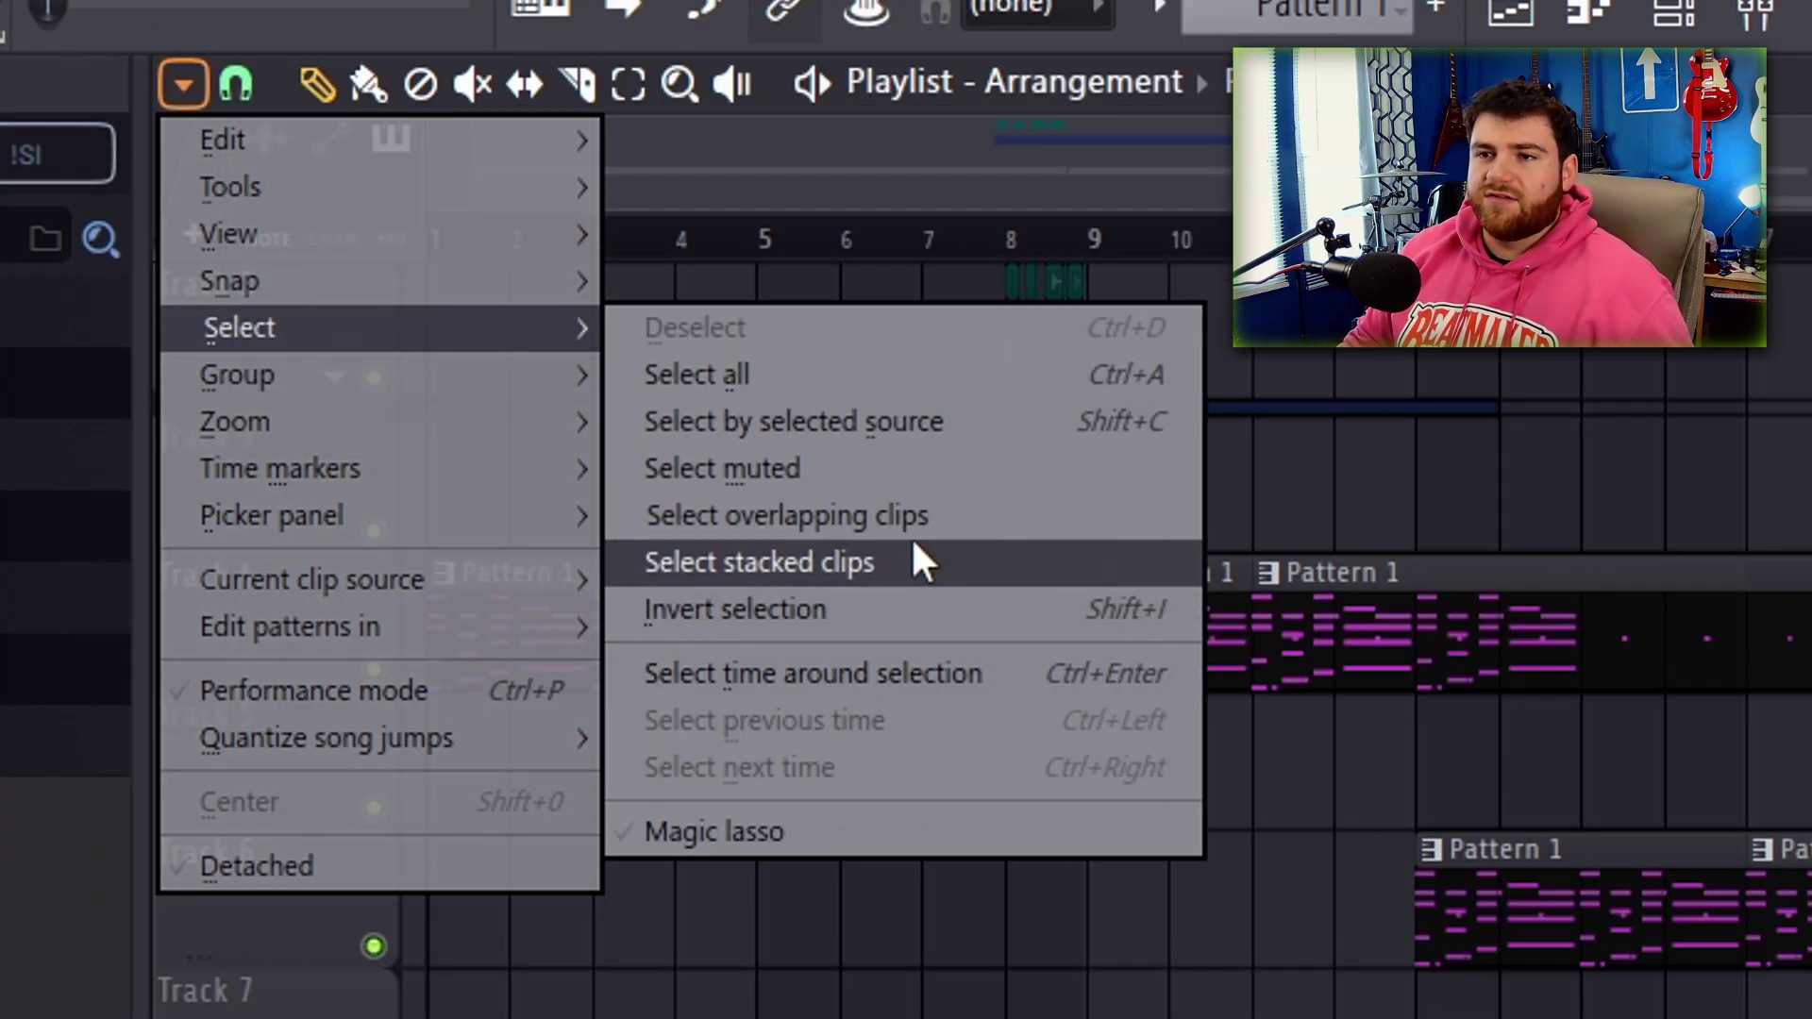
click(897, 514)
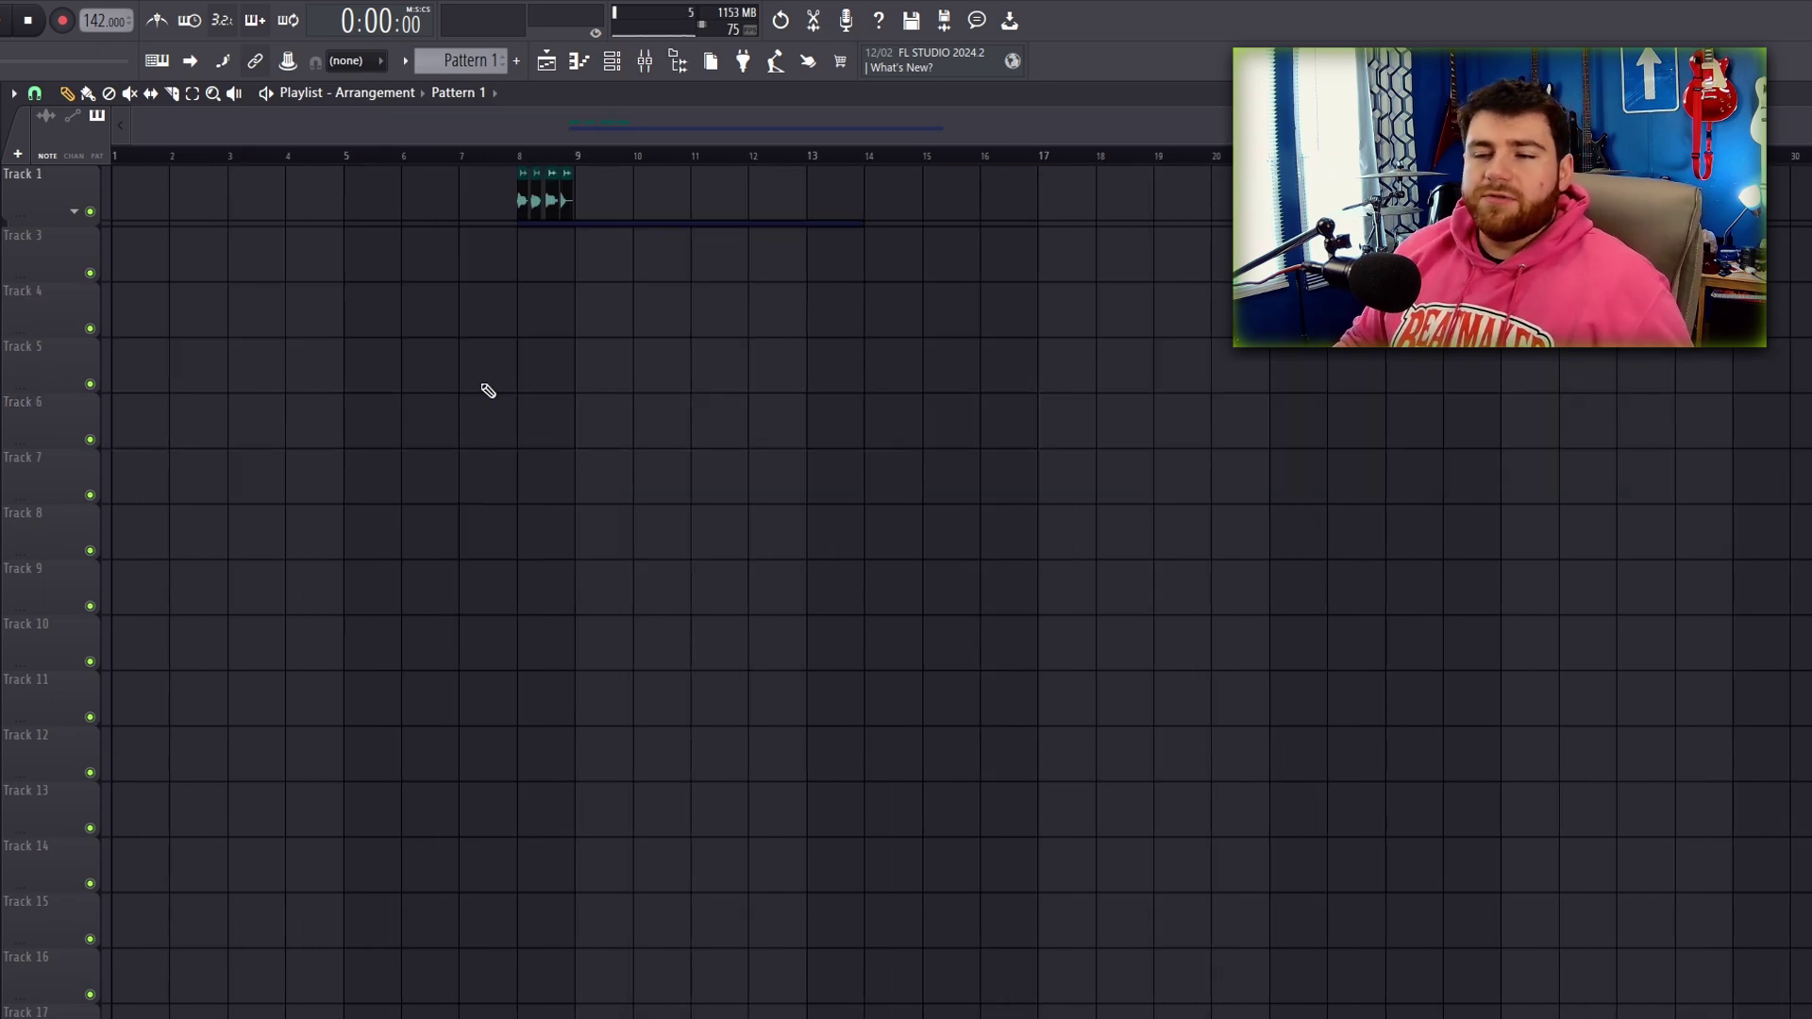
Place Pattern 1 clips on Track 6 at bars 1, 9 and 17, and on Track 7 at bars 9 and 17.
click(595, 437)
drag(986, 424, 1076, 455)
drag(661, 471, 570, 438)
scroll(531, 460, down, 2)
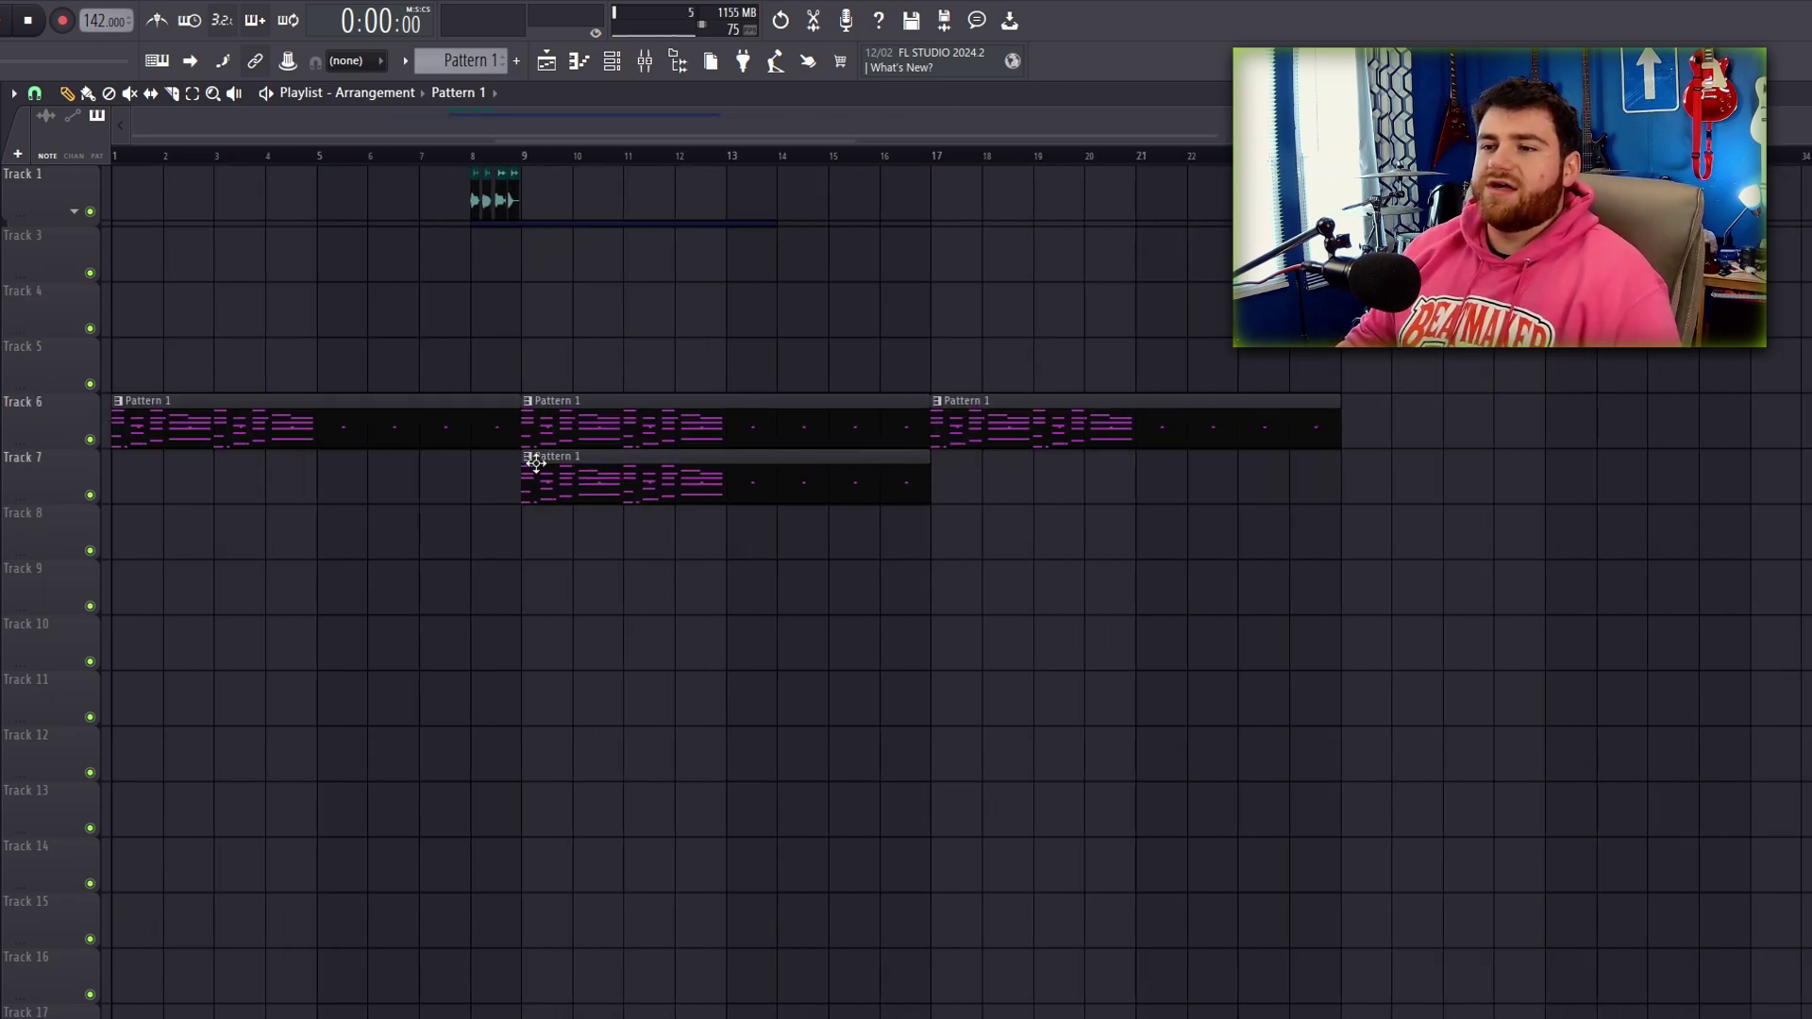
click(883, 486)
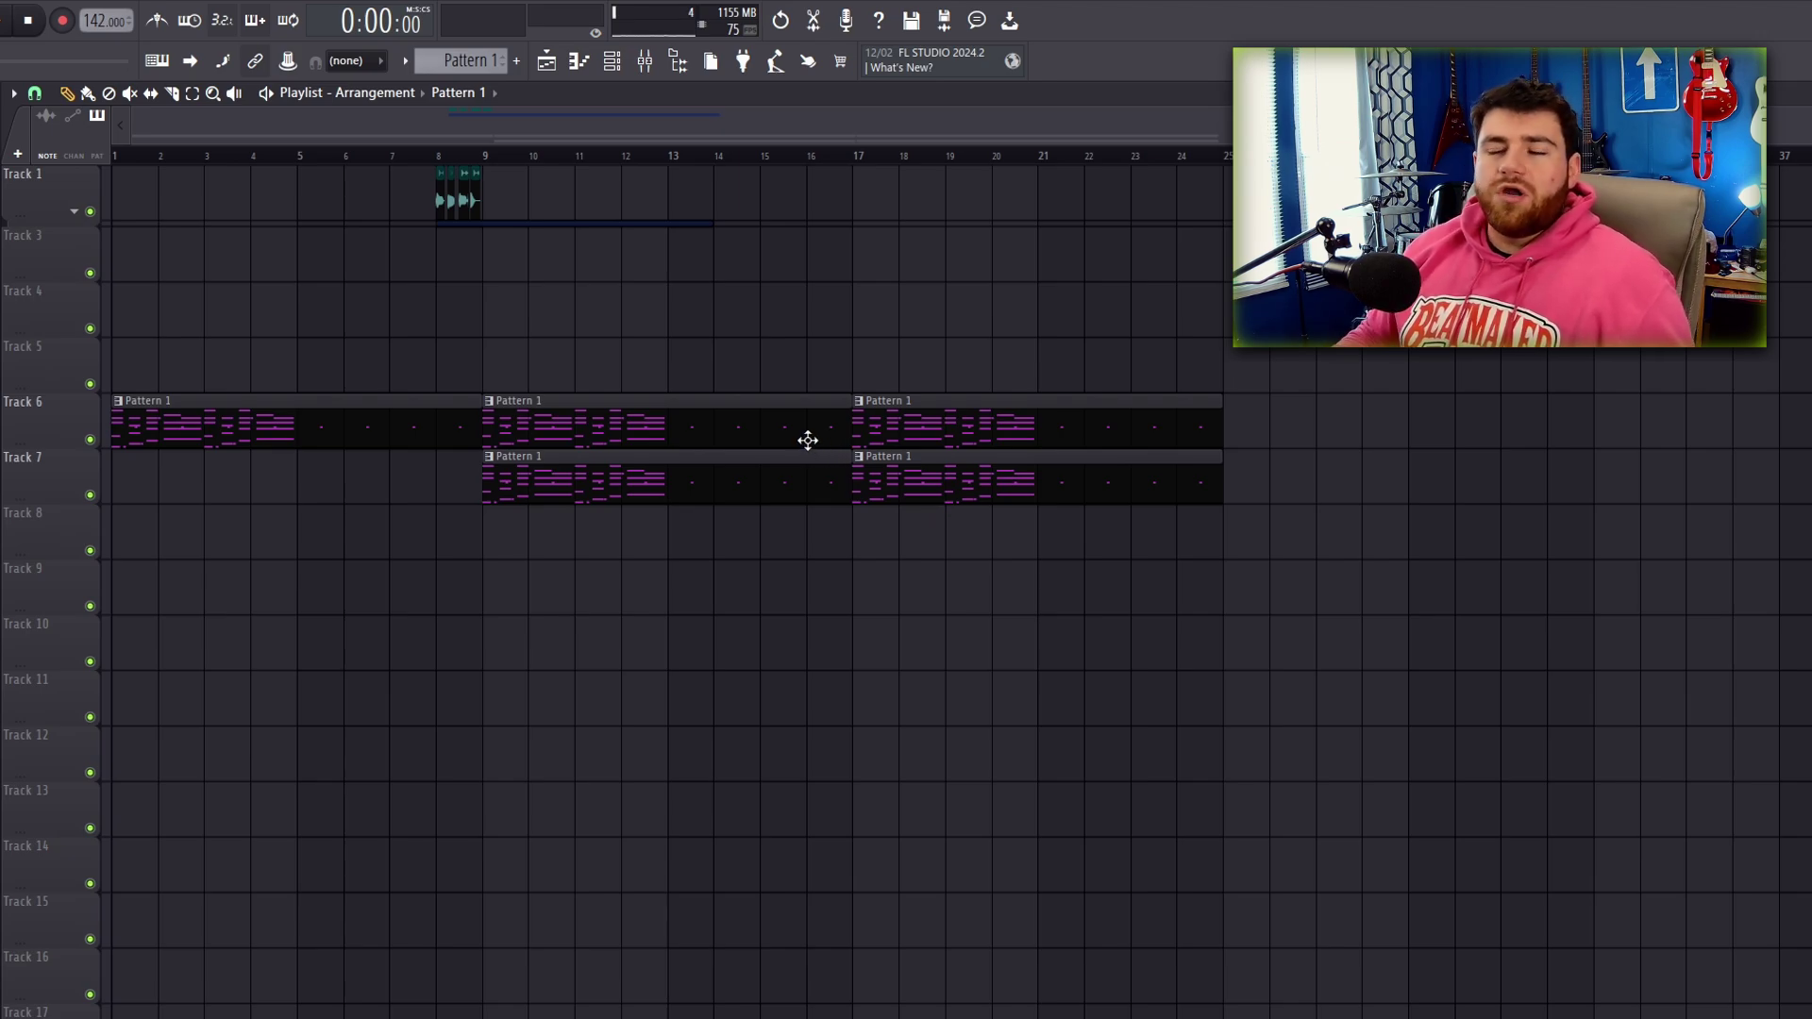
Run the stacked-clips selection and the overlapping-clips selection on the Pattern 1 clips of Tracks 6 and 7.
click(13, 93)
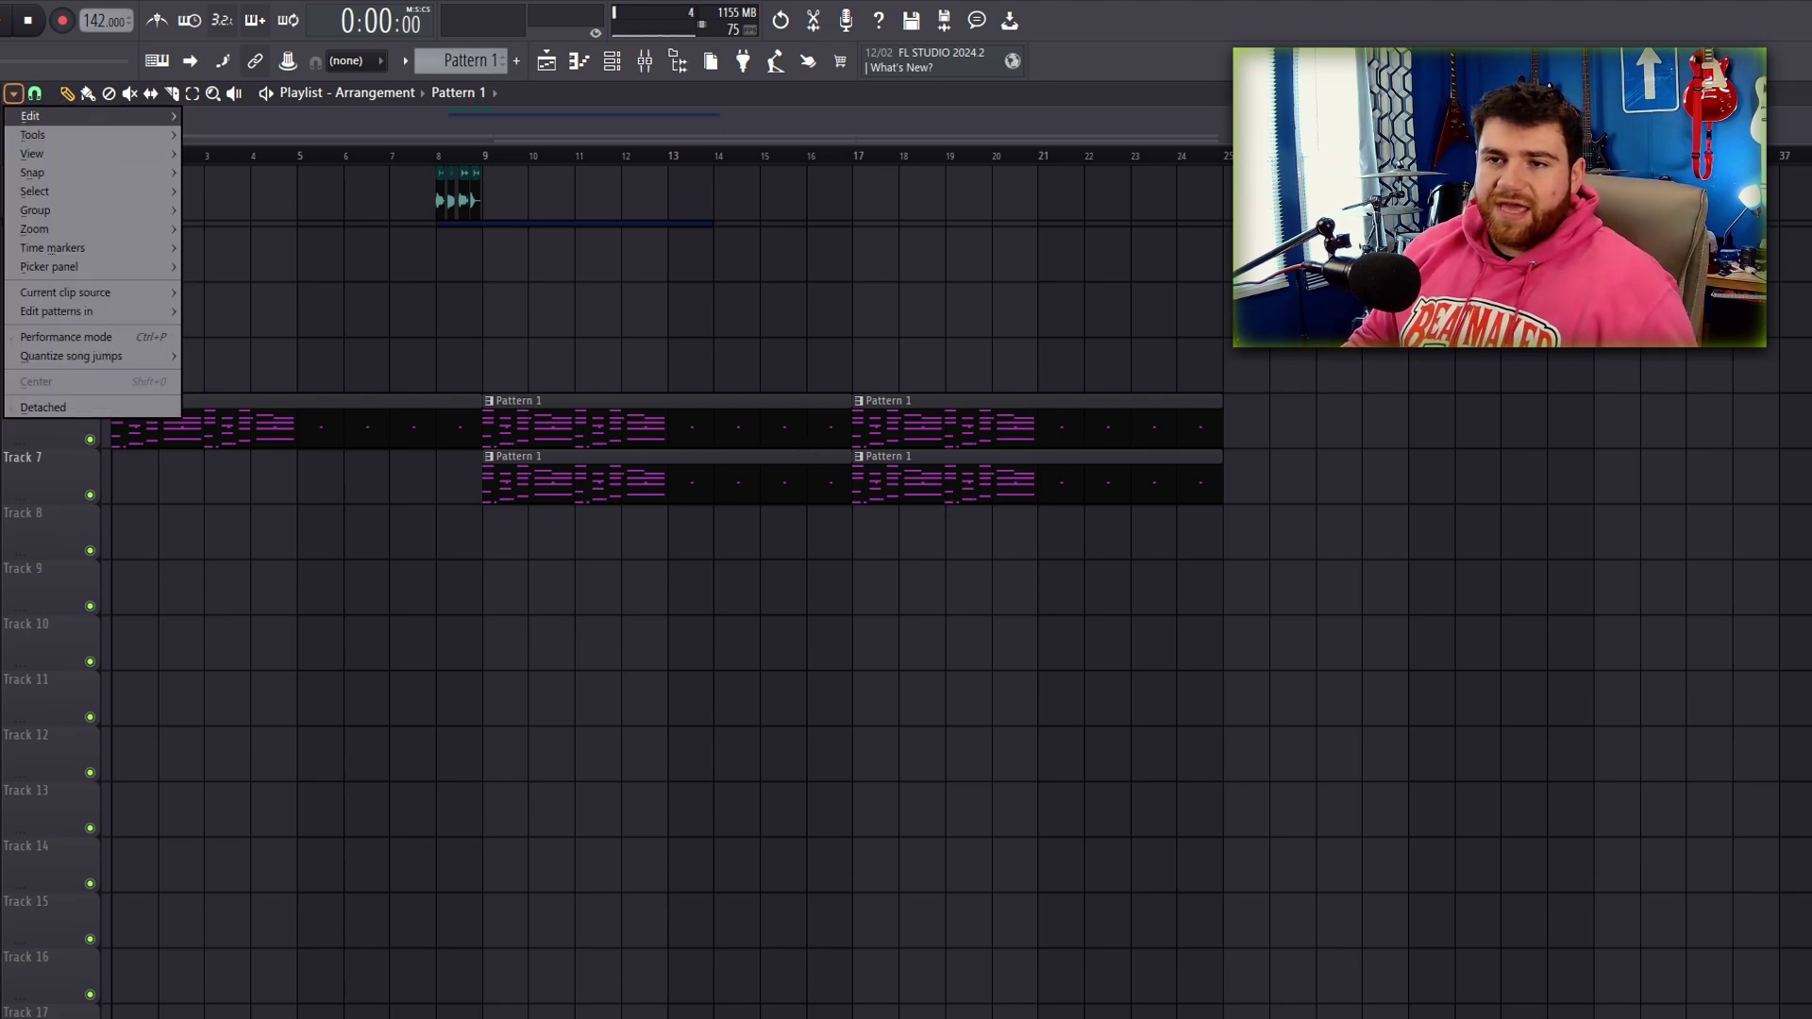
mouse_move(87, 185)
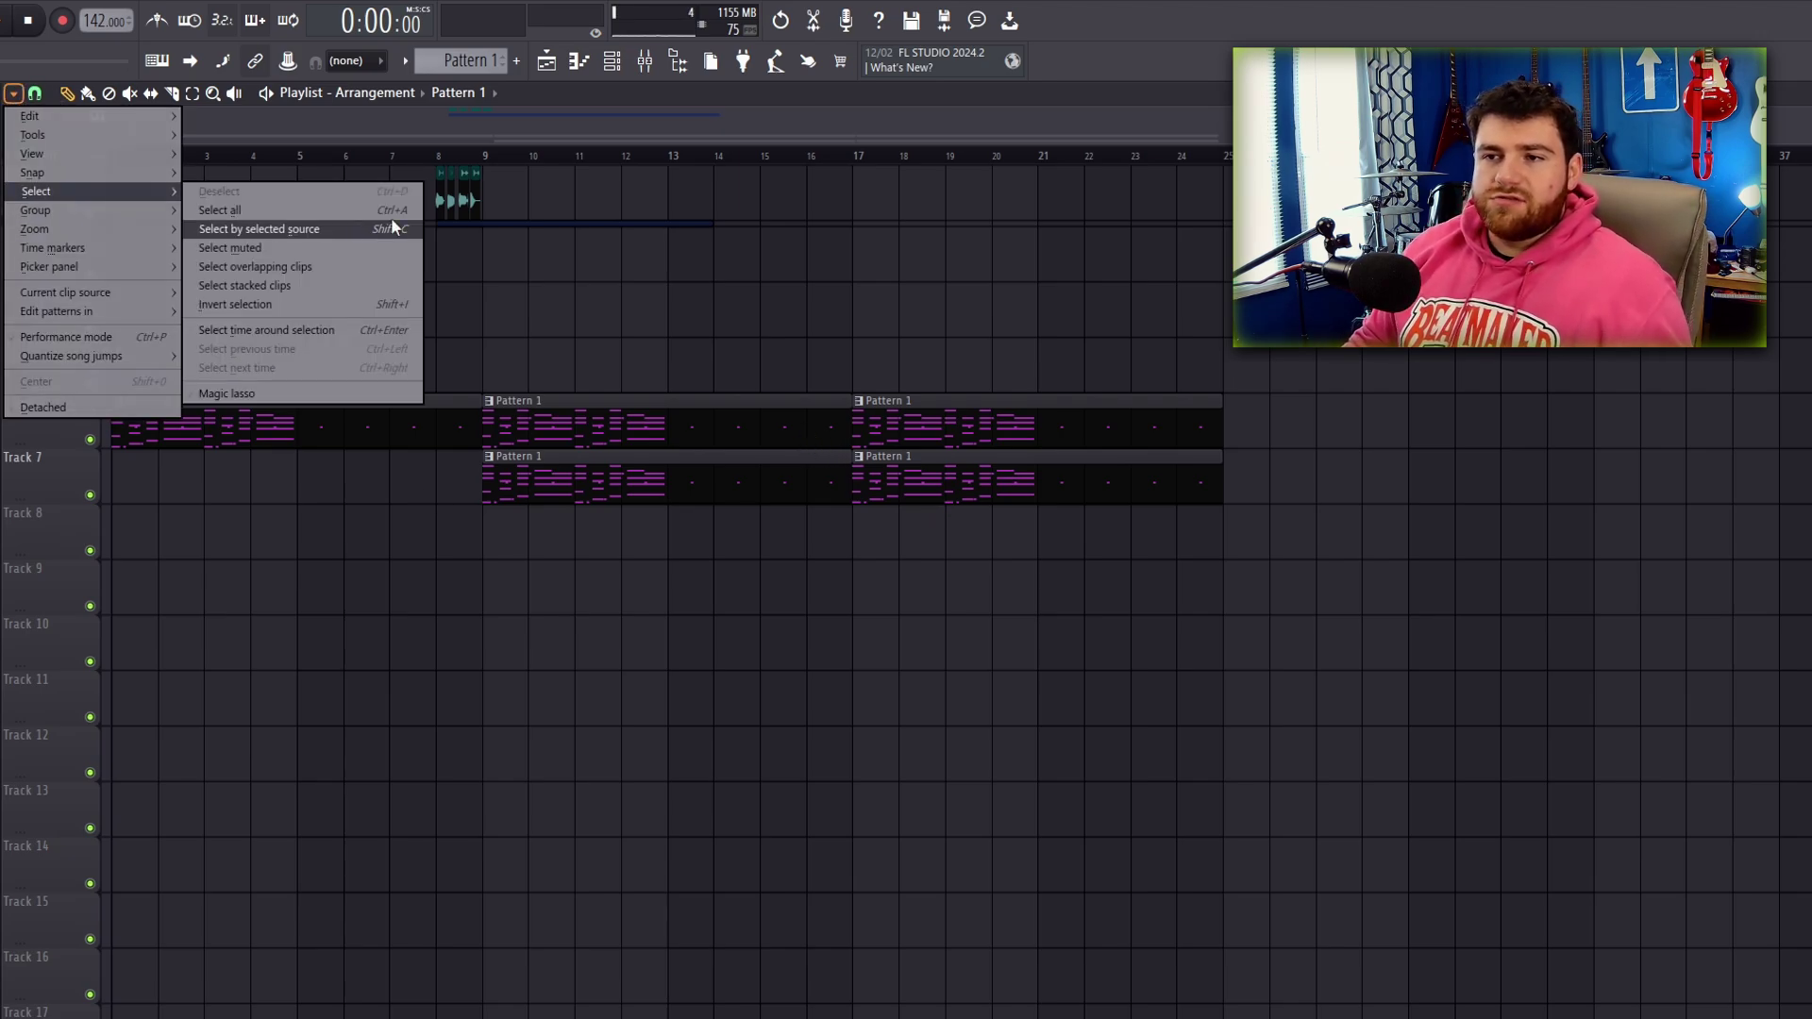
click(303, 285)
click(13, 93)
mouse_move(86, 185)
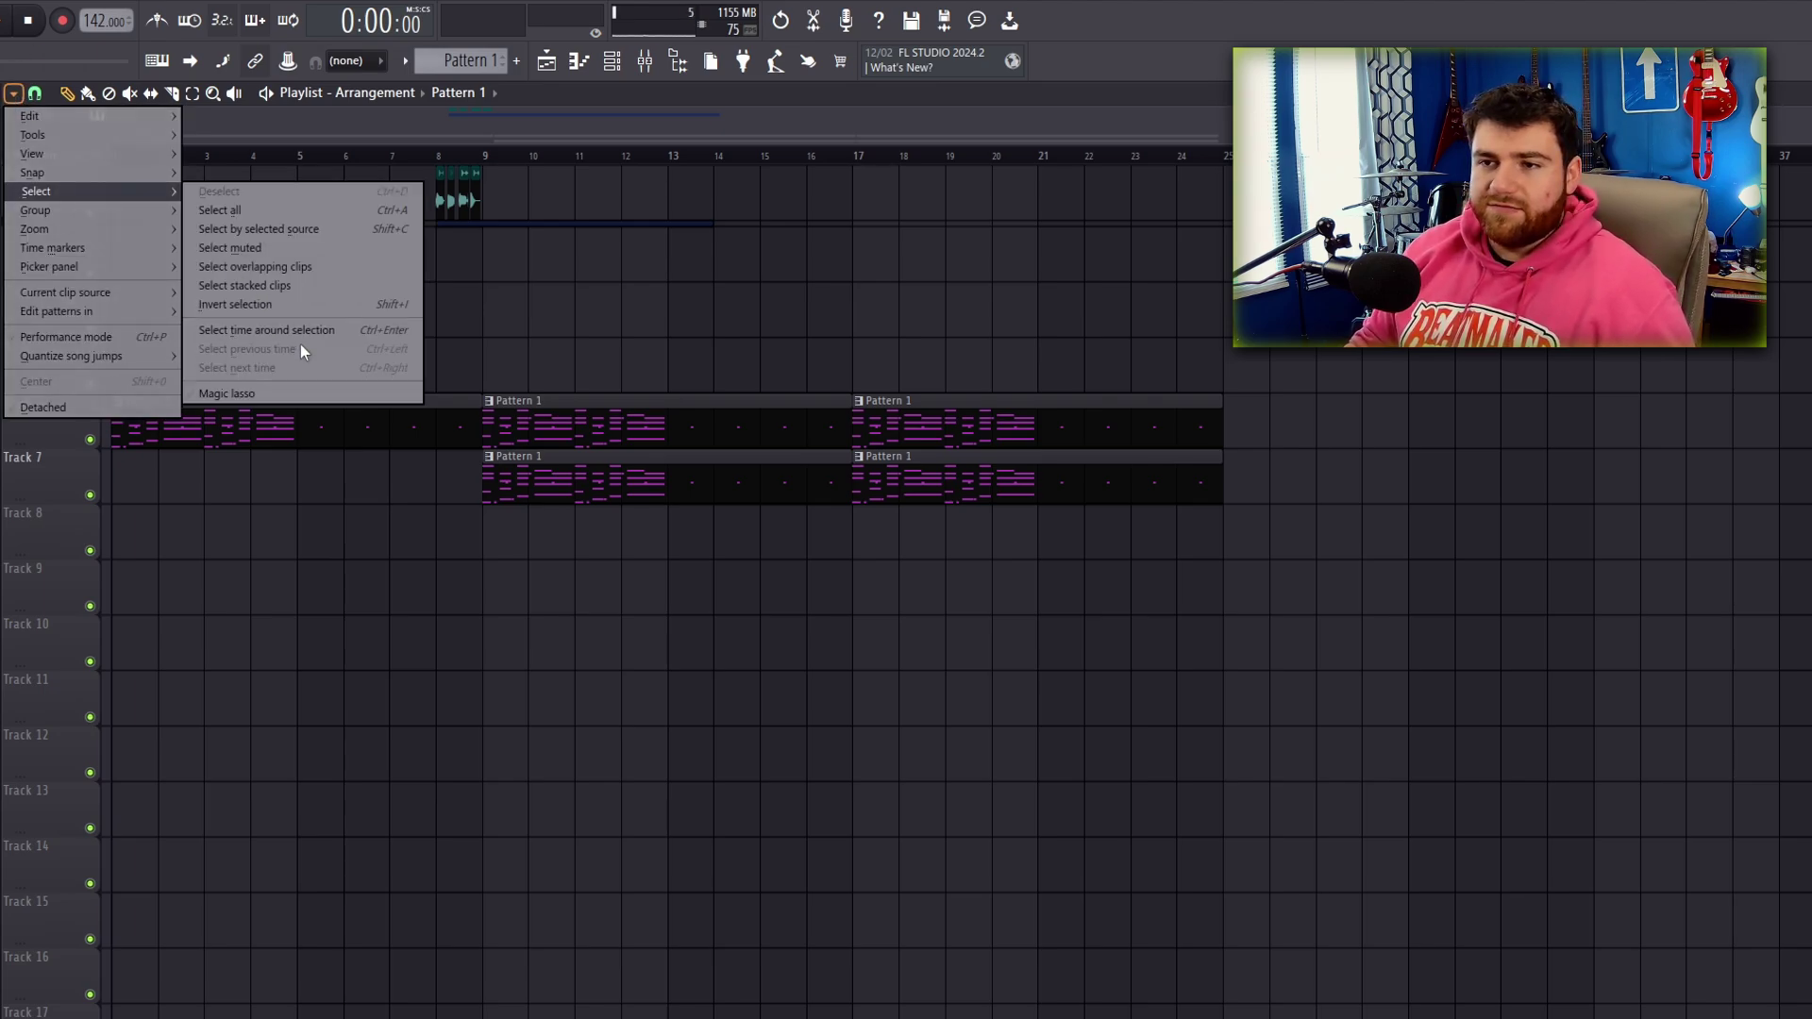
click(280, 269)
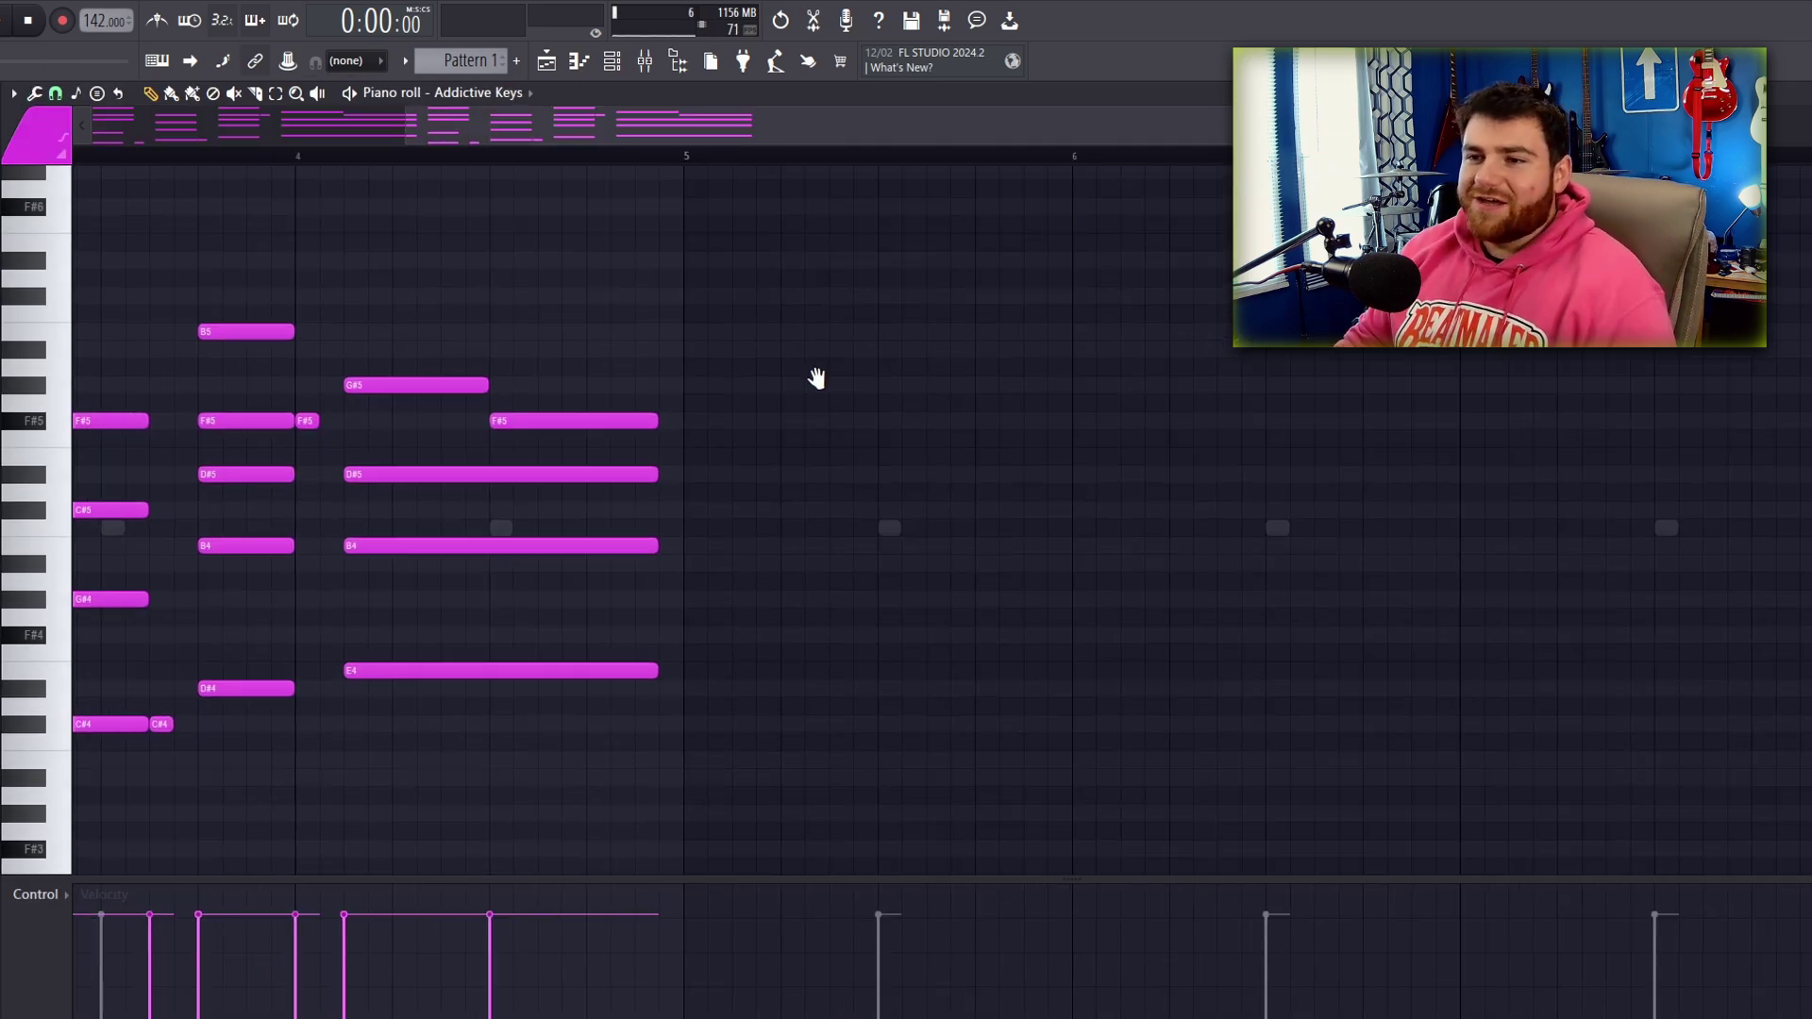
Stack a duplicate B5 note exactly on the first B5 note in the Addictive Keys piano roll.
drag(817, 376, 1227, 461)
scroll(439, 395, down, 3)
scroll(237, 391, down, 2)
scroll(105, 348, up, 3)
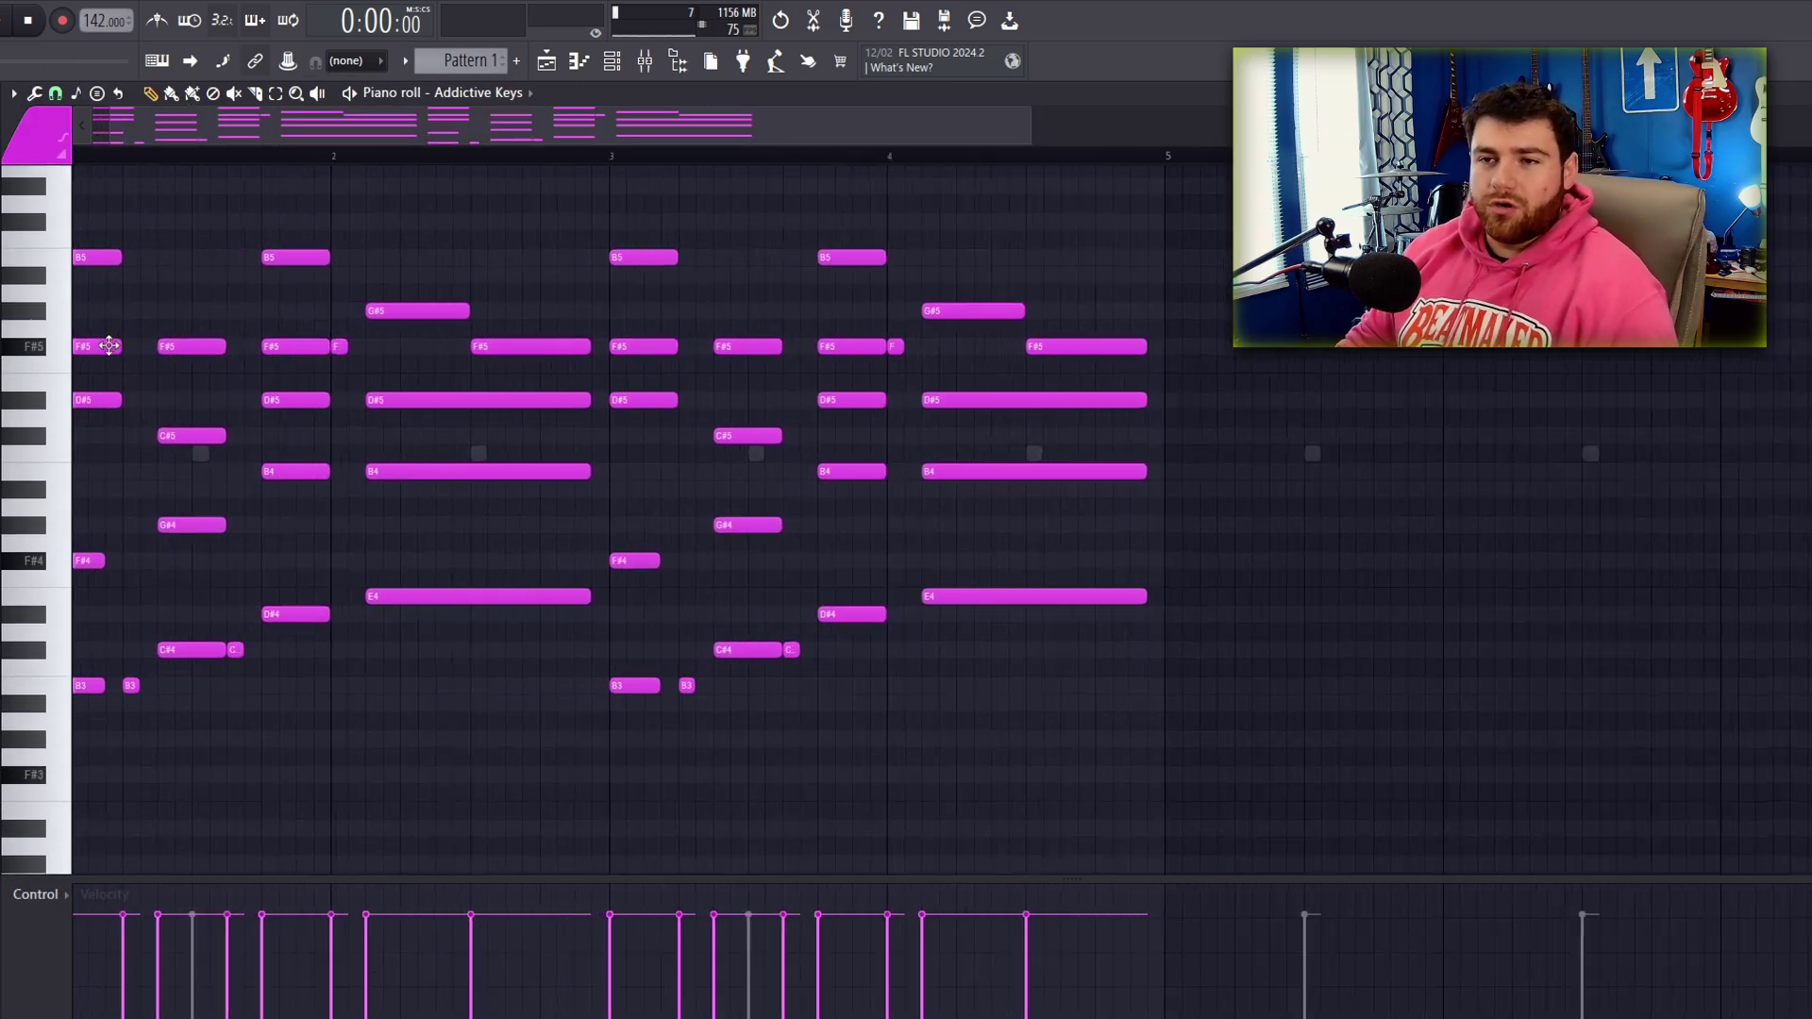
click(127, 291)
drag(312, 290, 203, 291)
drag(592, 578, 360, 570)
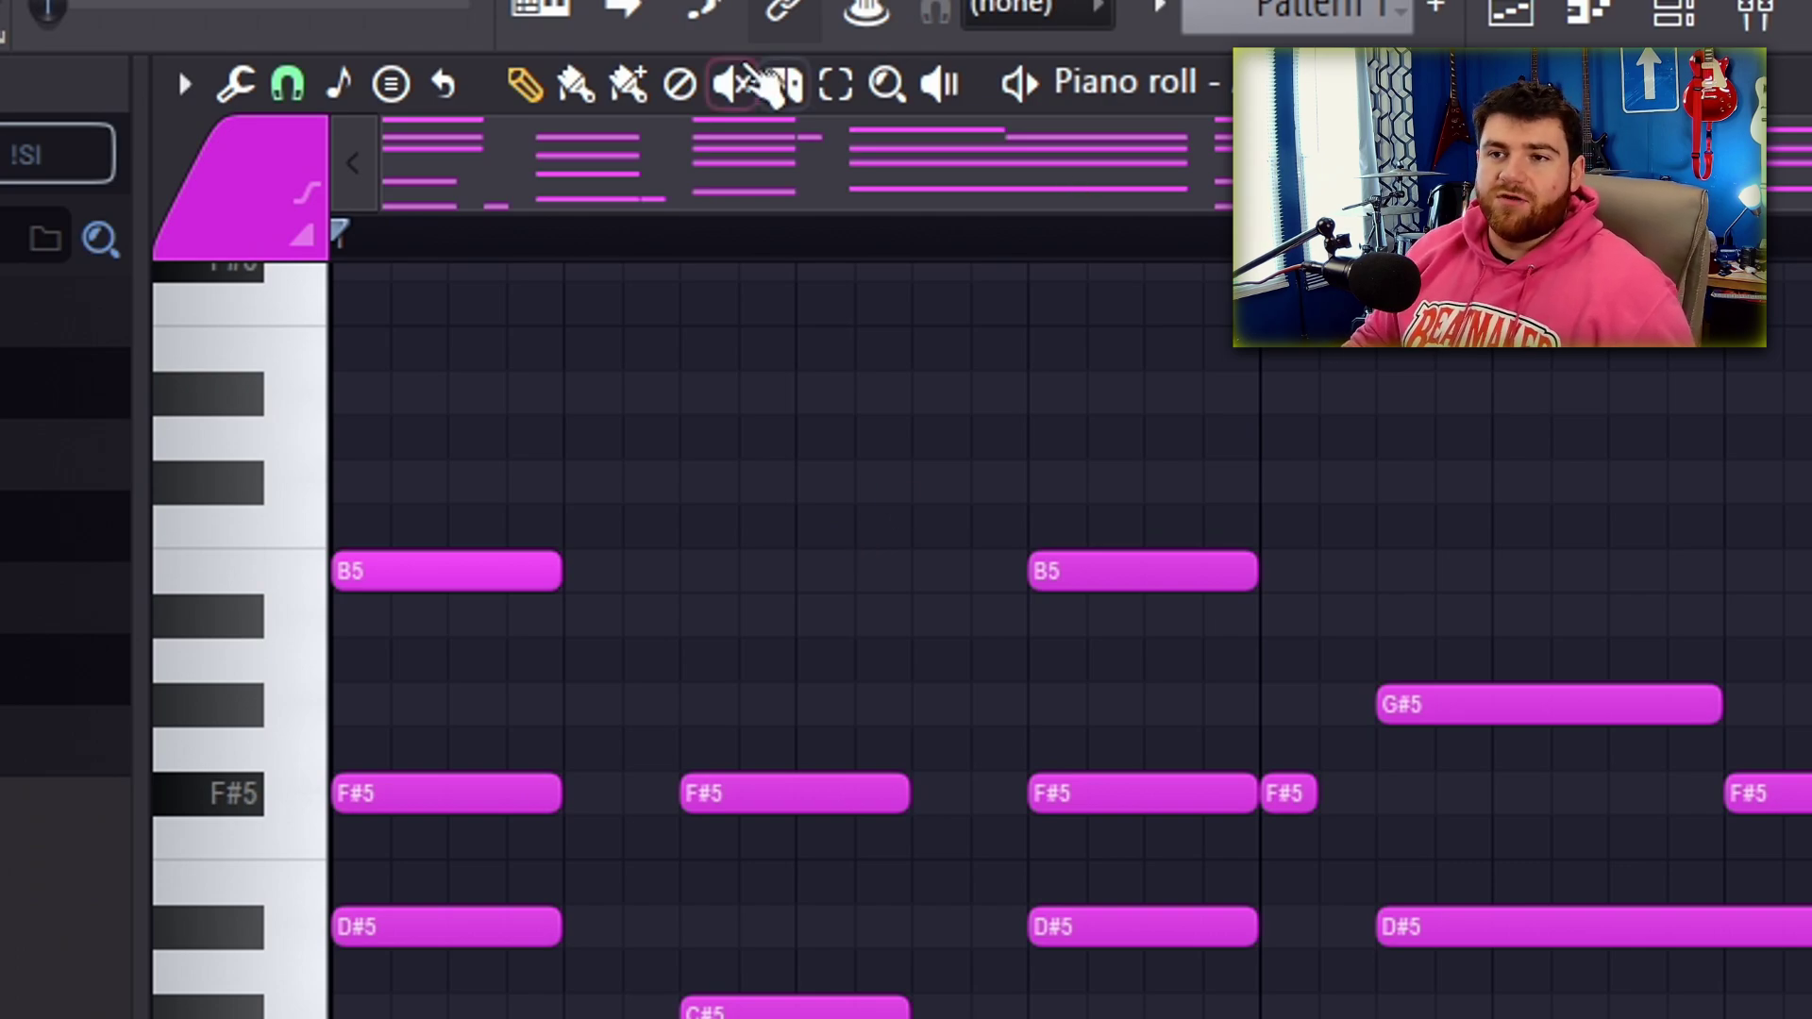
Select all overlapping notes in the piano roll.
click(184, 84)
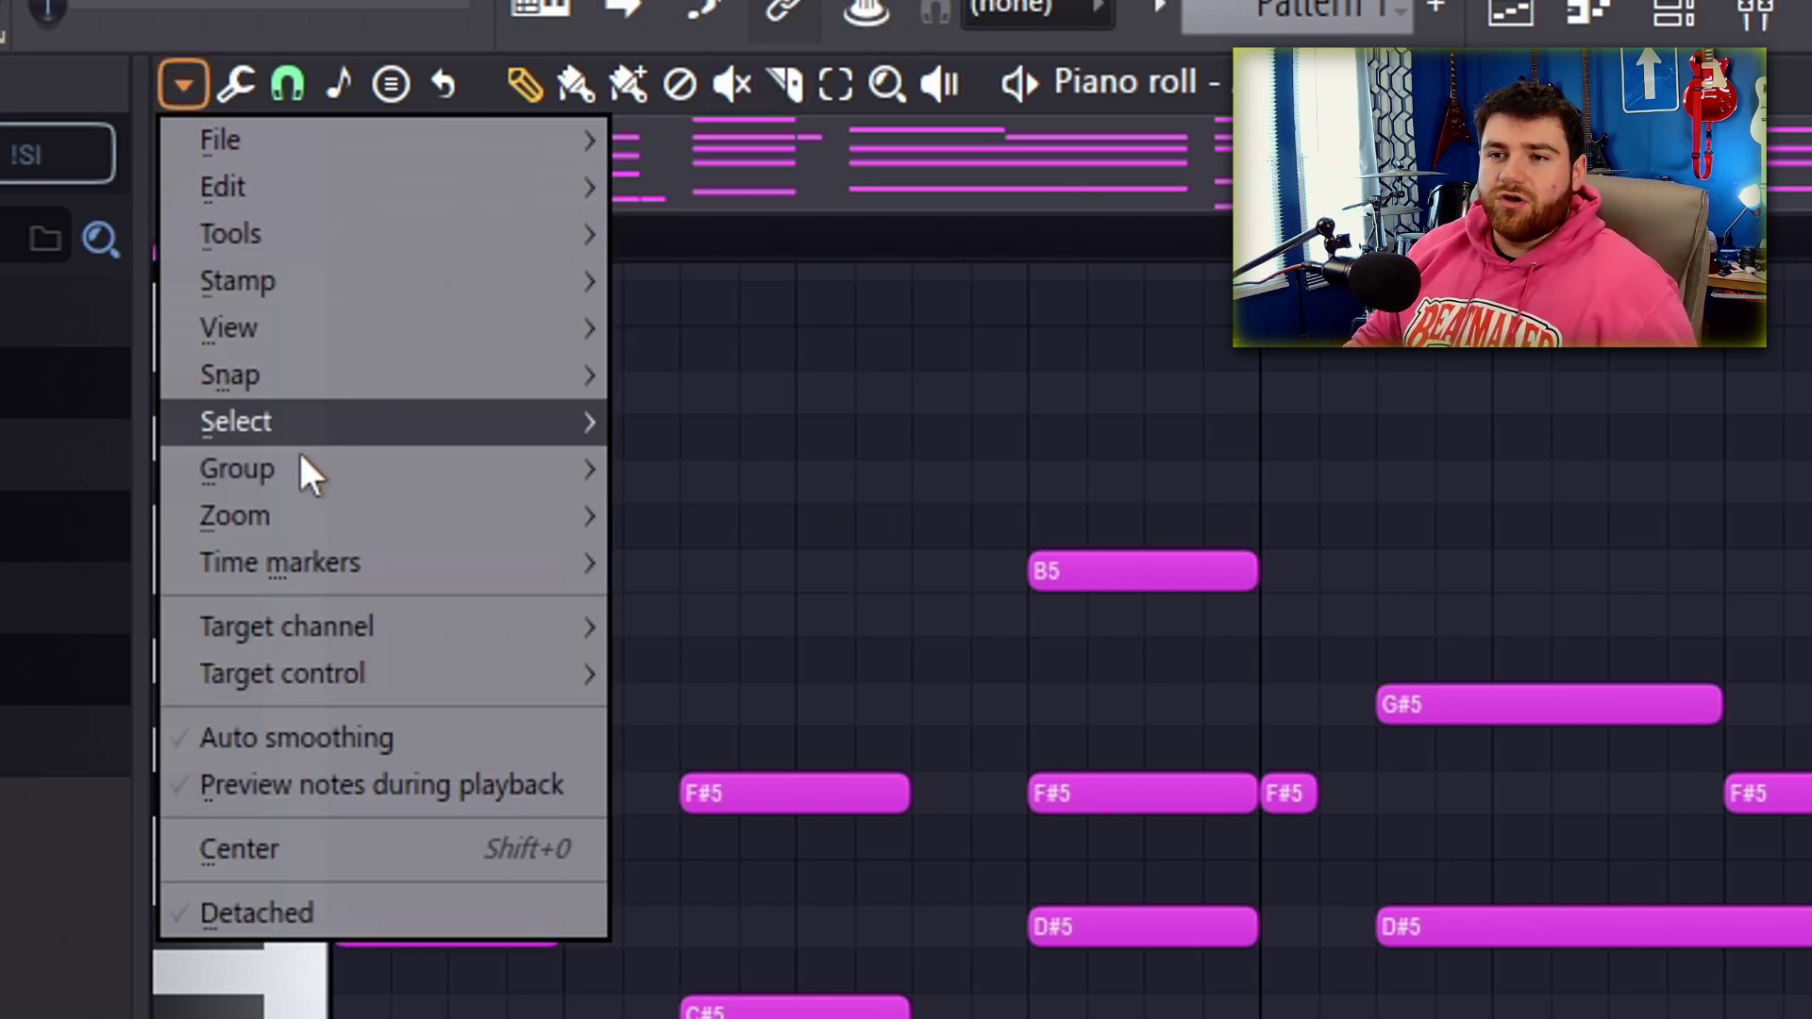
mouse_move(311, 416)
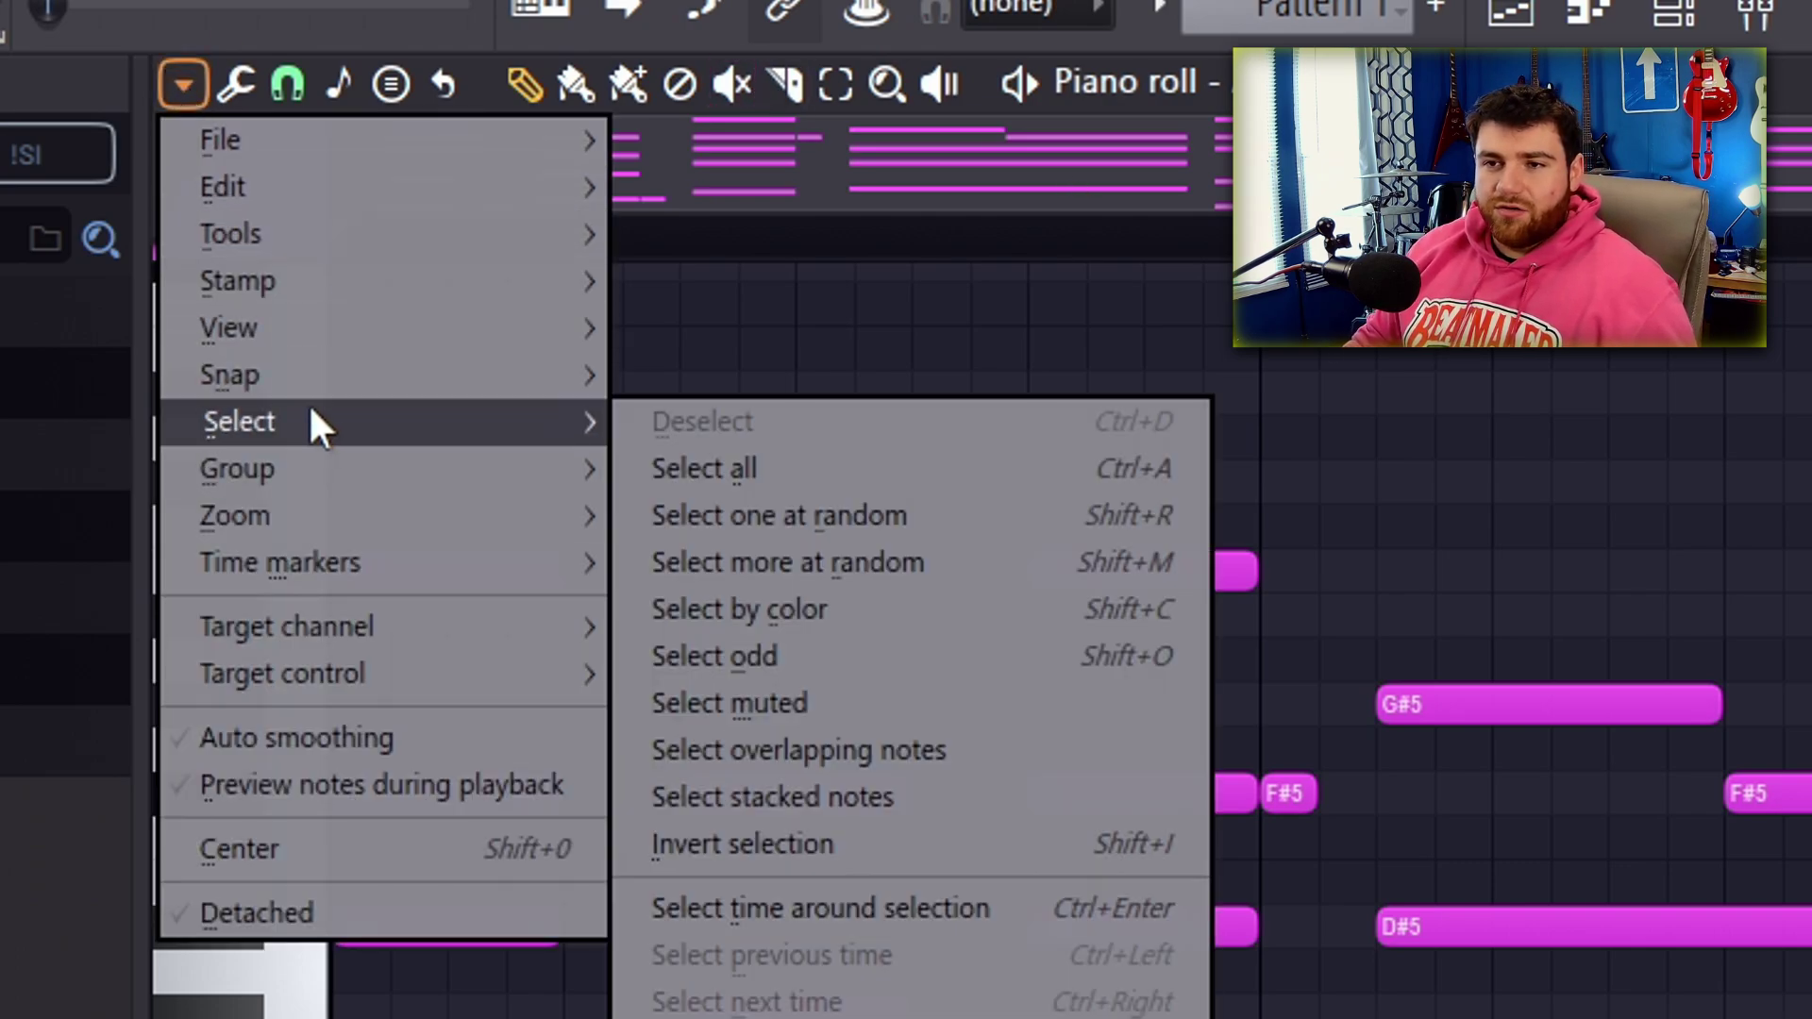
click(972, 756)
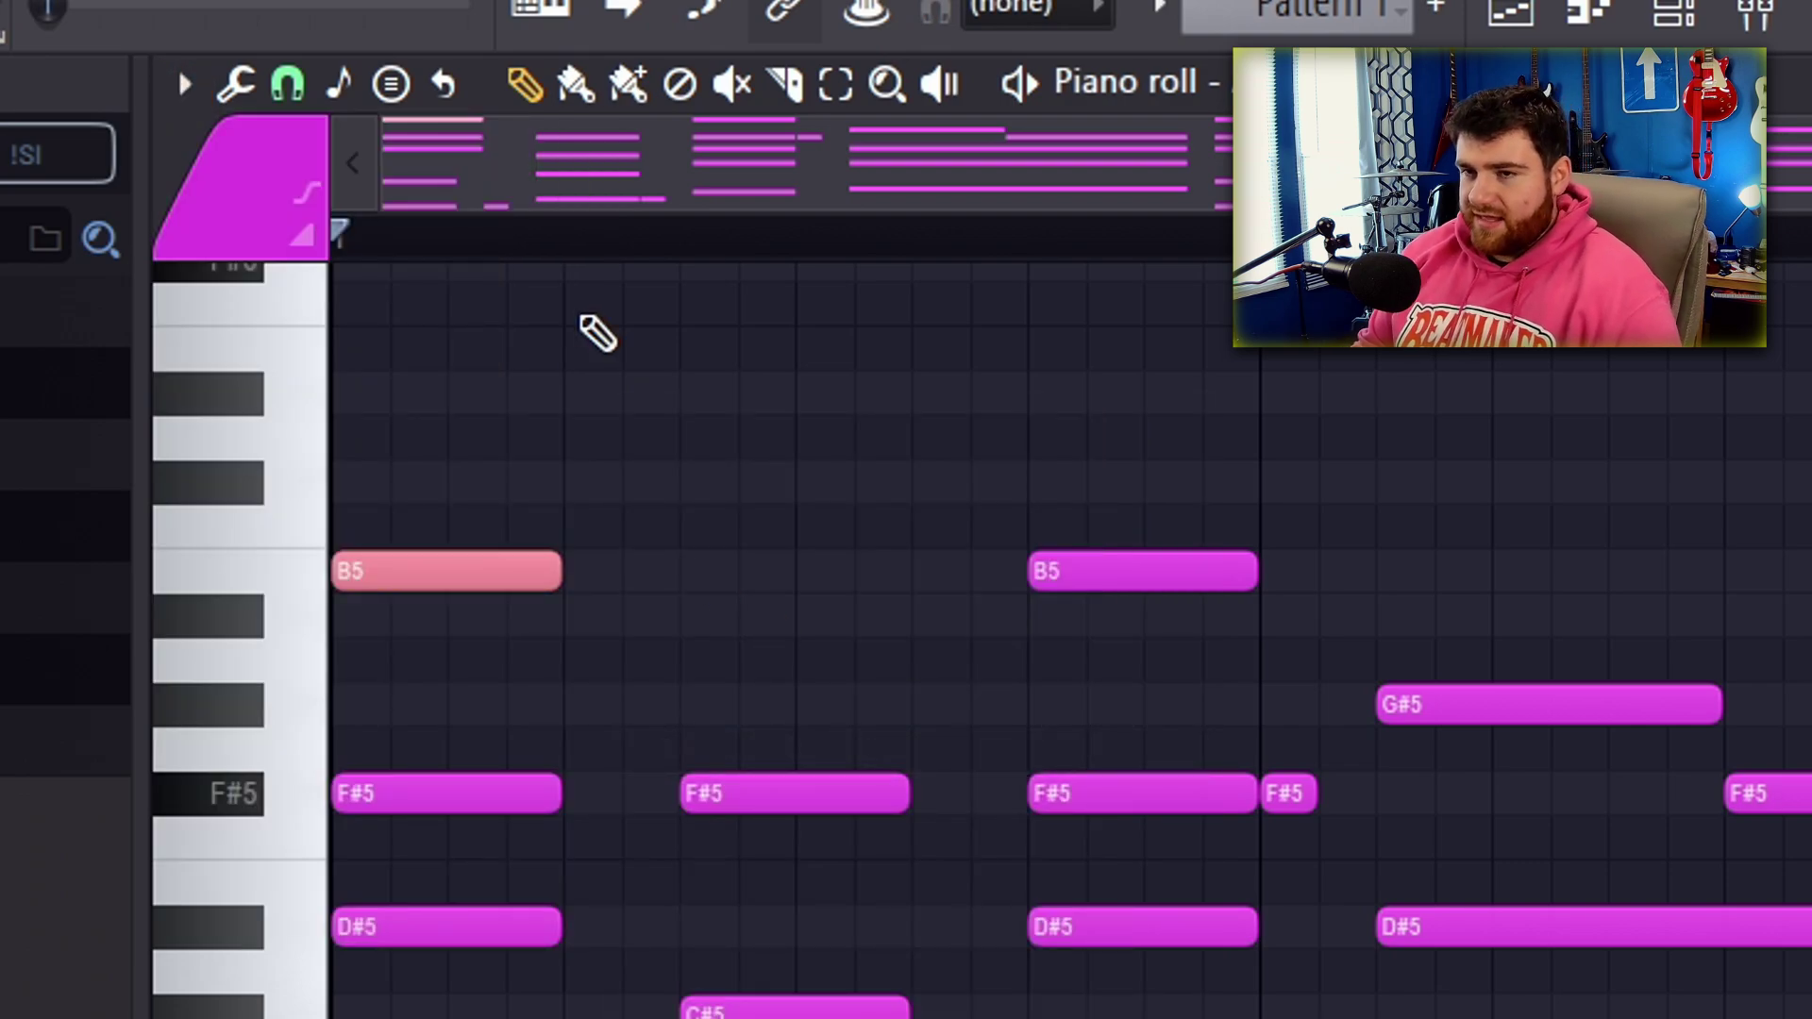
Deselect the notes and shift the duplicate of the first B5 two grid steps later, partly overlapping the original.
key(ctrl+d)
click(401, 568)
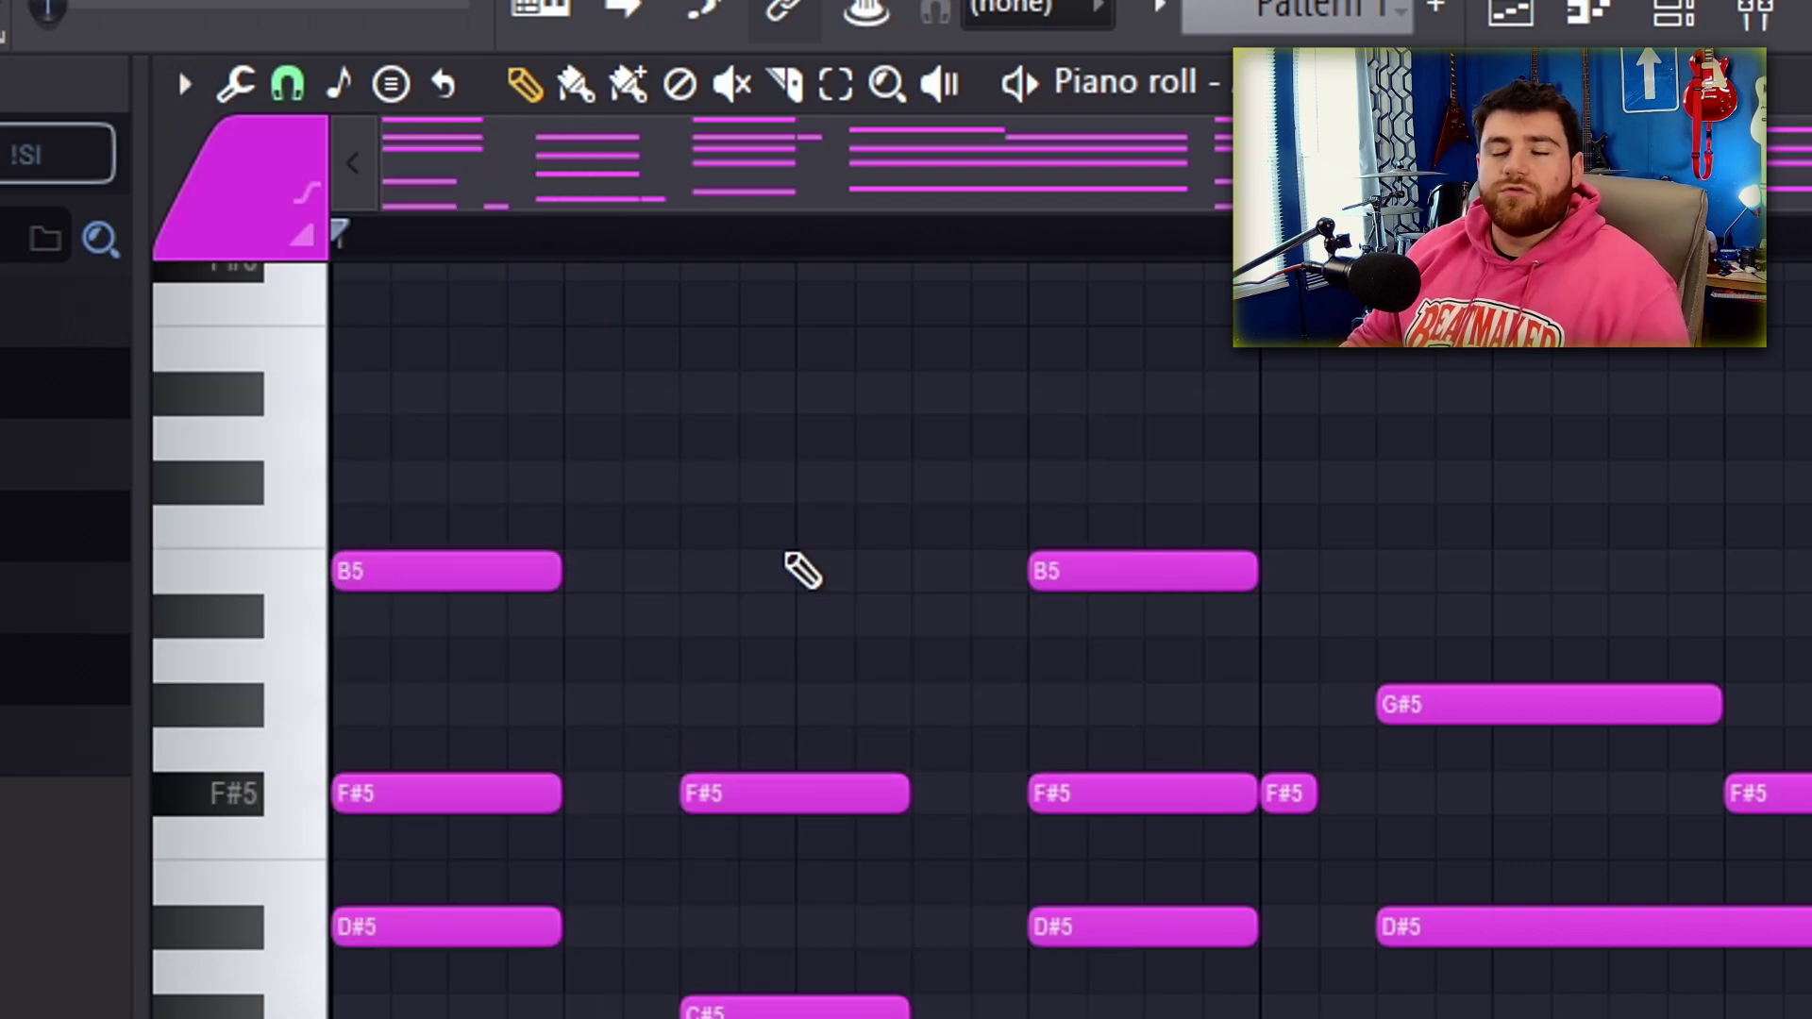
drag(497, 570, 614, 557)
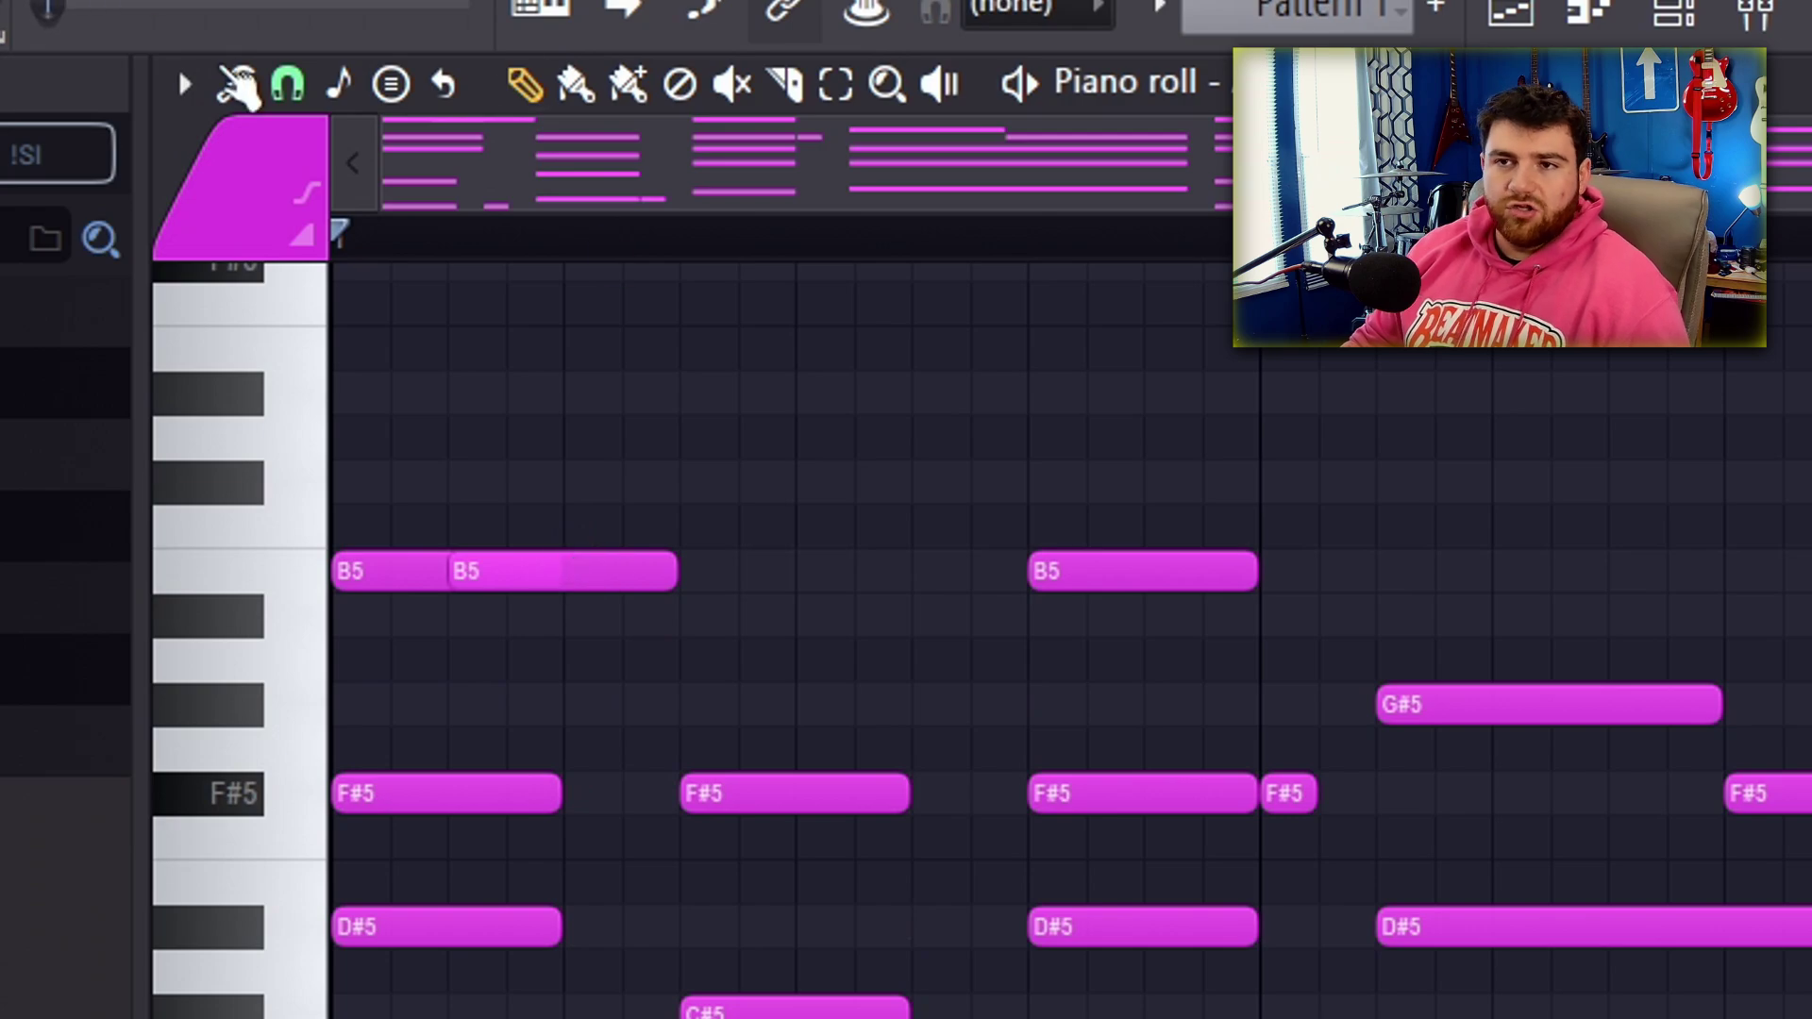
Select the overlapping notes again and delete the partly overlapping B5 note.
click(235, 84)
click(189, 87)
click(189, 89)
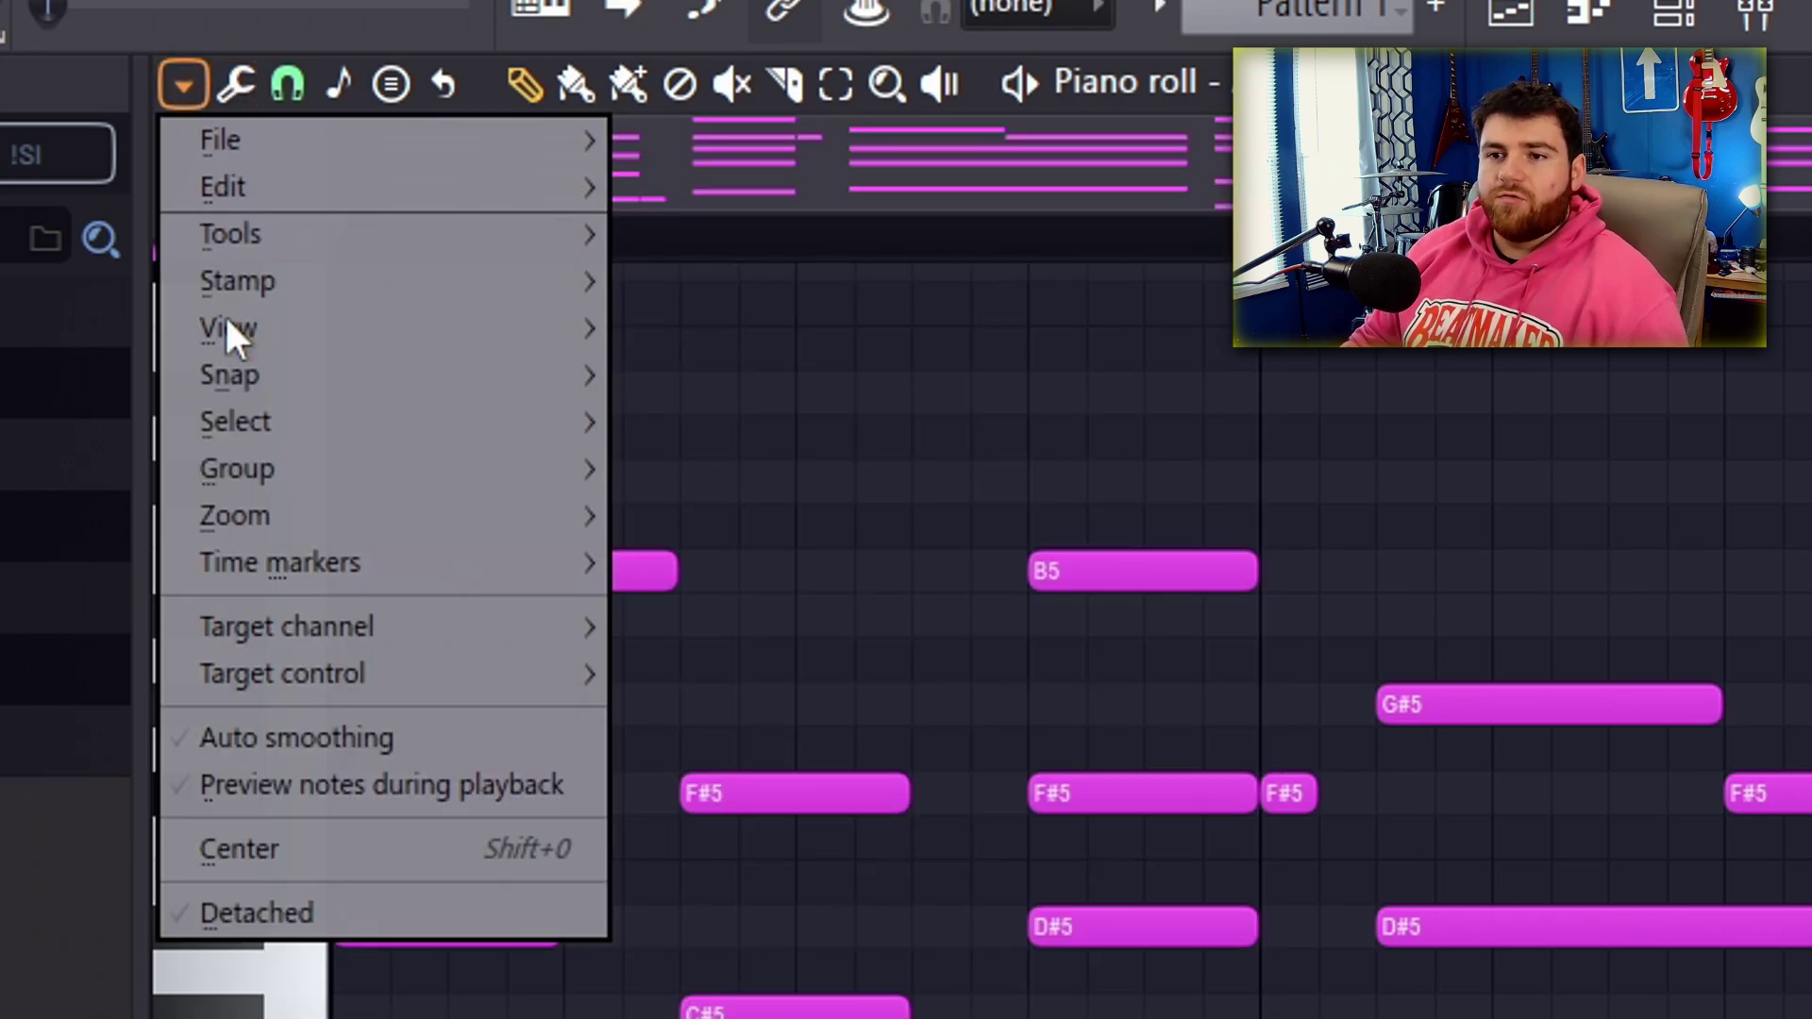
mouse_move(303, 415)
click(828, 760)
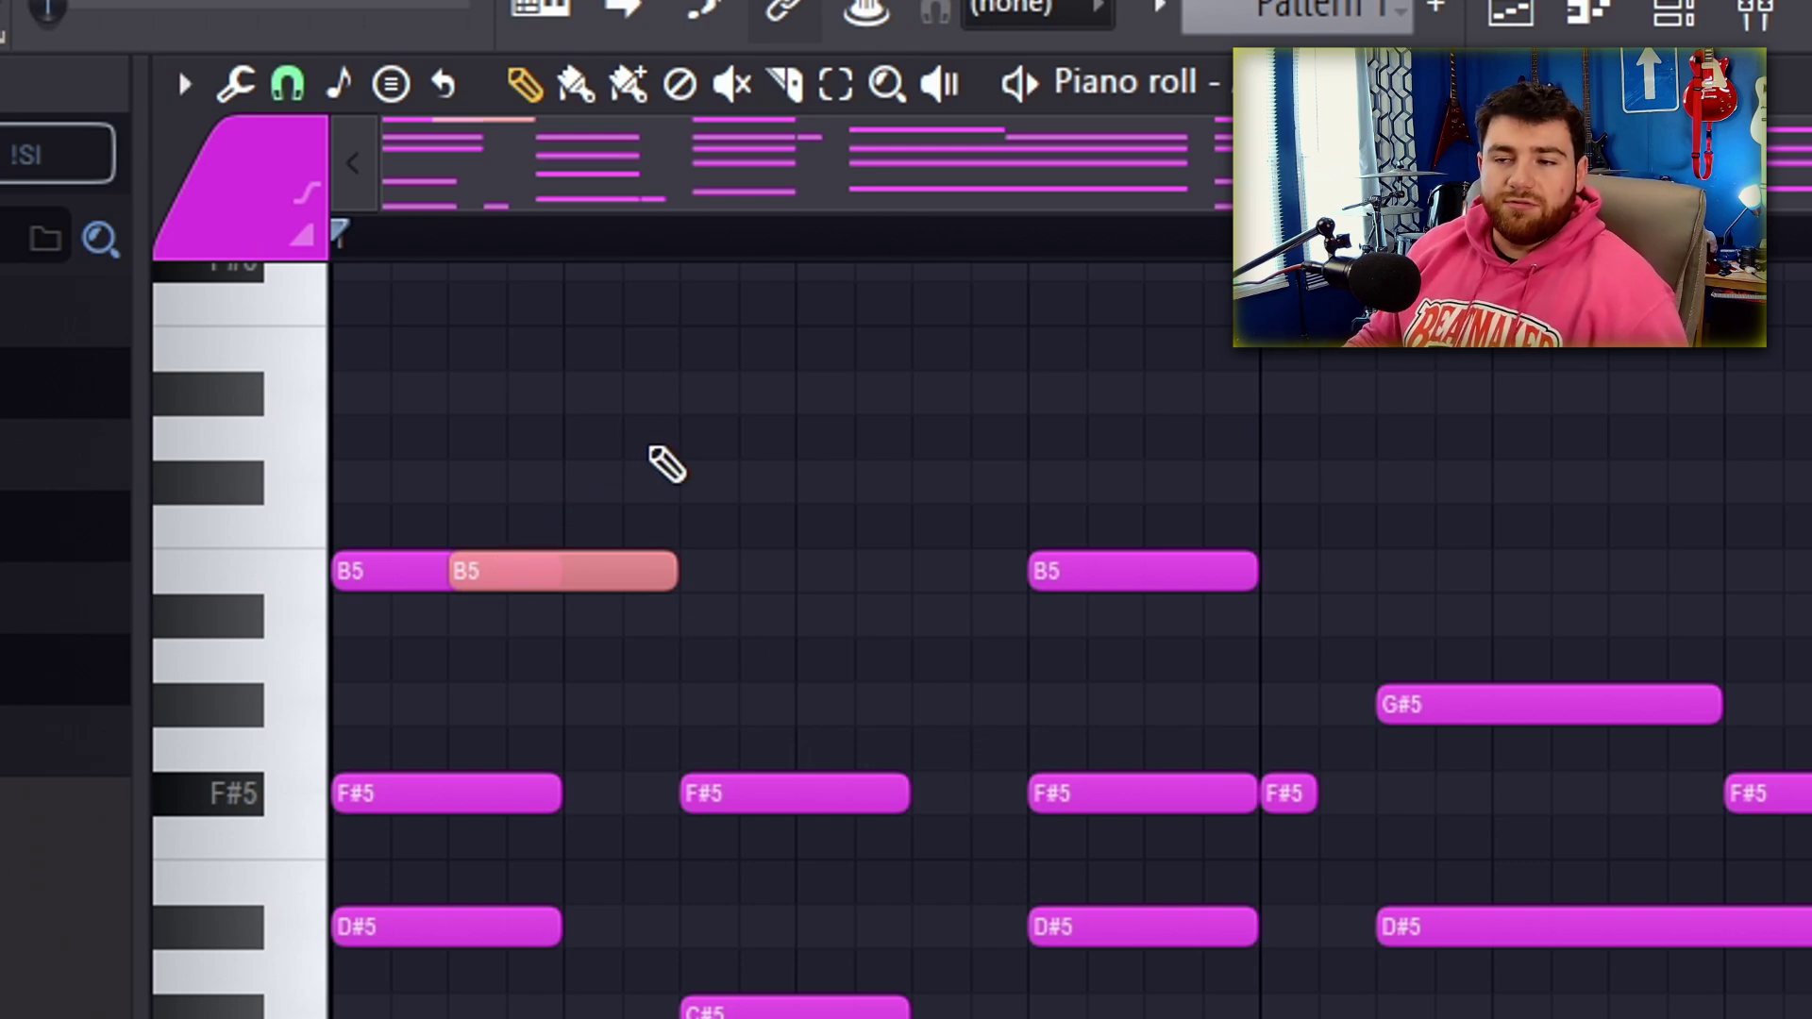
key(Delete)
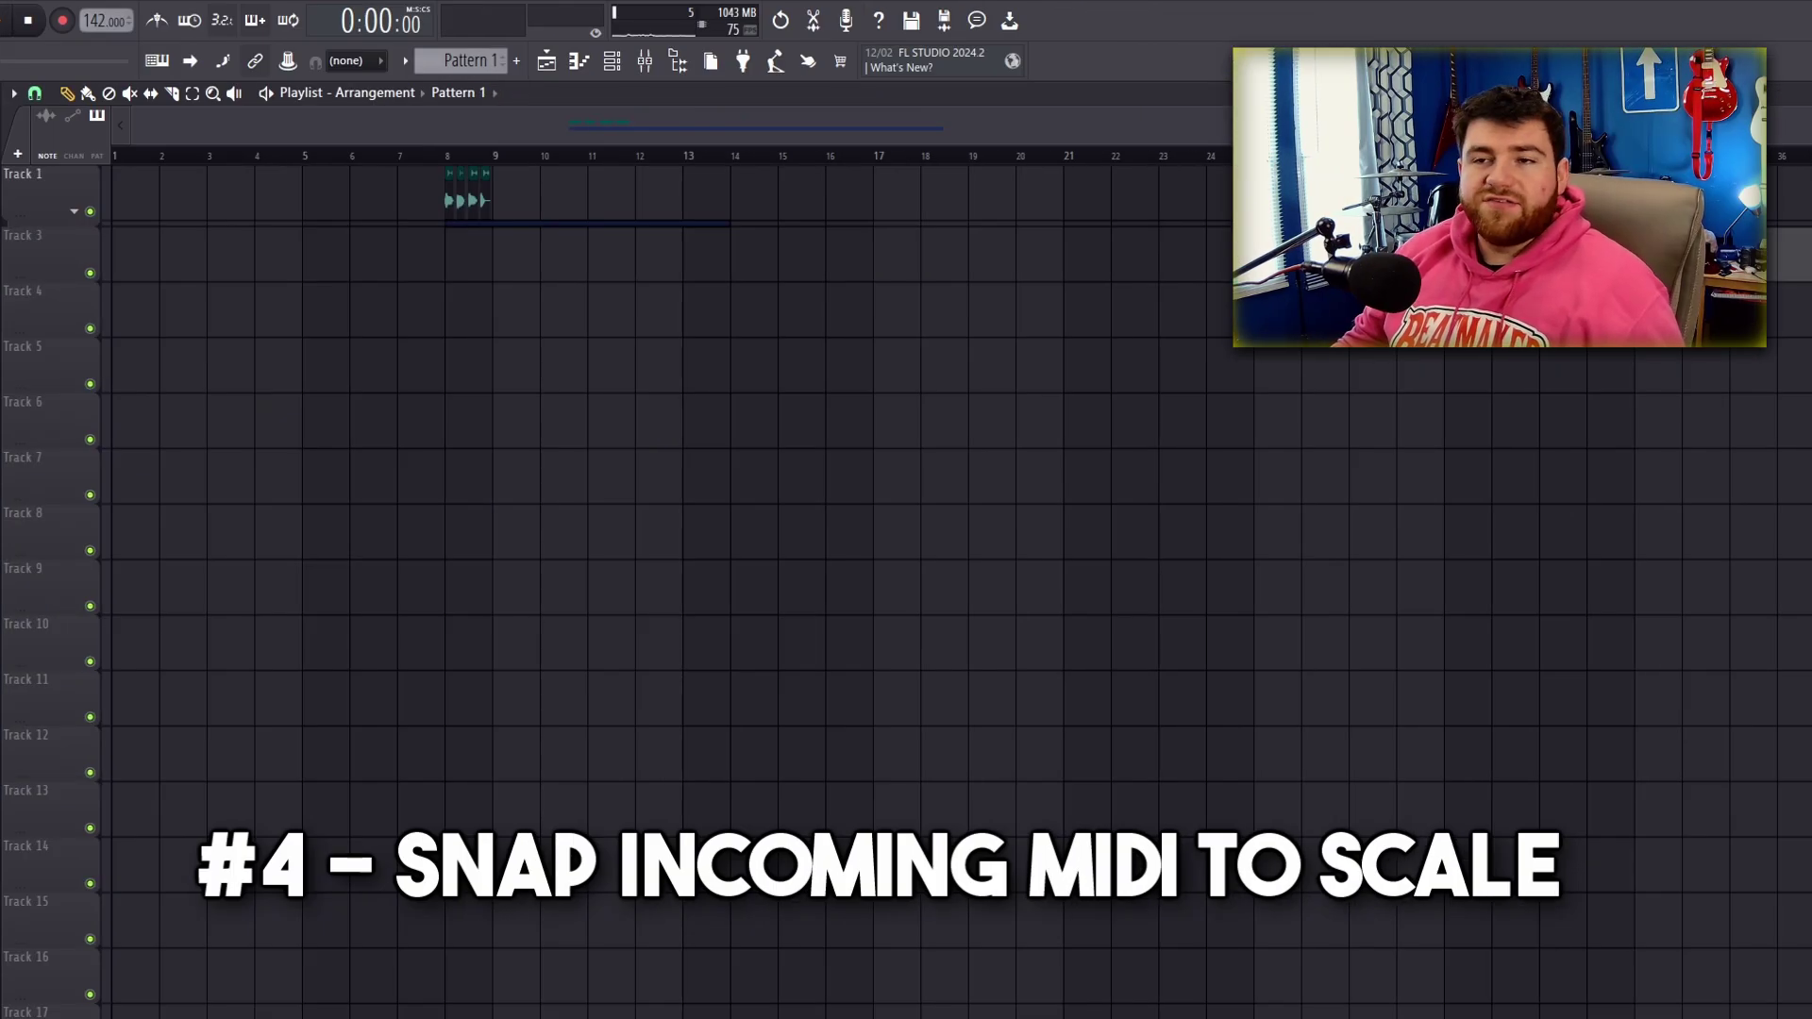
Move the Pattern 1 clip to bar 1 of Track 7 in the playlist.
drag(823, 422, 139, 436)
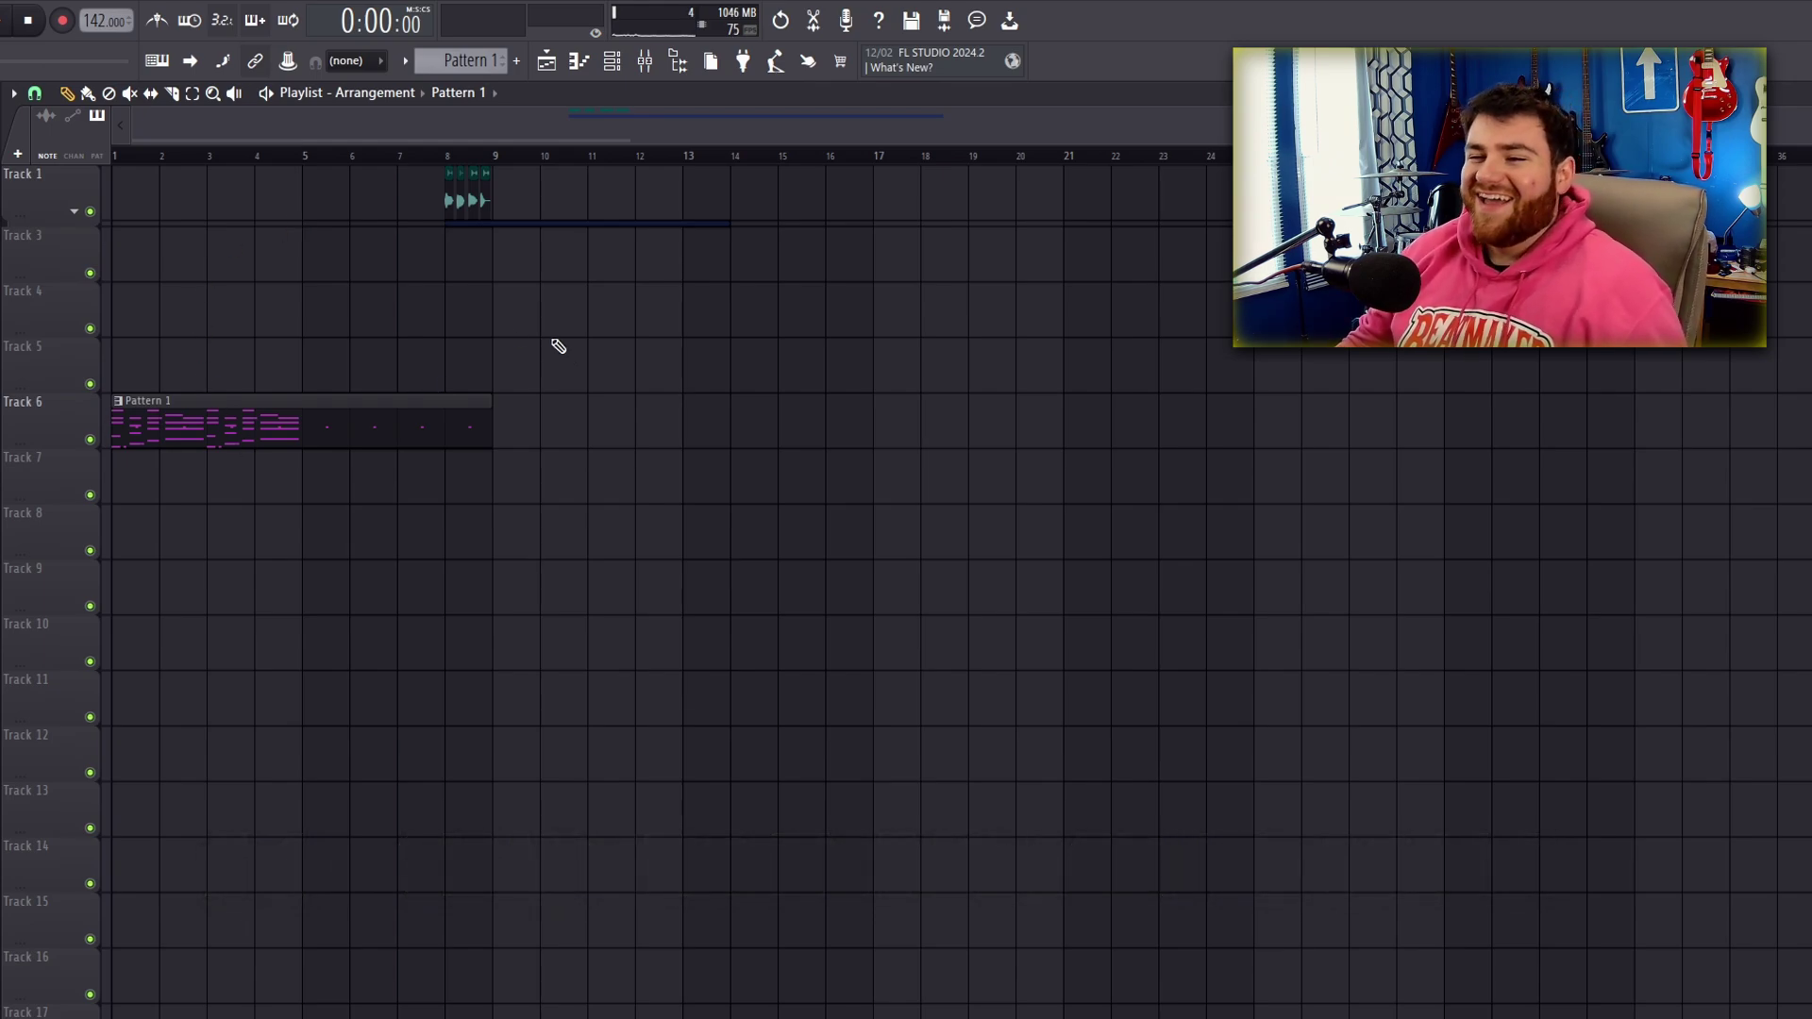
right_click(123, 401)
drag(350, 484, 68, 425)
right_click(118, 456)
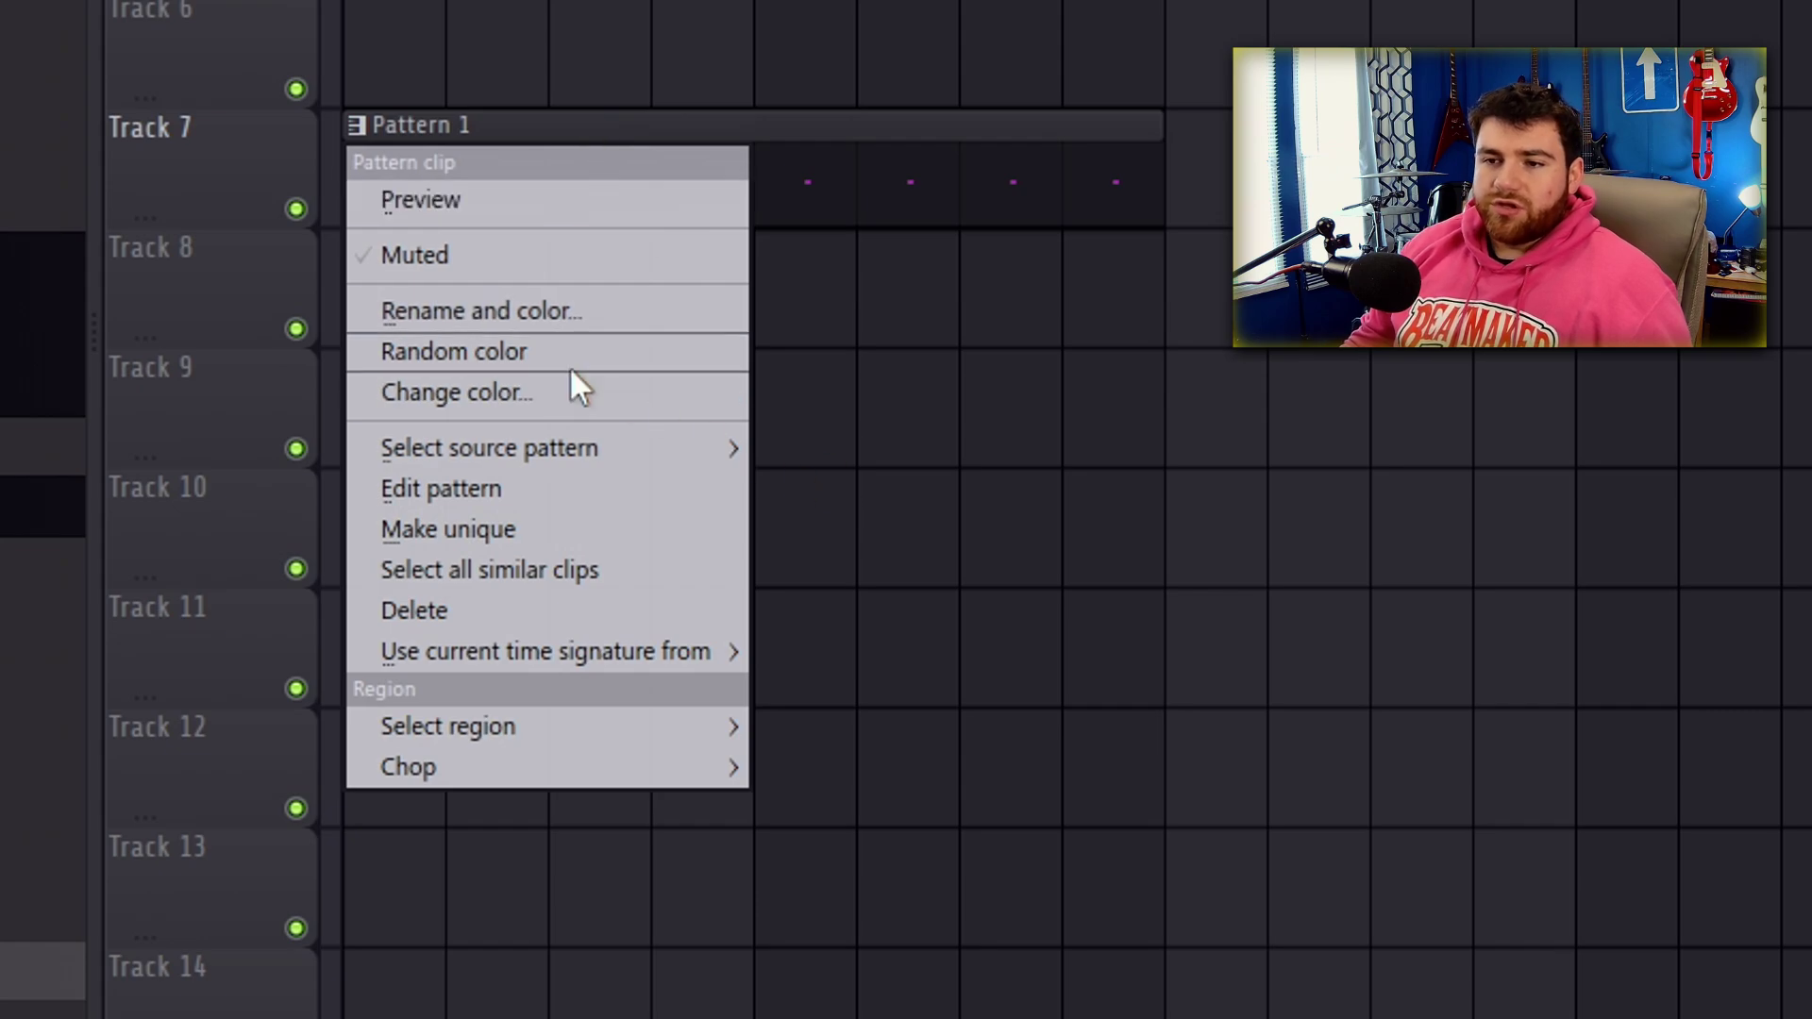
click(524, 389)
click(1151, 217)
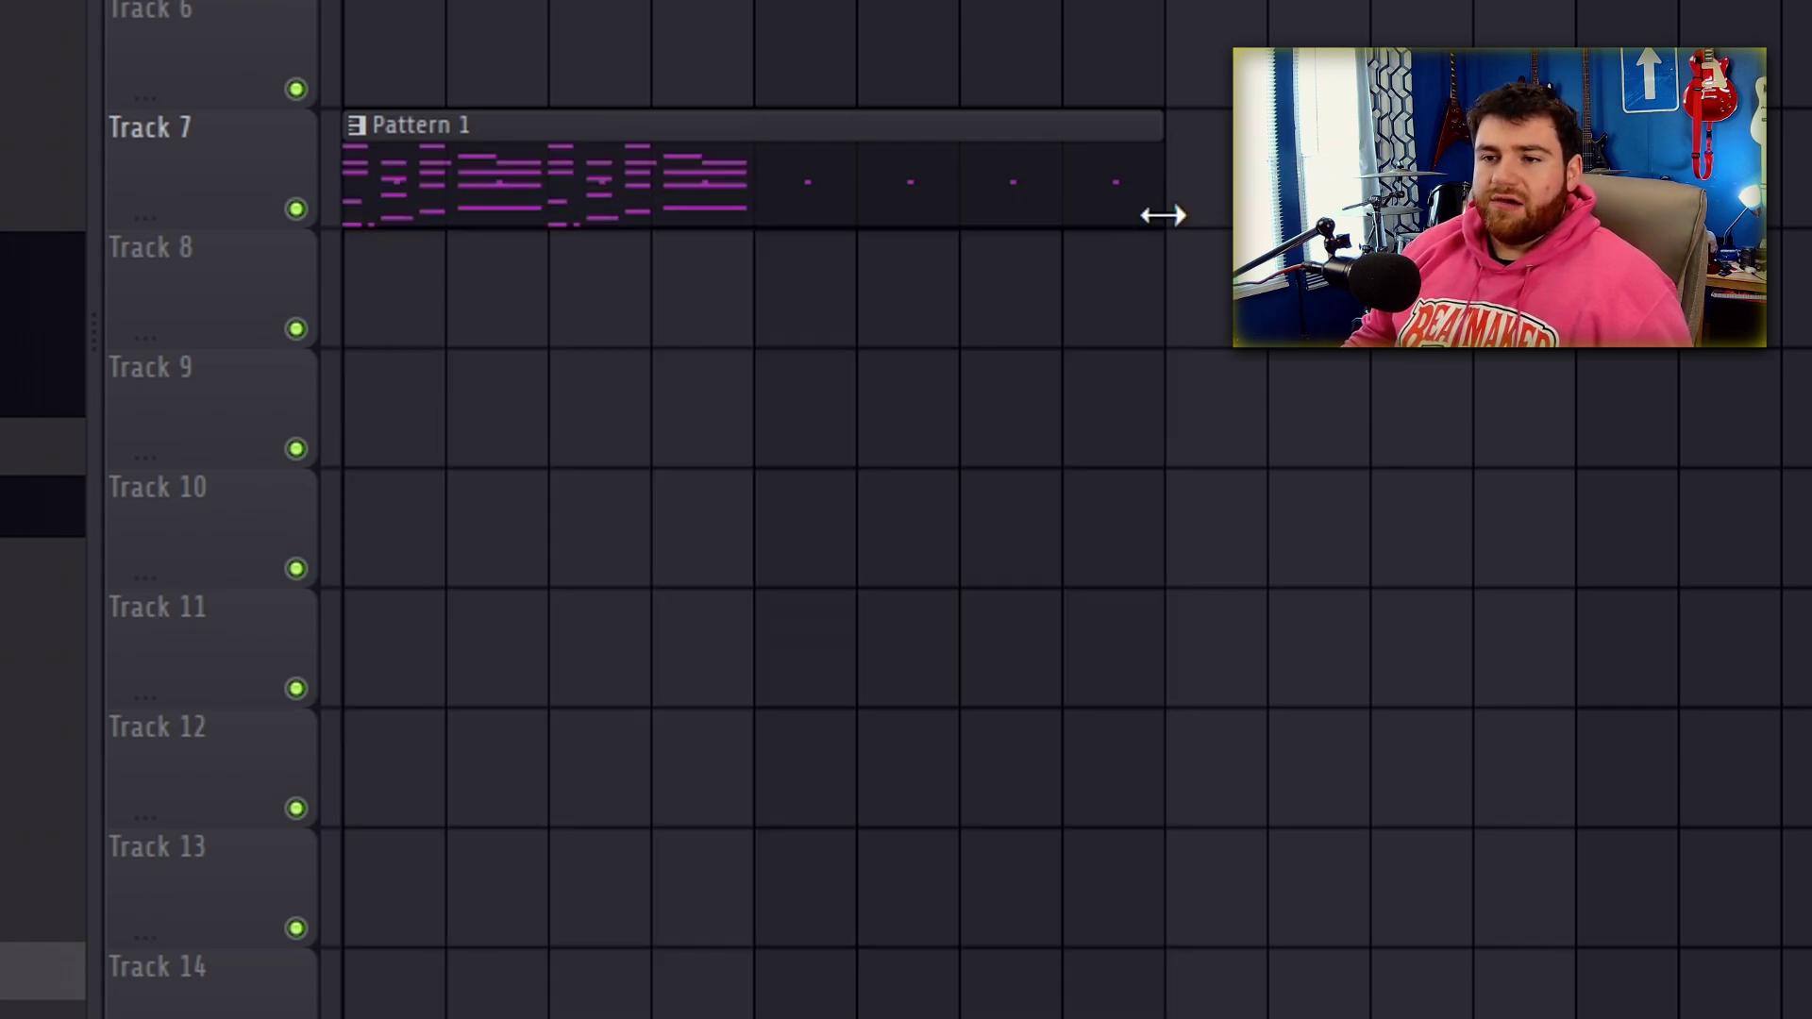
Give the Pattern 1 clip on Track 7 a random color.
right_click(368, 142)
click(509, 352)
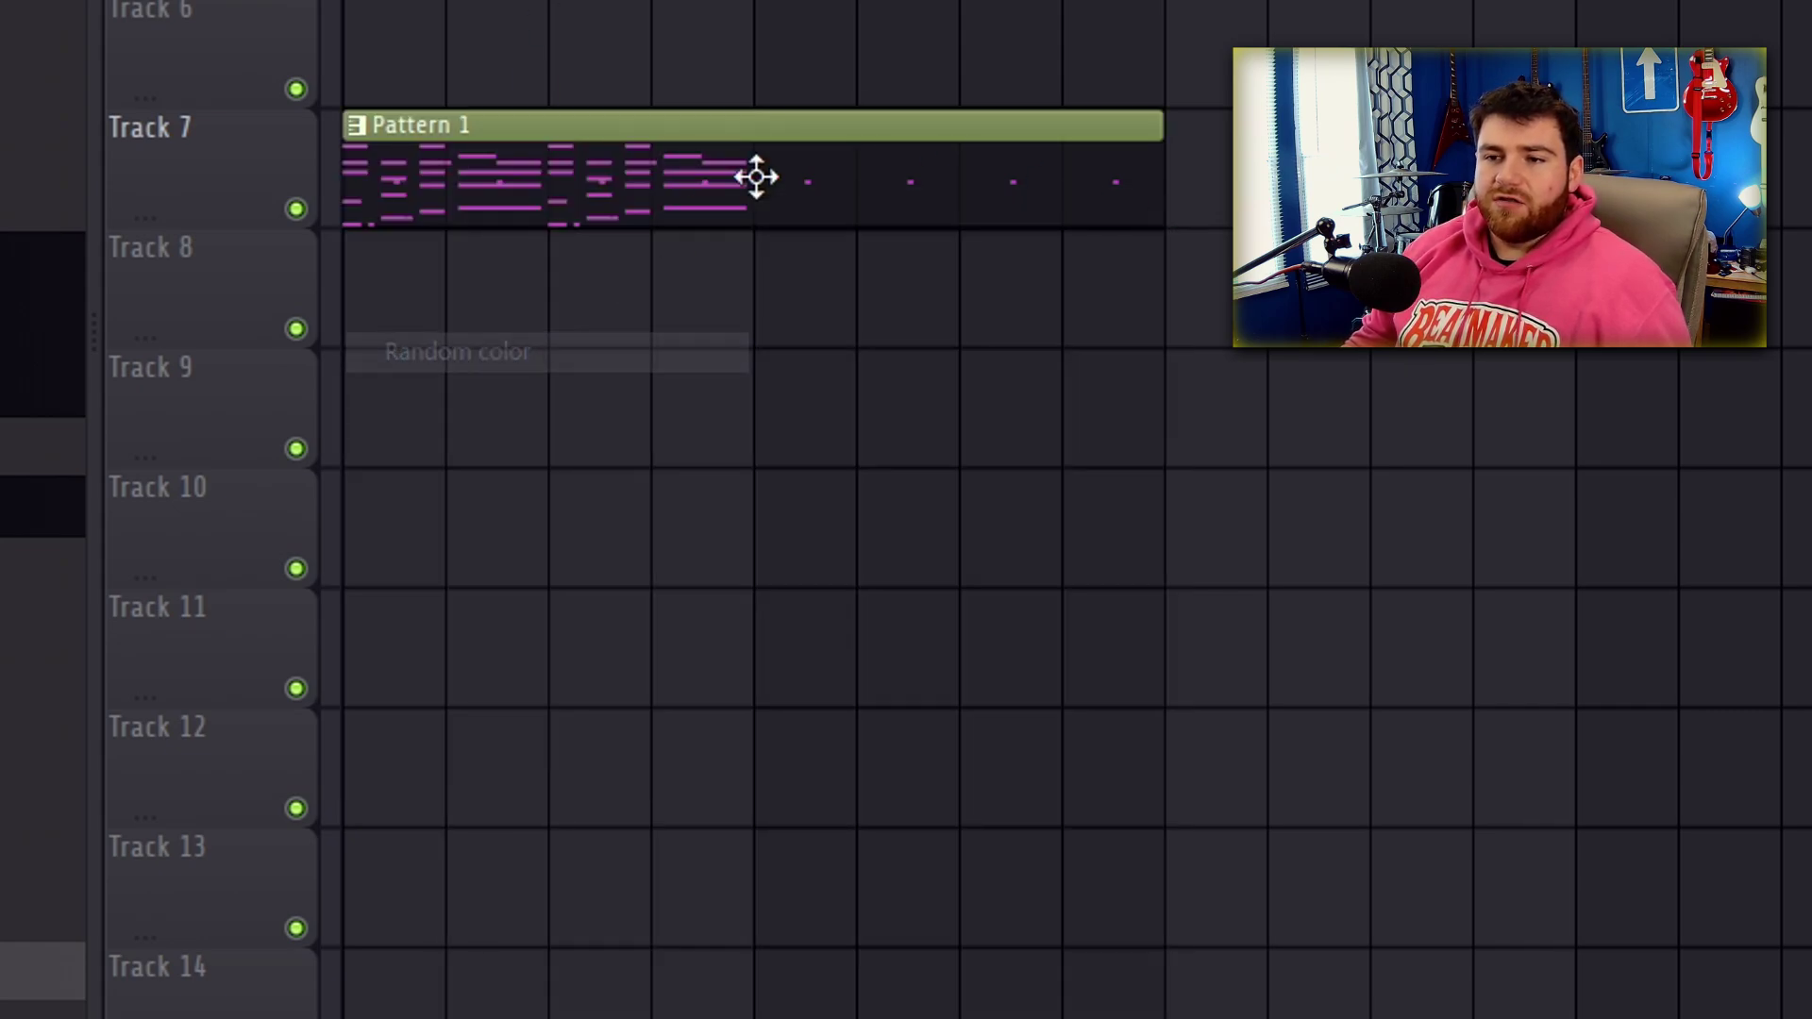
right_click(373, 141)
click(453, 307)
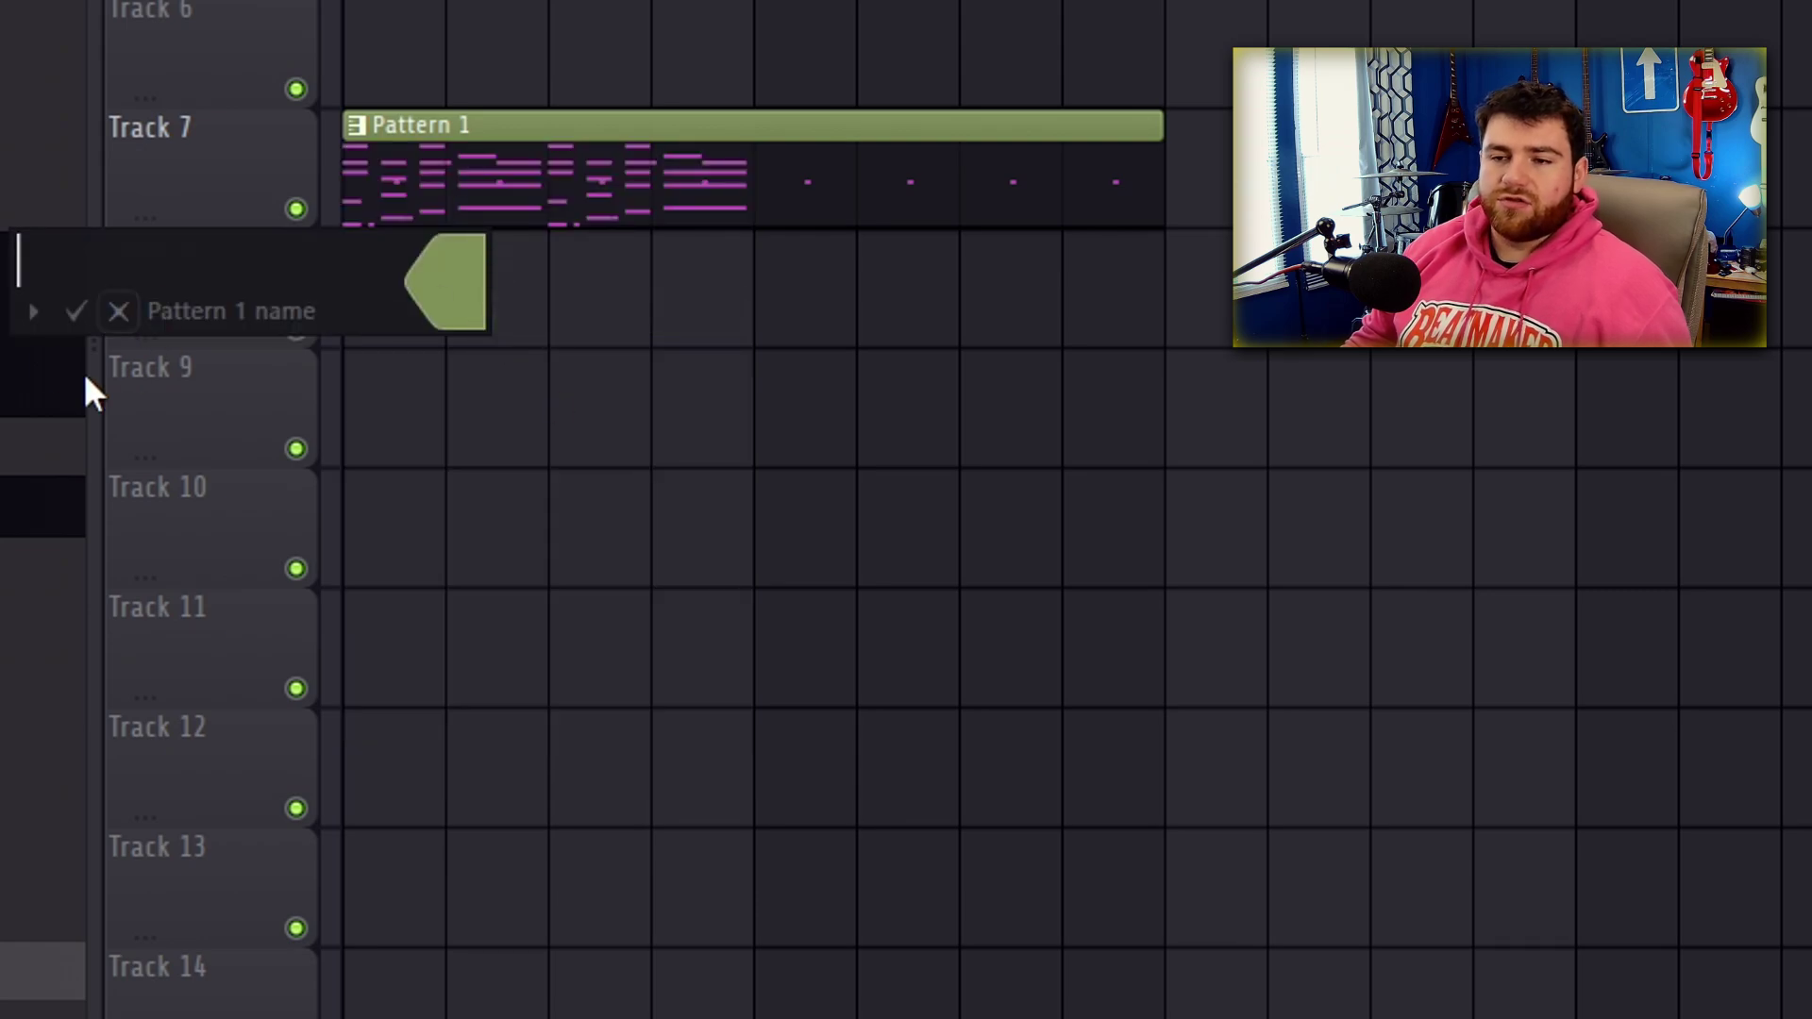
click(118, 312)
right_click(363, 132)
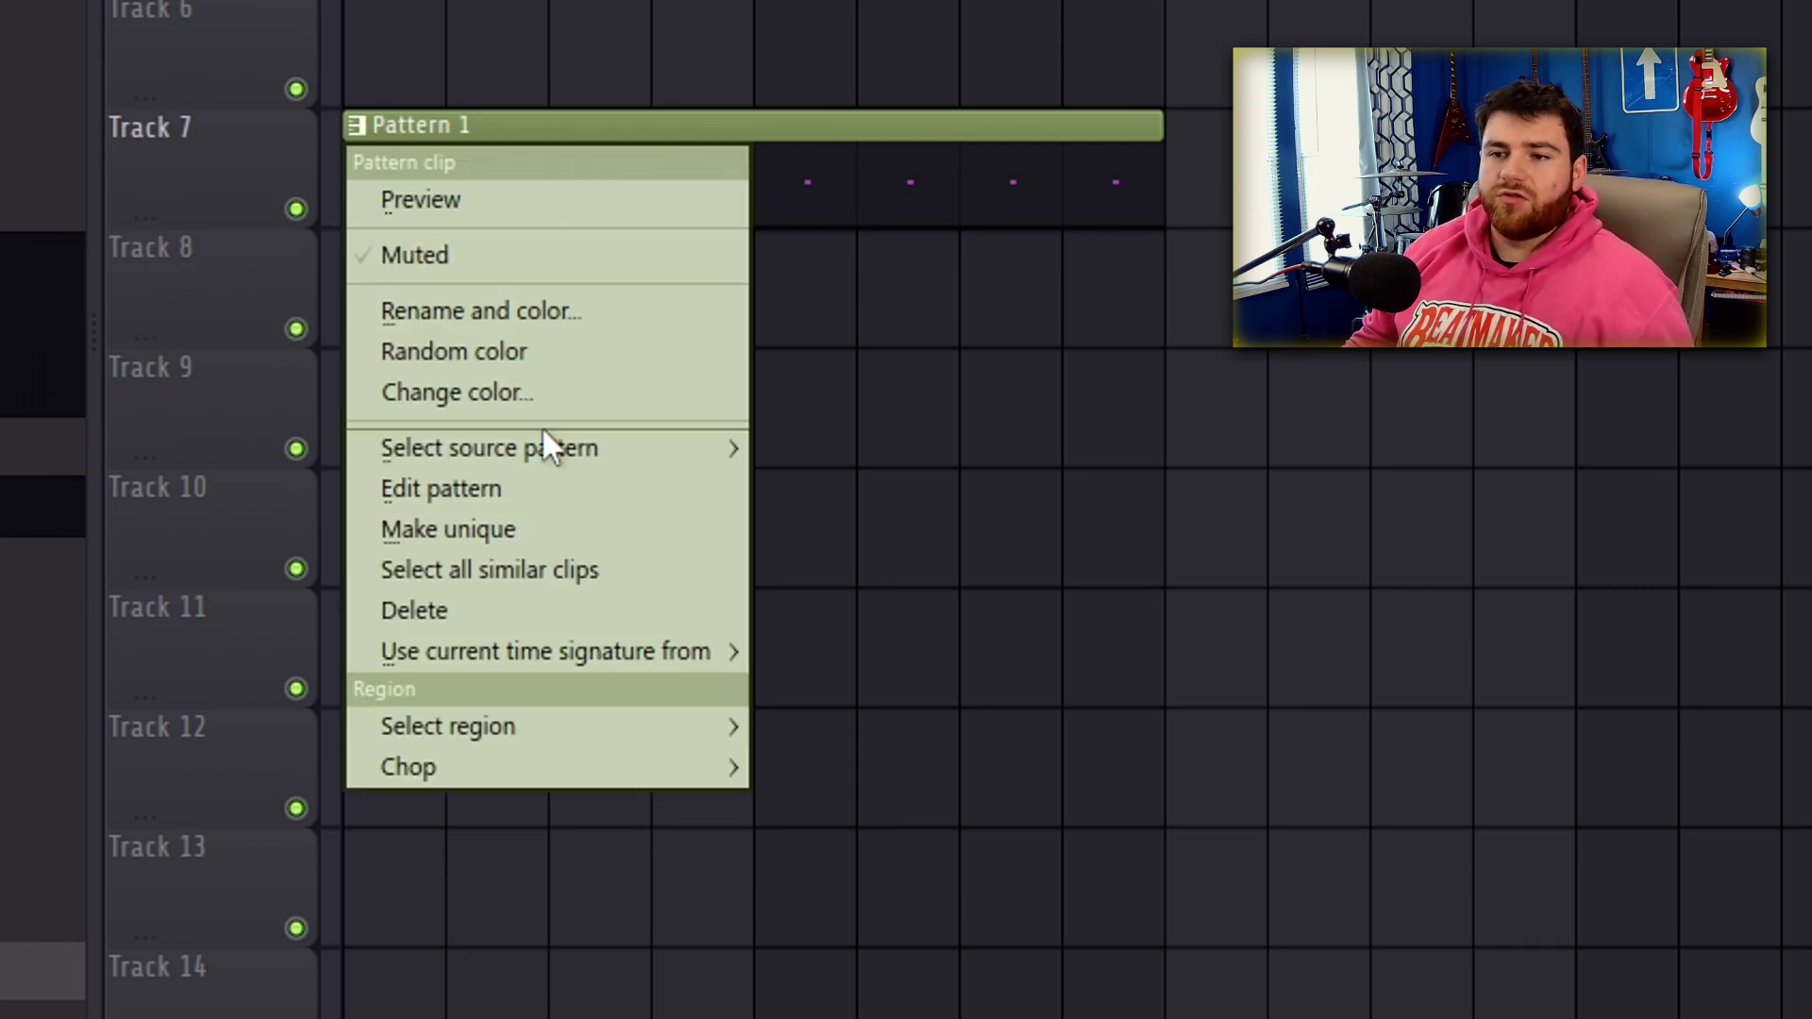
click(477, 311)
click(476, 302)
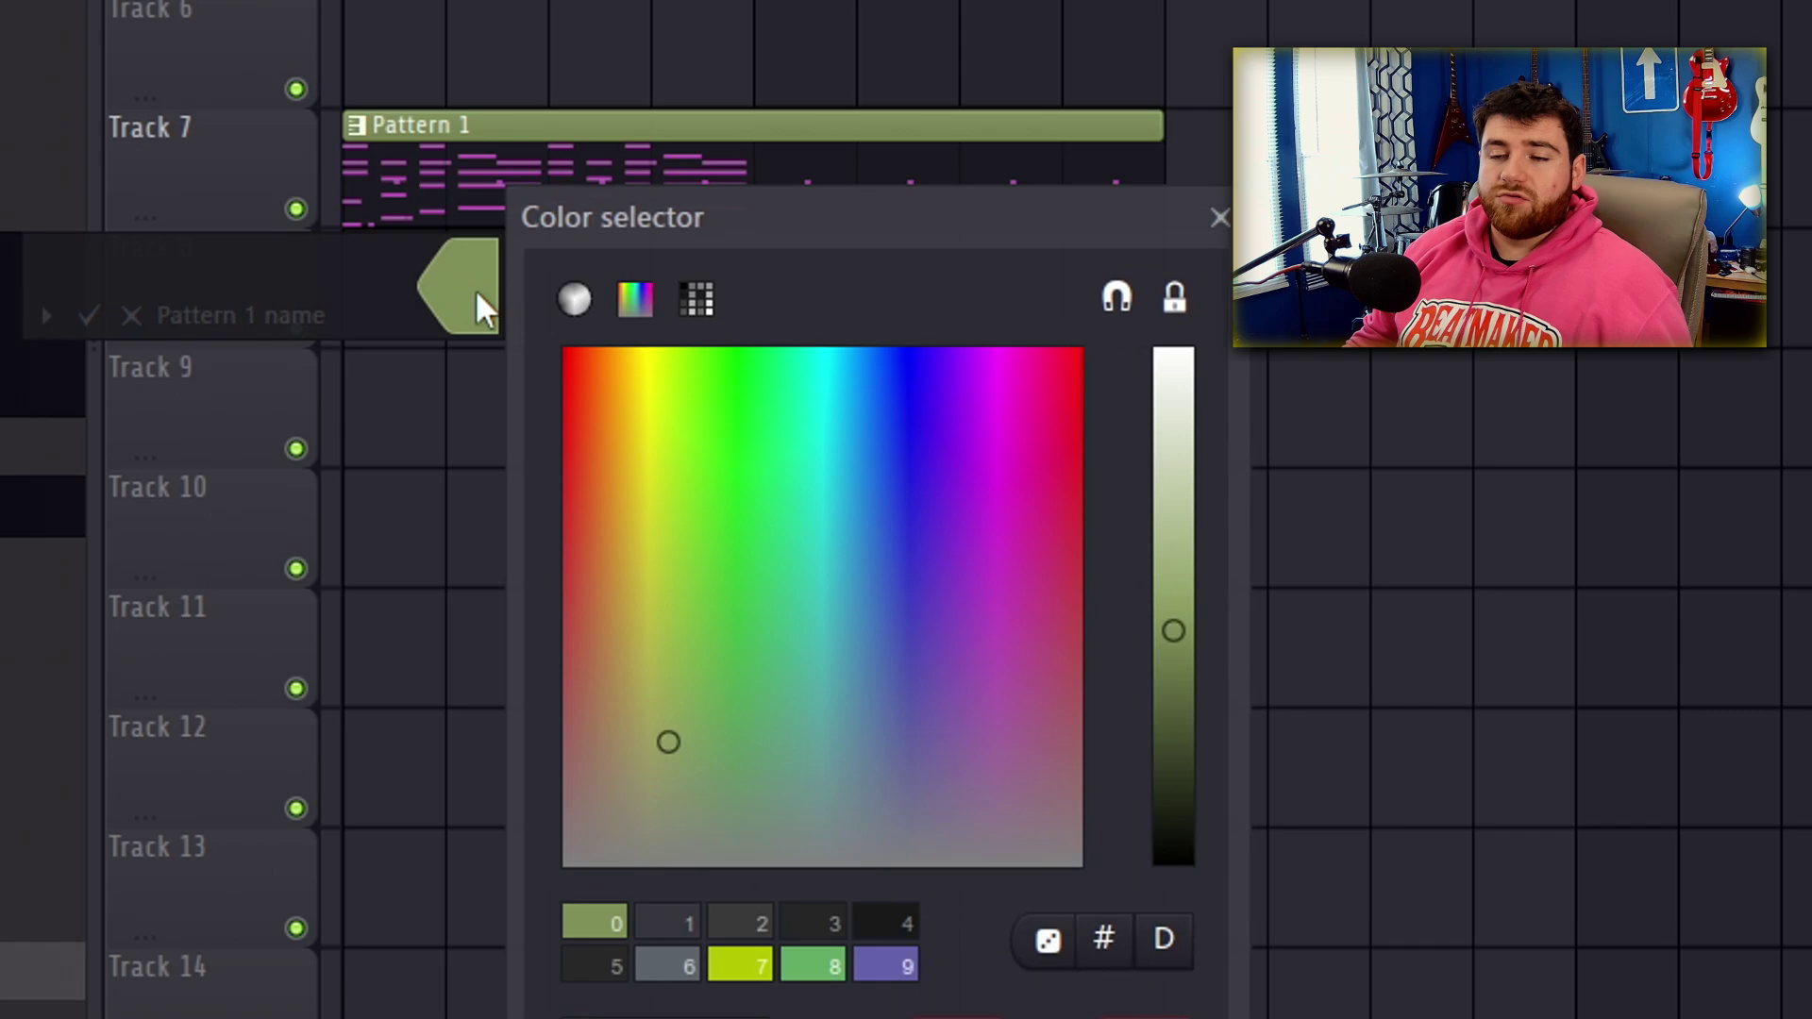
click(133, 316)
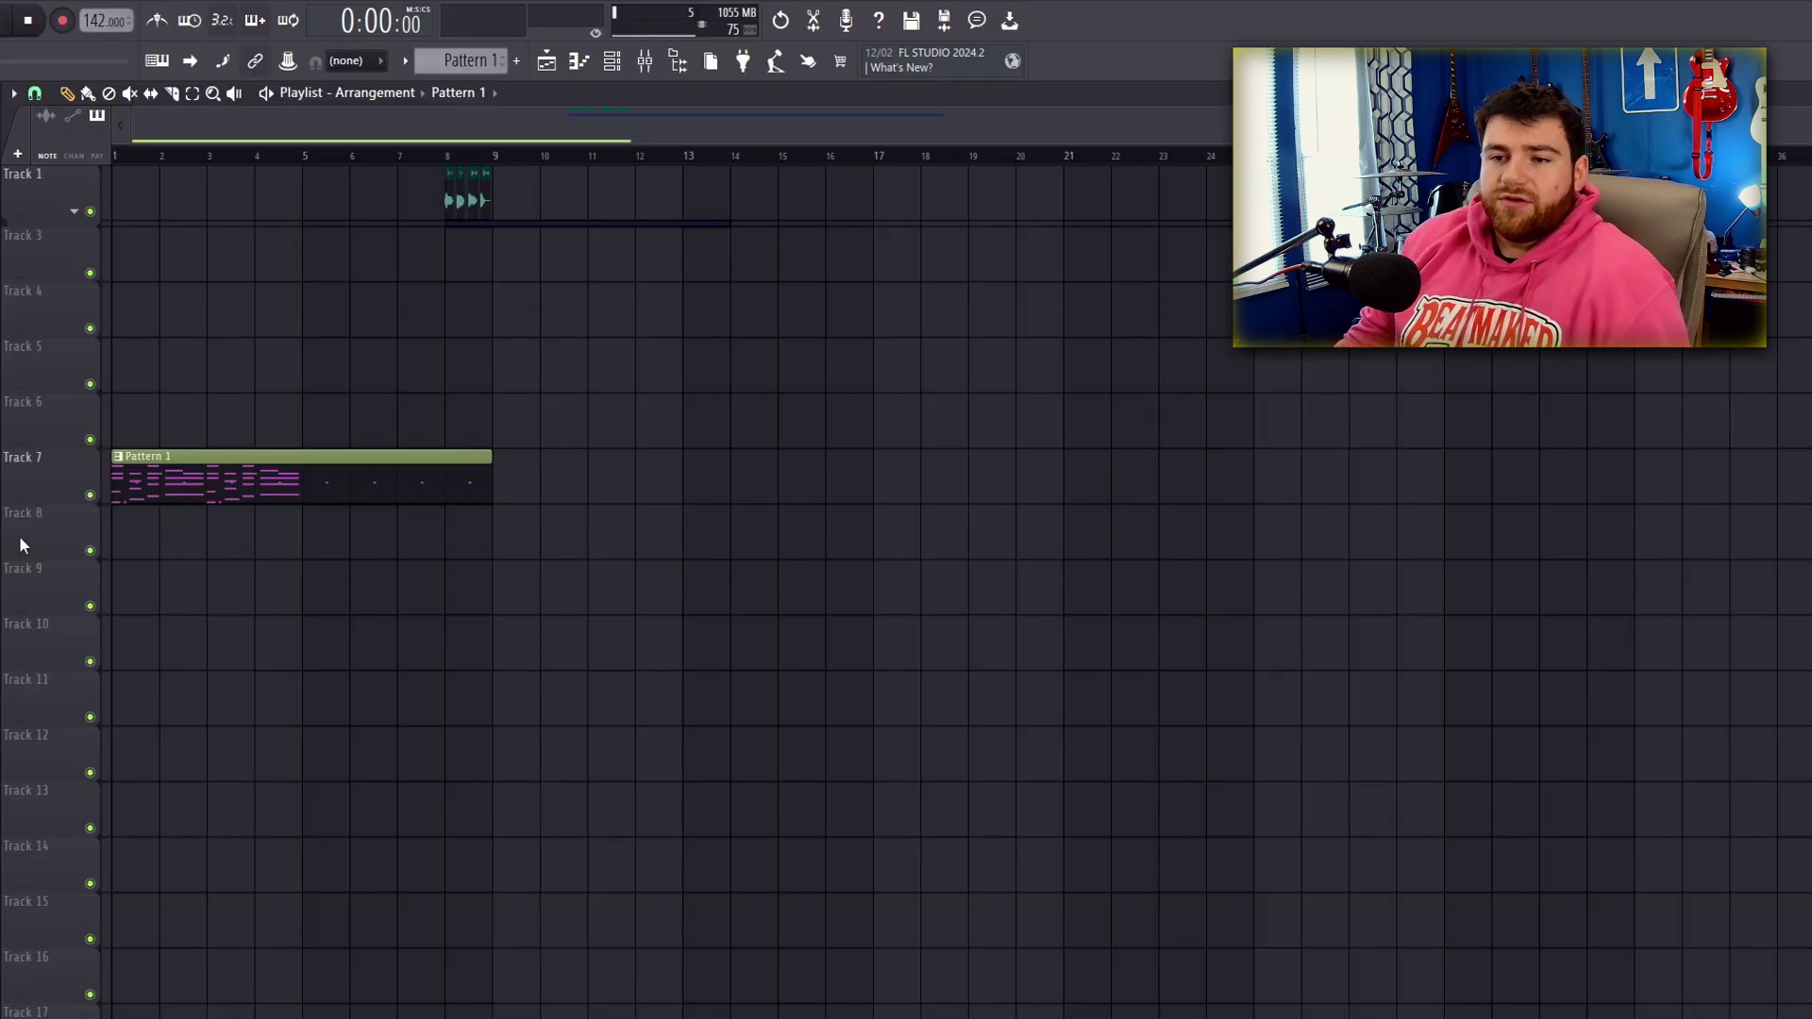
Try moving the Pattern 1 clip to Track 6 and undo the move.
drag(221, 475, 148, 444)
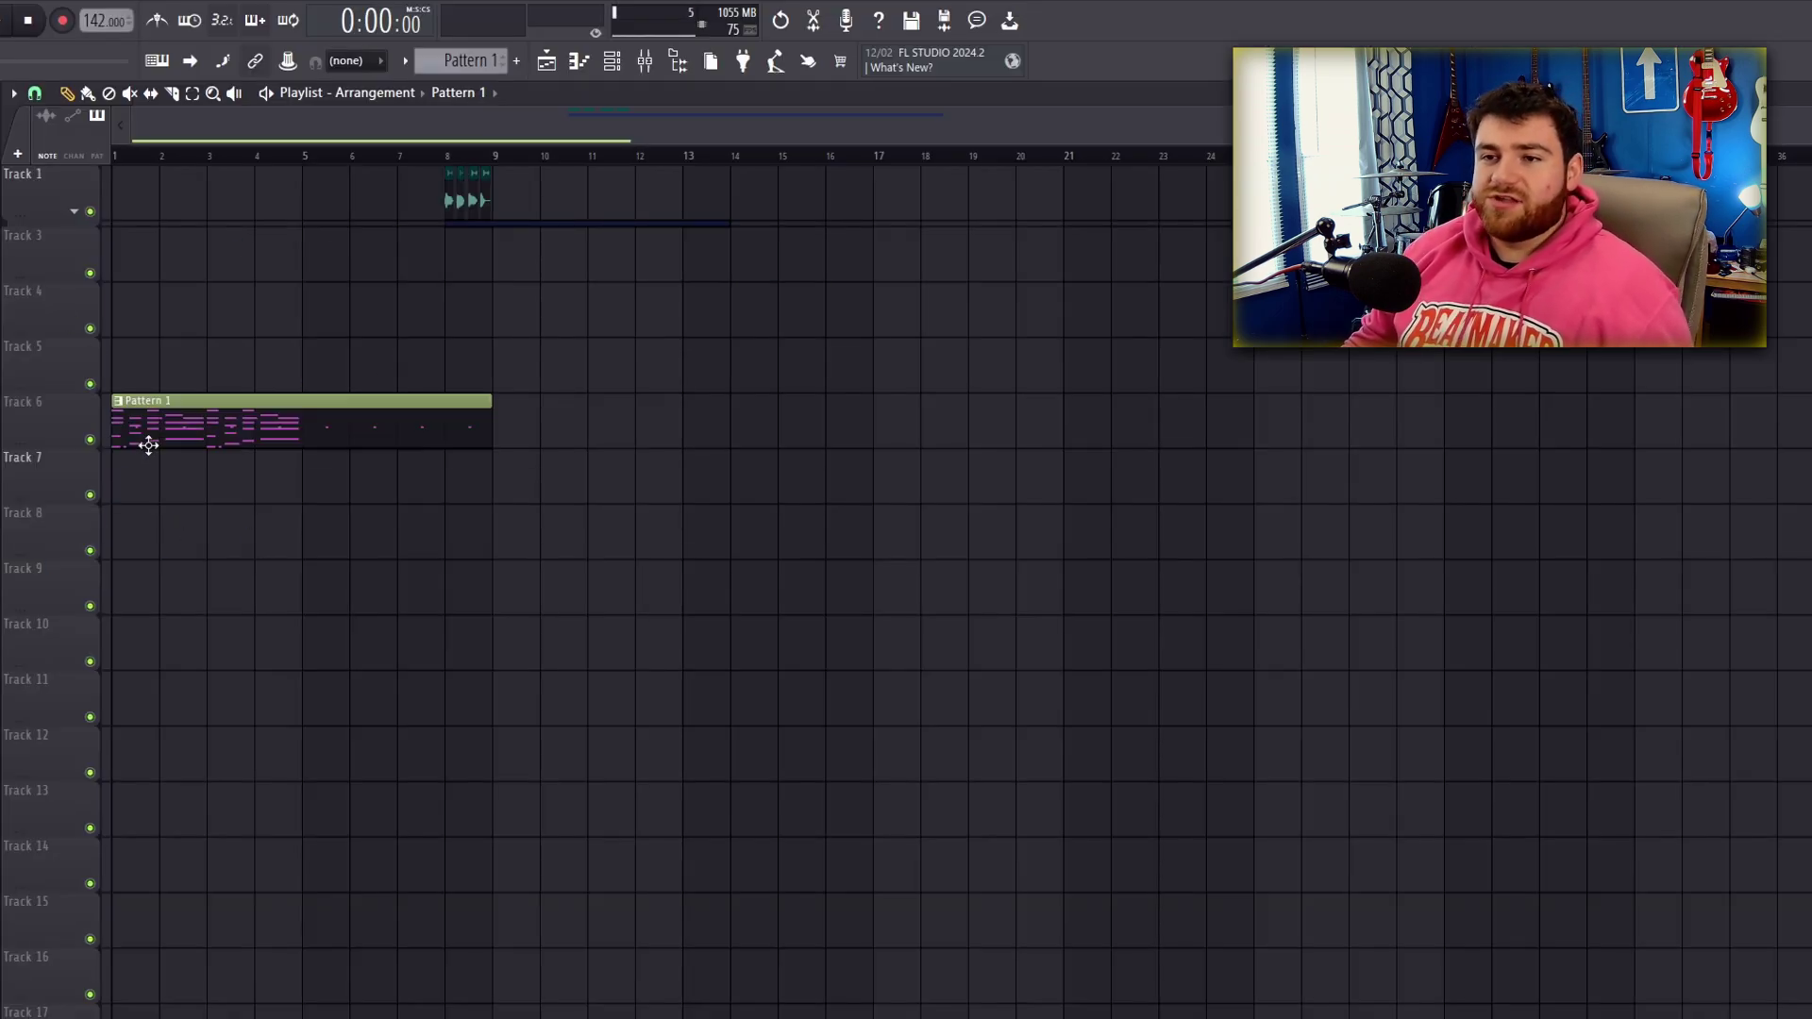
key(ctrl+z)
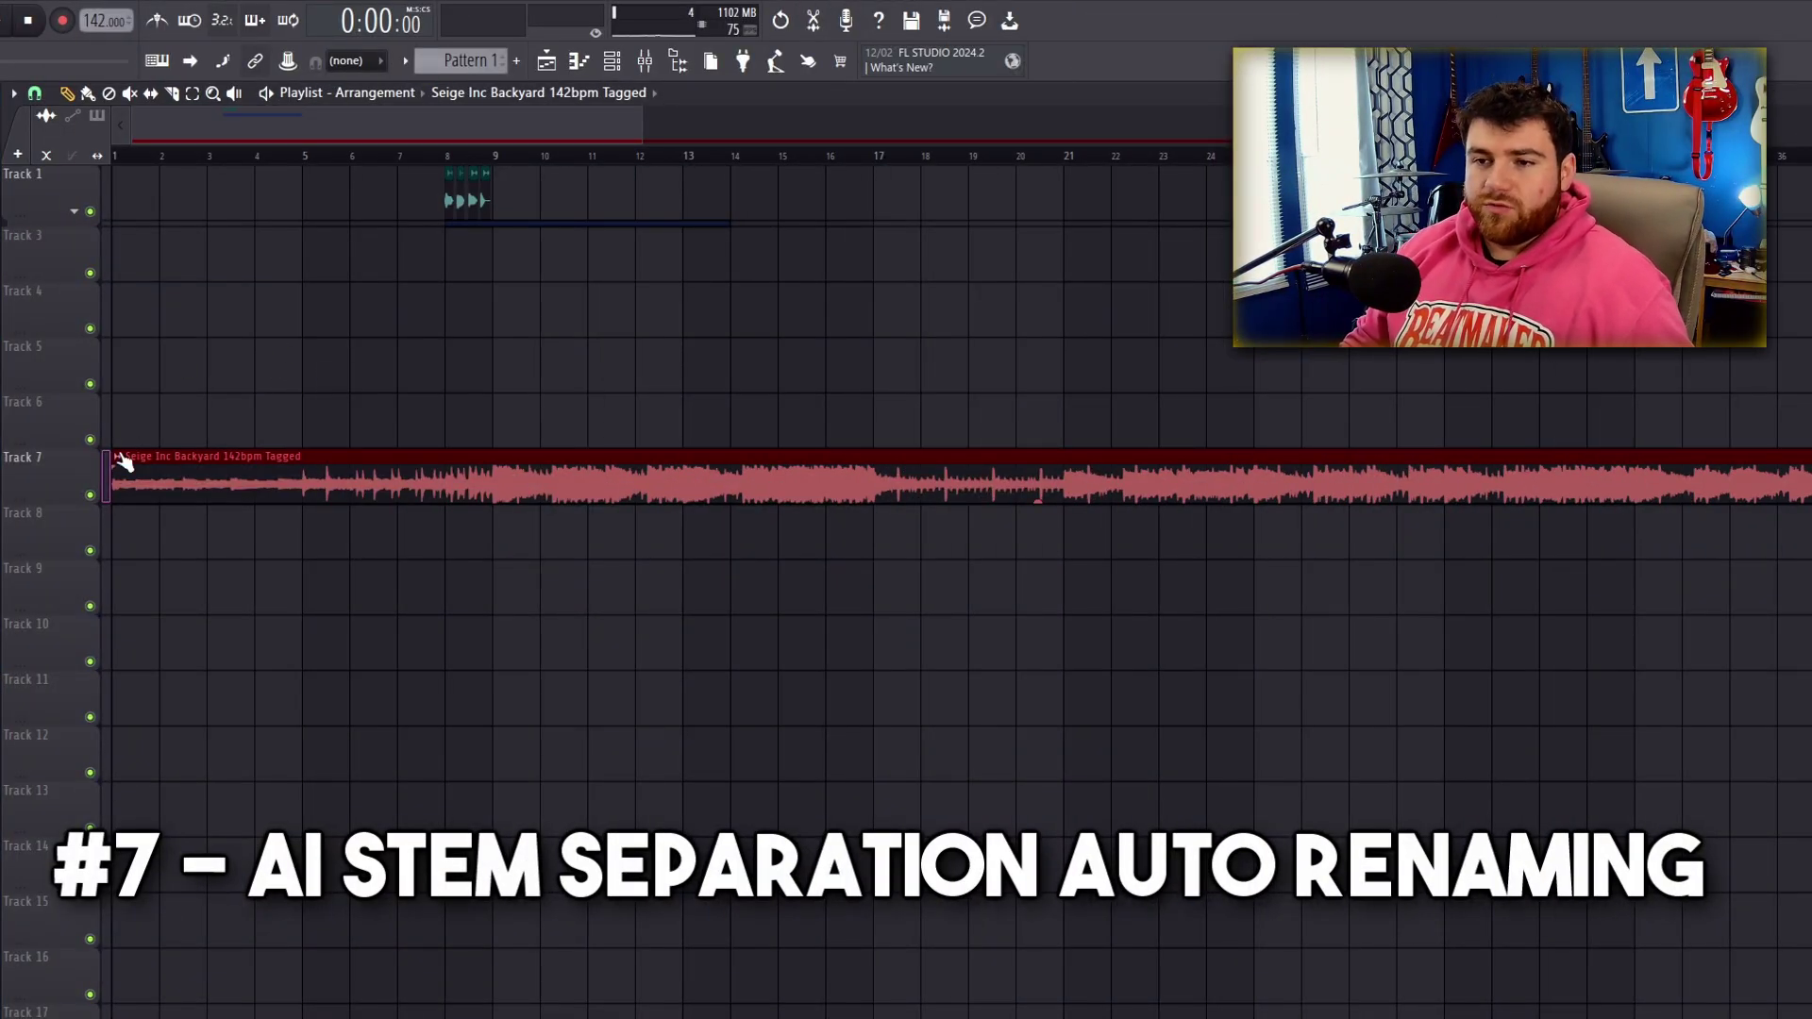
Extract drums, bass, instruments and vocals stems from the Seige Inc Backyard 142bpm Tagged clip, with safe mode off, source clip muted and playlist tracks grouped.
click(120, 458)
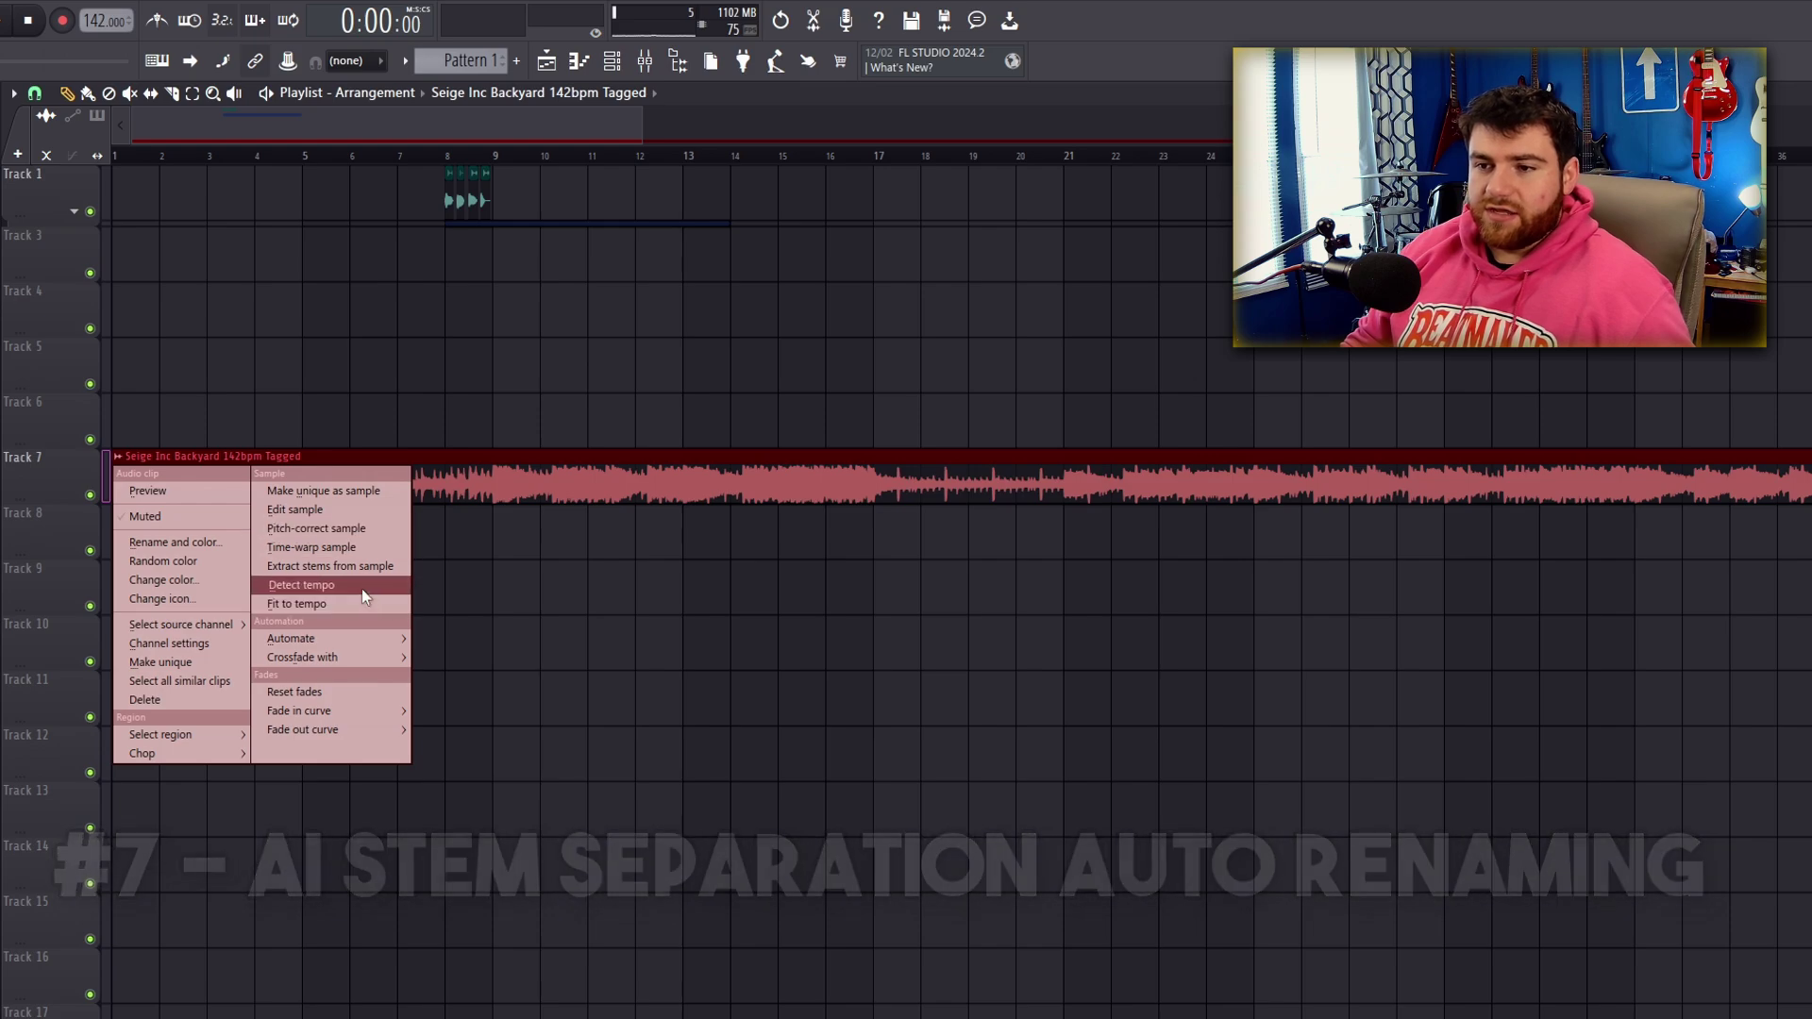
click(377, 566)
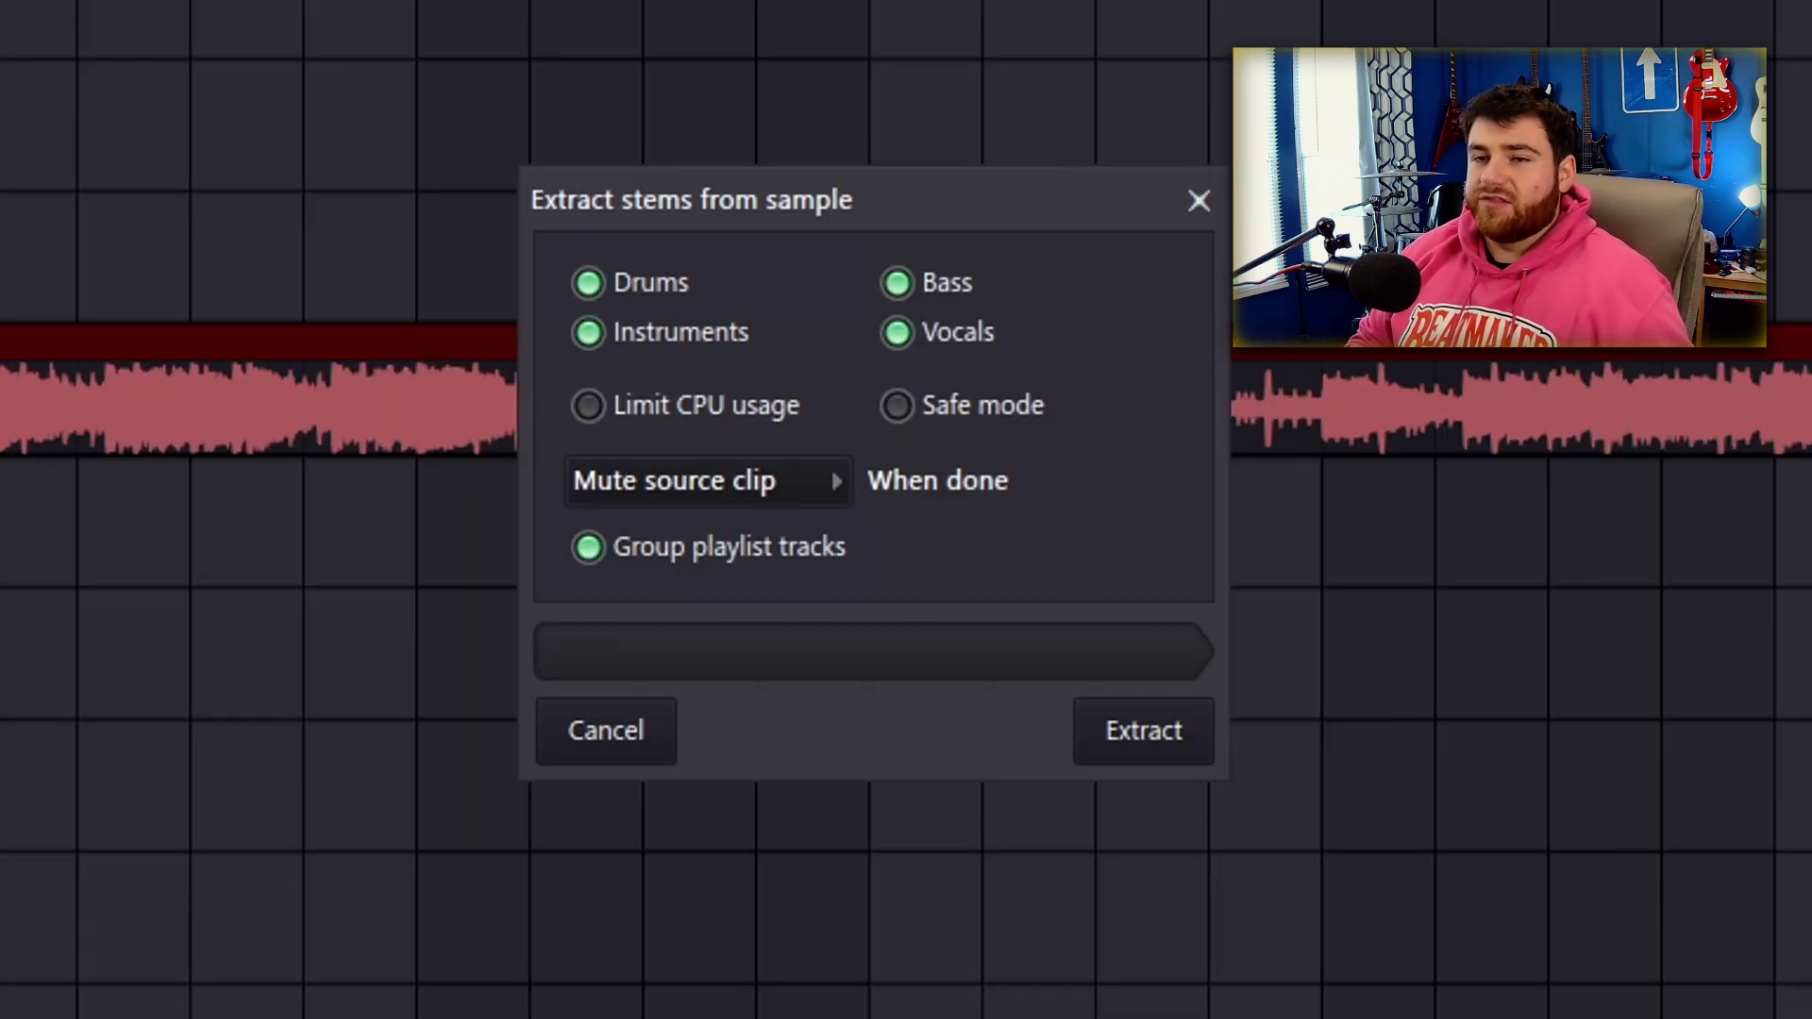
click(993, 393)
click(985, 393)
click(988, 409)
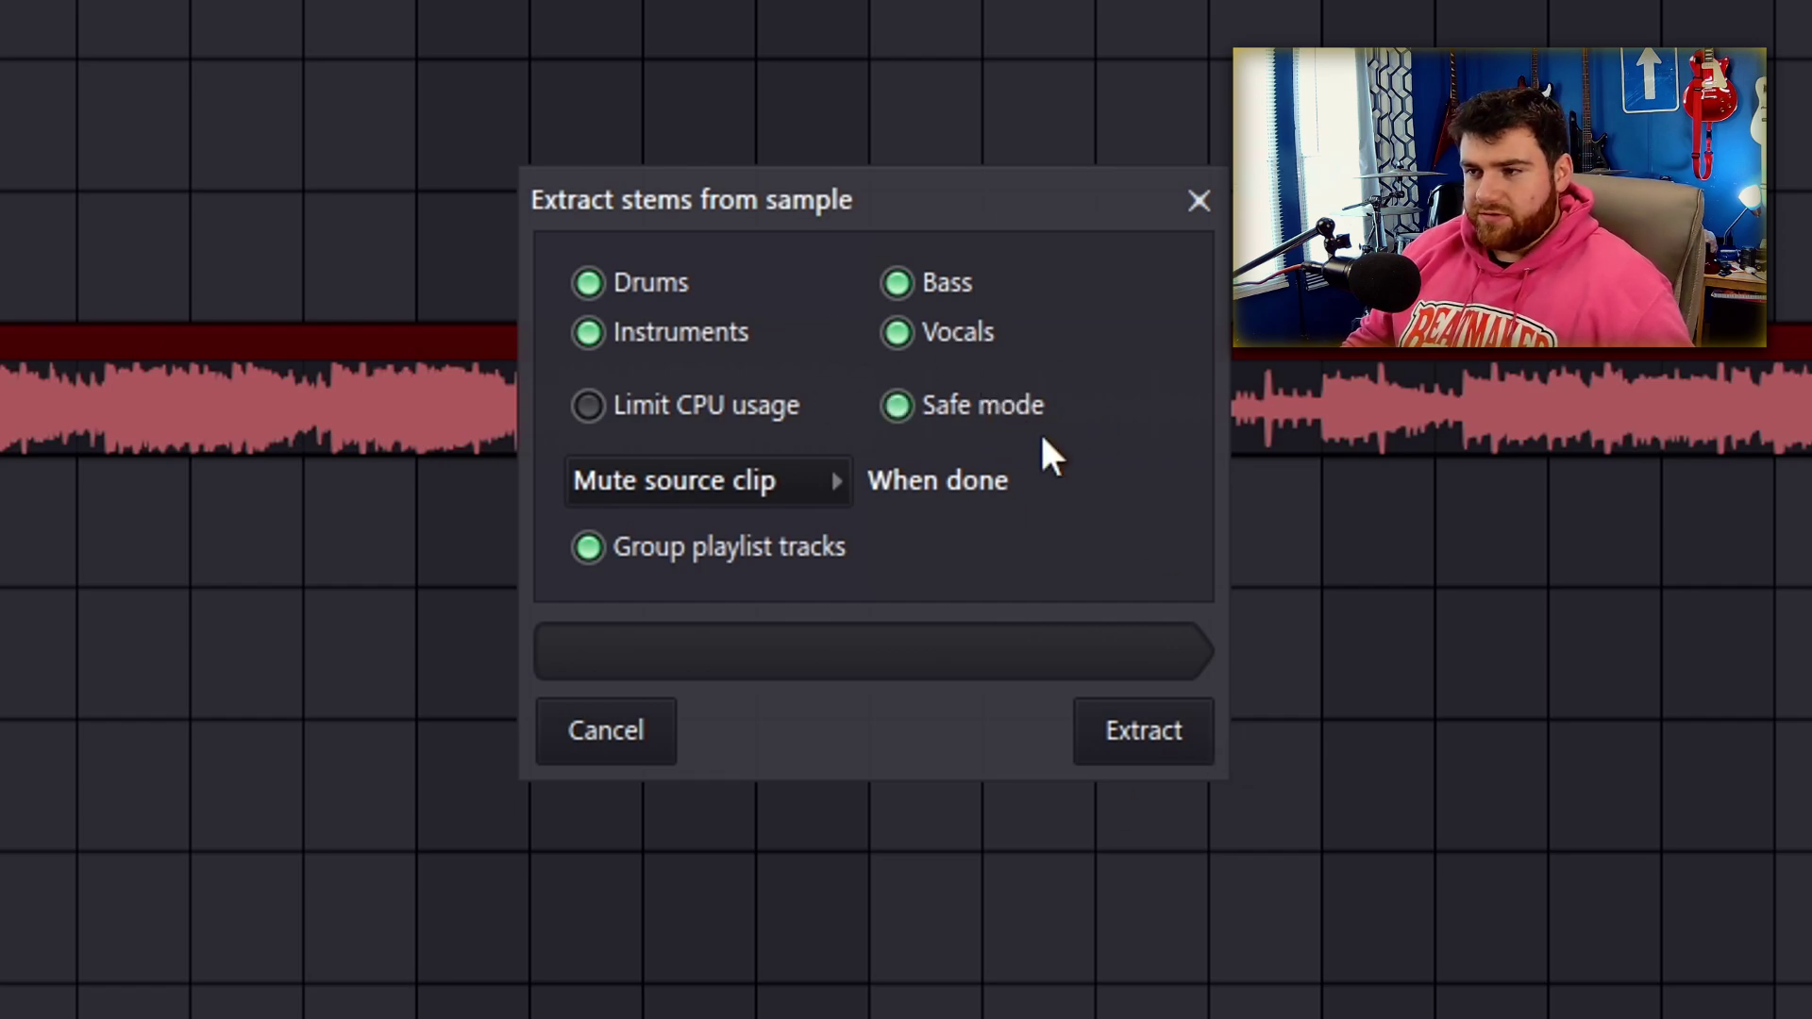
click(1036, 415)
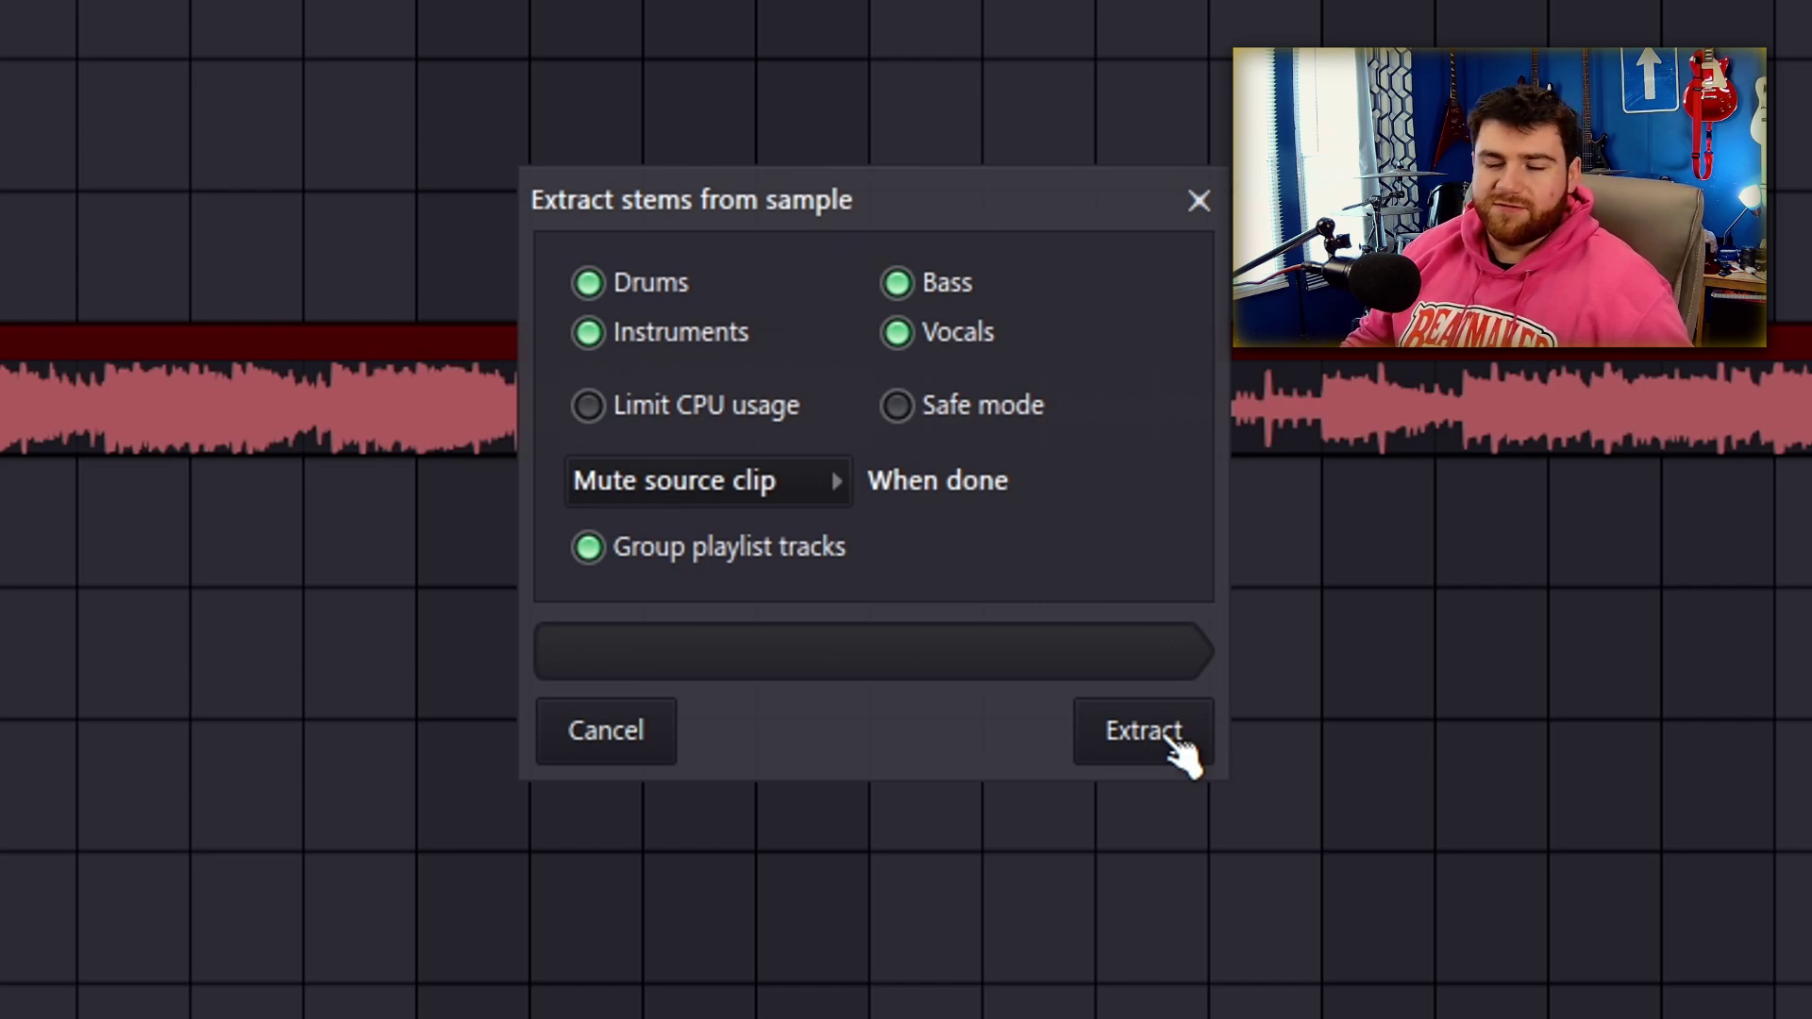
click(1143, 730)
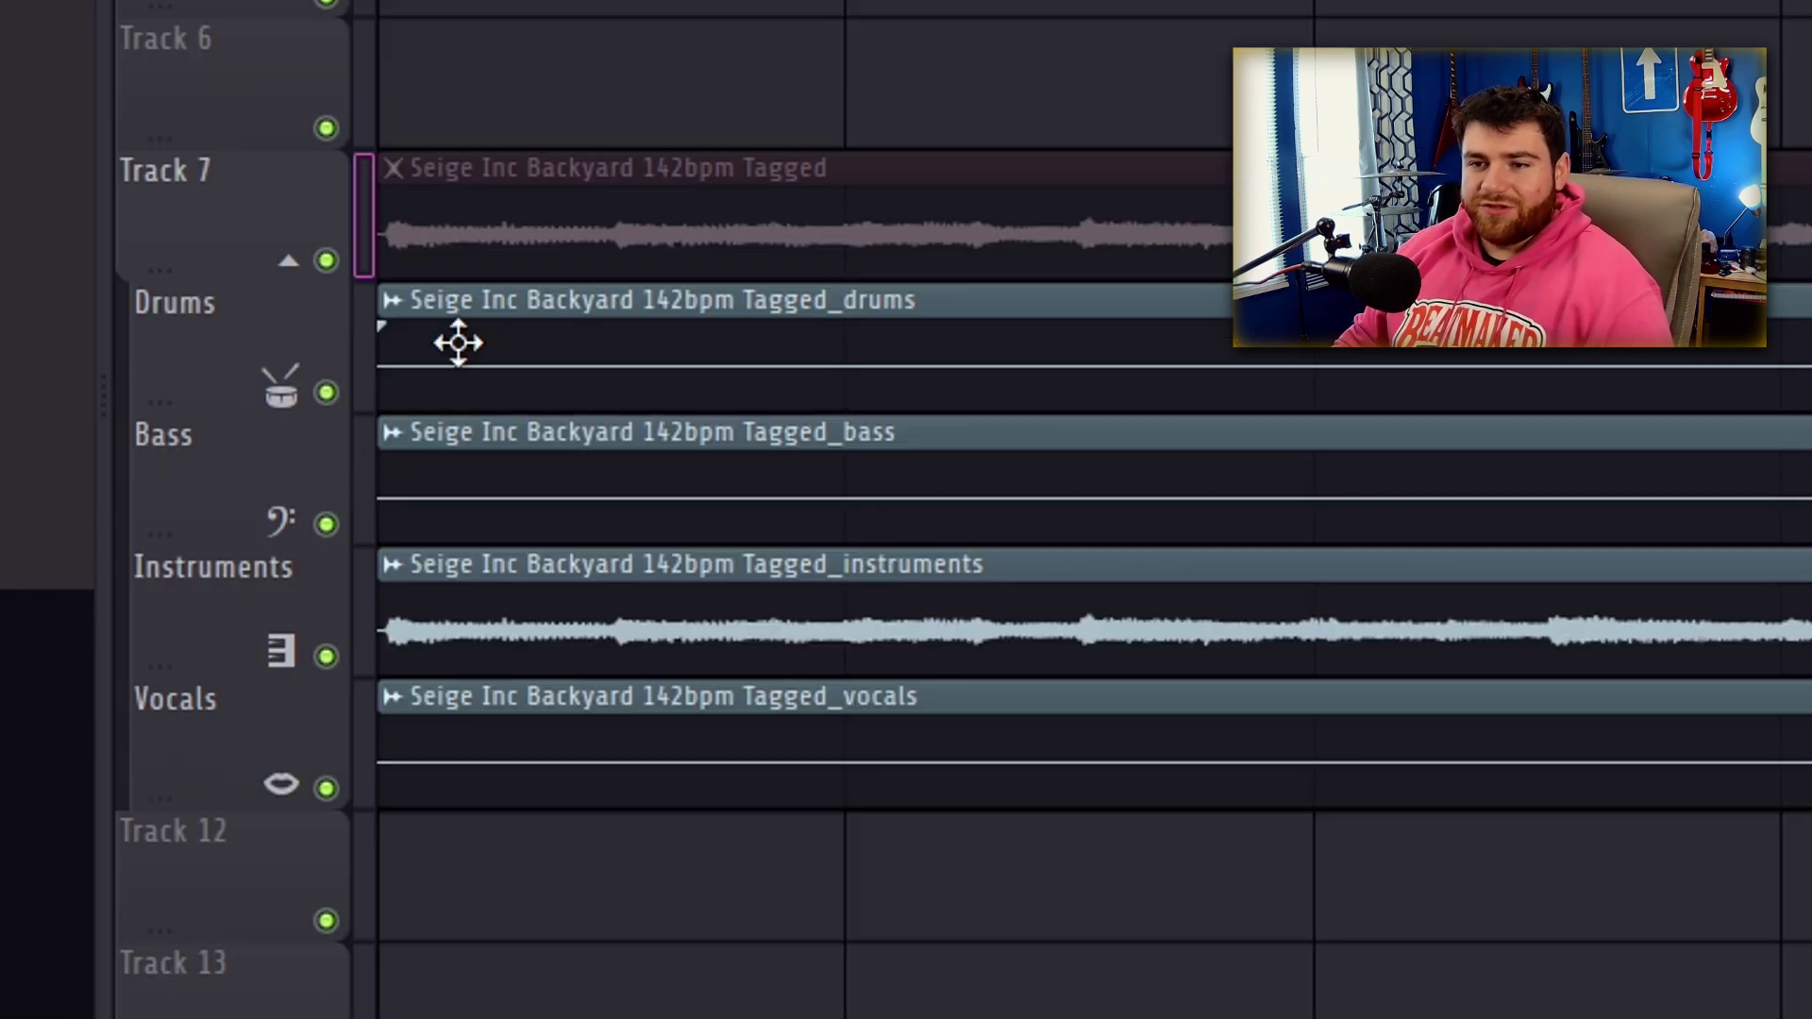
Check the Track 7 stem group and solo the Drums, Instruments and Vocals tracks in turn during playback.
click(294, 260)
click(287, 253)
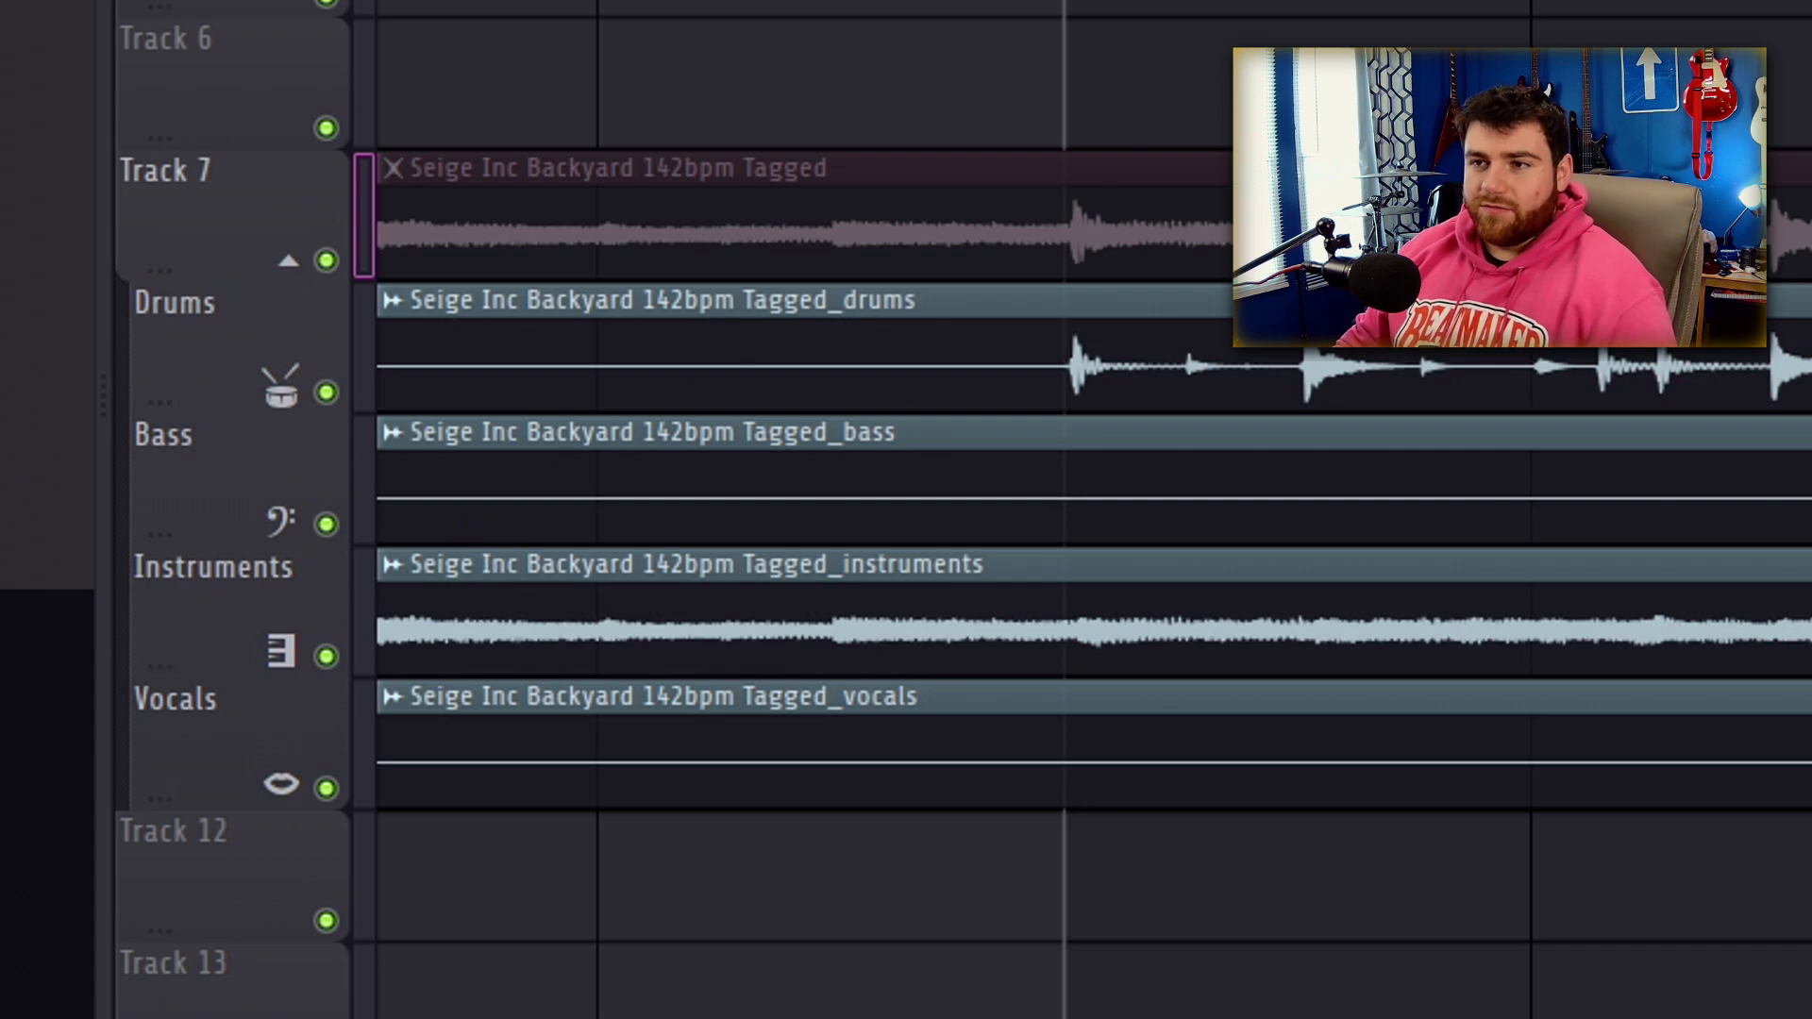
right_click(326, 392)
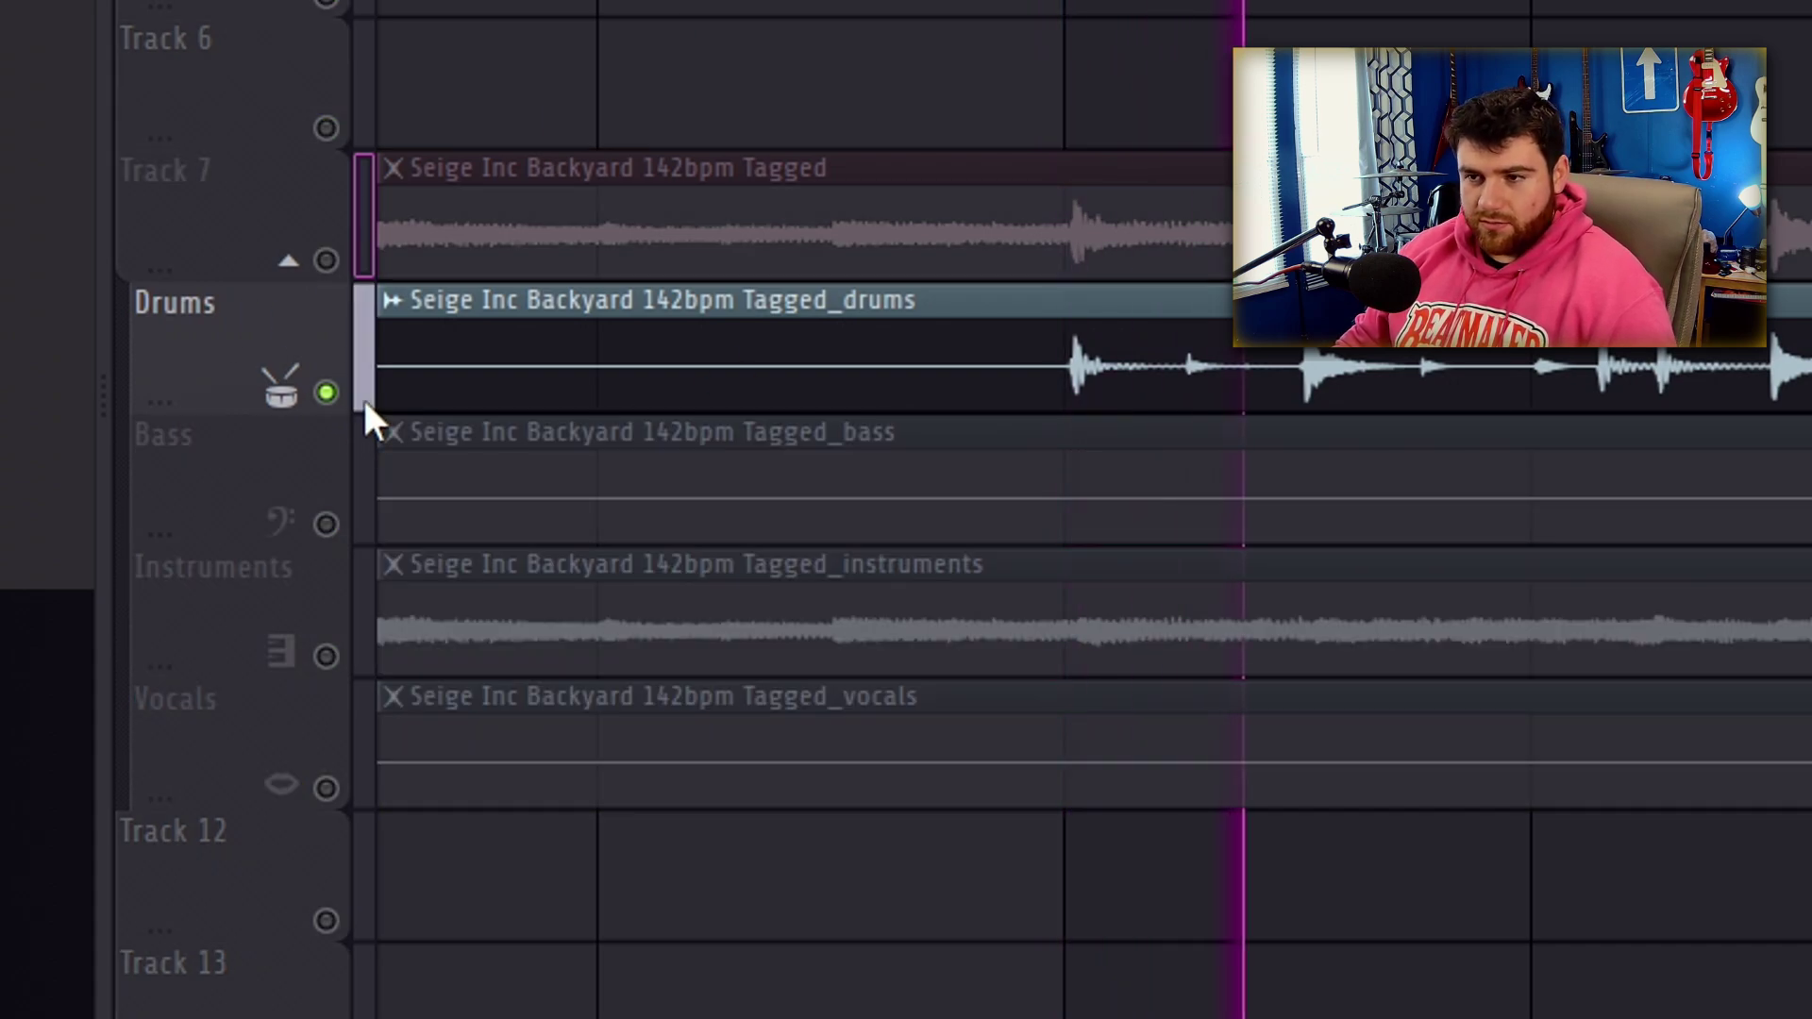
right_click(343, 658)
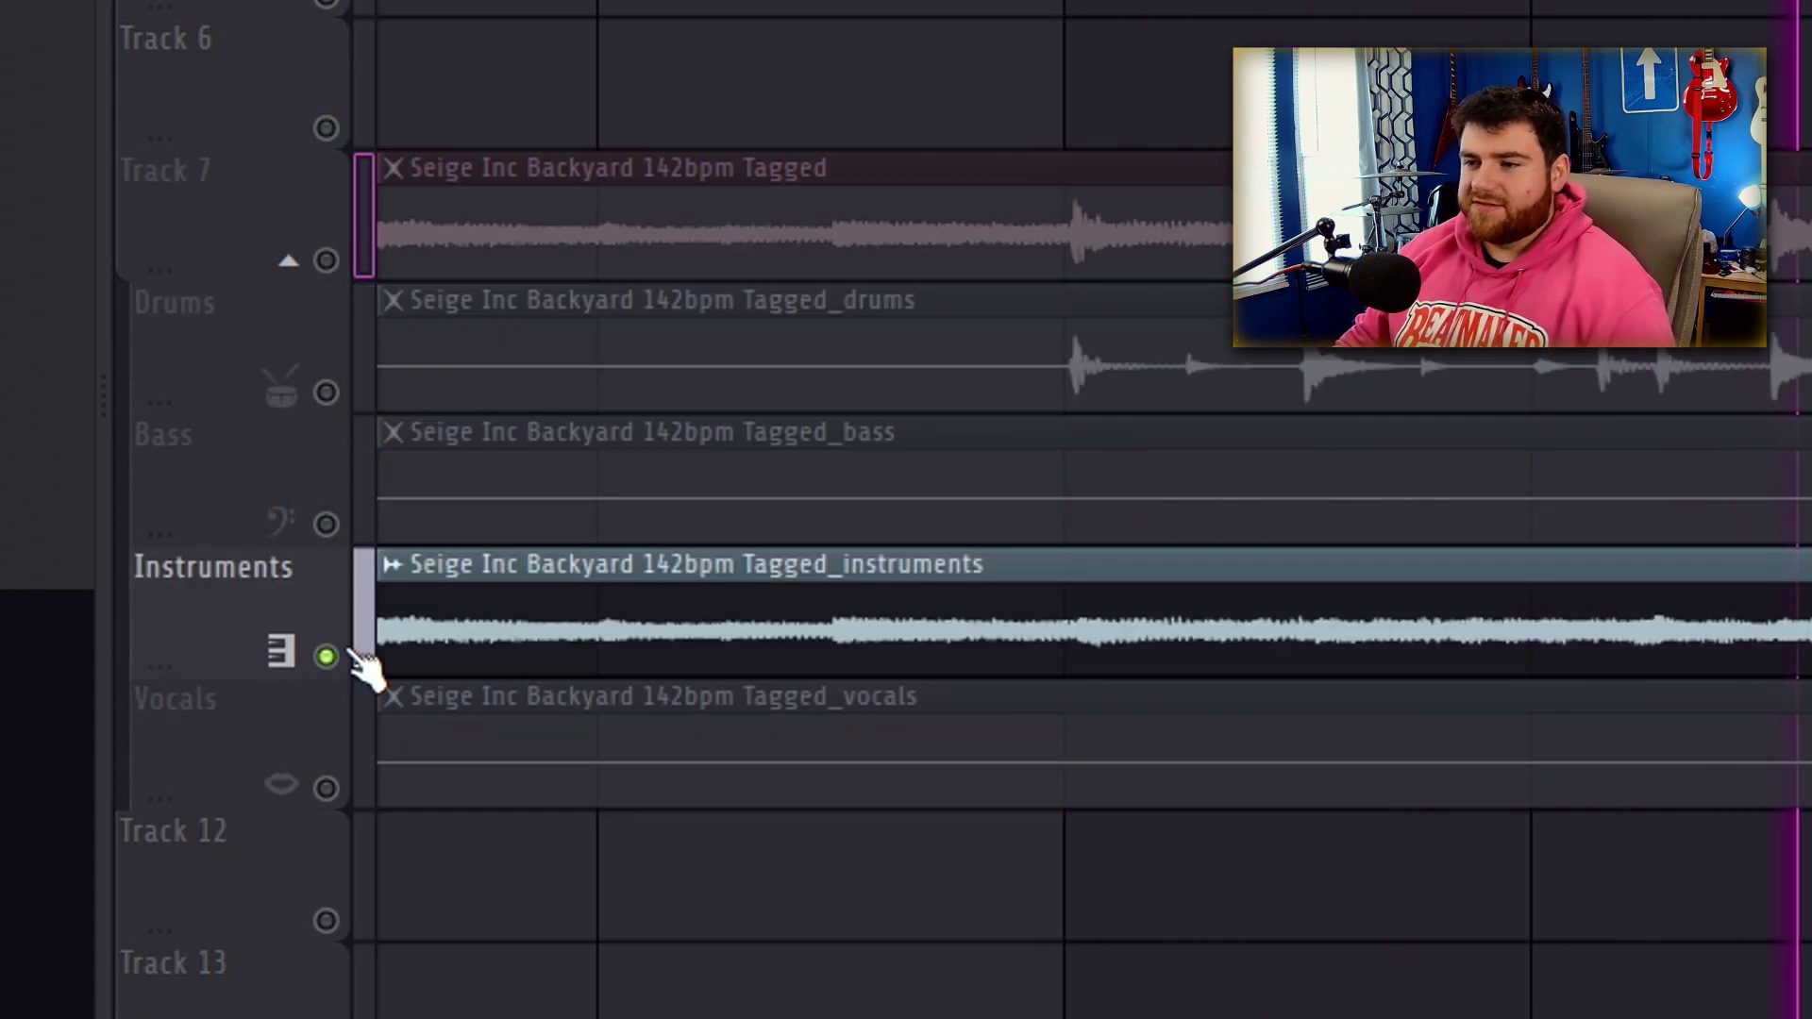
right_click(340, 796)
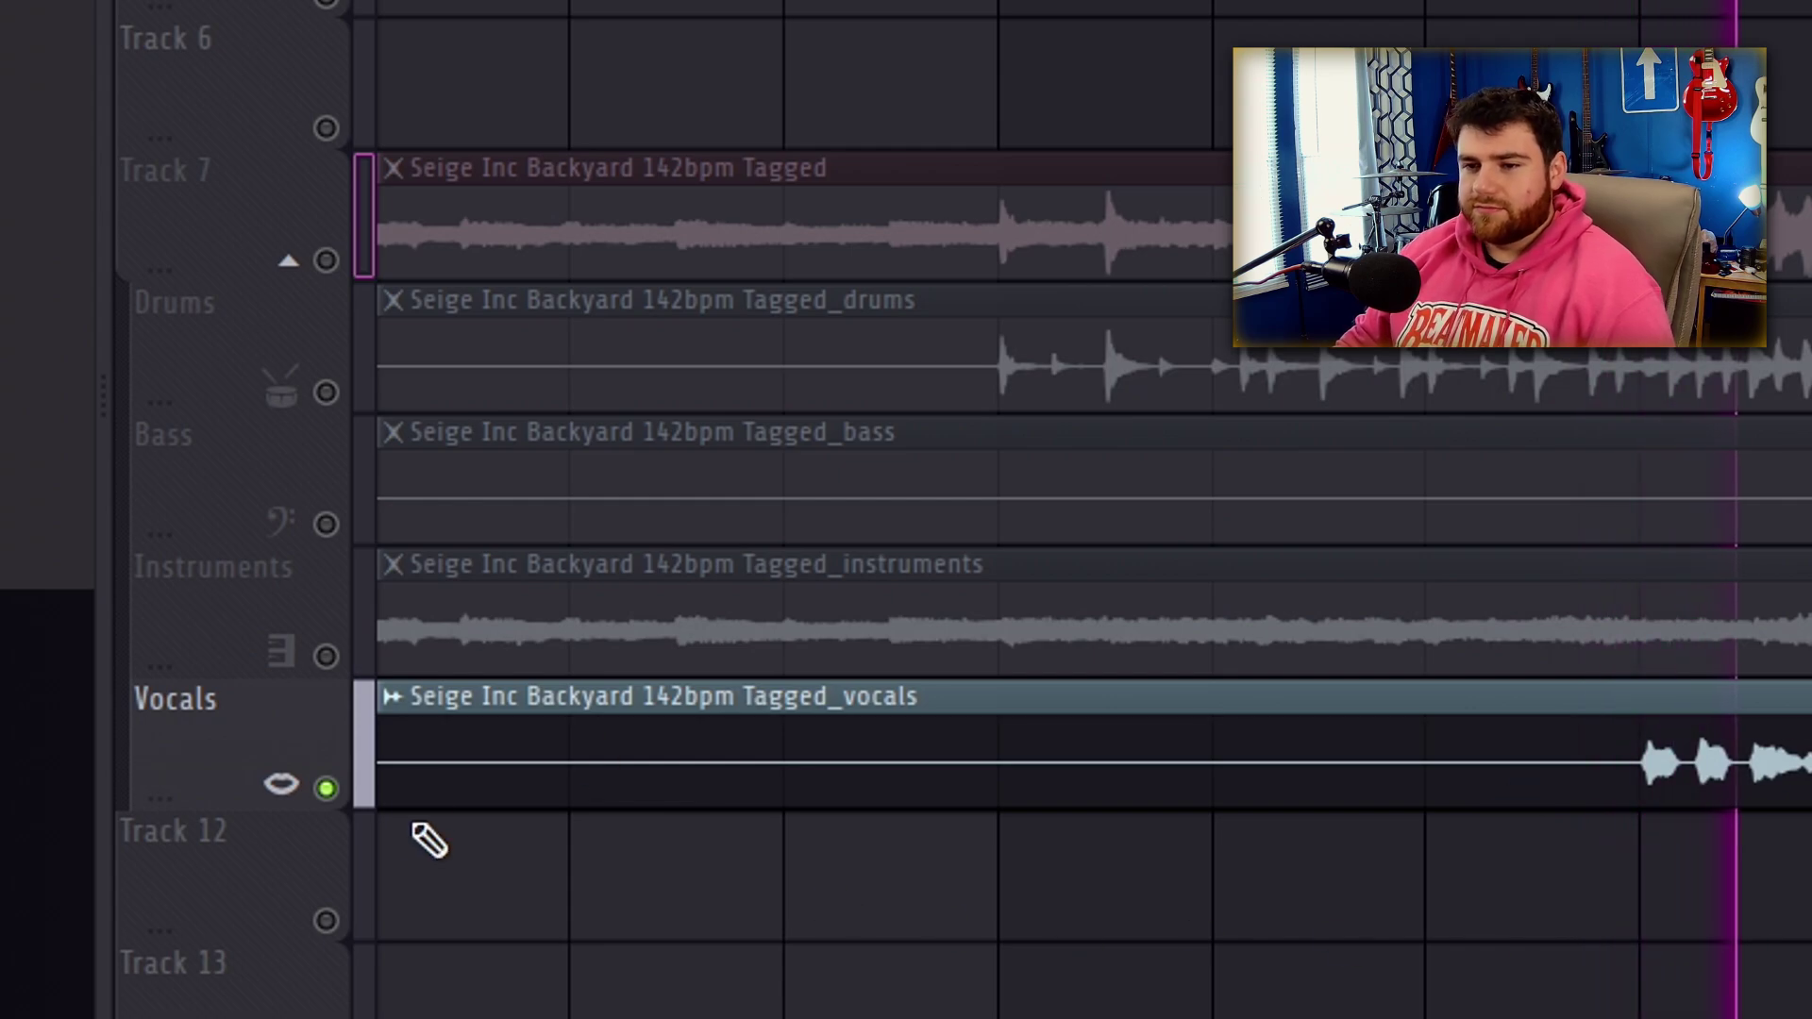
Take the Vocals playlist track out of solo and select mixer Inserts 10 to 14.
right_click(330, 792)
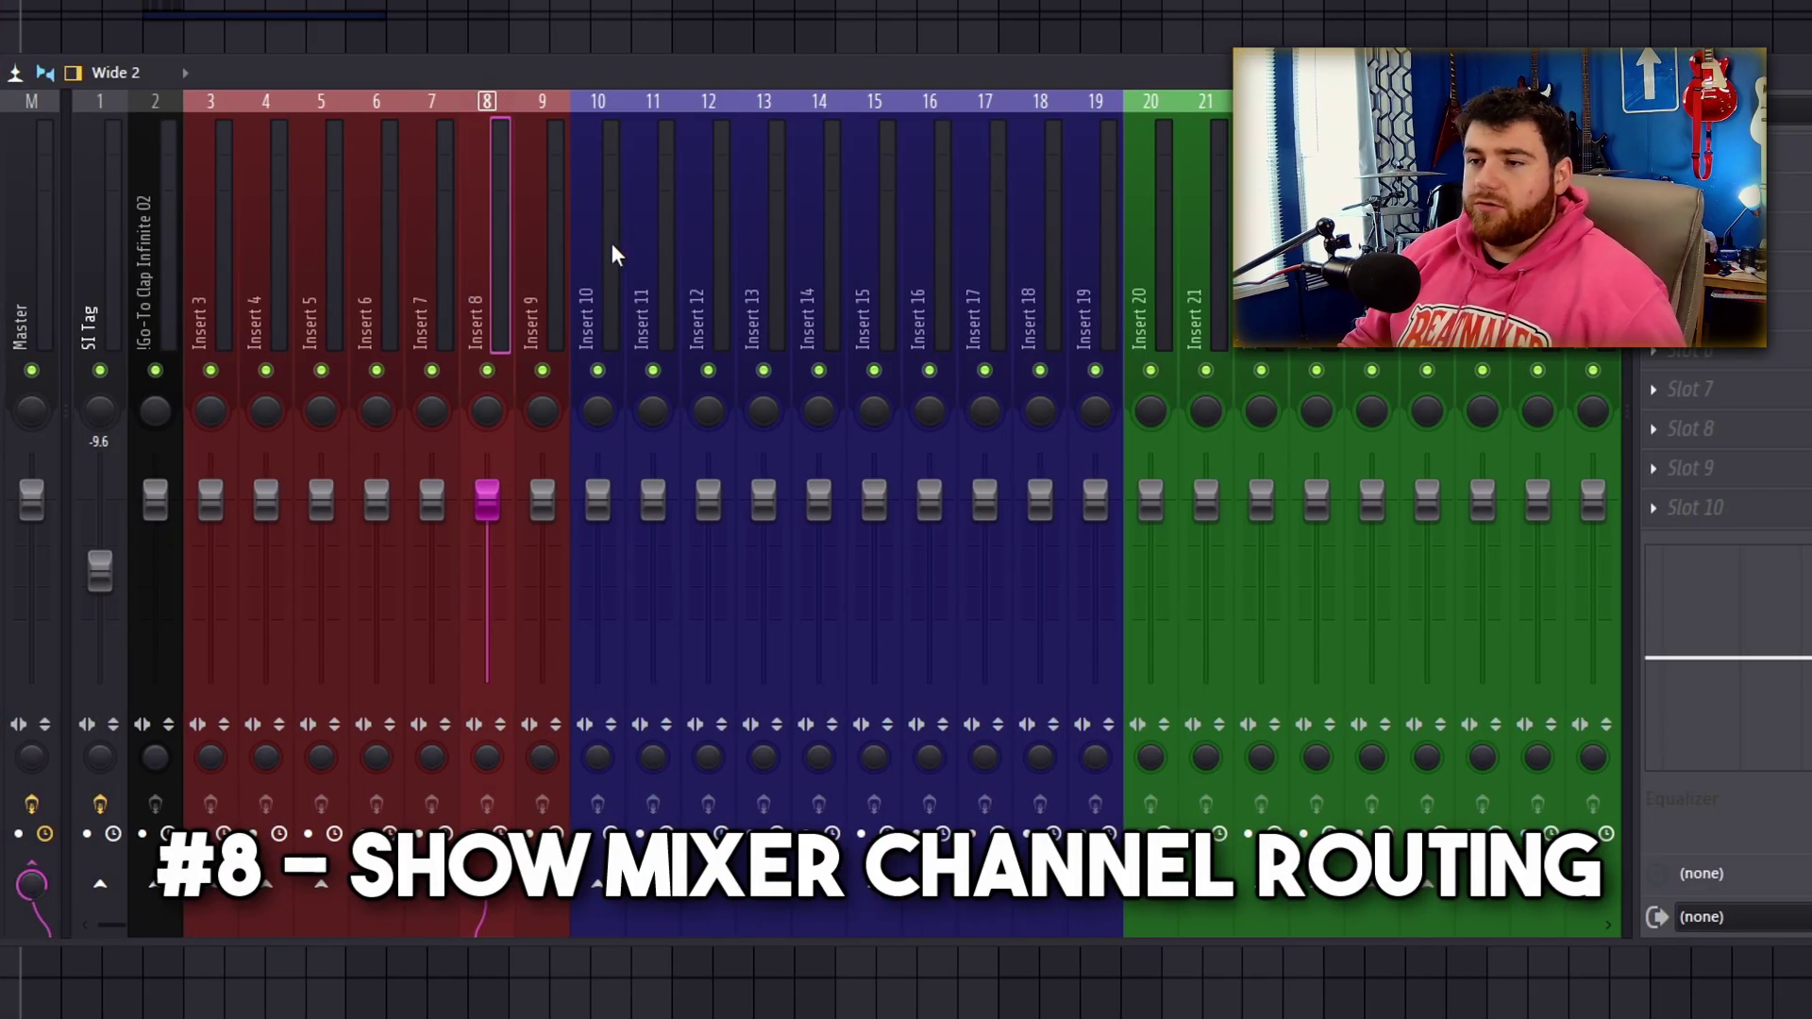
key(Right)
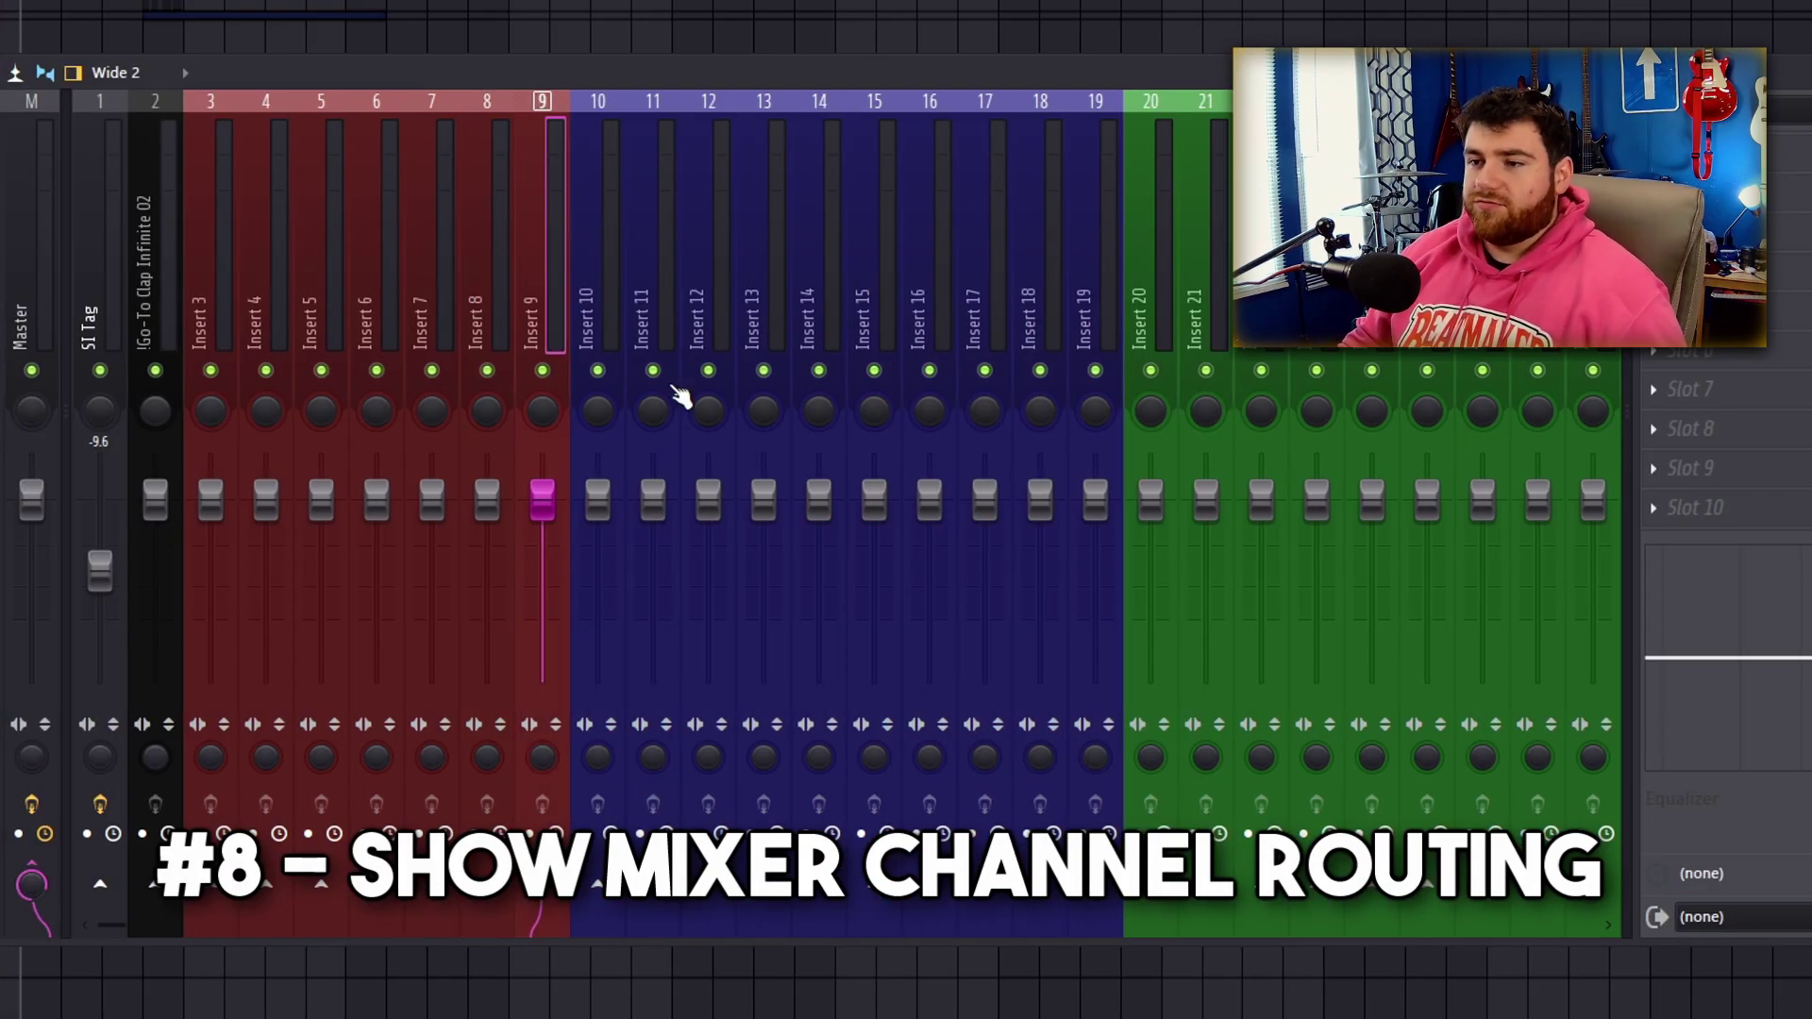
drag(604, 246, 830, 306)
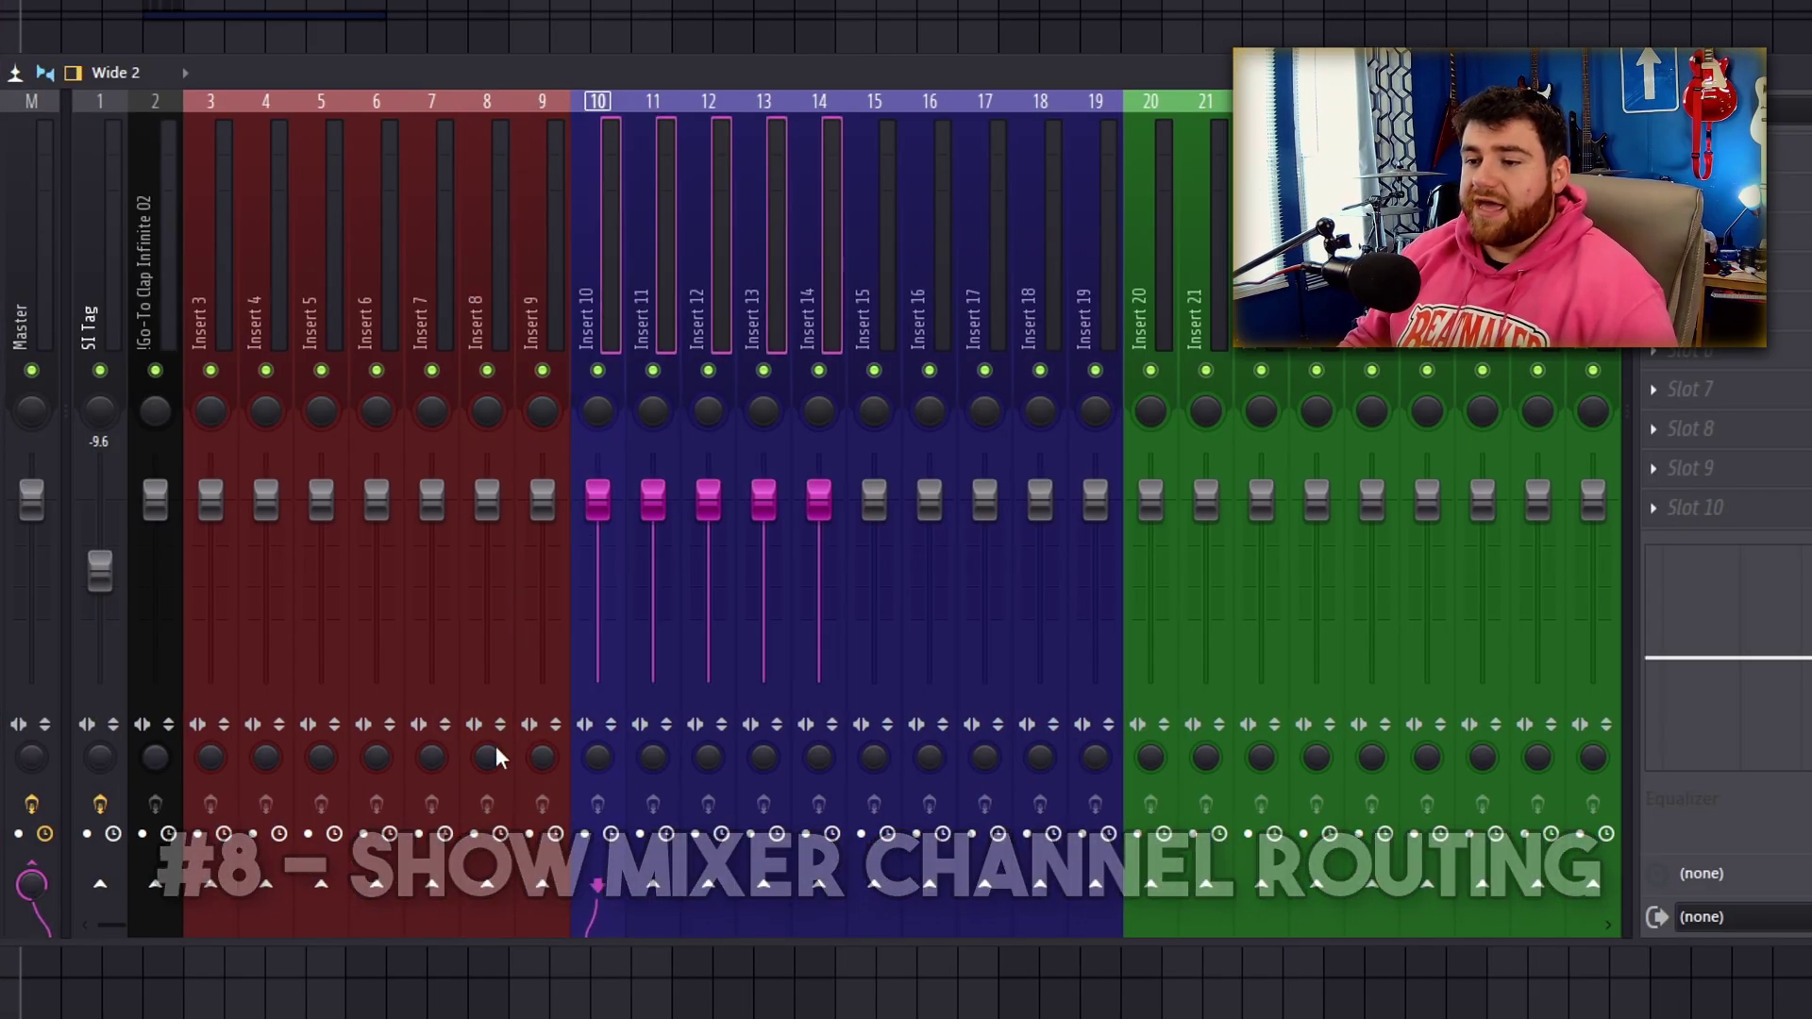
Inspect which mixer tracks feed Insert 7, picking source tracks such as Insert 3 and SI Tag individually.
click(434, 250)
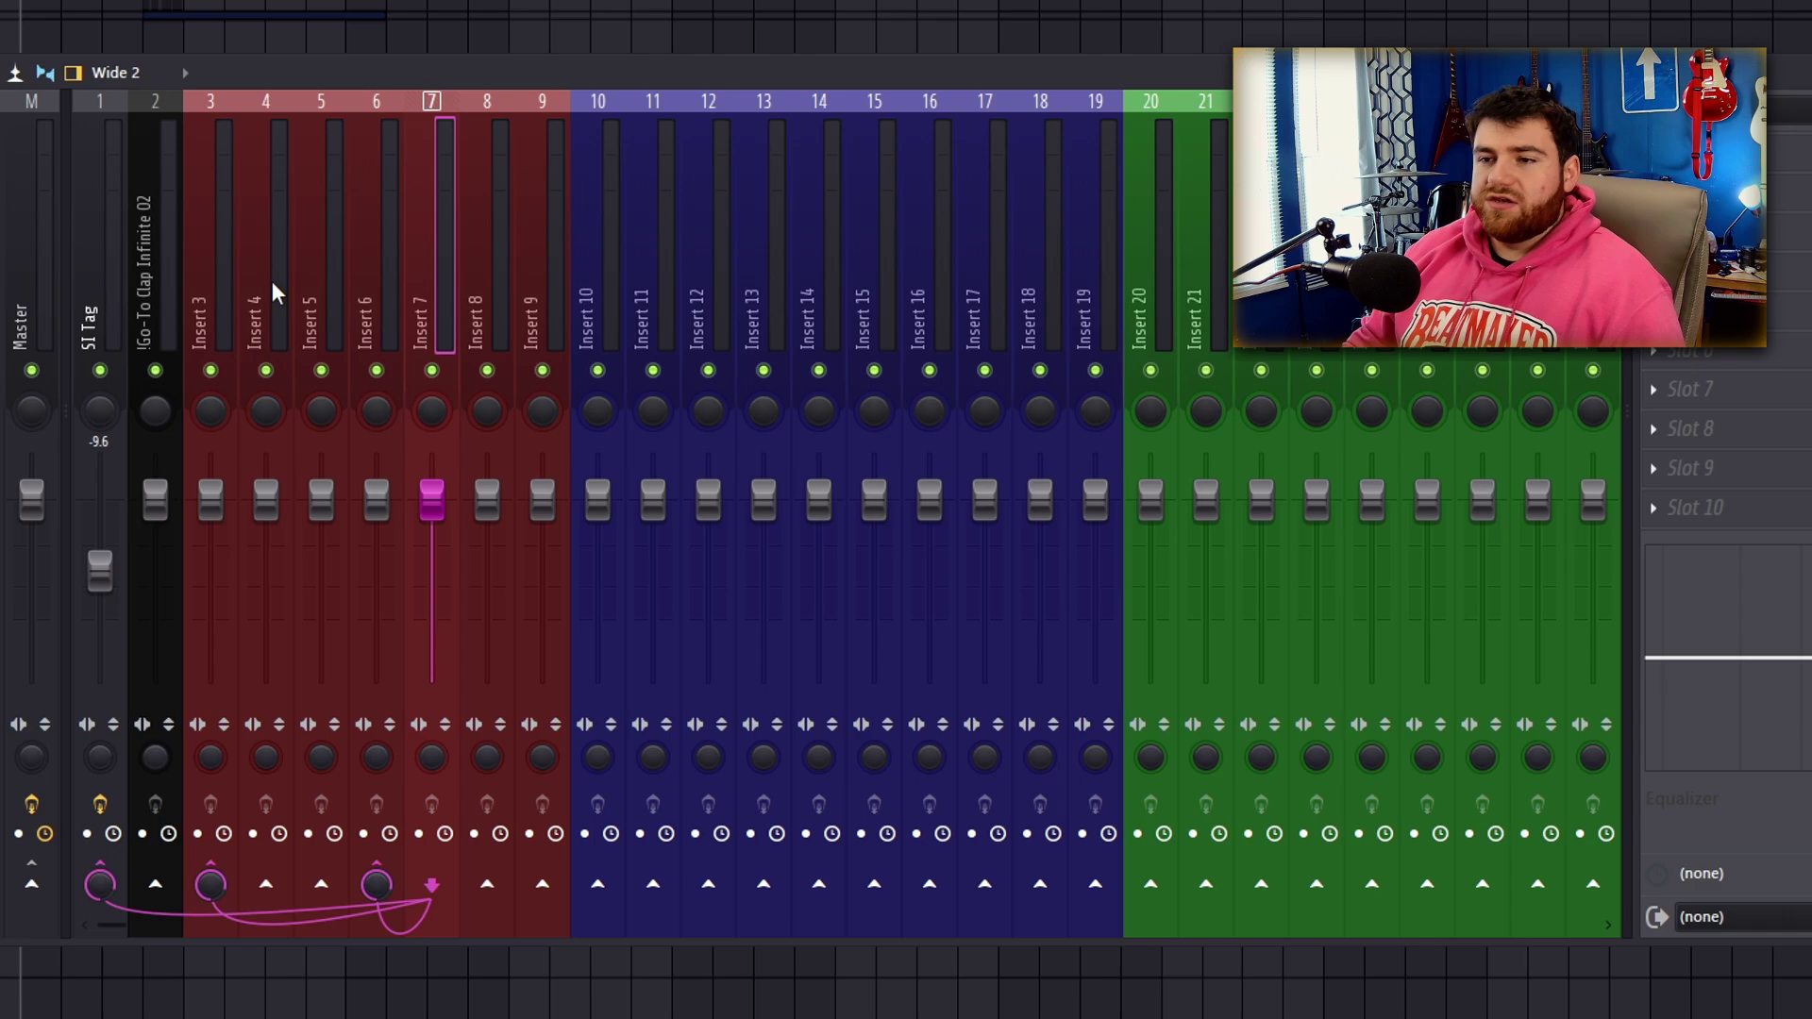
ctrl+shift+click(221, 303)
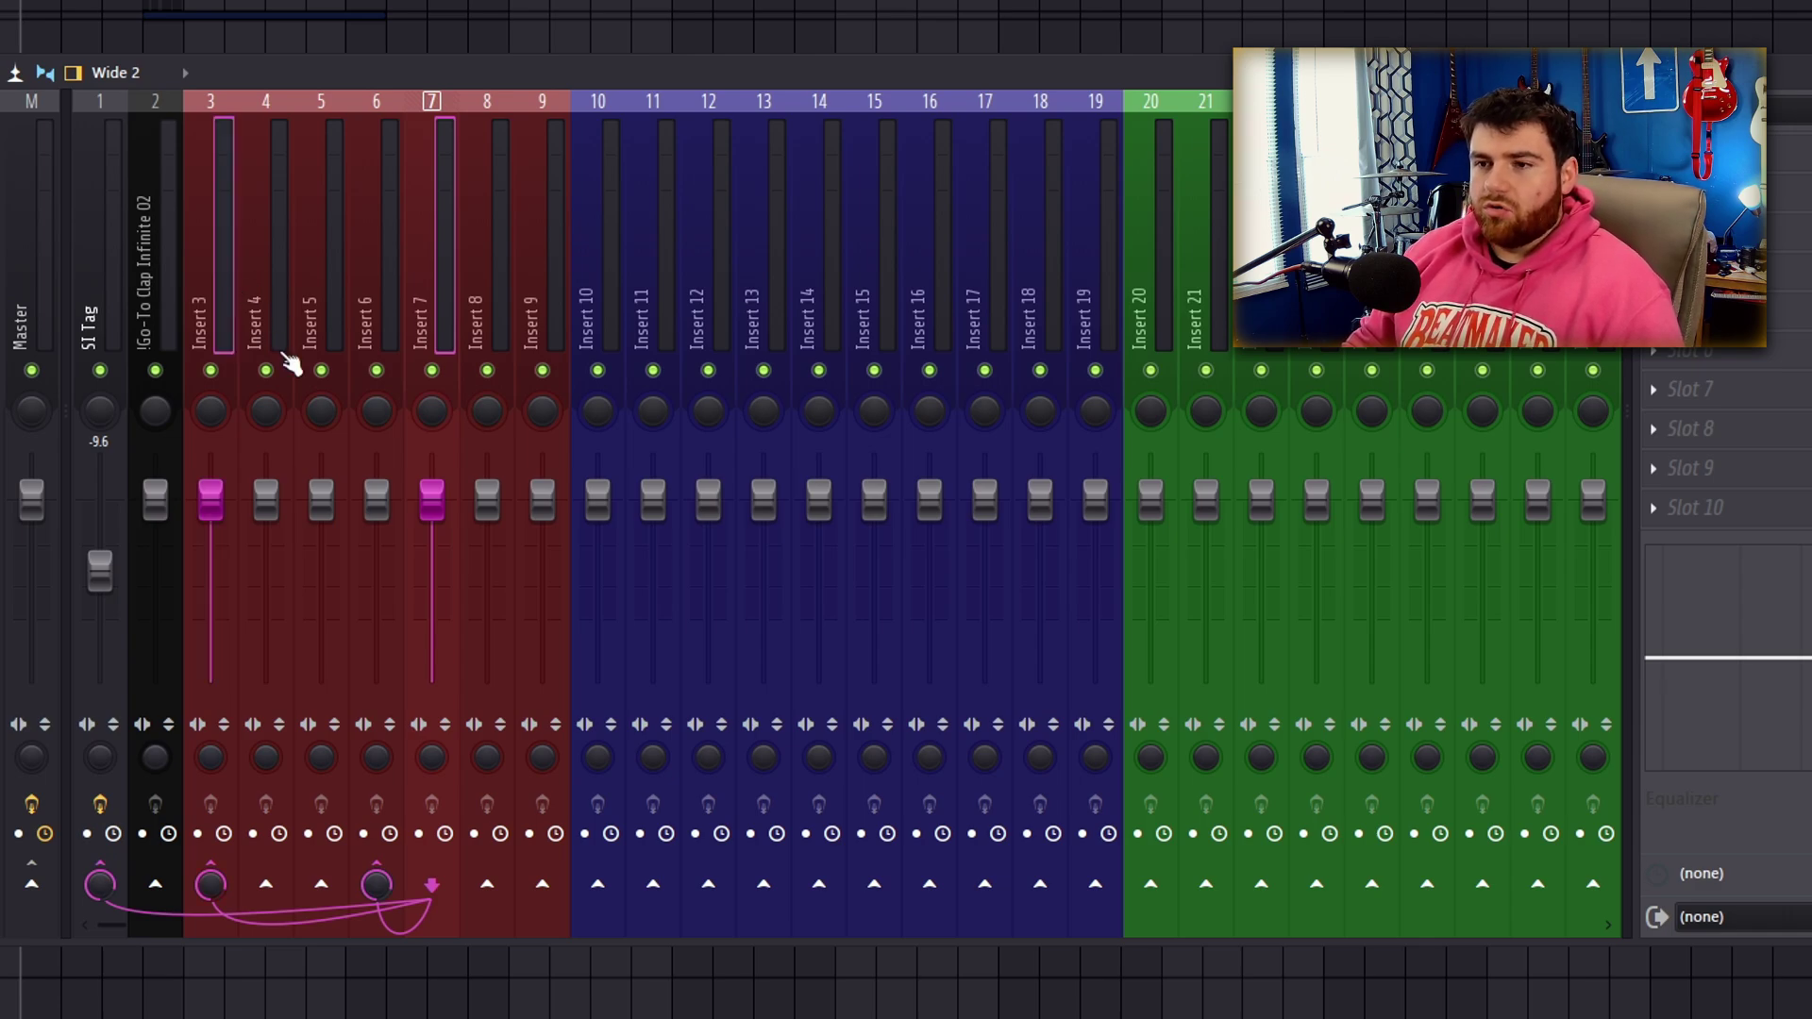
ctrl+shift+click(89, 253)
ctrl+shift+click(258, 240)
ctrl+shift+click(92, 245)
ctrl+shift+click(194, 242)
ctrl+shift+click(261, 241)
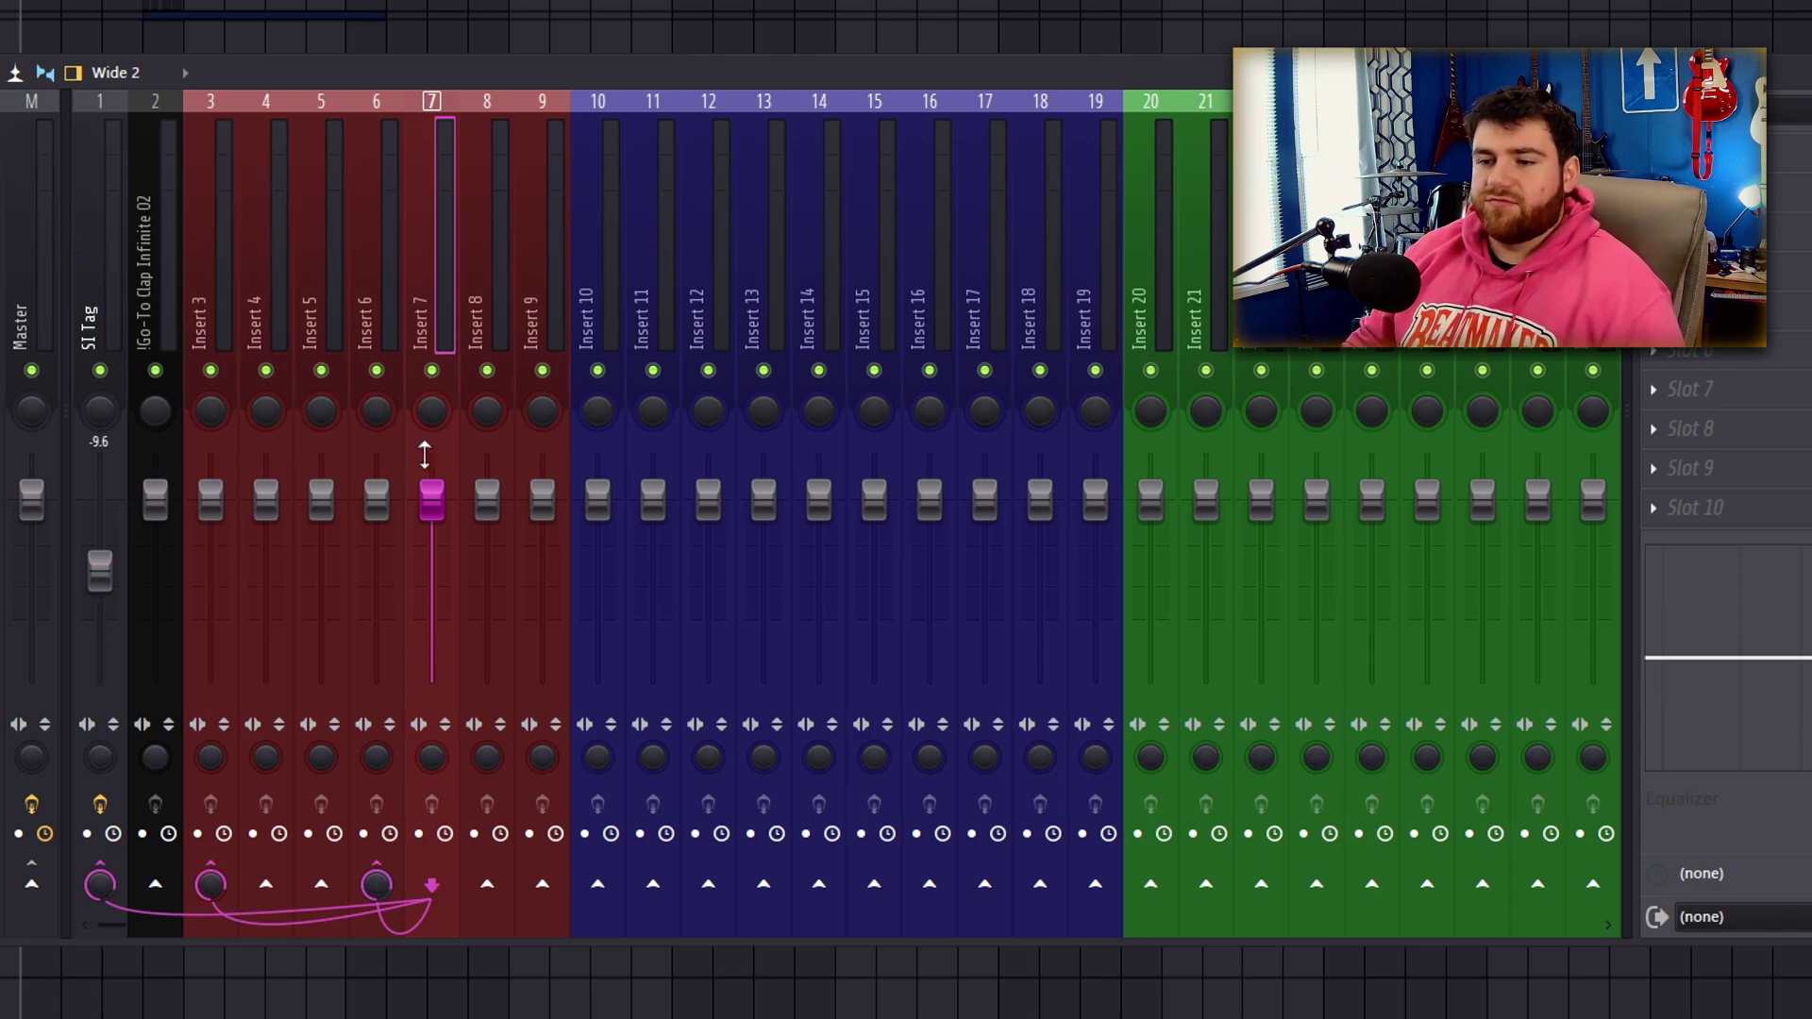
key(Left)
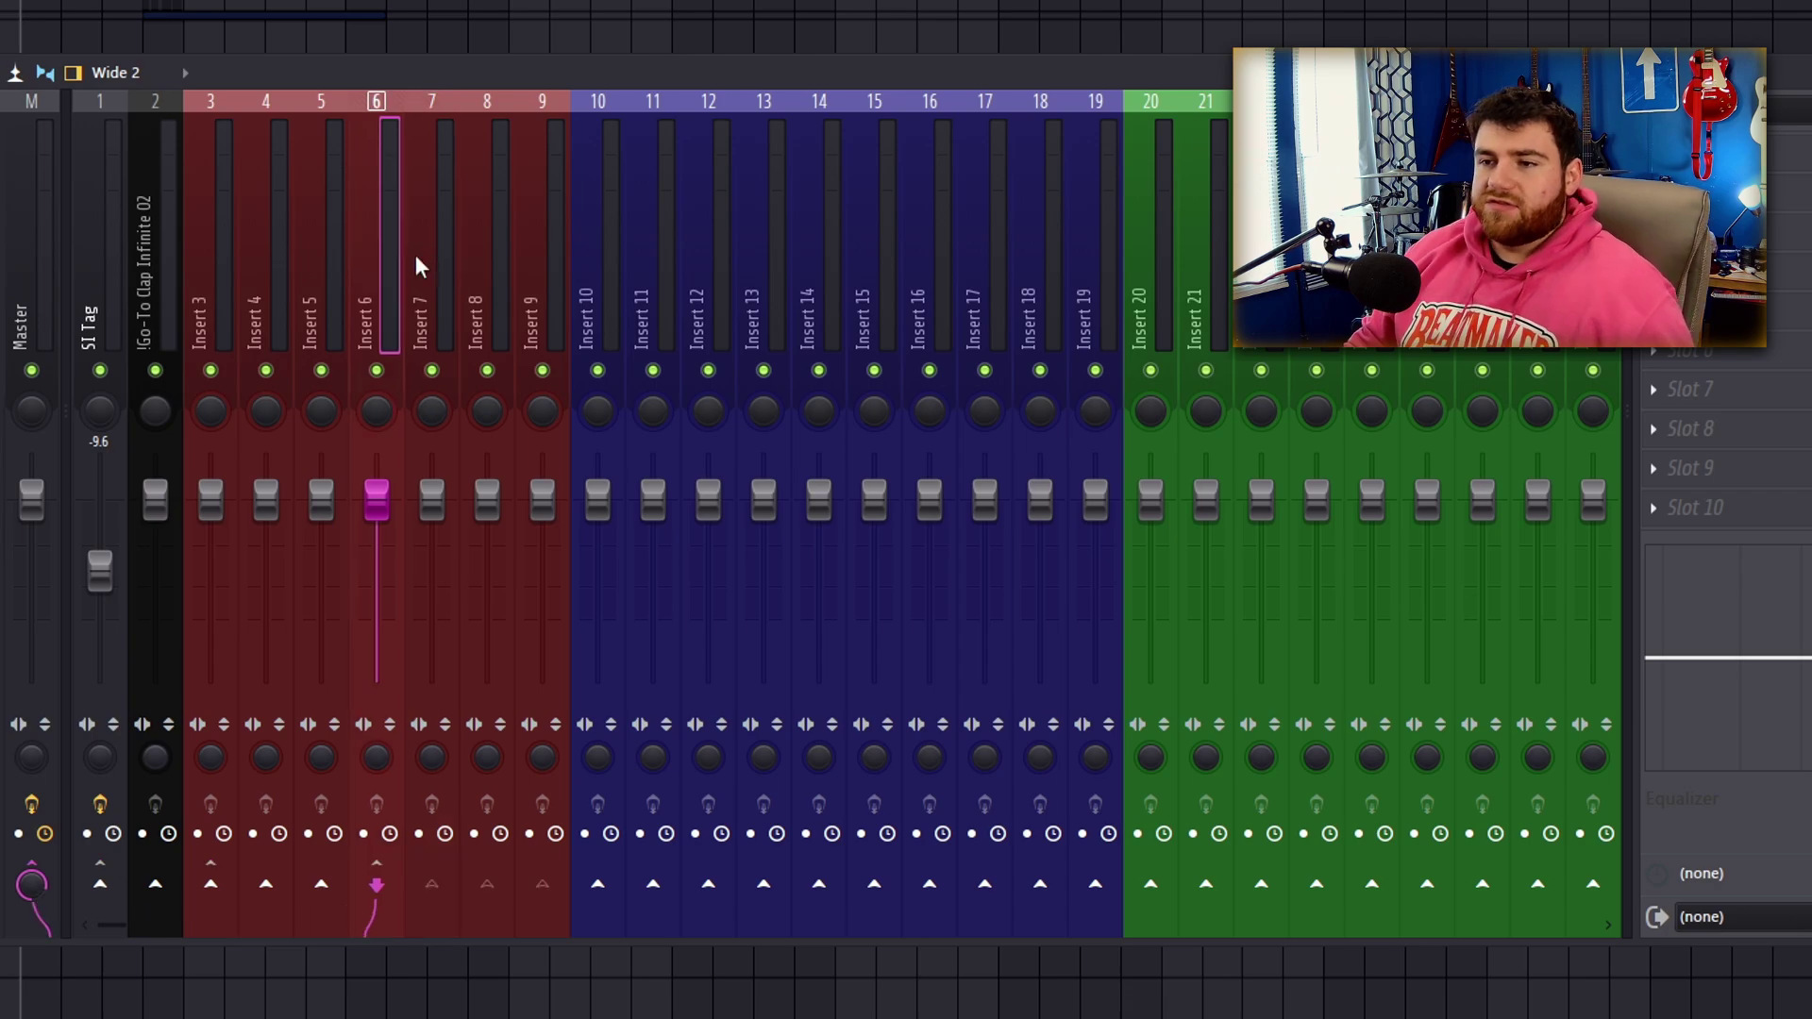
Select all tracks routed to Insert 7 and lower them together, with Inserts 3 and 6 at -7.4 and SI Tag at -16.9.
click(443, 261)
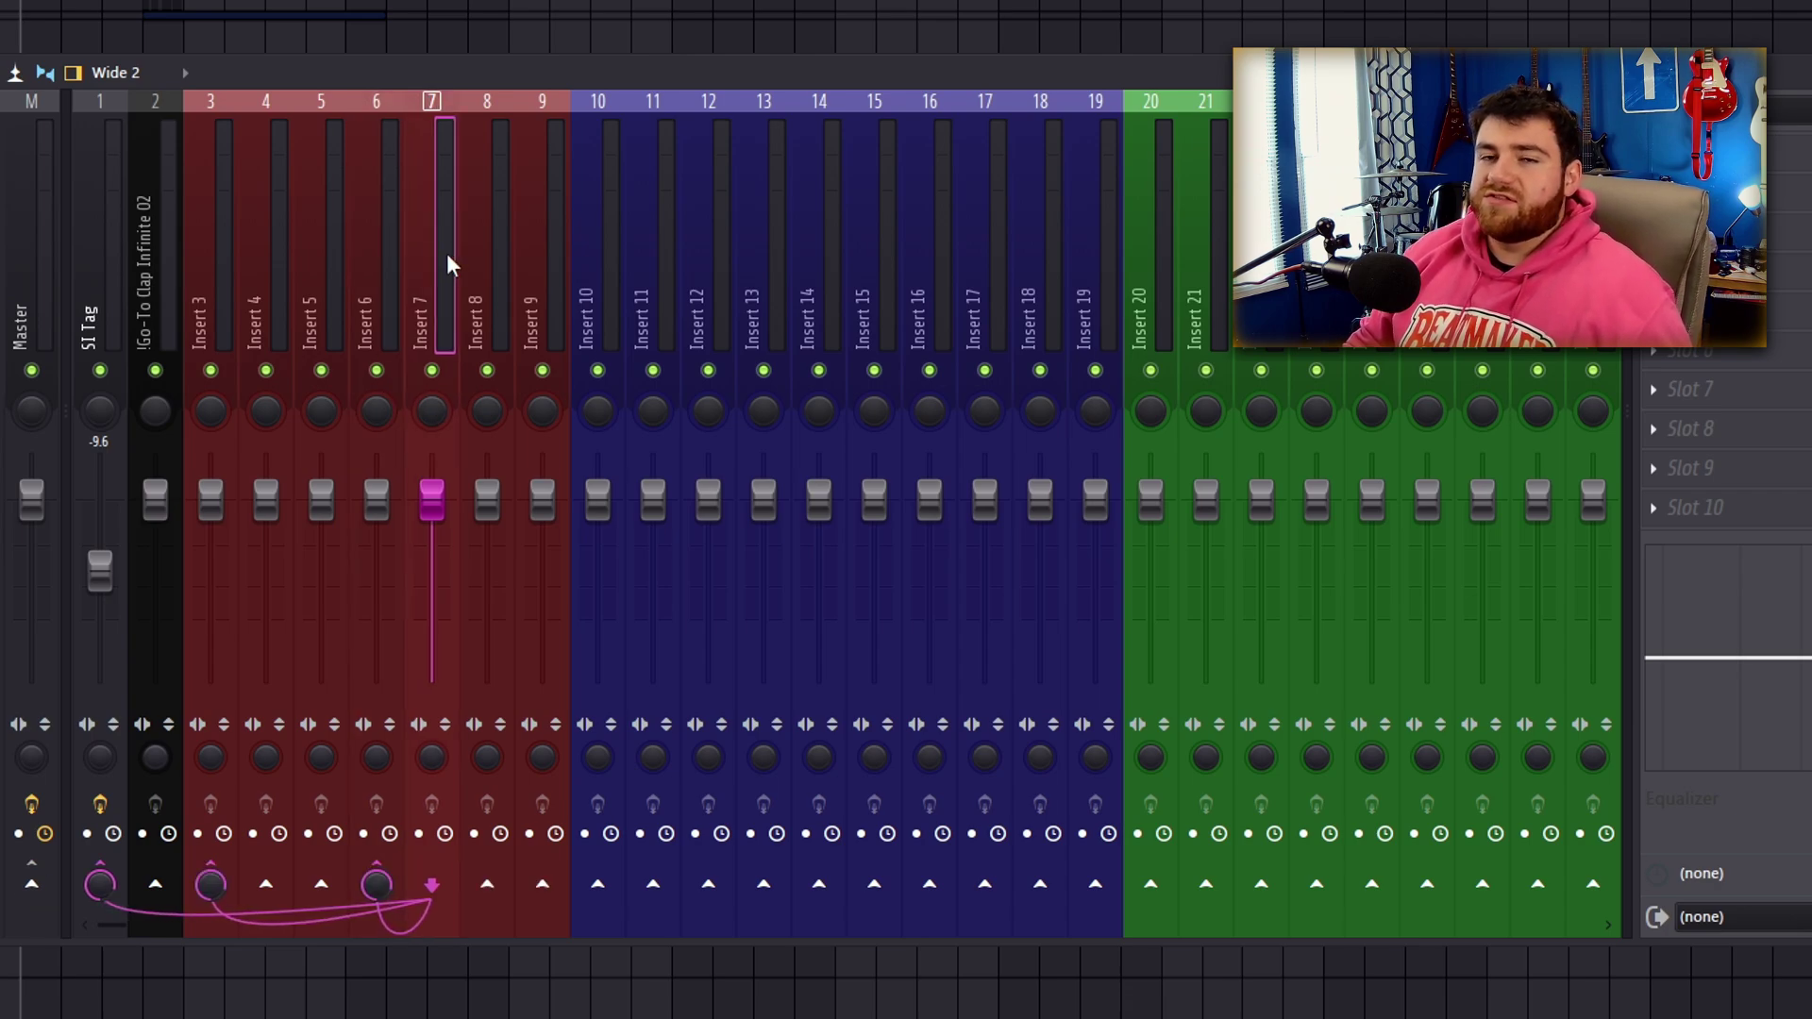
right_click(433, 268)
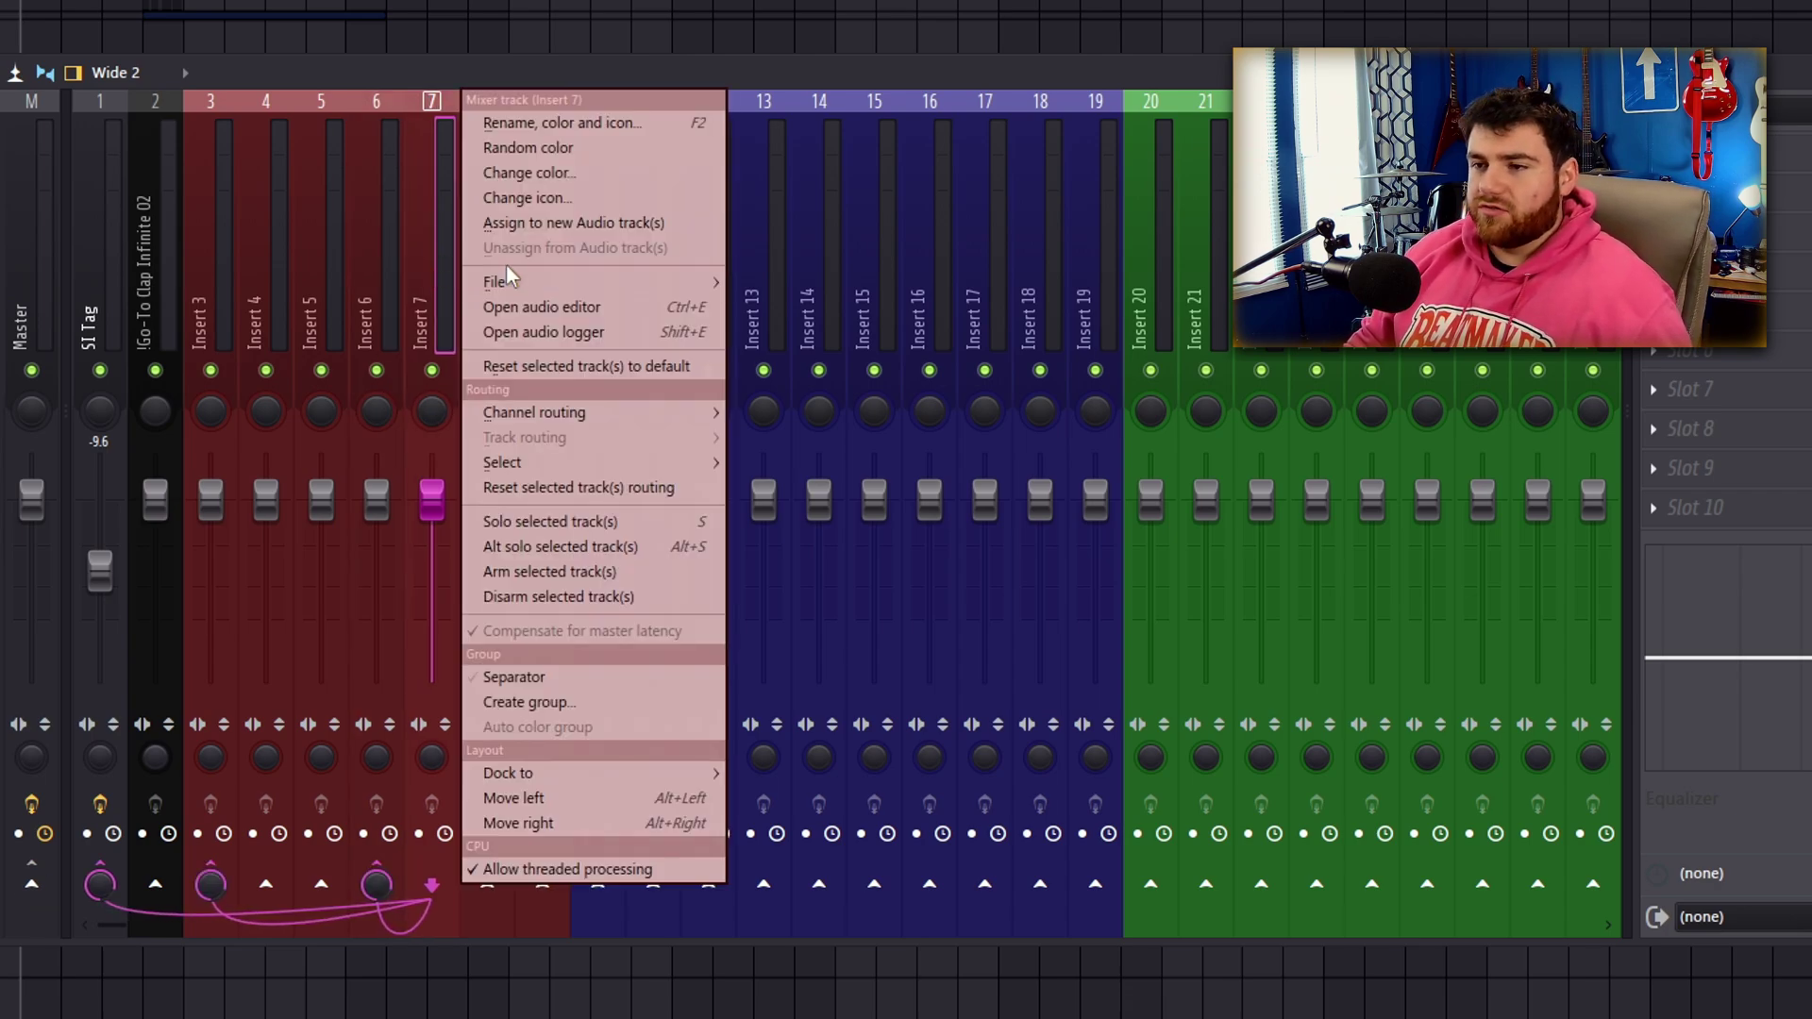
mouse_move(653, 470)
click(873, 522)
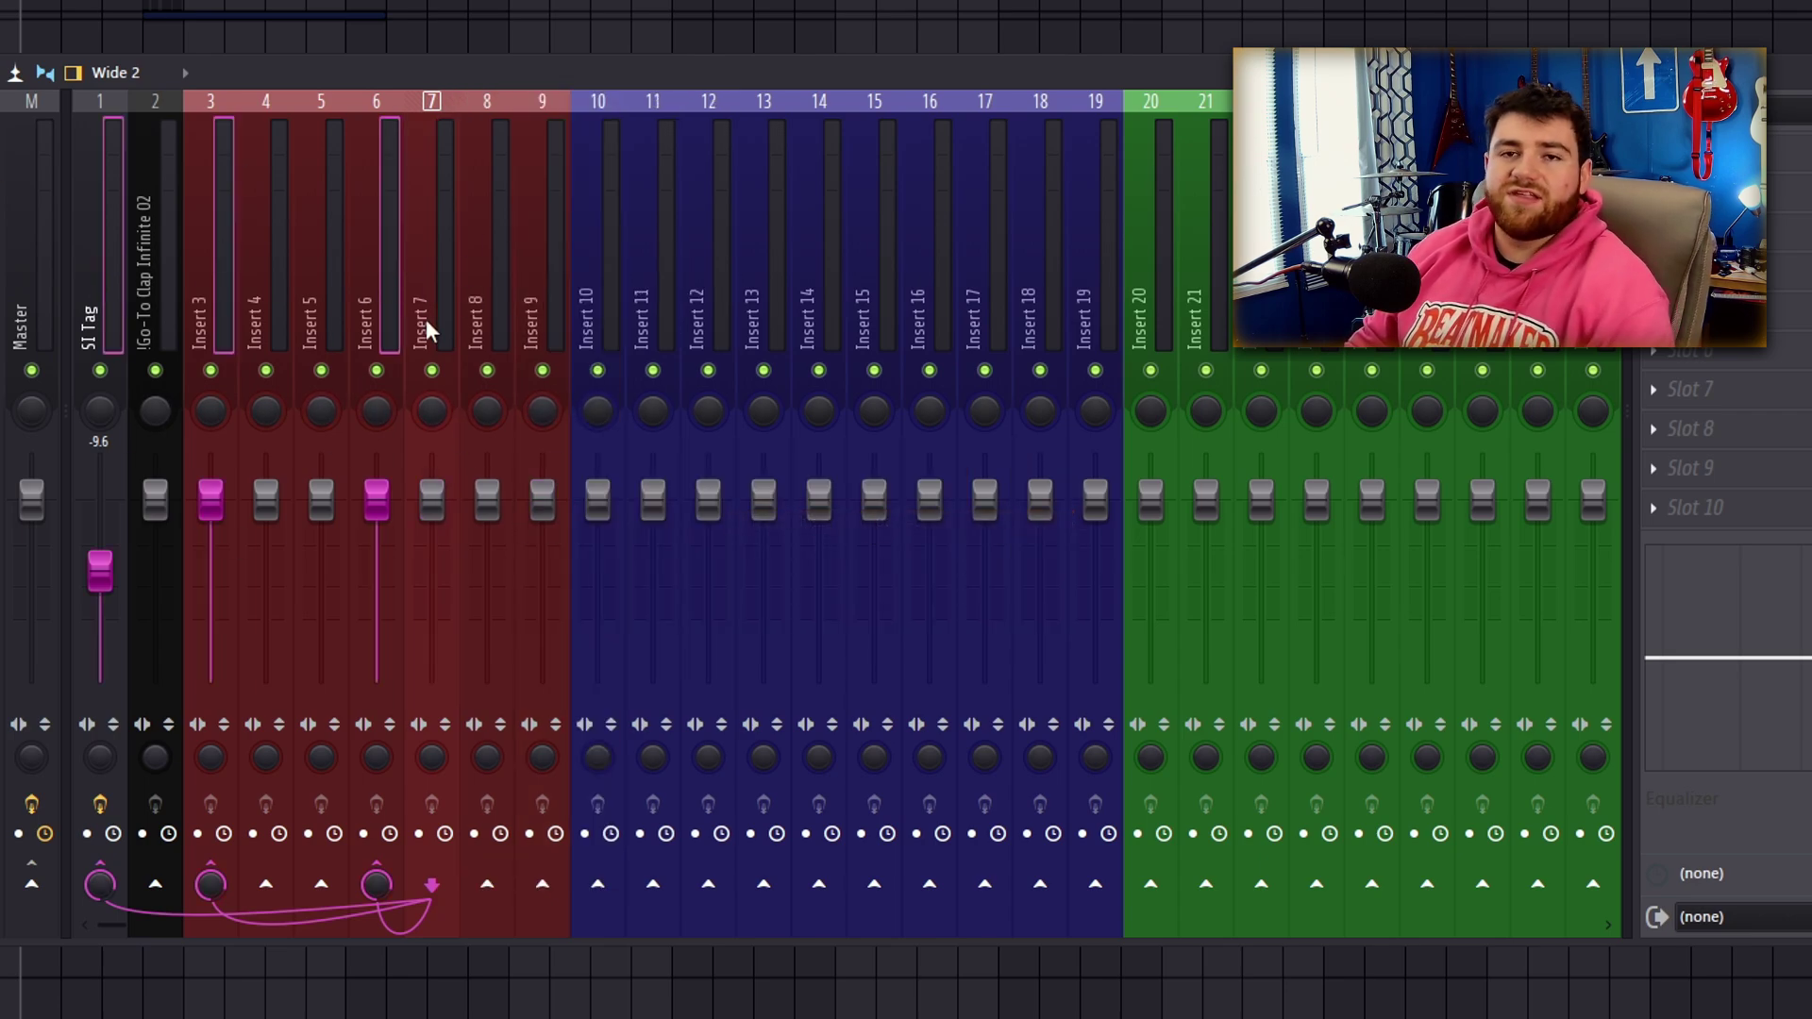
drag(379, 505, 376, 552)
Select all tracks routed to the Master and look through the selected mixer inserts.
click(479, 272)
right_click(457, 274)
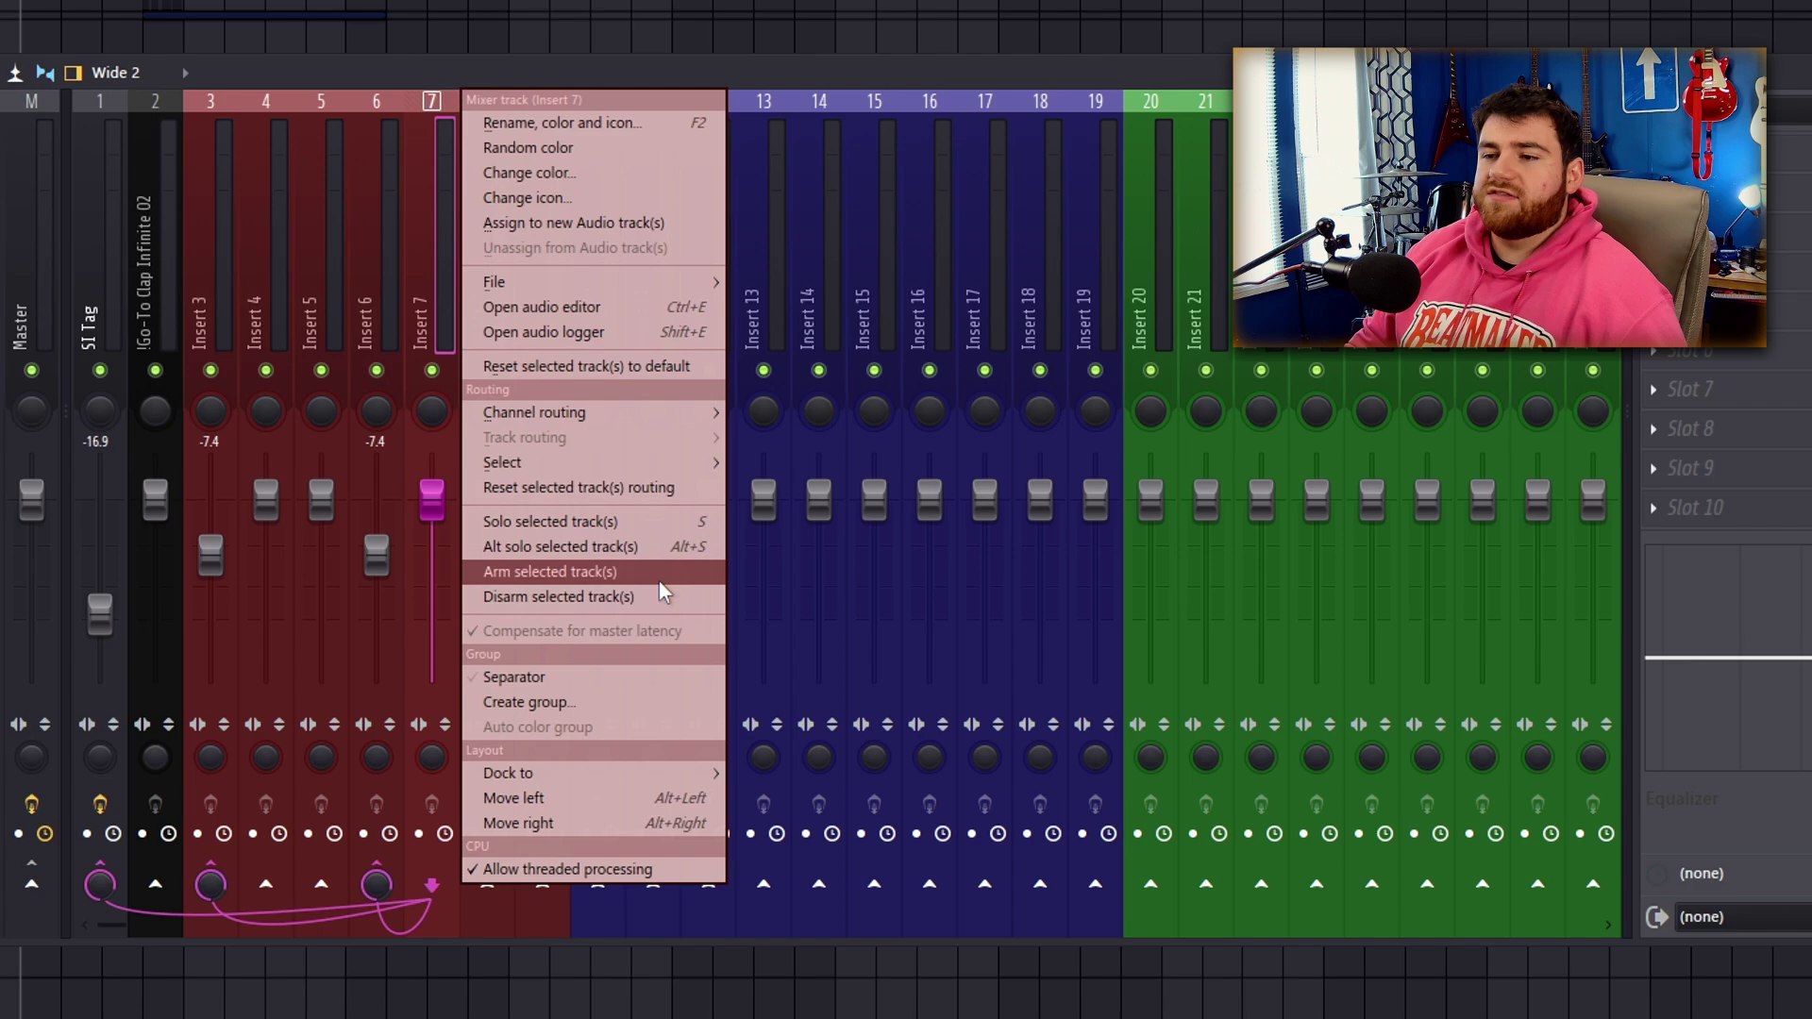
click(156, 182)
right_click(38, 235)
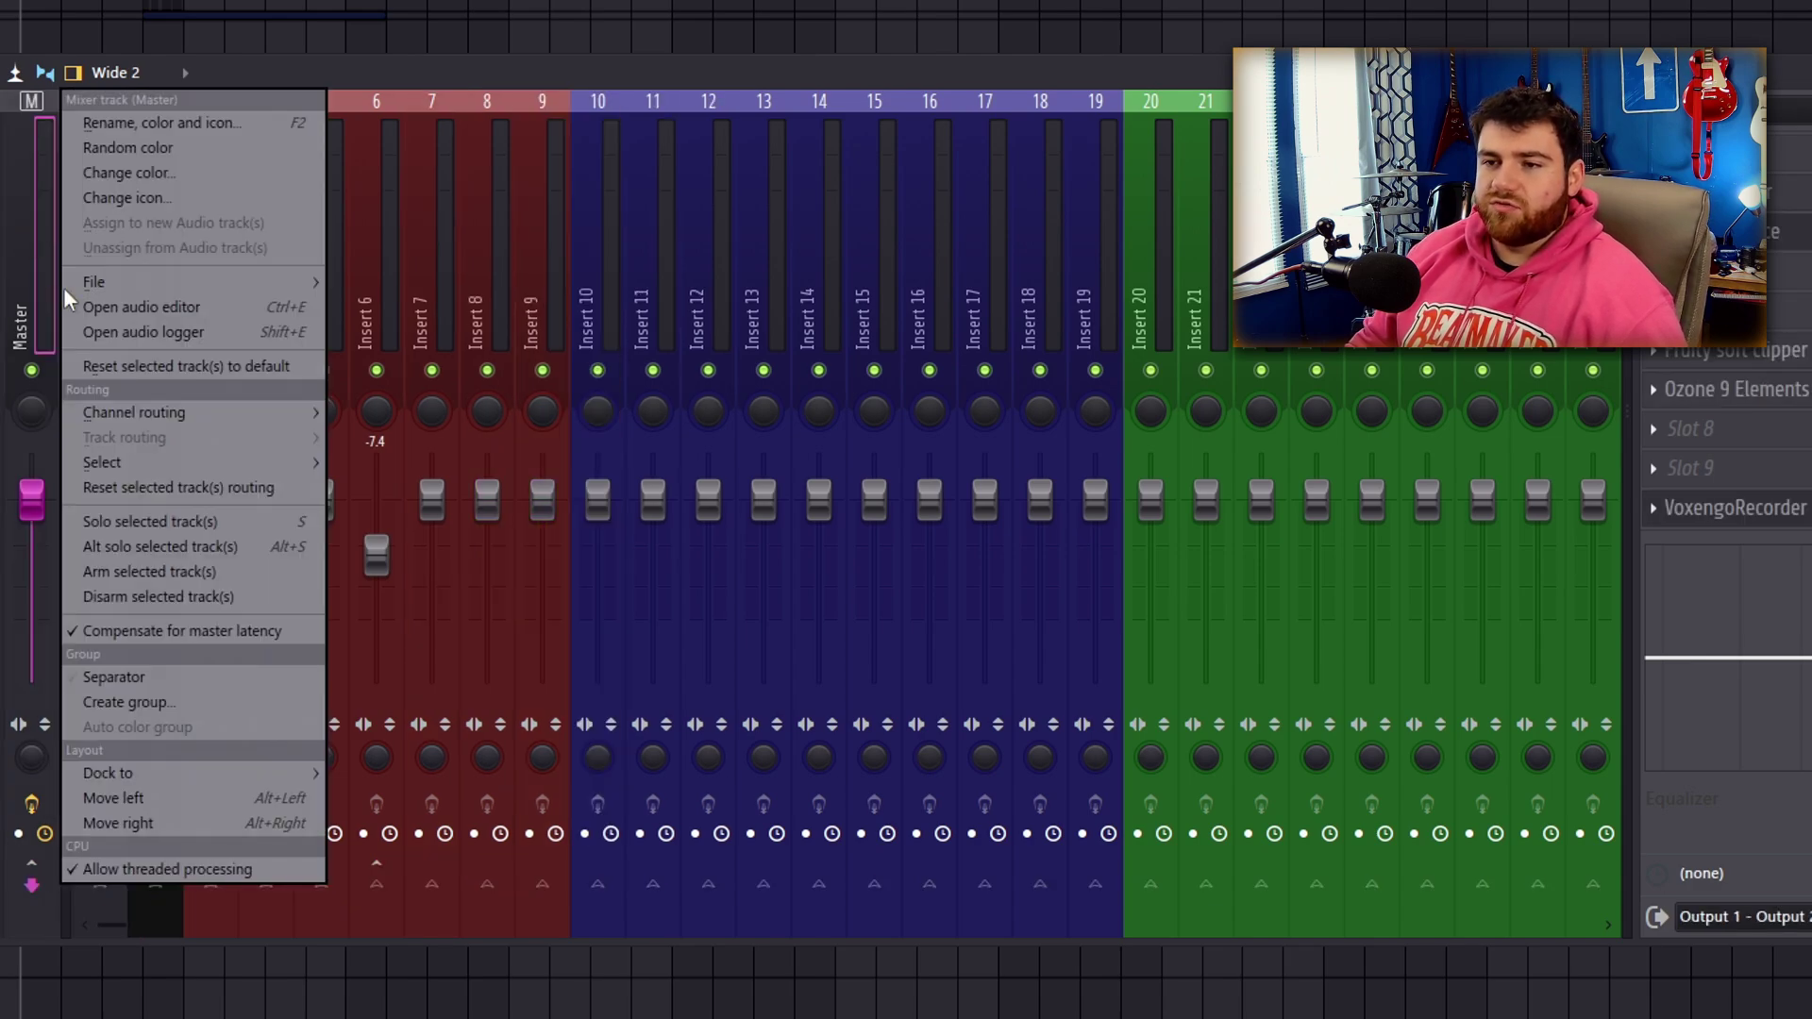
mouse_move(230, 455)
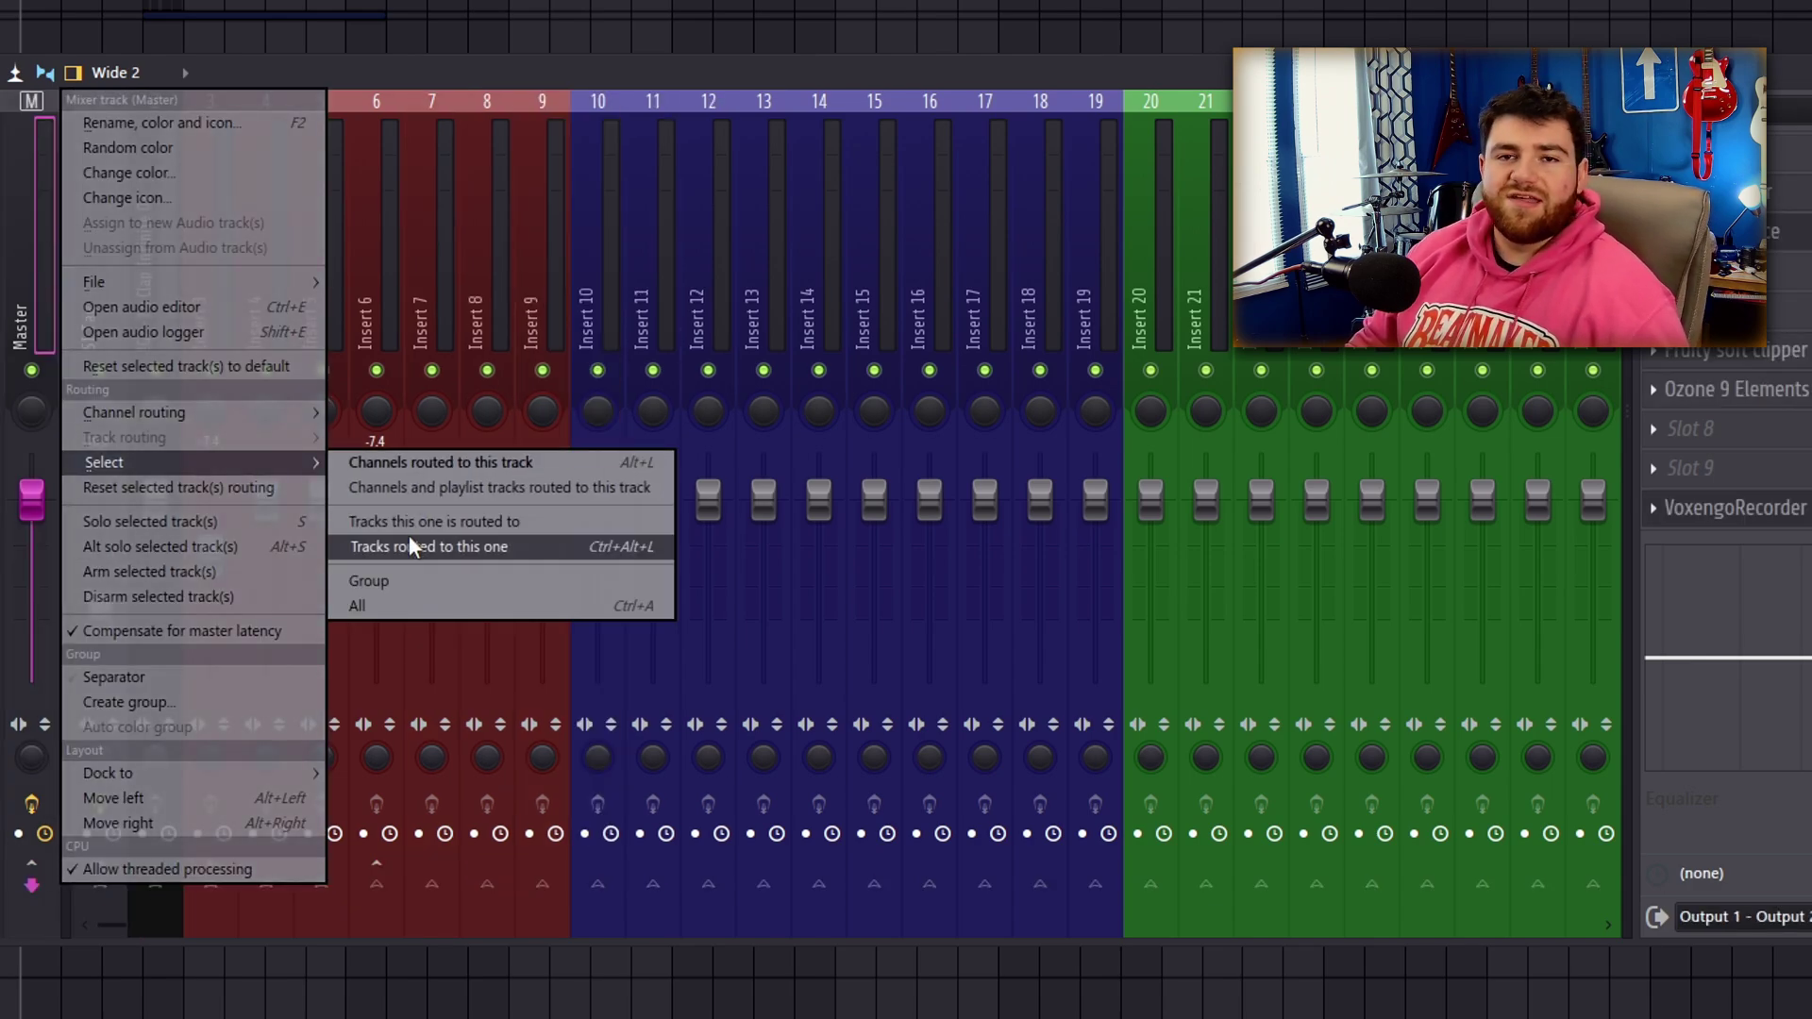
click(477, 546)
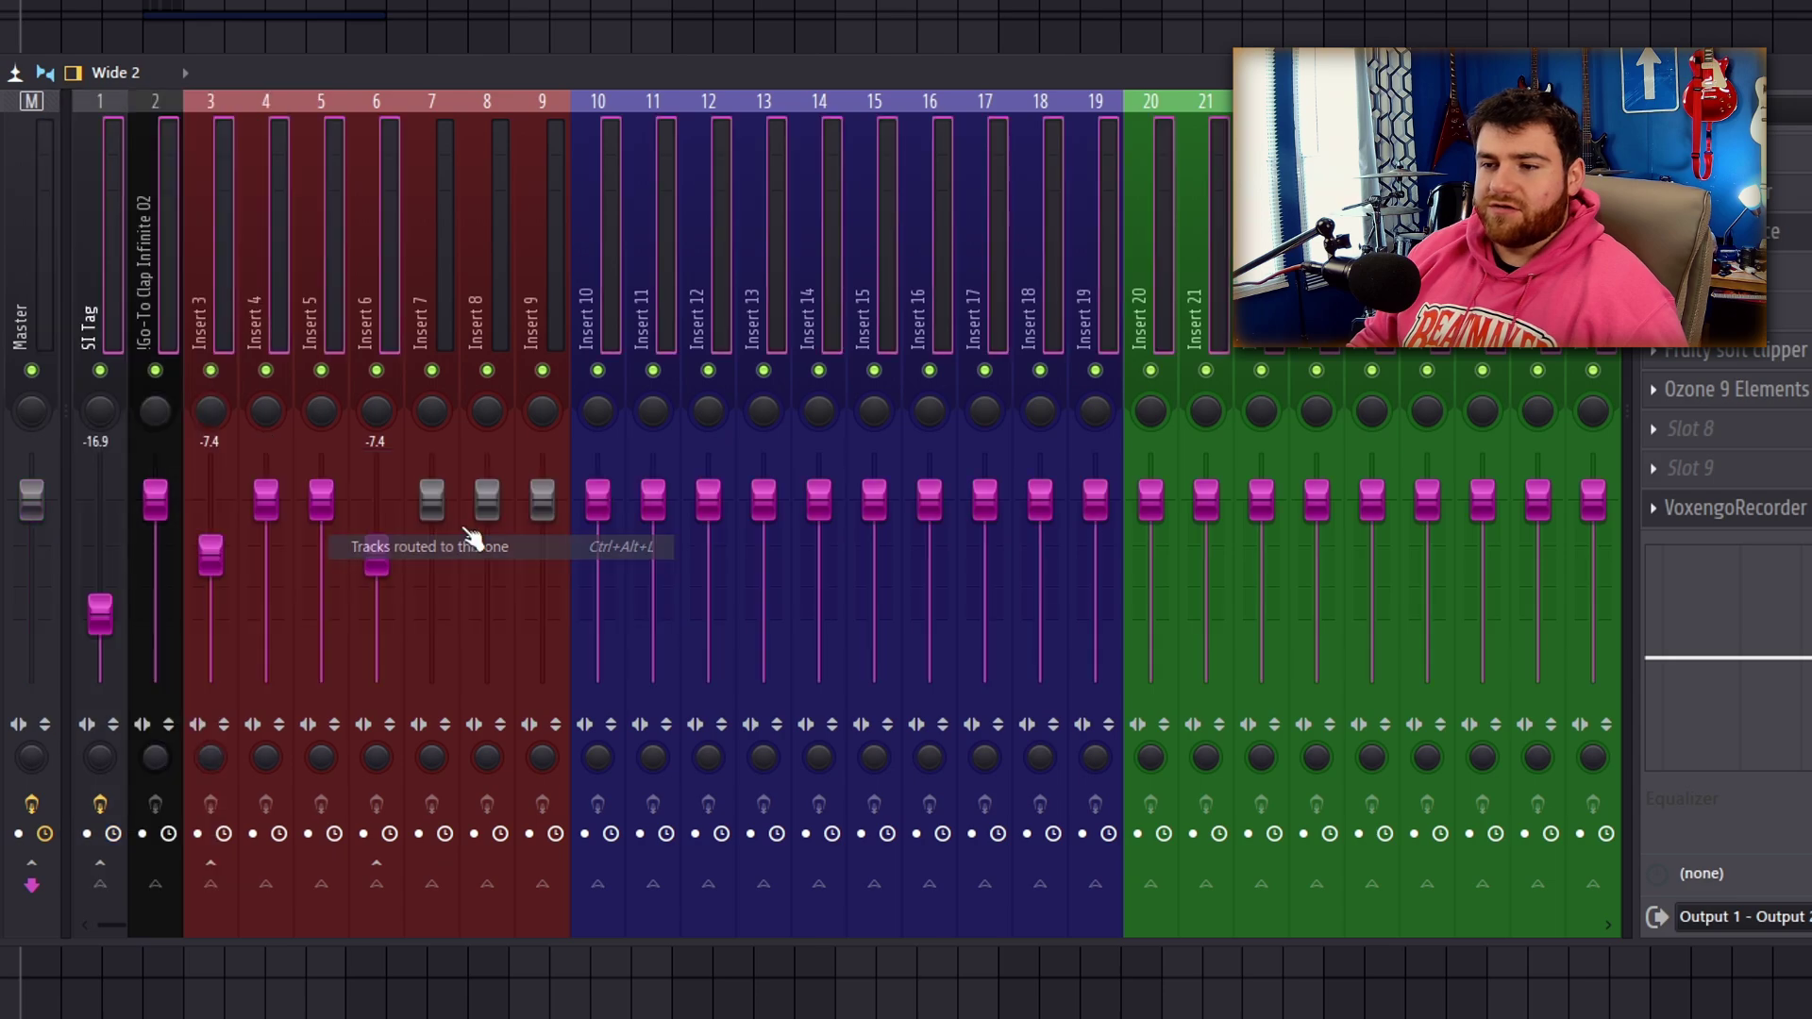
scroll(612, 283, down, 15)
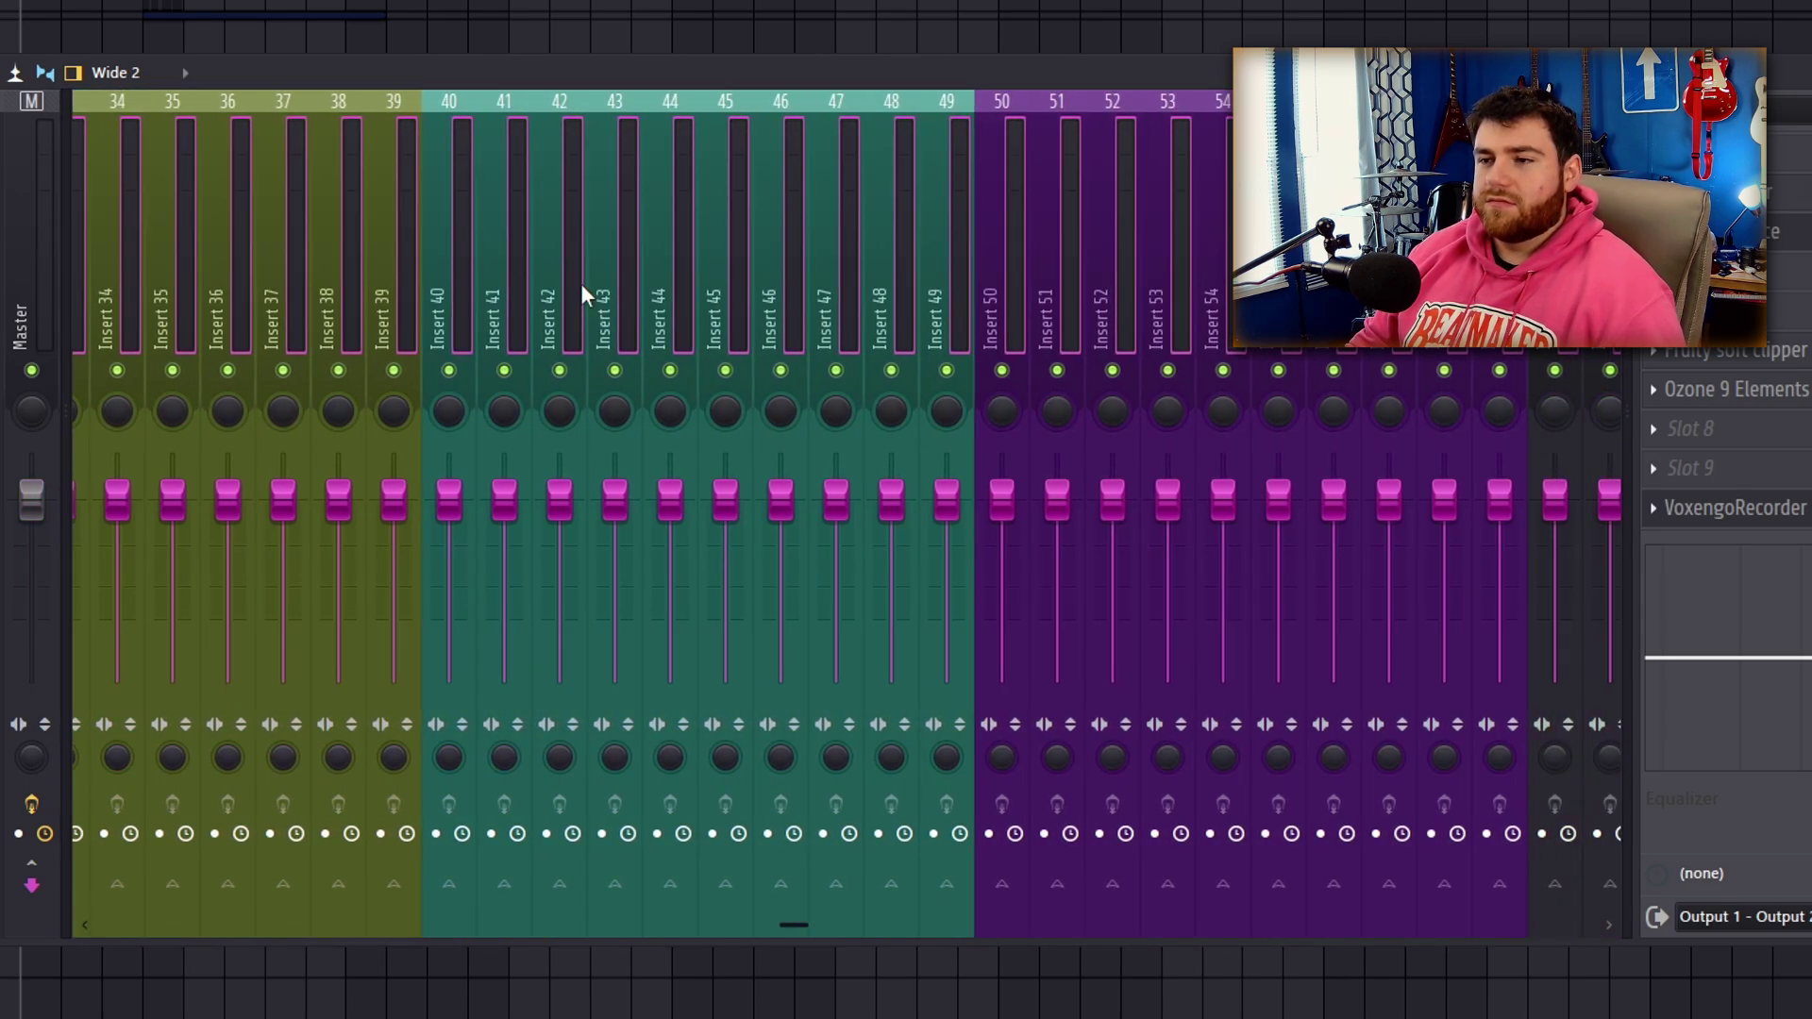
scroll(417, 212, up, 15)
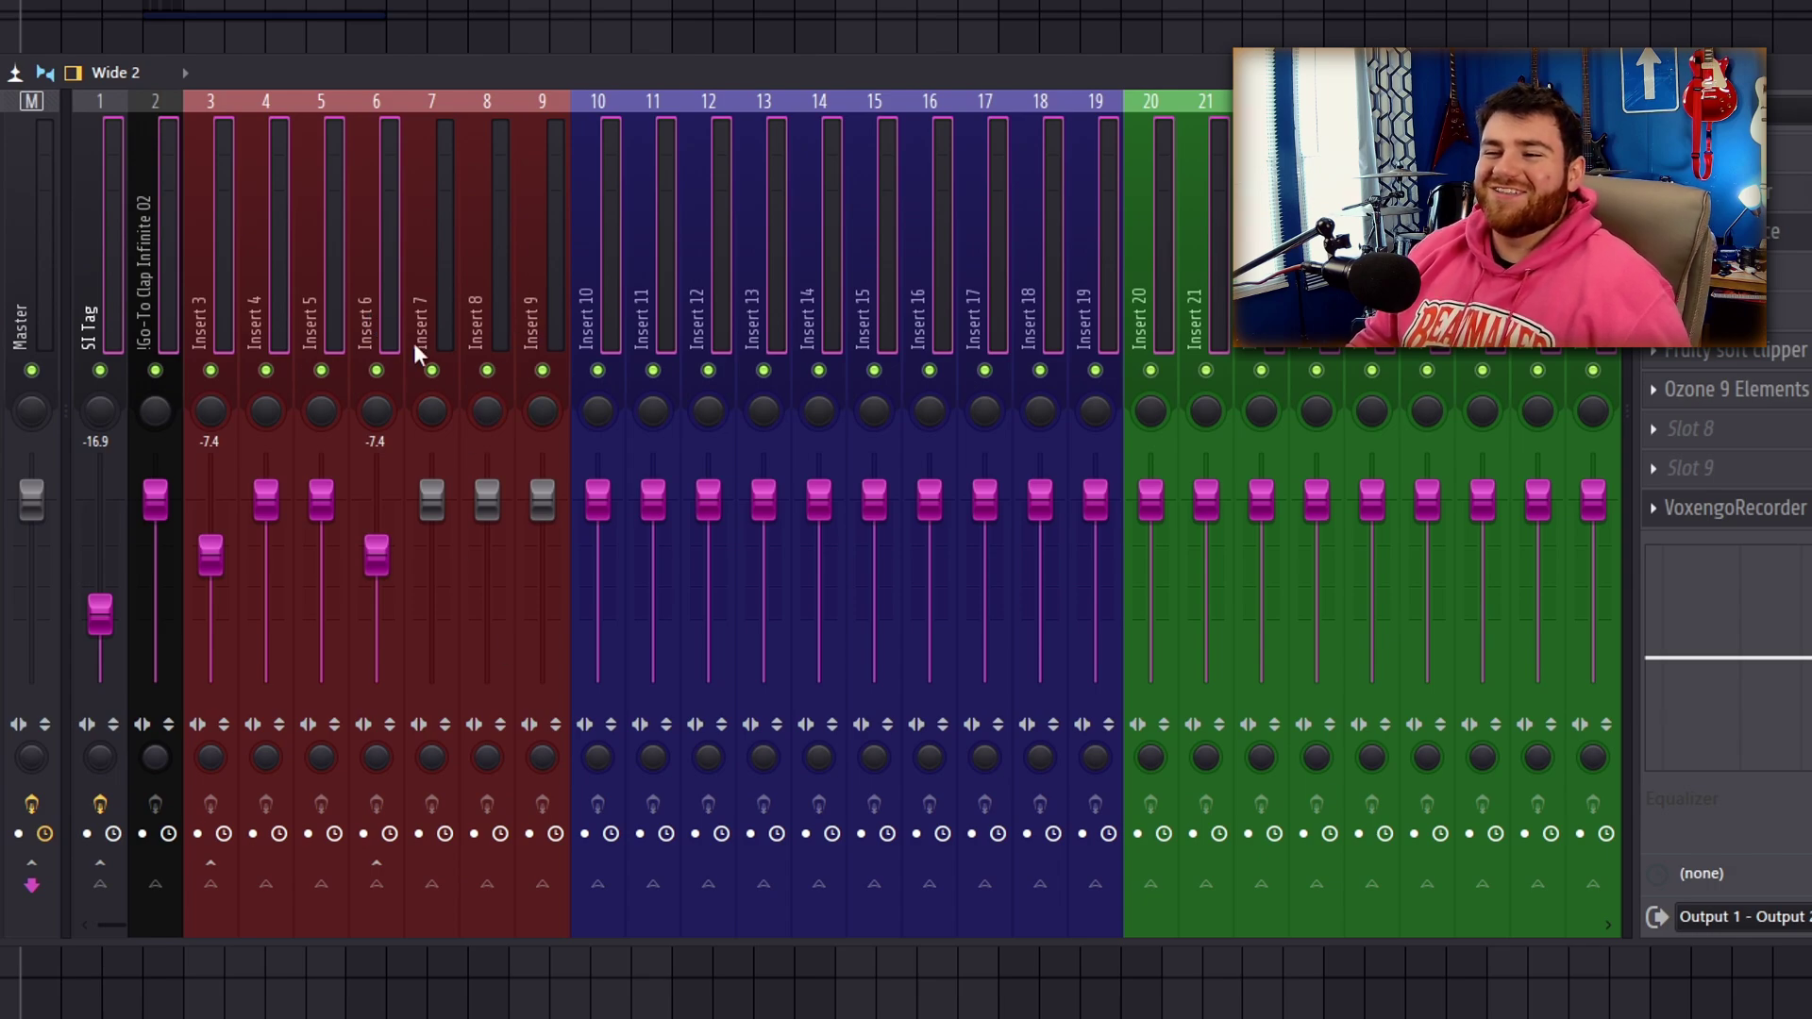
Undo the last level change on Insert 6.
click(380, 264)
key(ctrl+z)
Route mixer Inserts 10 to 14 to Insert 9 only.
click(654, 274)
click(609, 304)
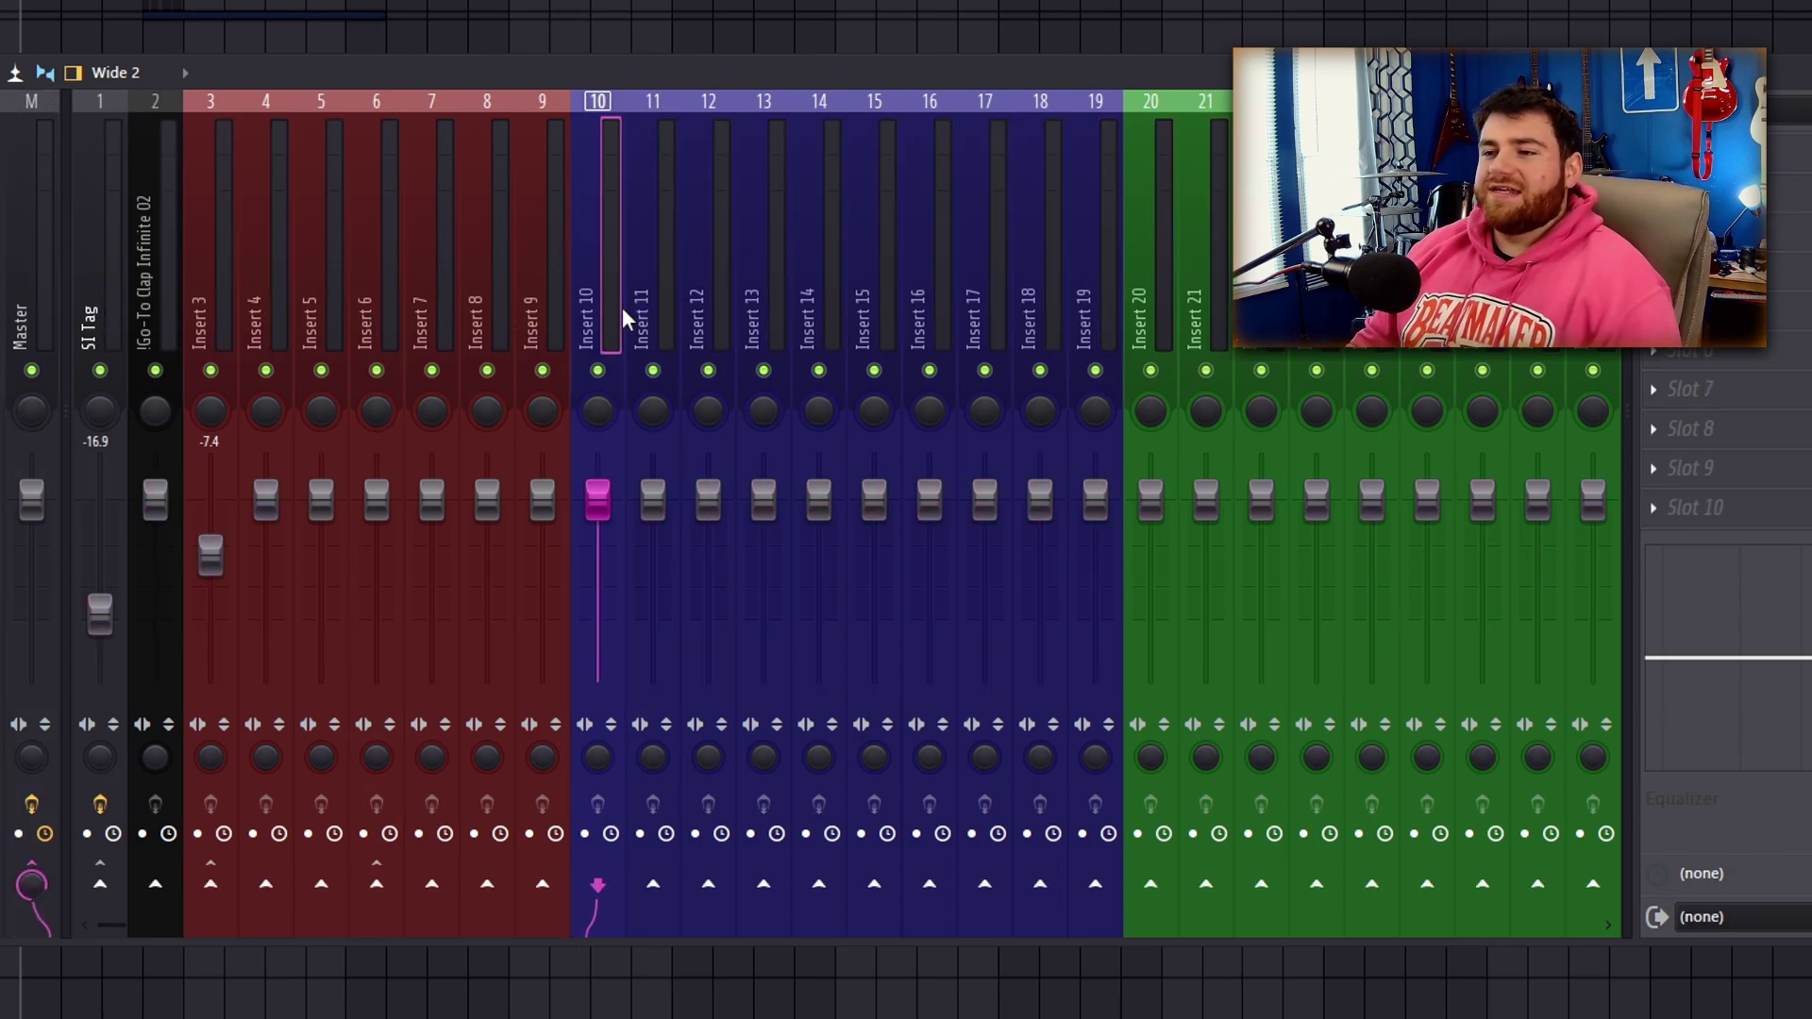
drag(621, 307, 813, 332)
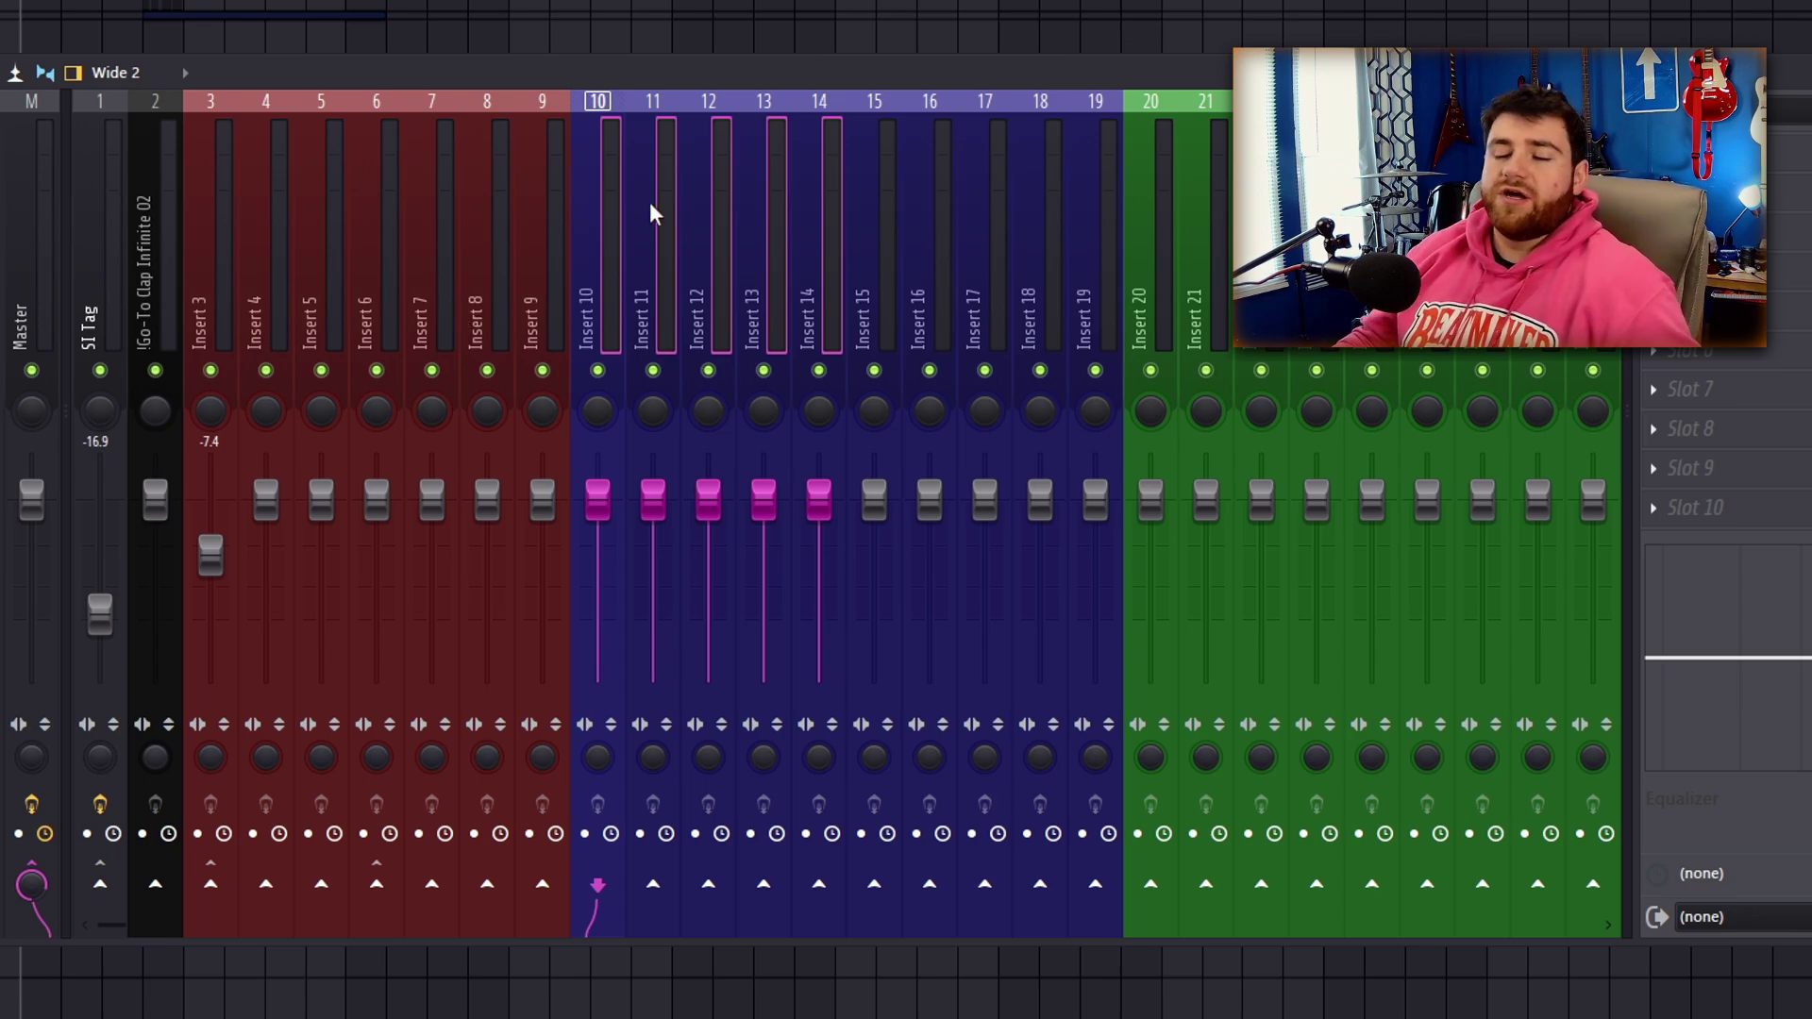
right_click(540, 891)
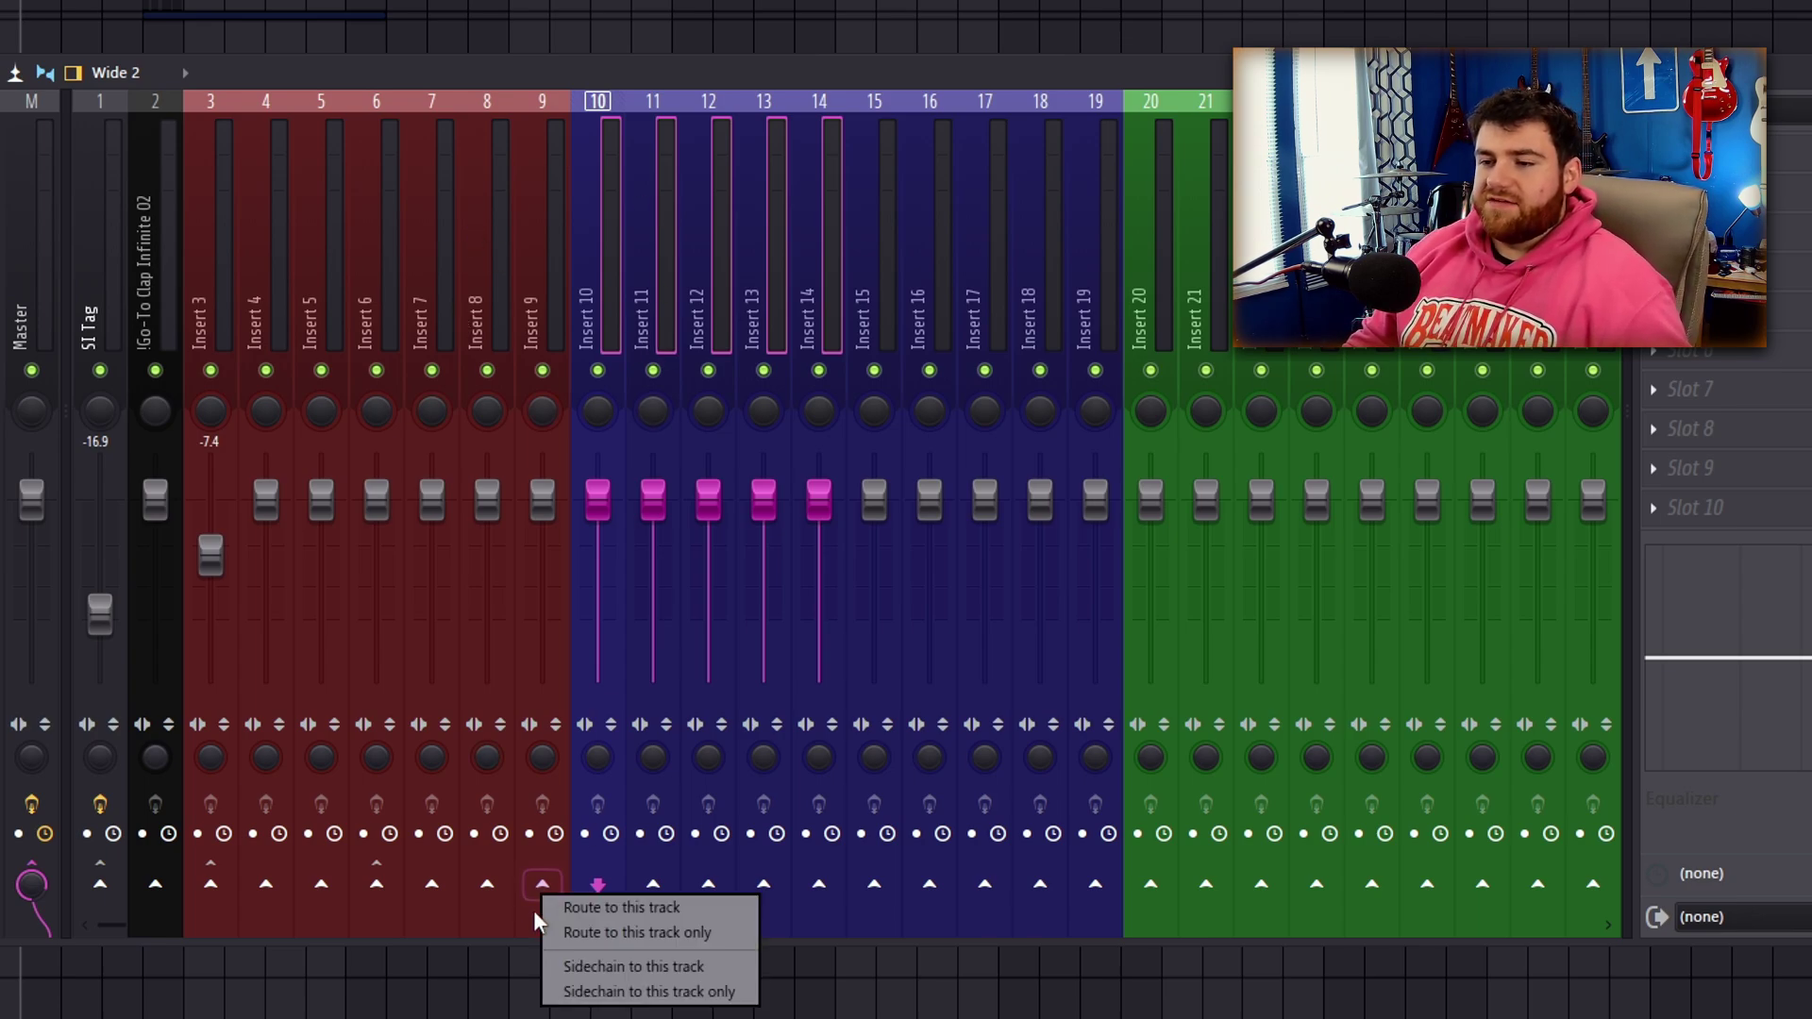
click(593, 931)
Check the routing of Inserts 10 to 14, selecting them one by one, as a range, and Insert 12 alone.
click(634, 193)
click(595, 273)
ctrl+shift+click(658, 286)
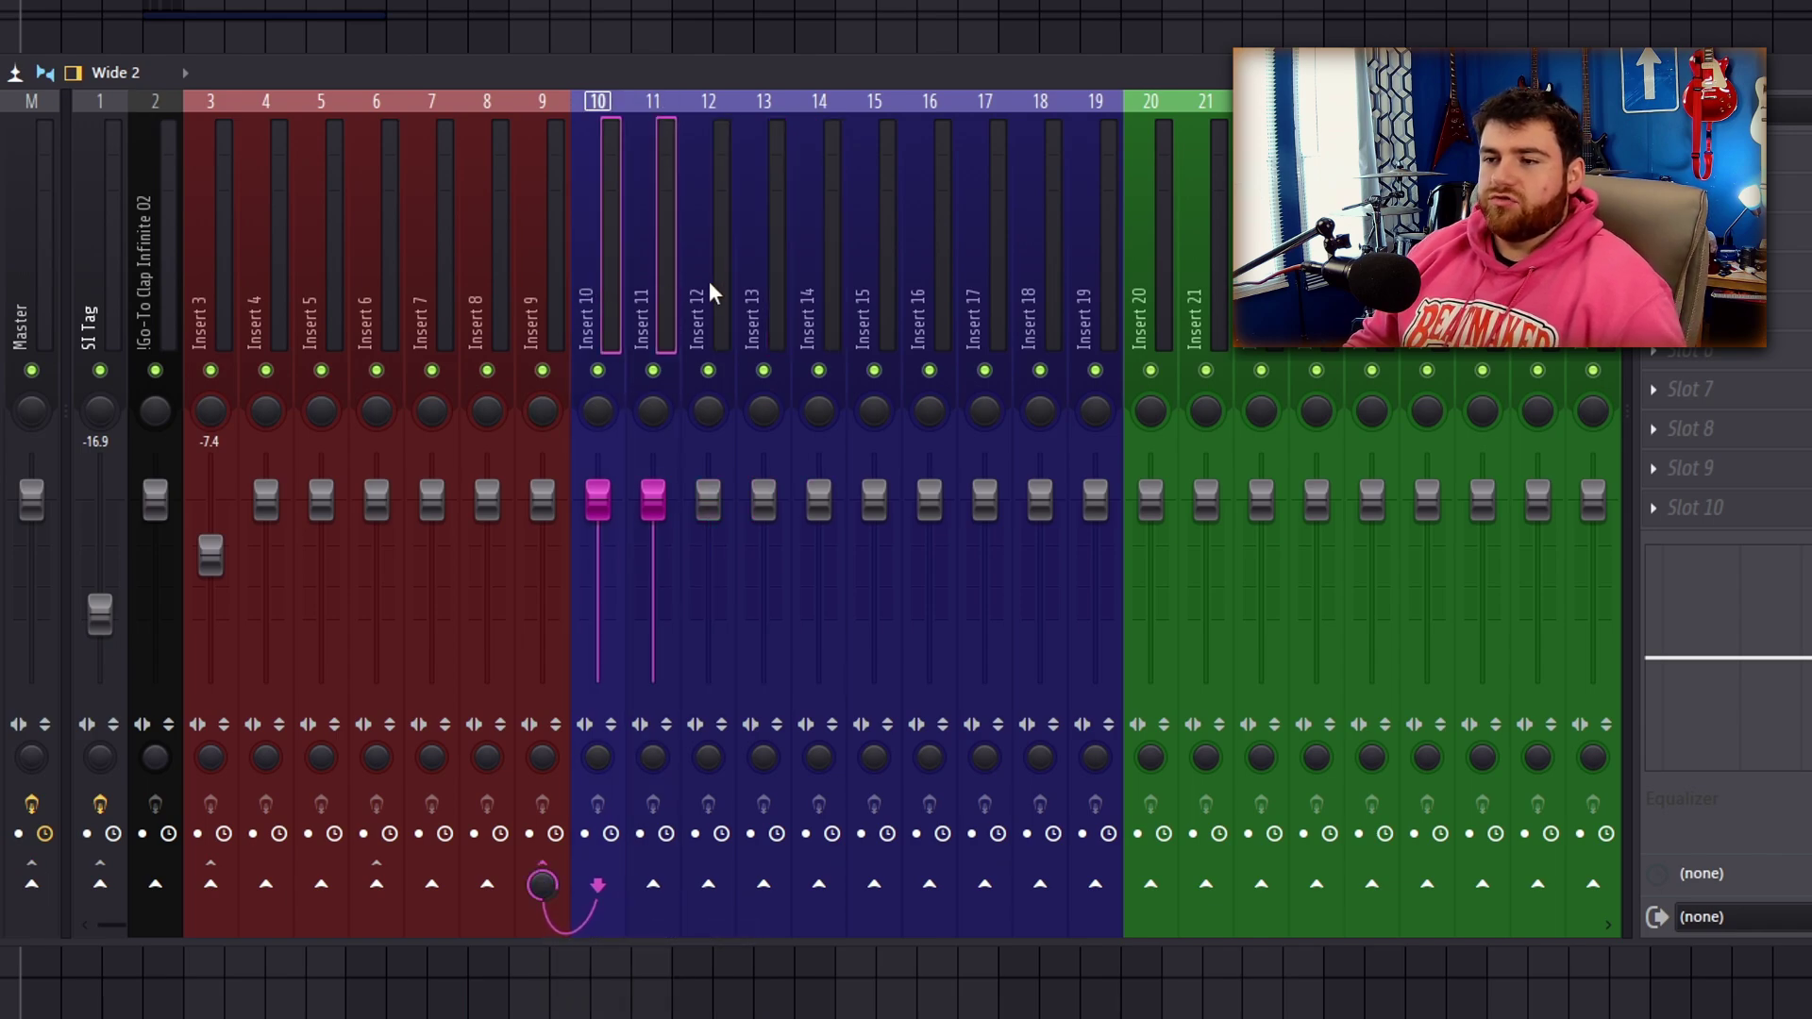
ctrl+shift+click(710, 285)
ctrl+shift+click(767, 283)
ctrl+shift+click(824, 281)
click(600, 294)
drag(659, 283, 825, 285)
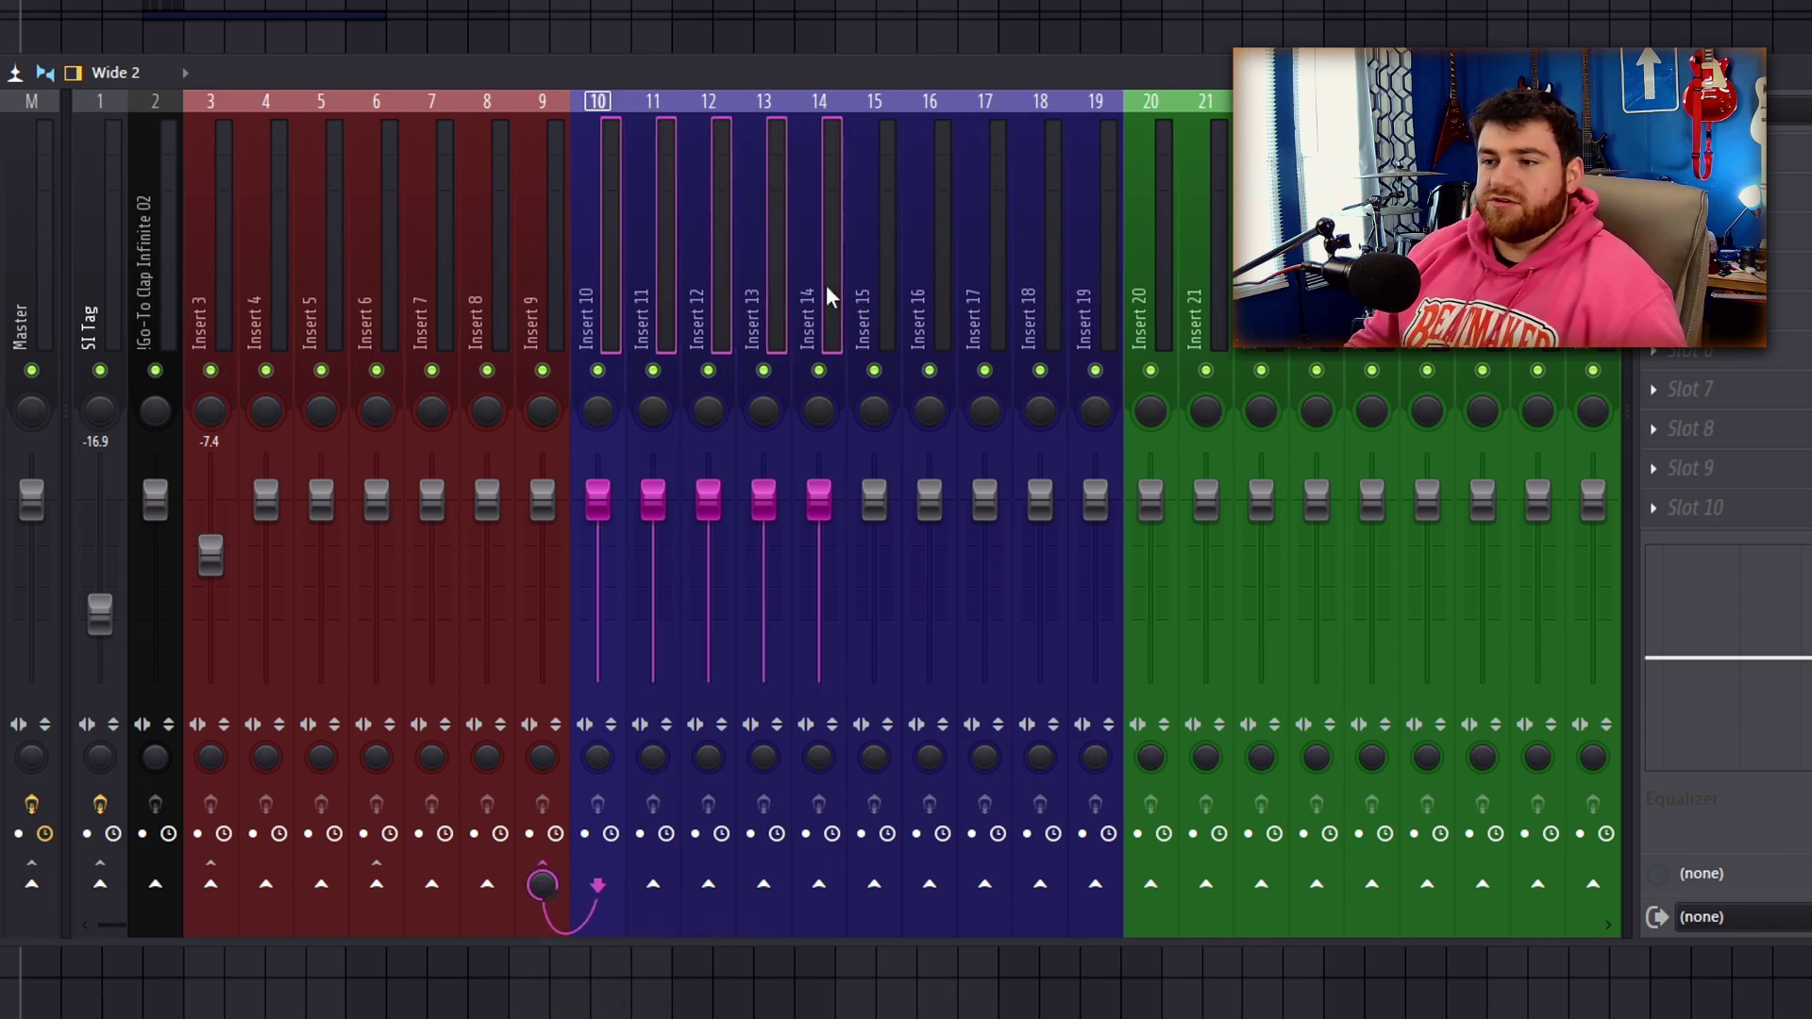
click(707, 274)
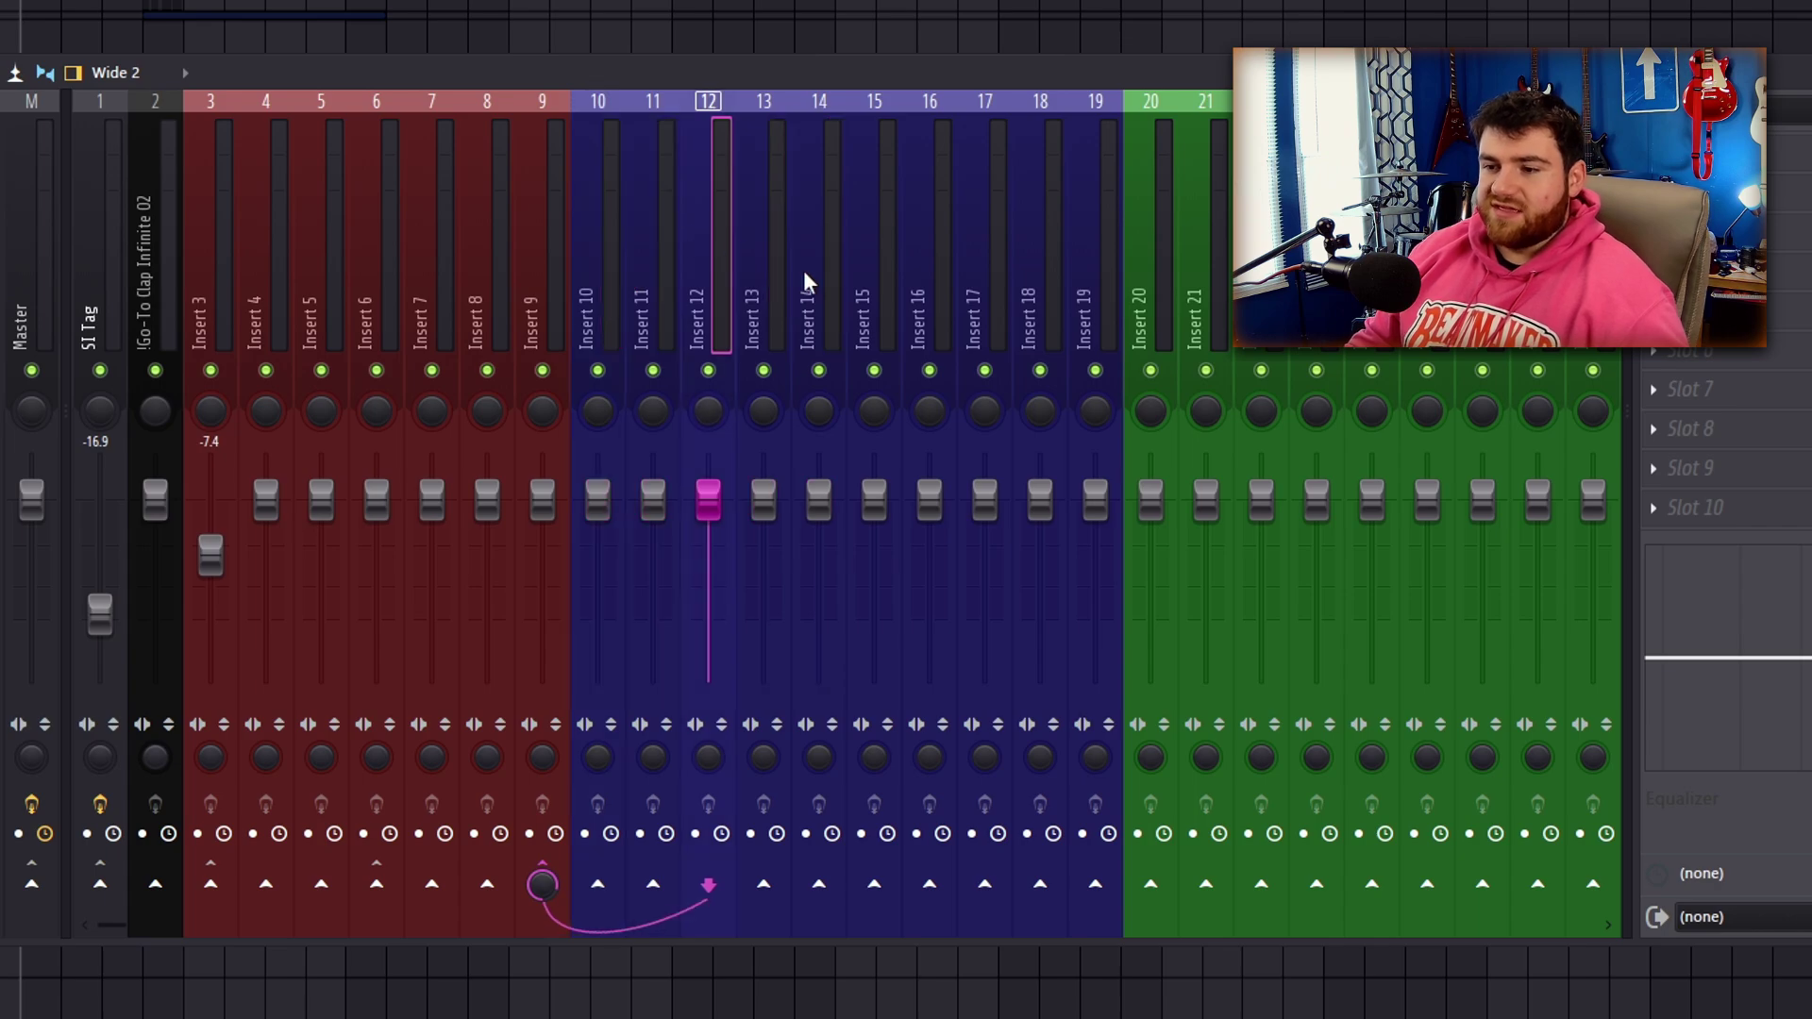
Select all tracks routed to Insert 9 and try lowering their faders together.
click(566, 276)
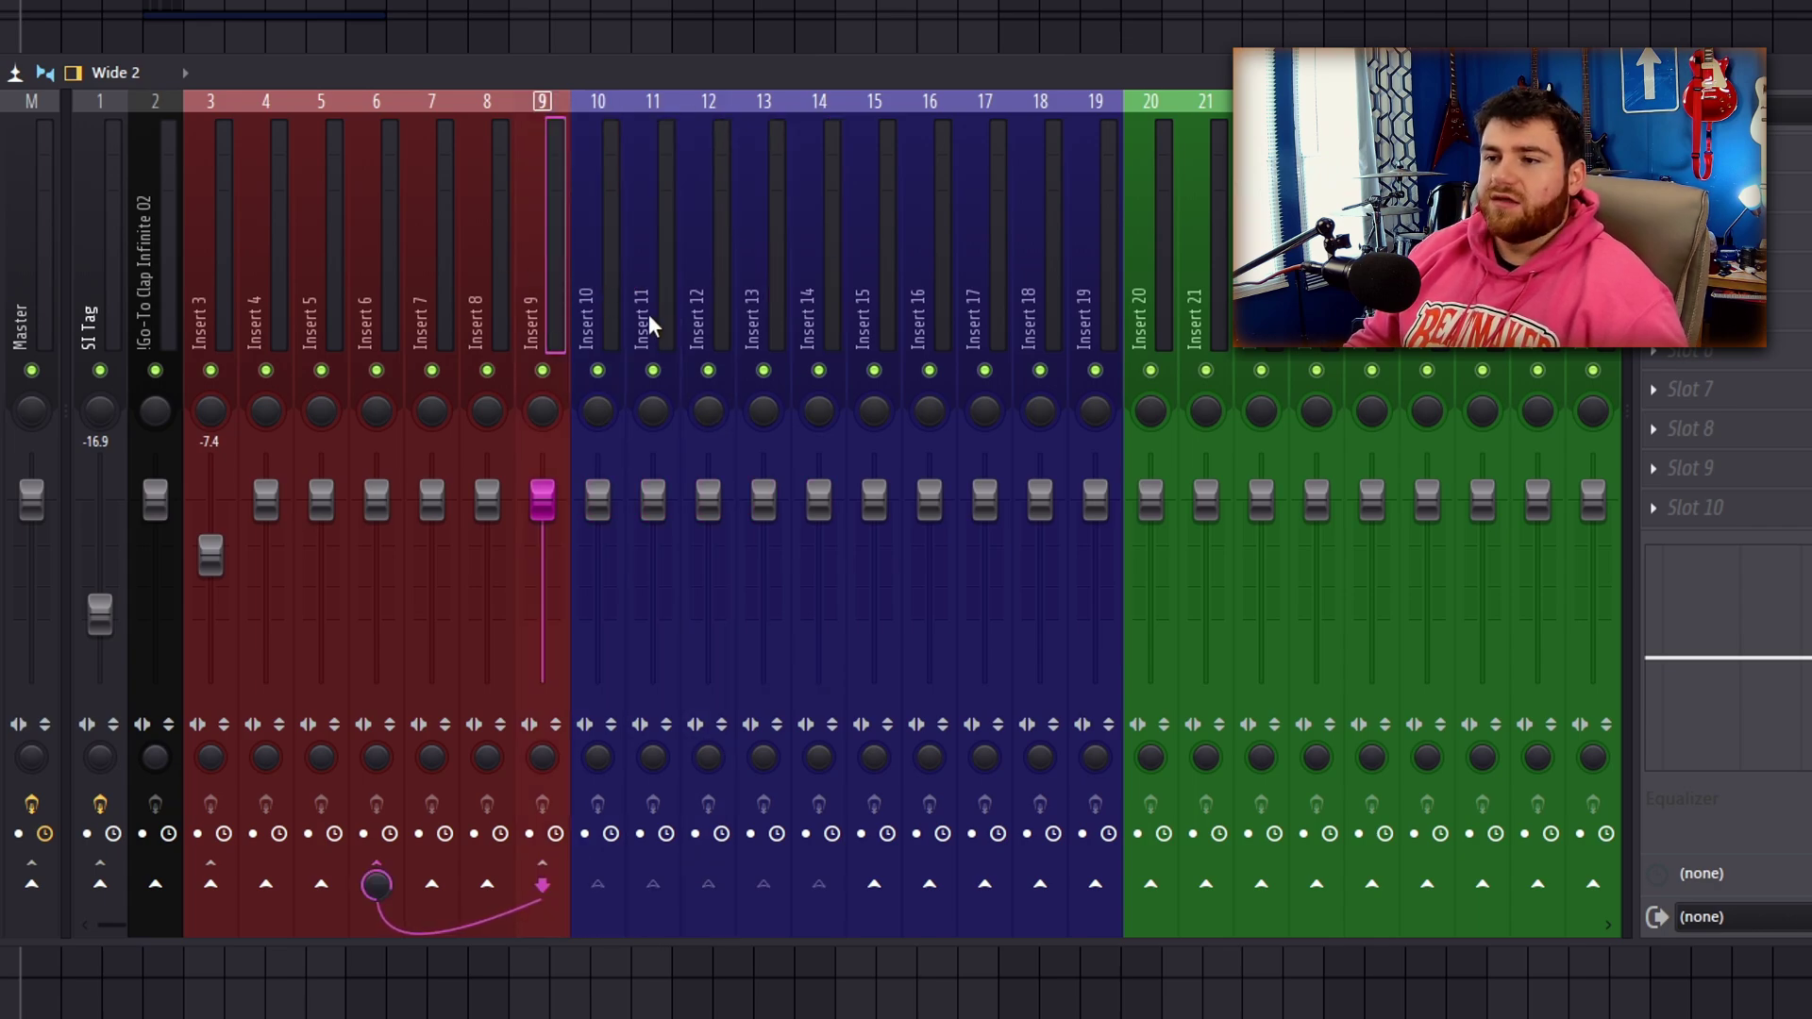
right_click(530, 264)
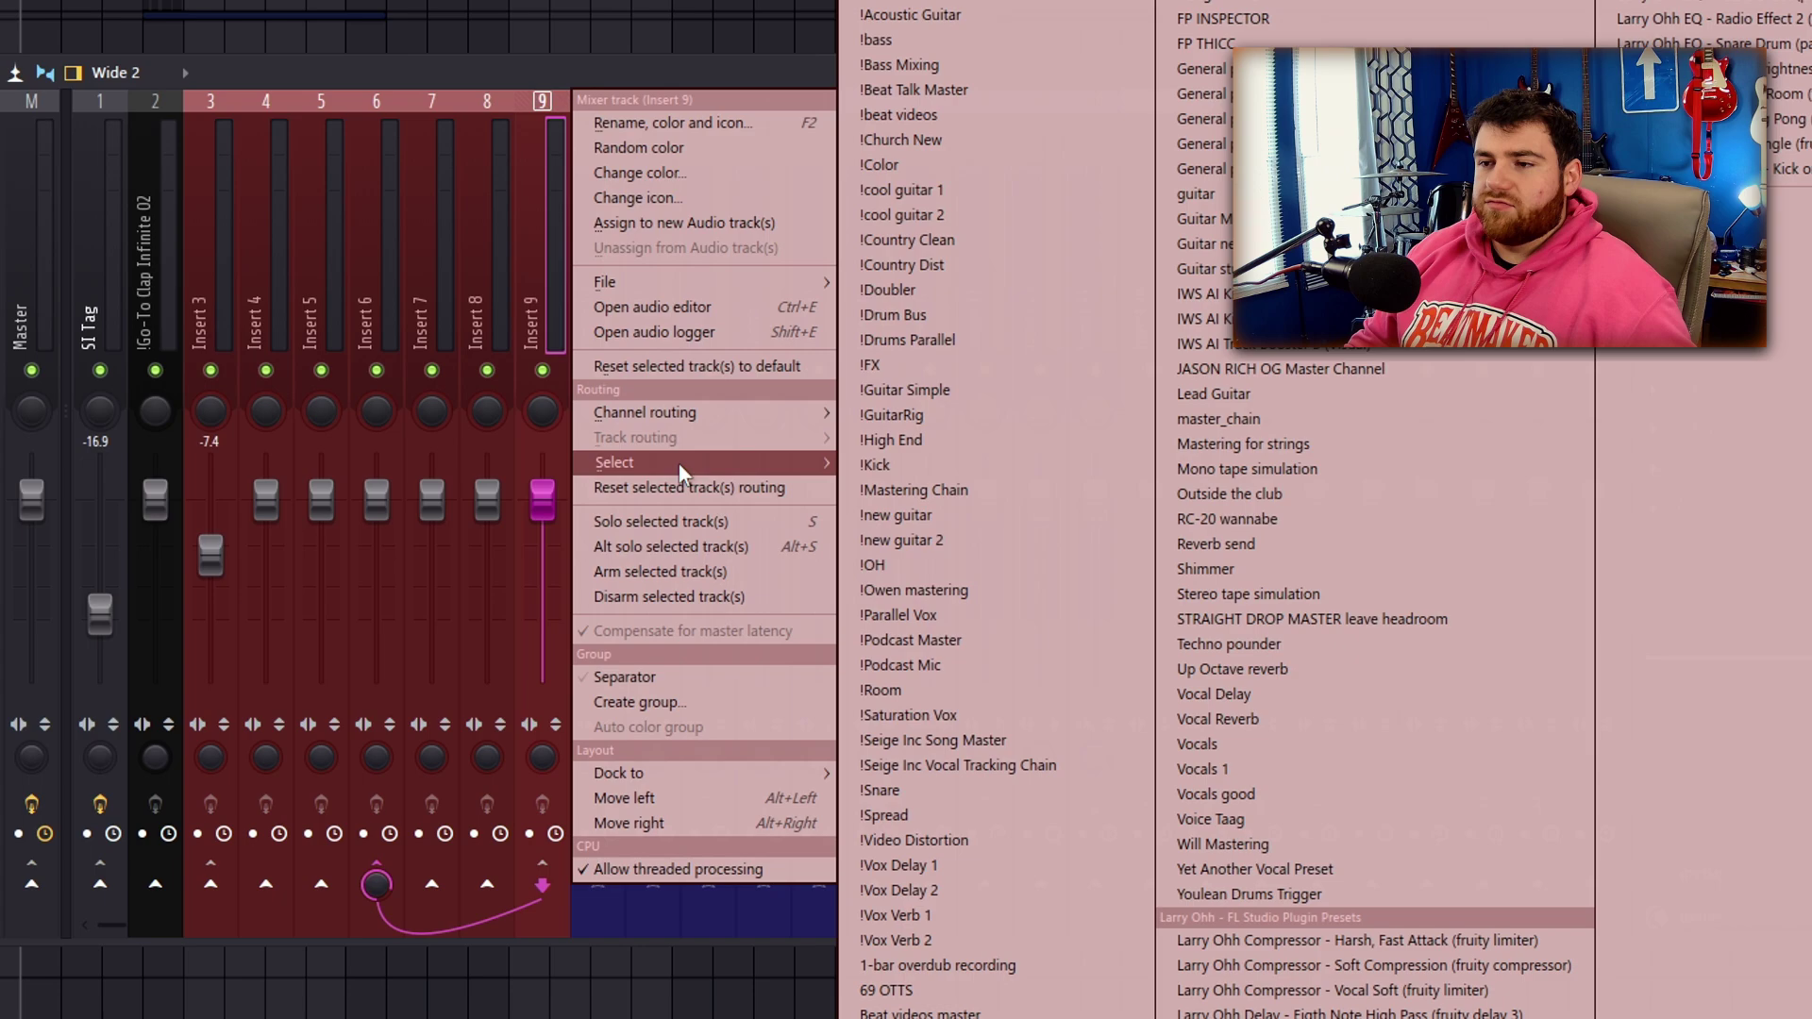
mouse_move(692, 462)
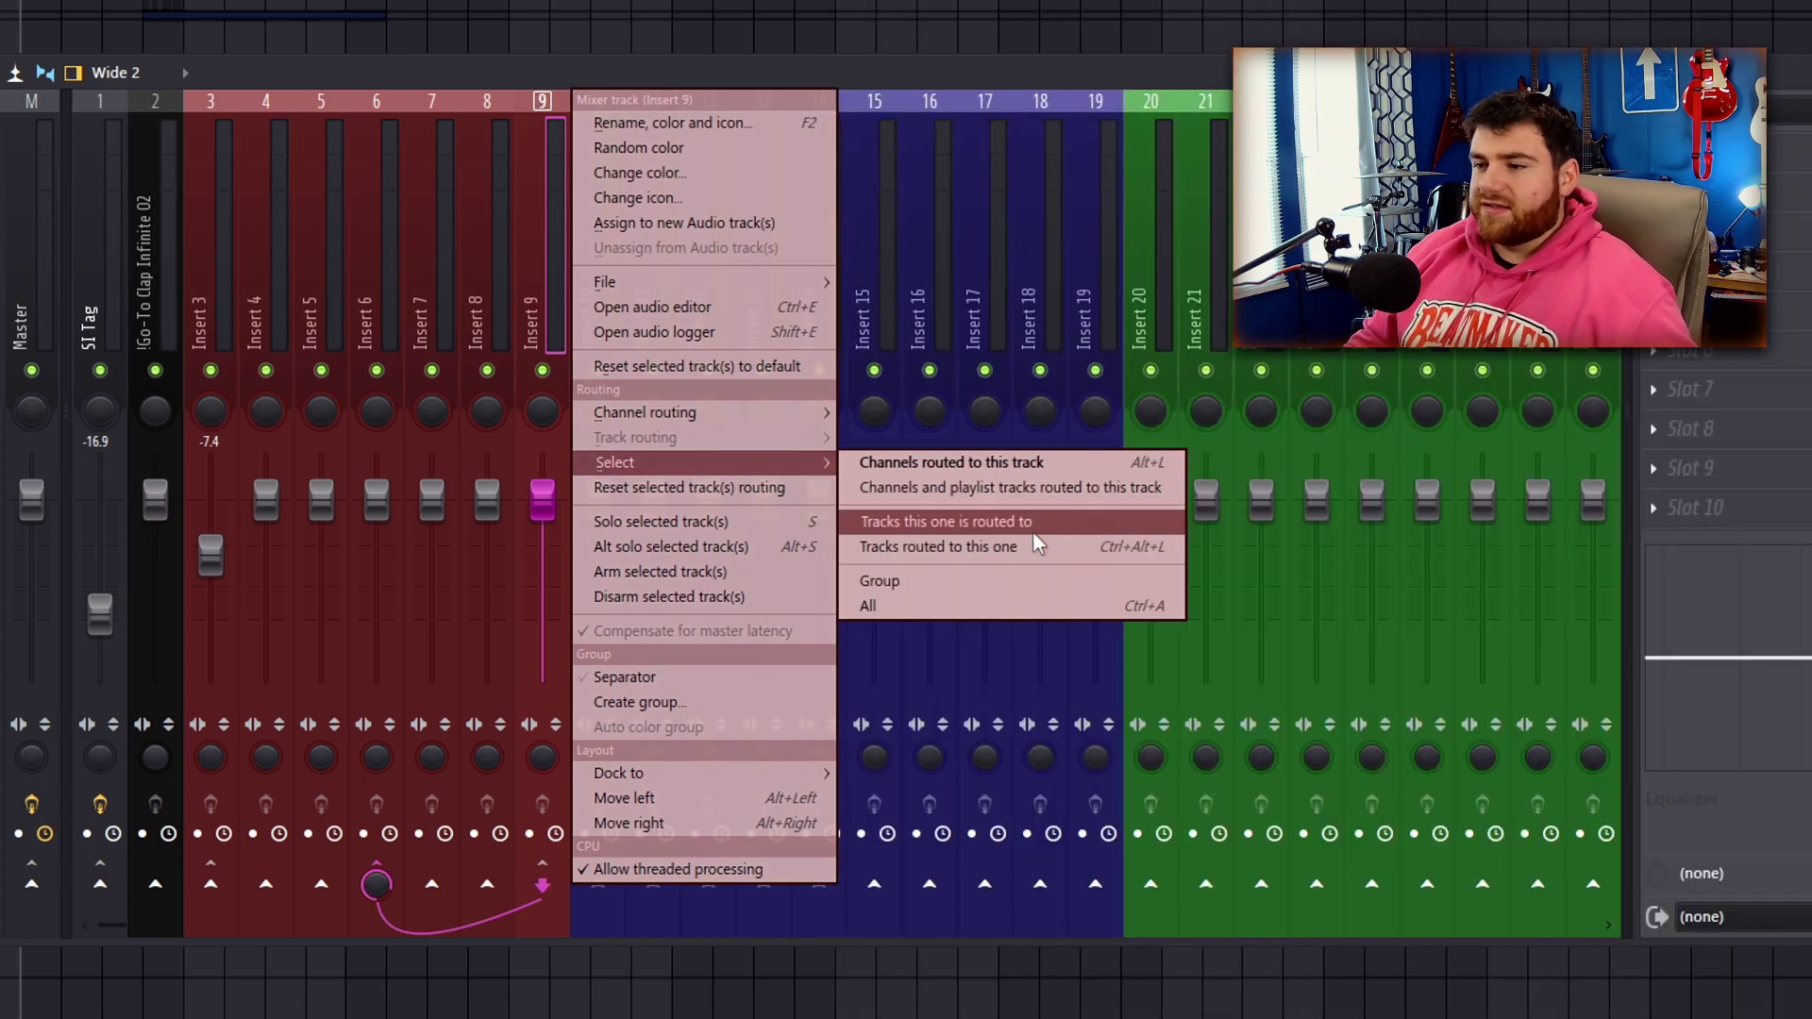
click(1030, 547)
drag(598, 500, 658, 608)
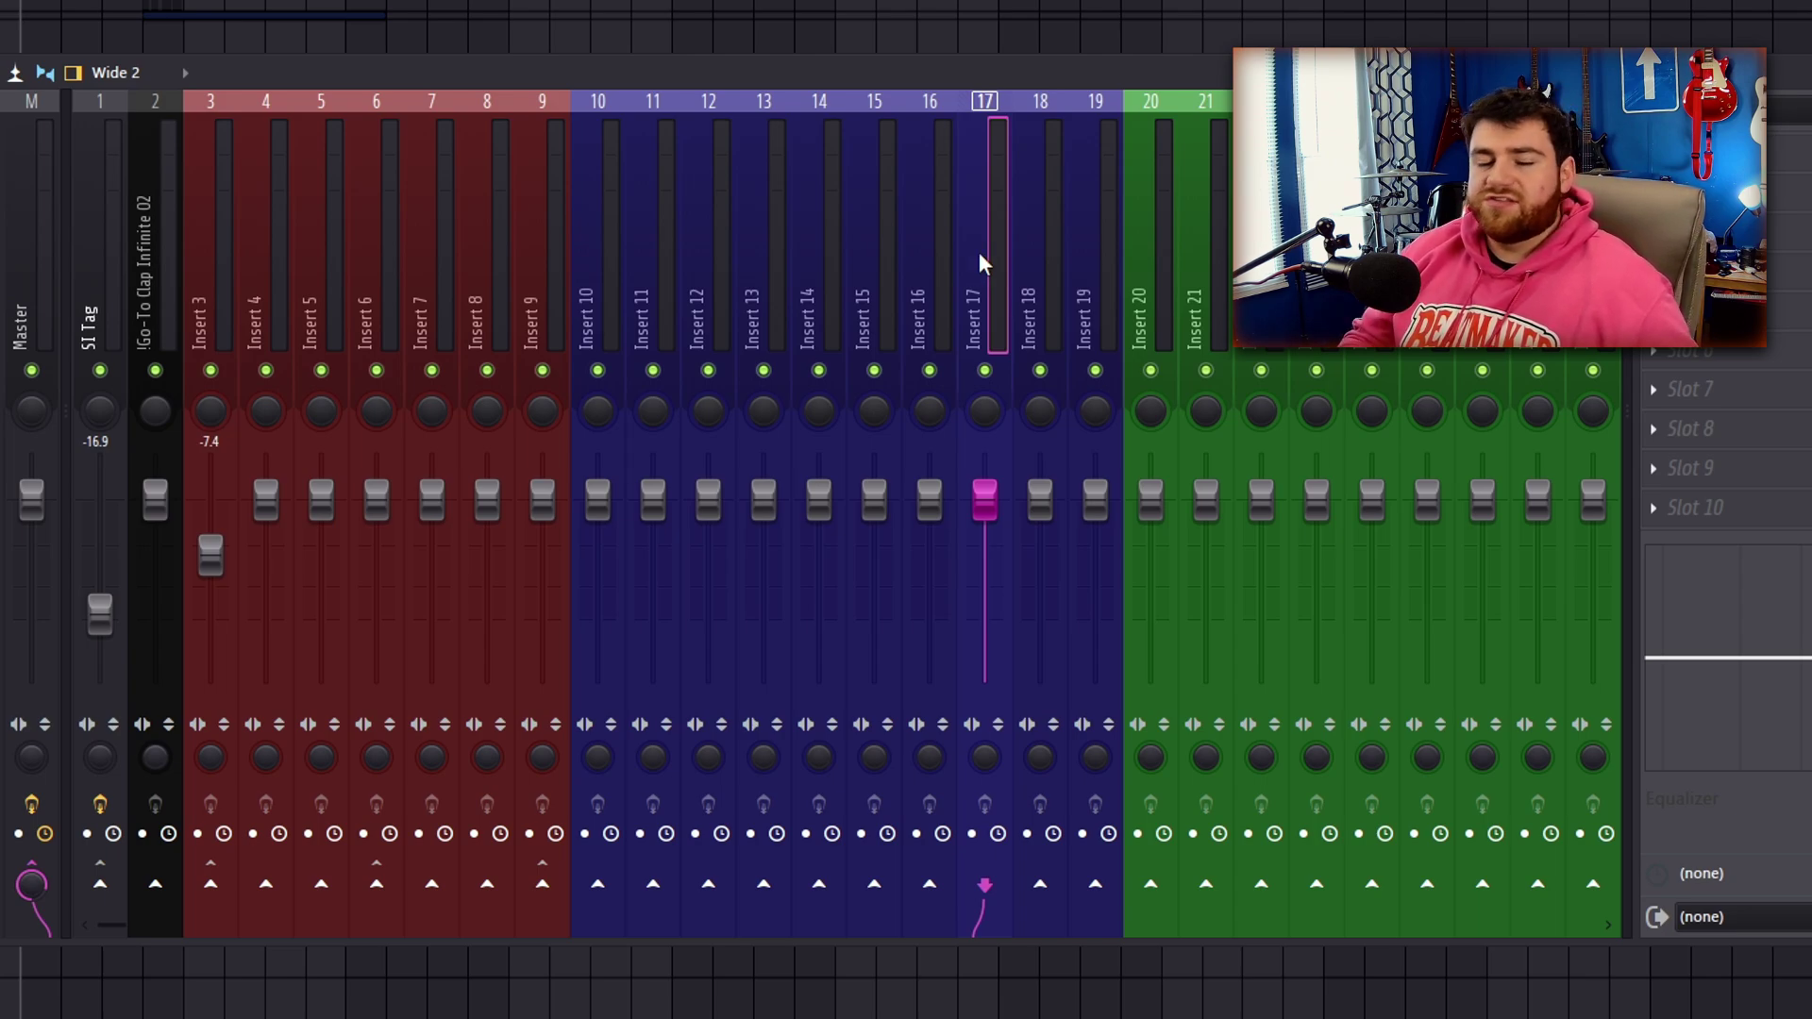
Enable the effects from Fruity parametric EQ 2 through FabFilter Pro-MB on the Dist mixer track.
click(1012, 241)
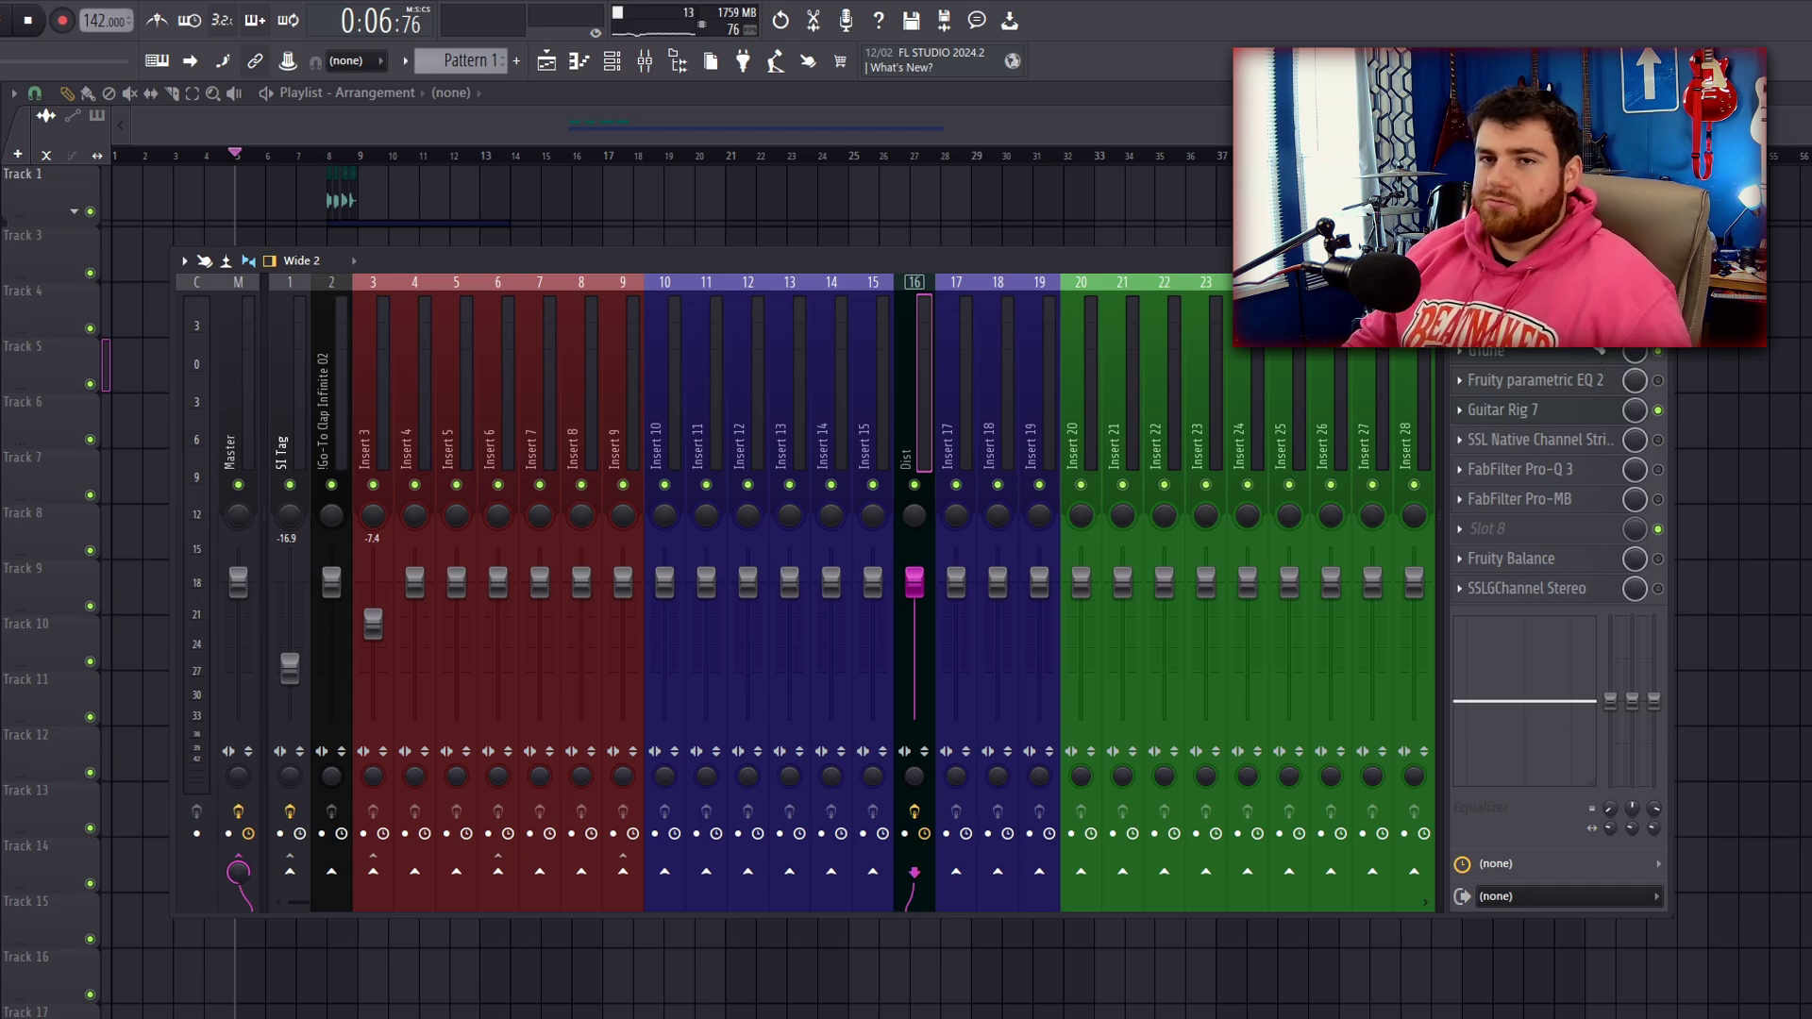
drag(1659, 355, 1658, 425)
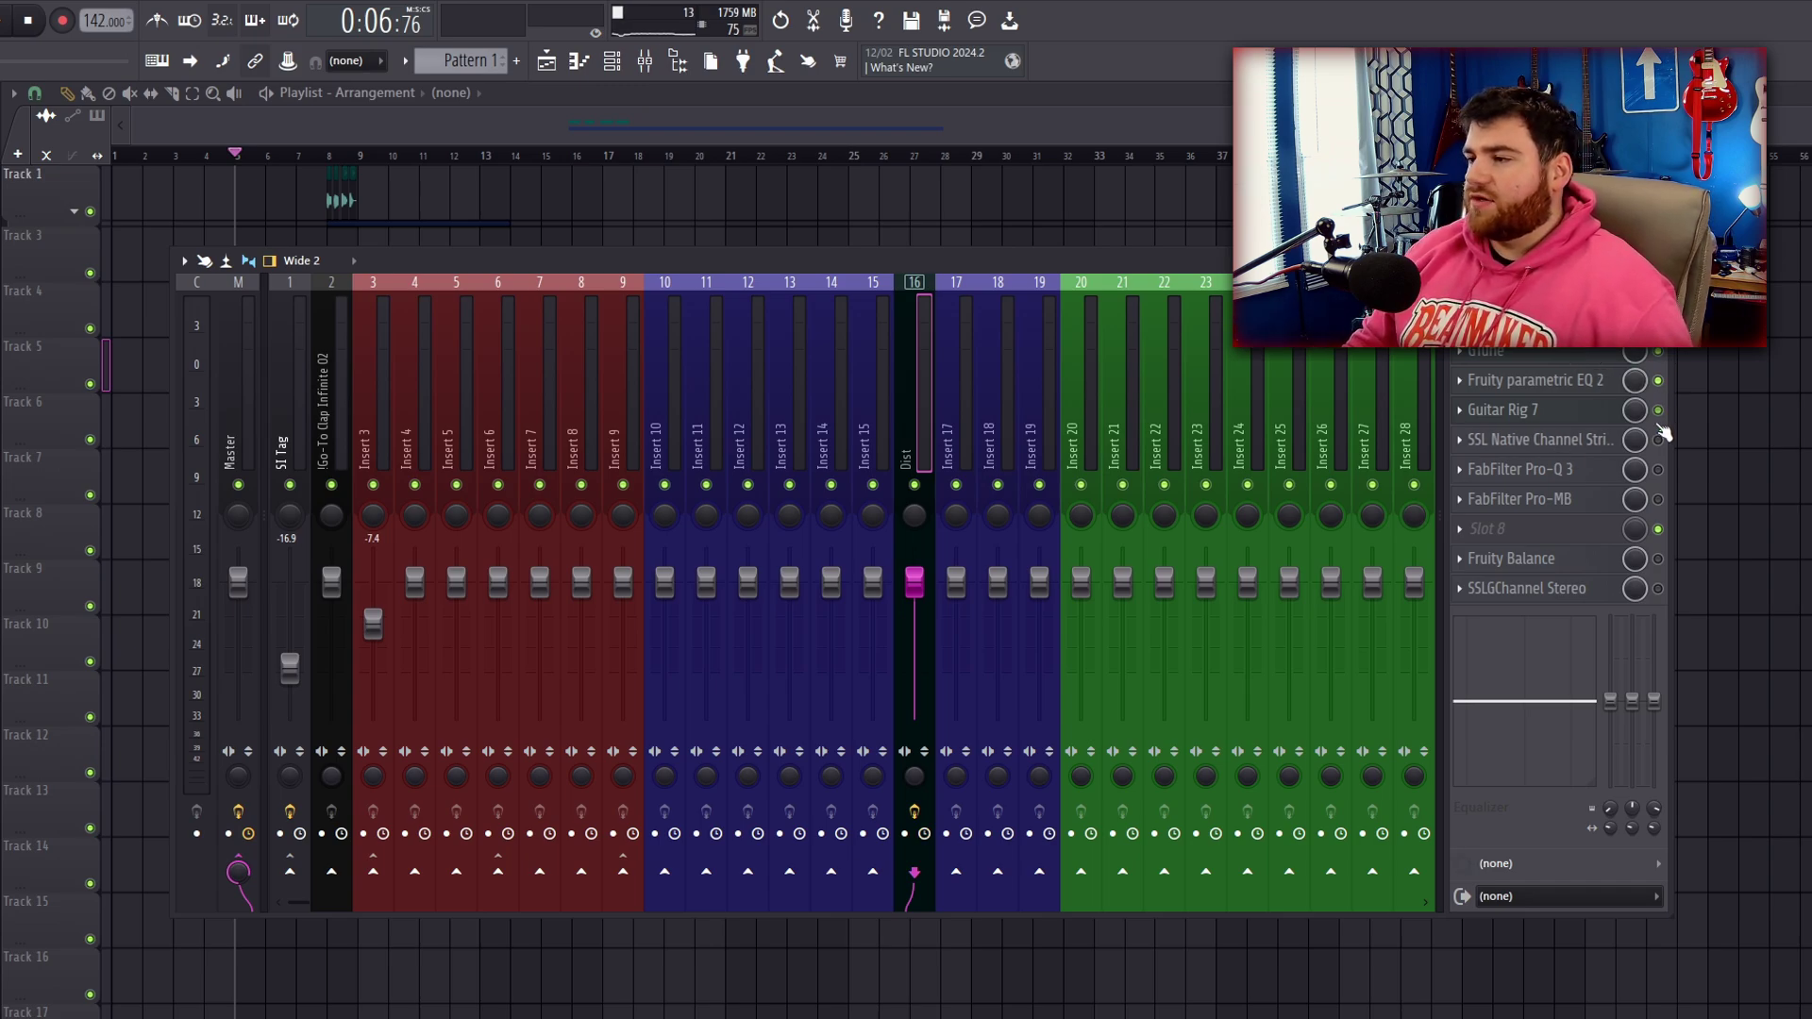
drag(1658, 497, 1657, 405)
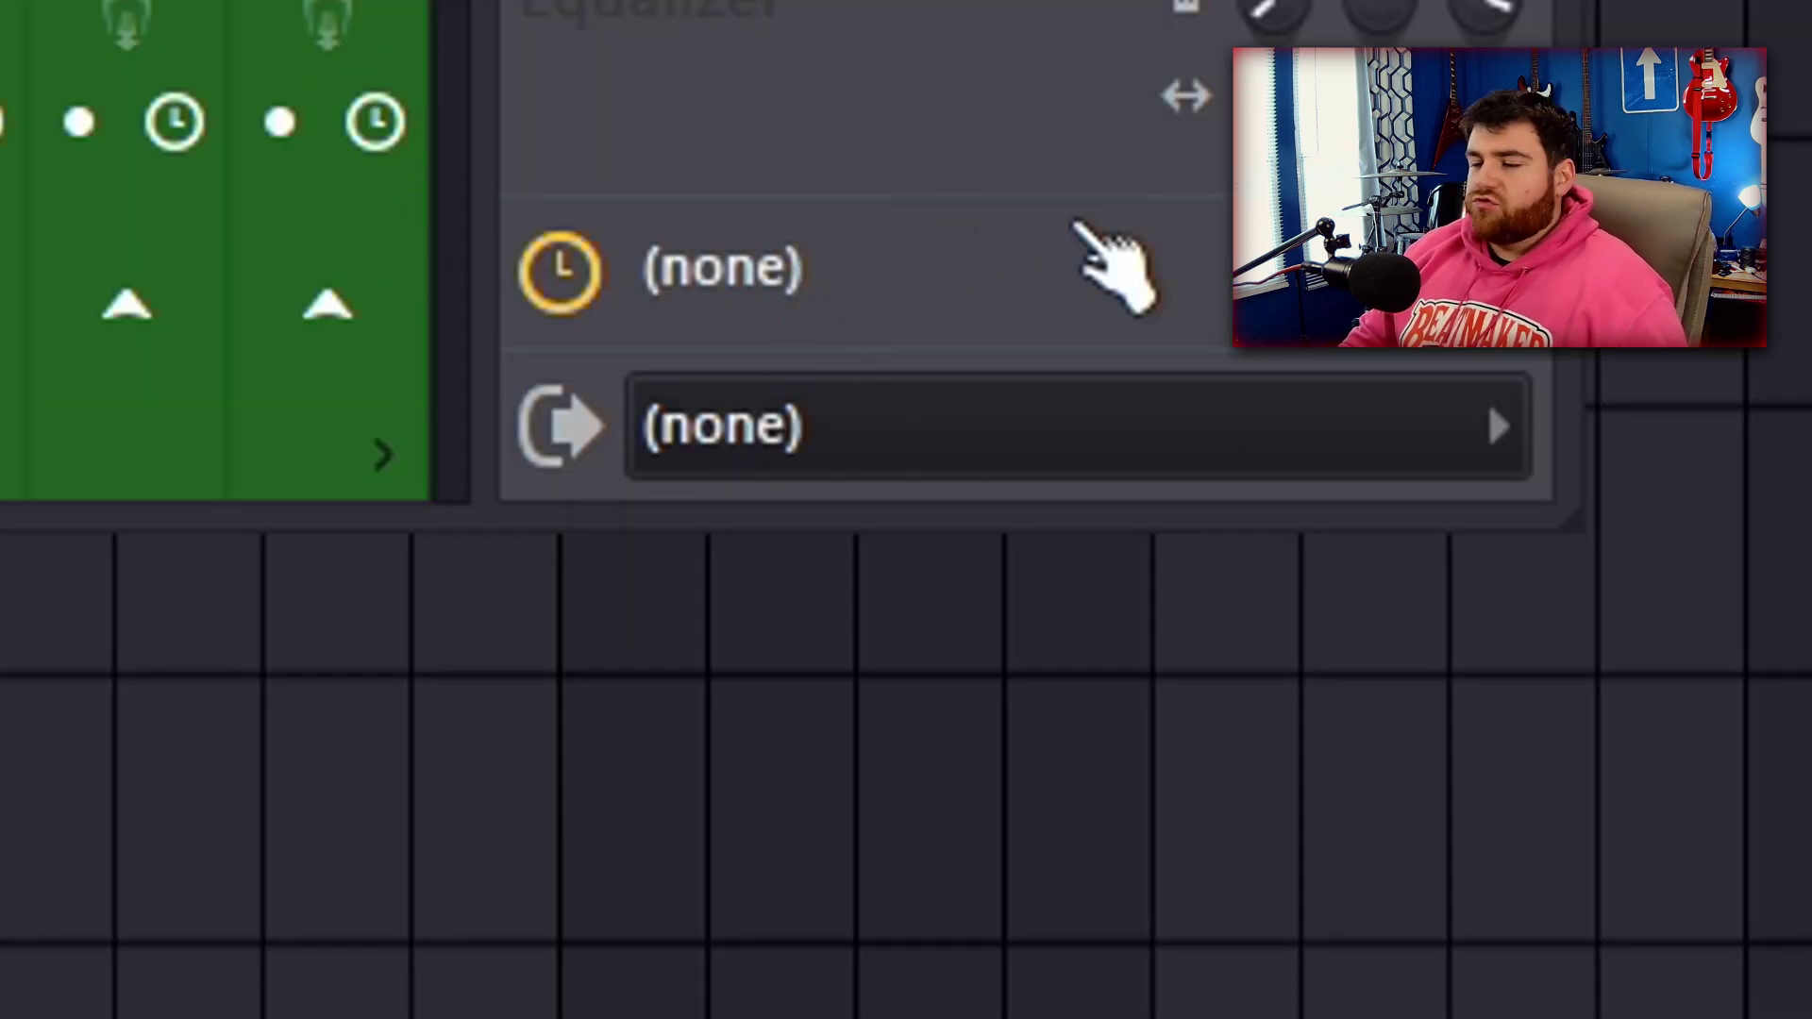
Compare the latency indicators of the Dist track with those of Inserts 10 and 12.
click(946, 312)
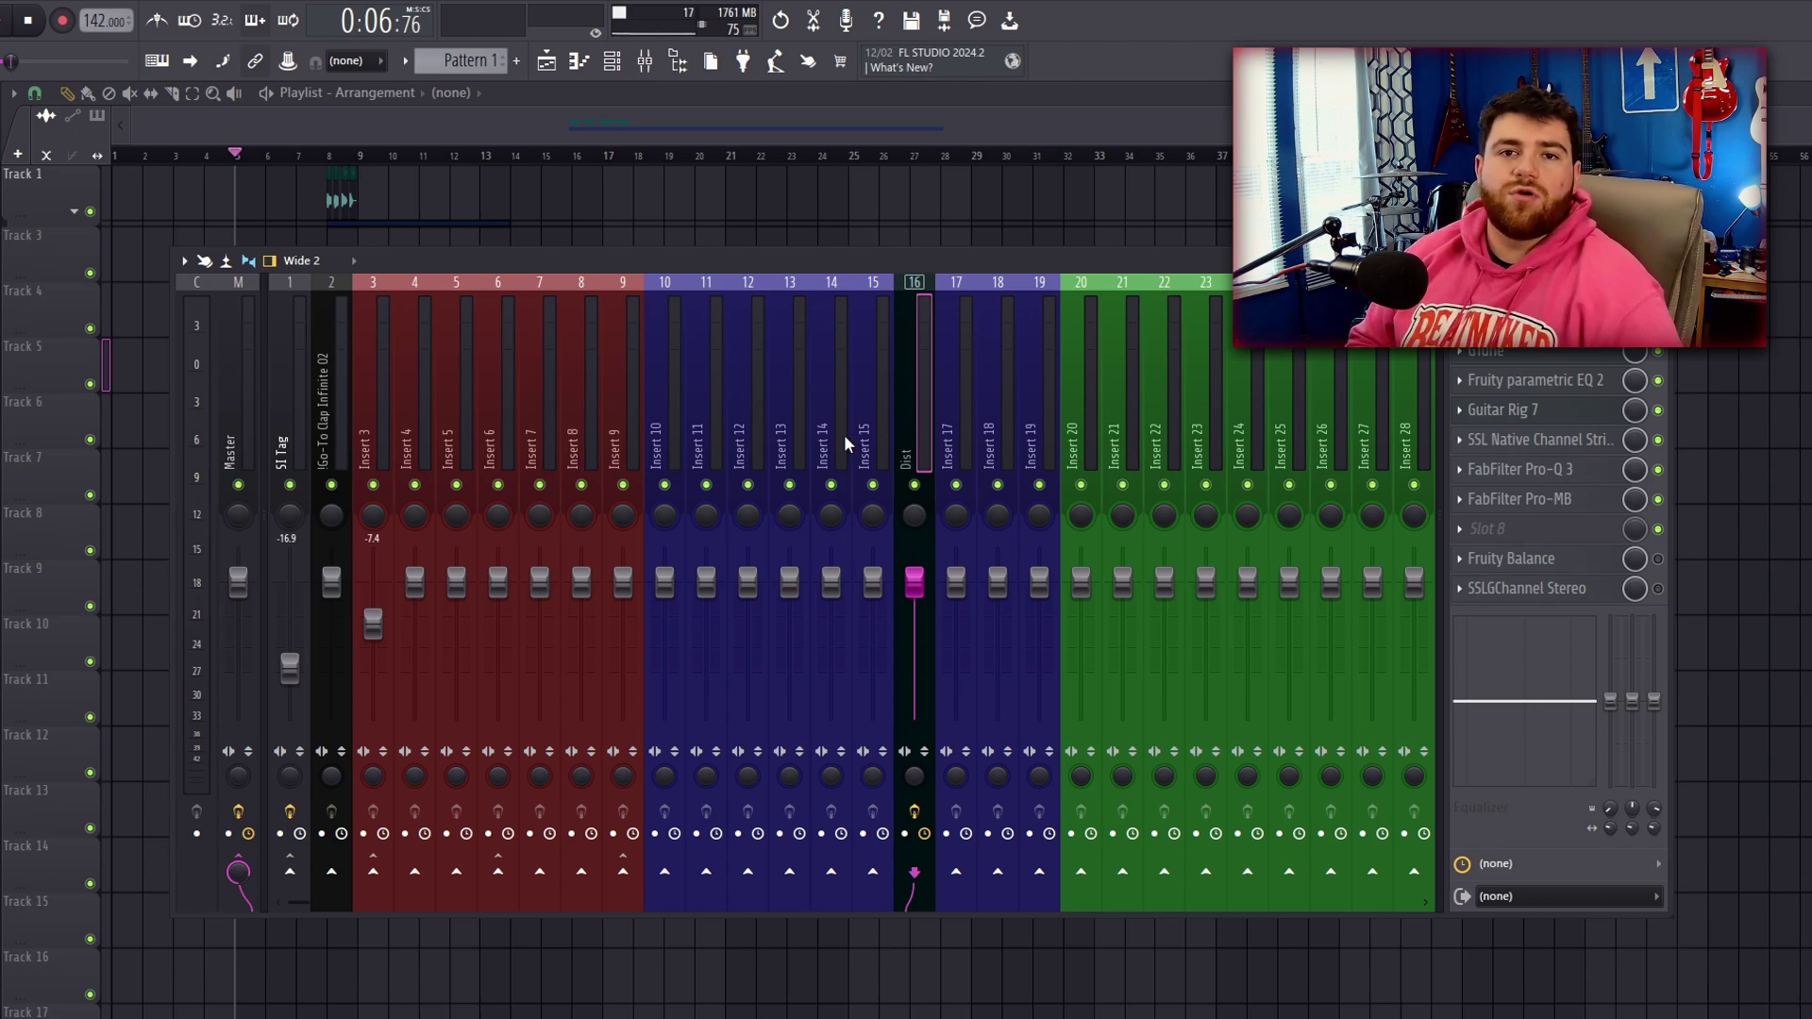
click(670, 358)
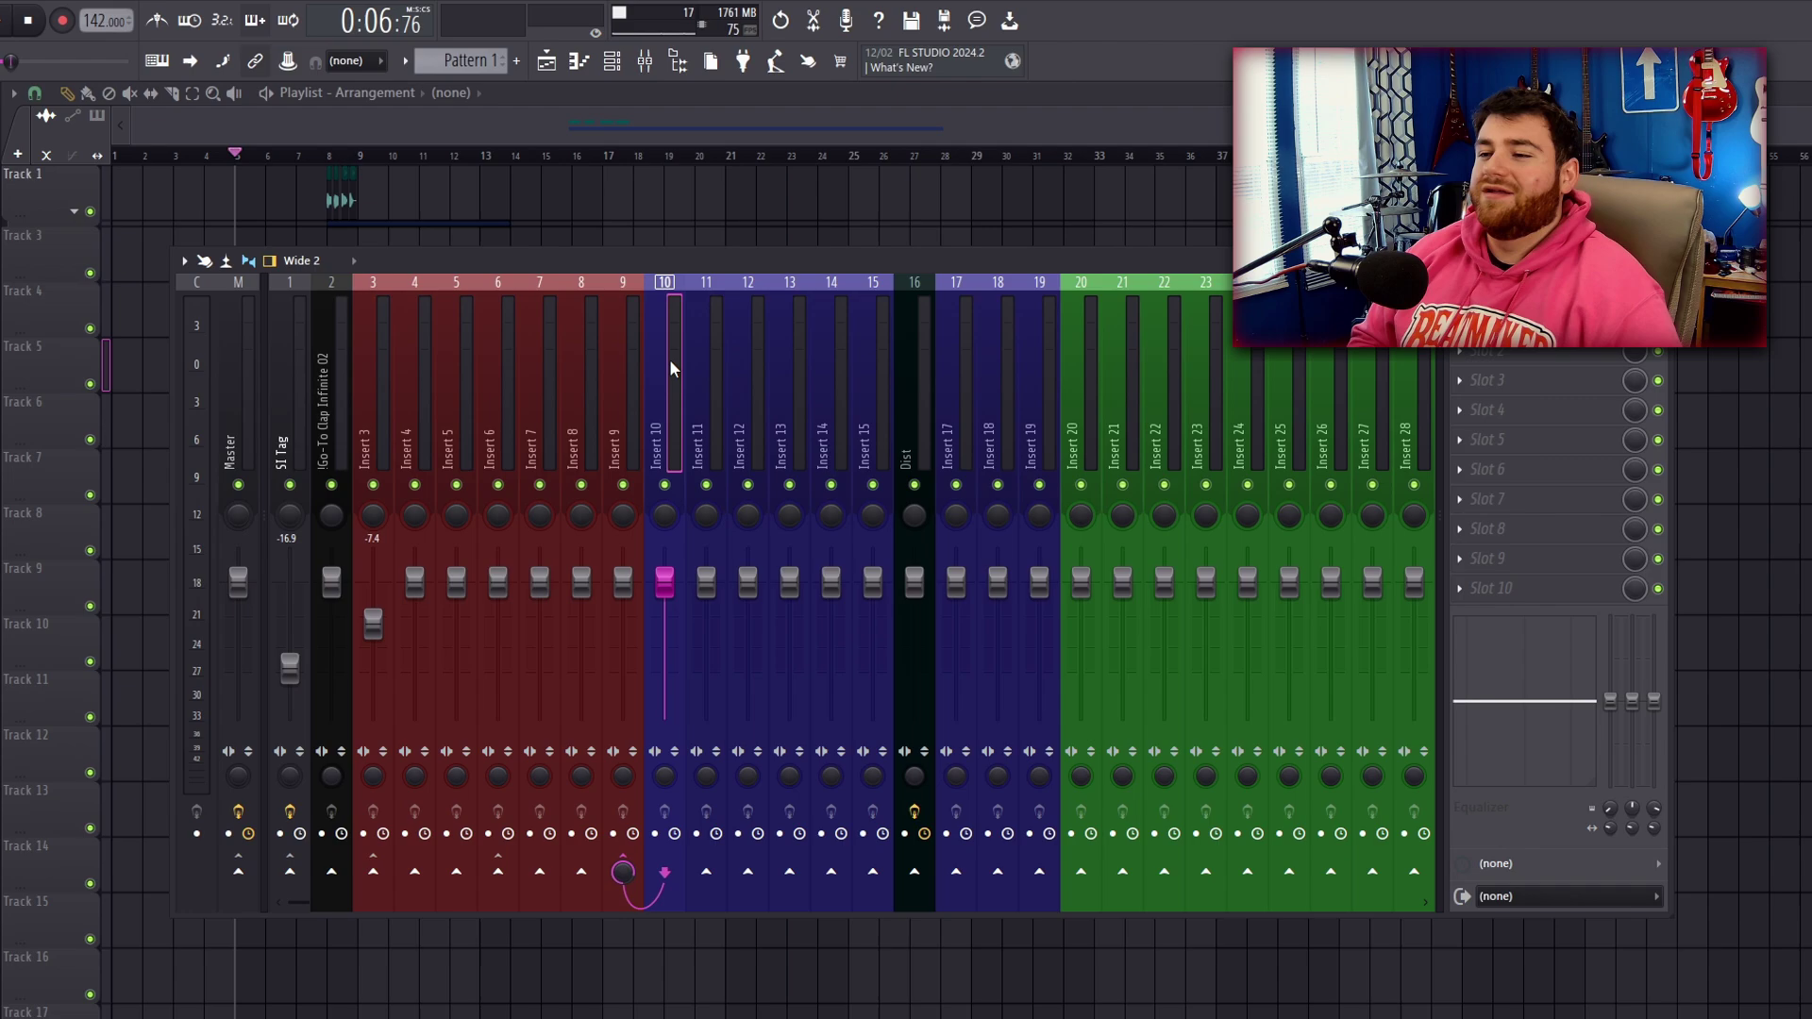
click(752, 416)
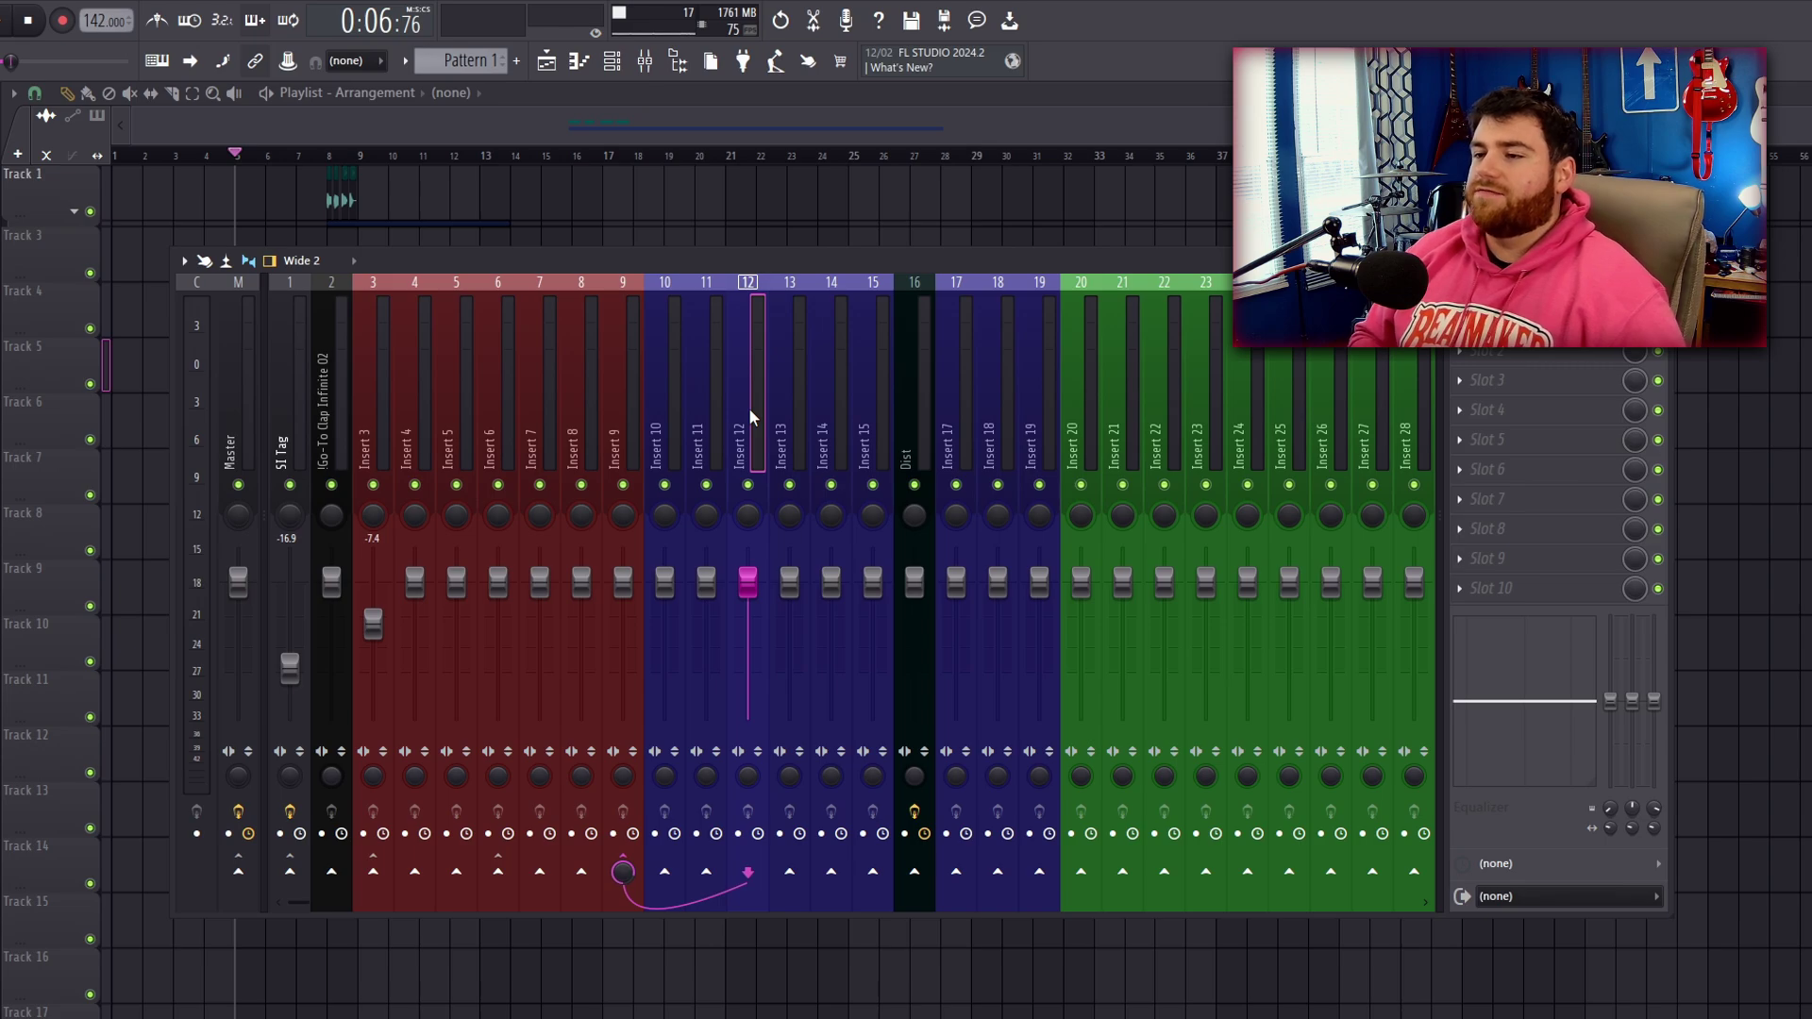
click(898, 509)
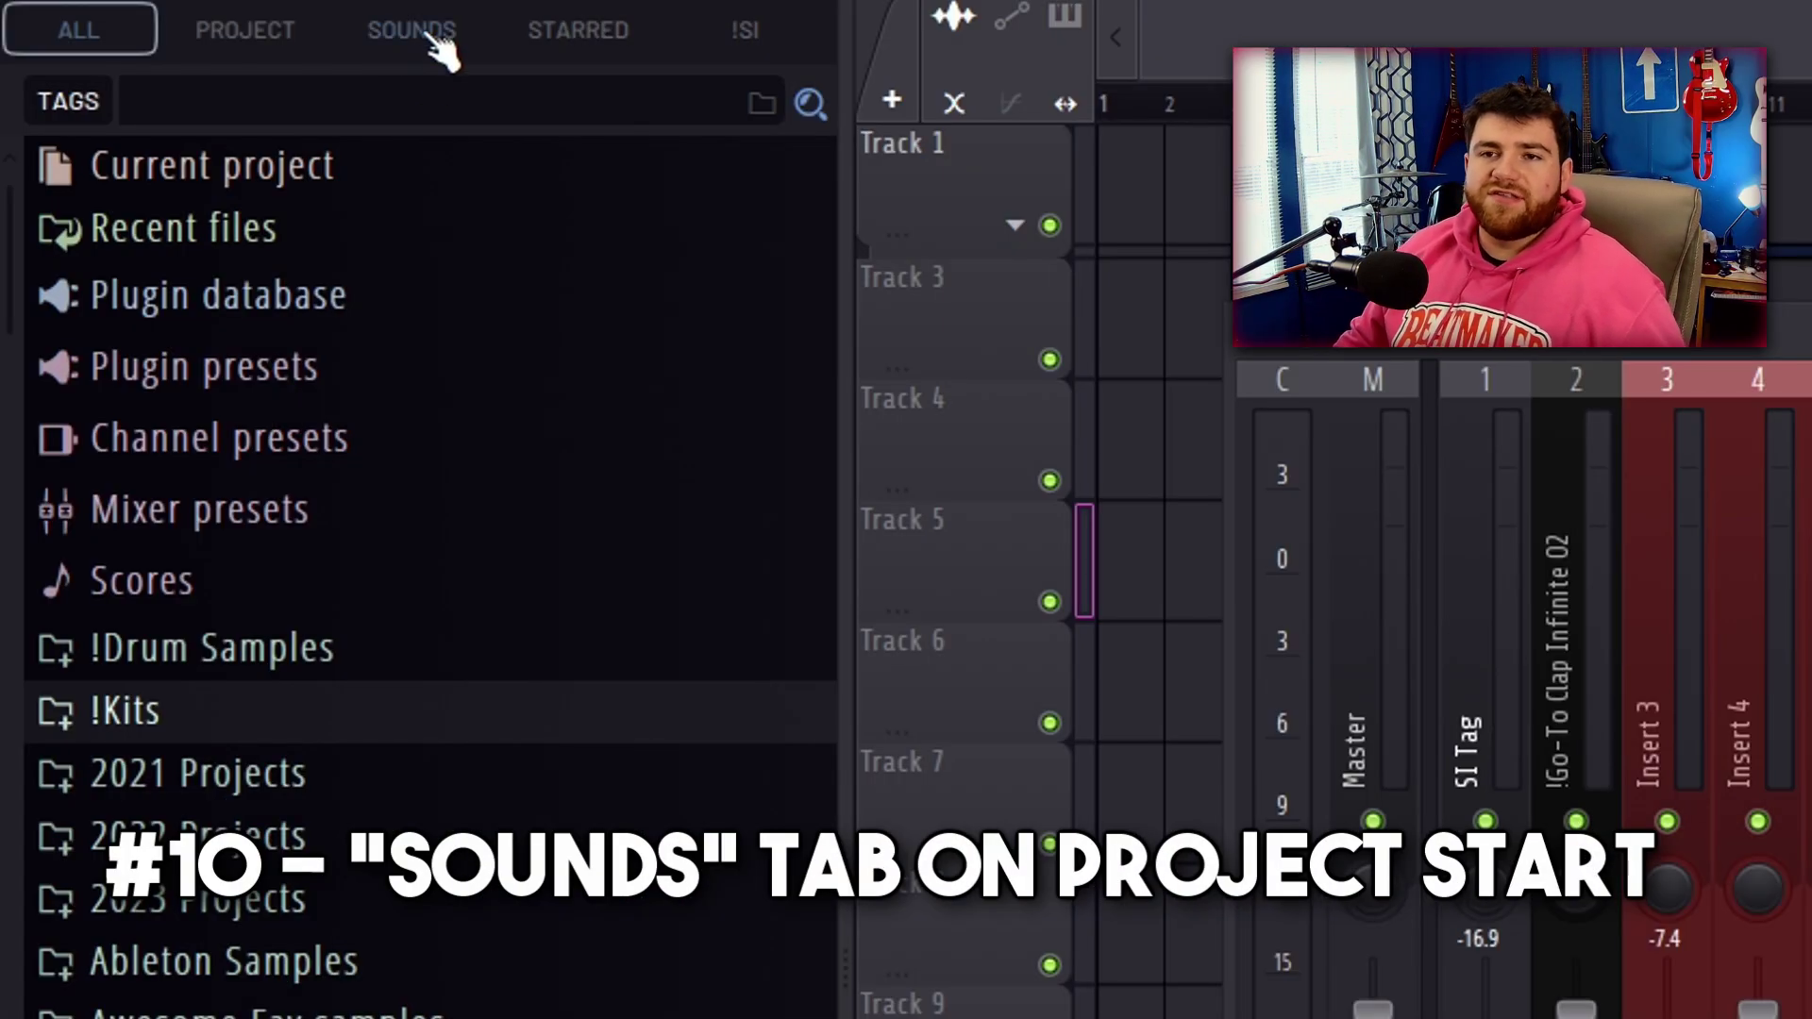
Browse the FL Cloud sounds, open the free Black Friday: Sounds Crate collection, and add the JSDT Latenite 70BPM sound.
click(439, 43)
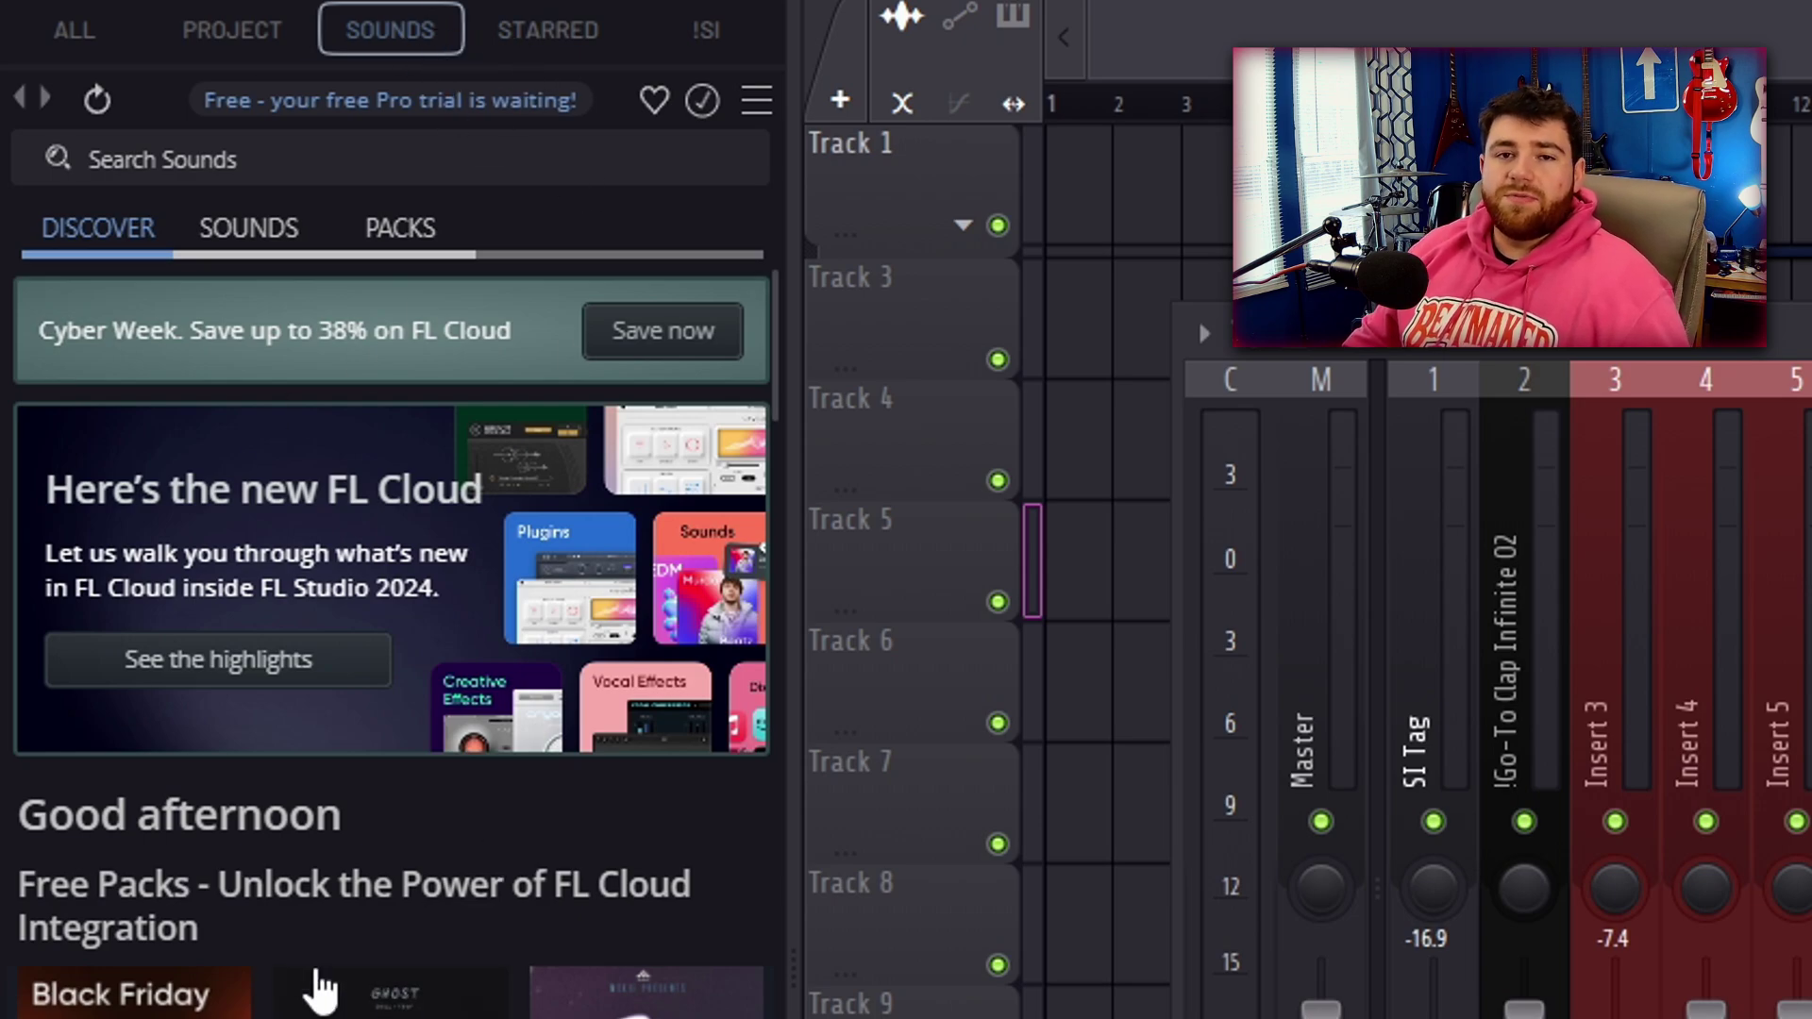
scroll(444, 958, down, 4)
scroll(453, 953, up, 4)
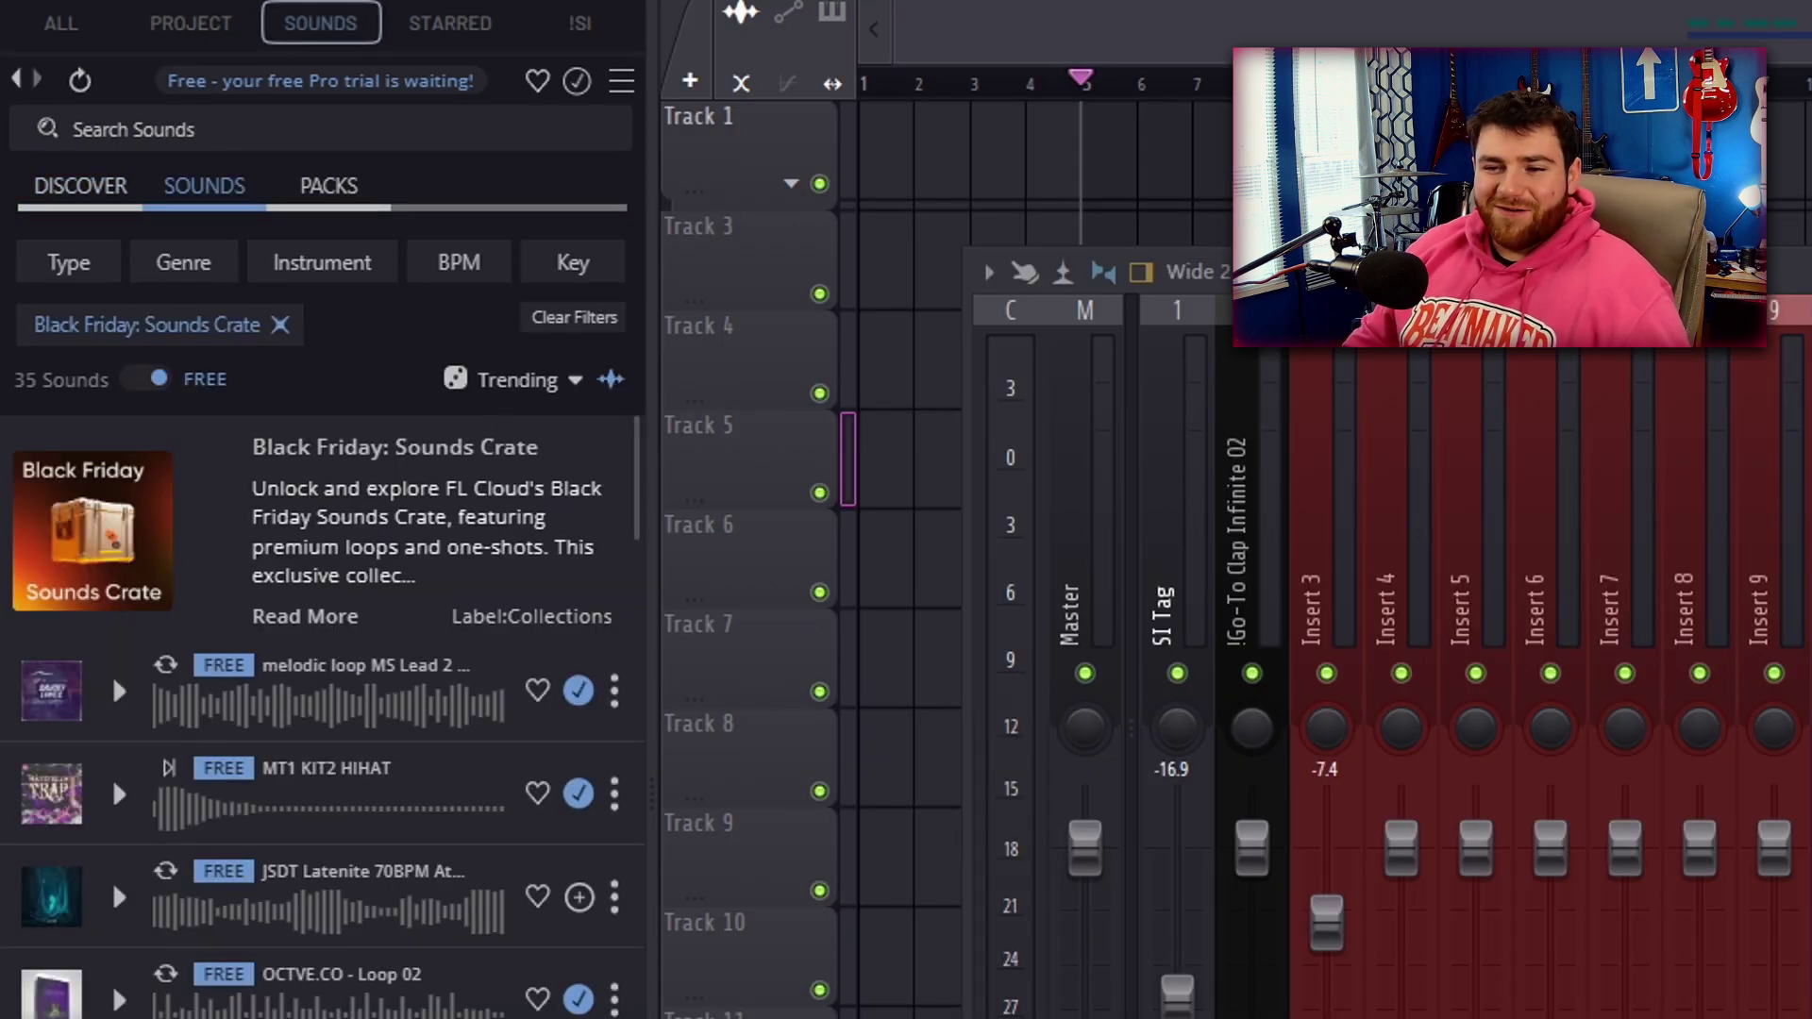
click(579, 897)
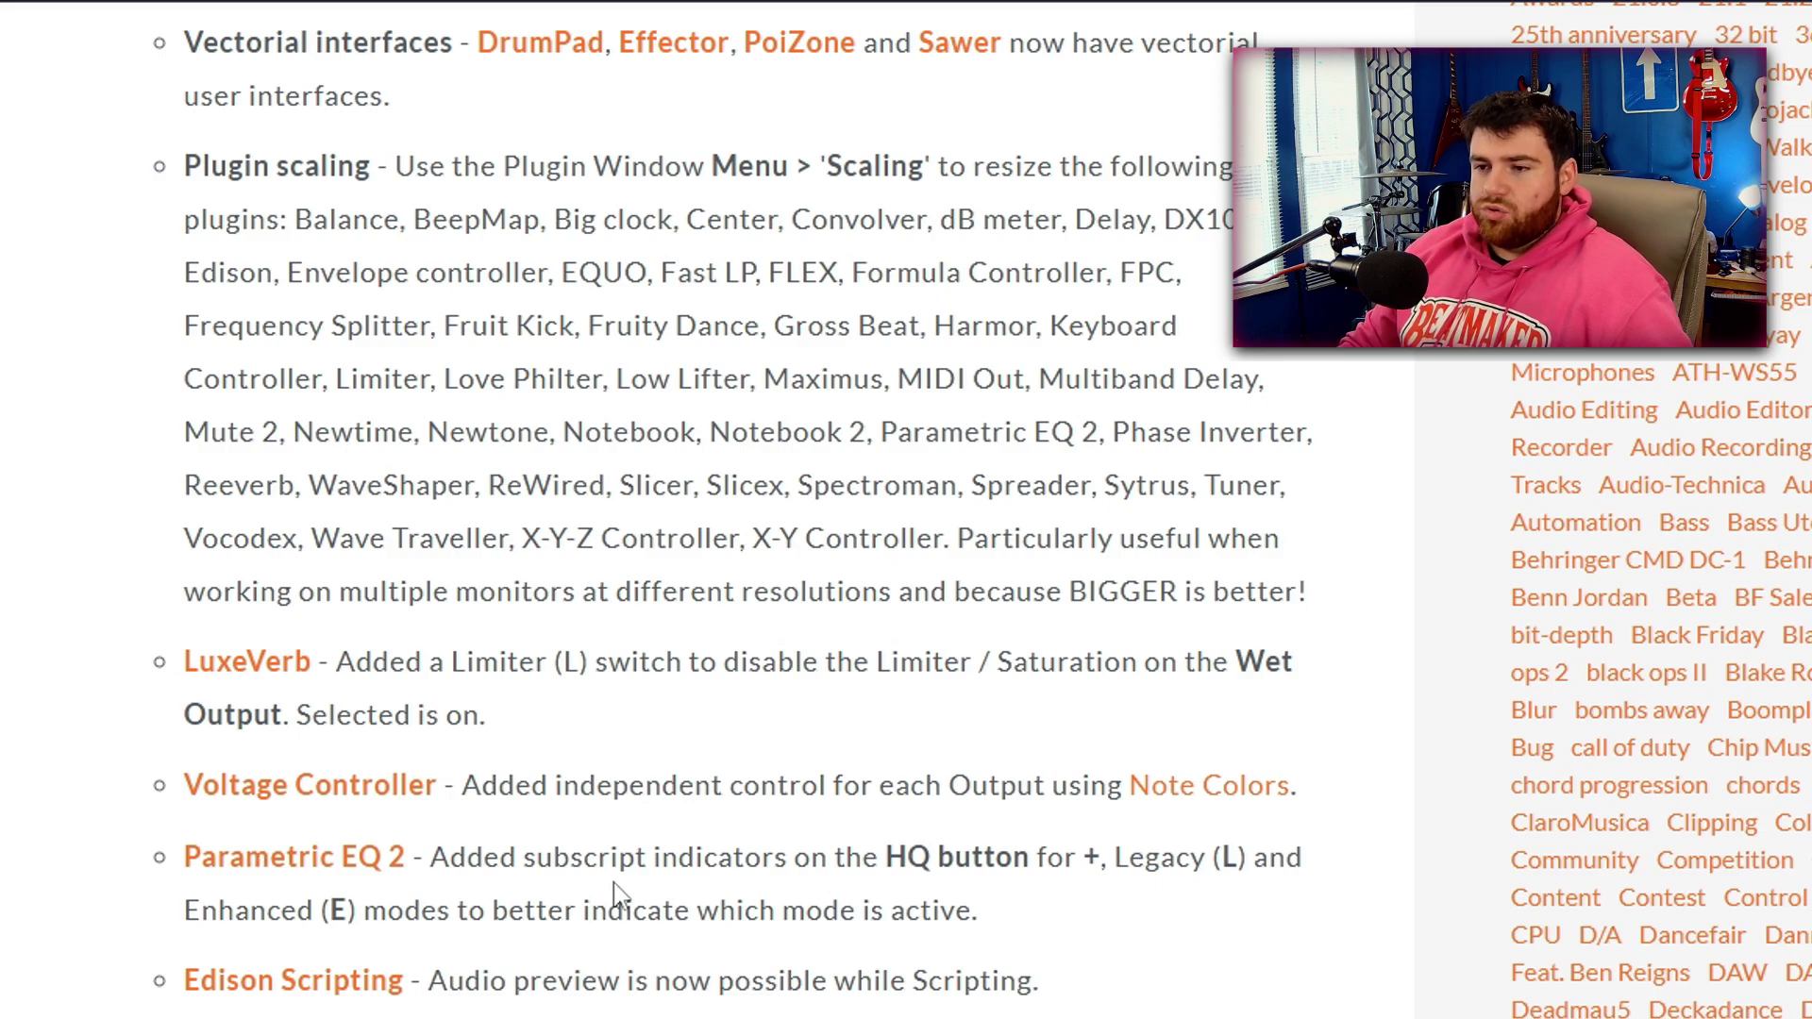
Read the release notes on Parametric EQ 2's HQ indicators and the list of plugins that support scaling.
drag(634, 857, 976, 837)
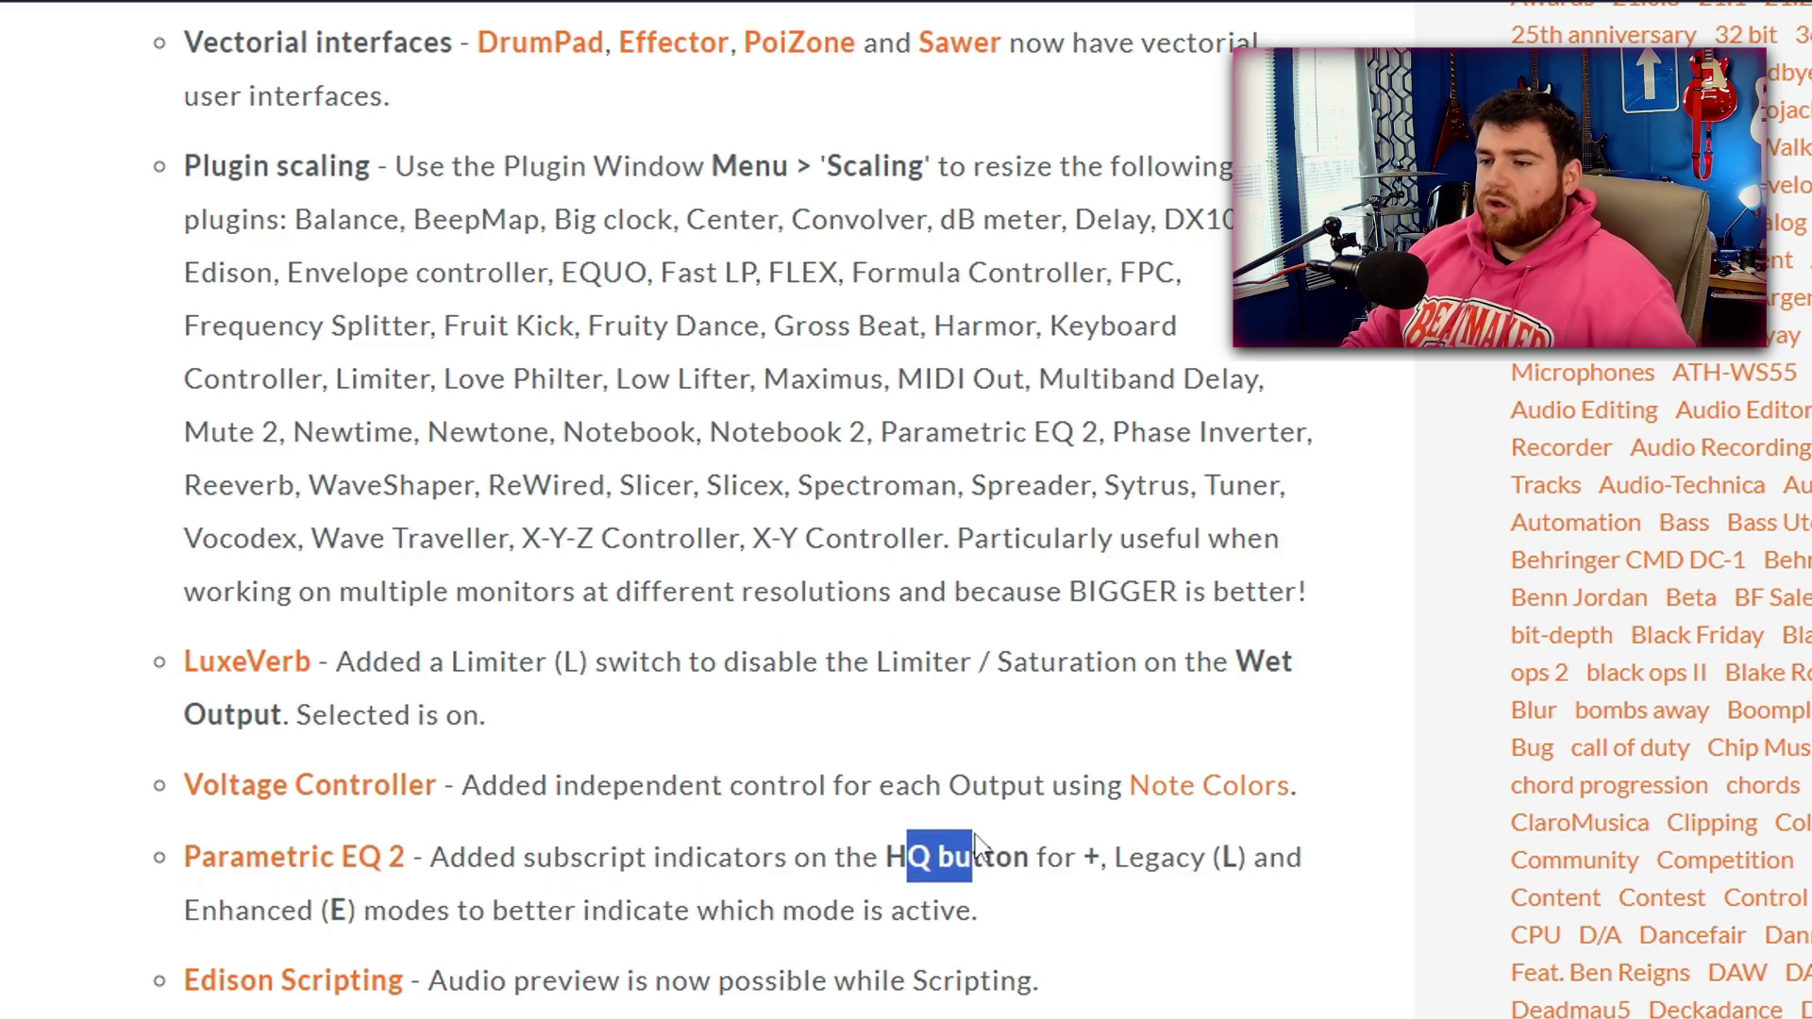
click(1091, 860)
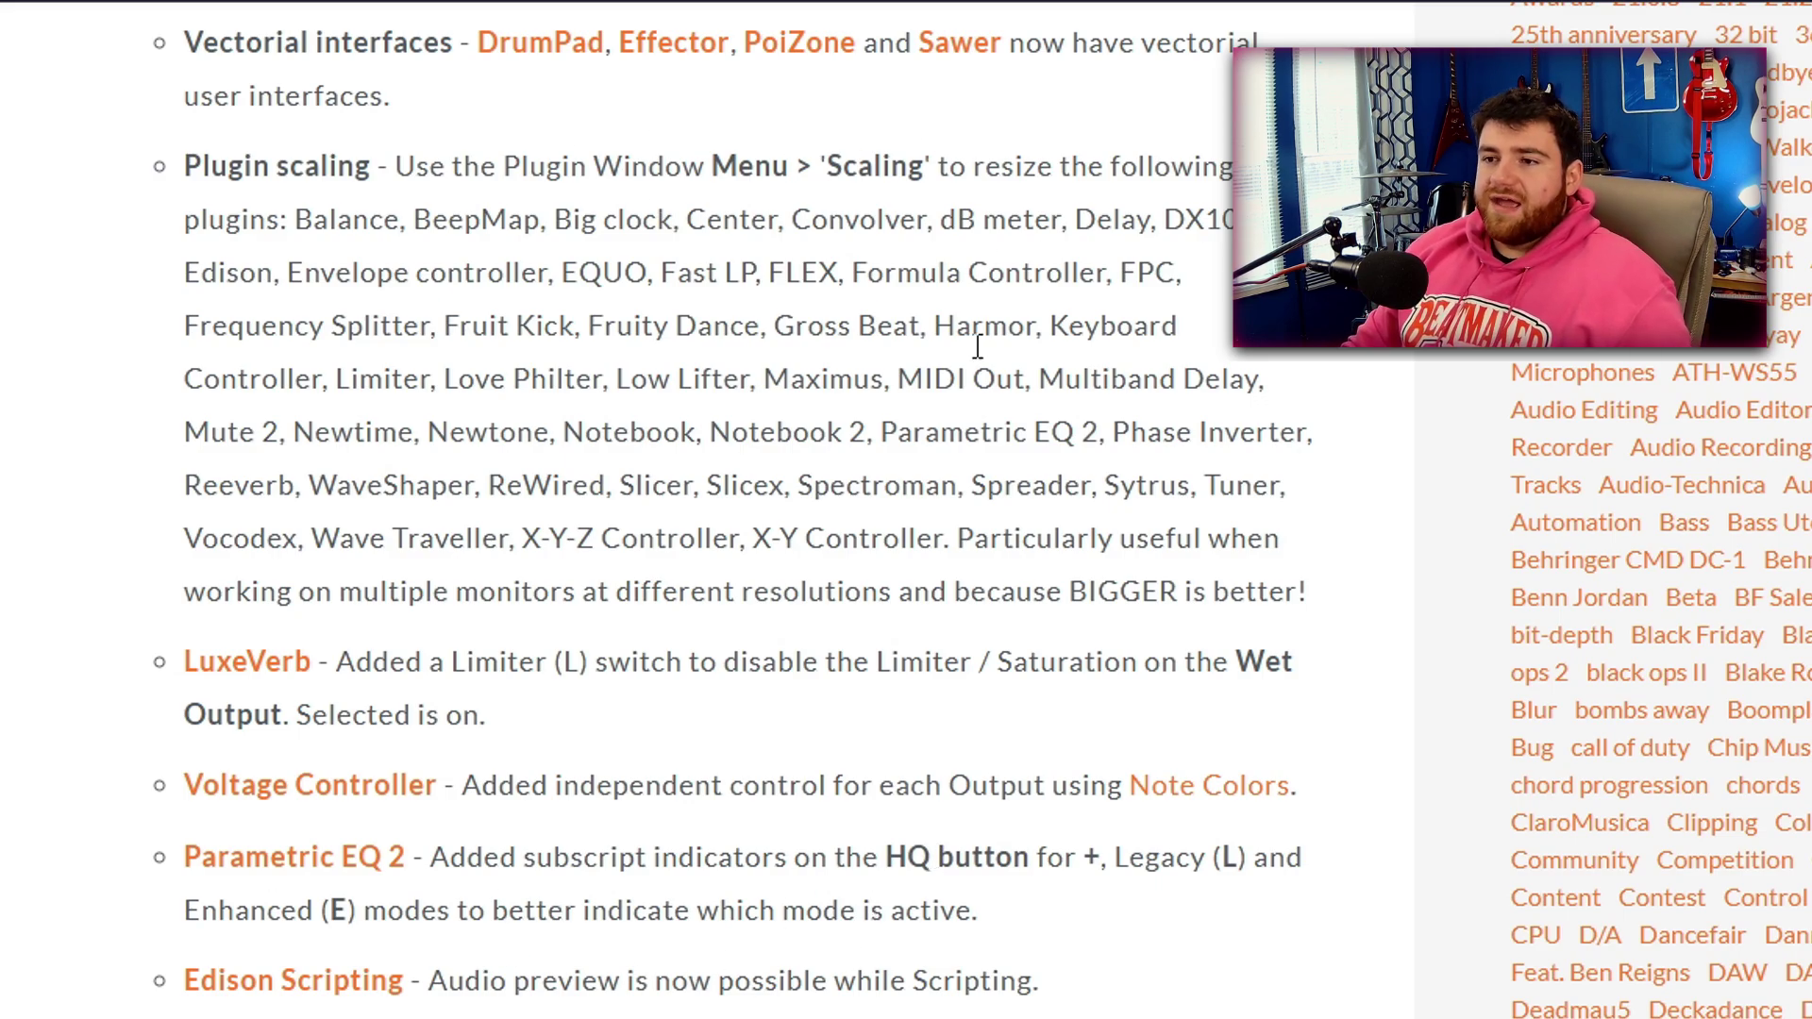
drag(706, 219, 1323, 507)
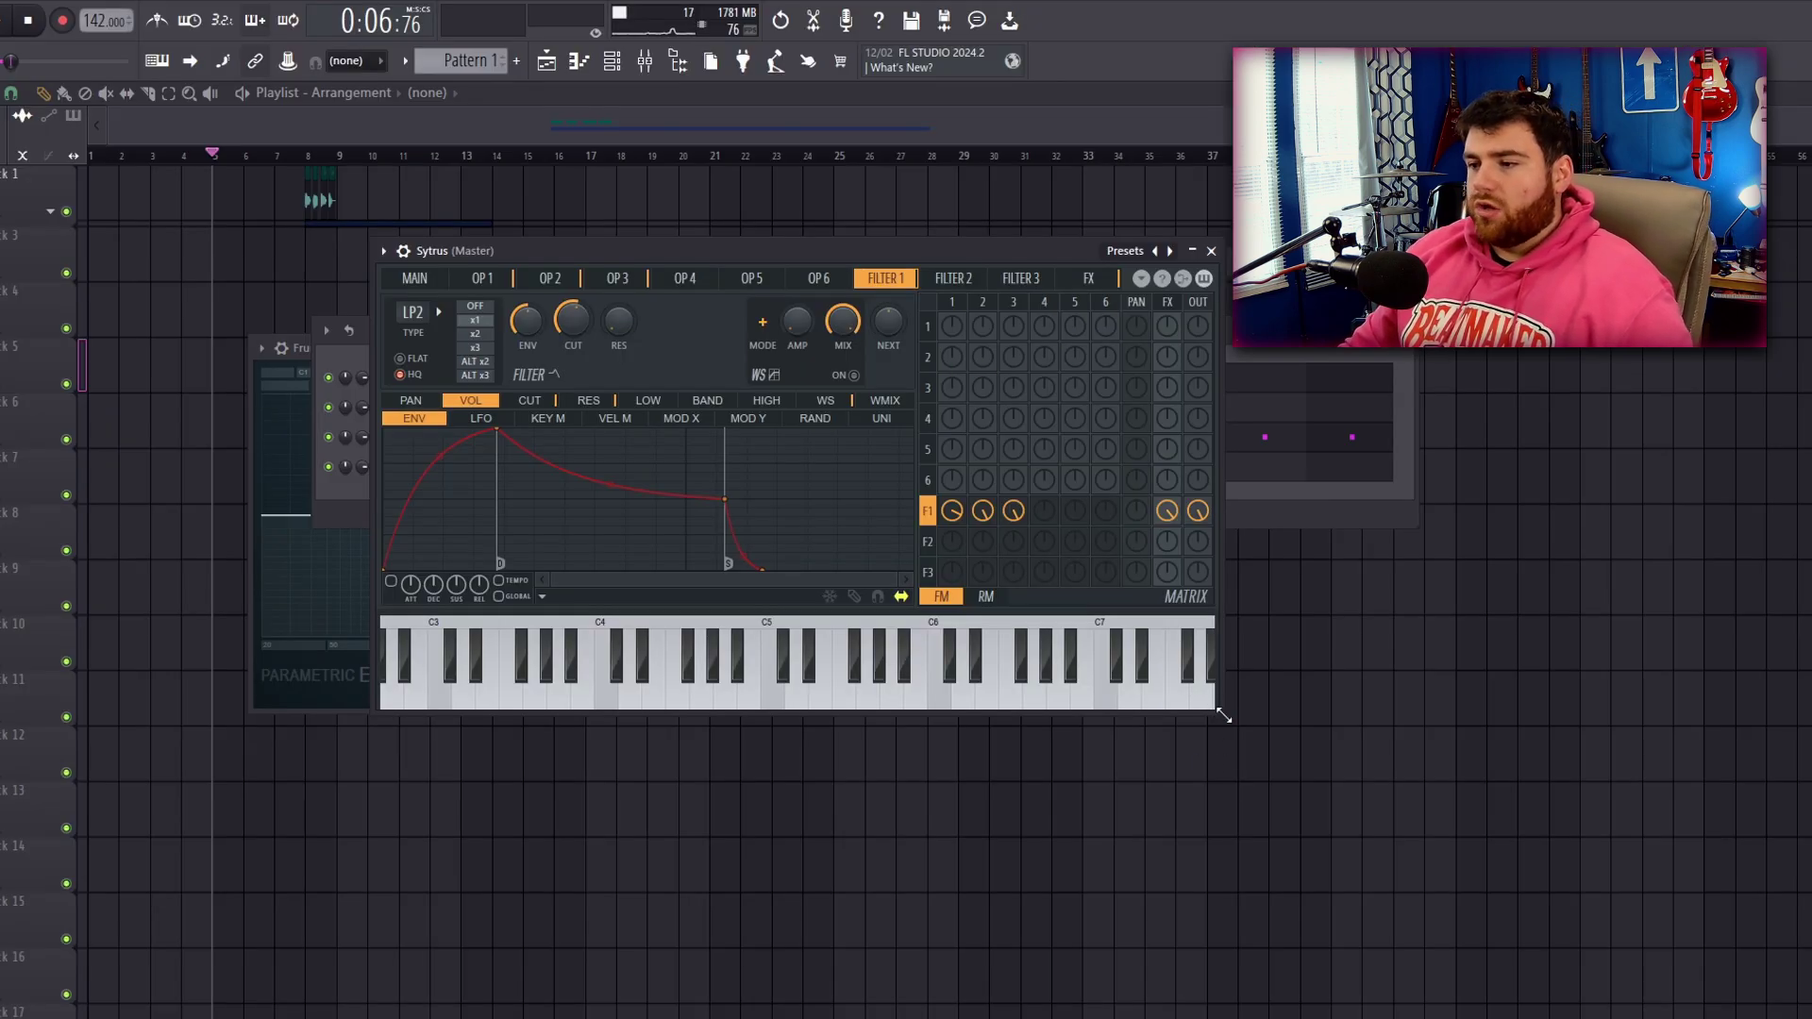
Try enlarging the Sytrus window freely, reposition it over the playlist, and shrink it slightly.
drag(1223, 715, 1810, 981)
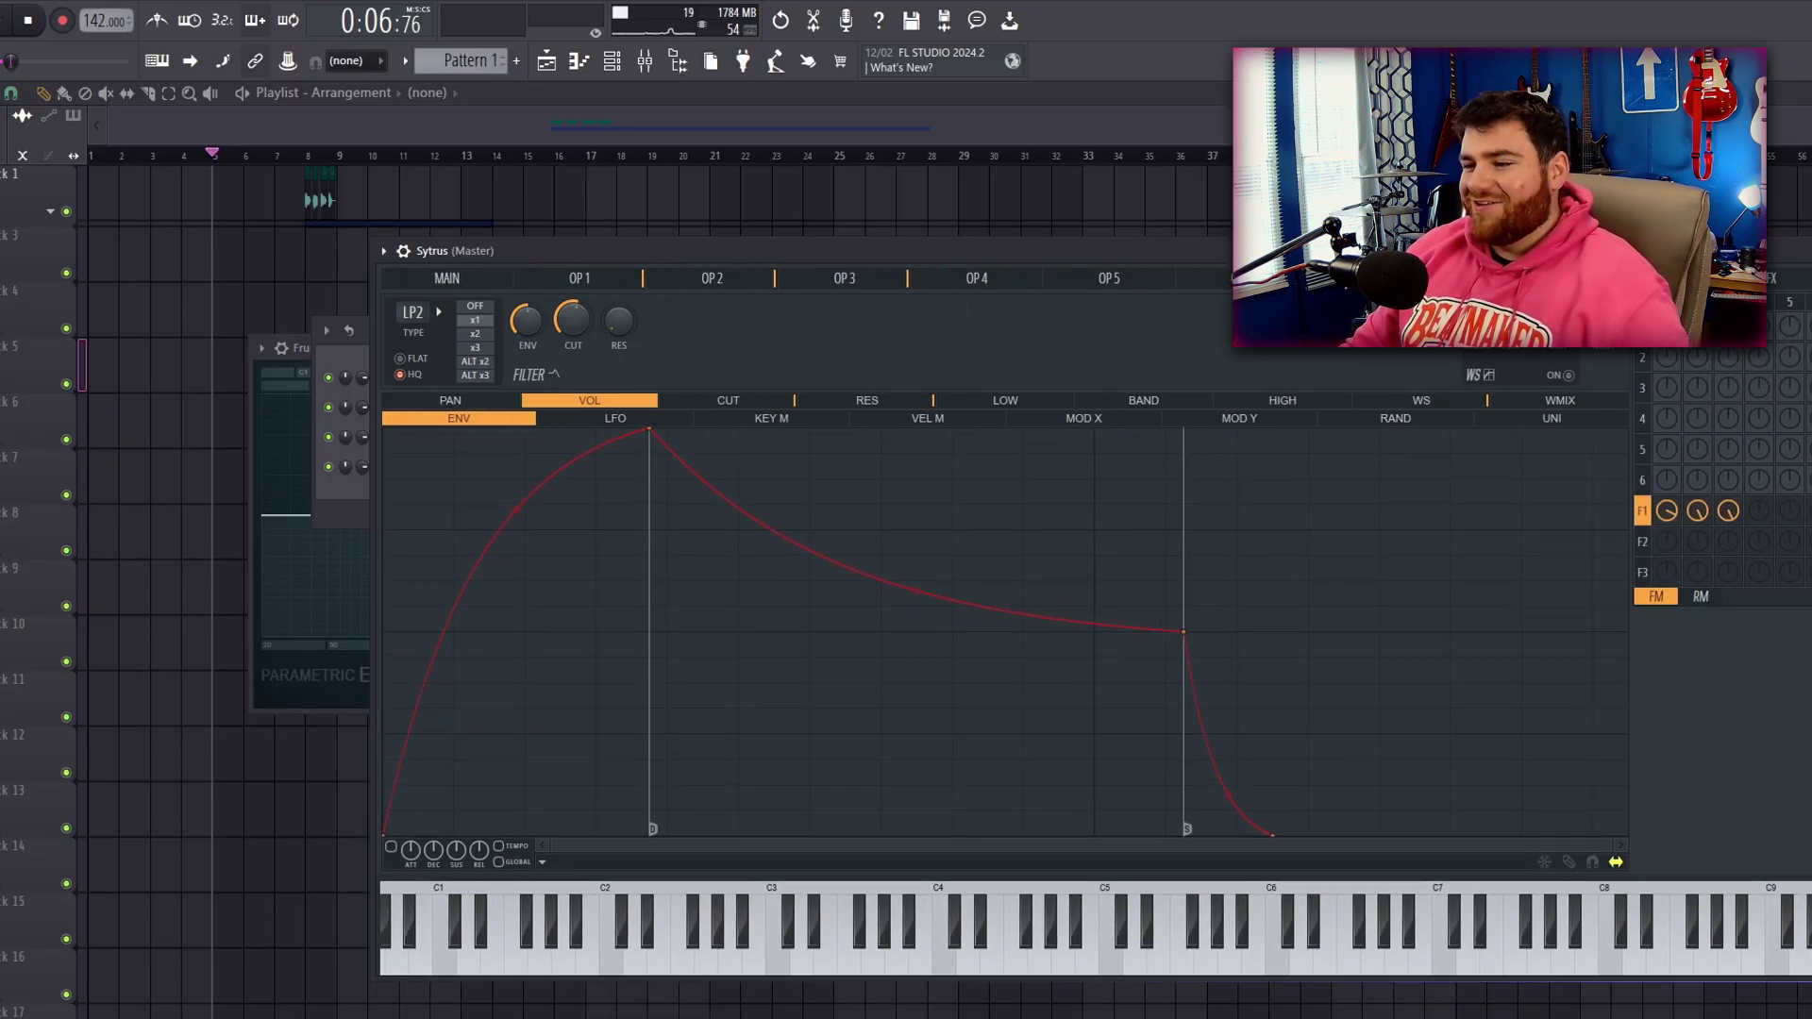
drag(1006, 249, 725, 196)
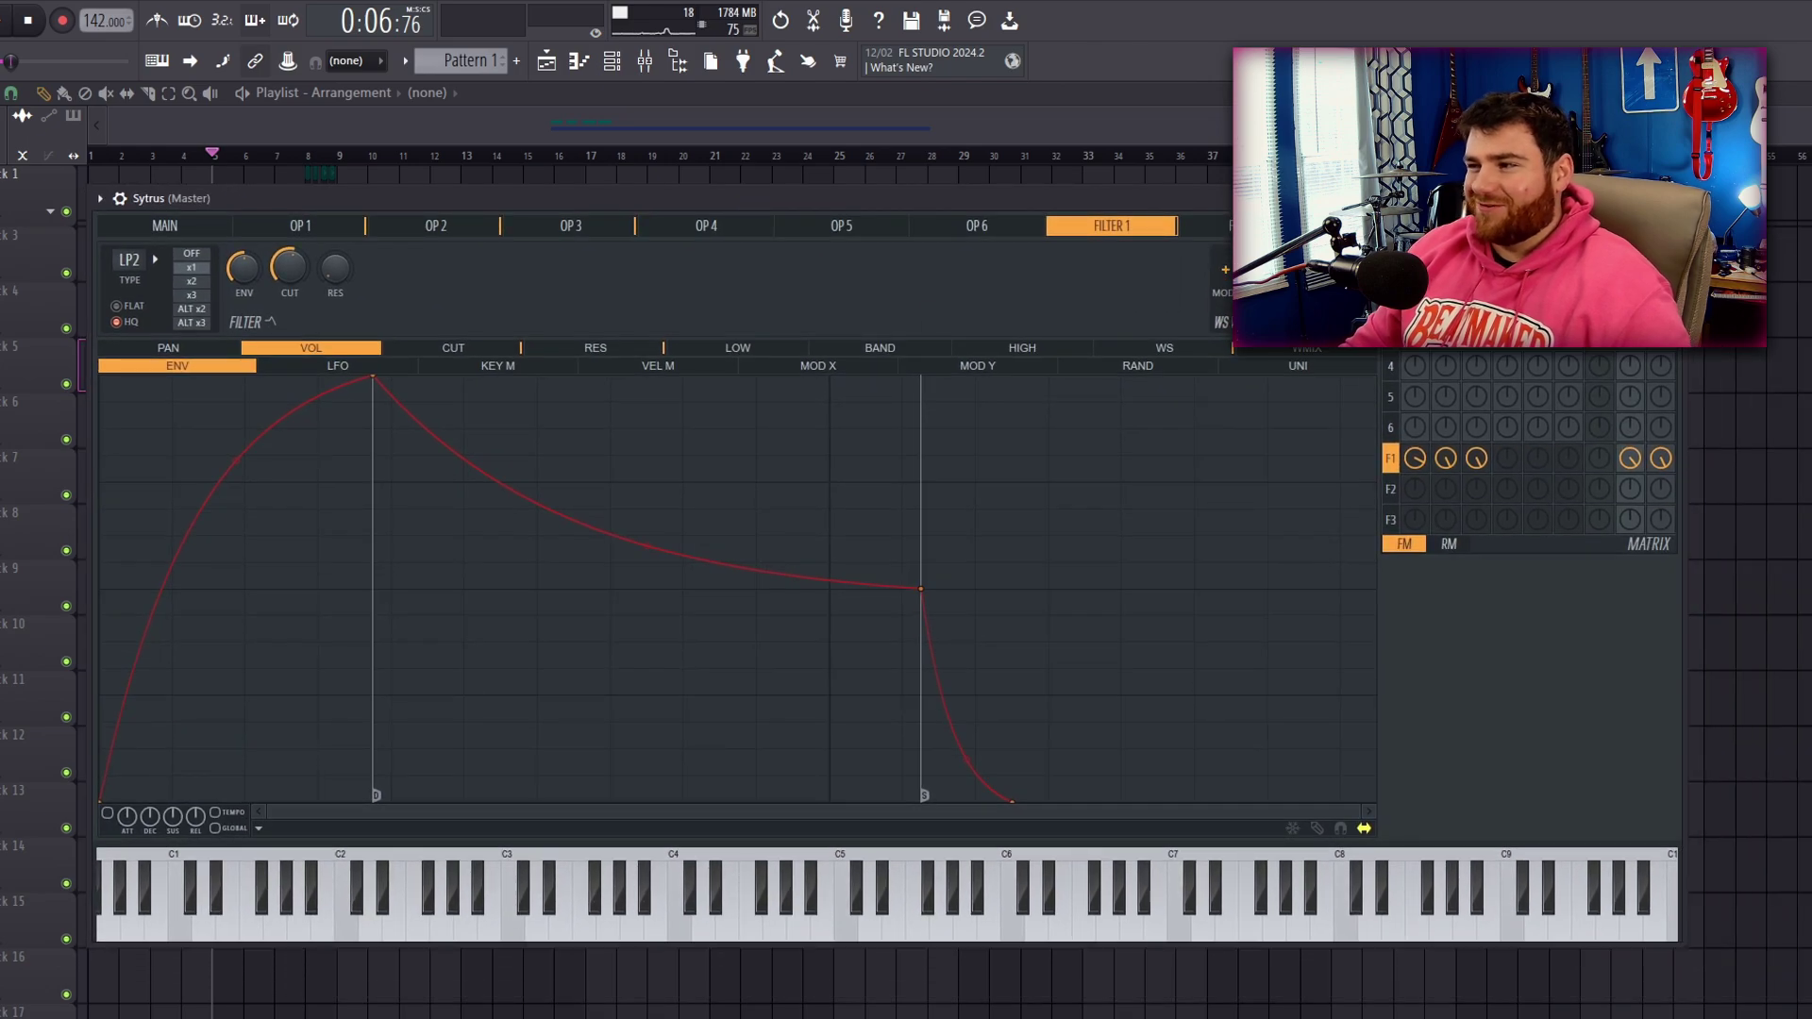
drag(1684, 186, 1397, 315)
Try scaling the Sytrus window to 175% and move the enlarged plugin higher on the screen.
click(118, 329)
click(102, 327)
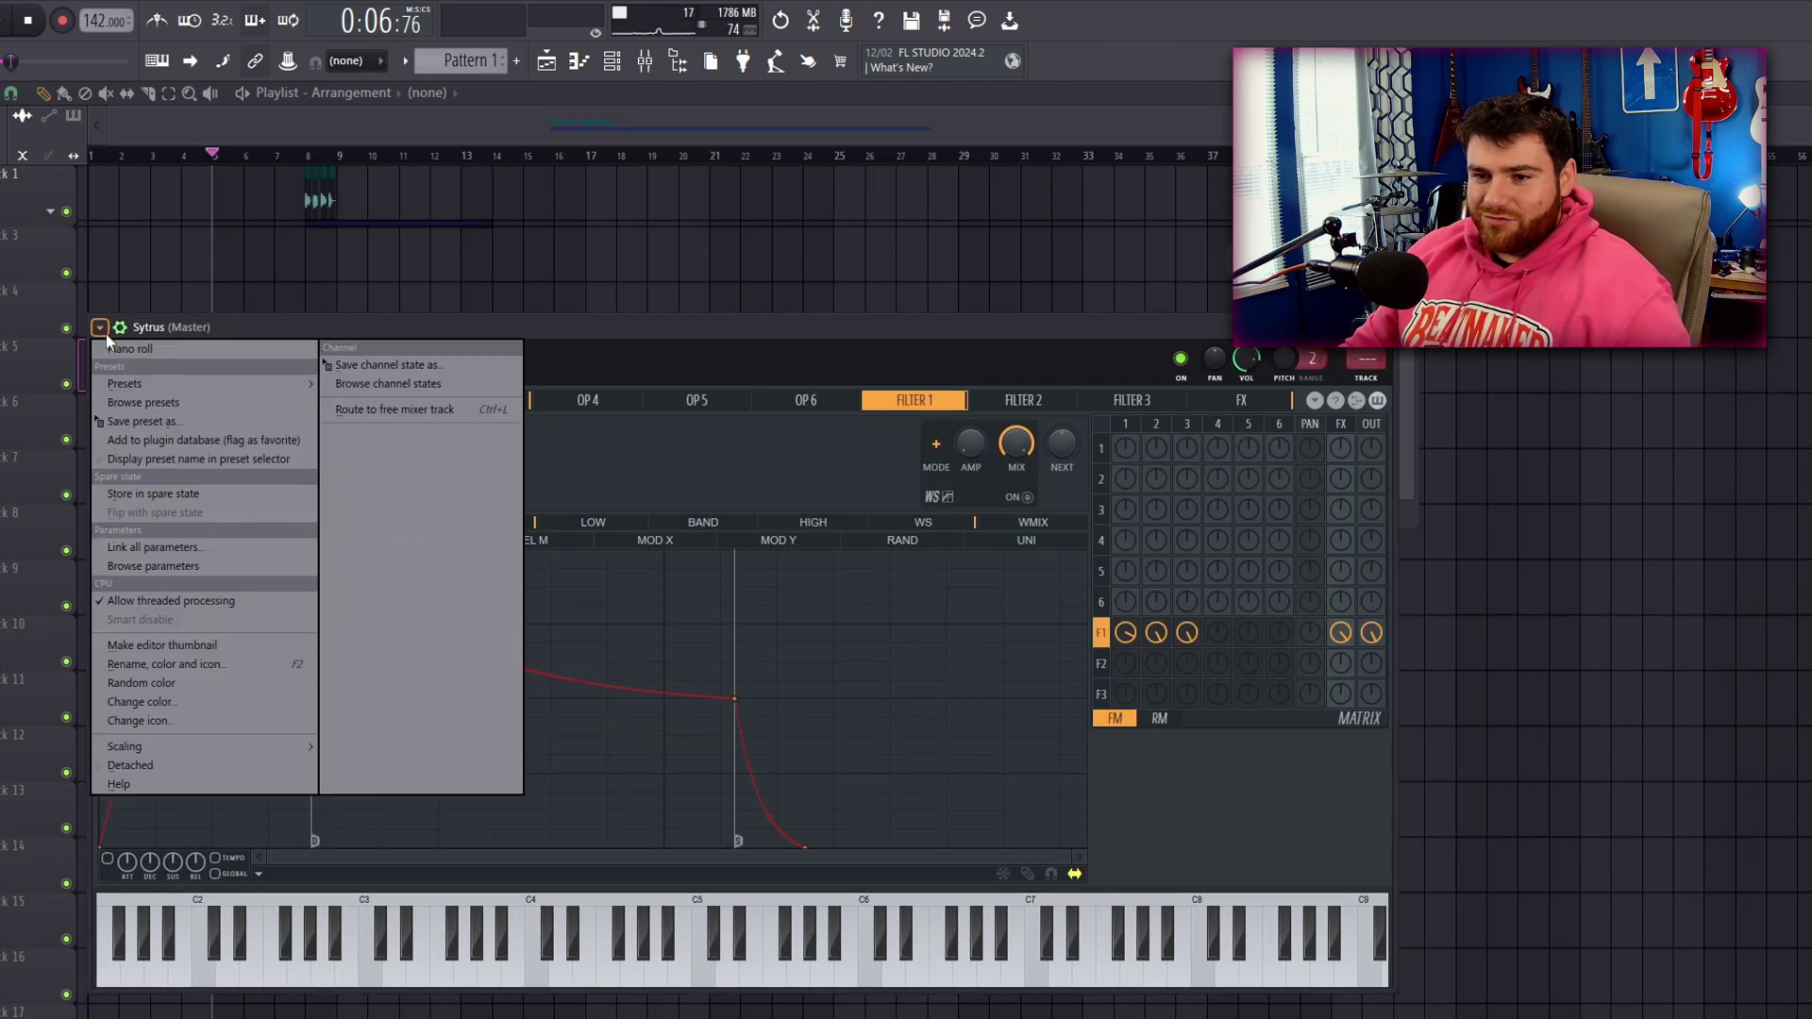
mouse_move(181, 747)
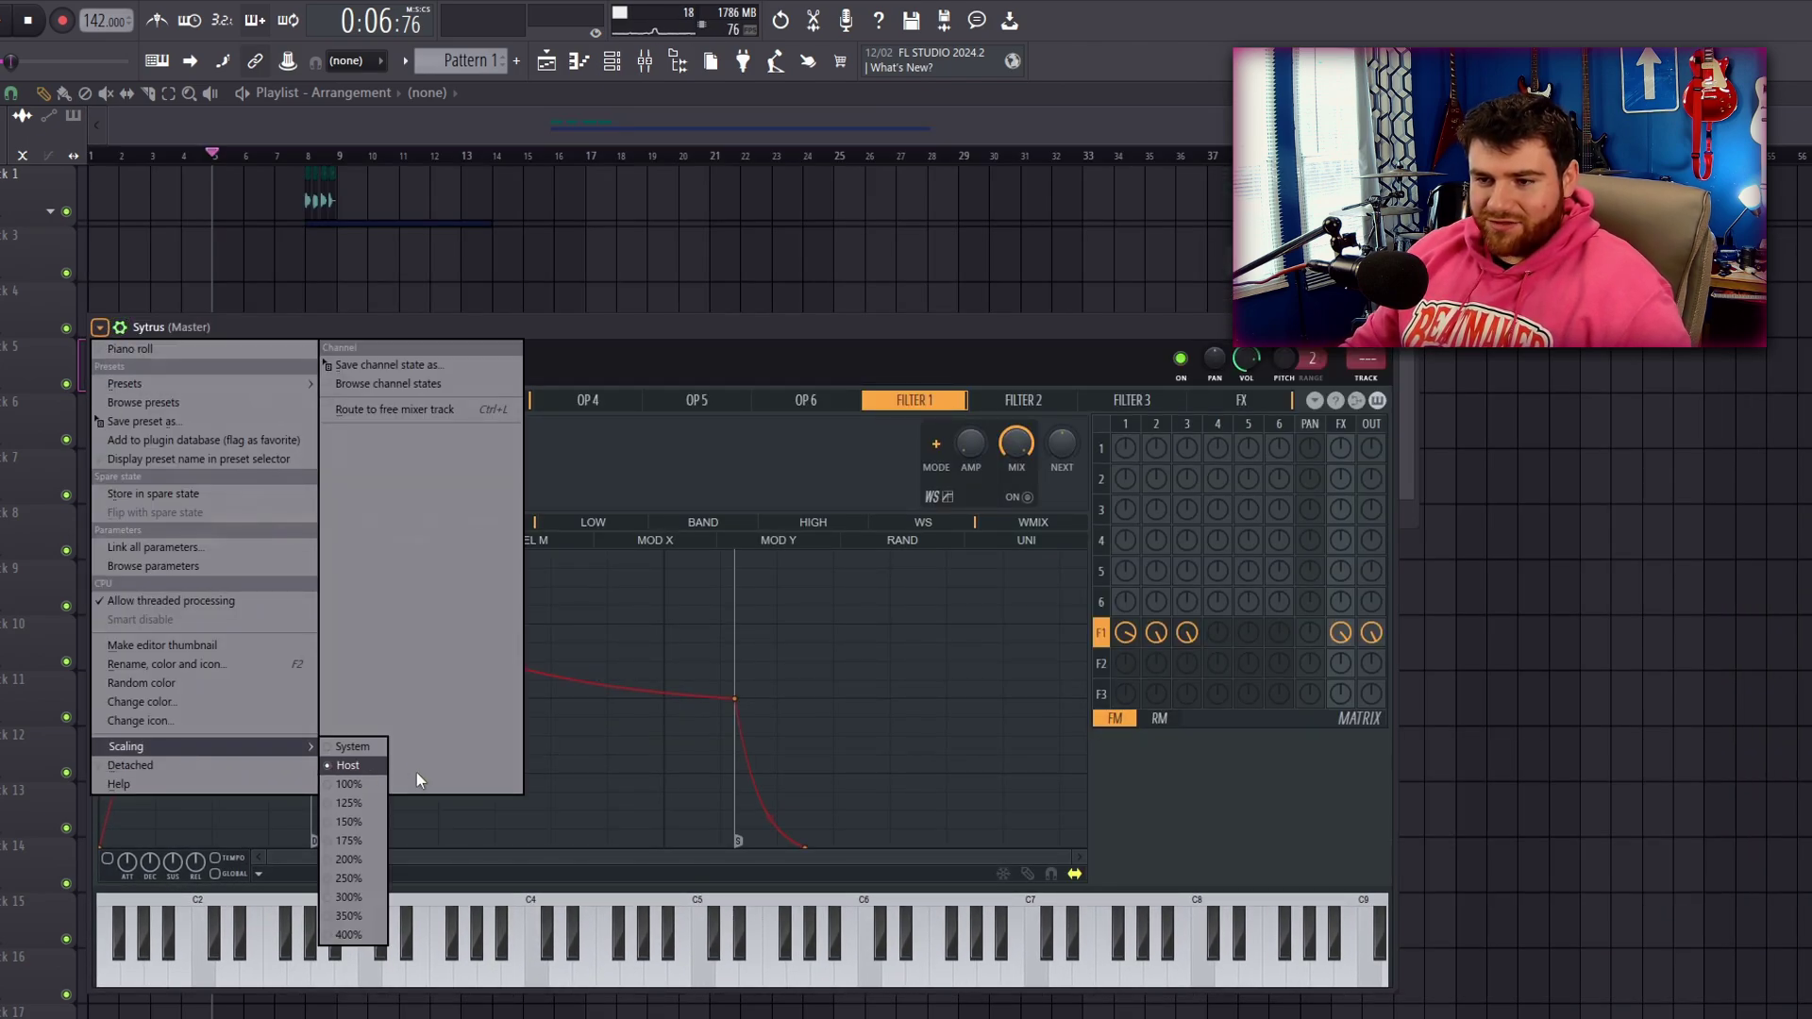
click(349, 841)
drag(243, 336, 212, 216)
click(93, 215)
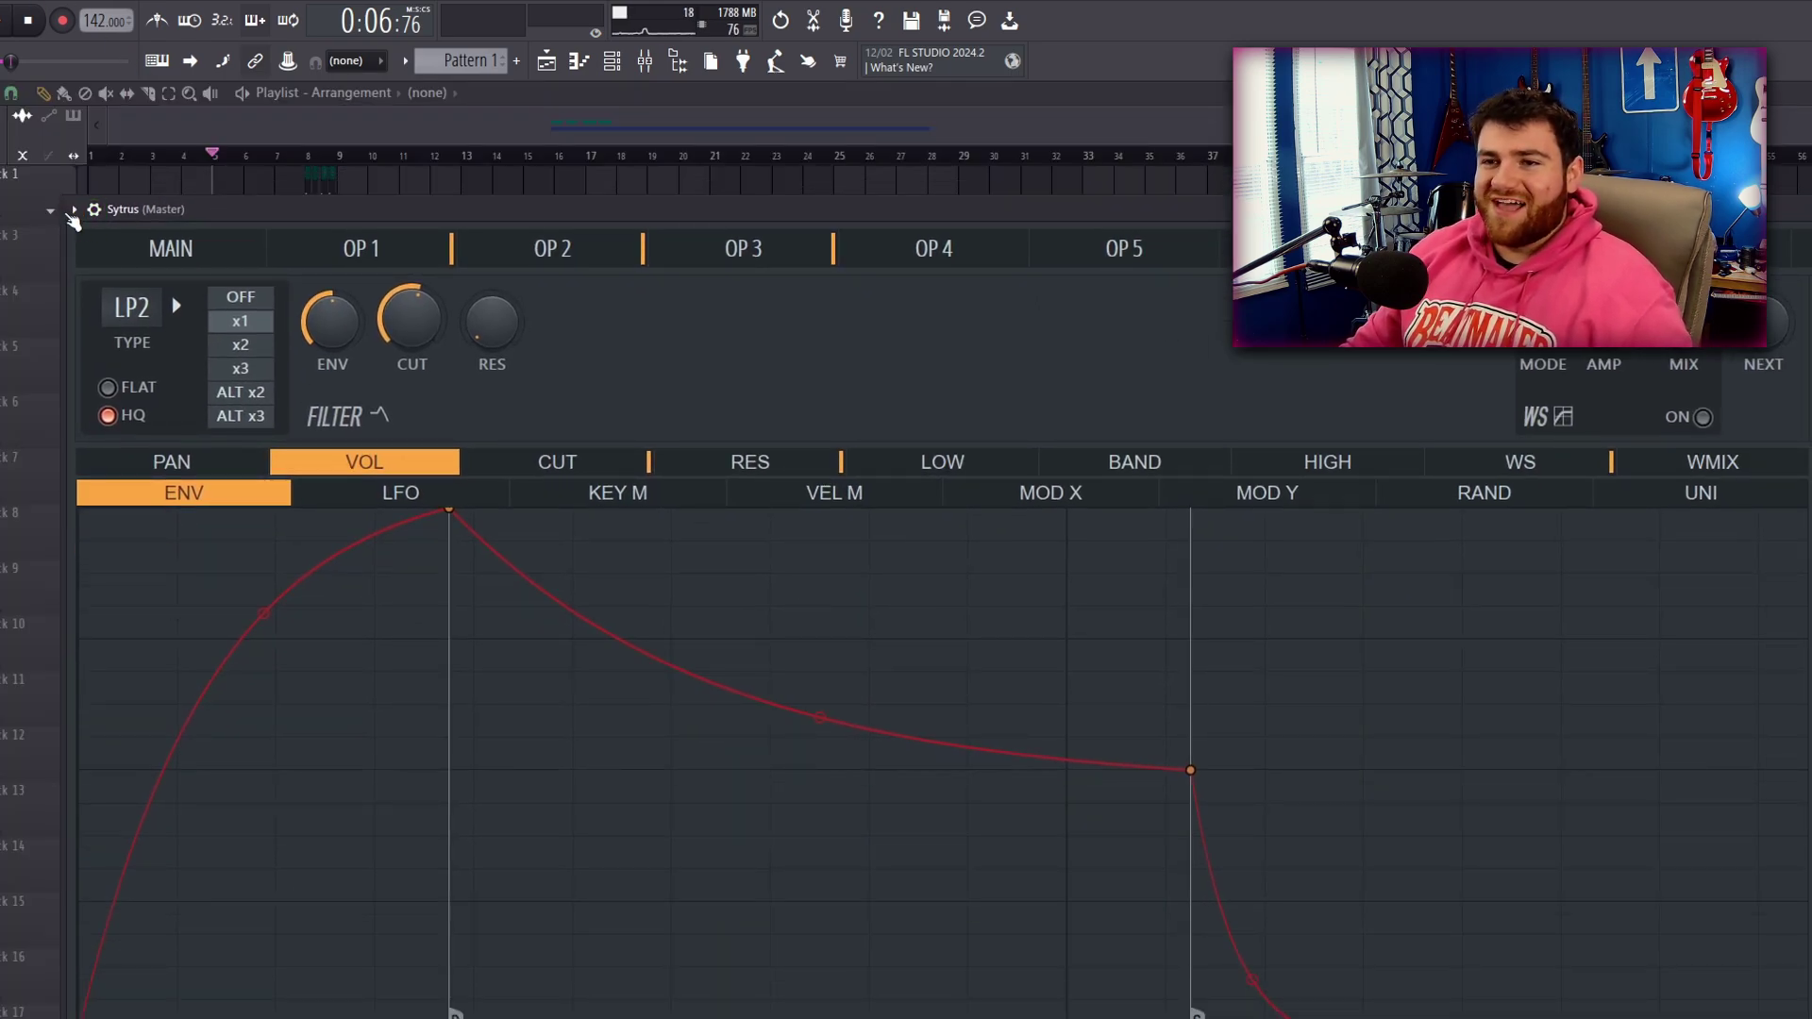
Return the Sytrus window to its normal size through its scaling options and close the plugin.
click(73, 212)
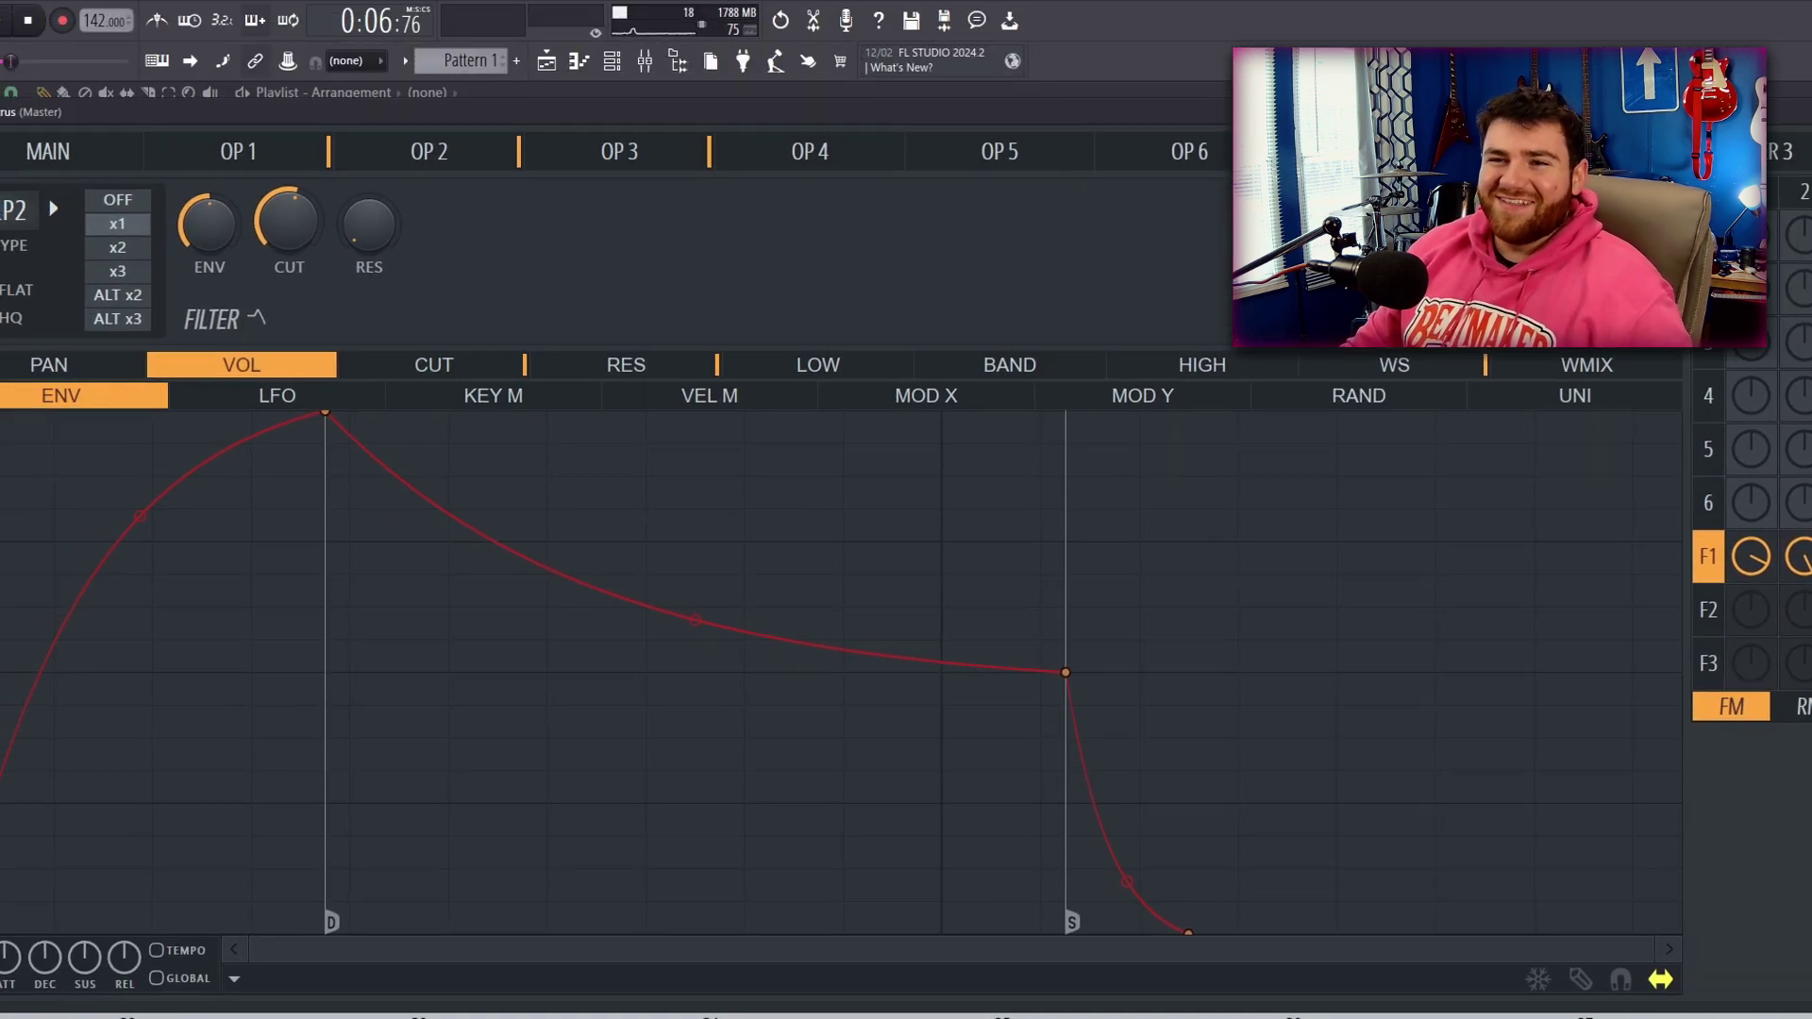
click(0, 112)
click(52, 559)
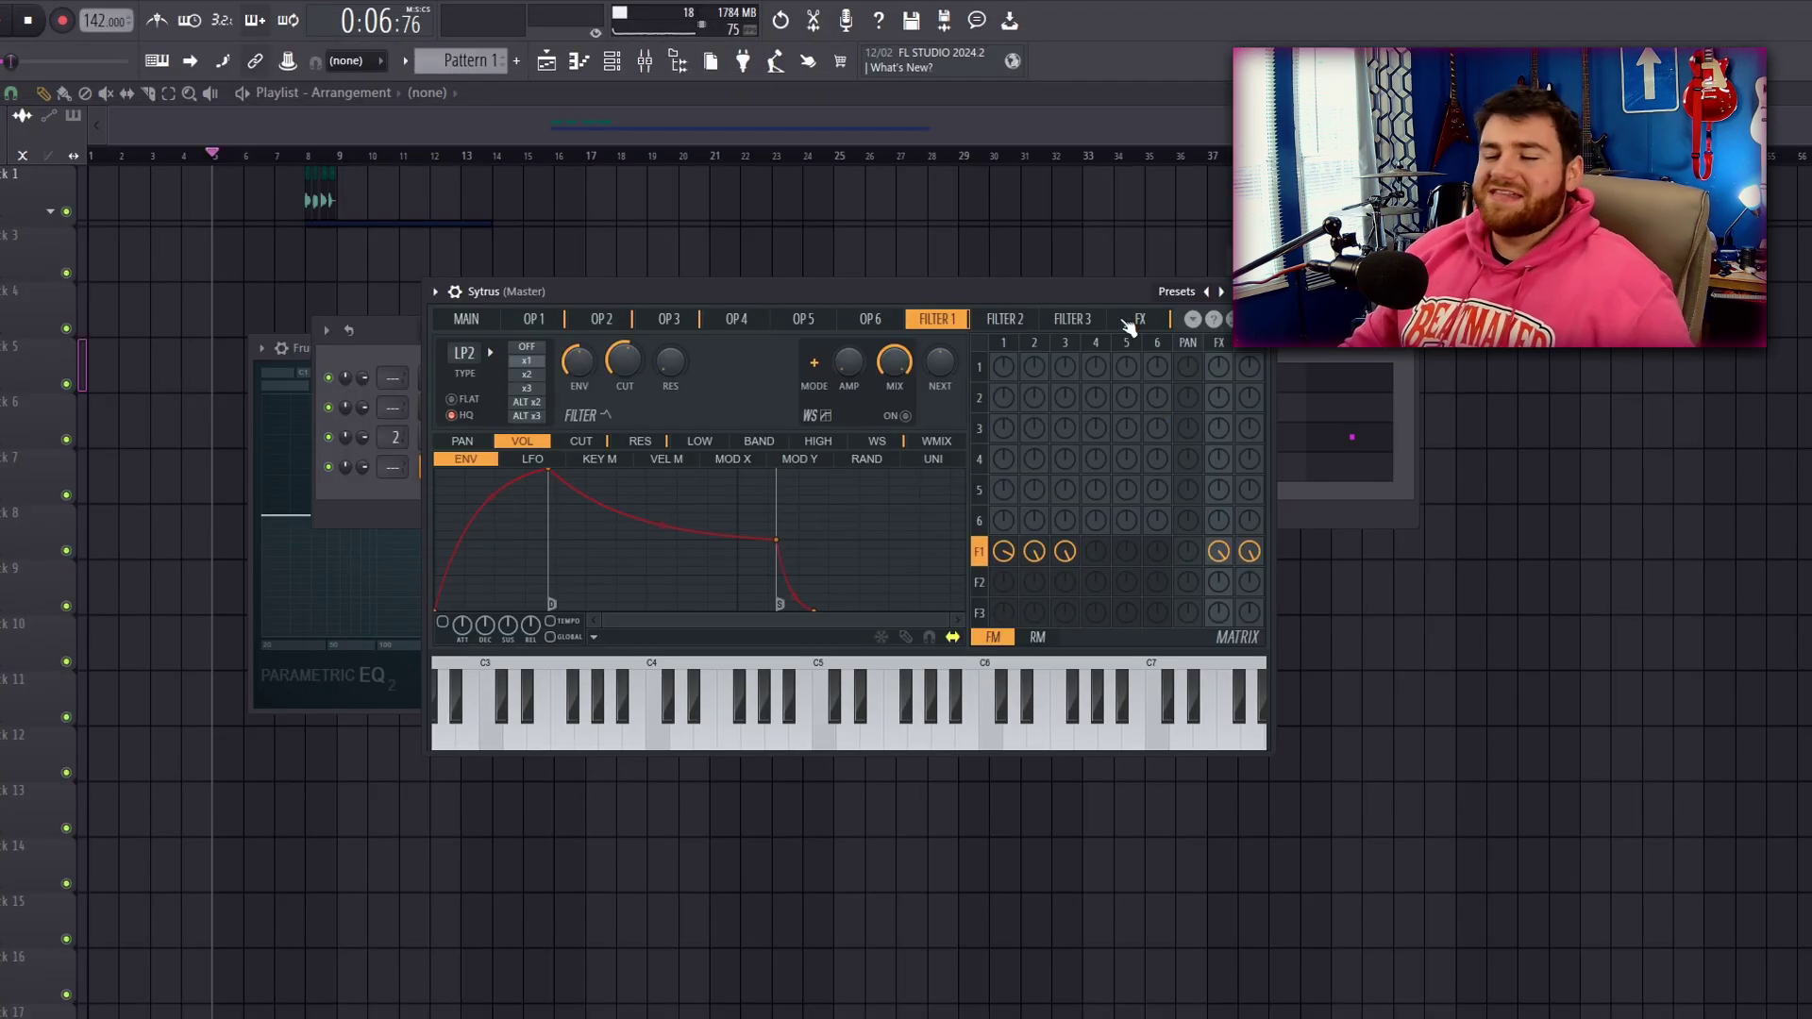
click(1258, 291)
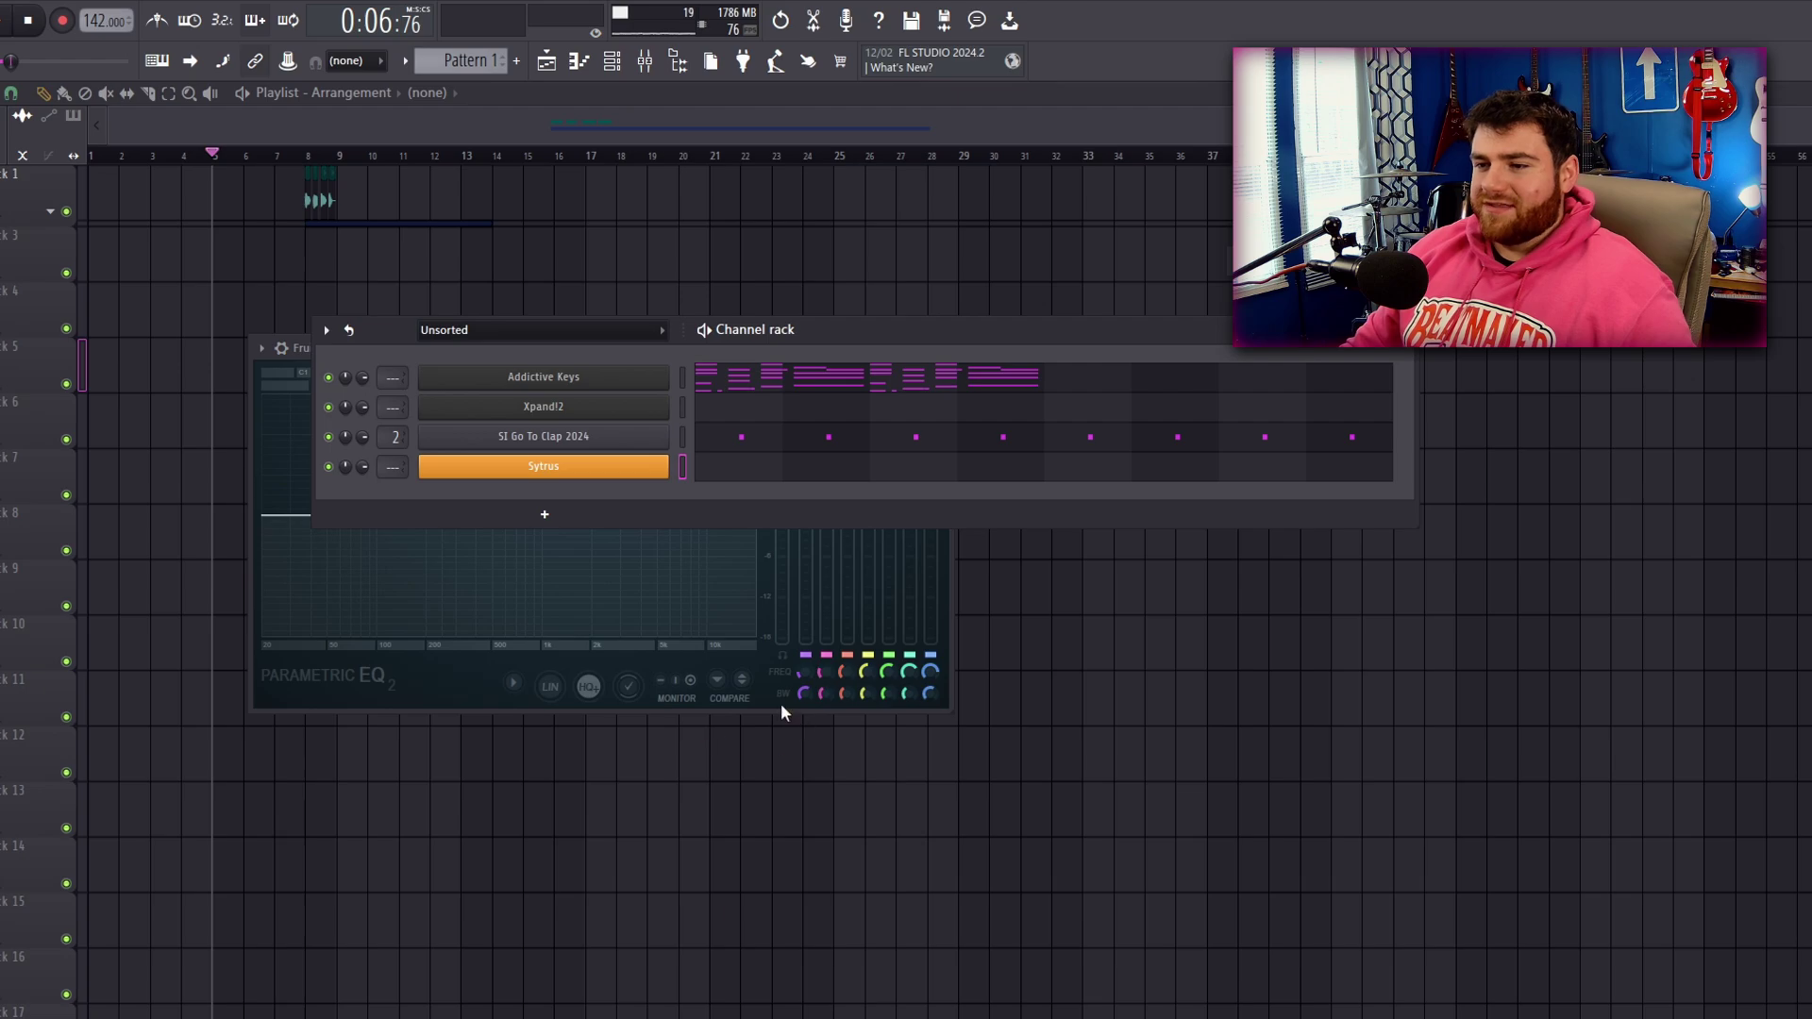
Try resizing the Parametric EQ 2 window, close it, and open the Sytrus channel's options.
drag(948, 710, 849, 748)
key(Escape)
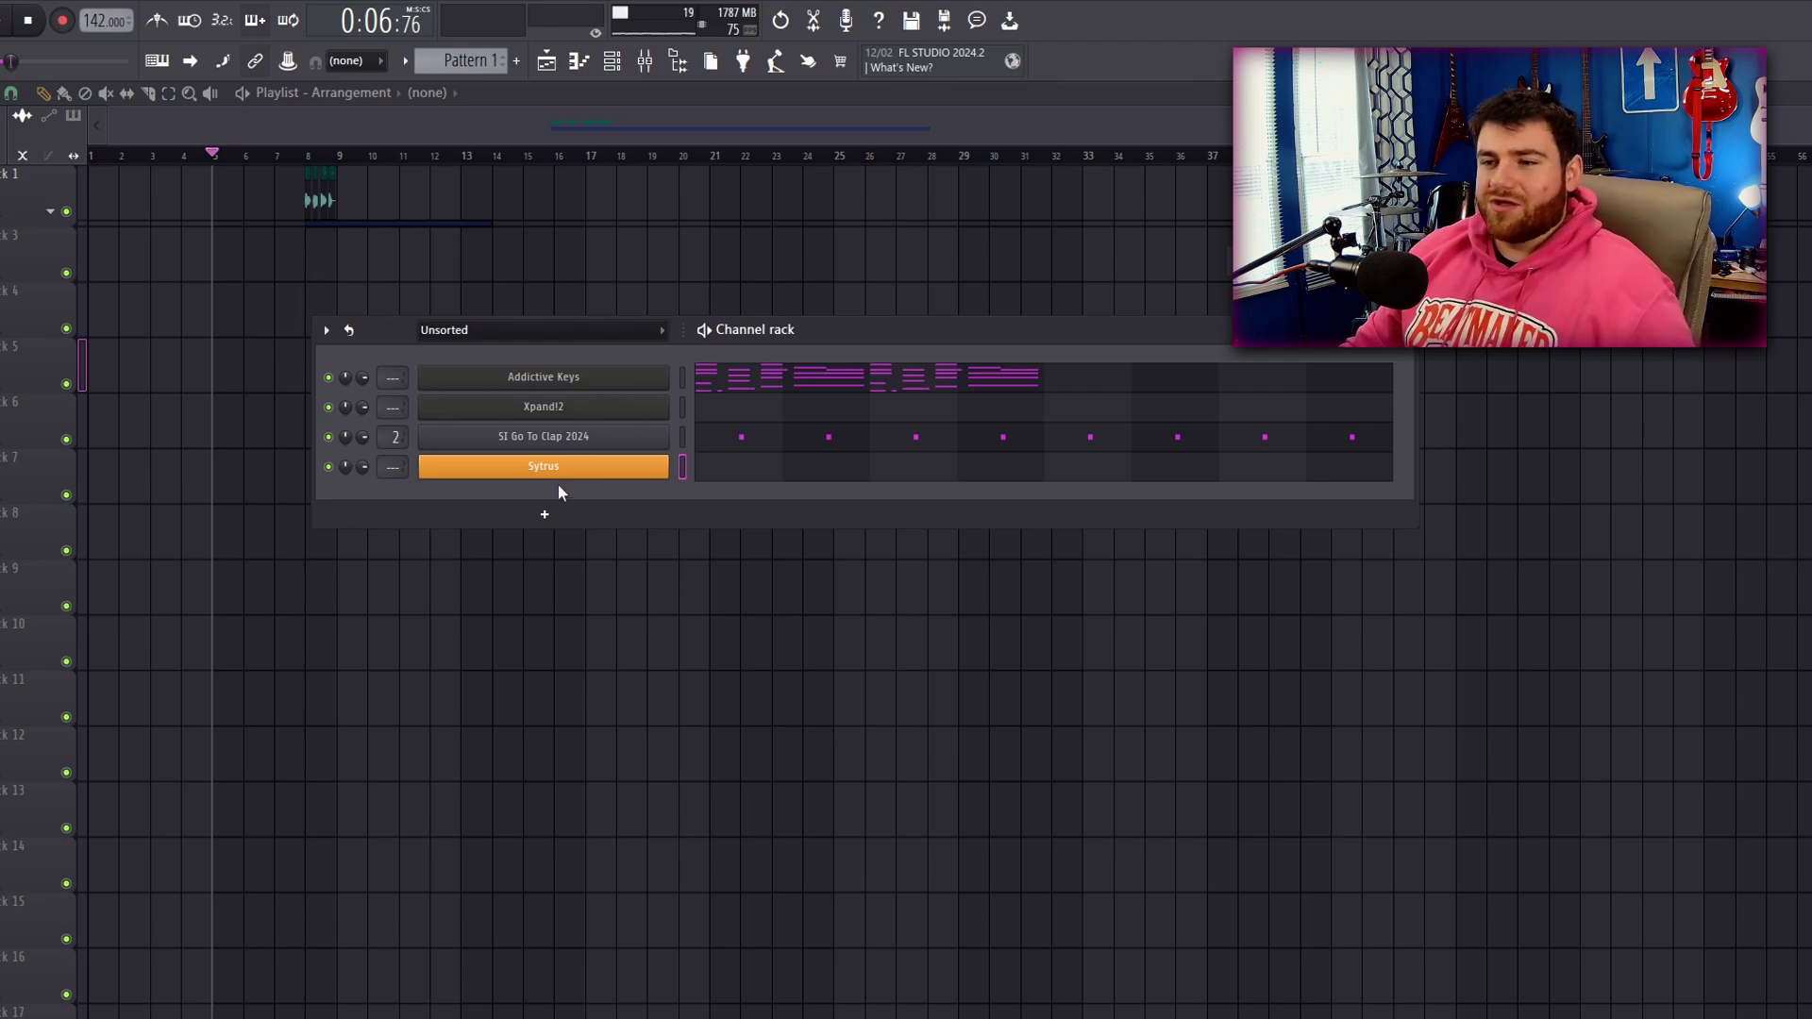
right_click(667, 462)
click(745, 692)
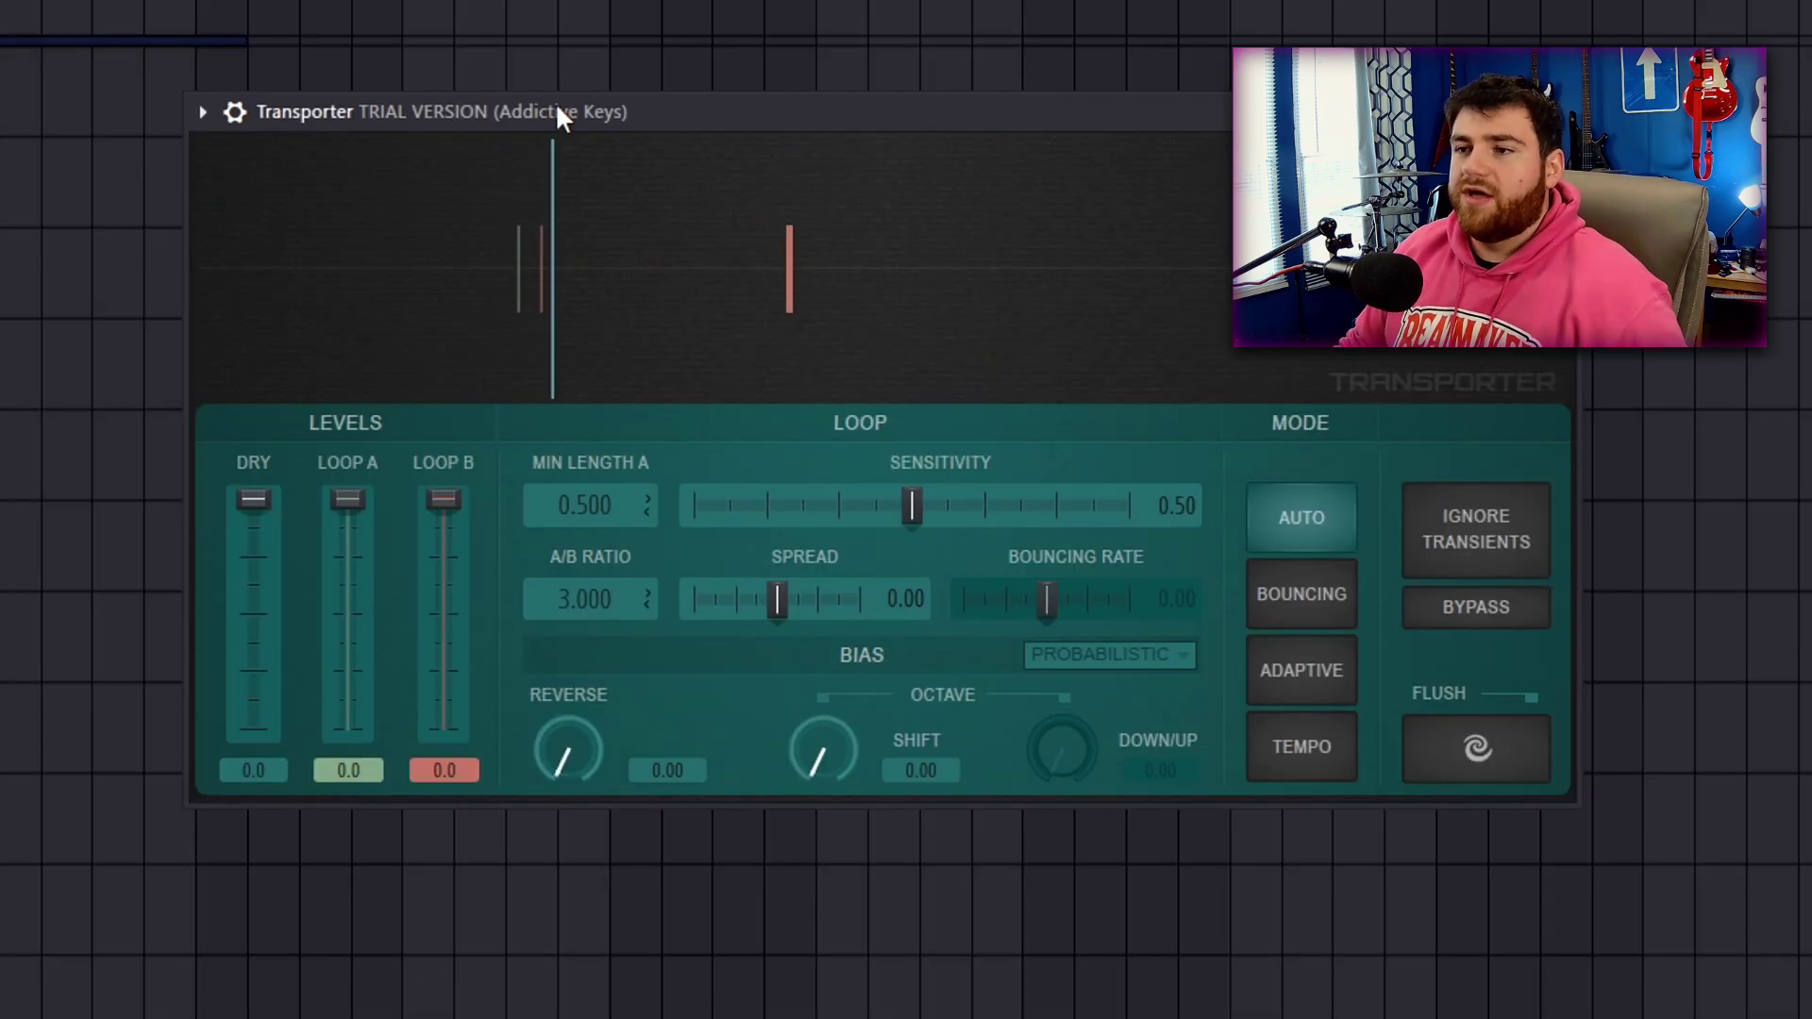
Read the Transporter manual's introduction and examine the plugin's interface on the Addictive Keys track.
drag(557, 109, 504, 115)
mouse_move(396, 194)
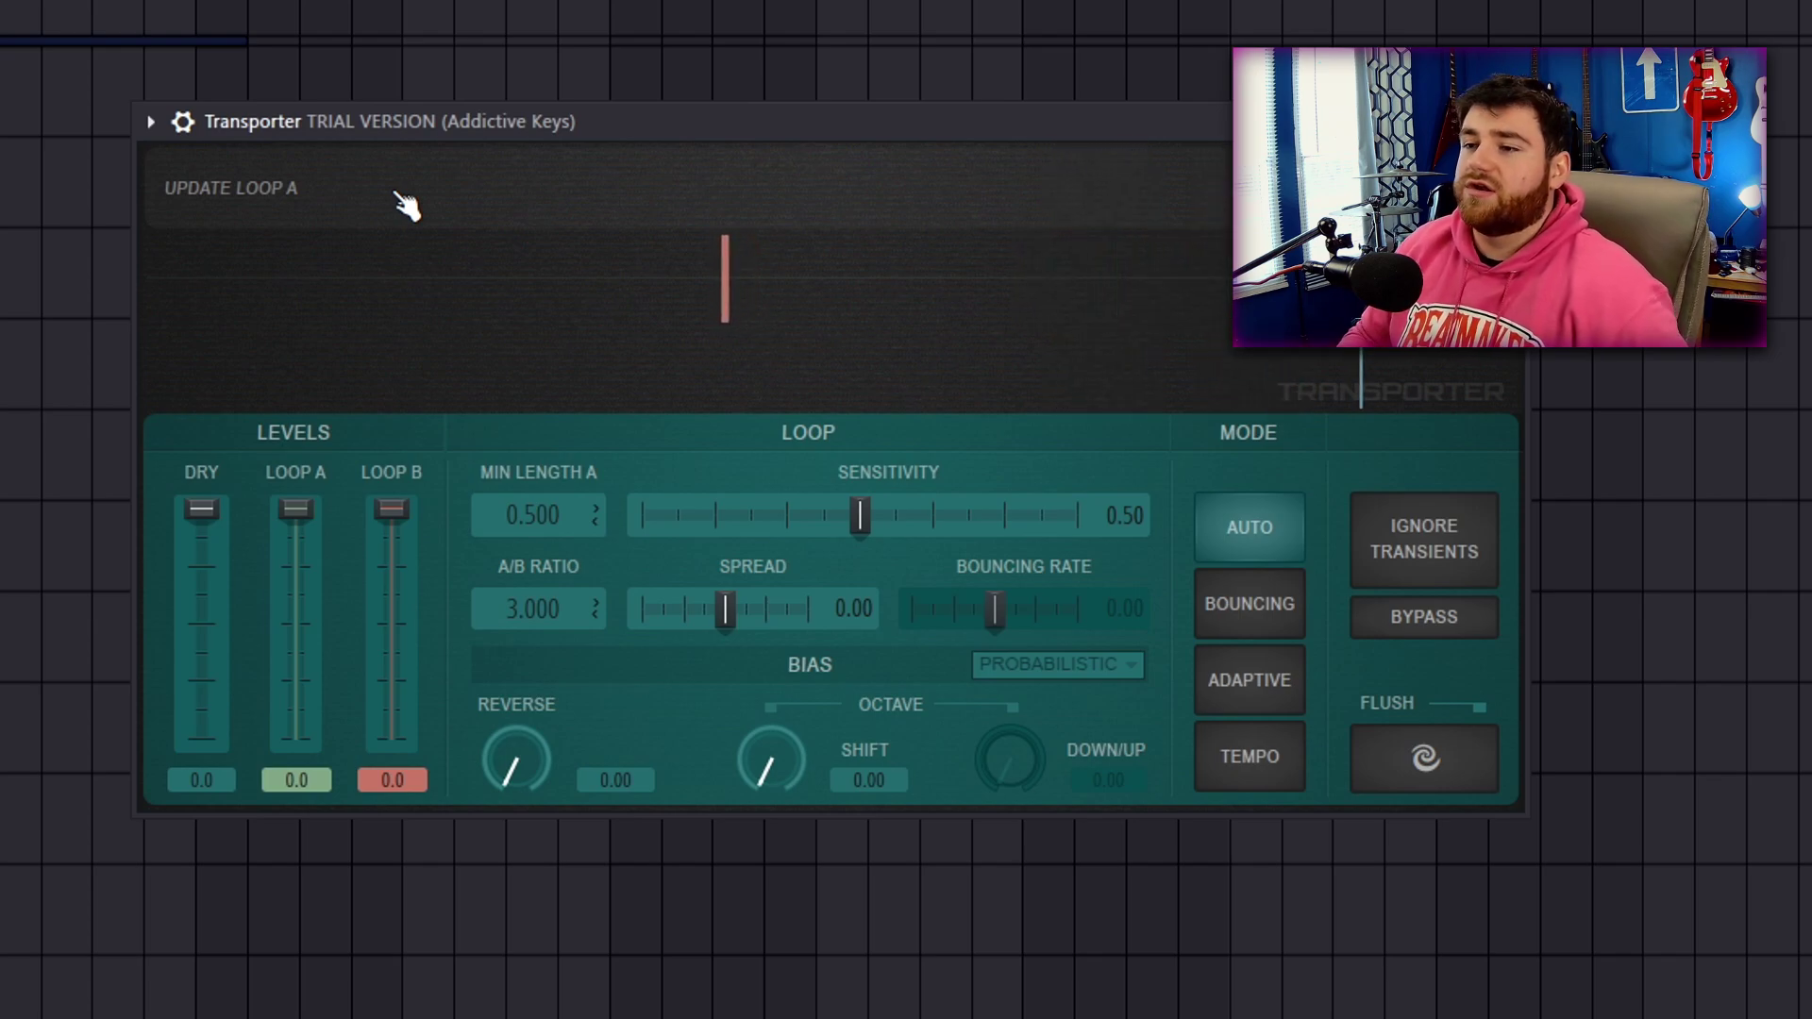
drag(403, 106, 427, 81)
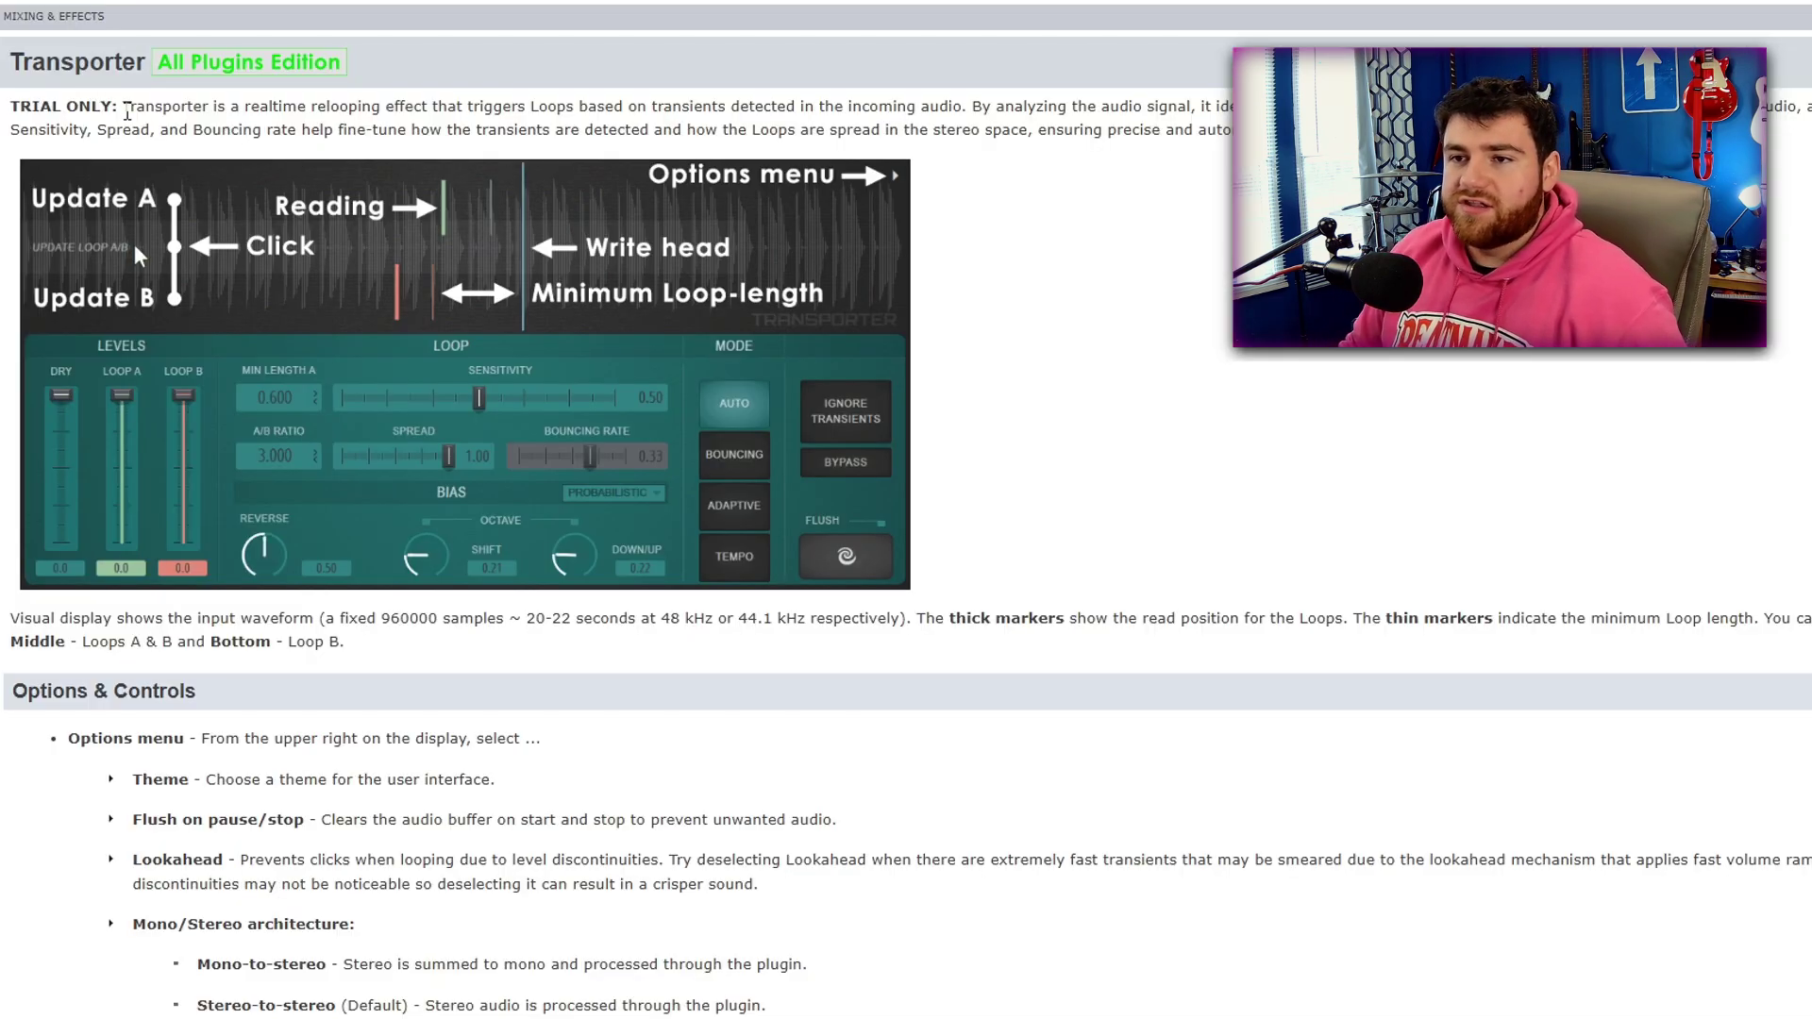
drag(122, 106, 284, 113)
click(340, 106)
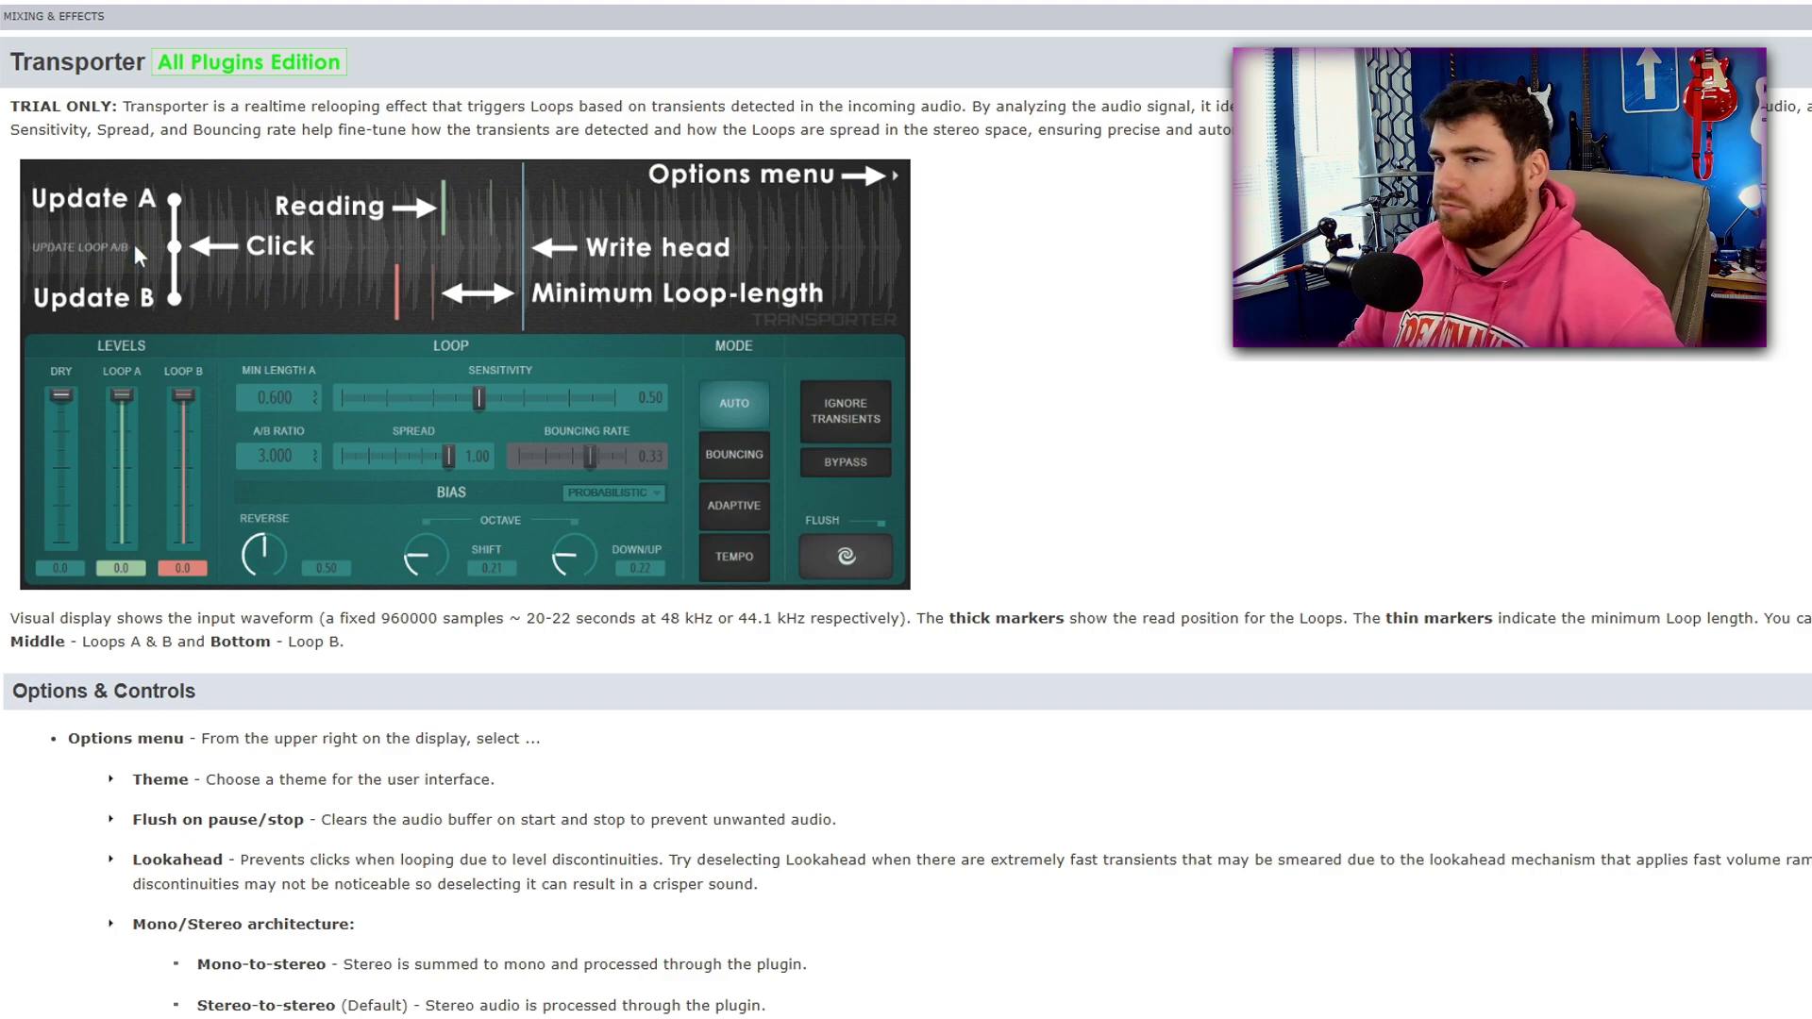
drag(311, 130, 433, 146)
click(481, 129)
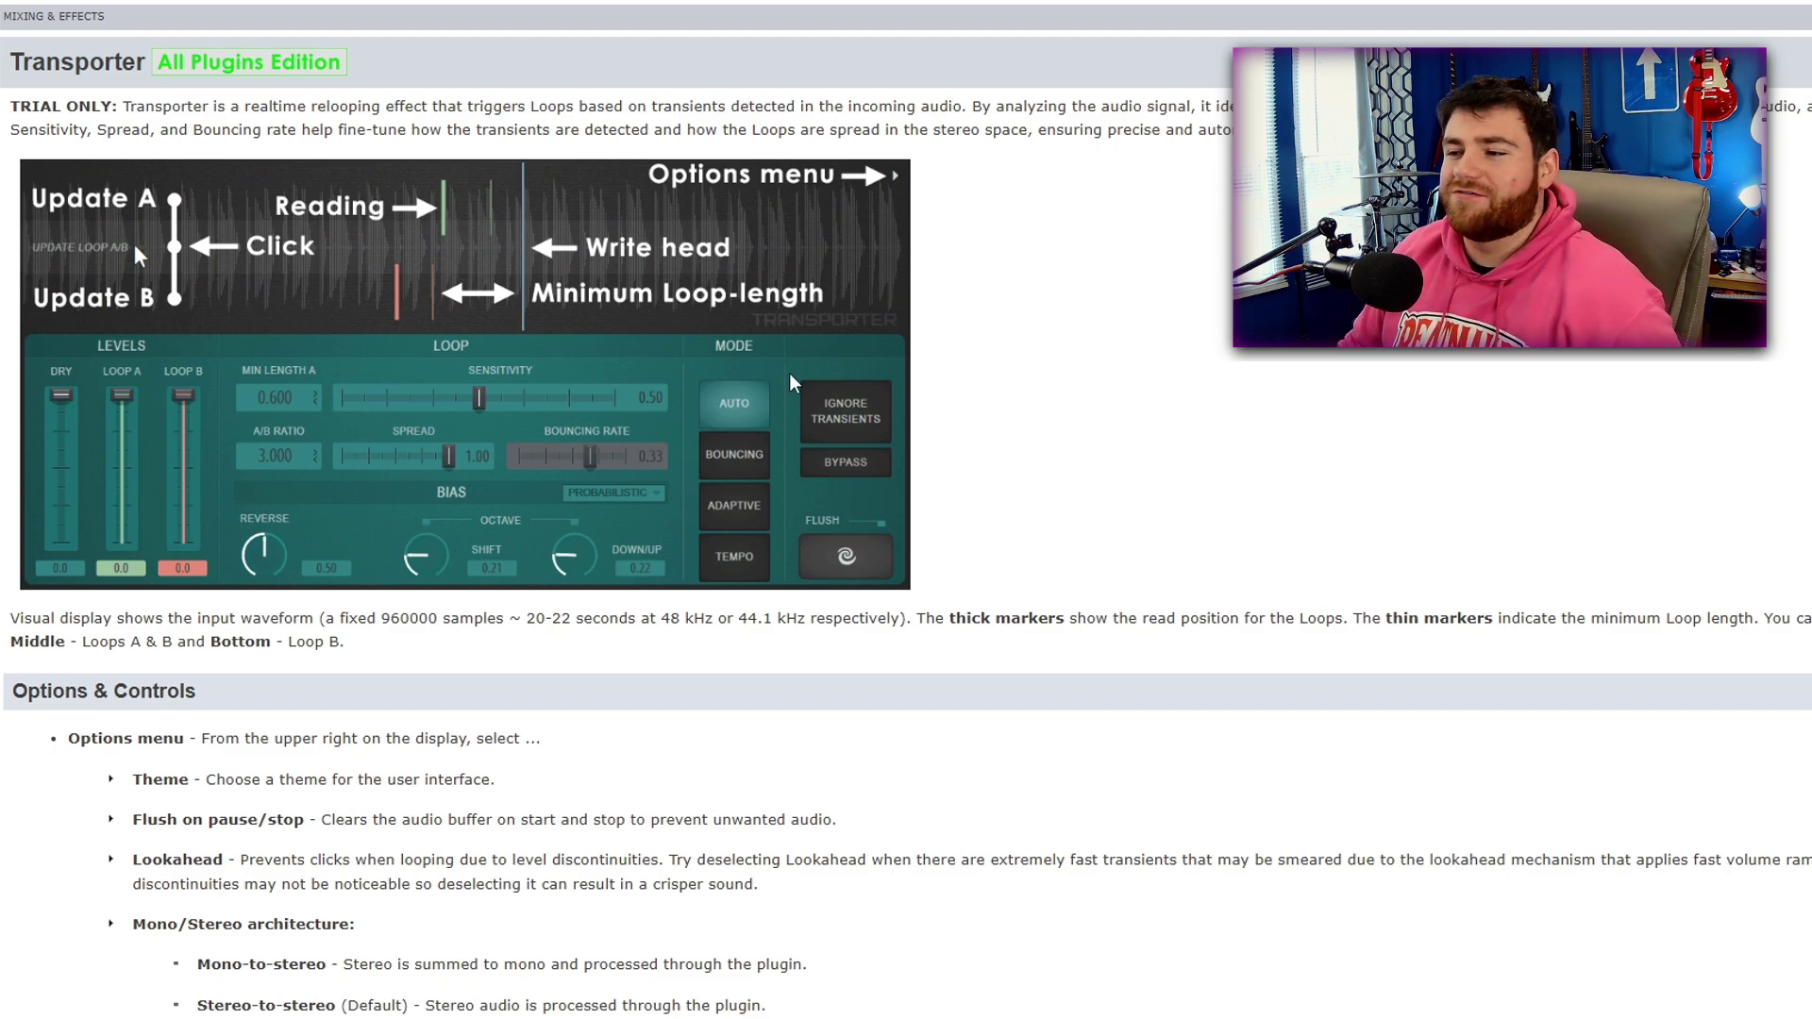
Examine the Transporter manual's options and controls, especially the descriptions of the Bouncing and Adaptive modes.
scroll(566, 437, down, 6)
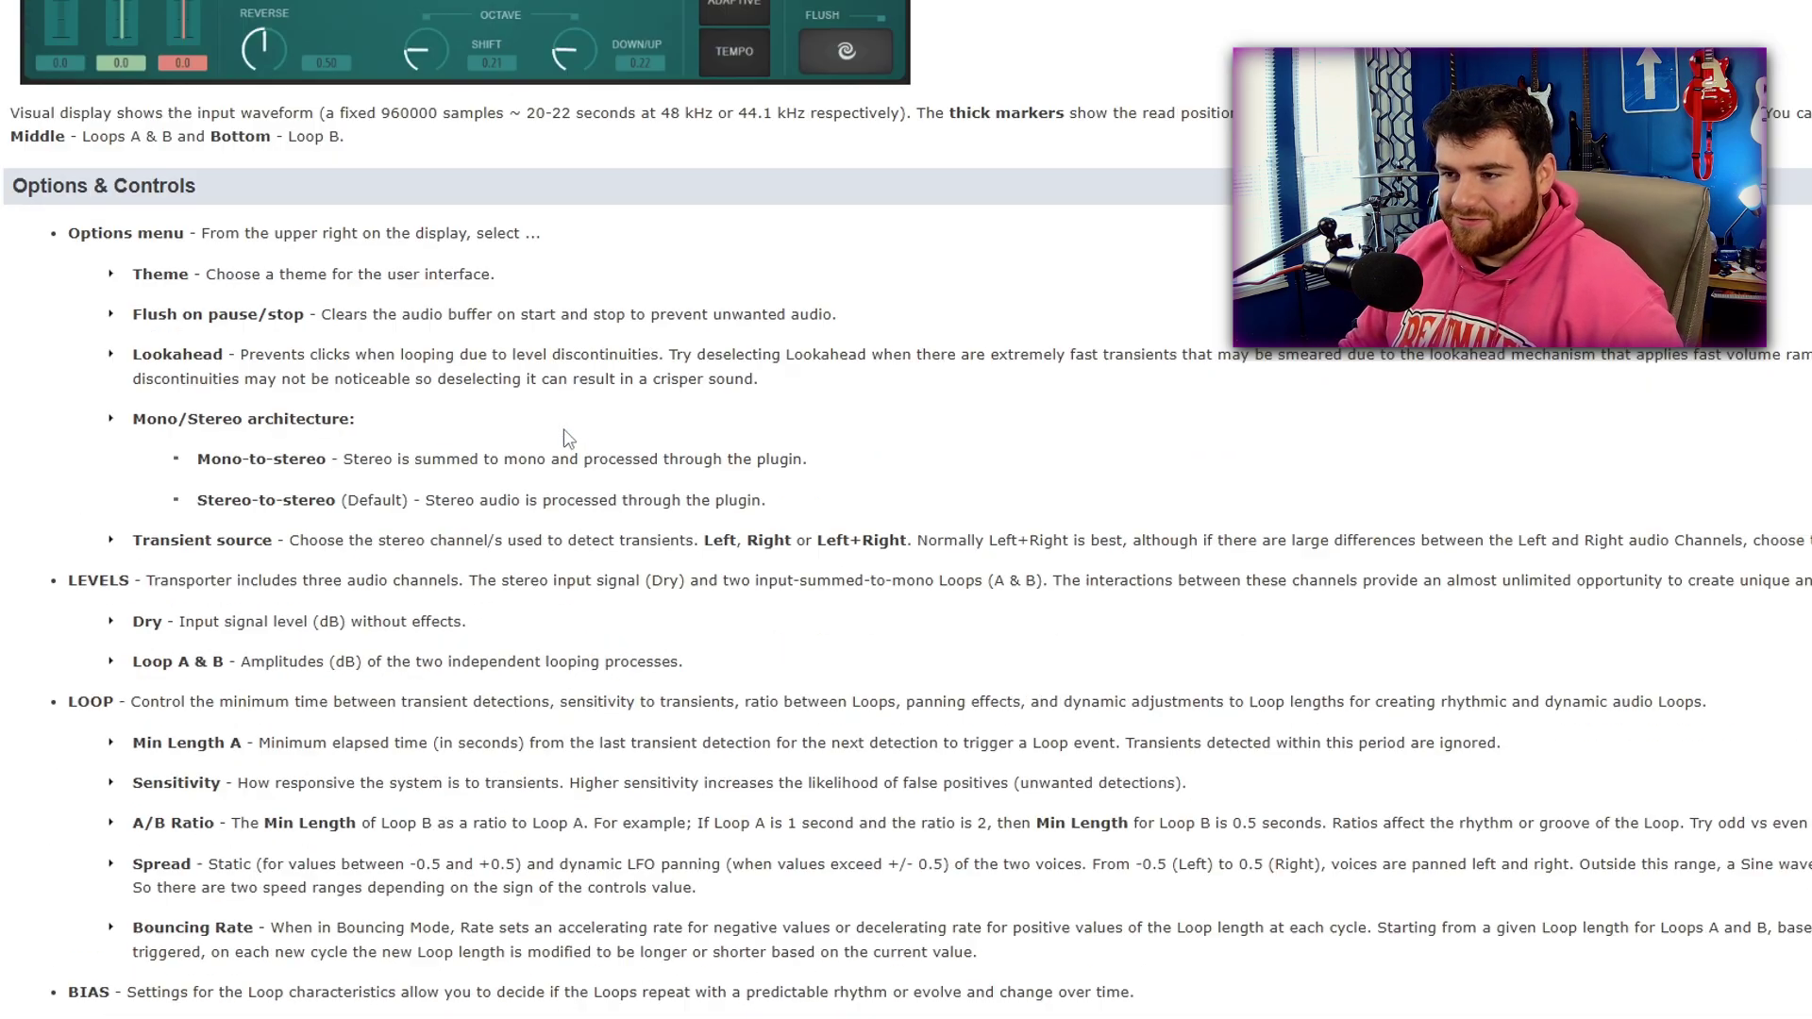
scroll(472, 493, up, 6)
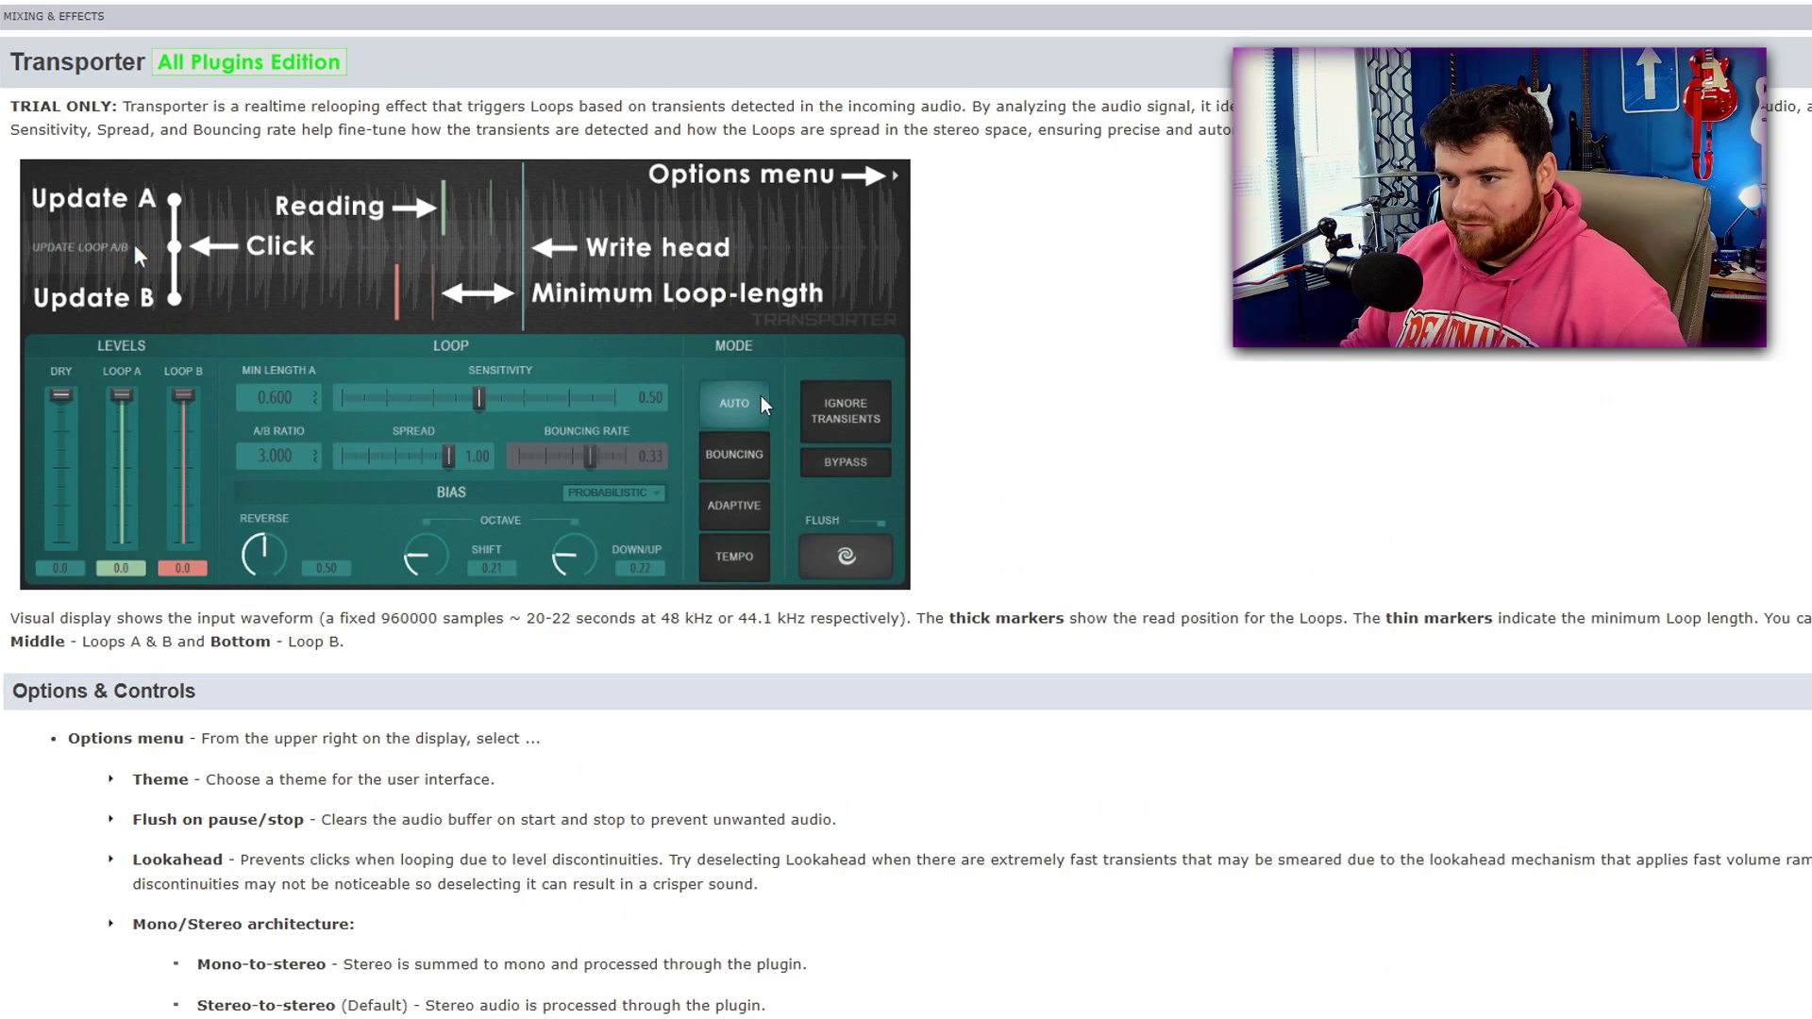
scroll(760, 396, down, 5)
scroll(38, 443, down, 6)
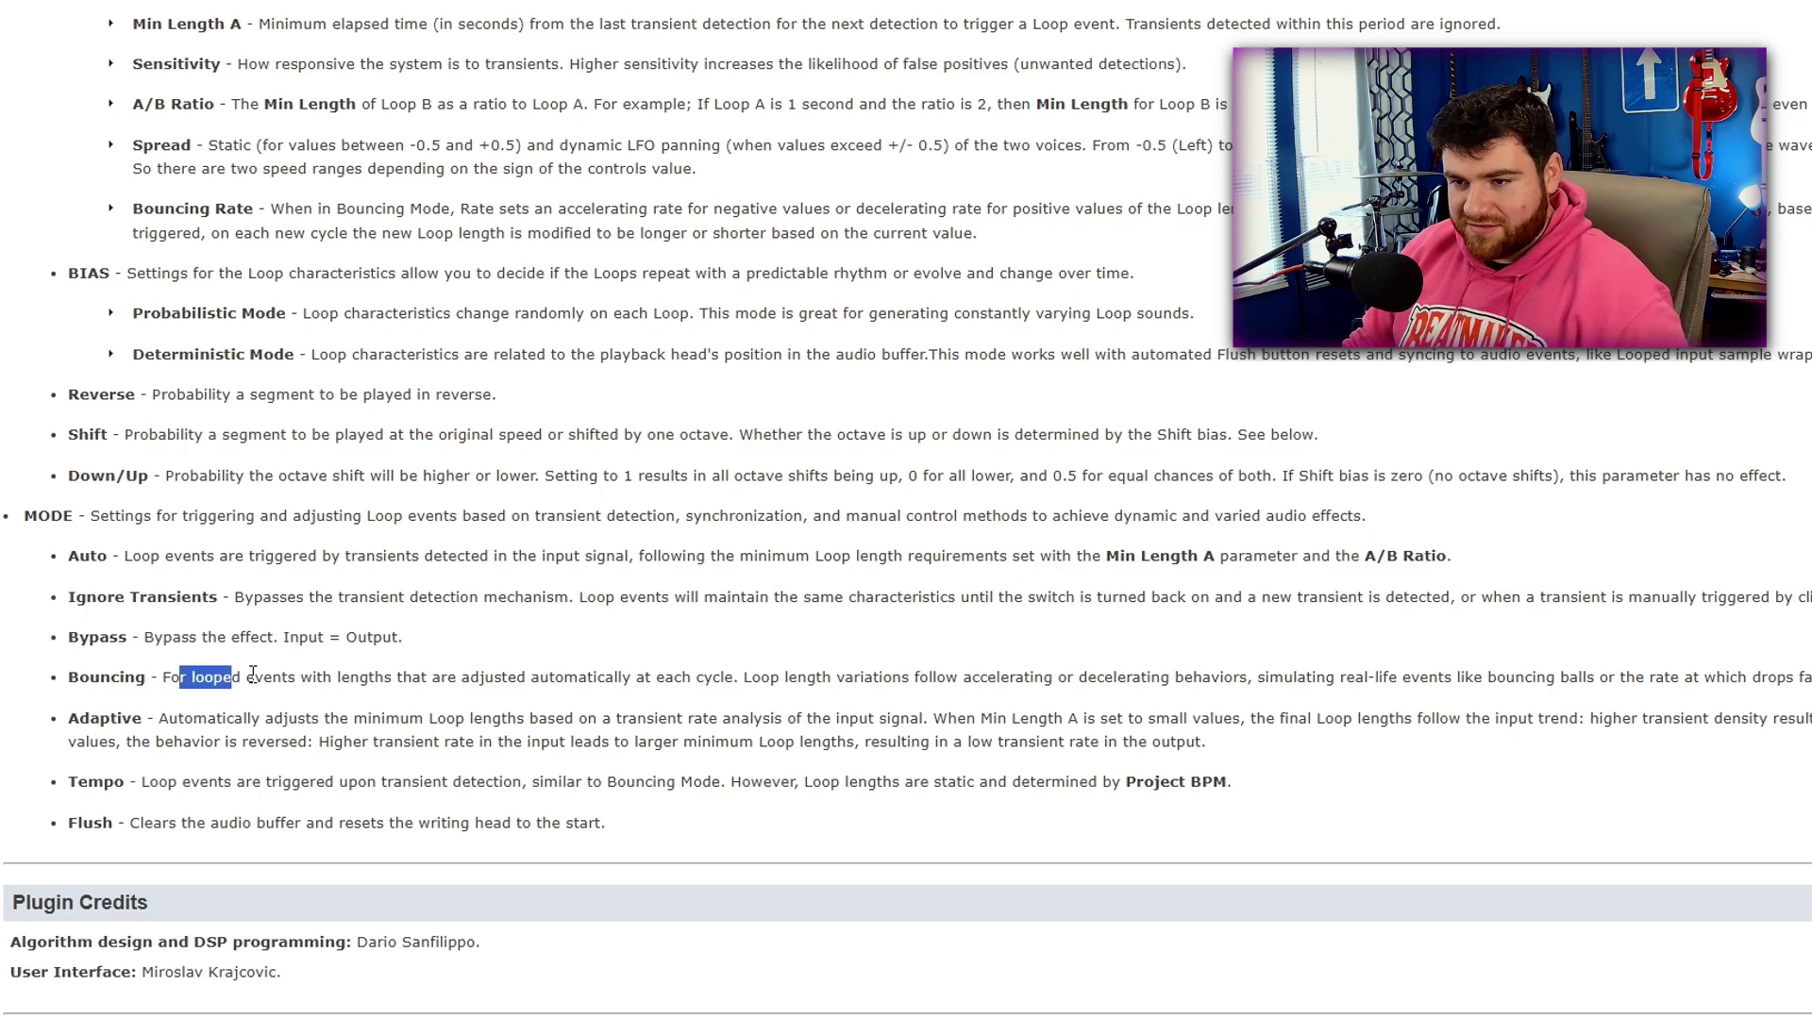
drag(845, 677, 1752, 677)
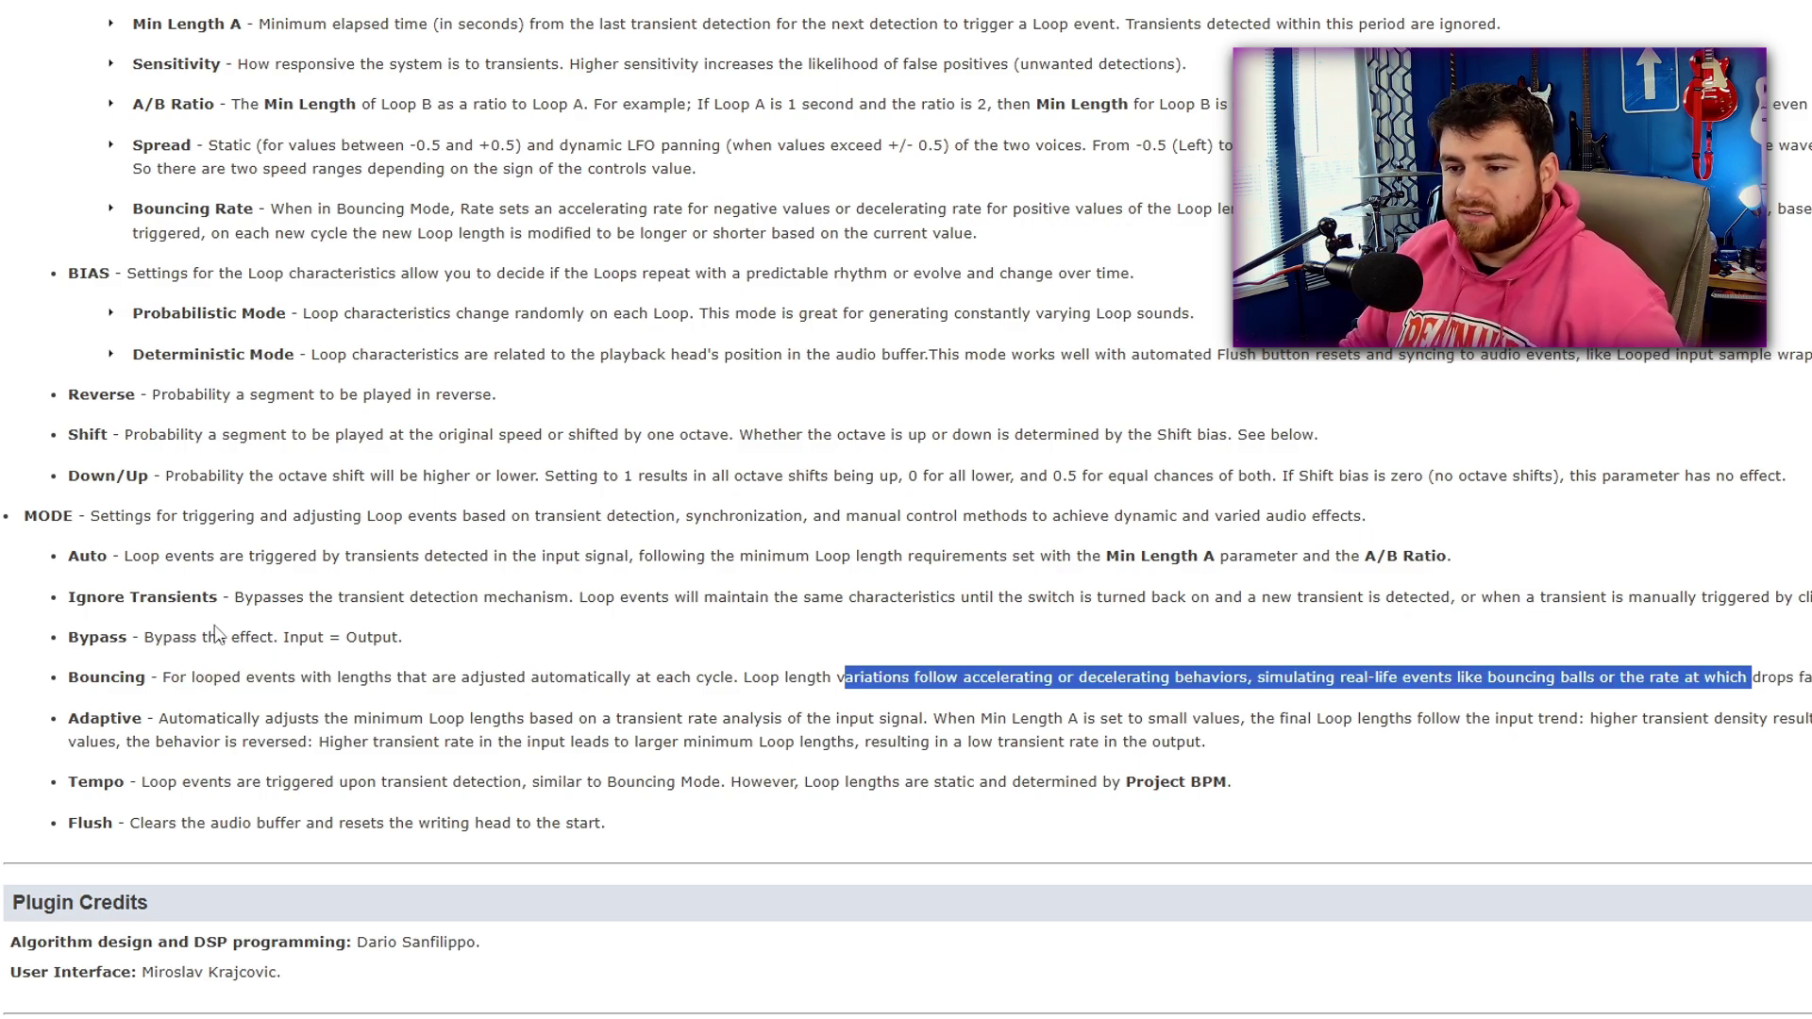
drag(168, 719, 340, 719)
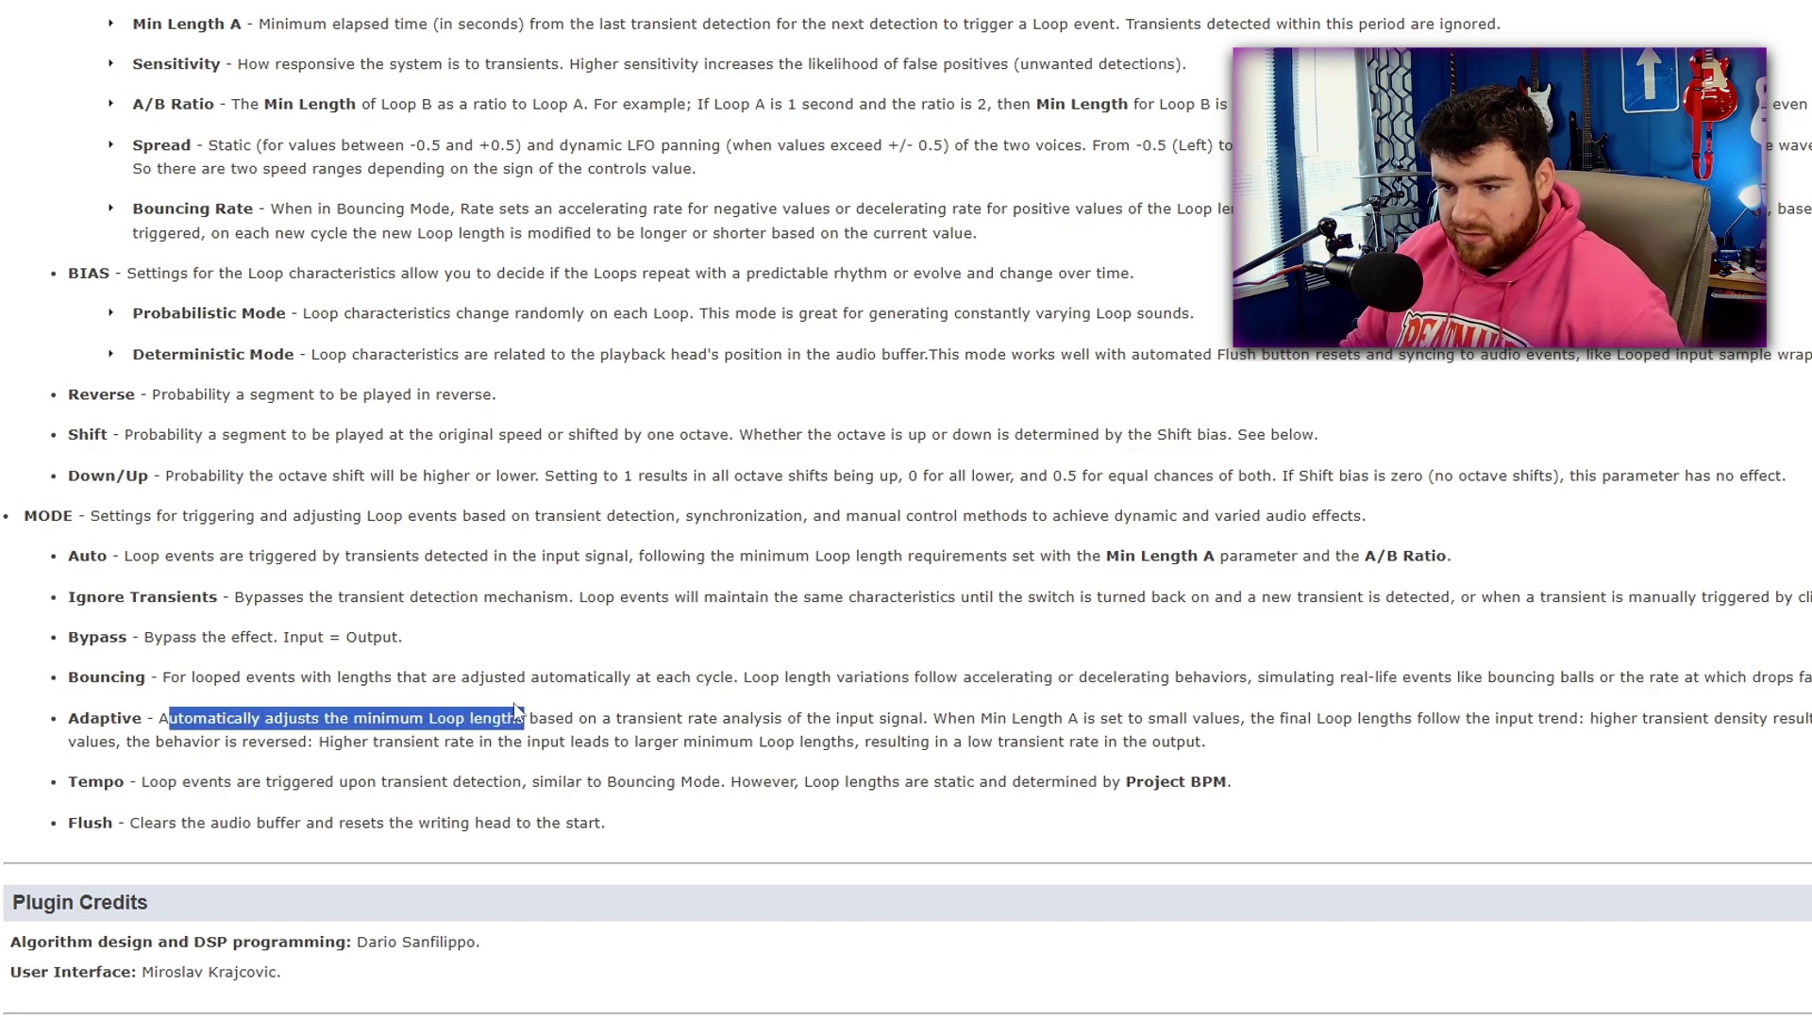
click(570, 737)
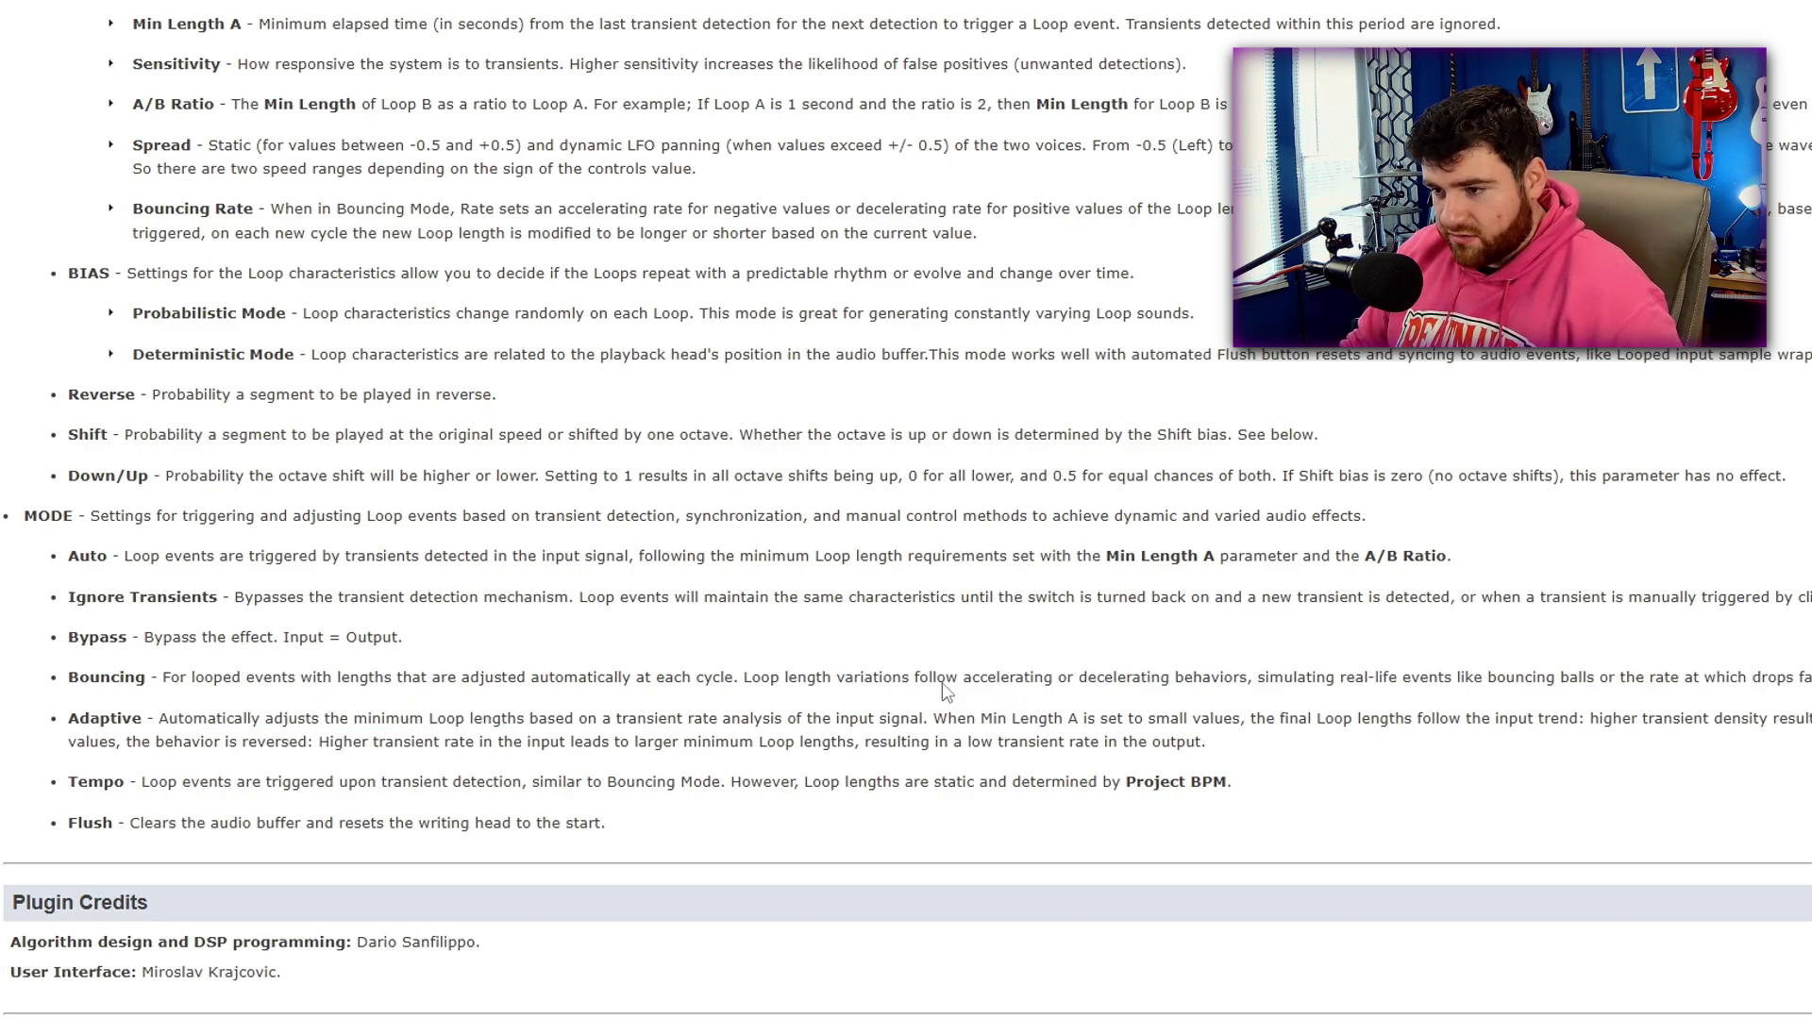
drag(317, 741, 1124, 750)
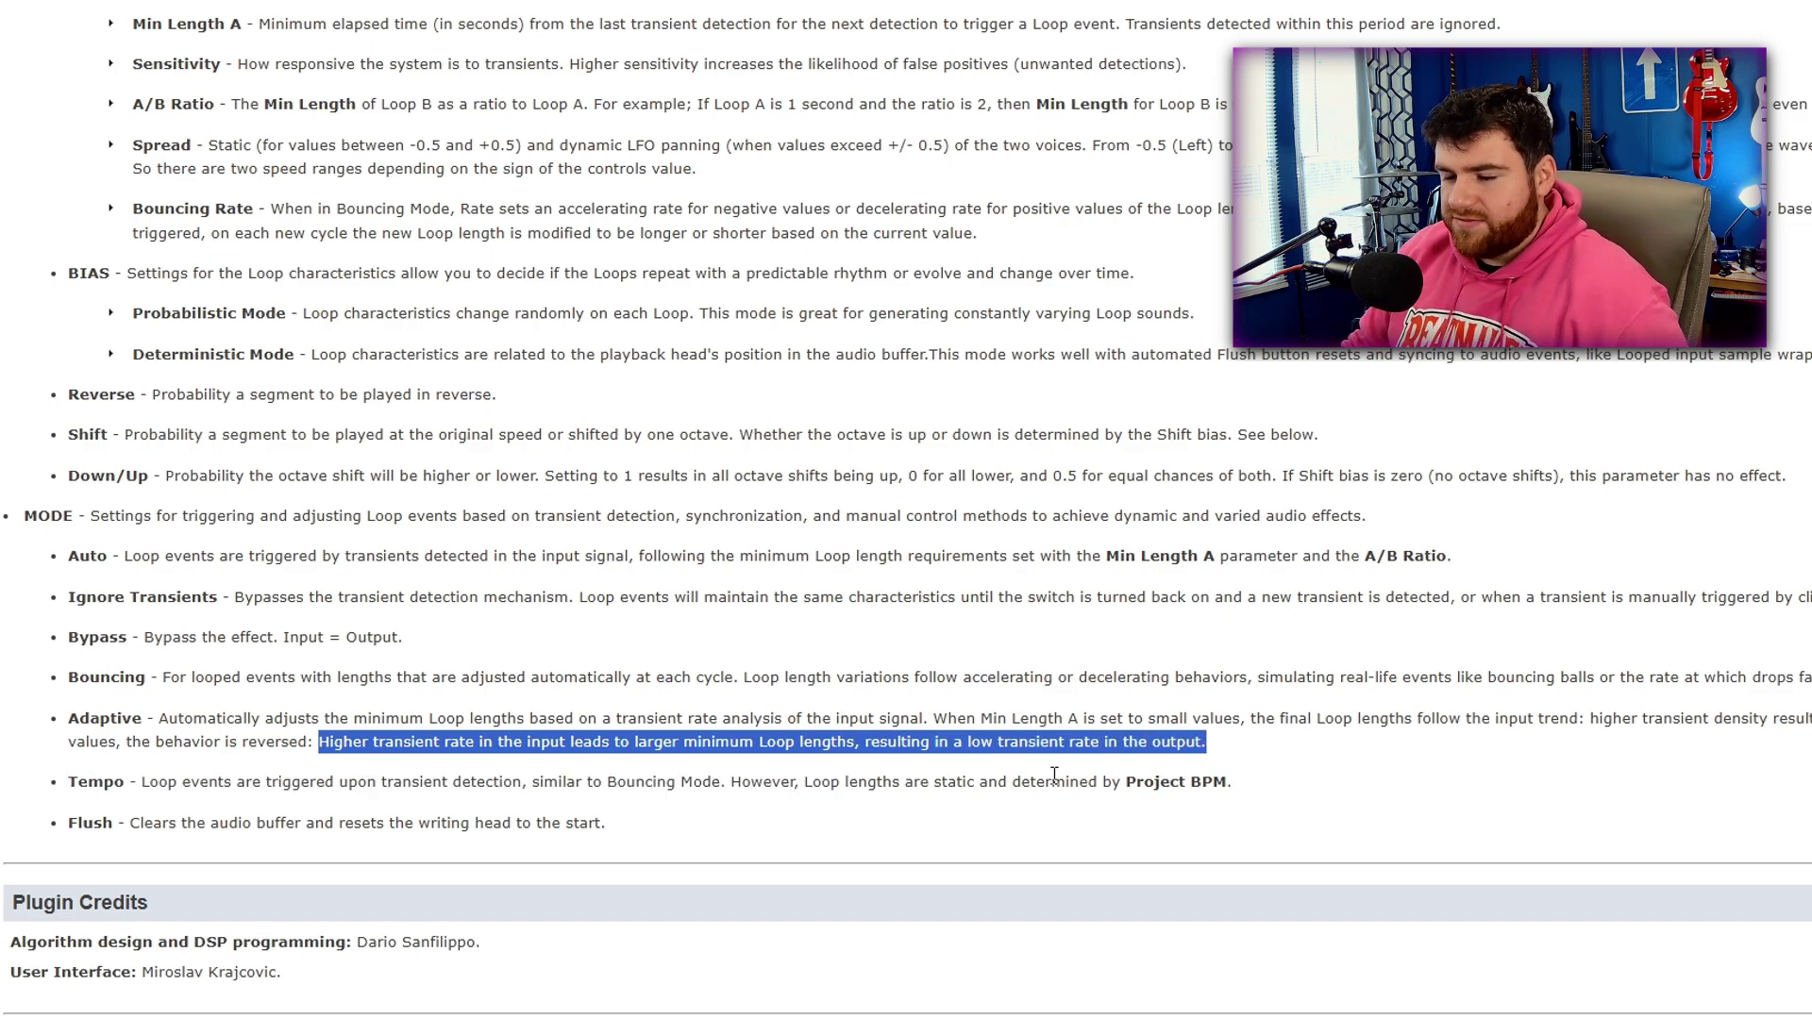
click(1083, 764)
scroll(396, 741, up, 14)
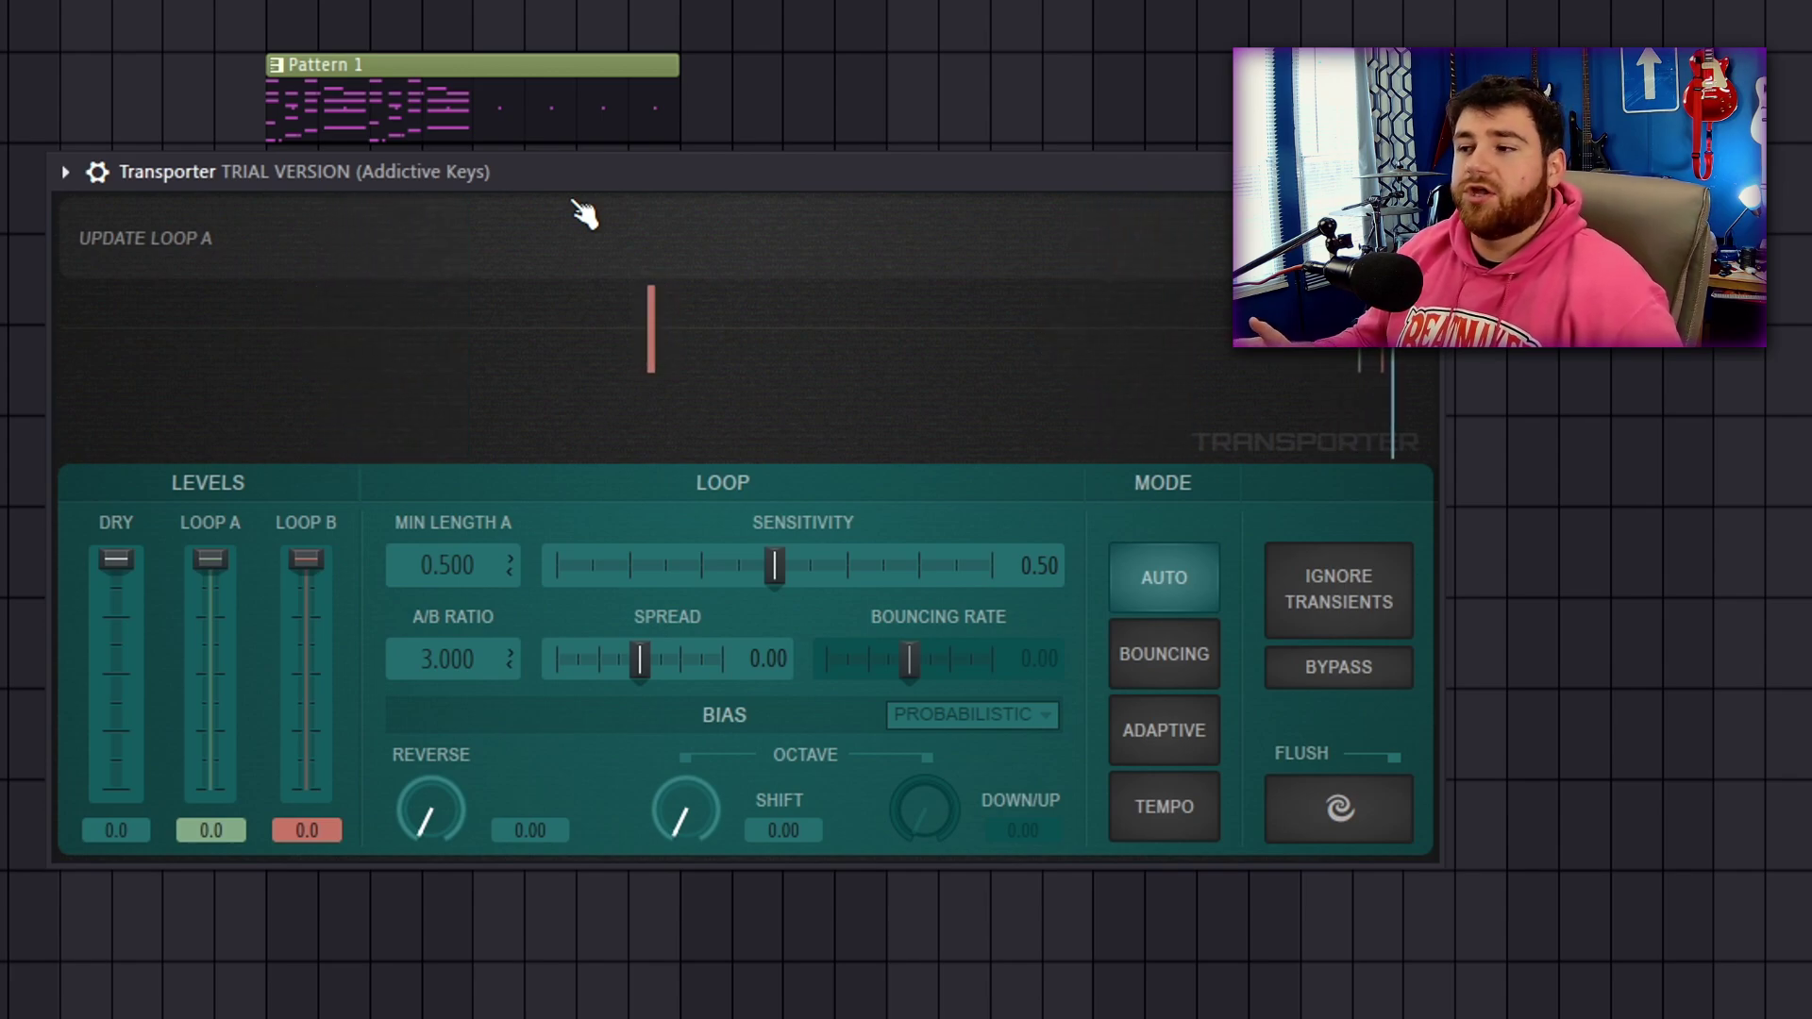
Try Transporter's Adaptive and Tempo modes and switch the mode back to Auto.
click(1164, 730)
click(1196, 806)
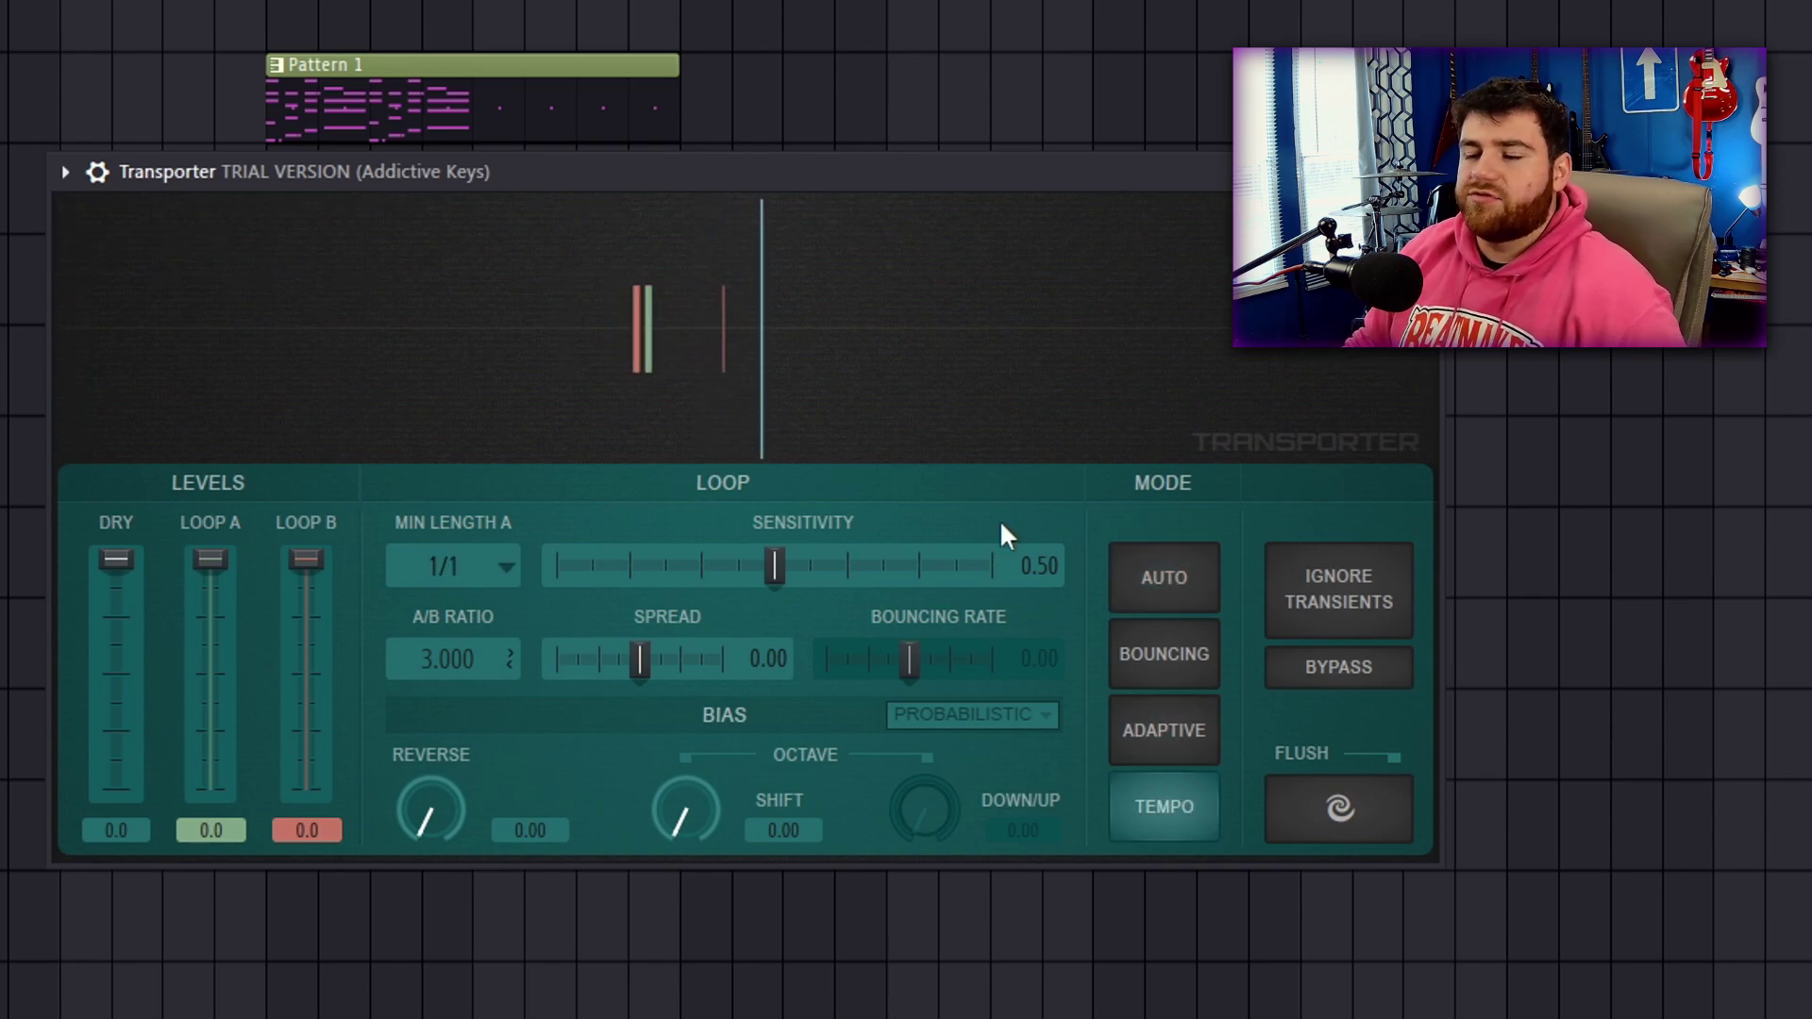
click(1163, 578)
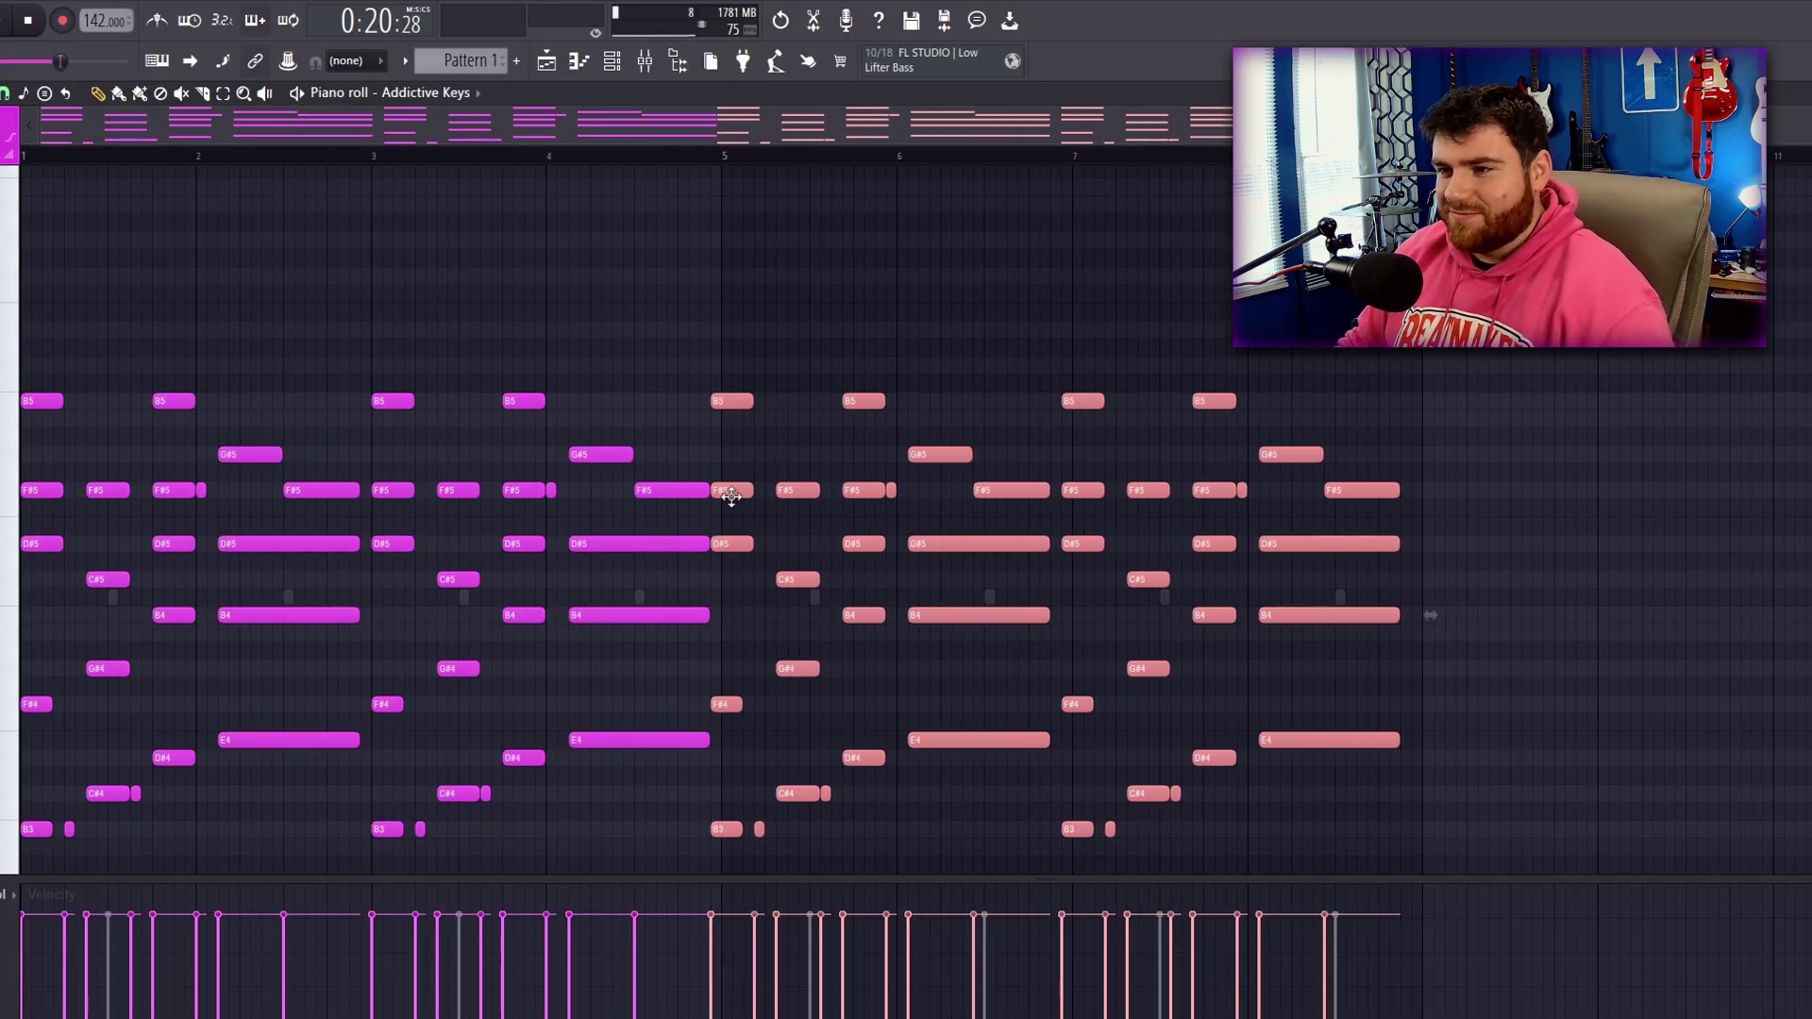
Select all Addictive Keys notes in bars 1 to 4, duplicate them into bars 5 to 8, and clear the selection.
drag(731, 497, 743, 497)
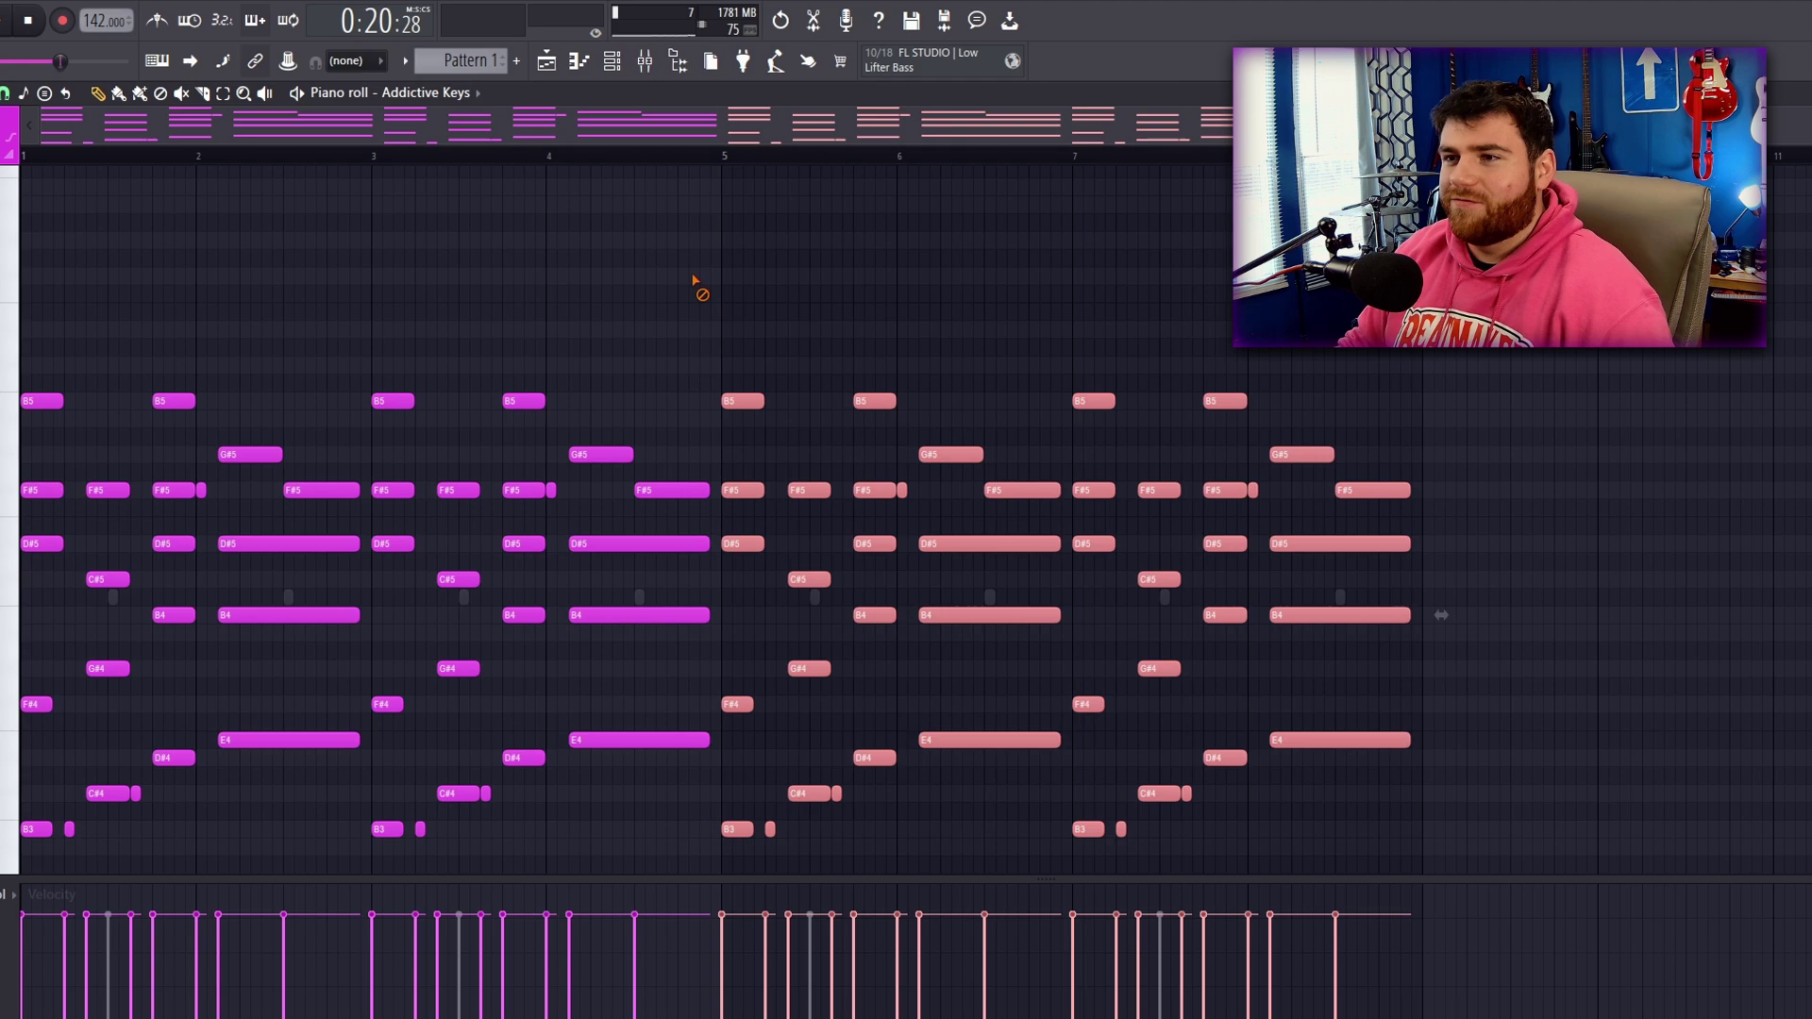
ctrl+click(698, 292)
scroll(515, 481, up, 3)
drag(515, 482, 1044, 538)
scroll(1028, 529, down, 3)
scroll(1008, 516, down, 1)
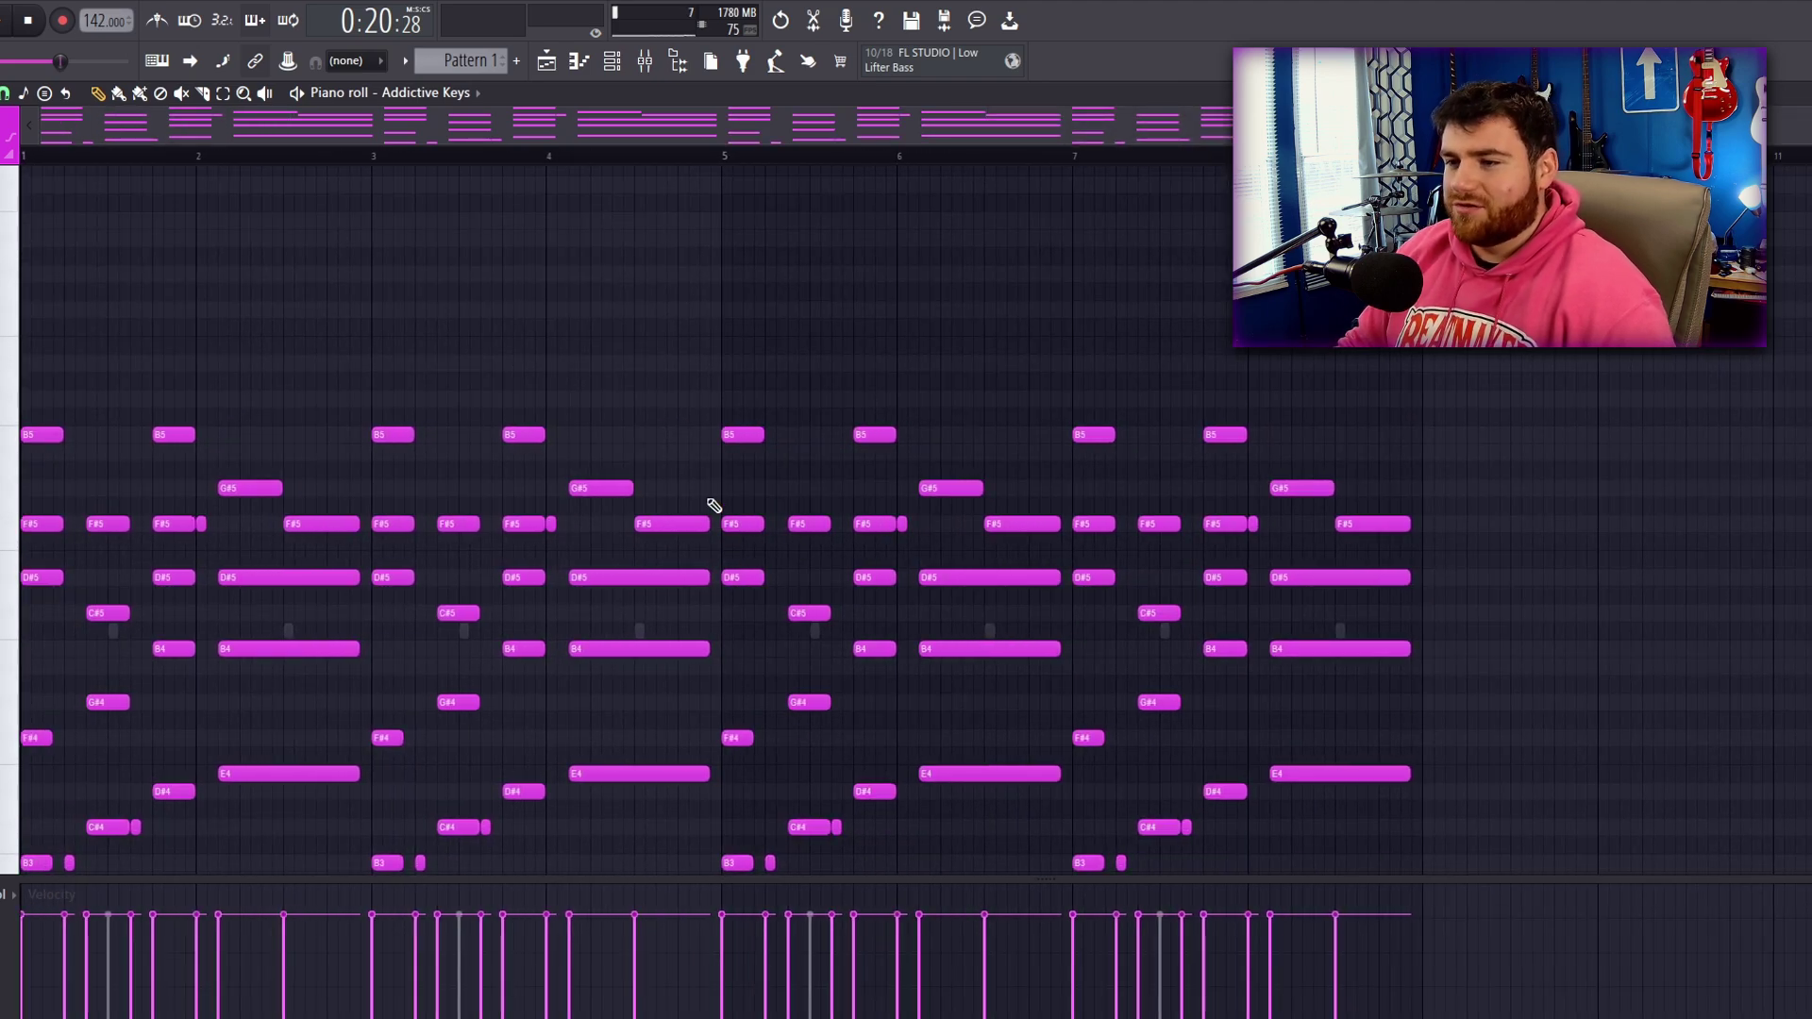
drag(708, 505, 679, 778)
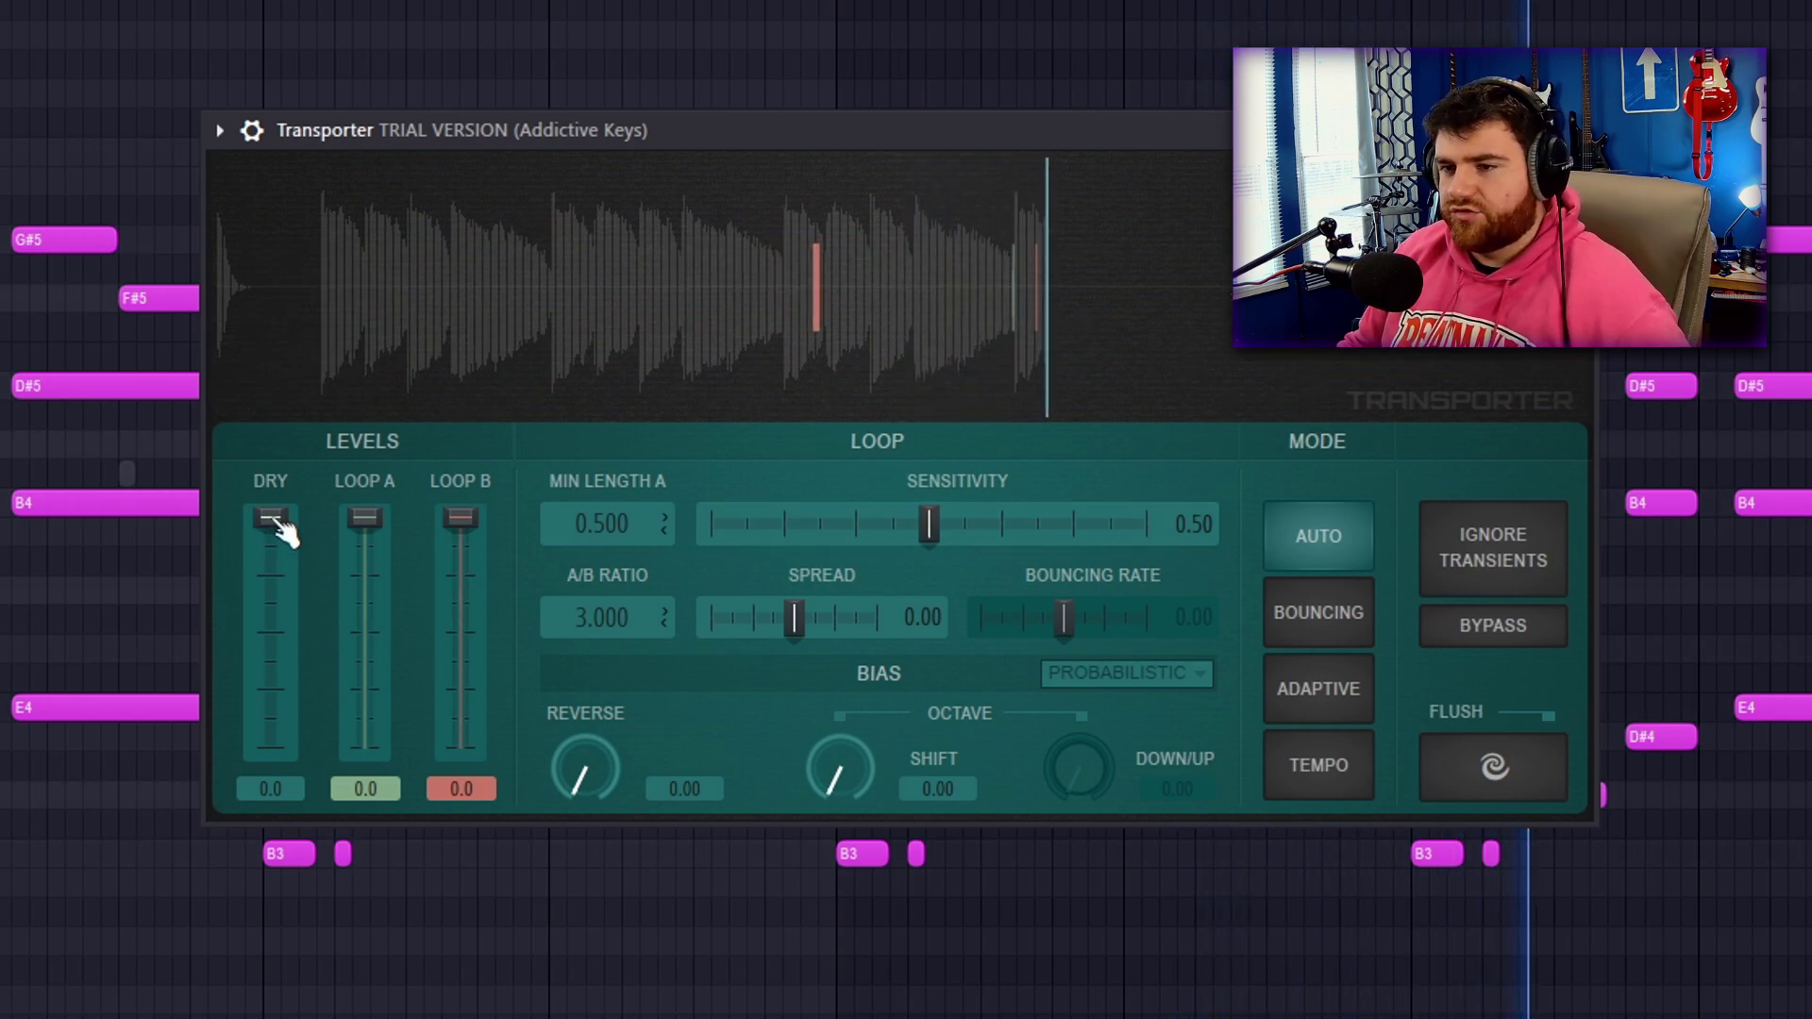
Lower Transporter's Dry level to -INF and audition Loop A and Loop B, leaving both loop levels at 0.0.
drag(273, 525, 270, 748)
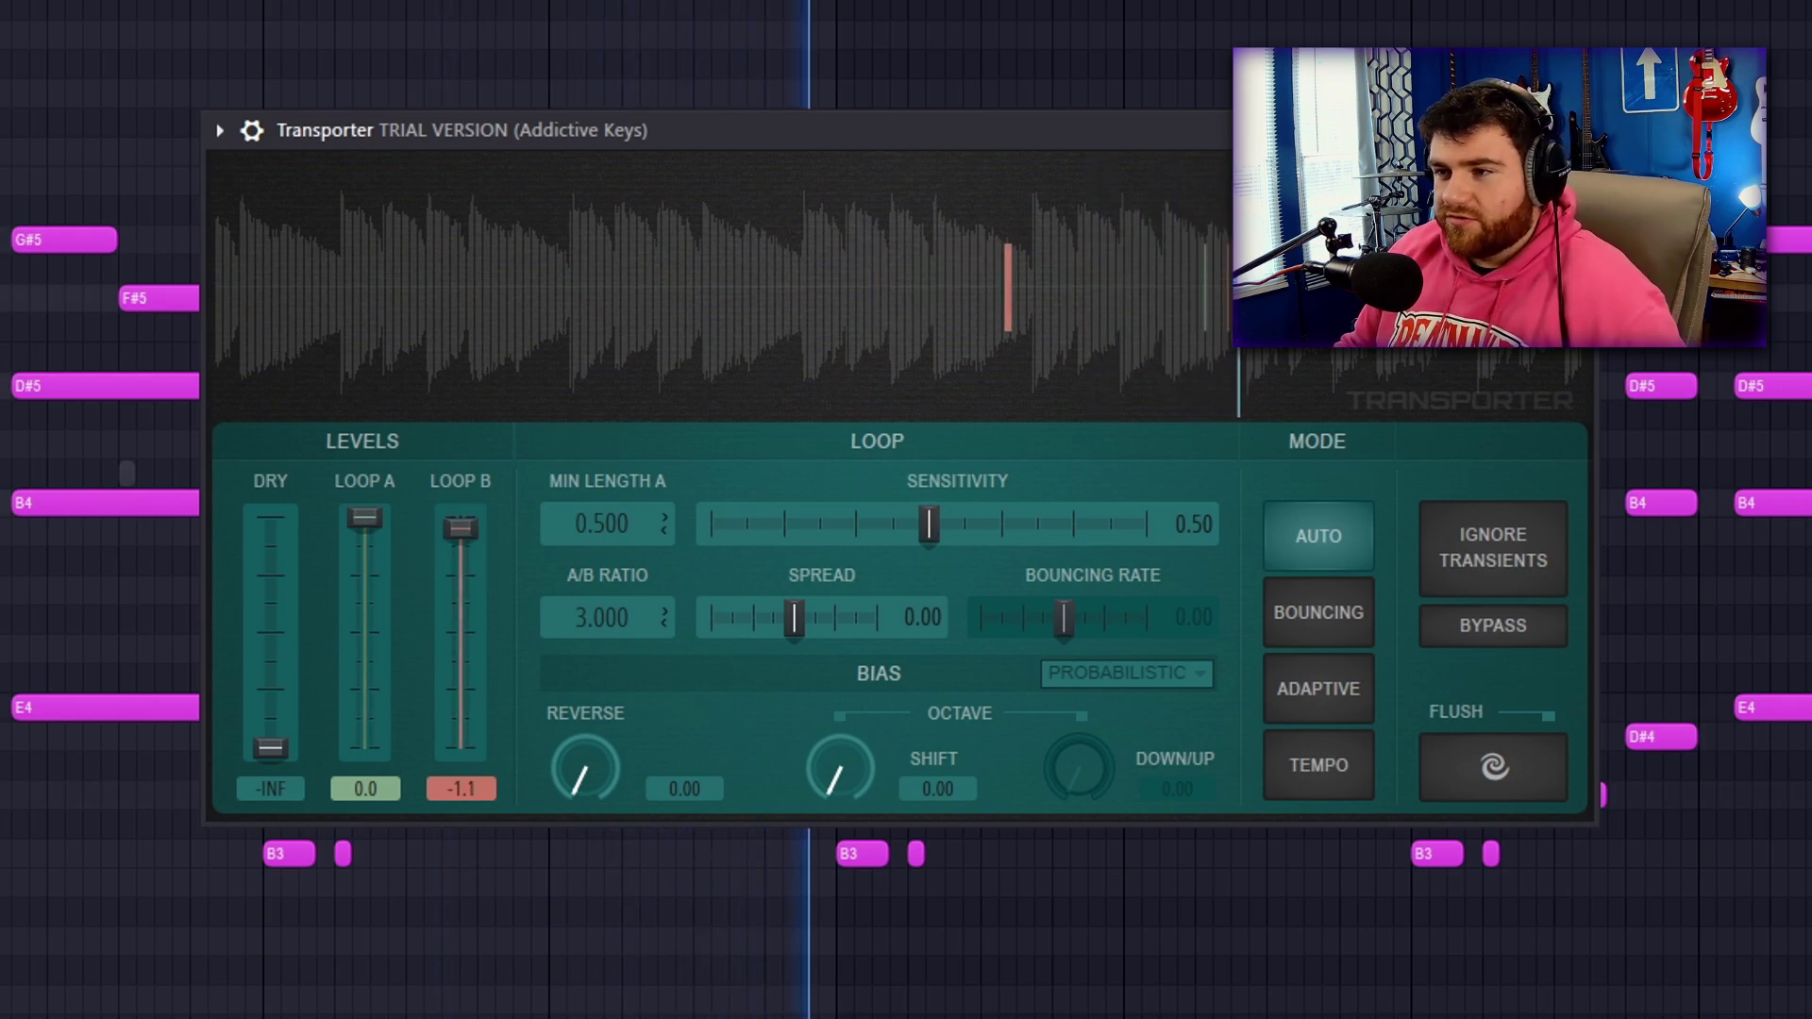
mouse_move(460, 518)
mouse_down()
mouse_move(462, 750)
mouse_move(459, 518)
mouse_up()
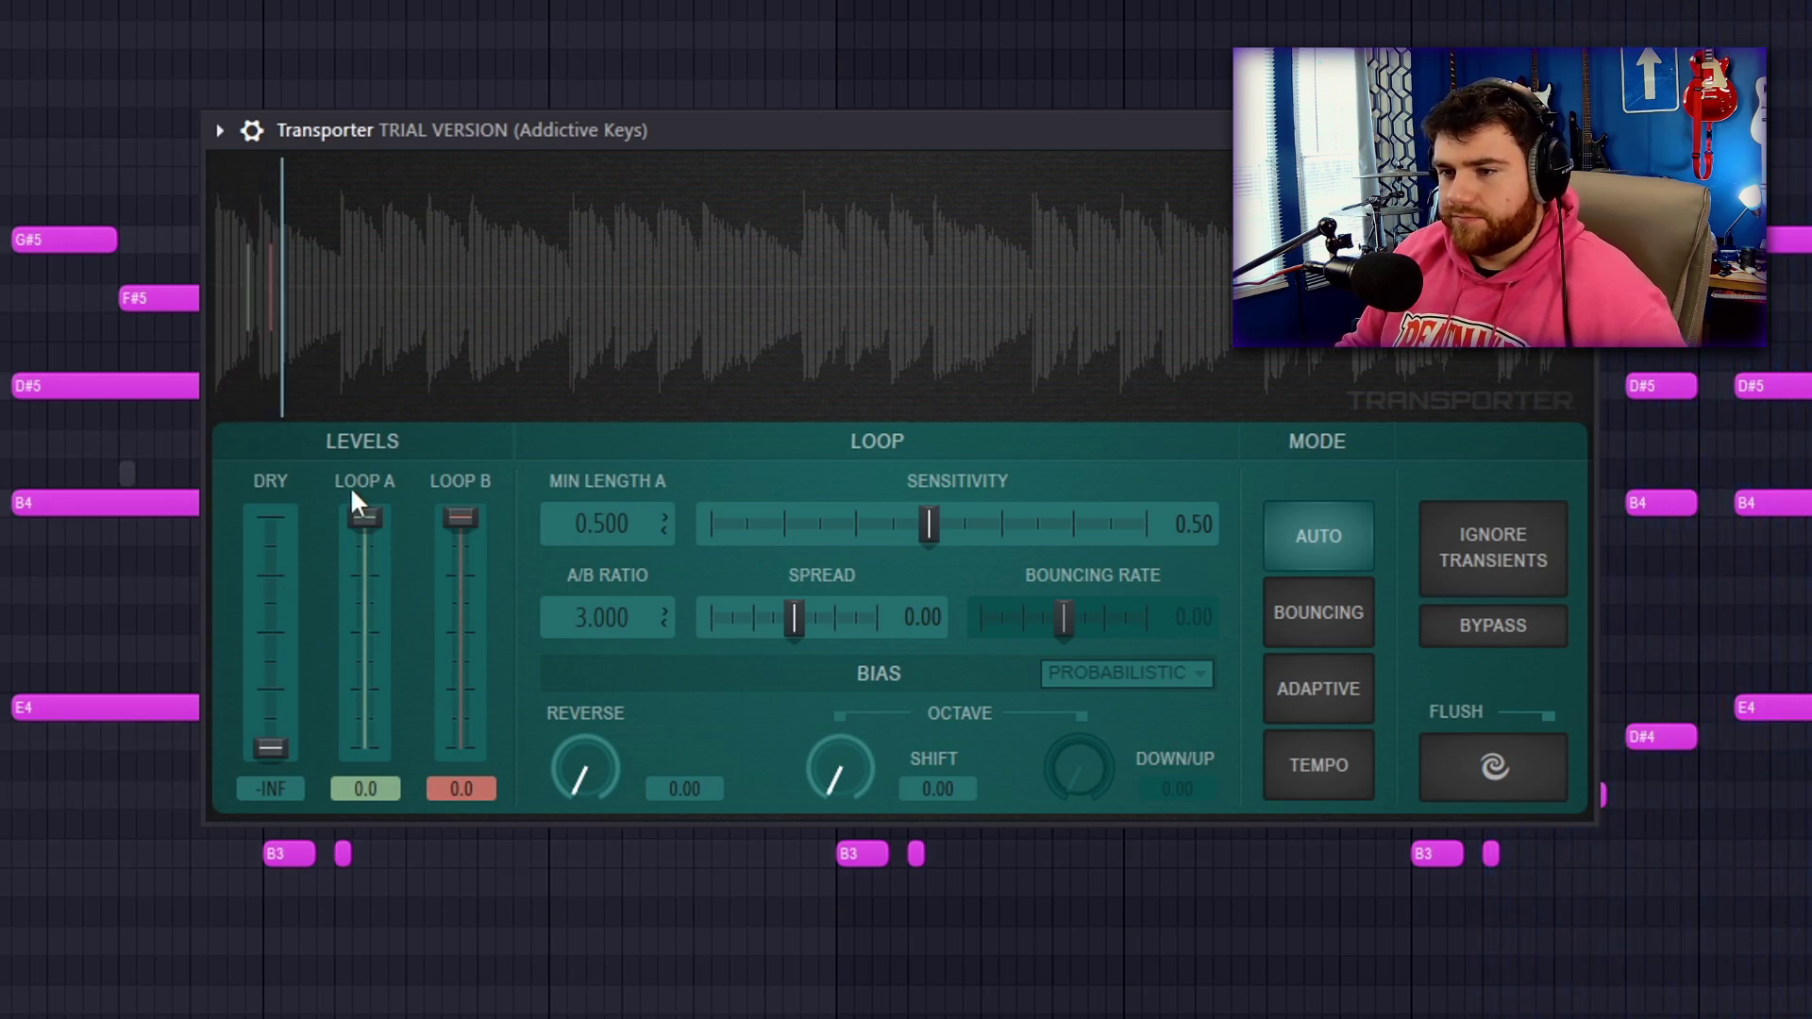
drag(478, 550, 364, 518)
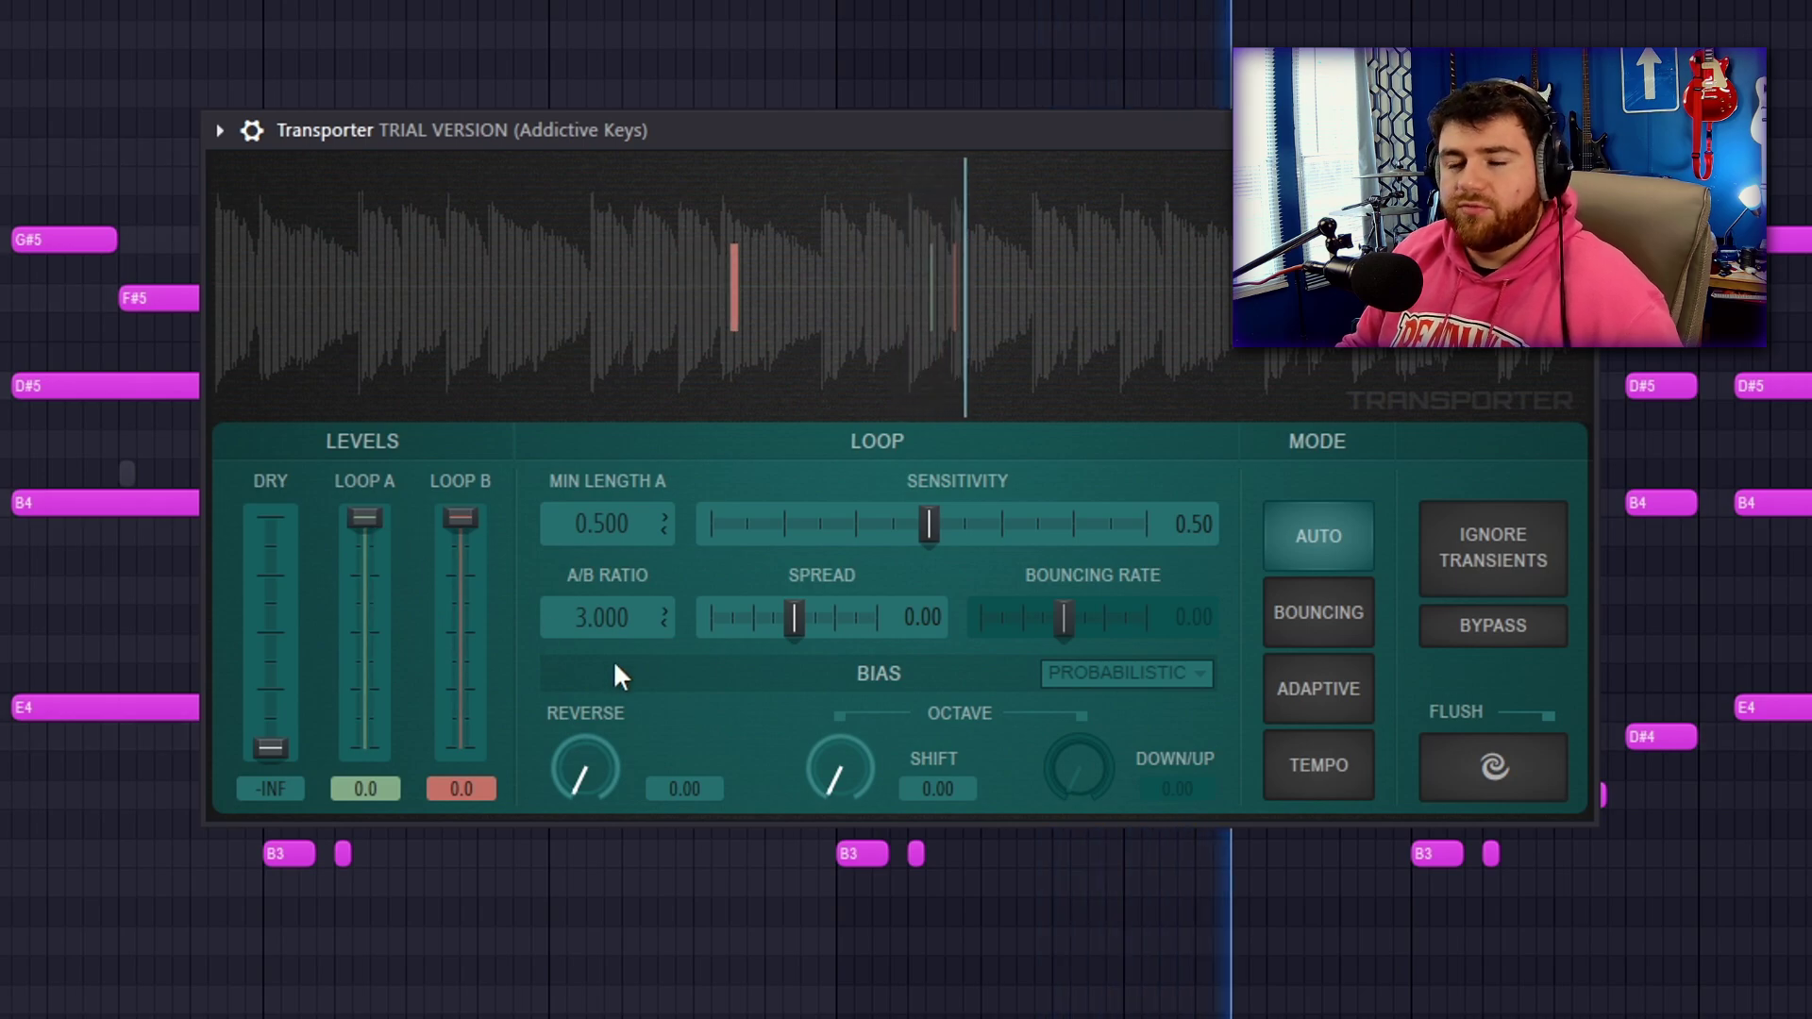
Try Transporter's Spread at 1.00 and 0.89 while comparing the Dry and loop levels, ending with Dry at -INF and both loops at 0.0.
drag(794, 618, 877, 618)
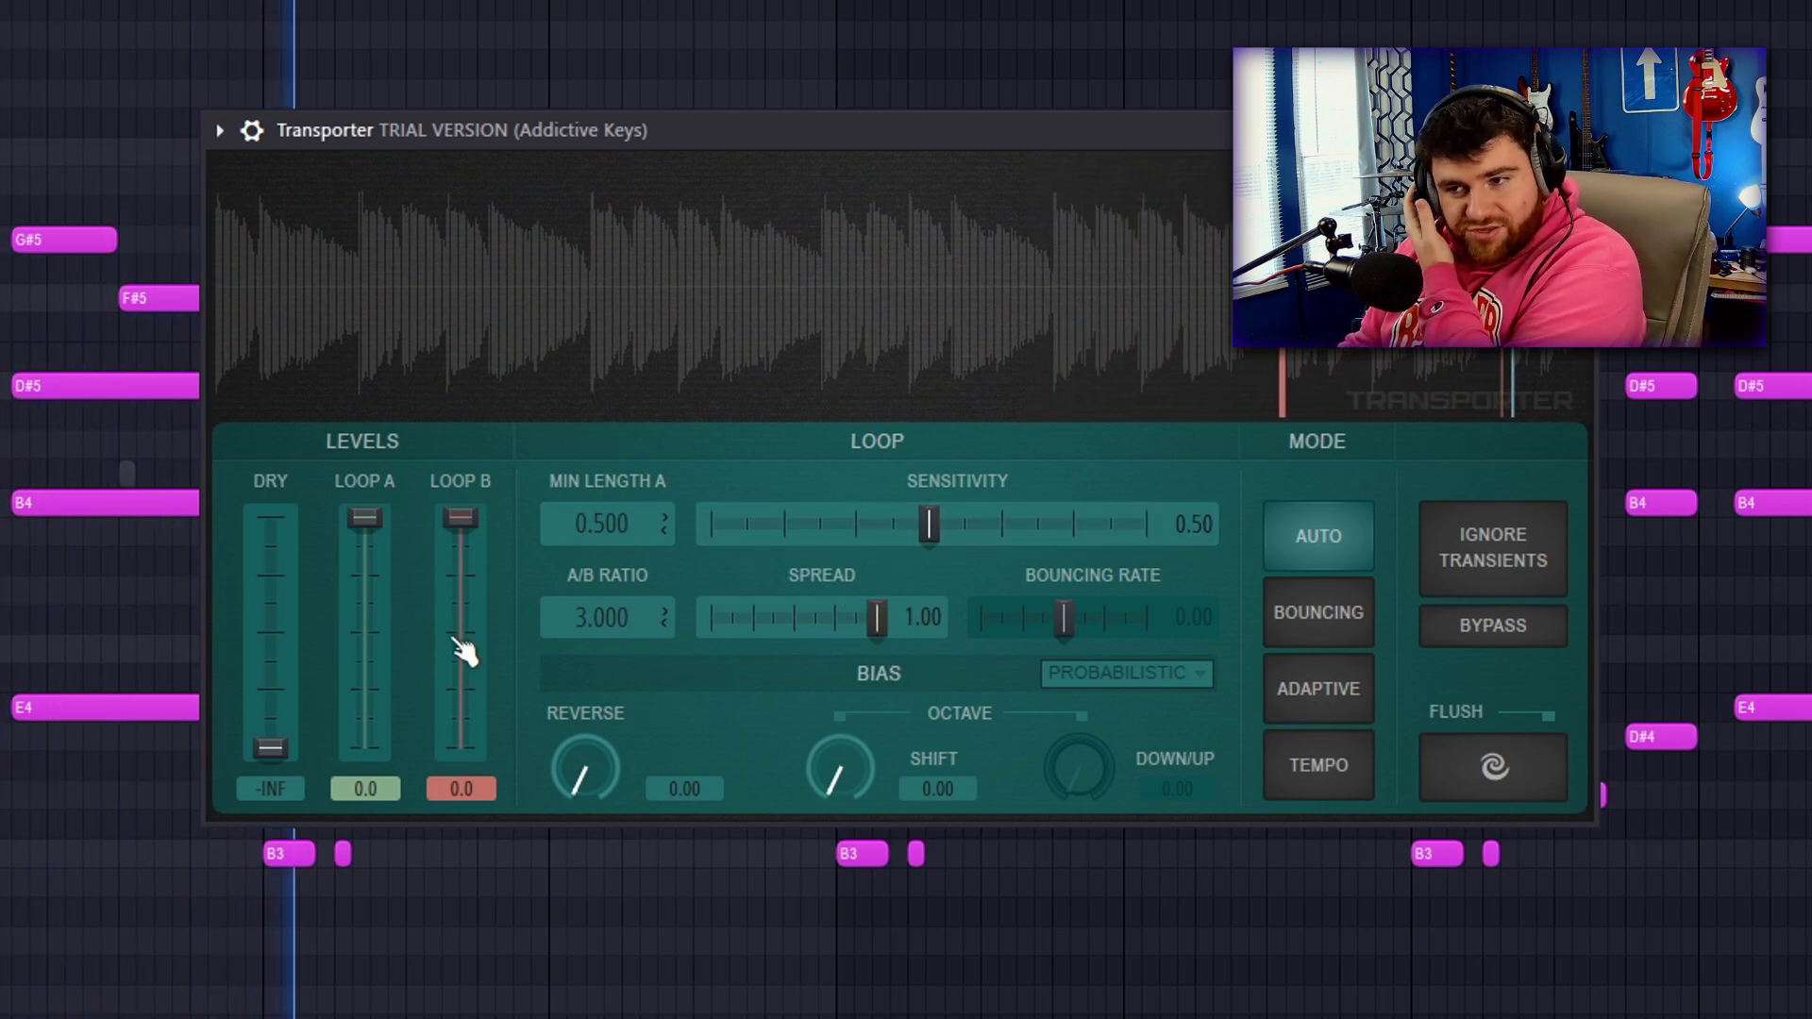
drag(269, 750, 364, 749)
drag(455, 611, 460, 518)
drag(269, 518, 270, 749)
drag(362, 681, 365, 518)
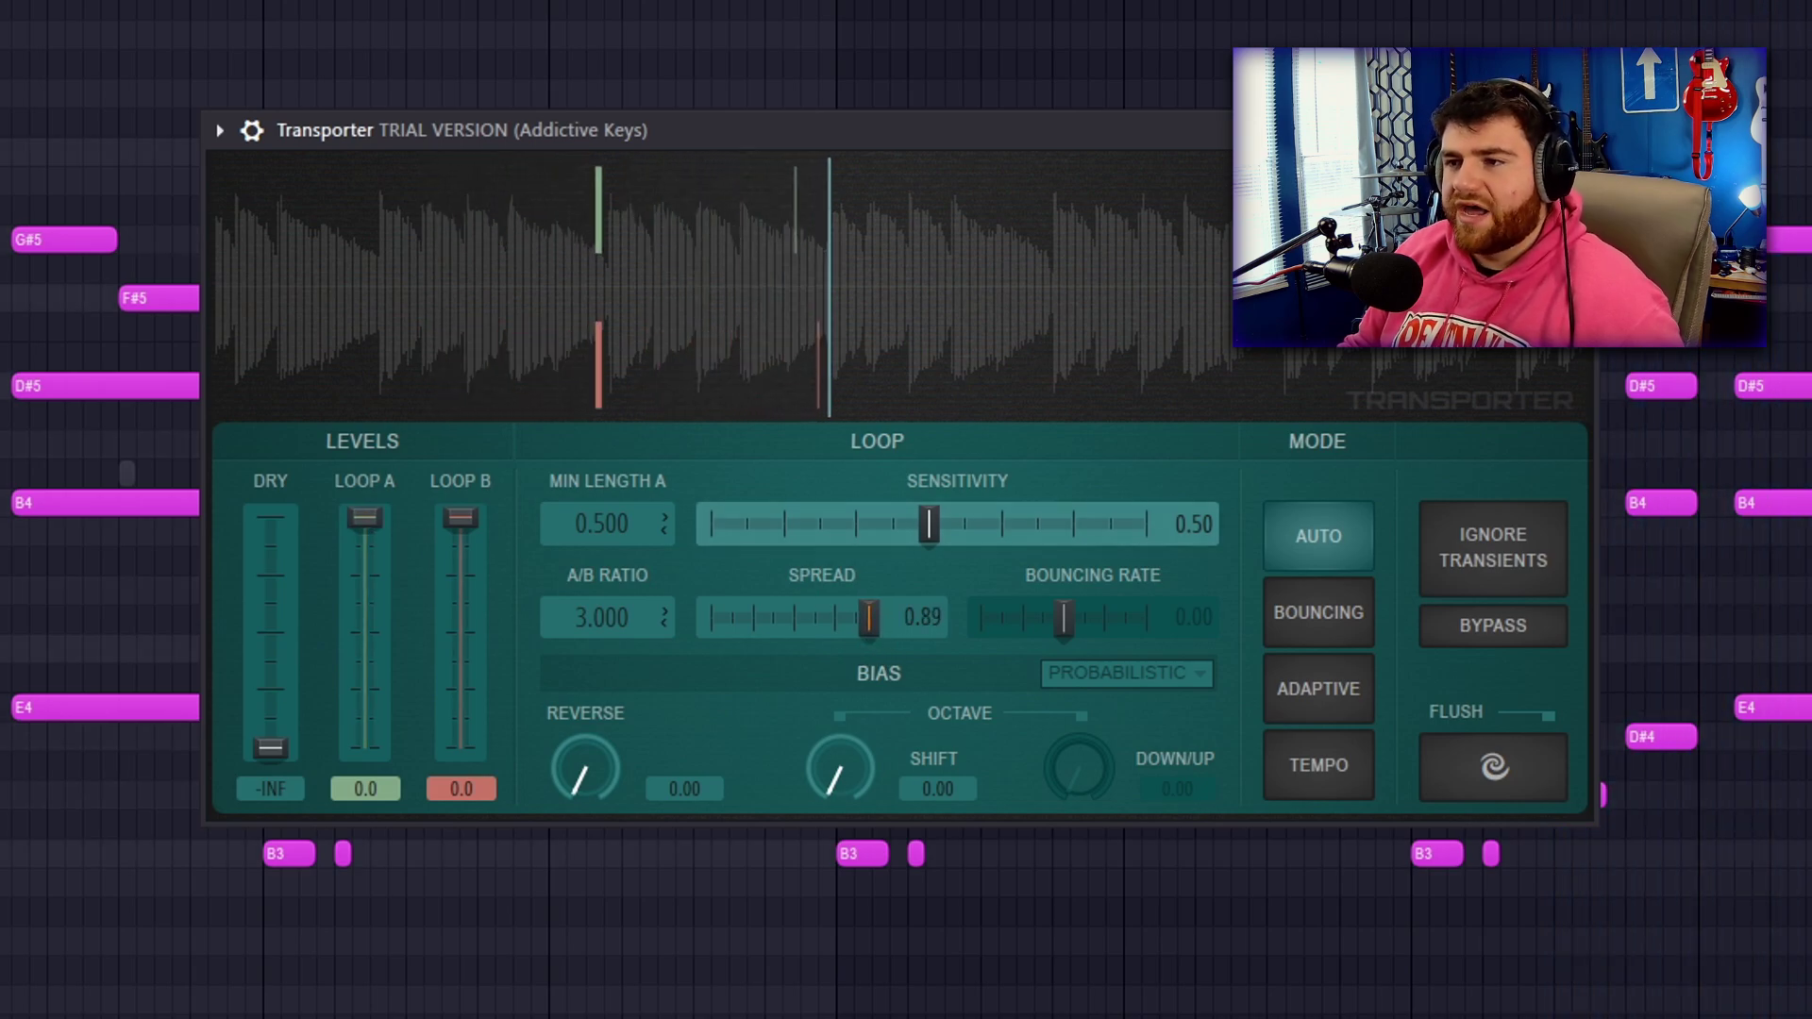
Set Transporter's Spread to 0.71, try a Sensitivity of 0.00, and raise Sensitivity to 1.00.
drag(877, 618, 854, 618)
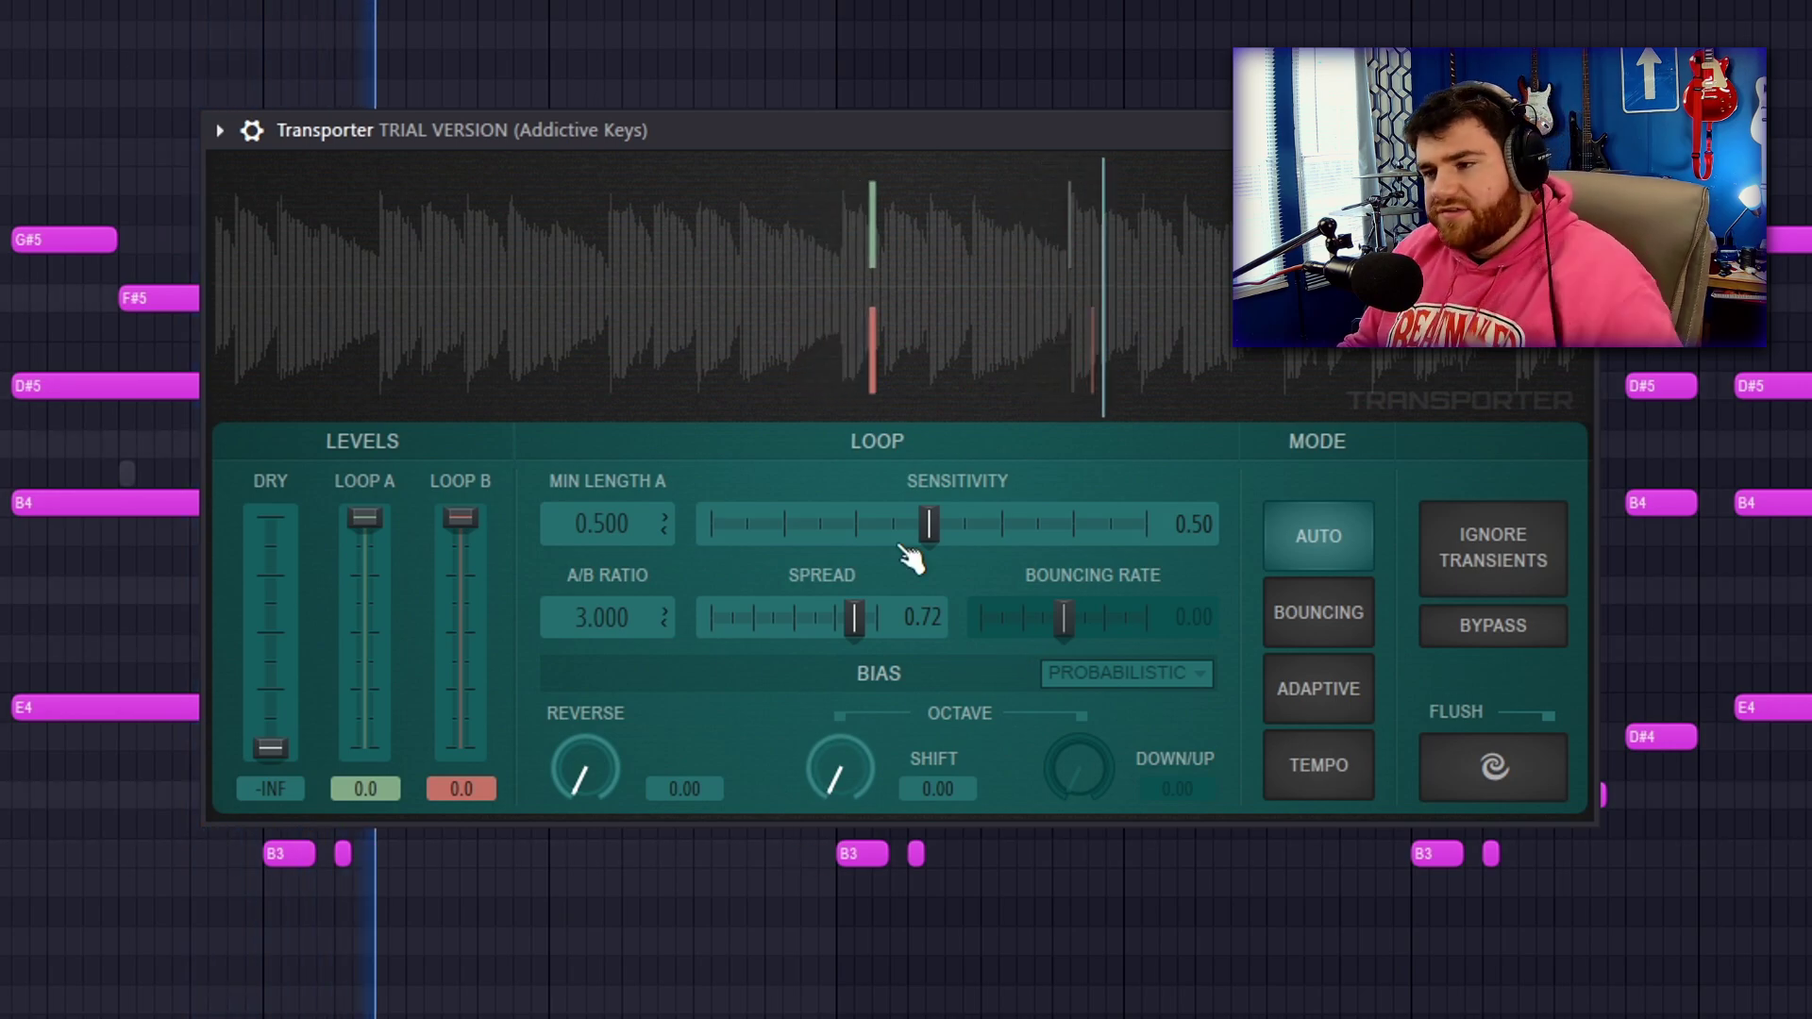
drag(854, 618, 853, 618)
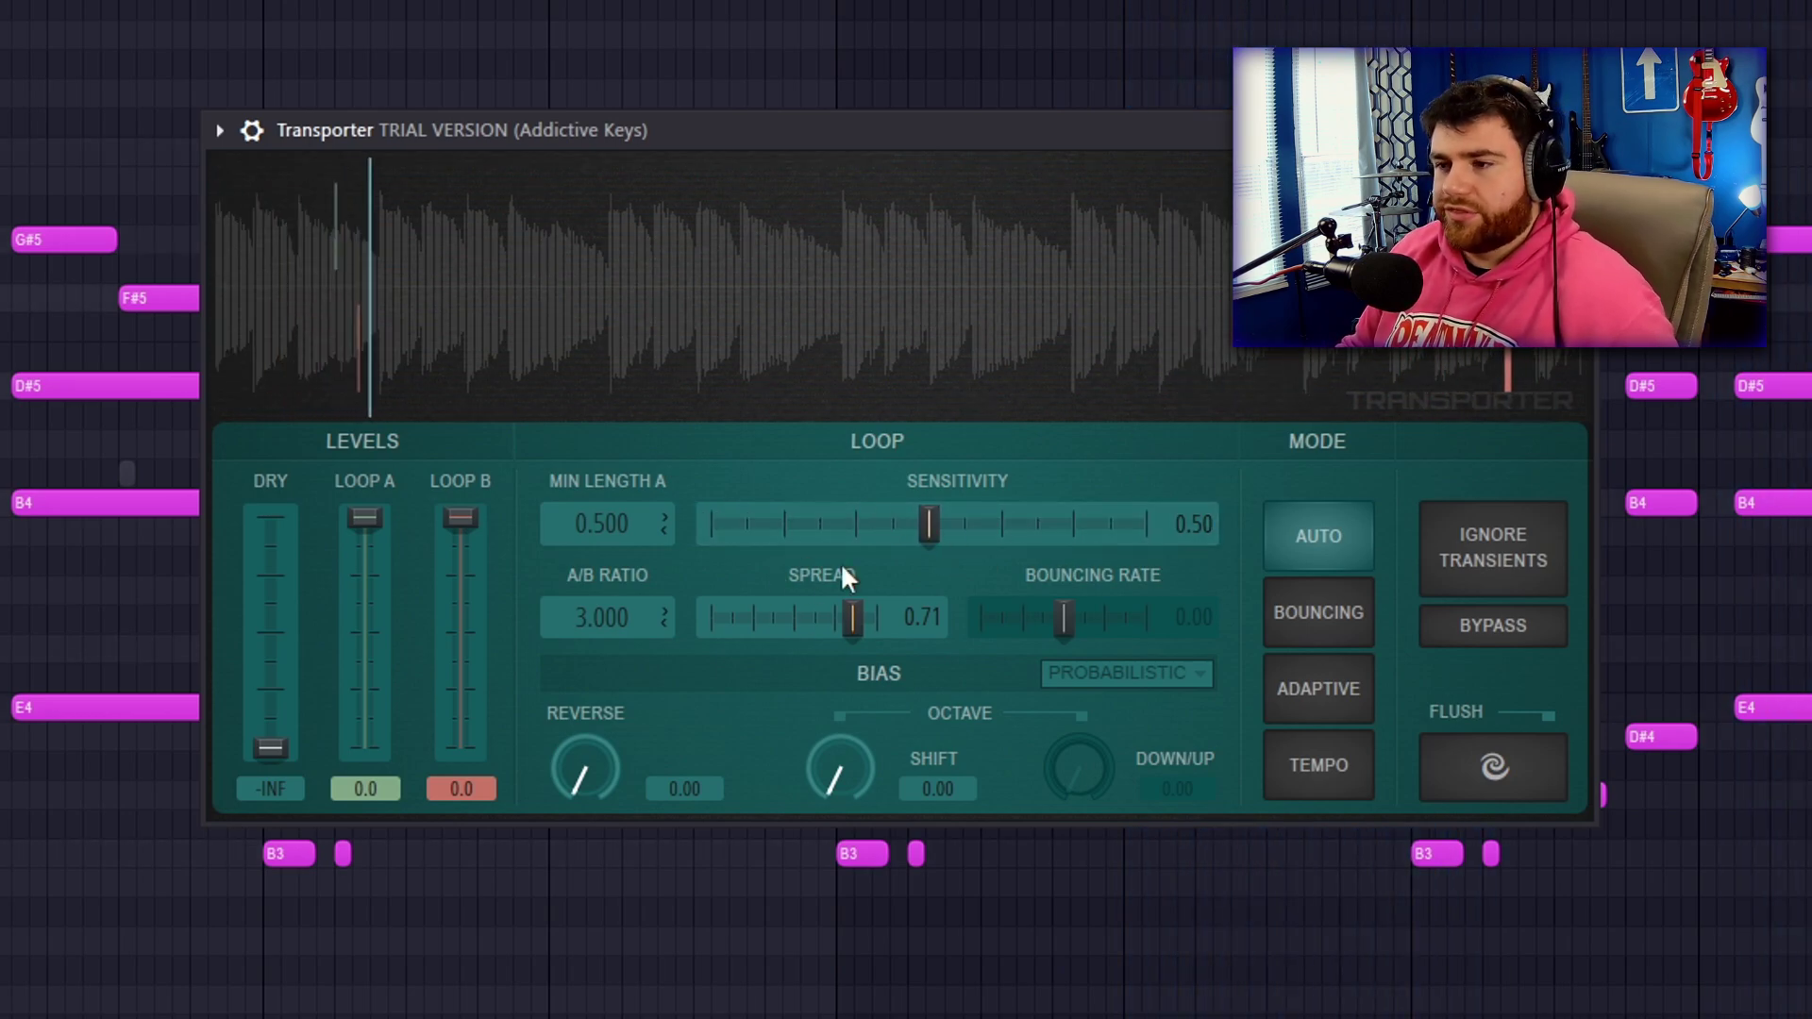
drag(929, 524, 711, 524)
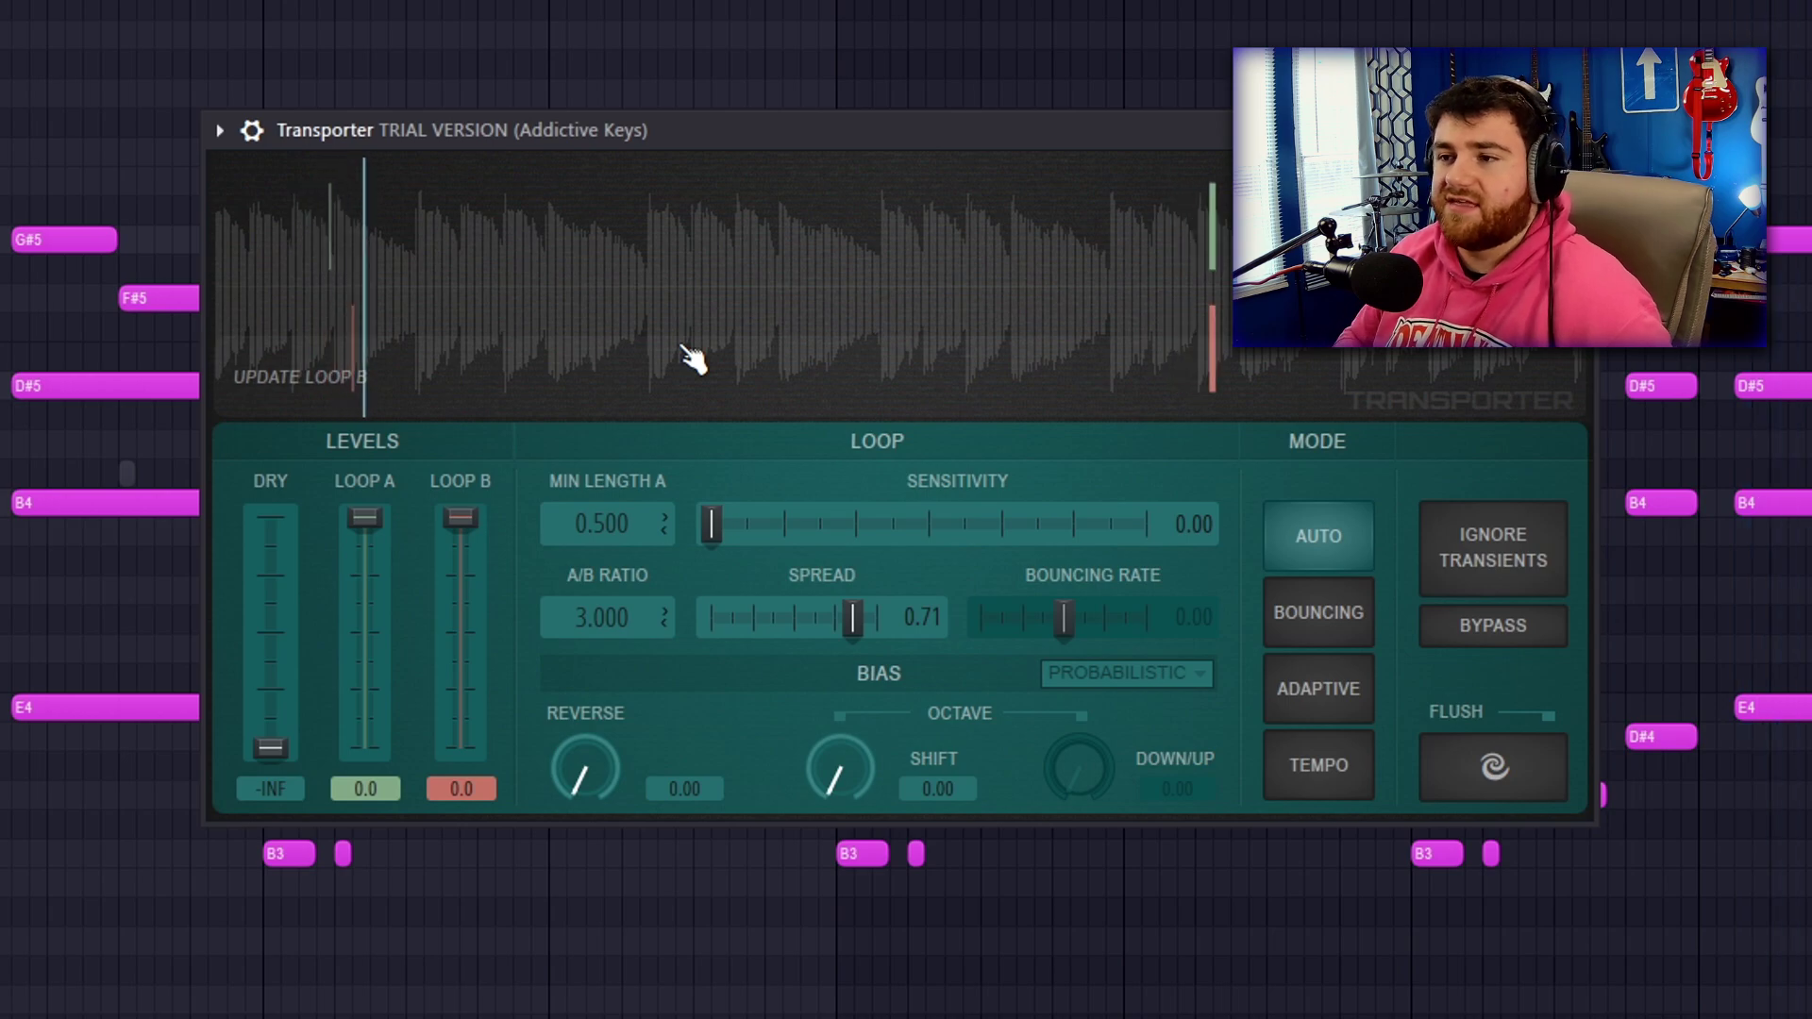
drag(877, 524, 1147, 524)
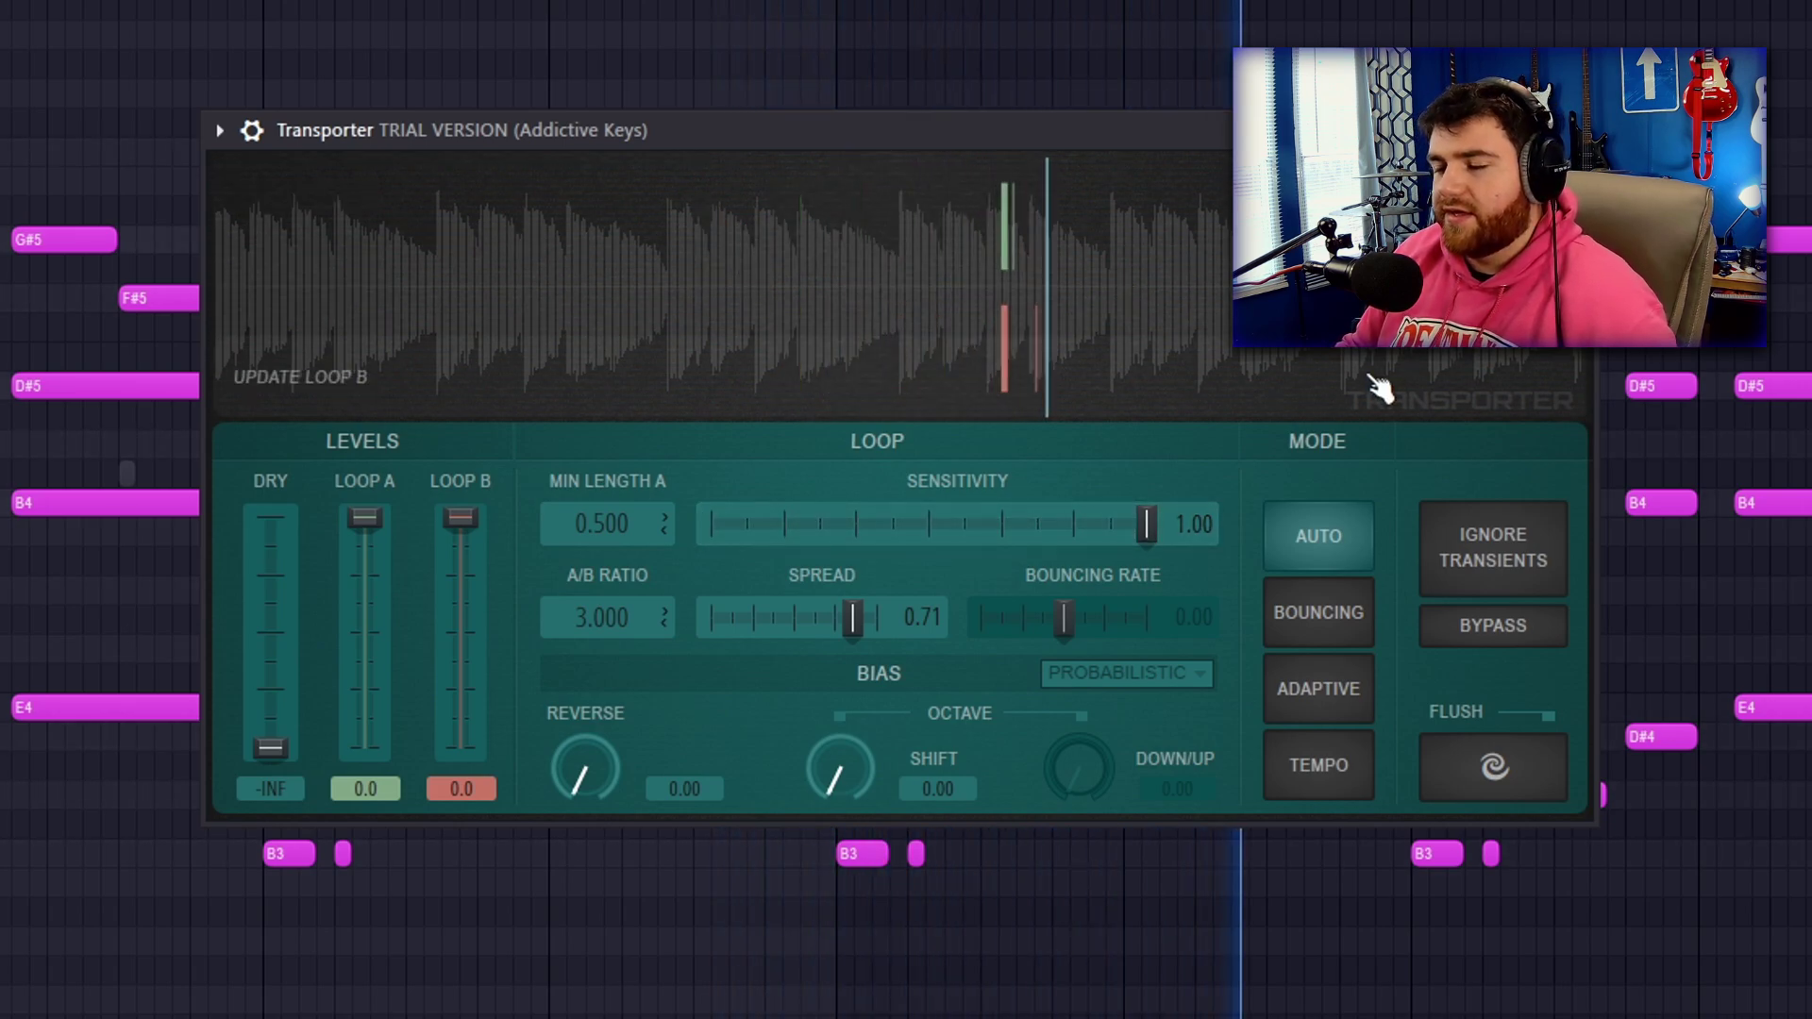
Set Transporter's Reverse and octave Shift bias to 1.00, and try Down/Up at 1.00 and 0.37 before returning it to 0.00.
drag(571, 761, 572, 699)
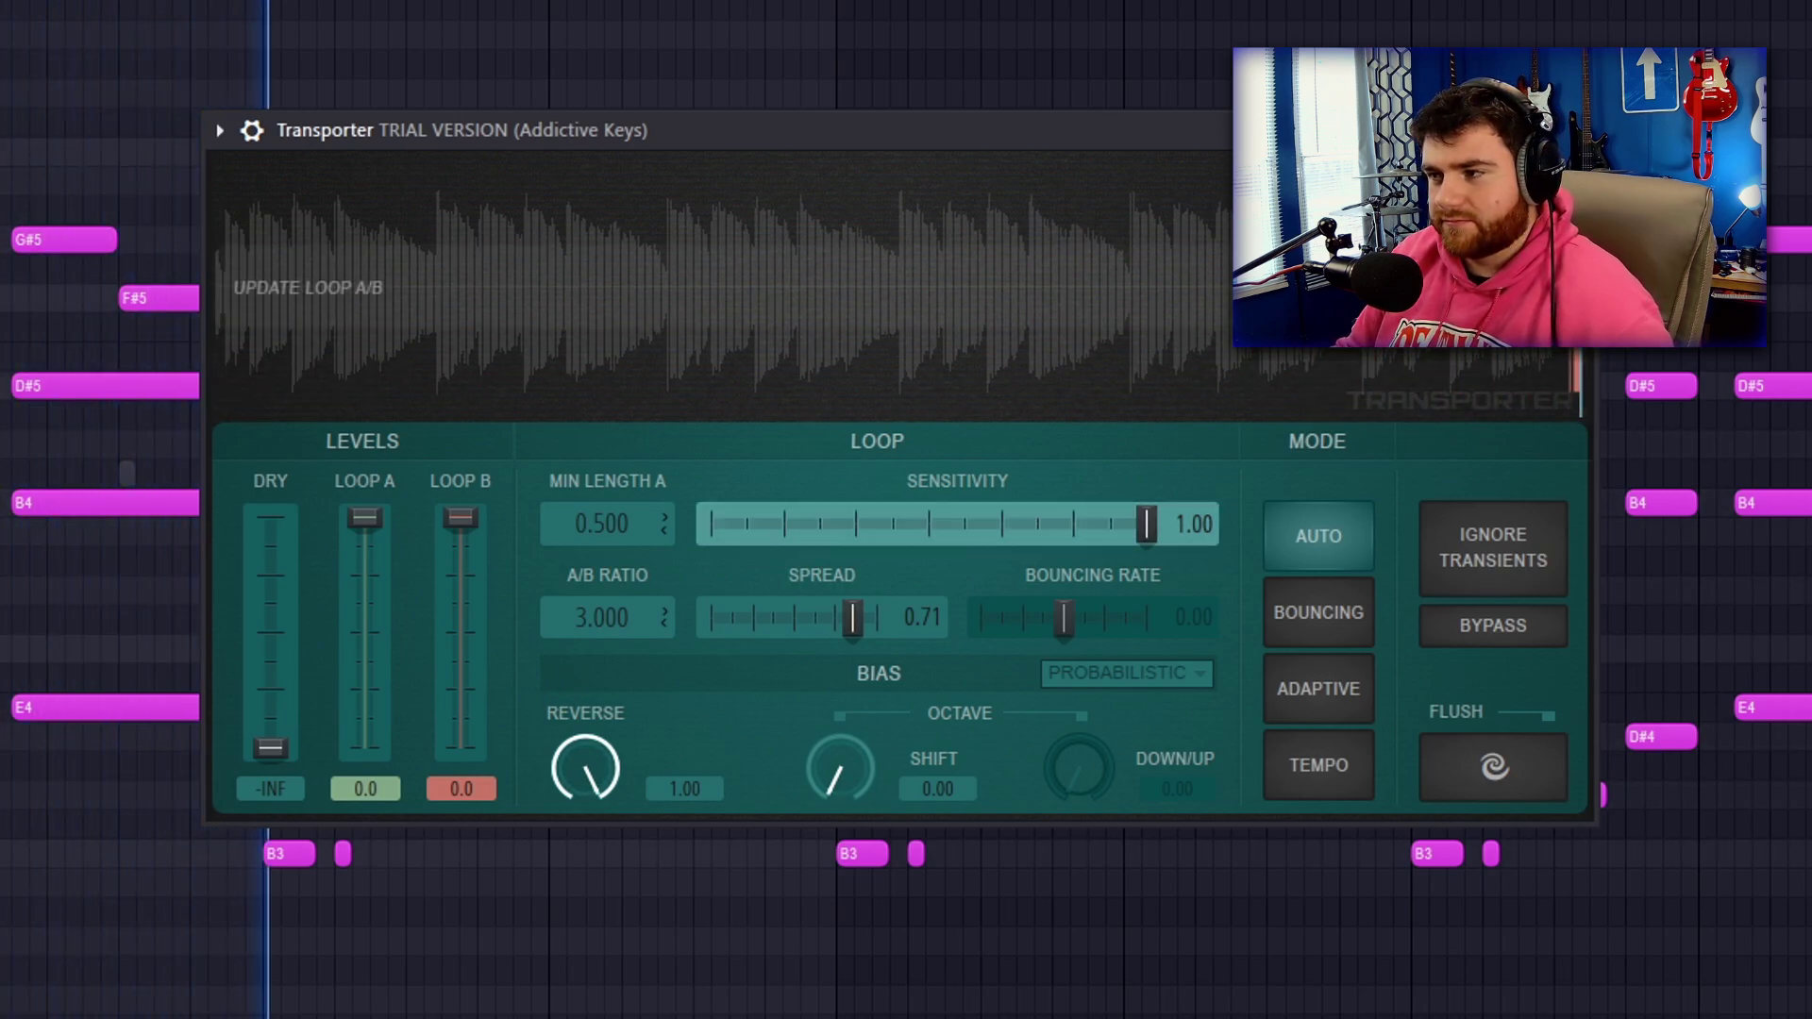
drag(857, 756, 857, 747)
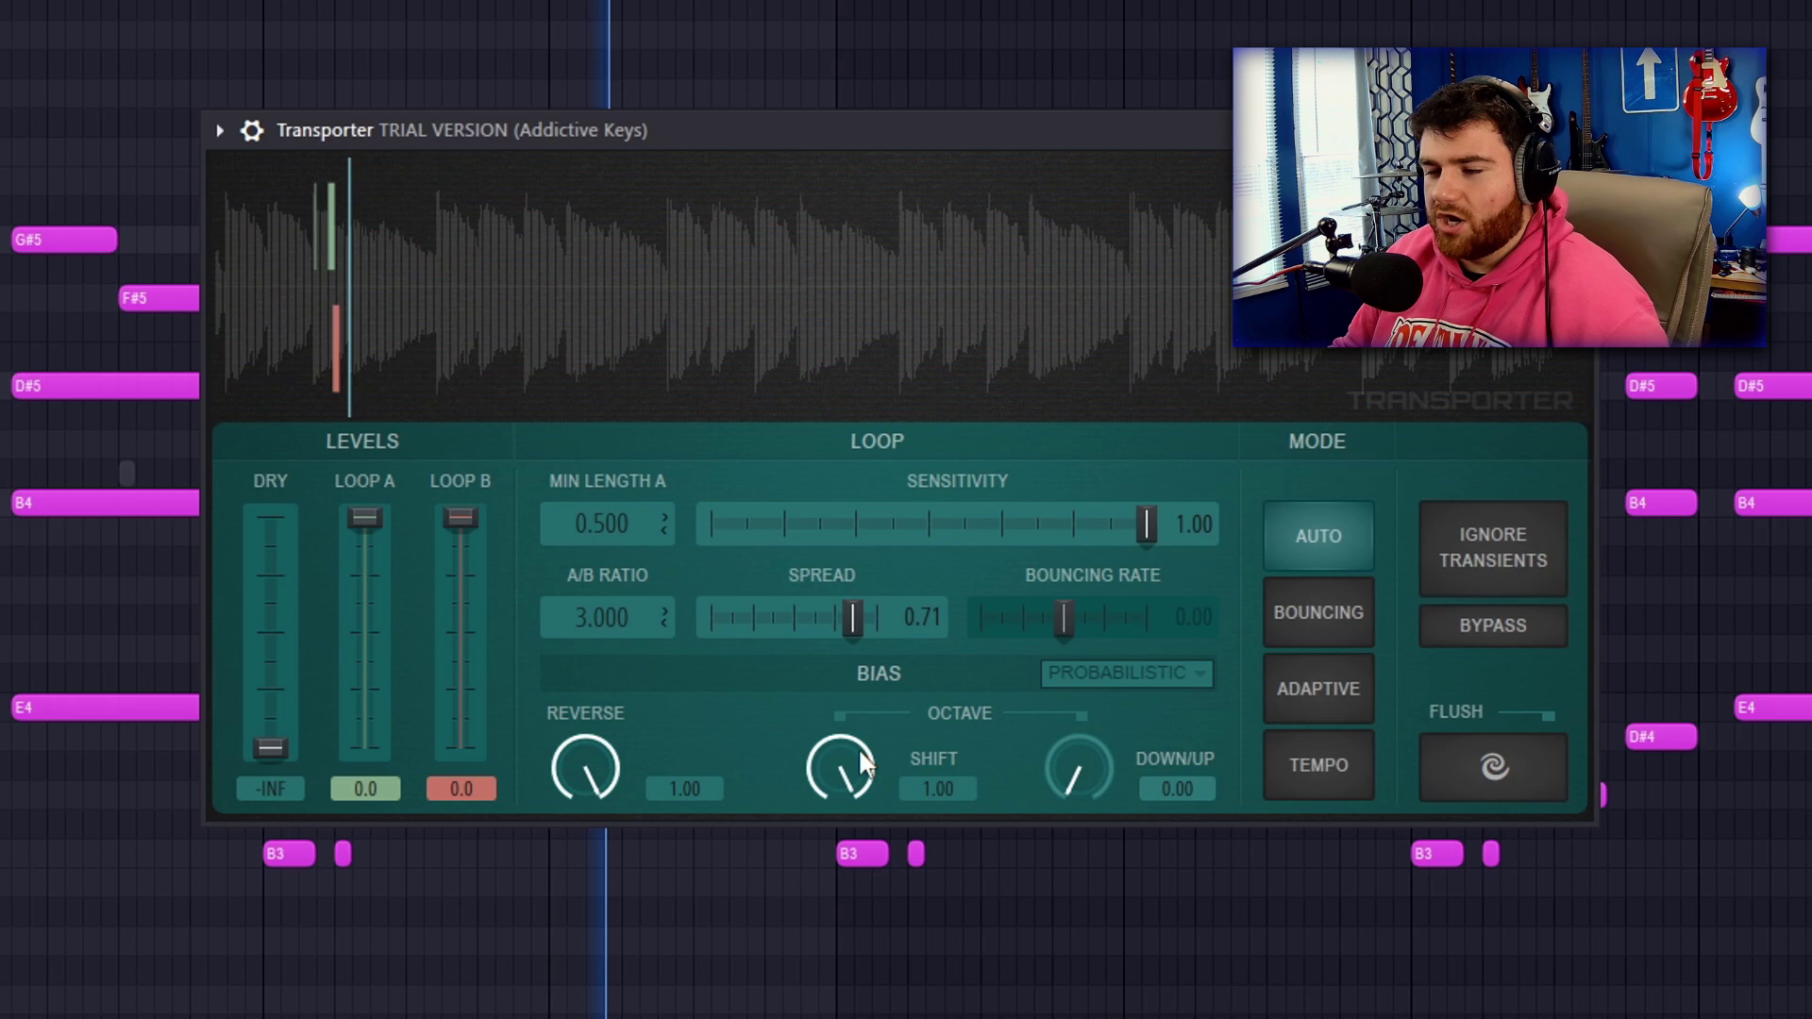
drag(1107, 804, 1108, 801)
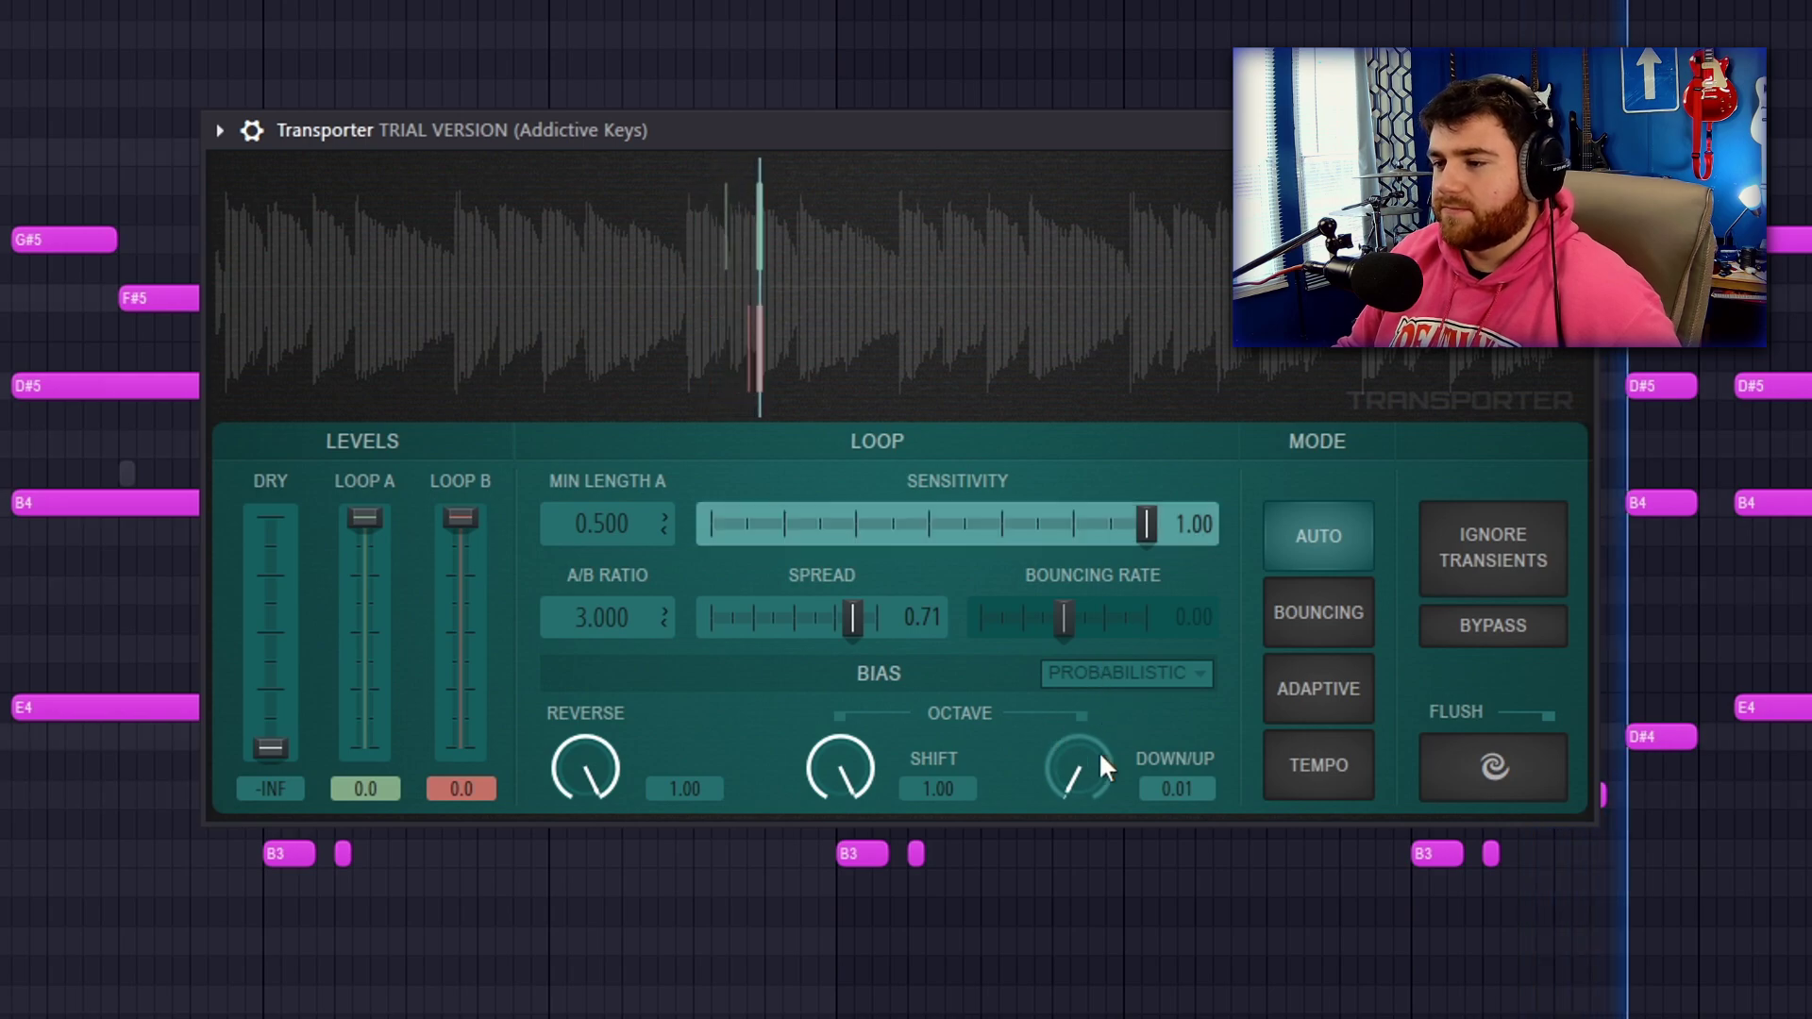
drag(1099, 754, 1098, 566)
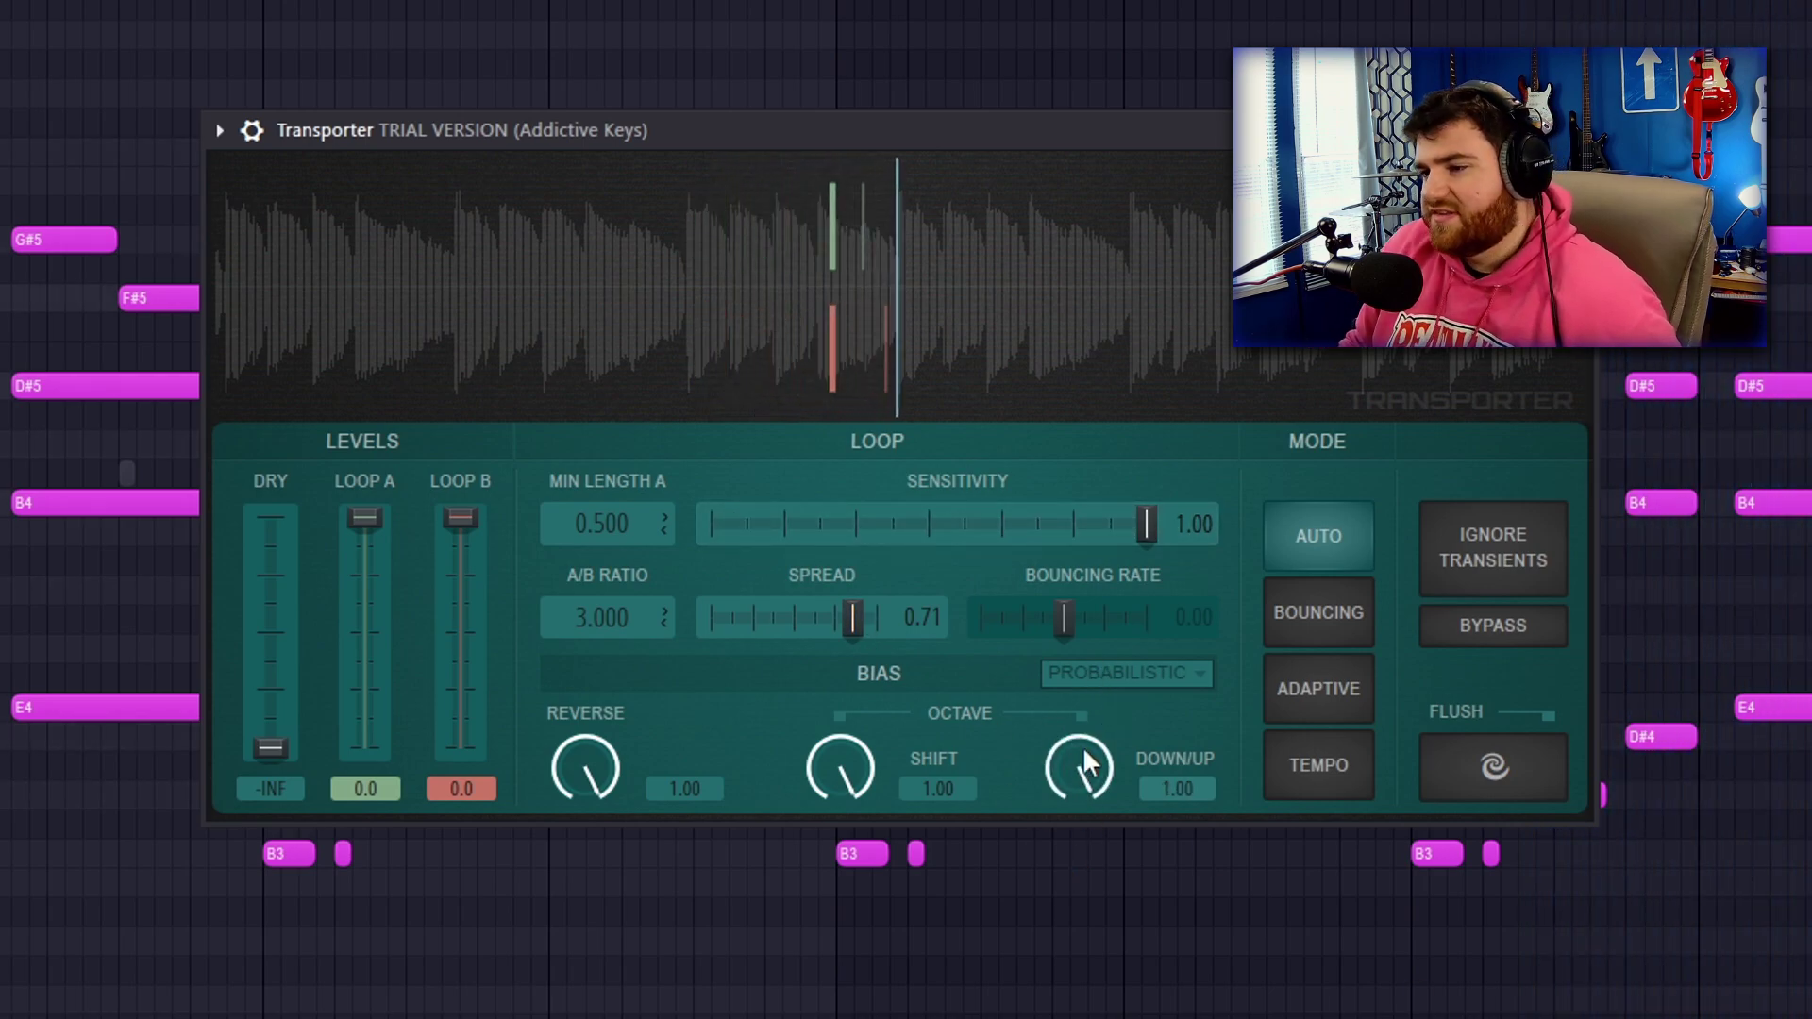
mouse_move(1077, 751)
mouse_down()
mouse_move(1050, 817)
mouse_move(1078, 766)
mouse_up()
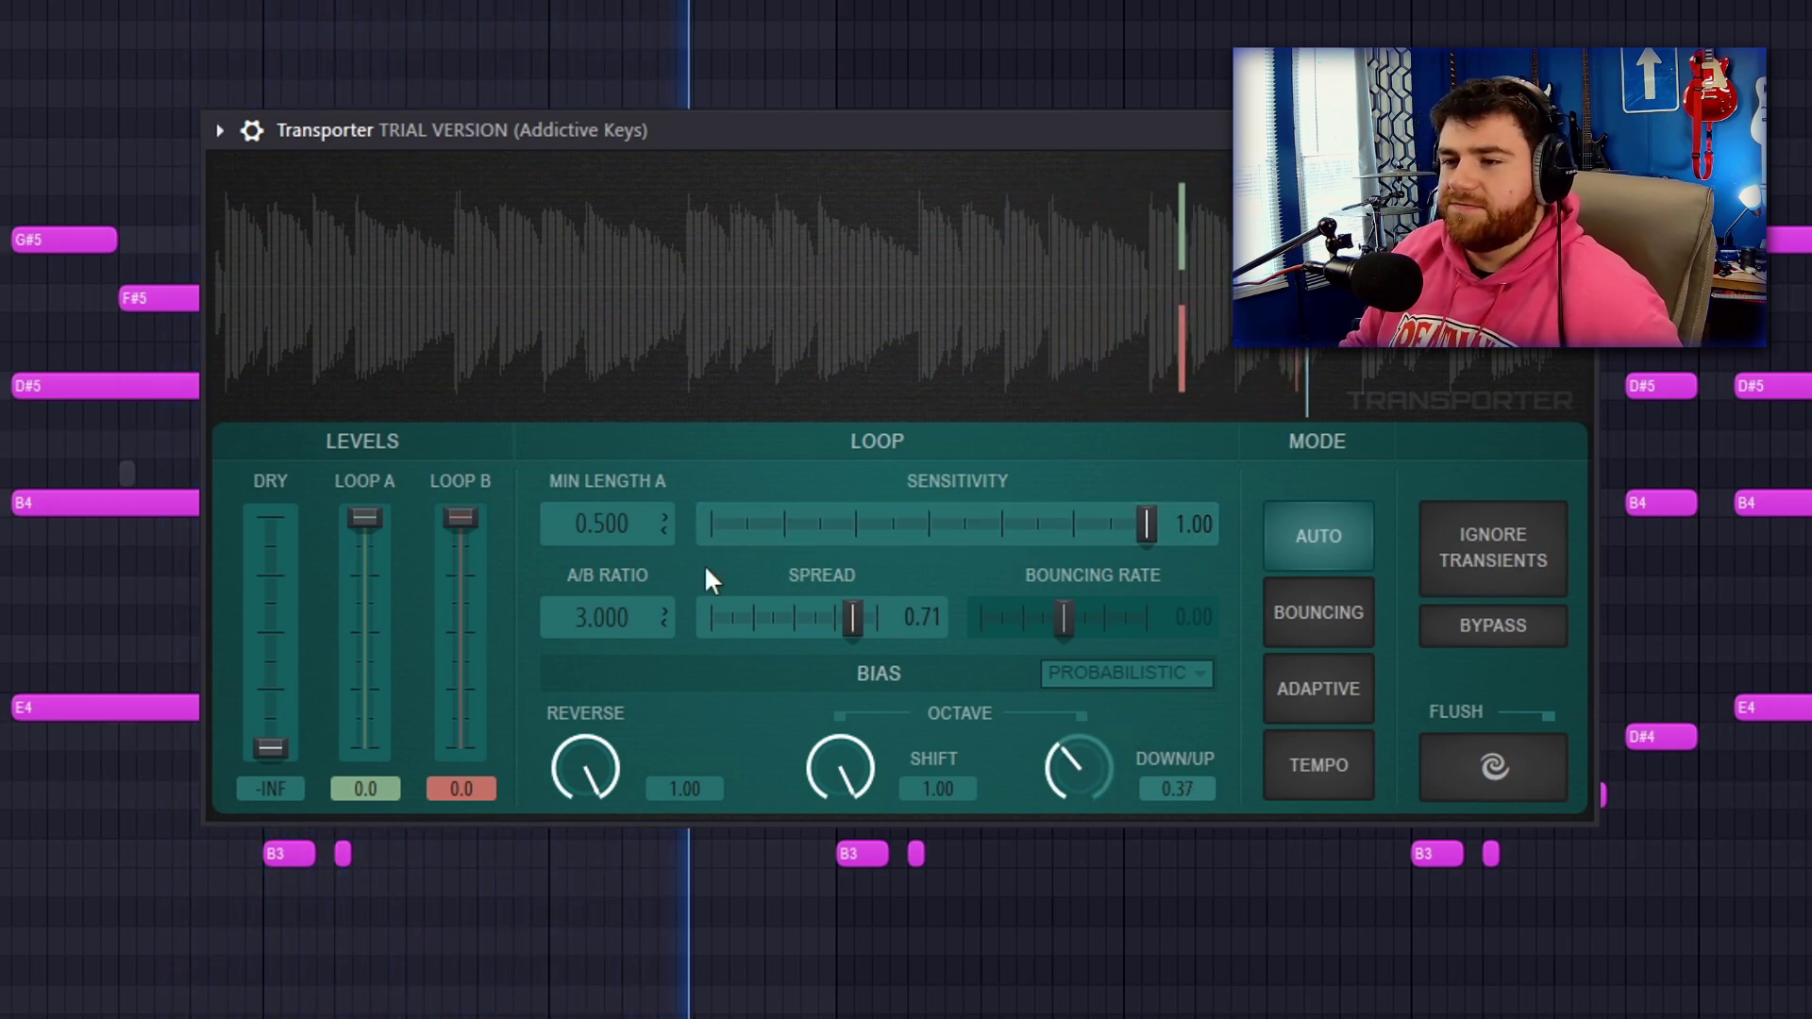
drag(1064, 781, 1071, 849)
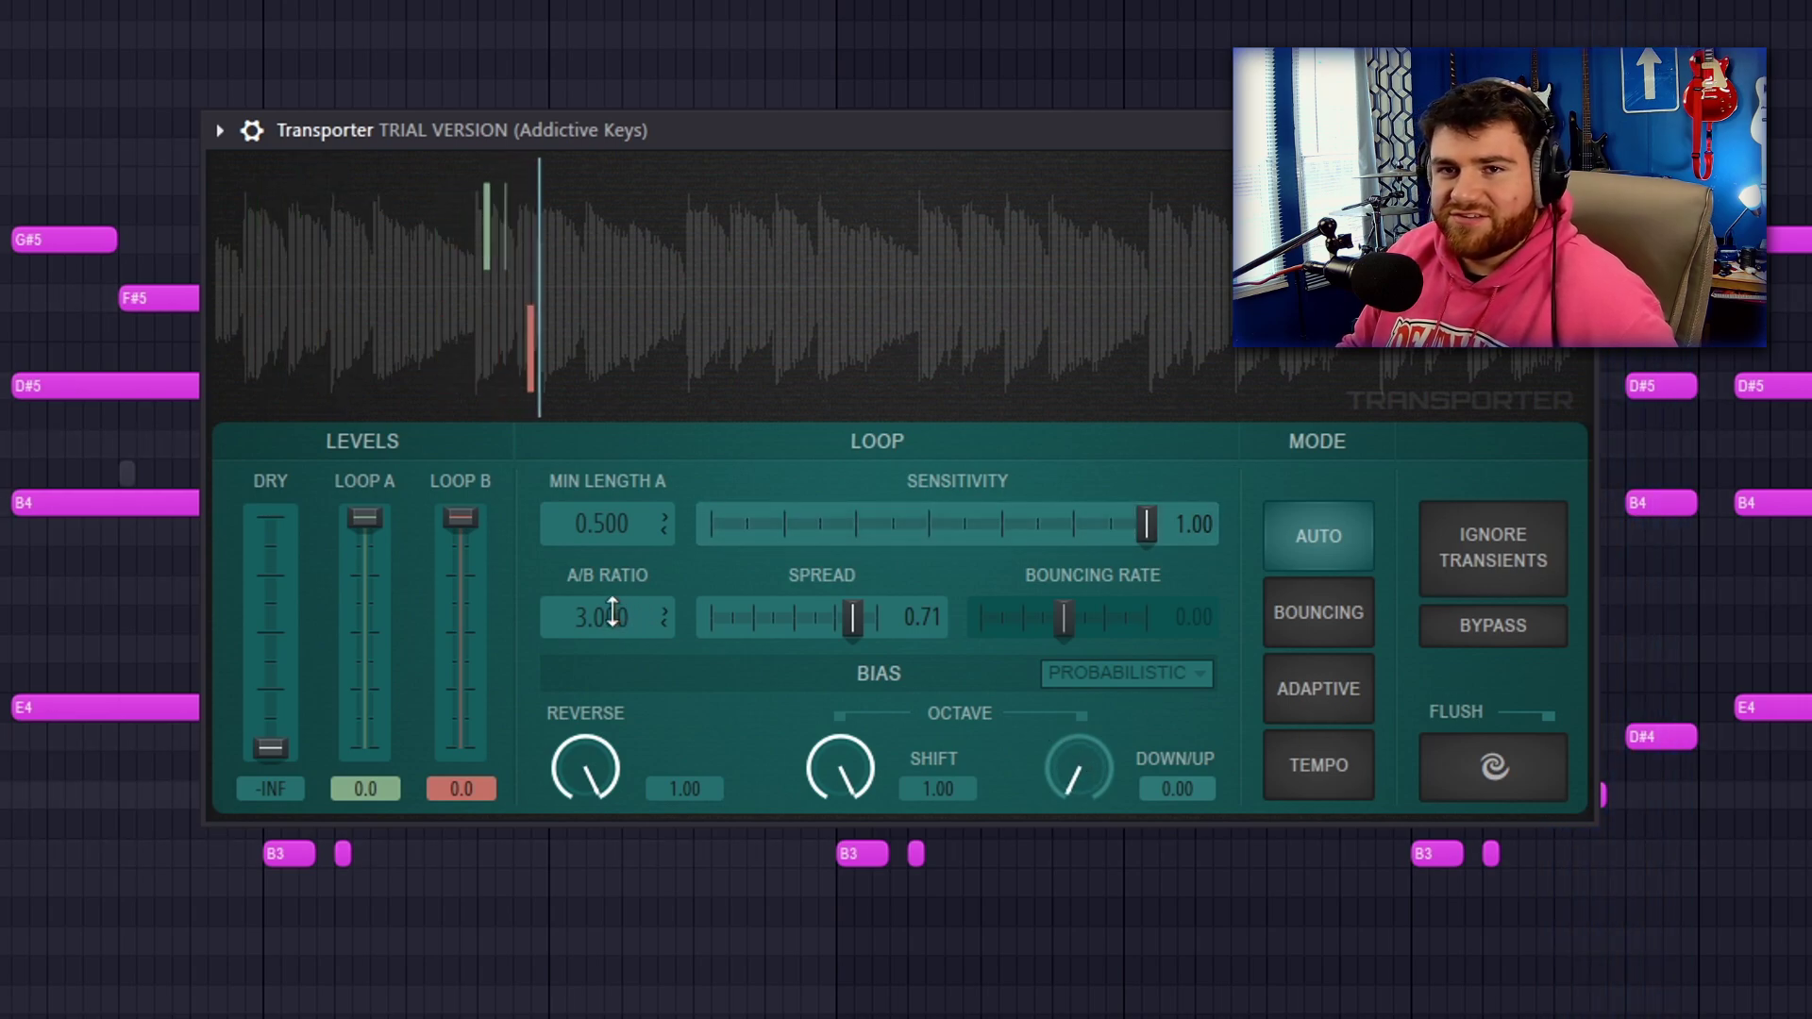
Set Transporter's A/B Ratio to 10.000, octave Down/Up to 0.54 and Min Length A to 1.299.
drag(608, 613, 607, 510)
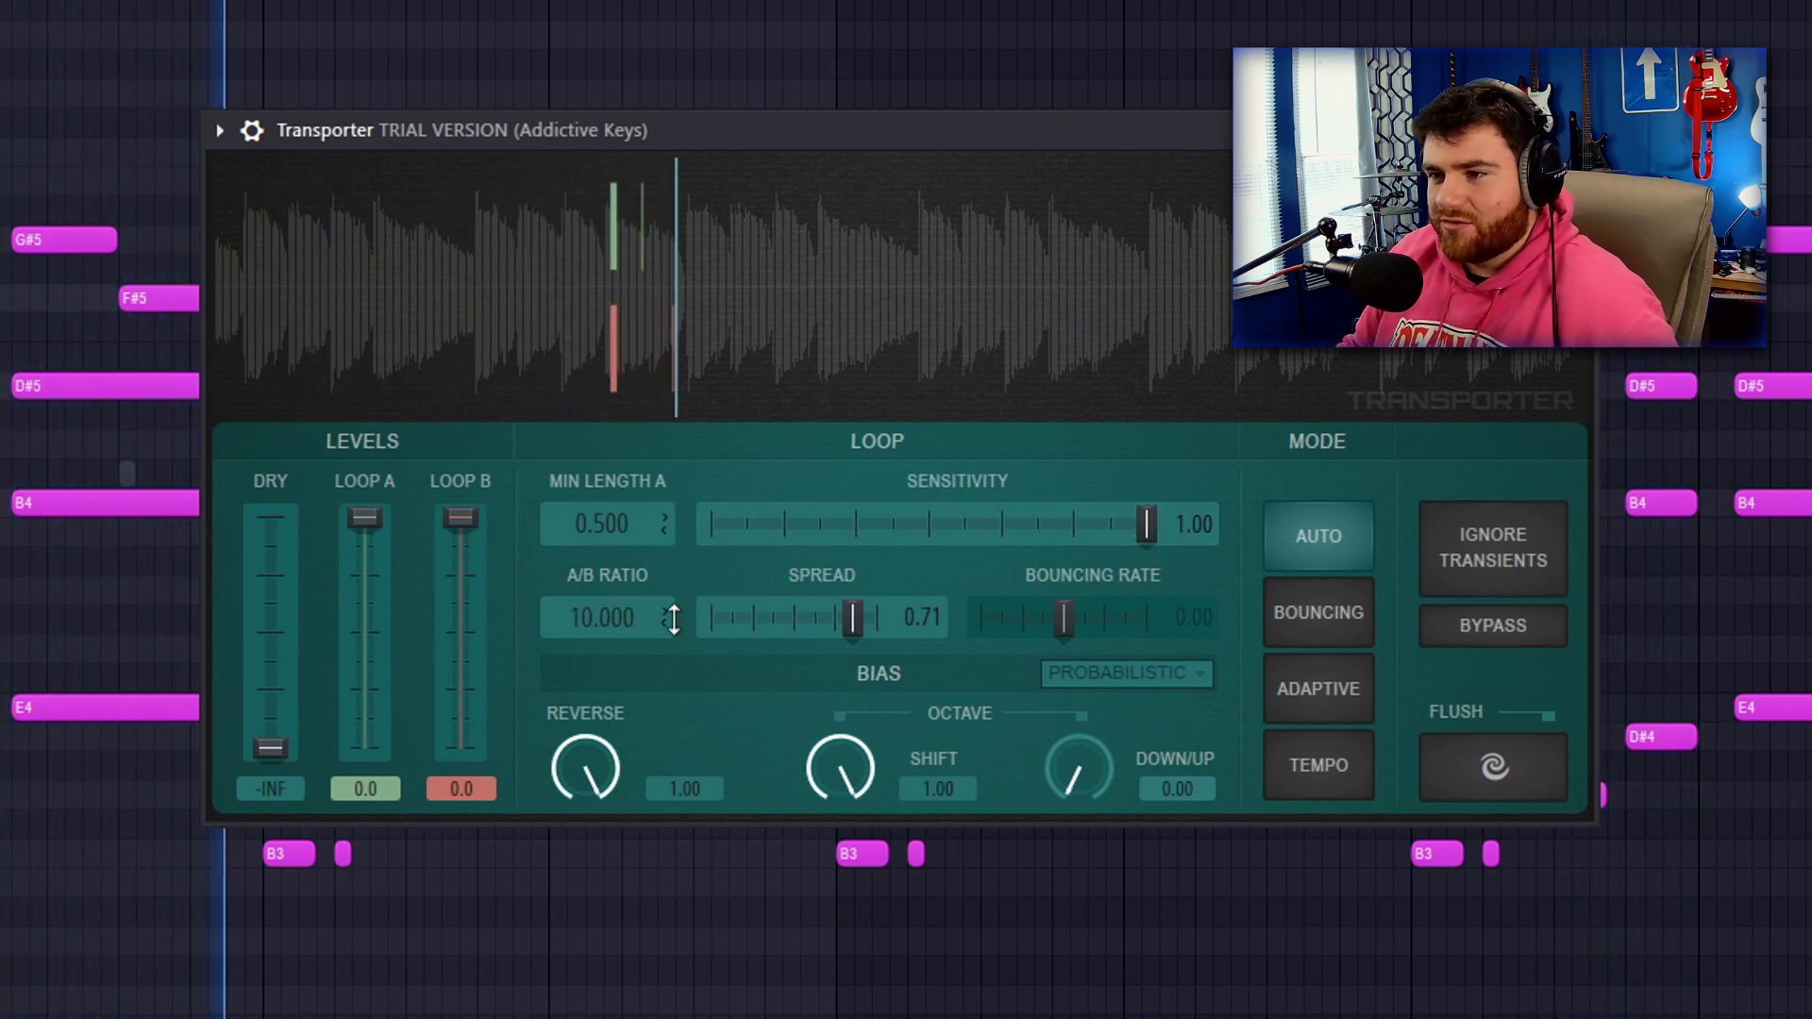
mouse_move(1083, 777)
mouse_down()
mouse_move(1083, 528)
mouse_move(1084, 800)
mouse_up()
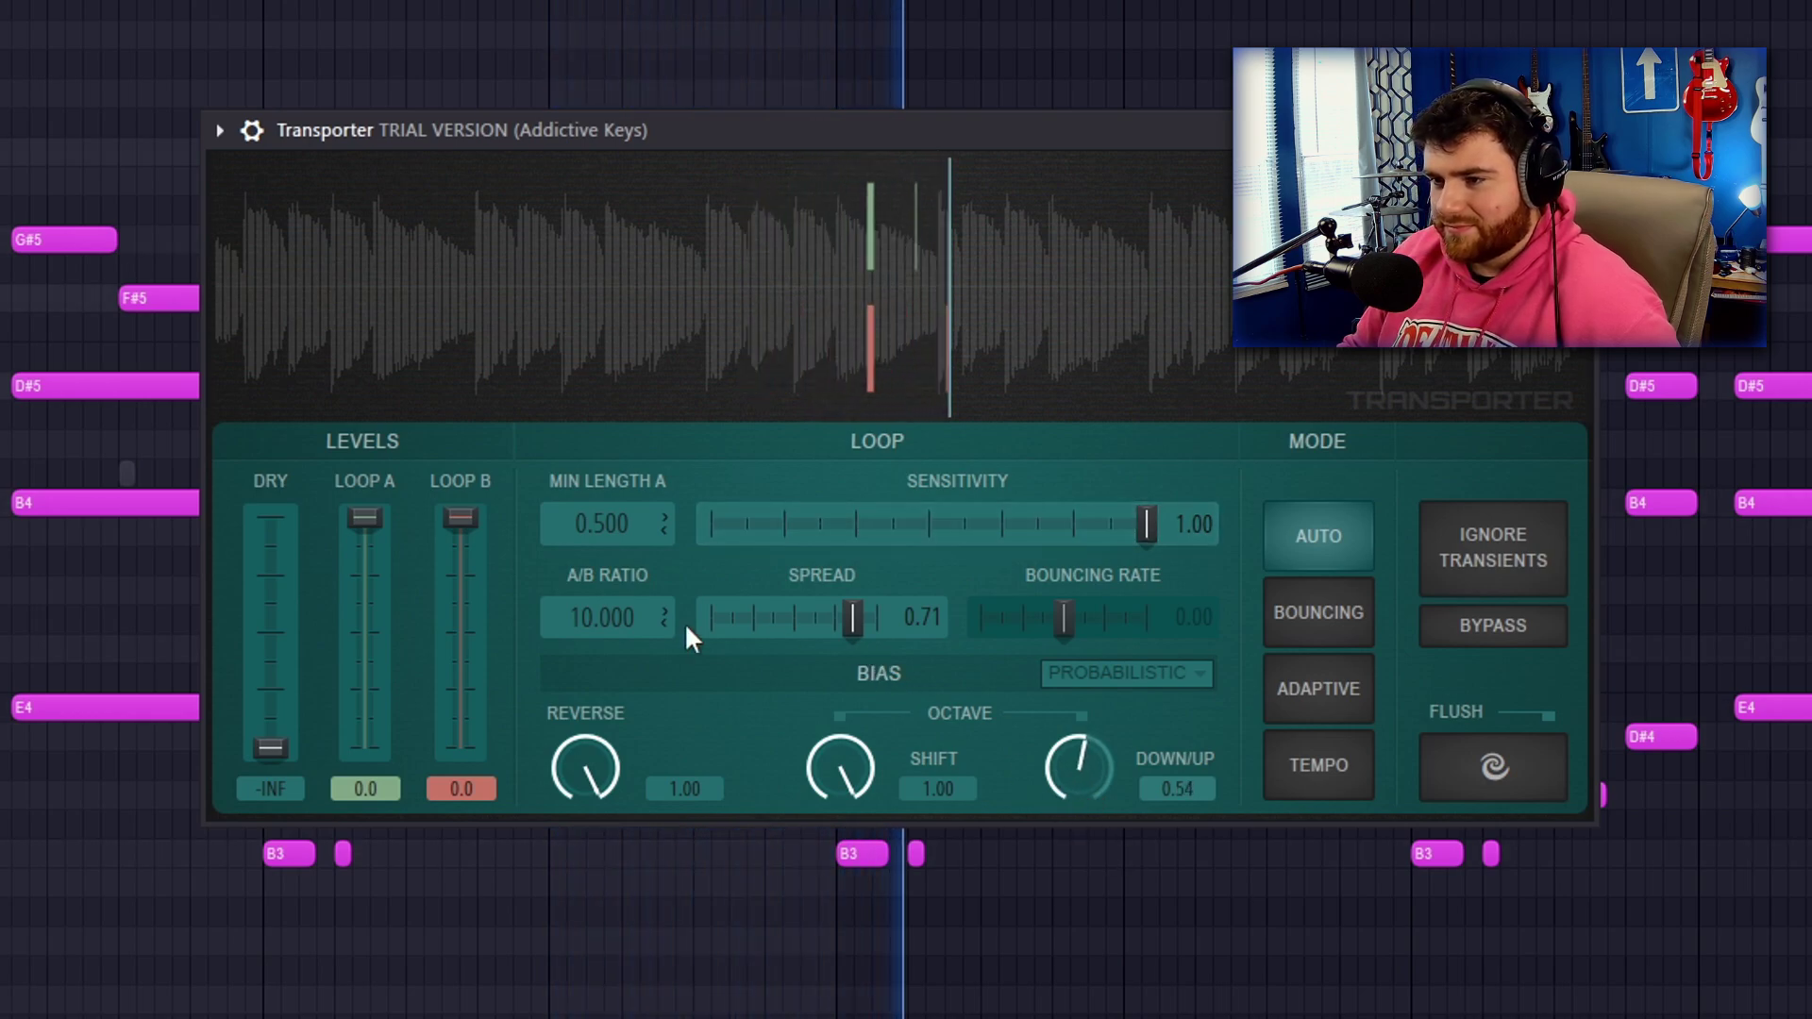
drag(609, 526, 610, 467)
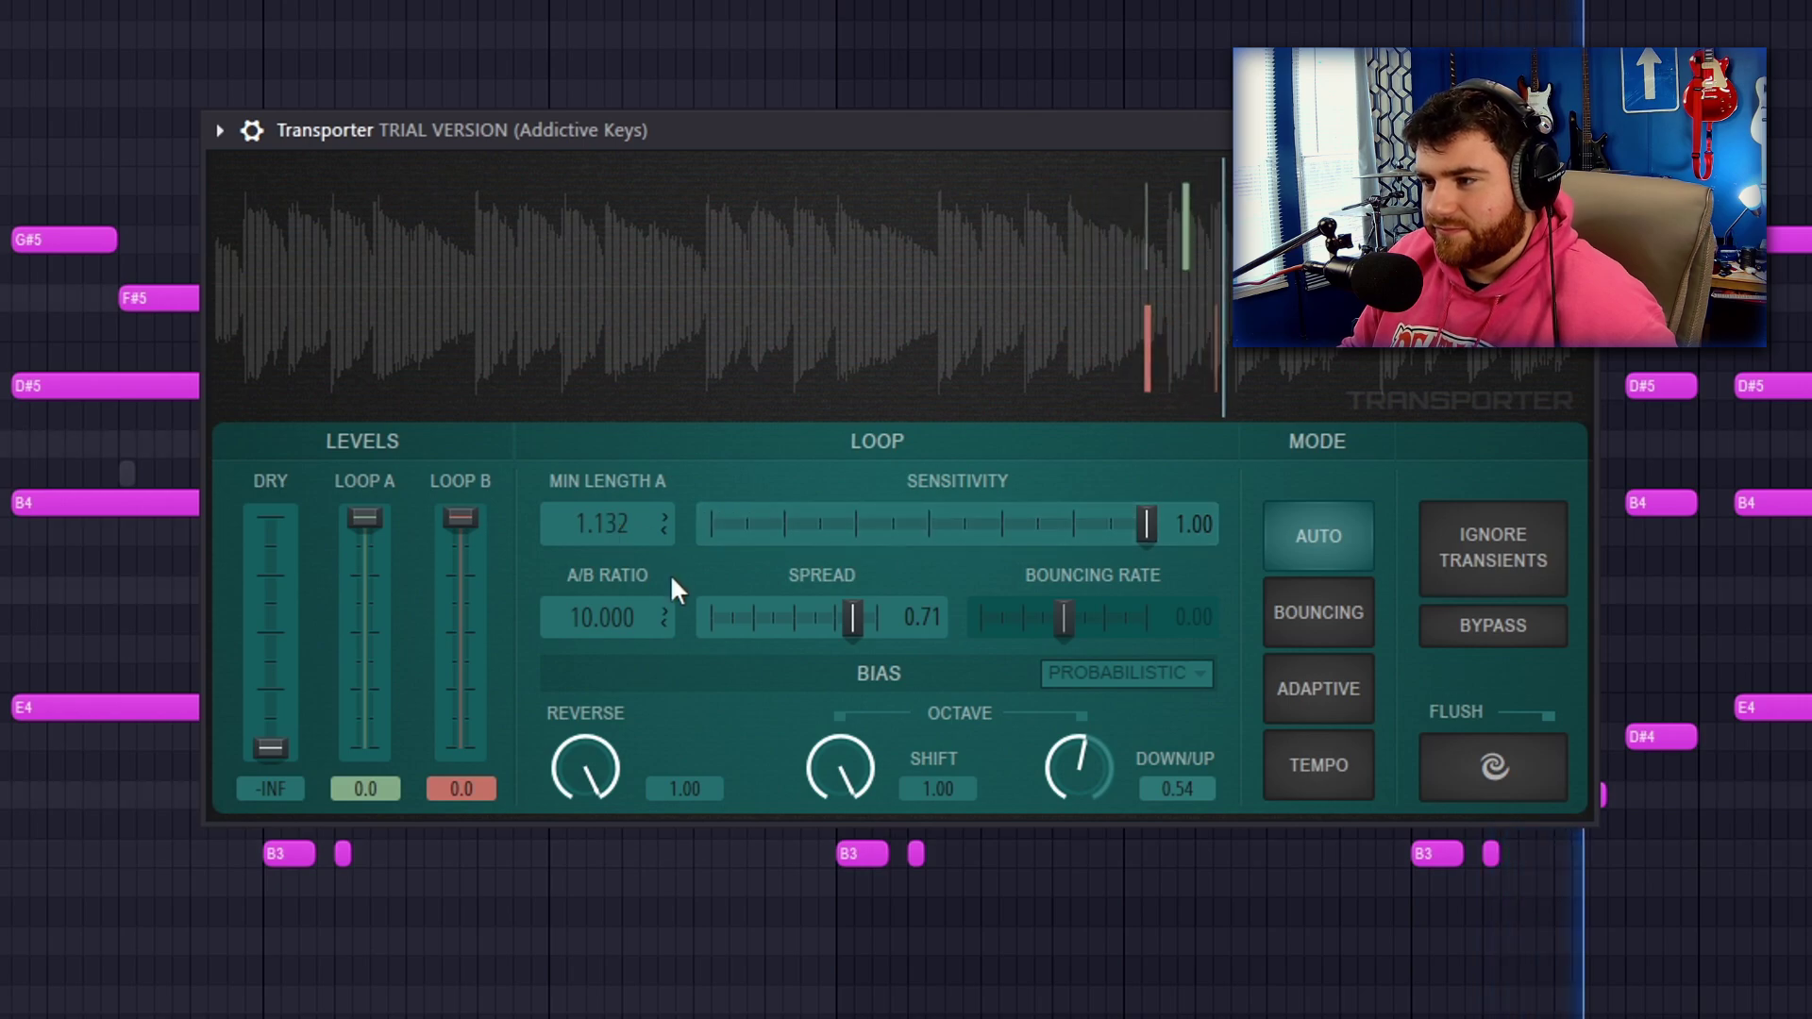
drag(623, 524, 623, 503)
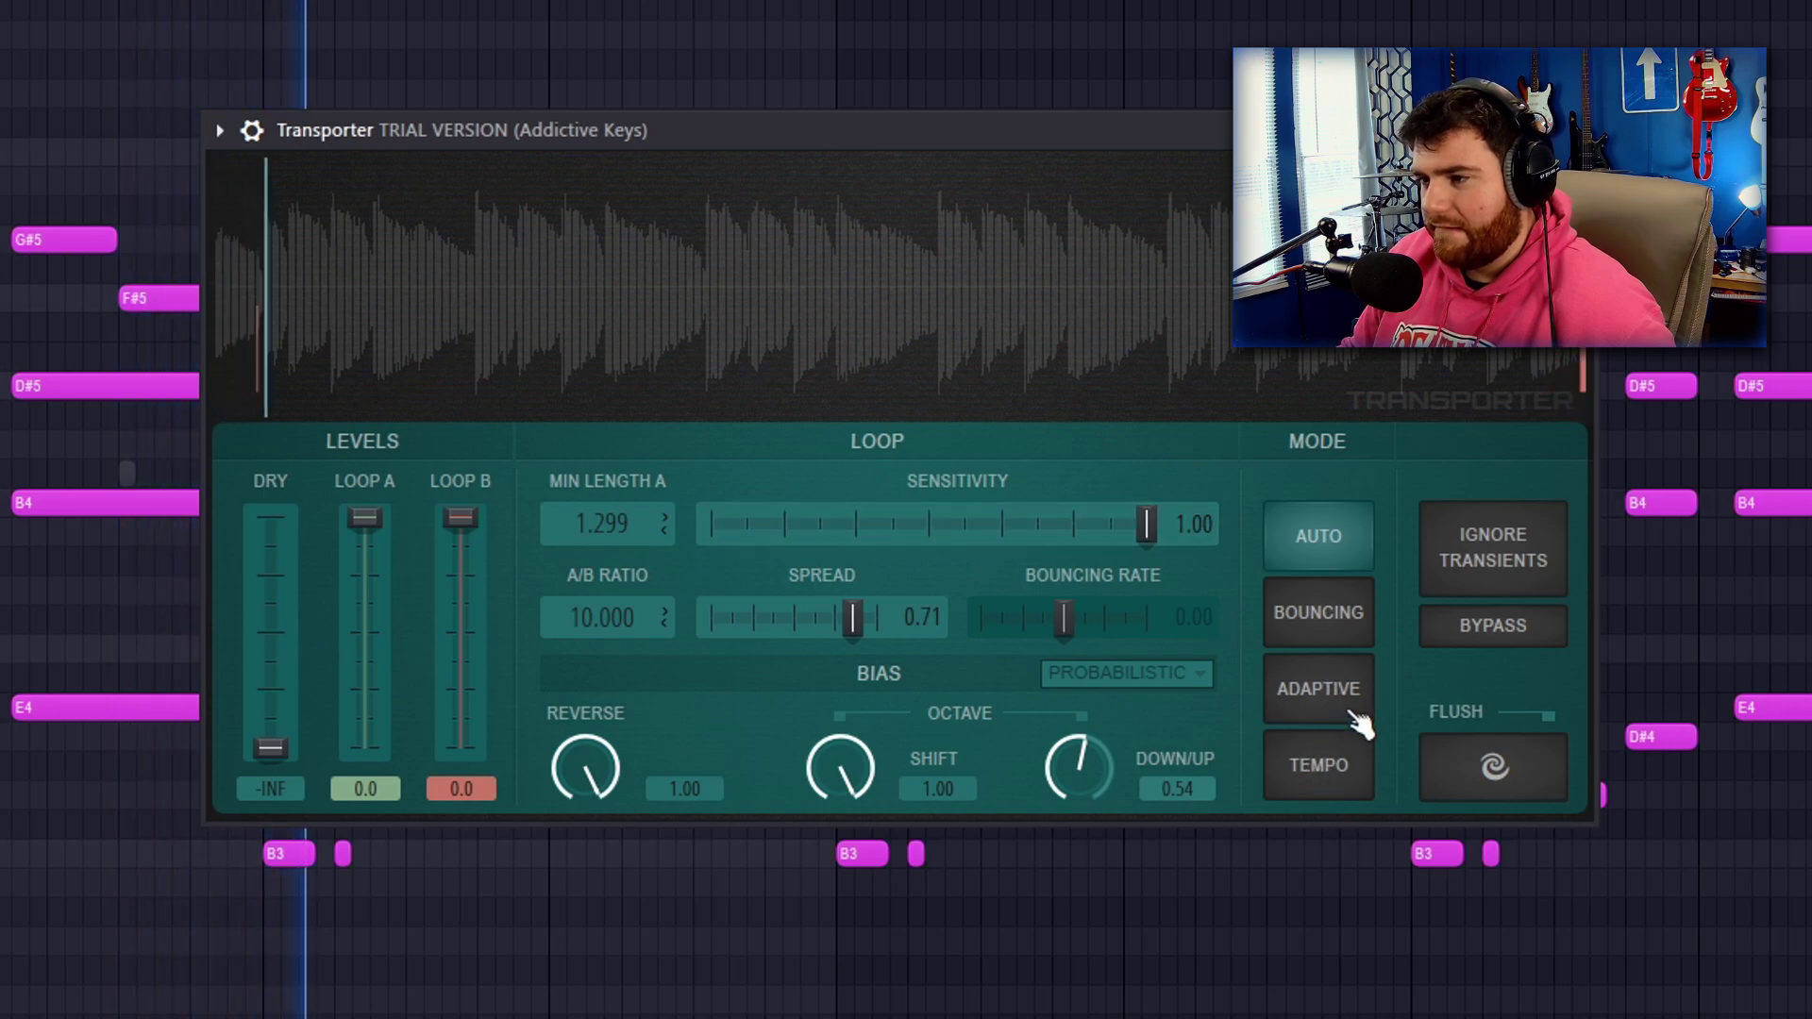
Try Bouncing mode at a Bouncing Rate of -0.32, try Adaptive mode, and switch Transporter to Tempo mode.
click(1326, 628)
mouse_move(1063, 618)
mouse_down()
mouse_move(1146, 618)
mouse_move(1036, 618)
mouse_up()
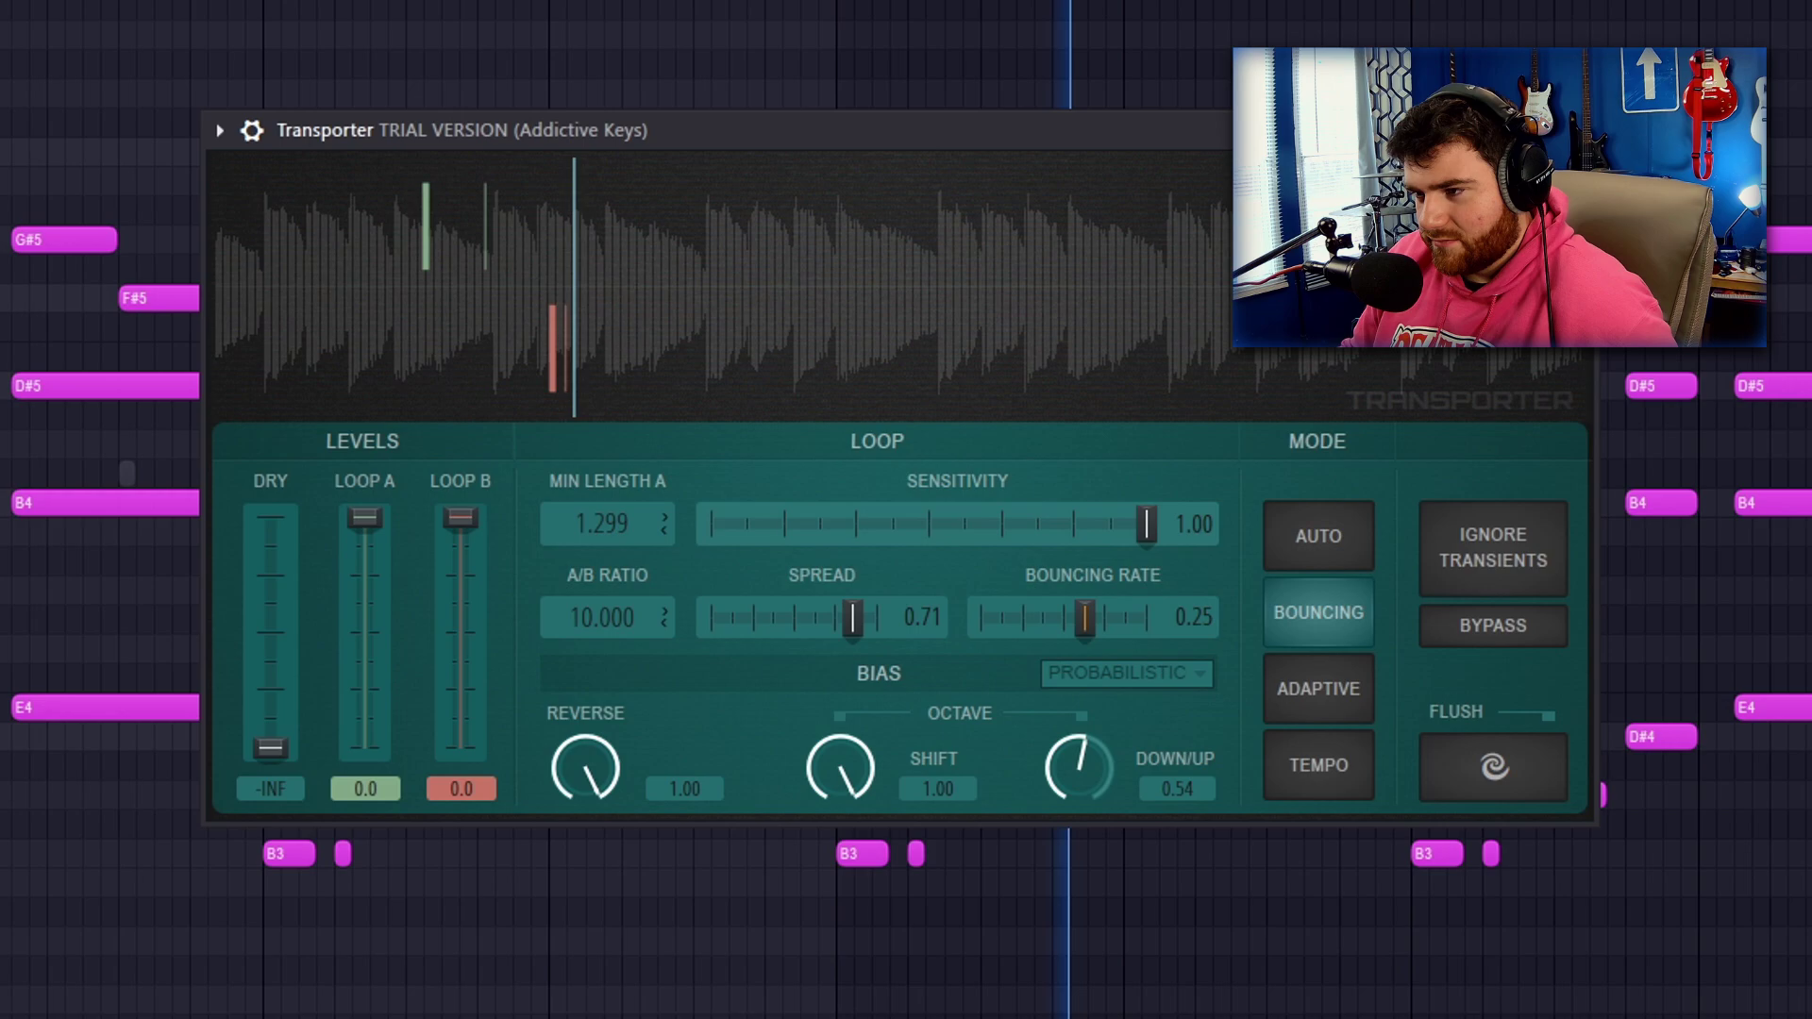
click(1357, 716)
click(1328, 783)
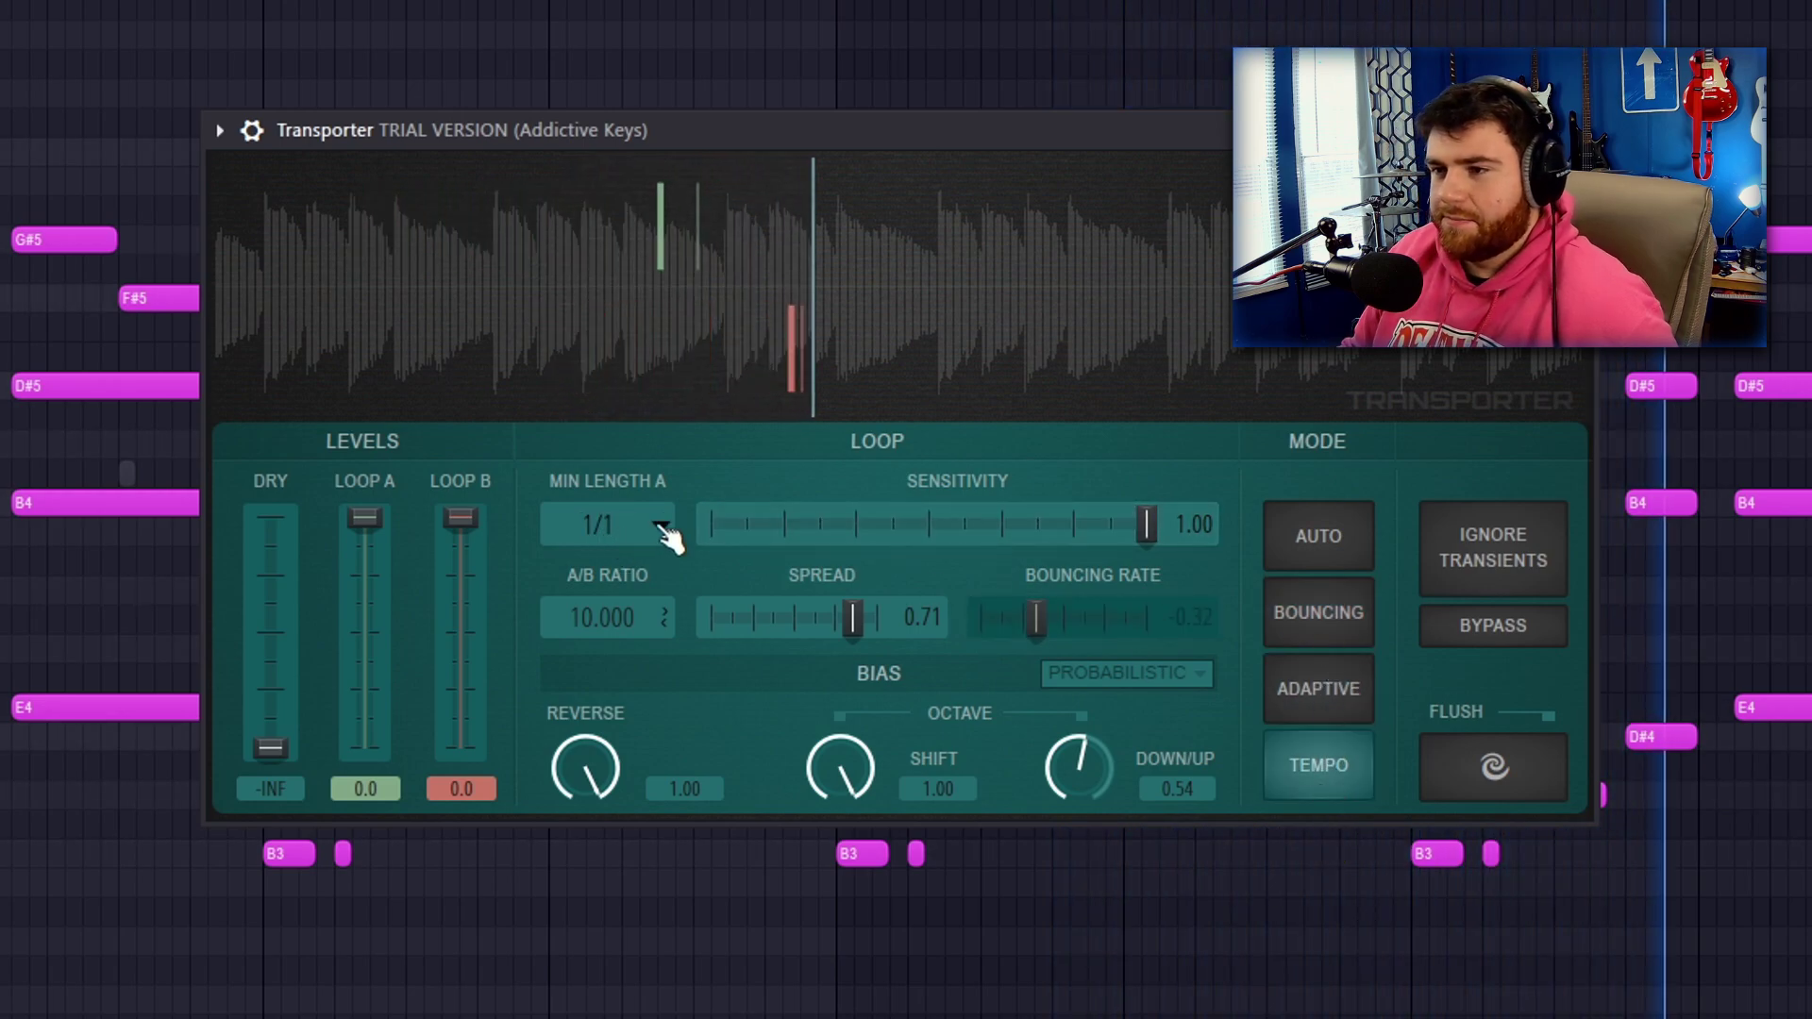
Audition several tempo-synced Min Length A values, including 1/1 dotted and 1/16, and leave it at 1/2.
click(607, 526)
click(631, 674)
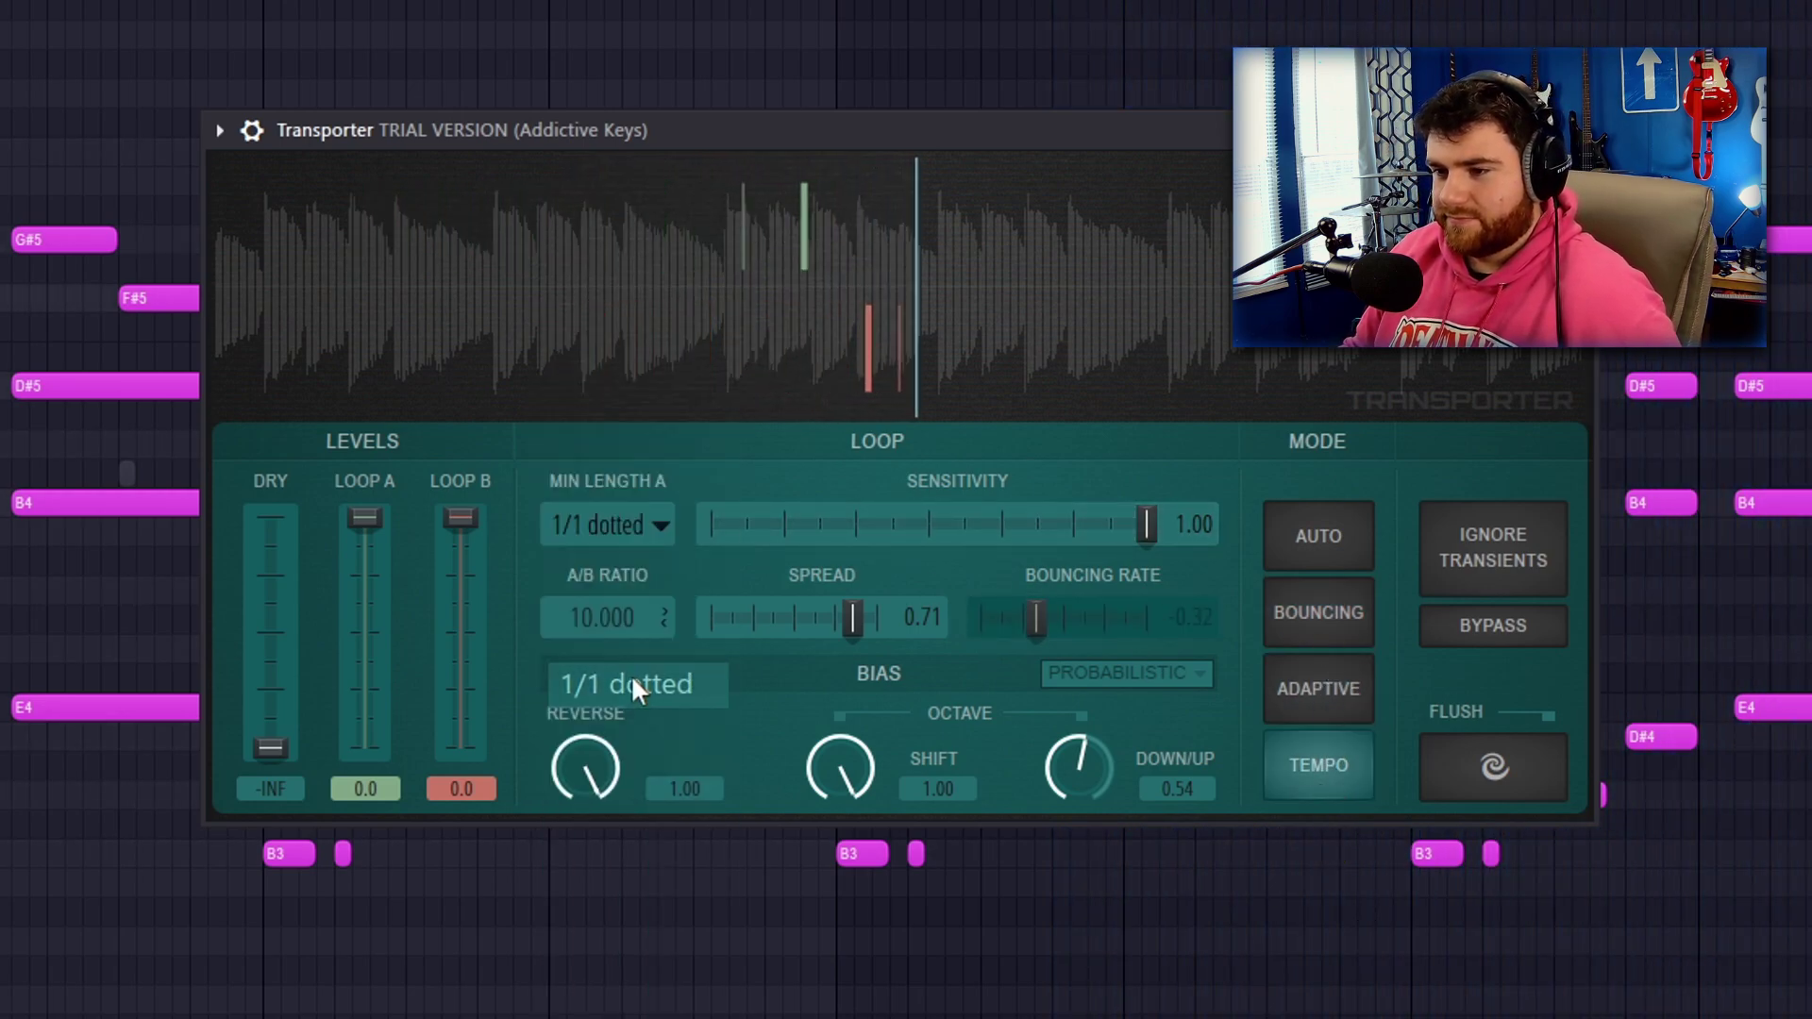
click(672, 525)
click(611, 591)
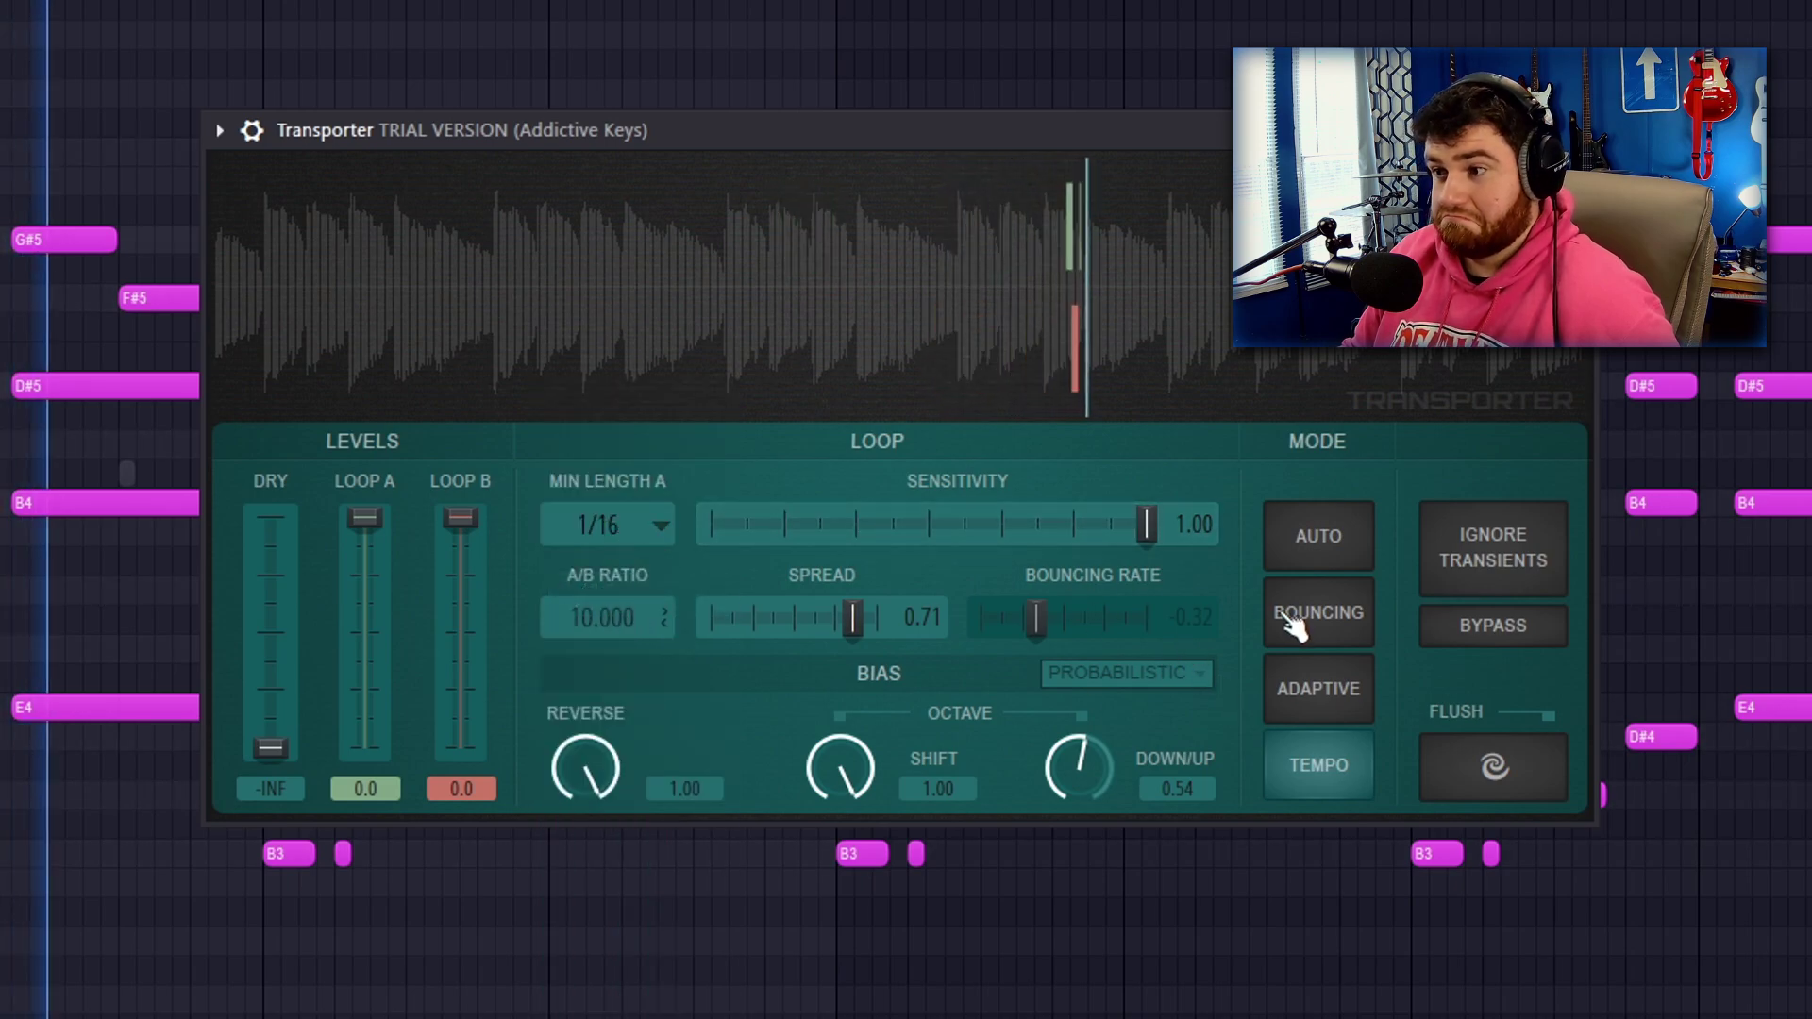
click(604, 526)
click(632, 593)
click(627, 526)
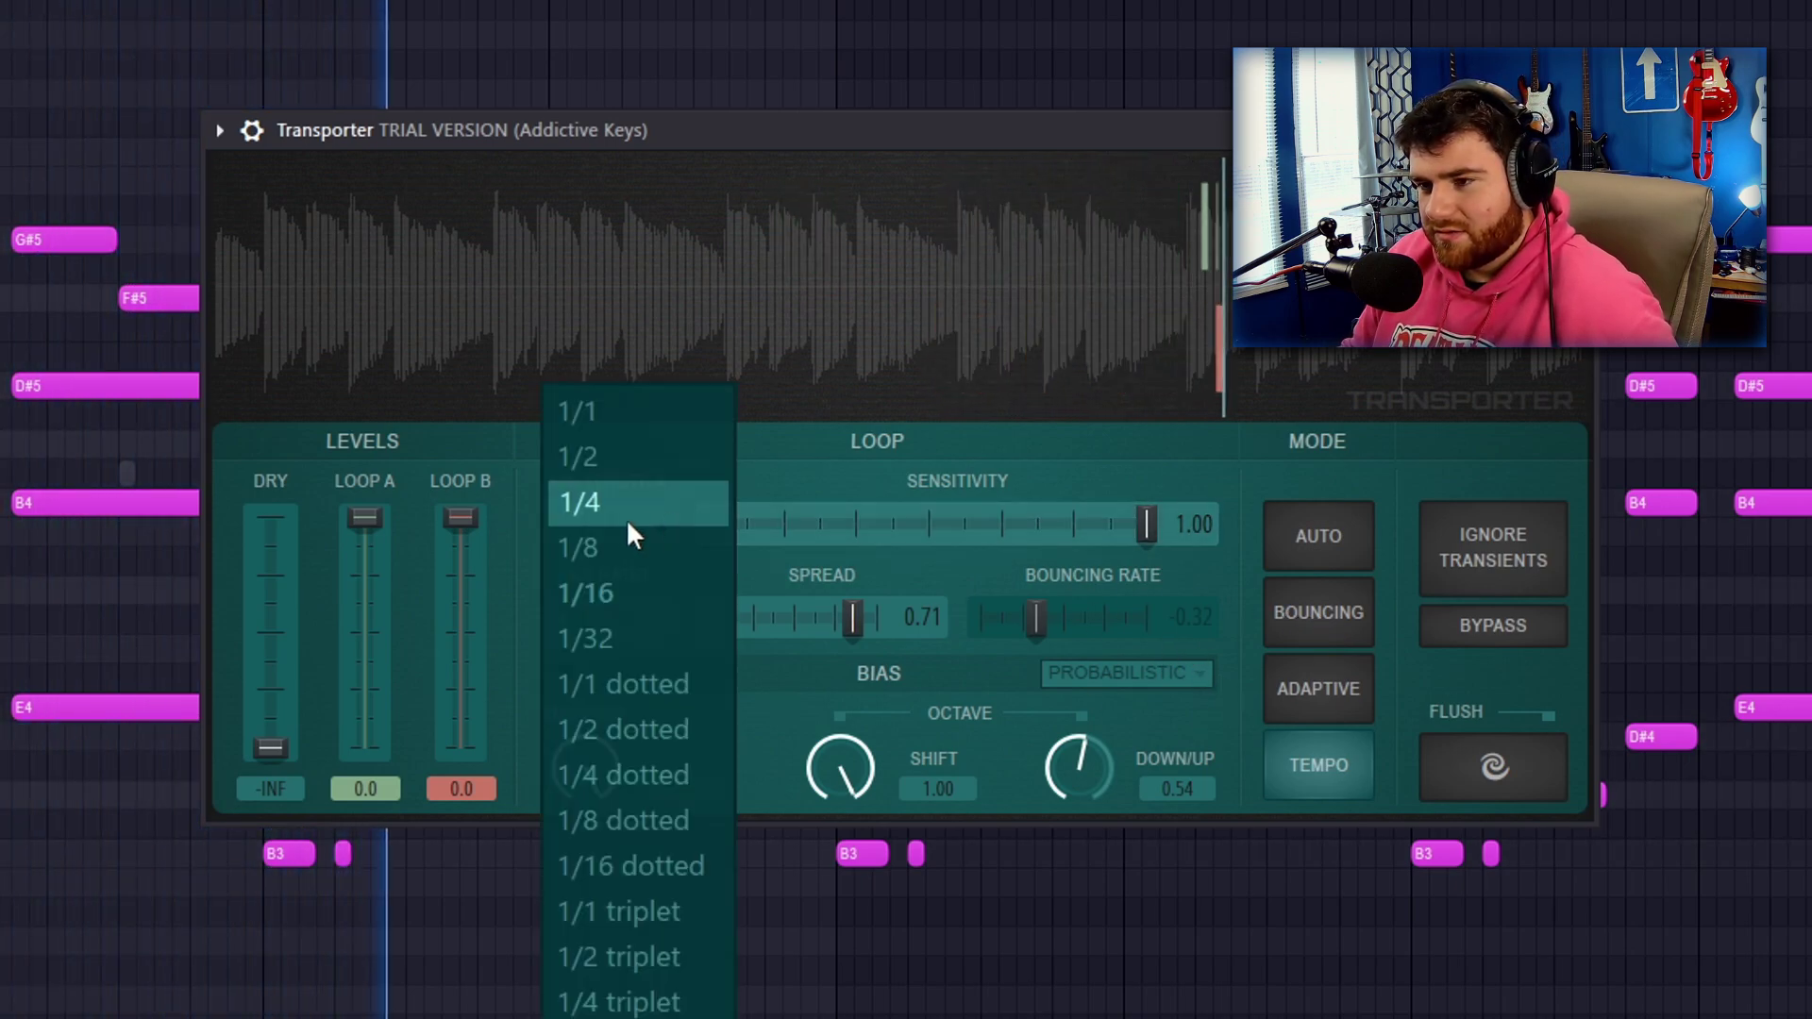
click(625, 534)
click(641, 528)
click(675, 457)
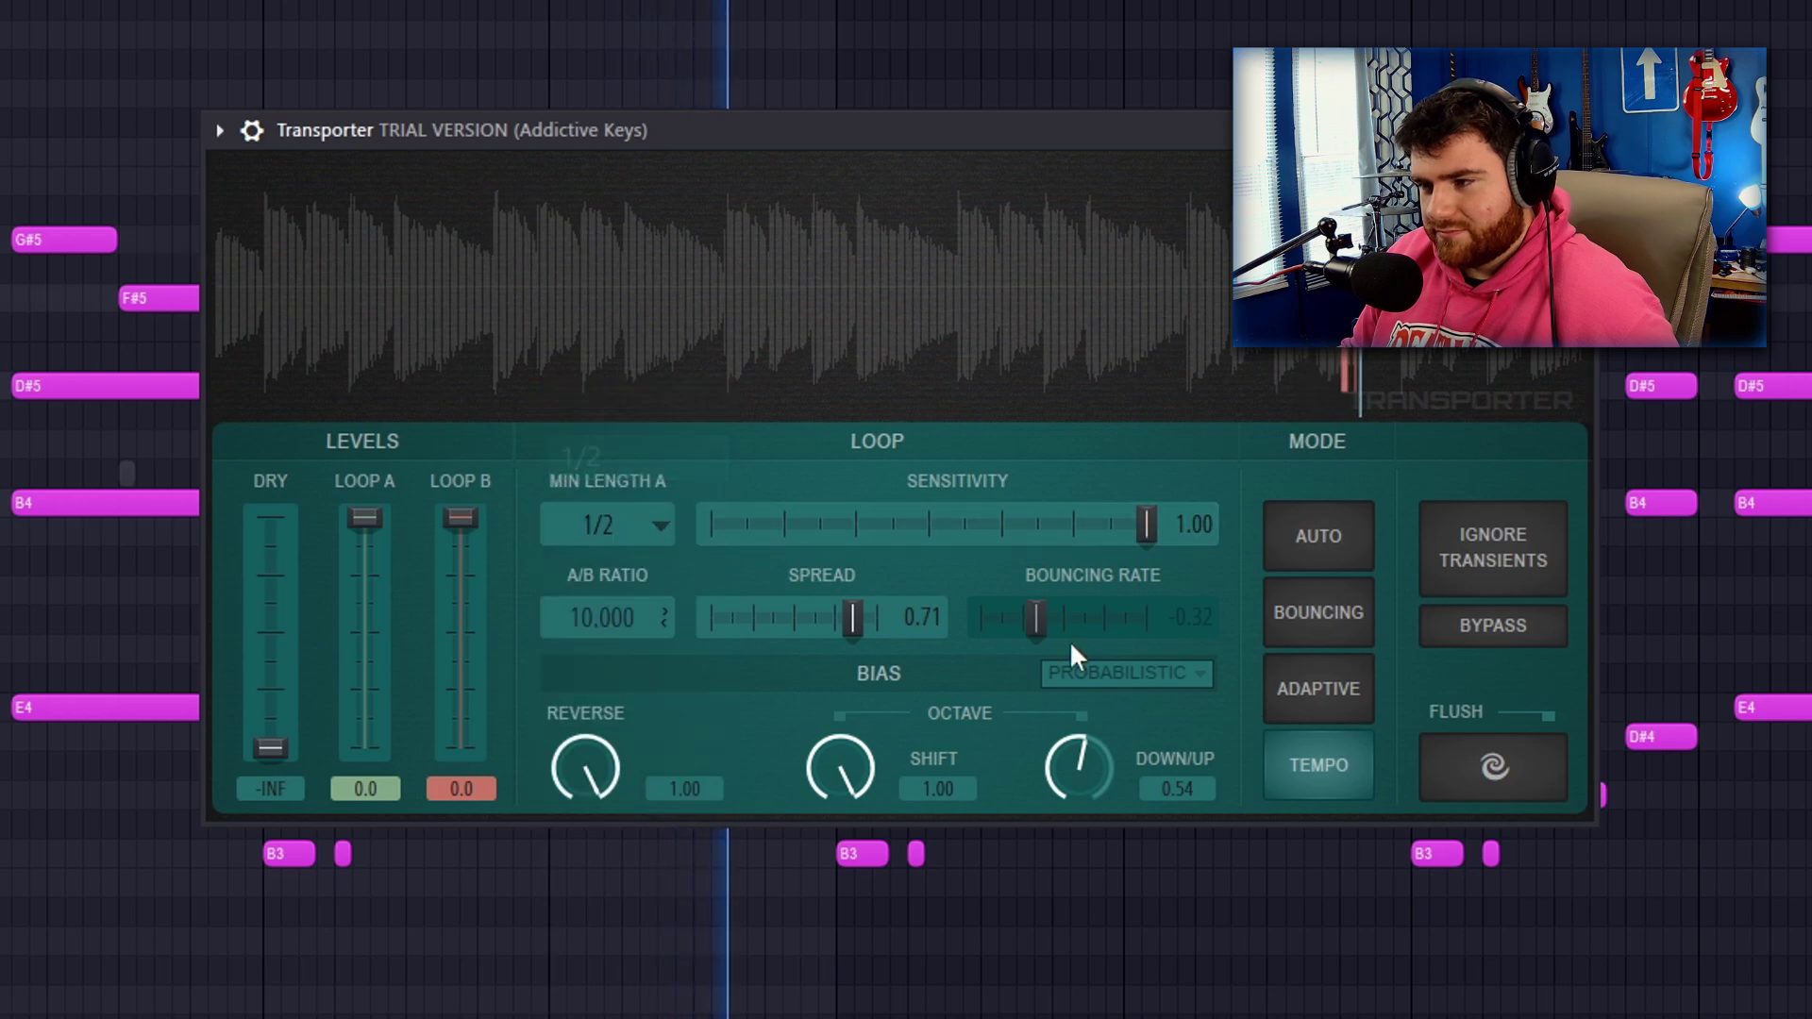
Switch Transporter back to Bouncing mode and set the Bouncing Rate to -0.29.
click(1351, 691)
click(1339, 618)
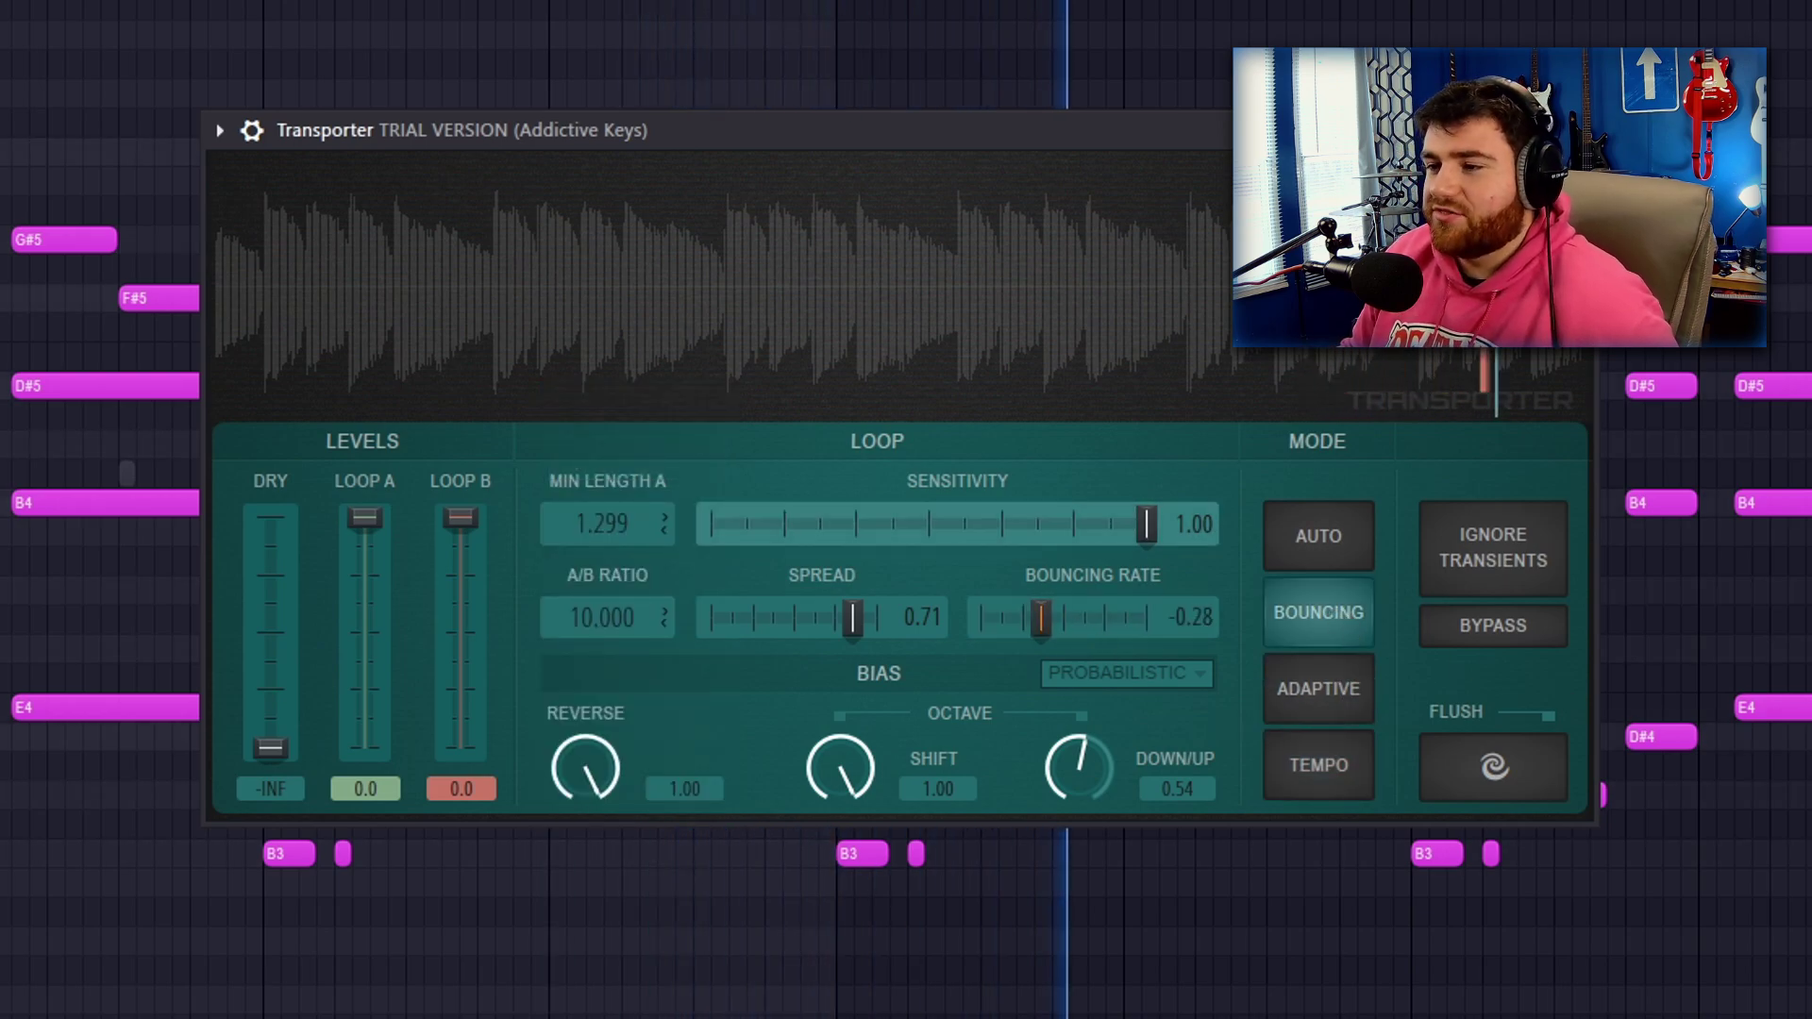
drag(1036, 623, 1049, 634)
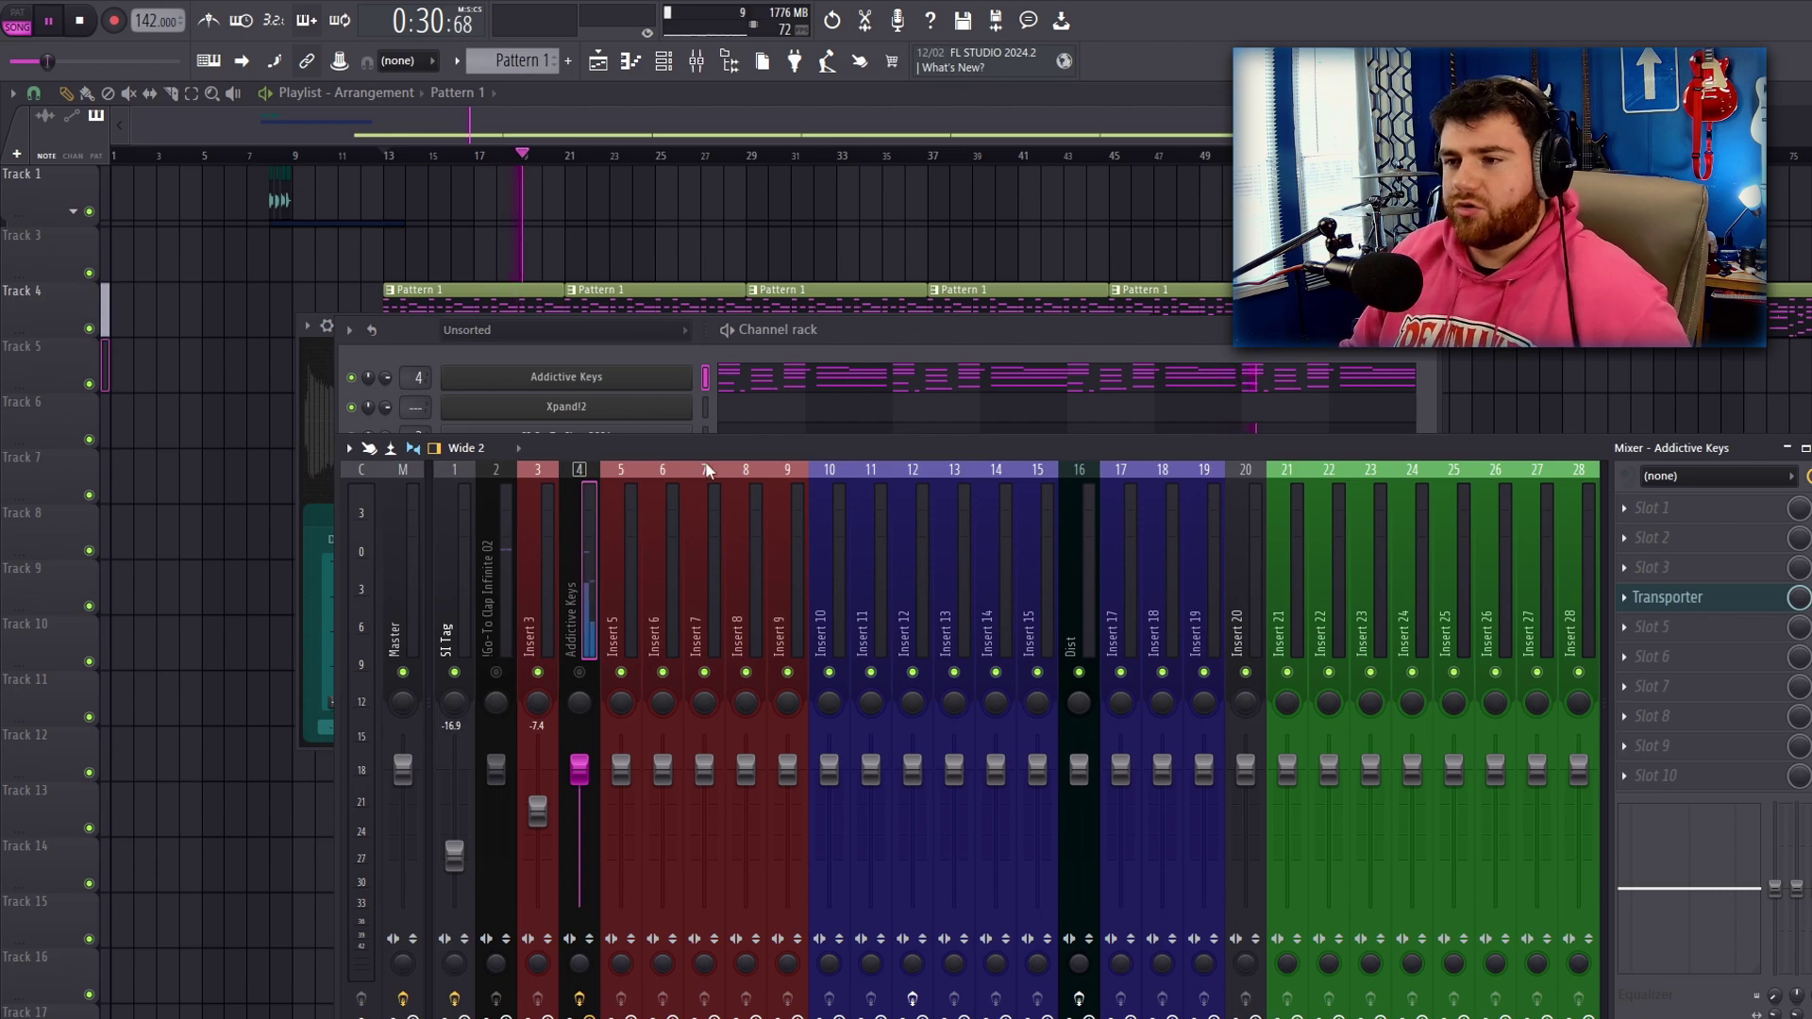
Record the Addictive Keys mixer track's output, with Transporter active, as an audio clip on Track 1 of the playlist.
drag(716, 455, 771, 363)
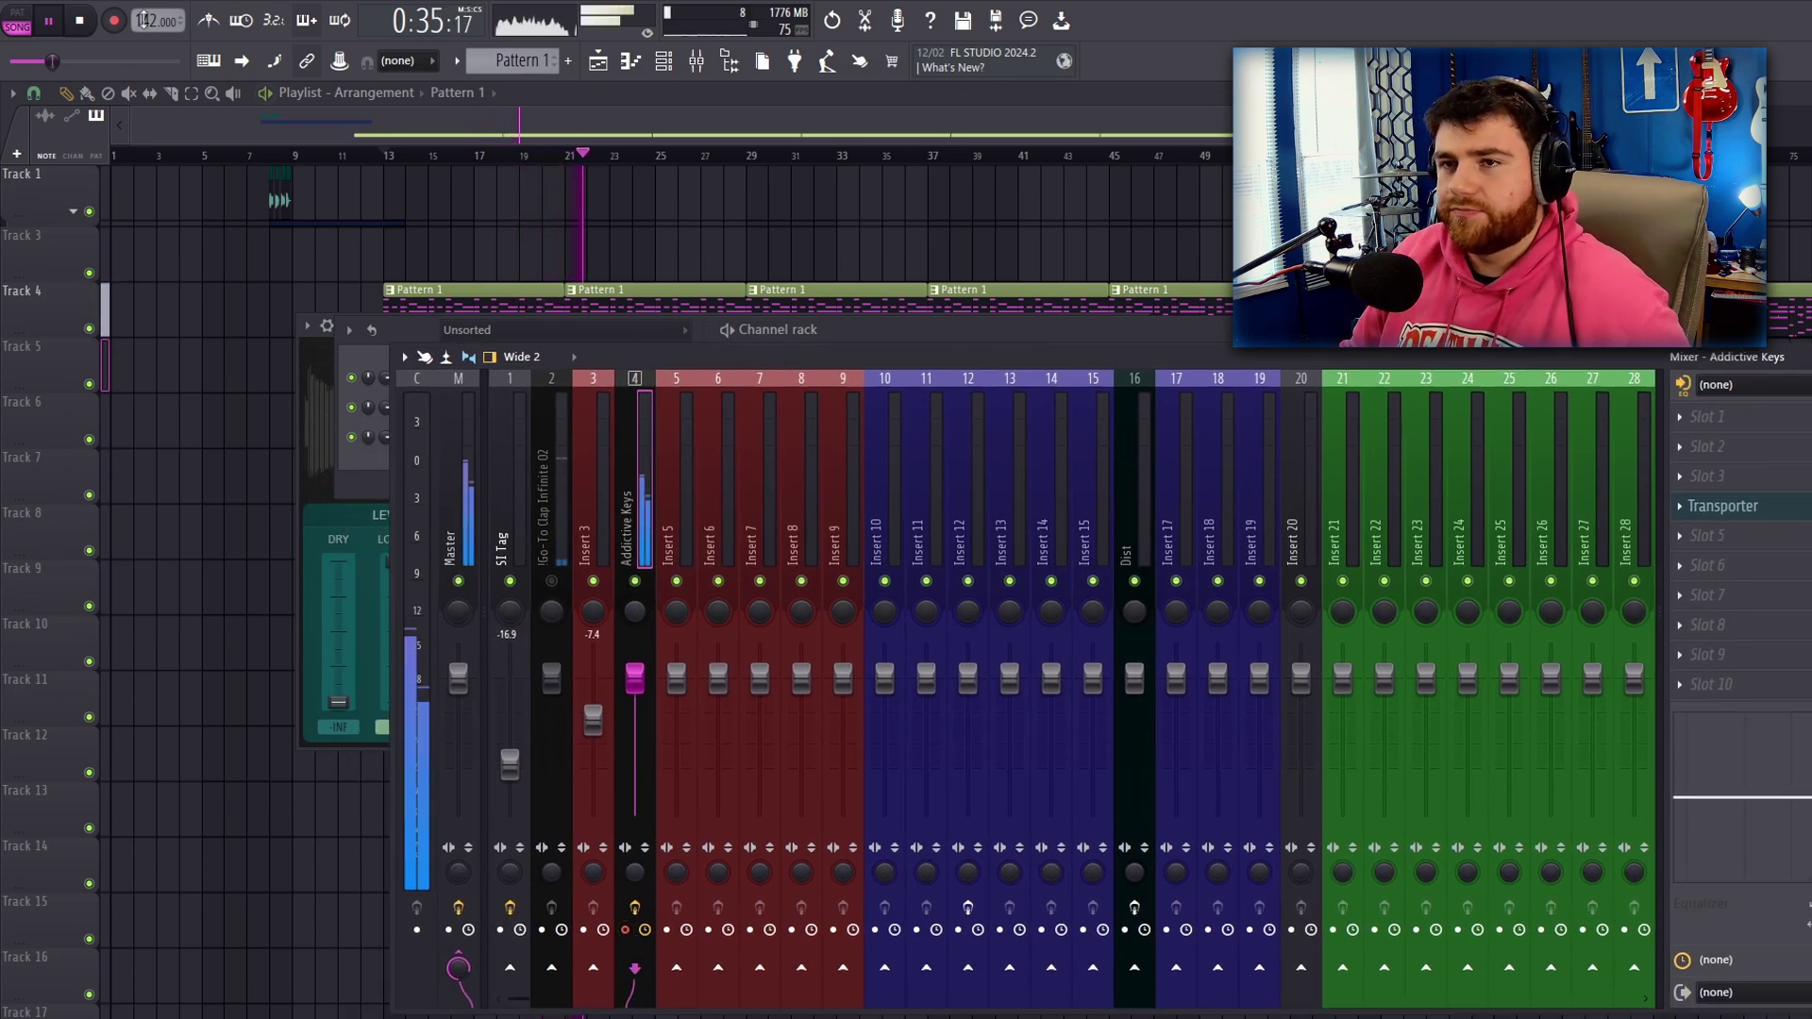
click(223, 418)
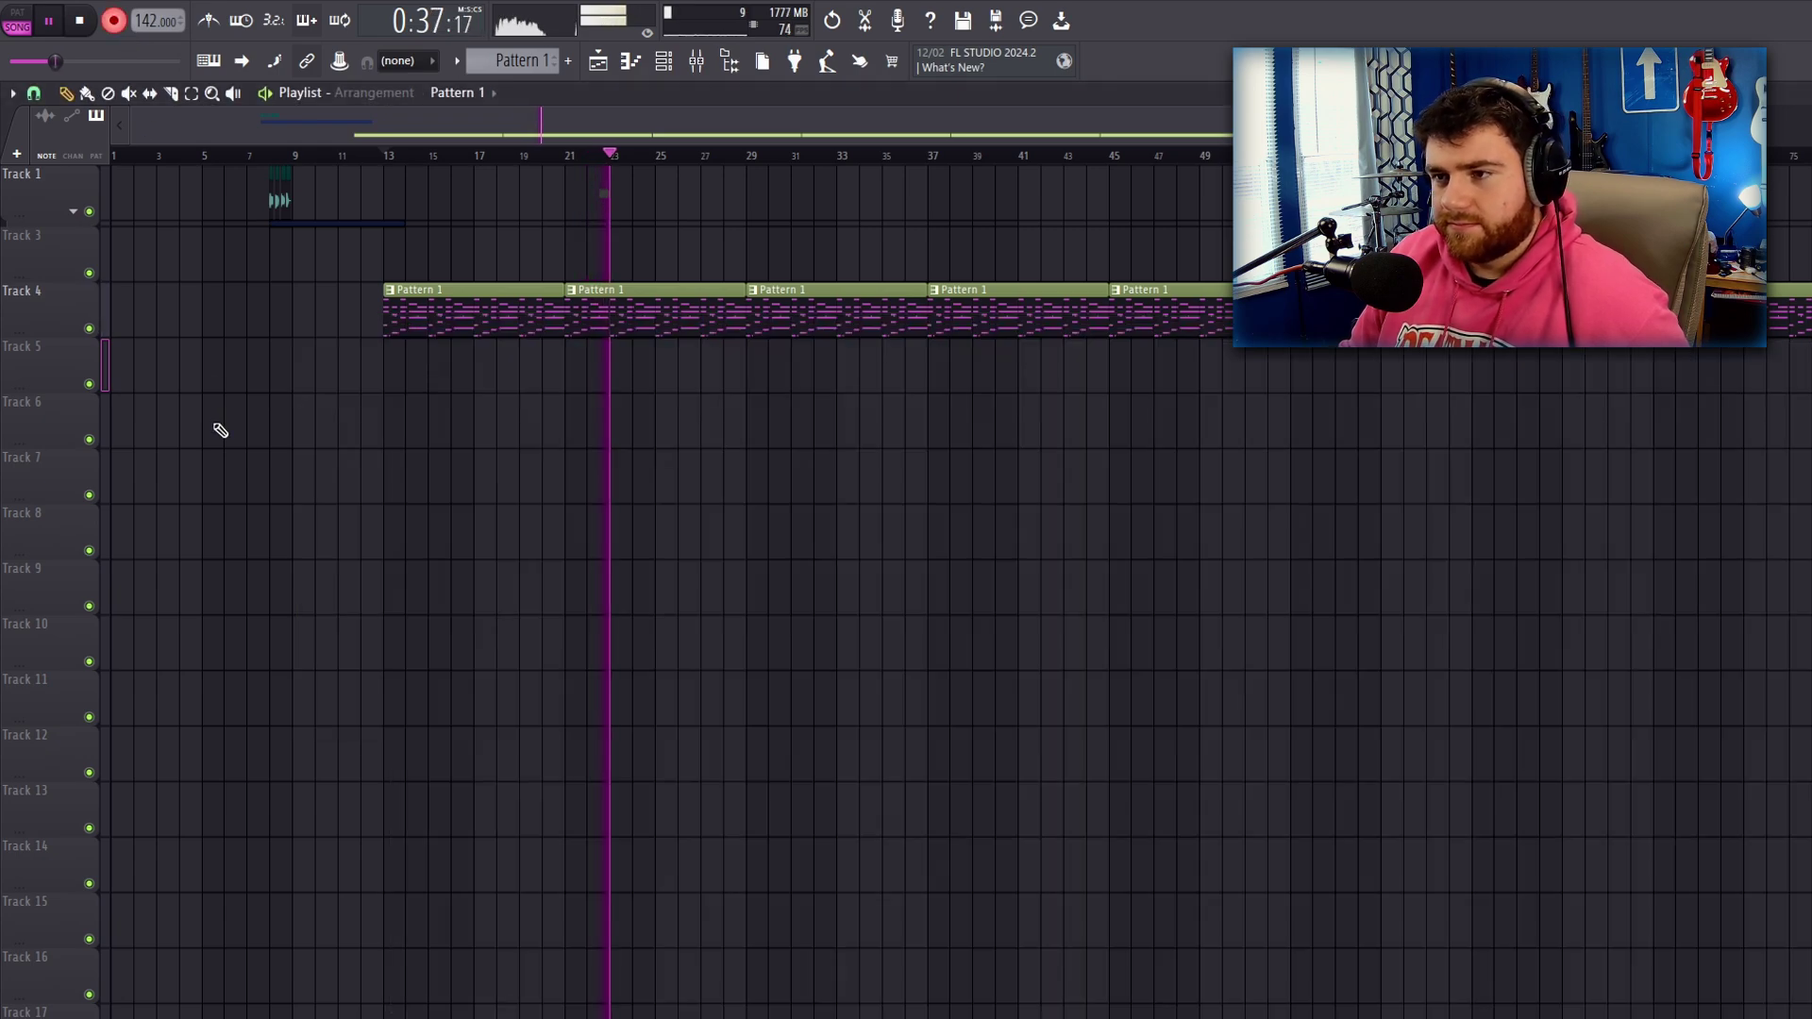
scroll(525, 245, up, 5)
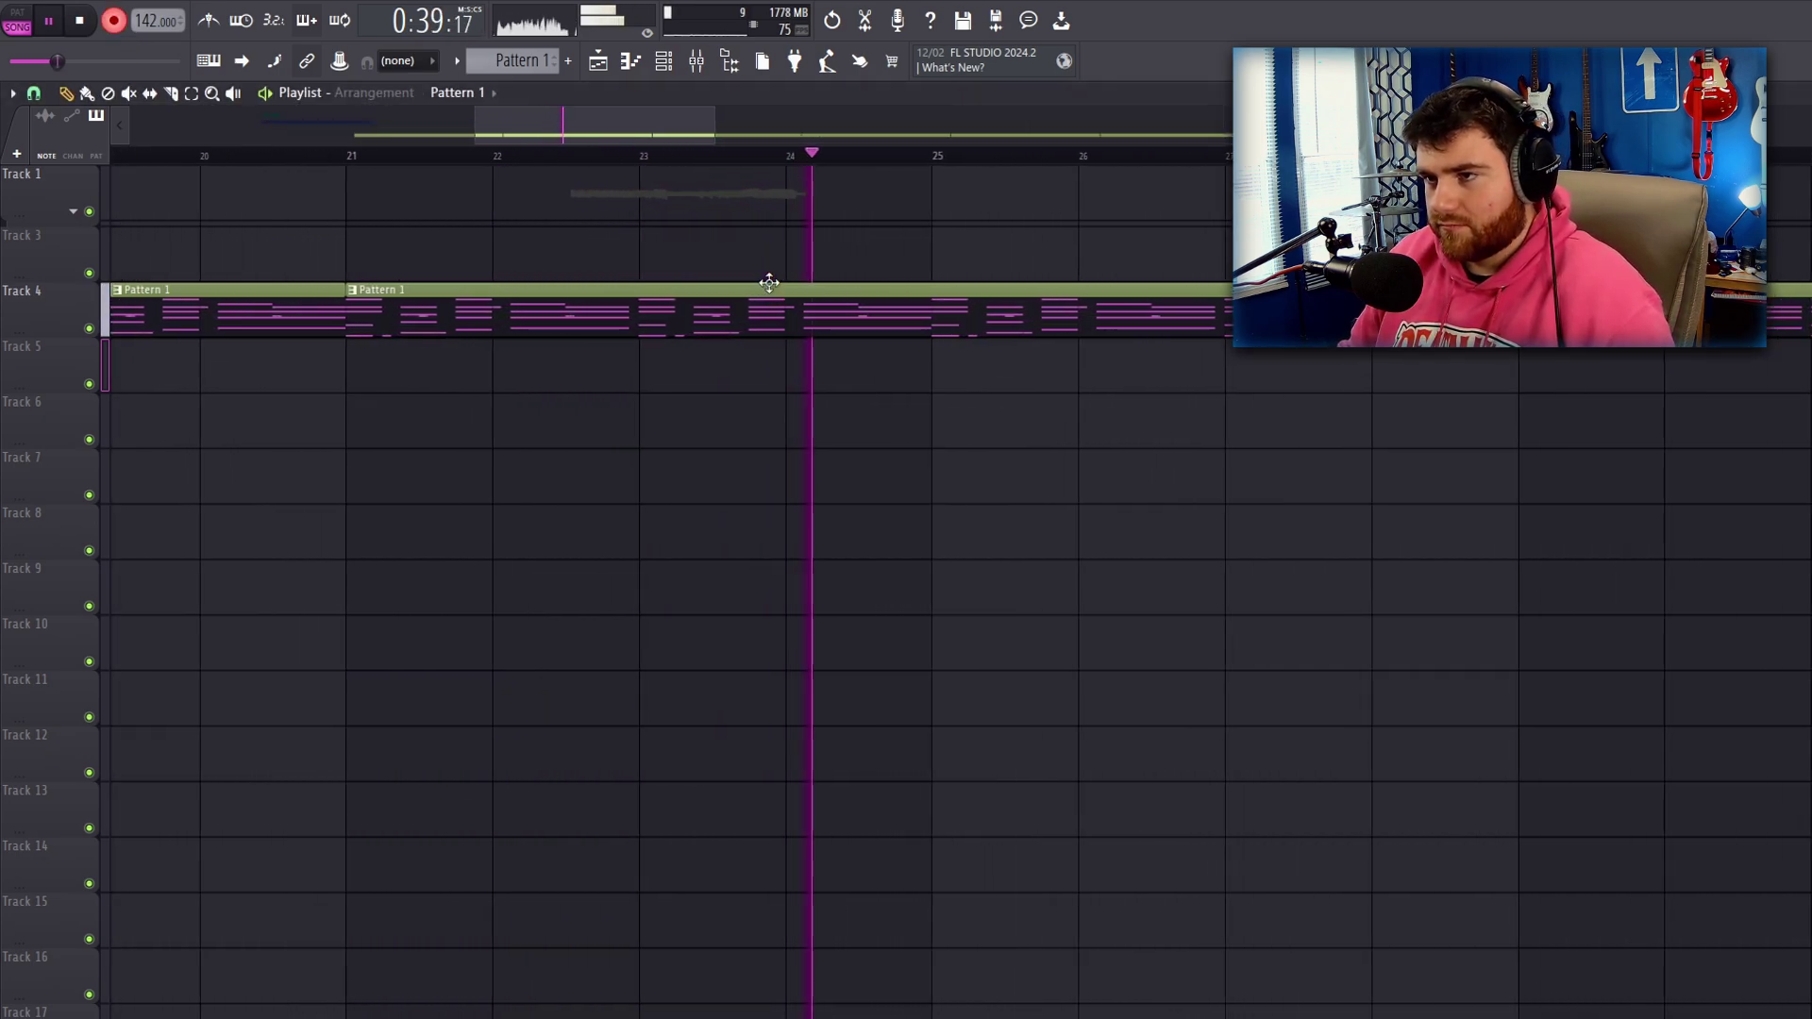
scroll(769, 285, down, 3)
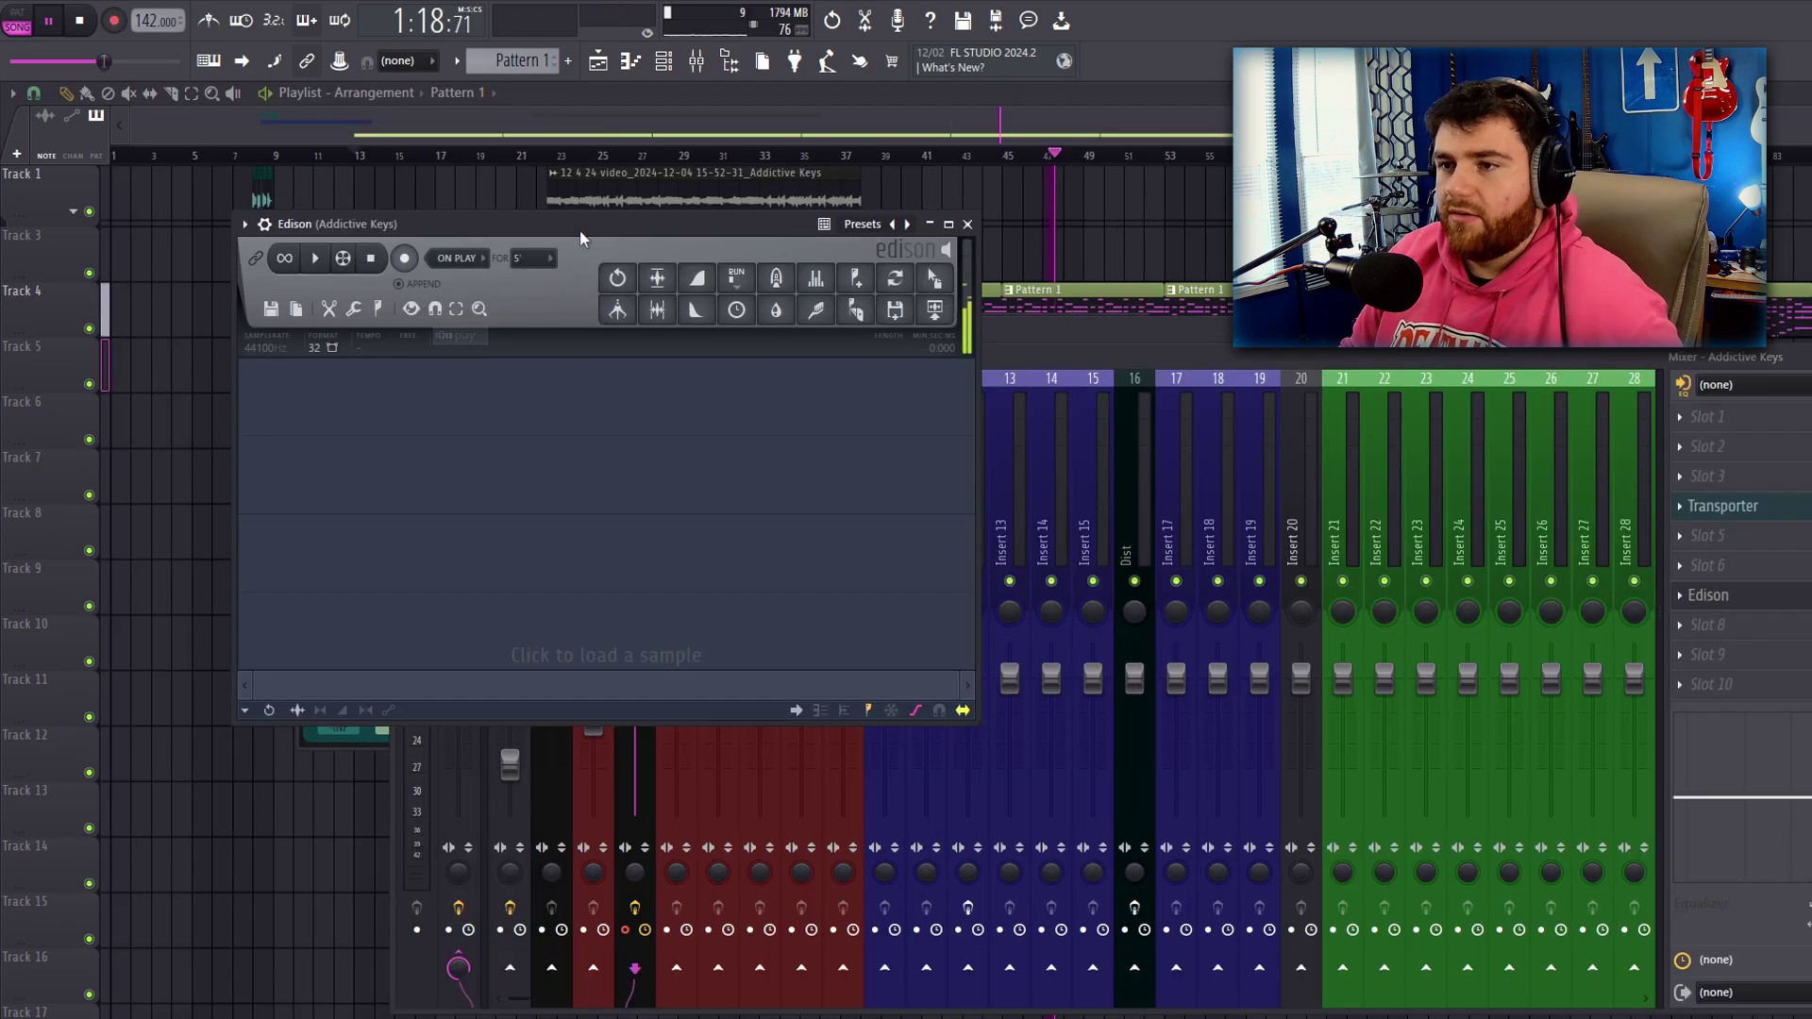
Load Edison on the Addictive Keys mixer track and record a take of the Transporter output during playback.
drag(580, 231, 766, 319)
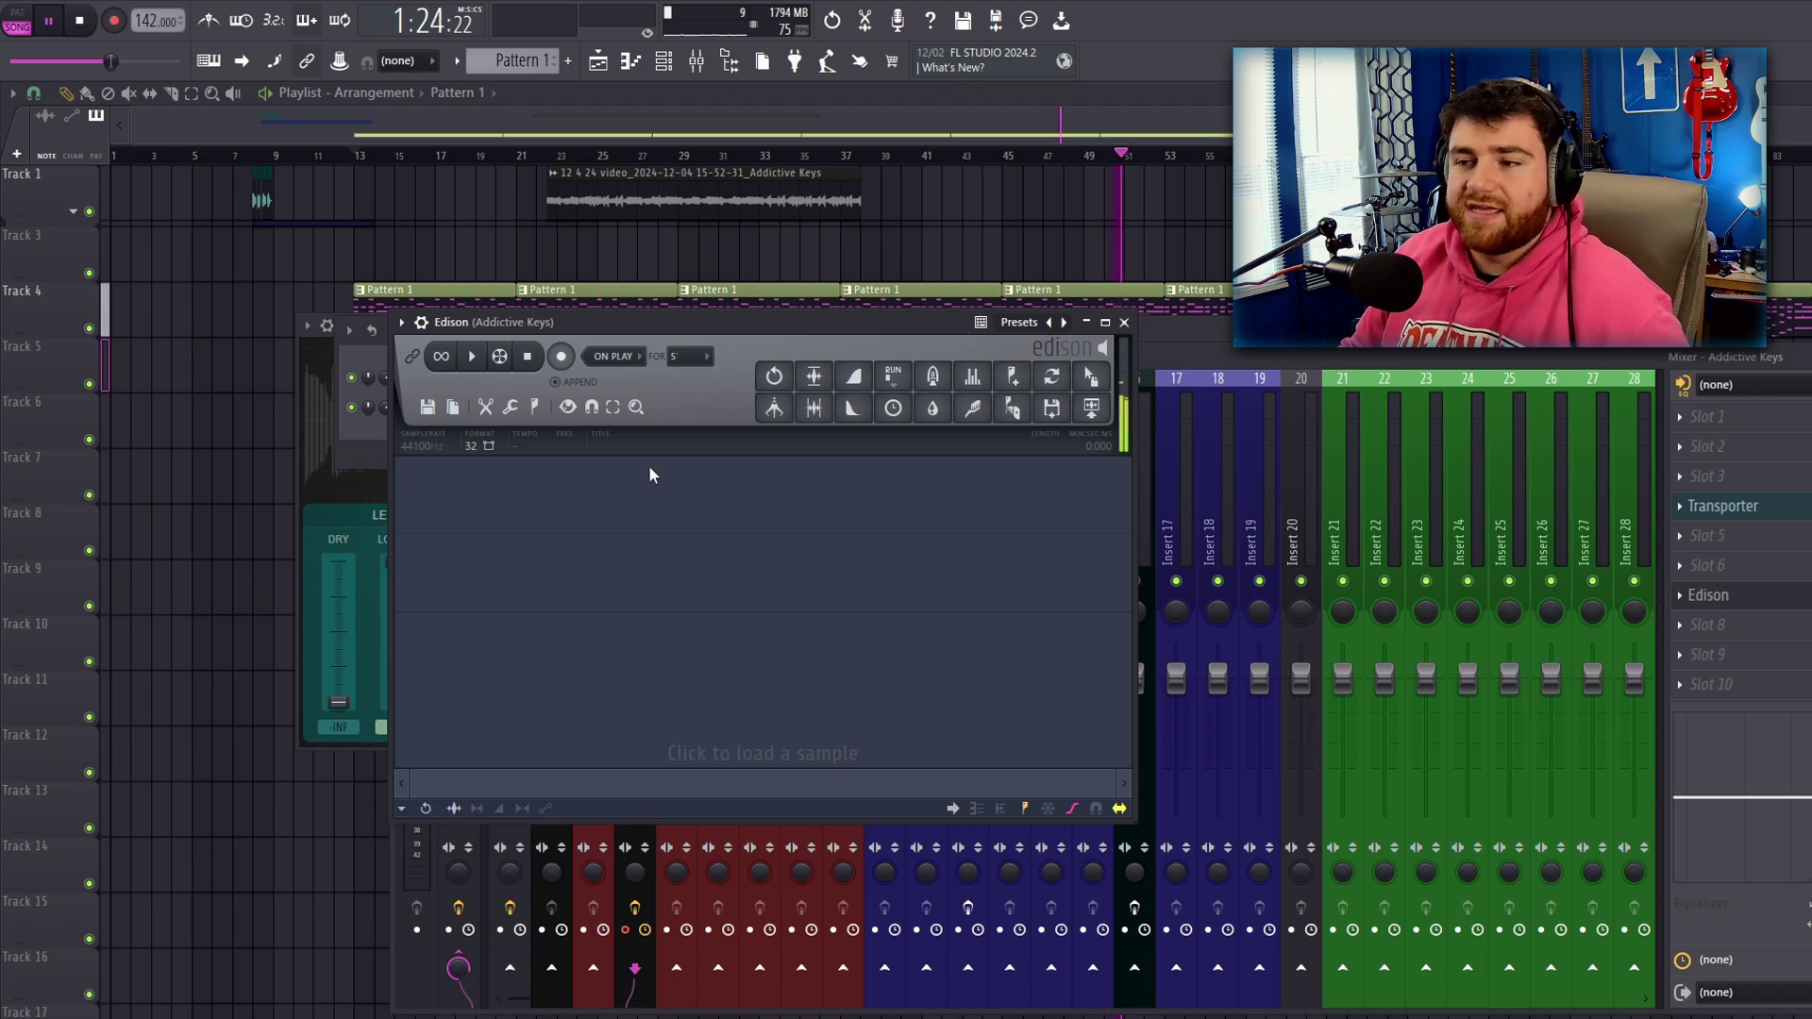
click(560, 356)
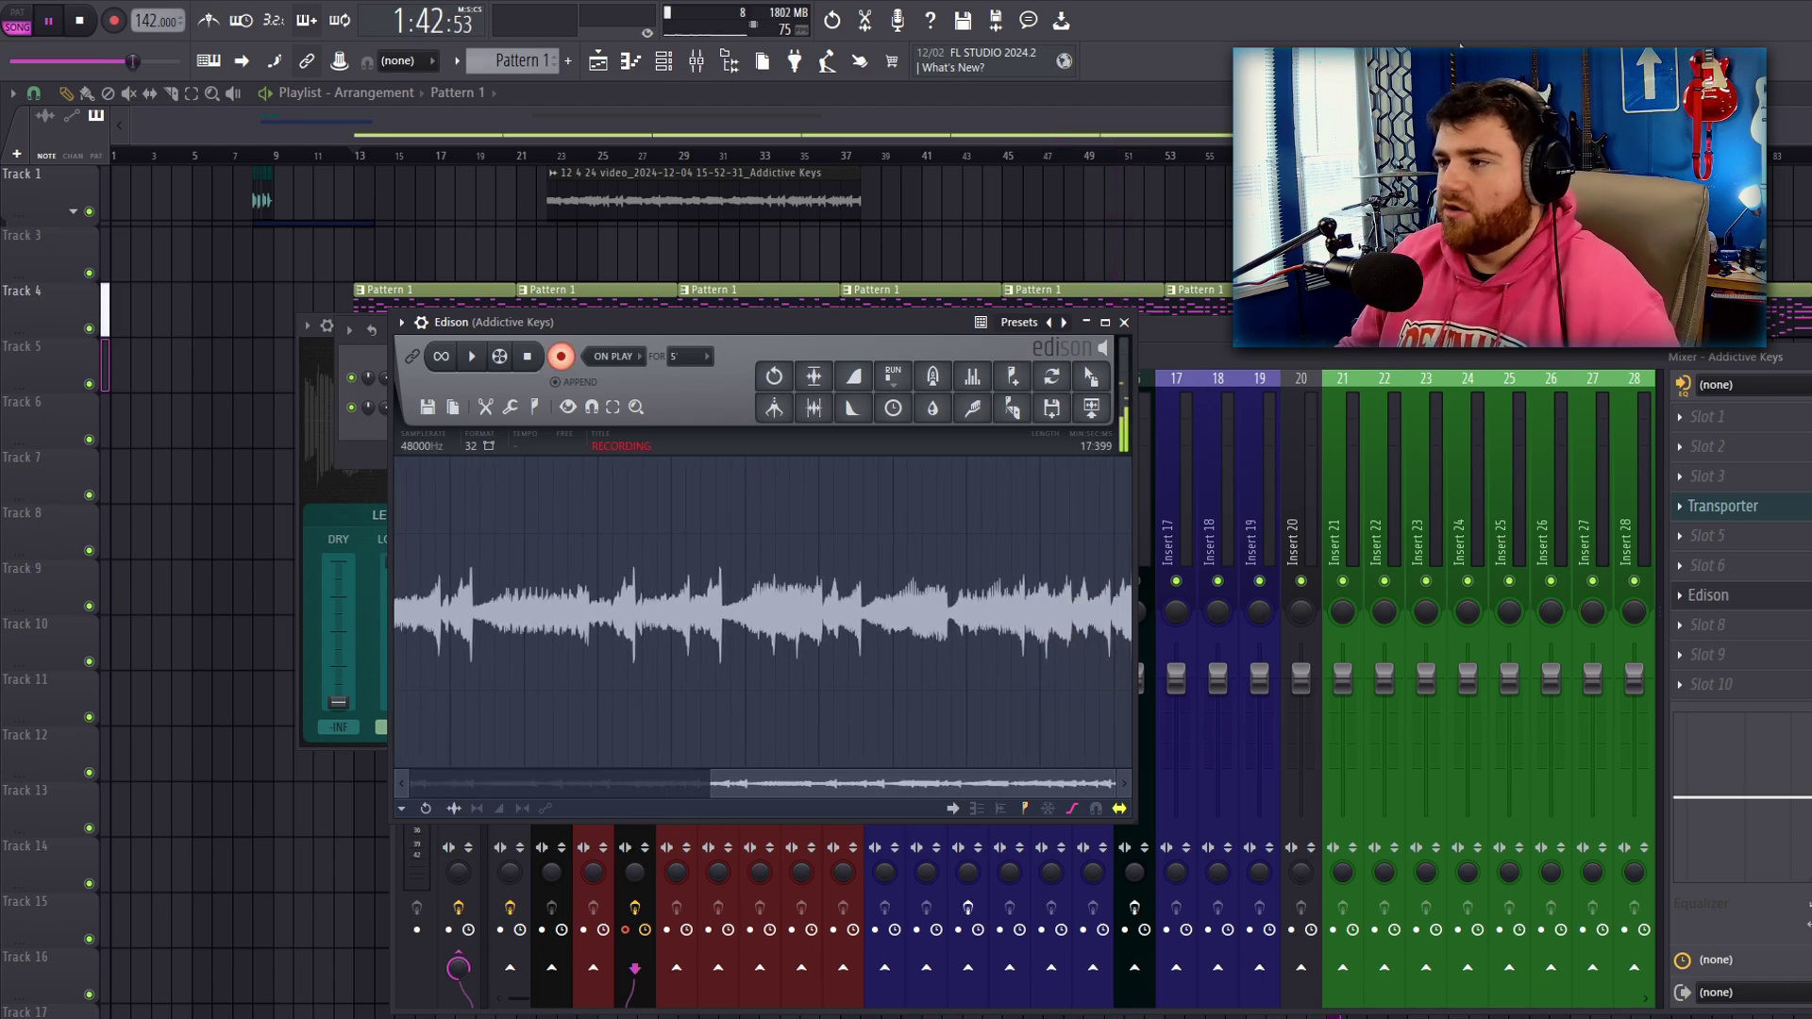
key(F12)
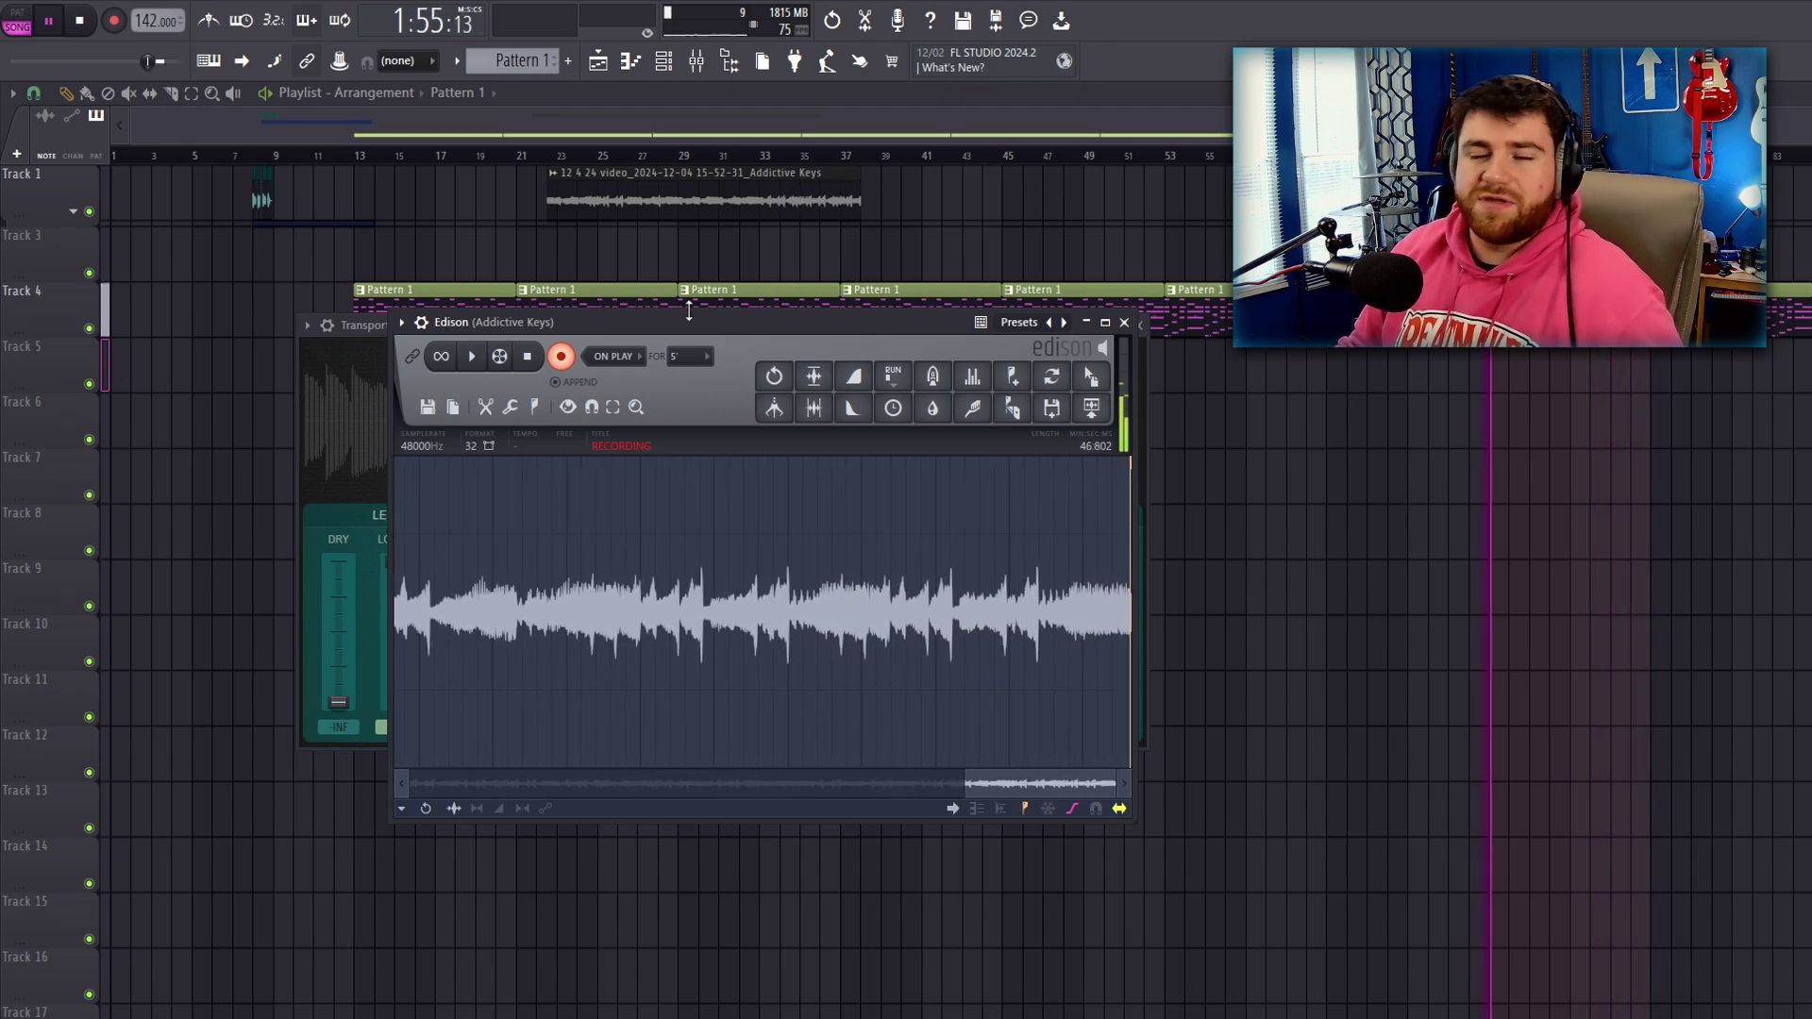
click(560, 355)
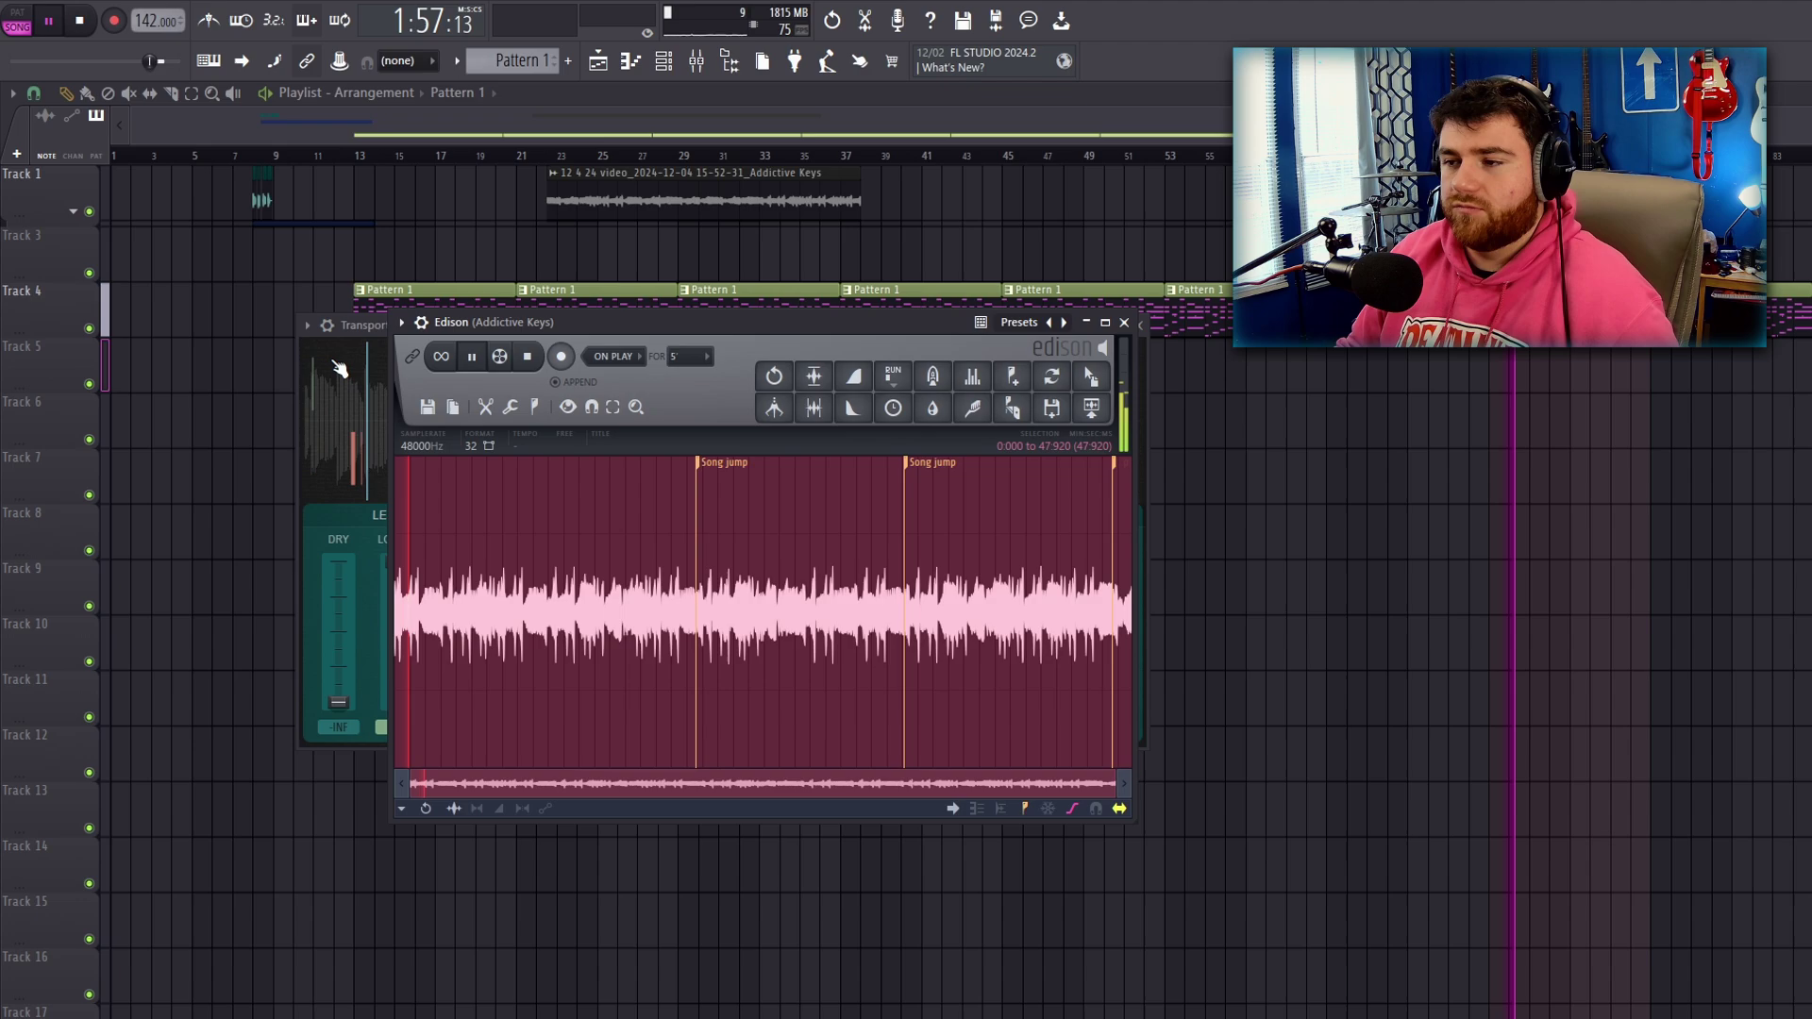
Dismiss the trial-plugin warning and delete Transporter from slot 4 of the Addictive Keys mixer track.
click(369, 328)
key(F6)
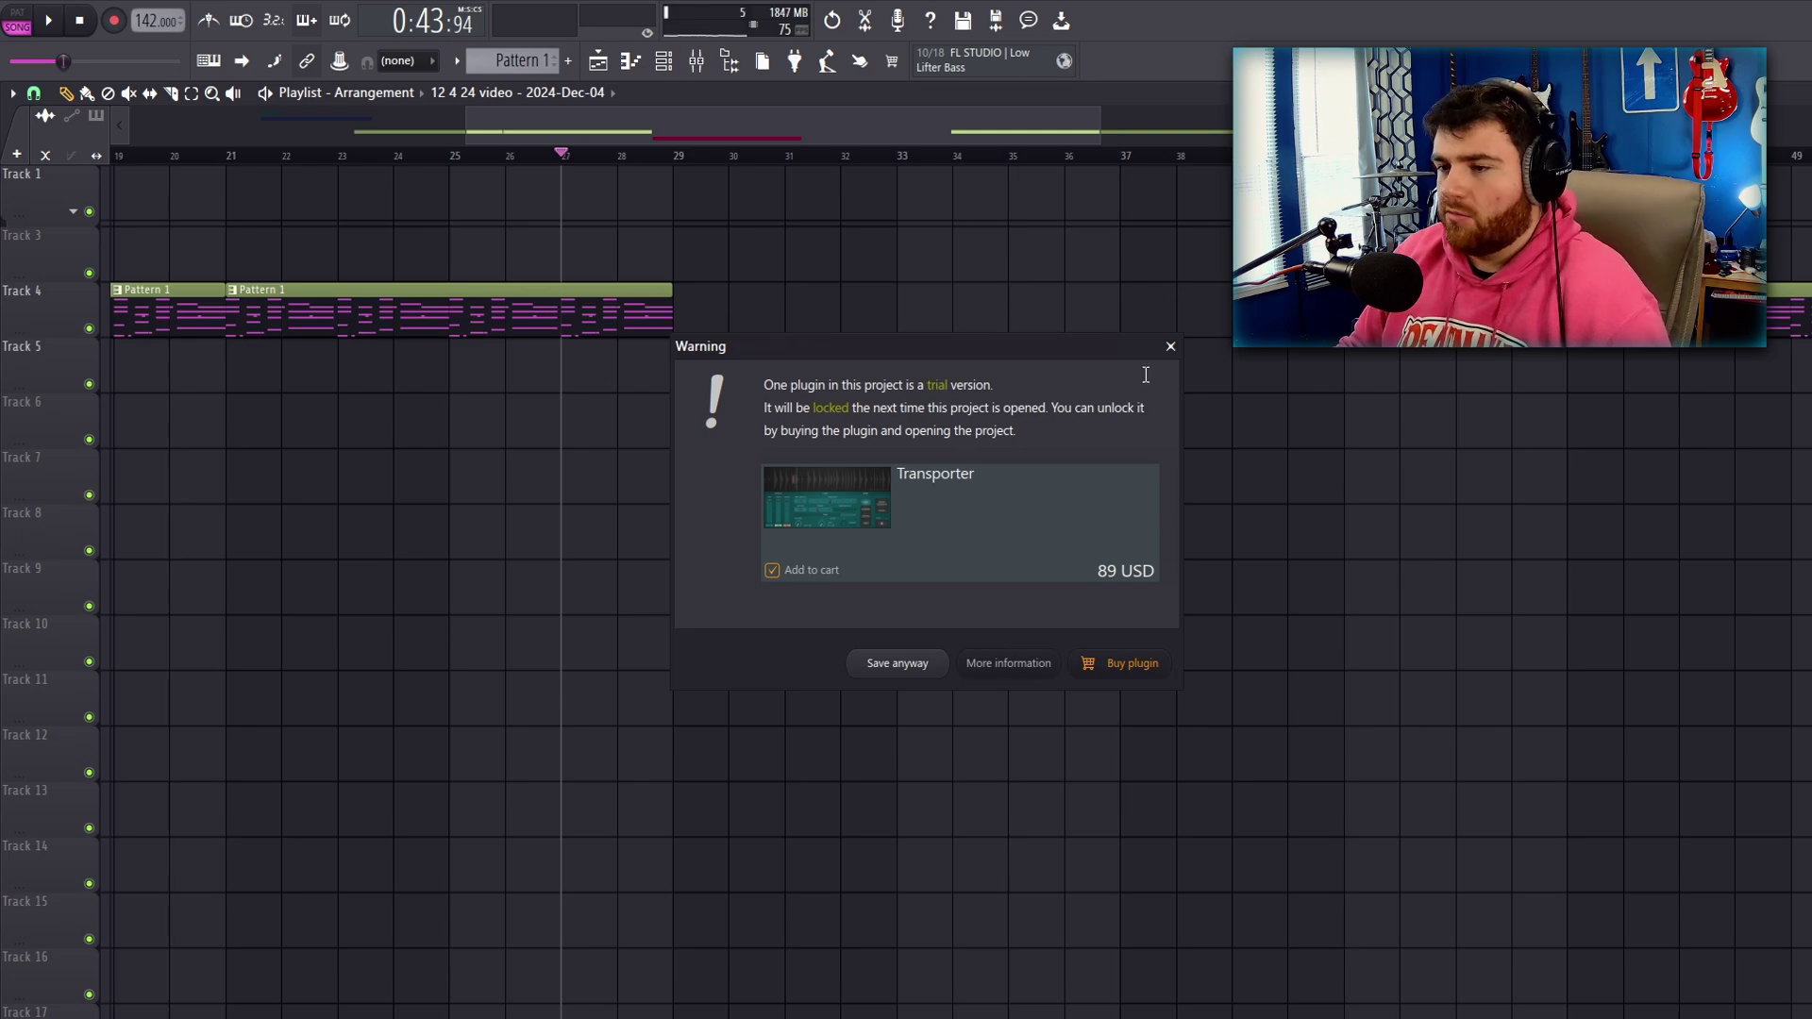
click(1177, 352)
key(Tab)
key(Tab)
key(Tab)
key(Tab)
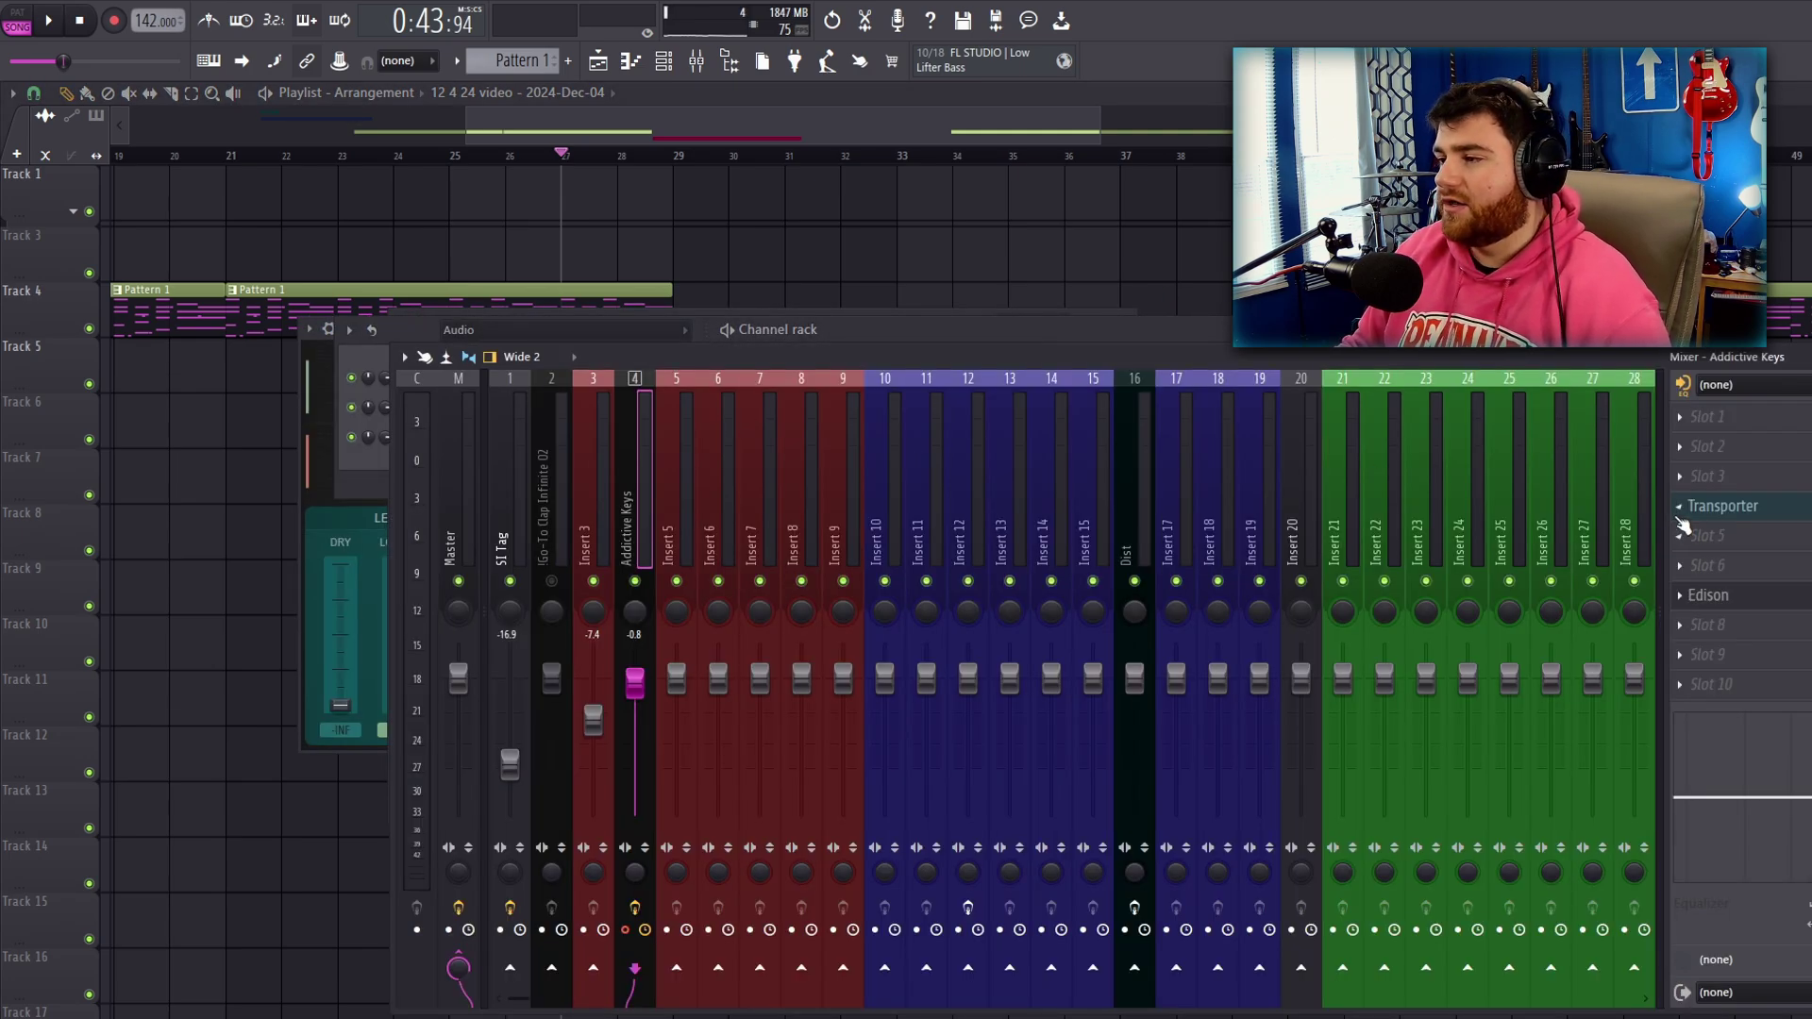
click(1680, 509)
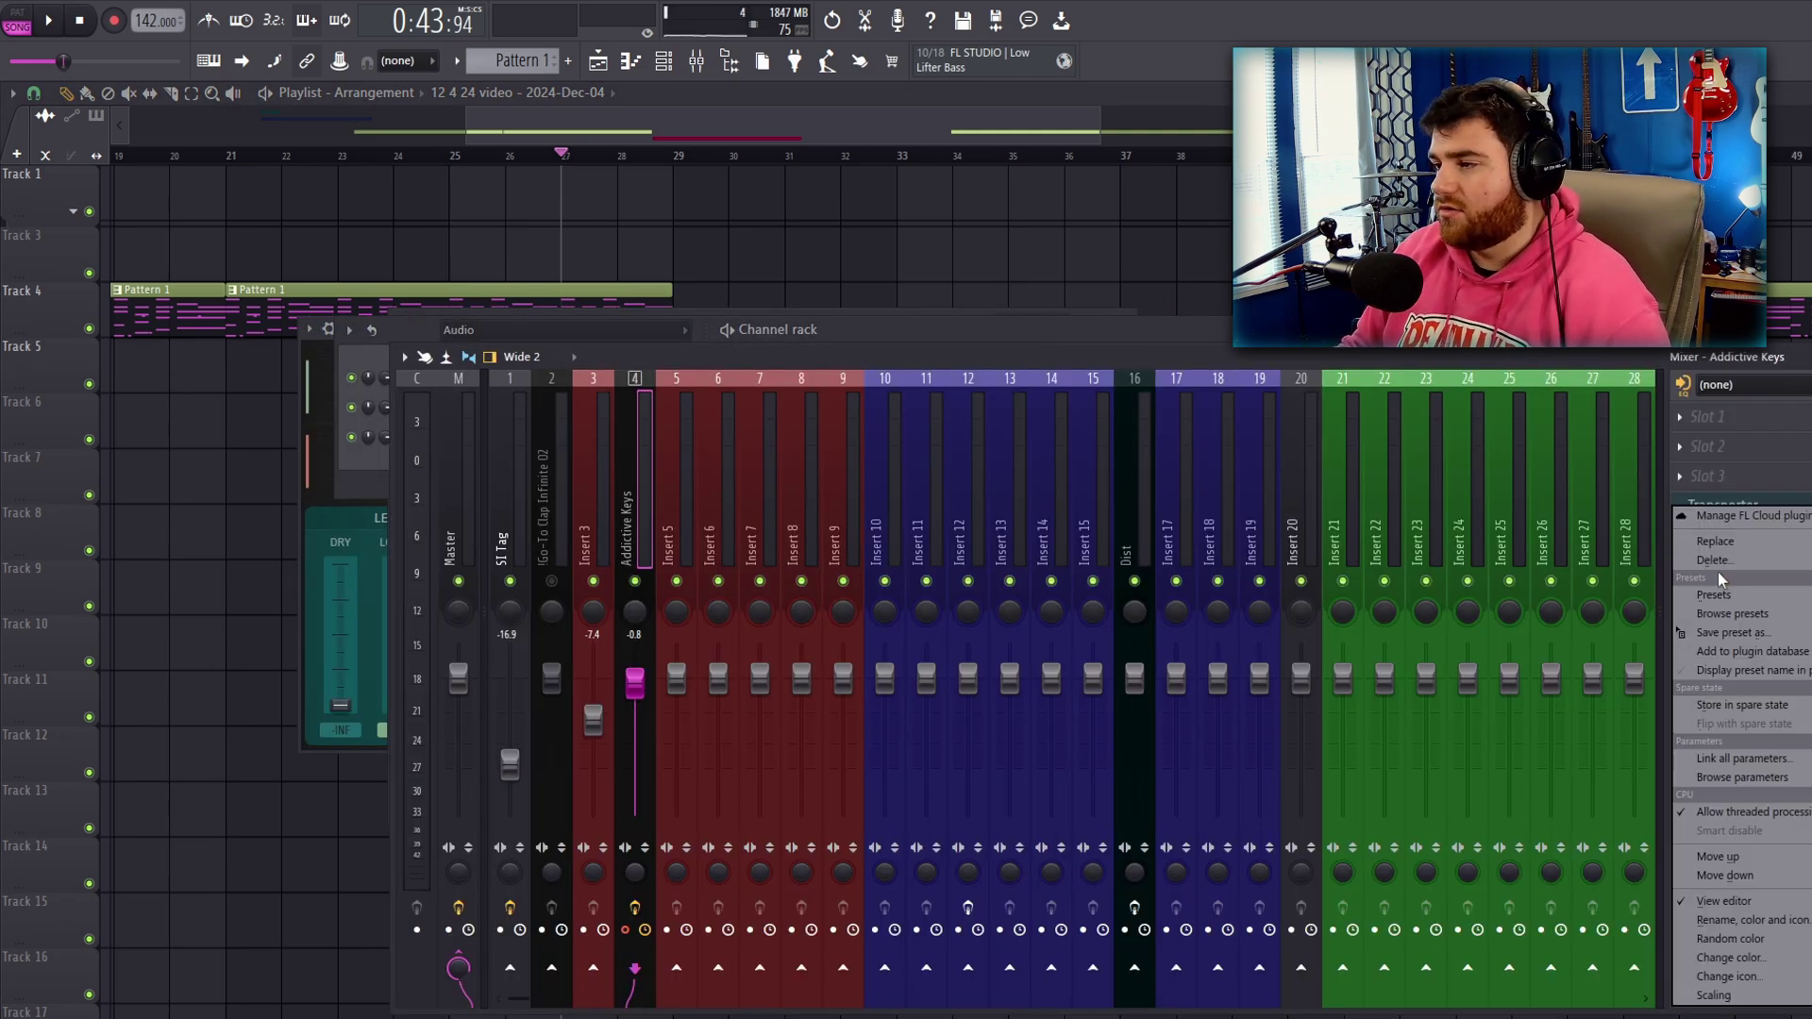
click(1736, 562)
click(1738, 563)
key(Tab)
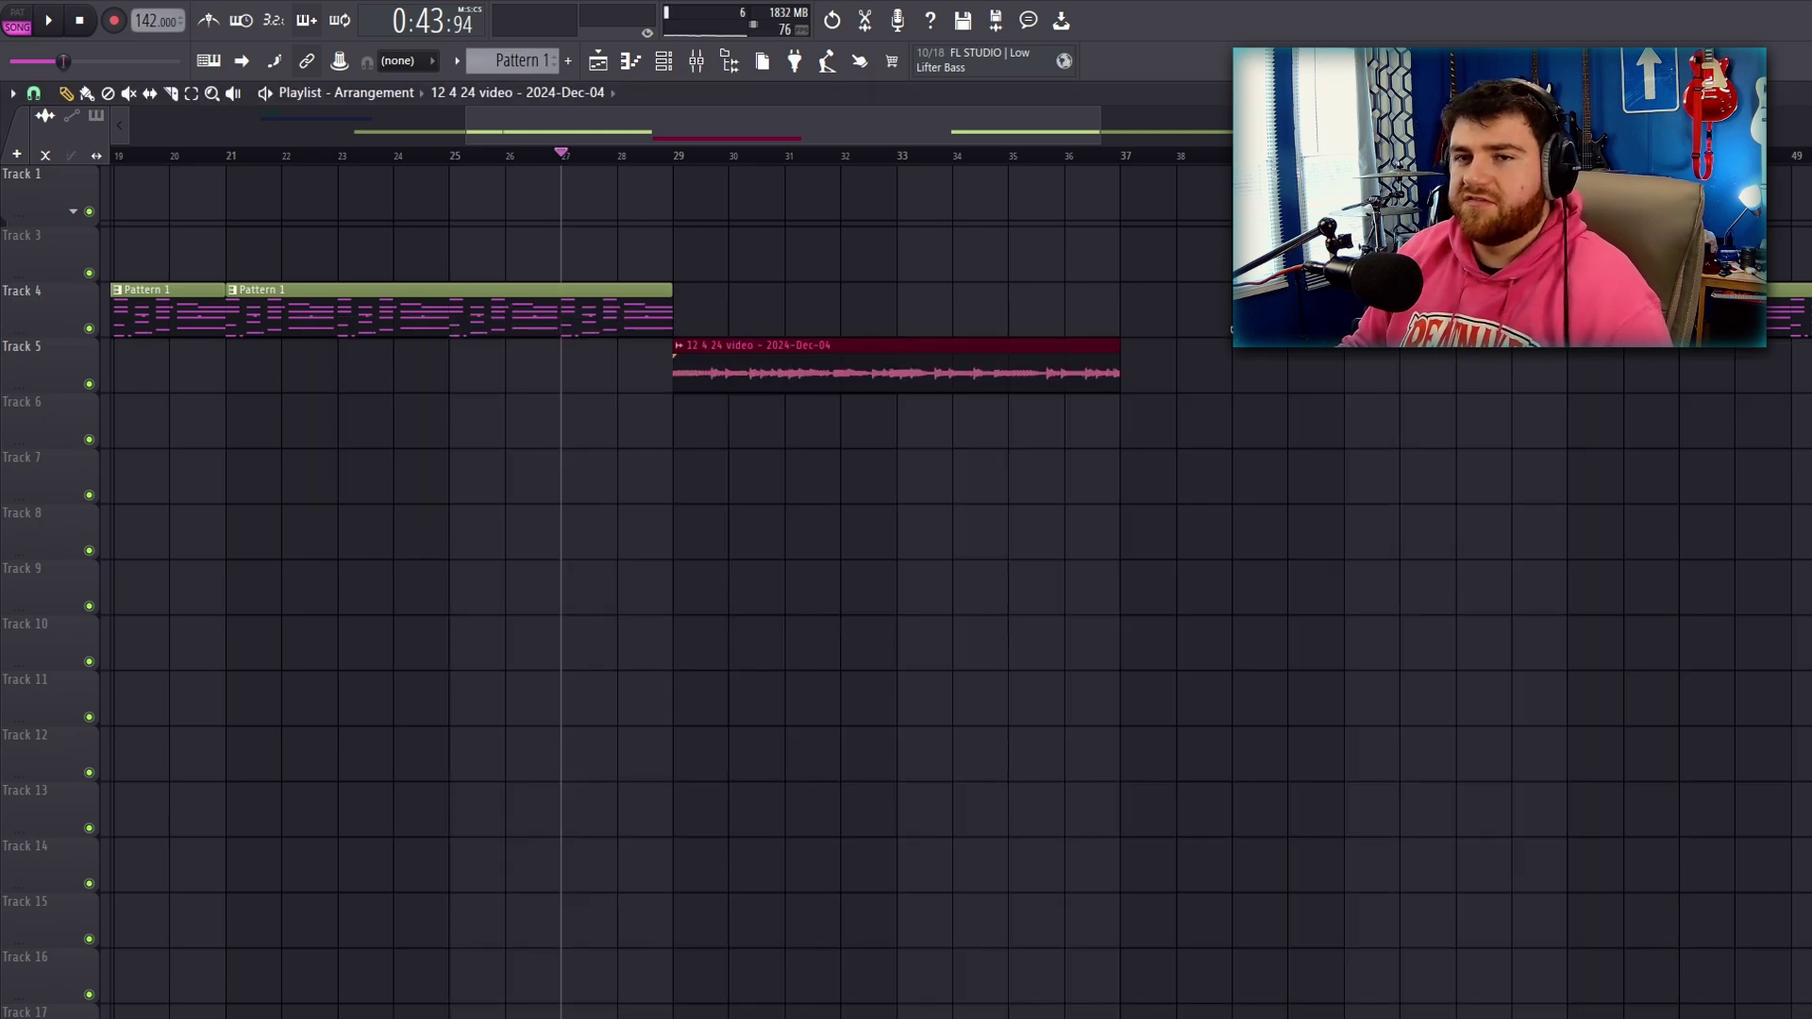
Move the playhead to bar 29, at the start of the audio clip on Track 5.
scroll(1003, 529, down, 5)
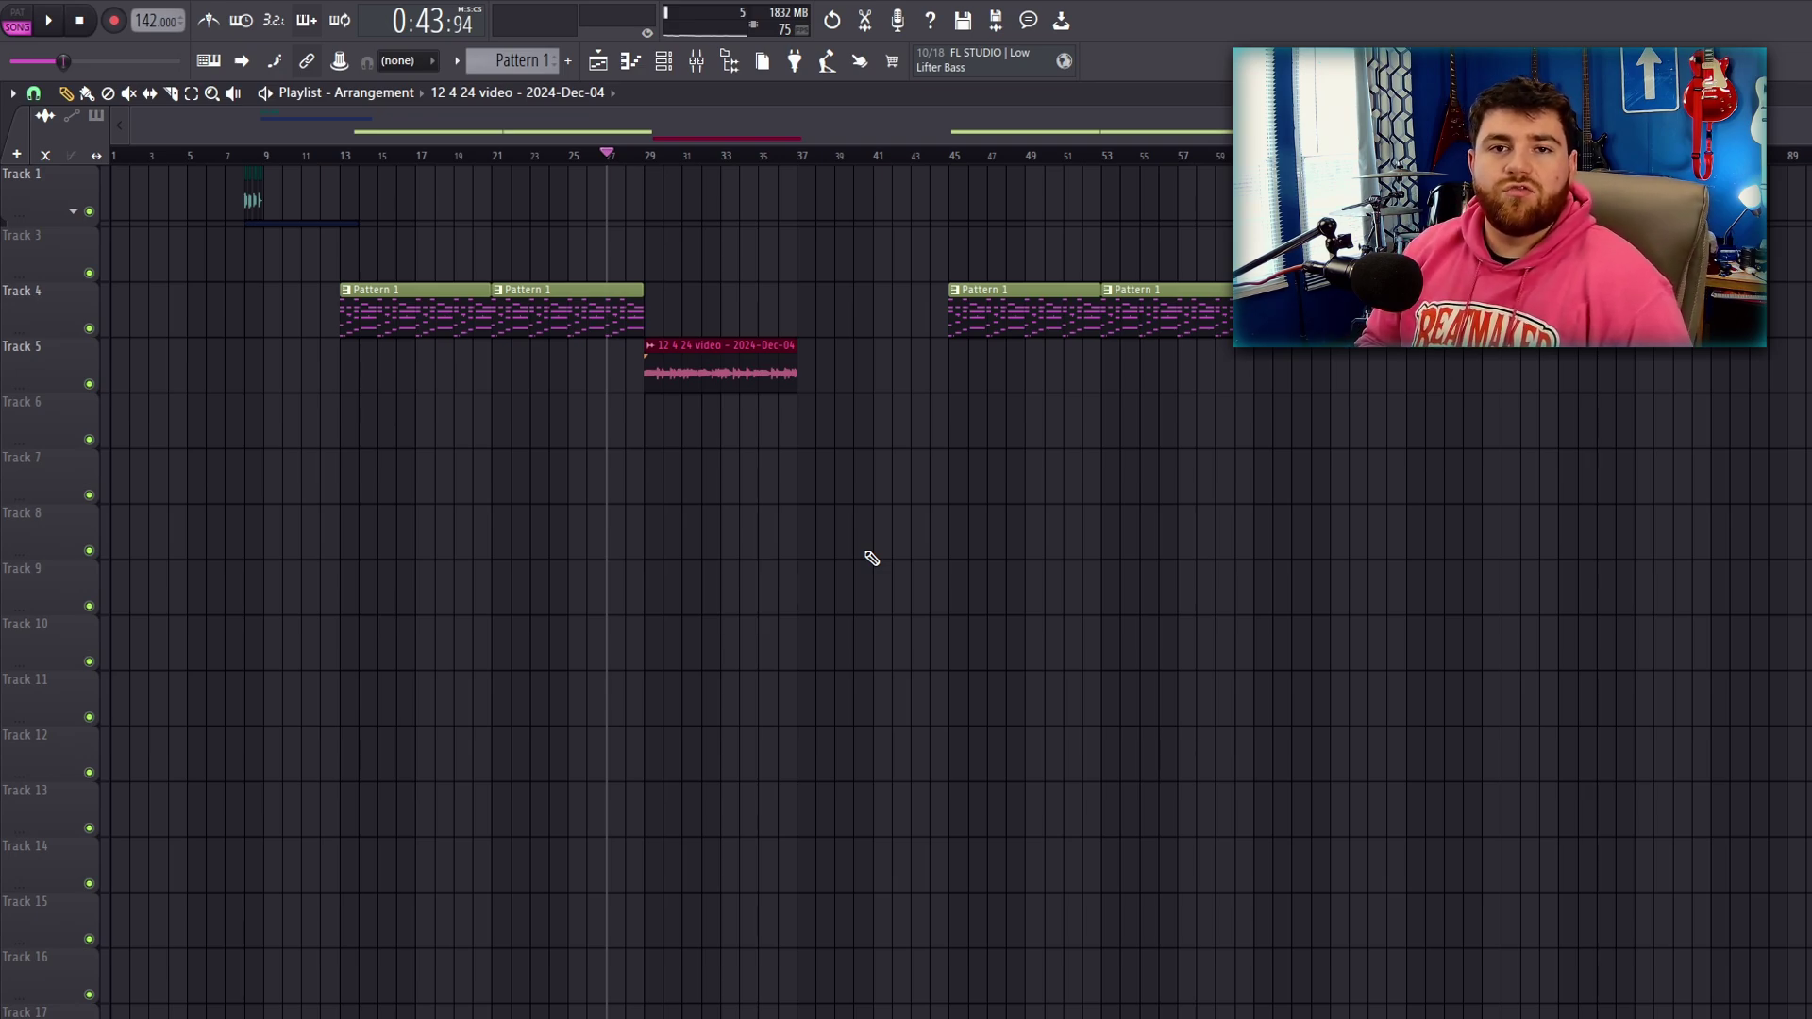
drag(634, 164, 560, 152)
click(568, 154)
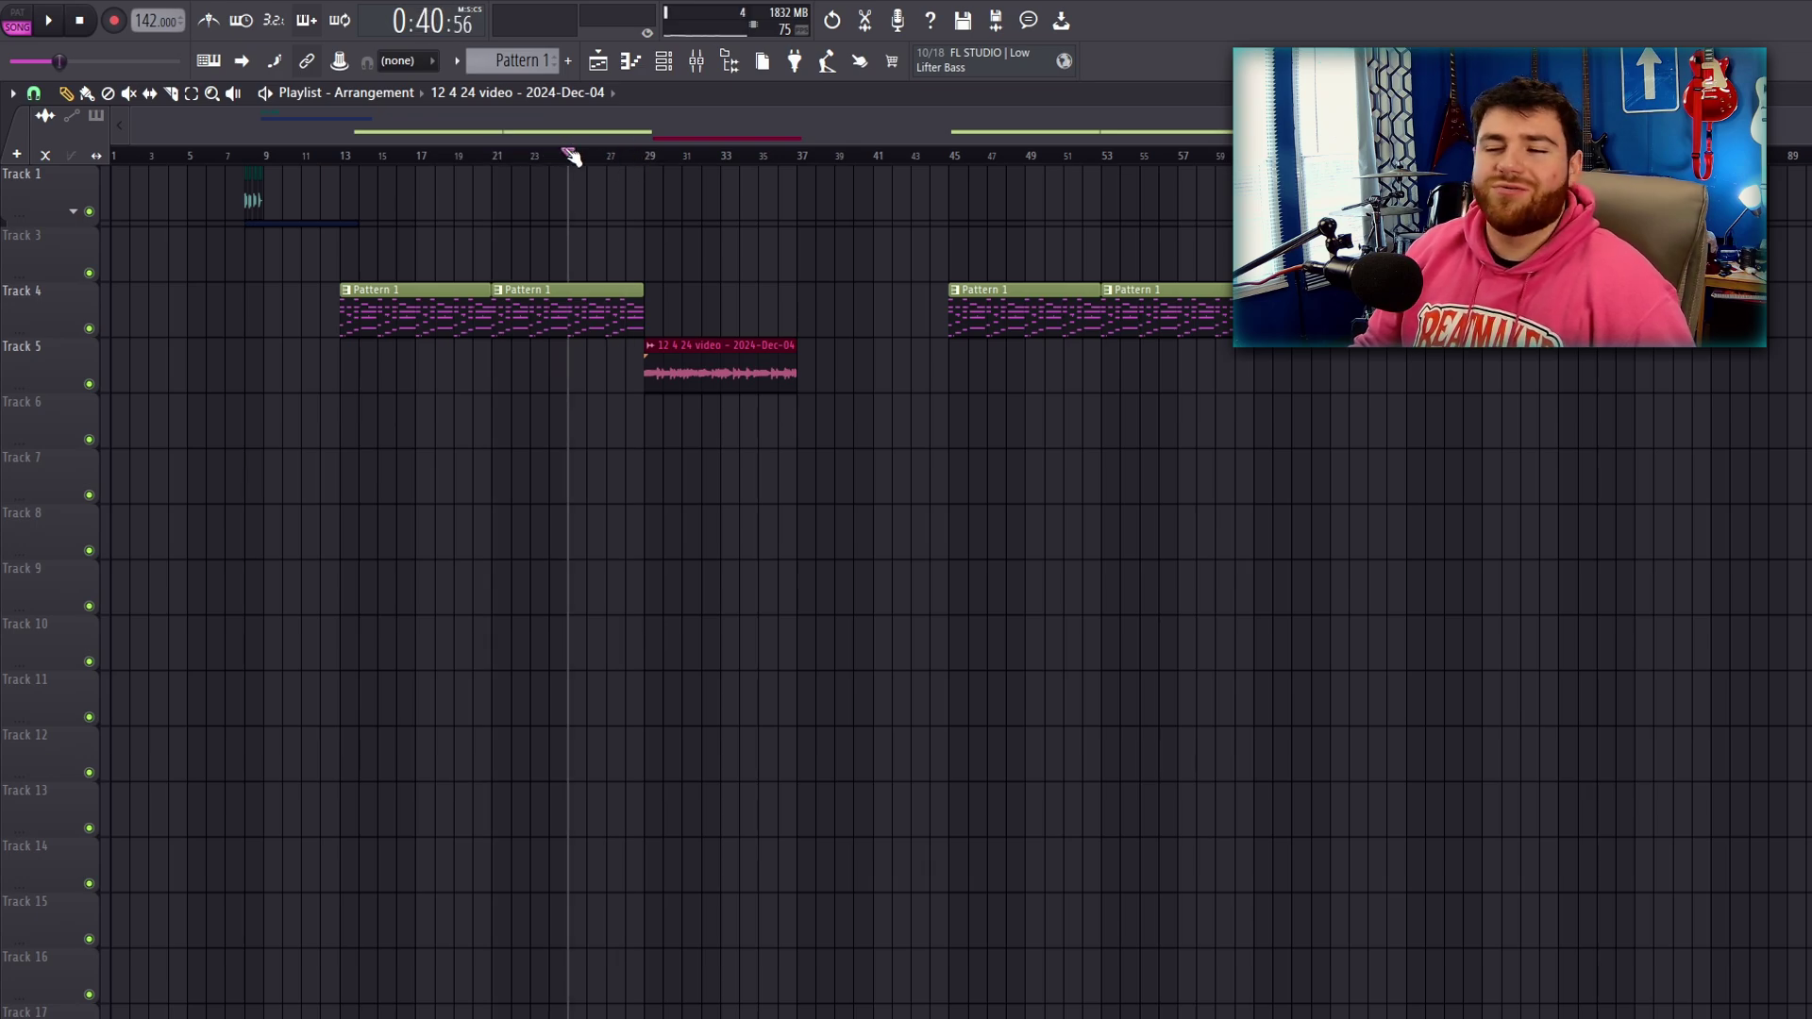
scroll(727, 444, up, 6)
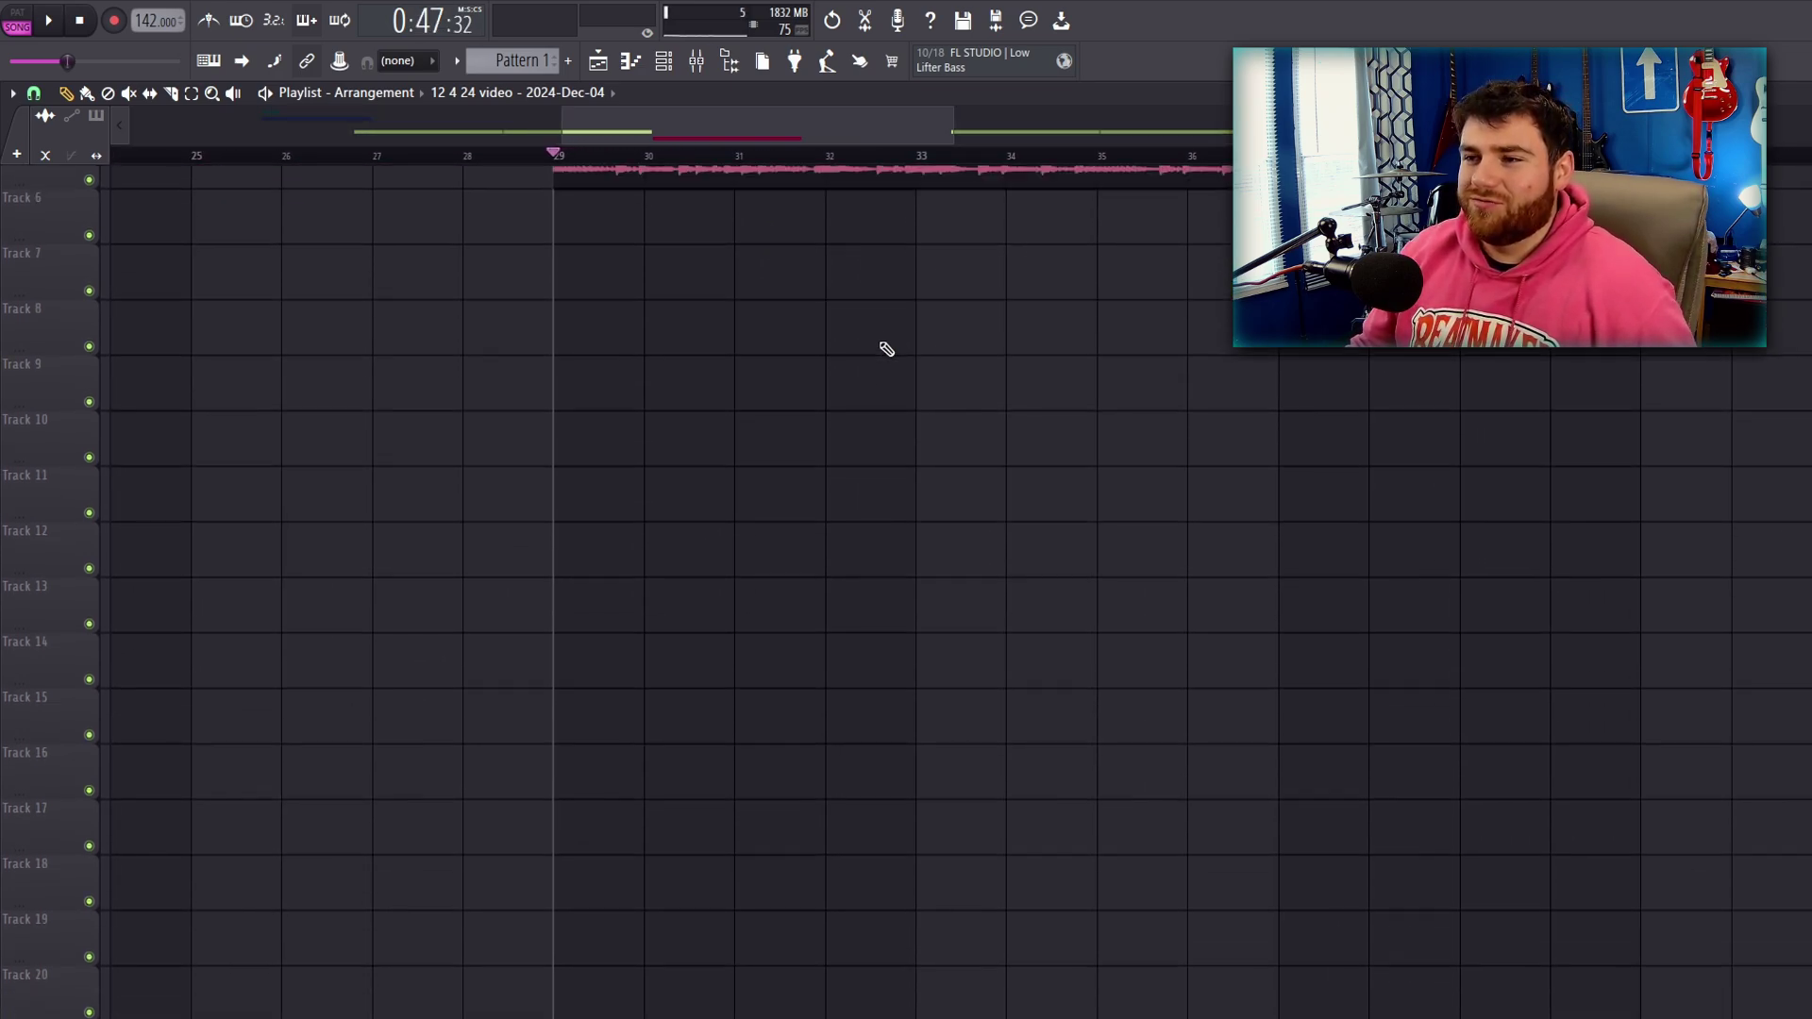
scroll(996, 501, down, 2)
scroll(997, 501, up, 2)
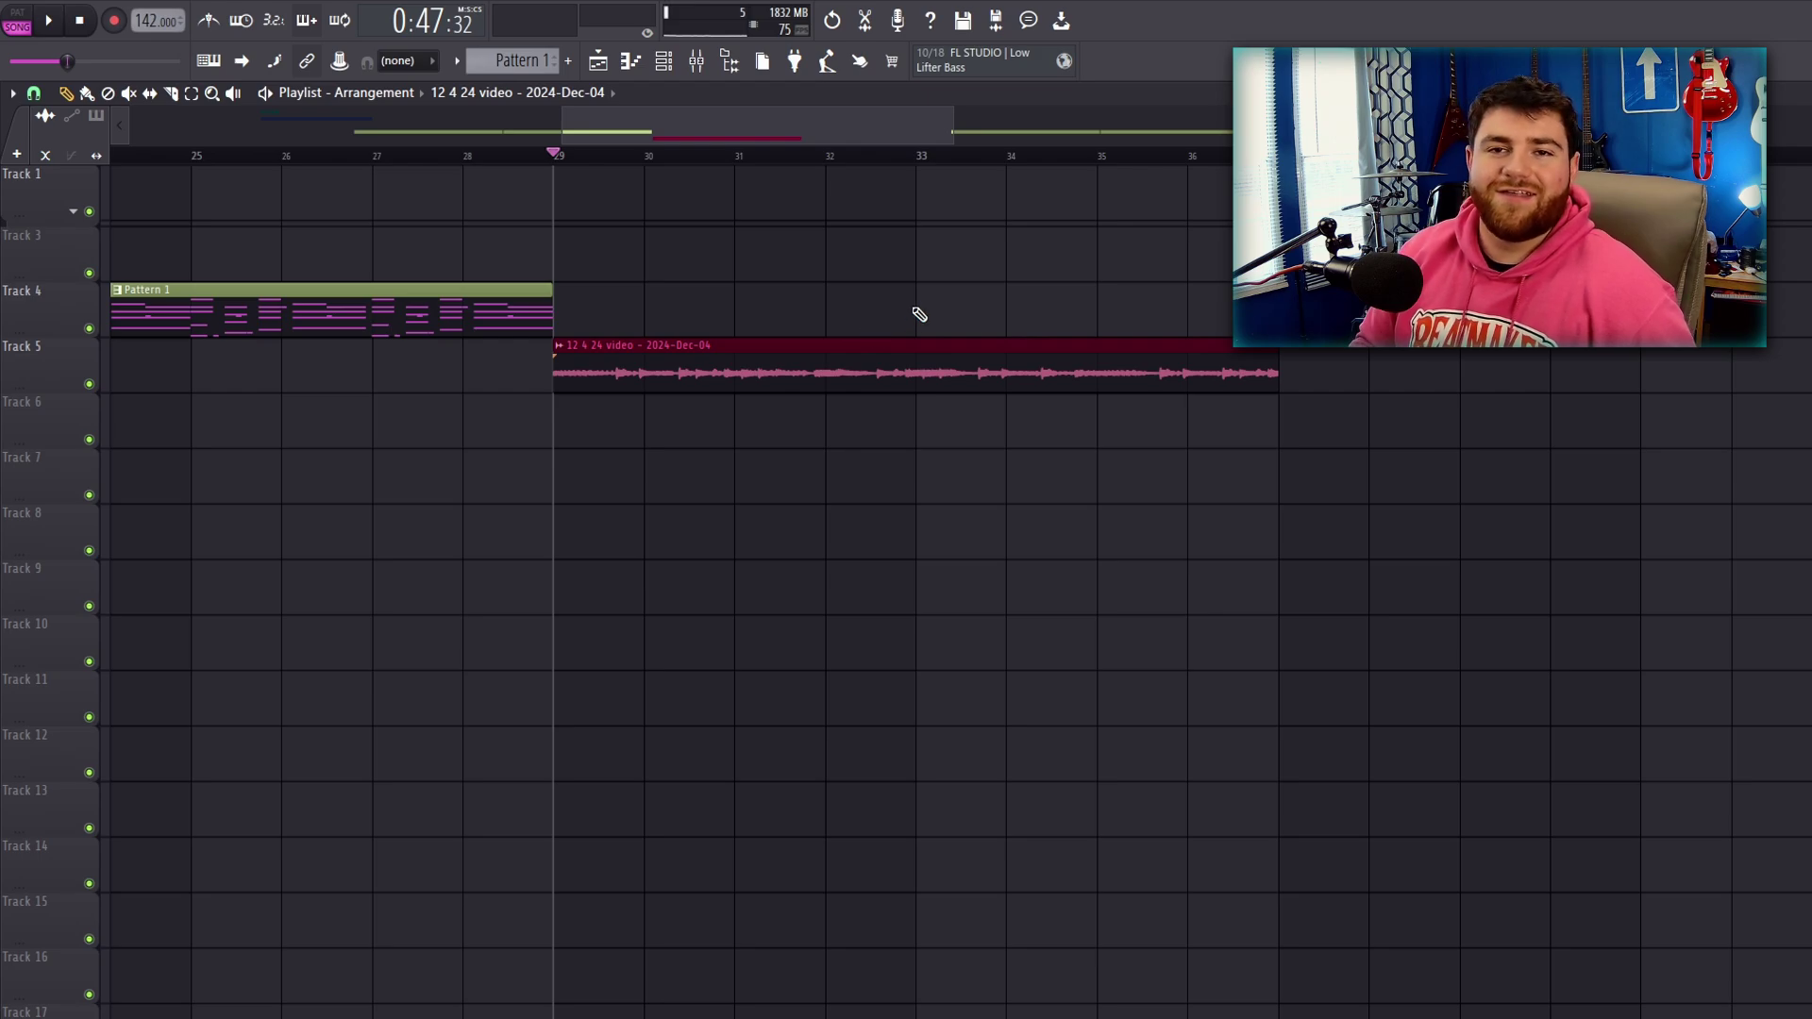